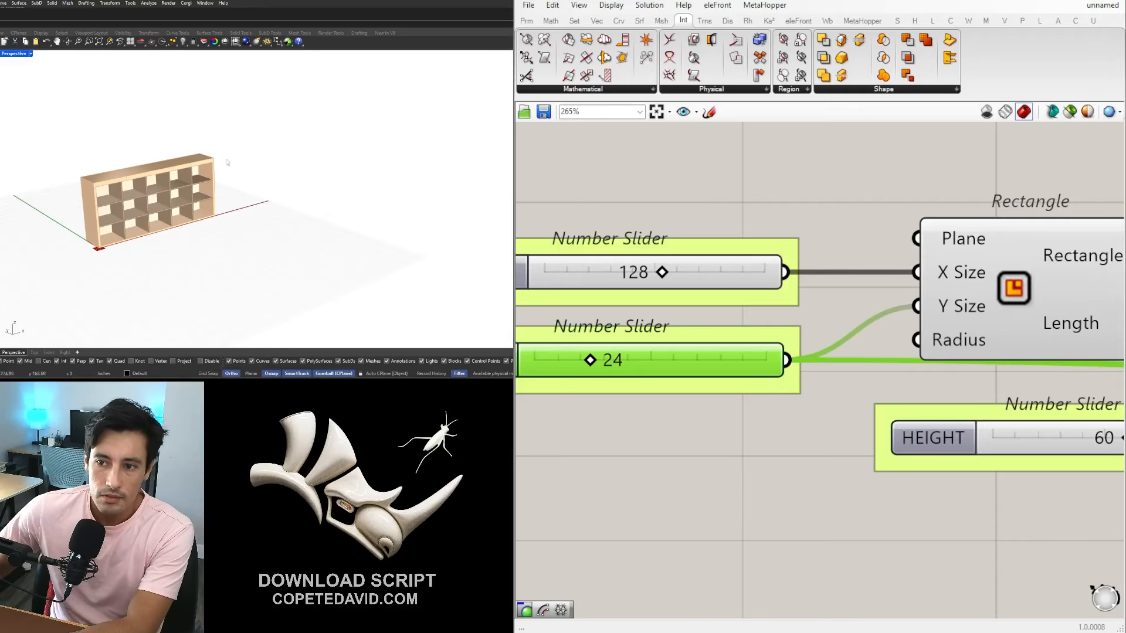
Examine the bookshelf definition from the size sliders through to the V and U division sliders and the final geometry outputs.
scroll(822, 260, "down", 6)
right_click_drag(822, 259, 605, 286)
scroll(1008, 346, "down", 2)
right_click_drag(1009, 346, 720, 338)
right_click_drag(1019, 414, 727, 343)
right_click_drag(983, 370, 680, 329)
right_click_drag(936, 418, 835, 299)
right_click_drag(937, 459, 845, 358)
scroll(792, 378, "up", 7)
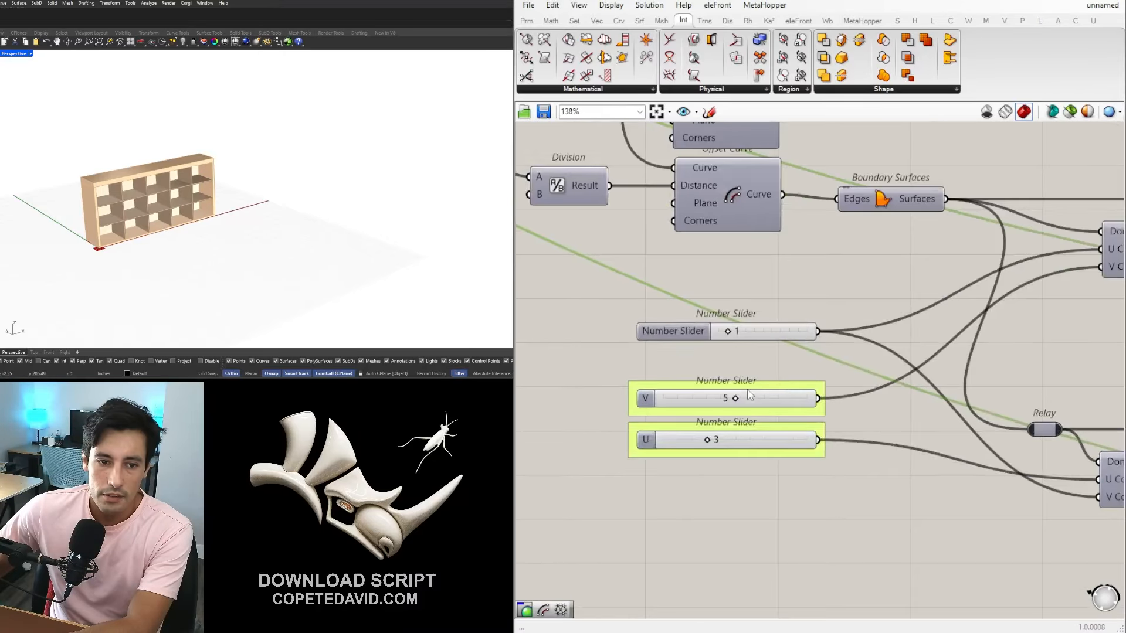
mouse_move(721, 408)
left_mouse_down()
mouse_move(699, 409)
mouse_move(734, 410)
left_mouse_up()
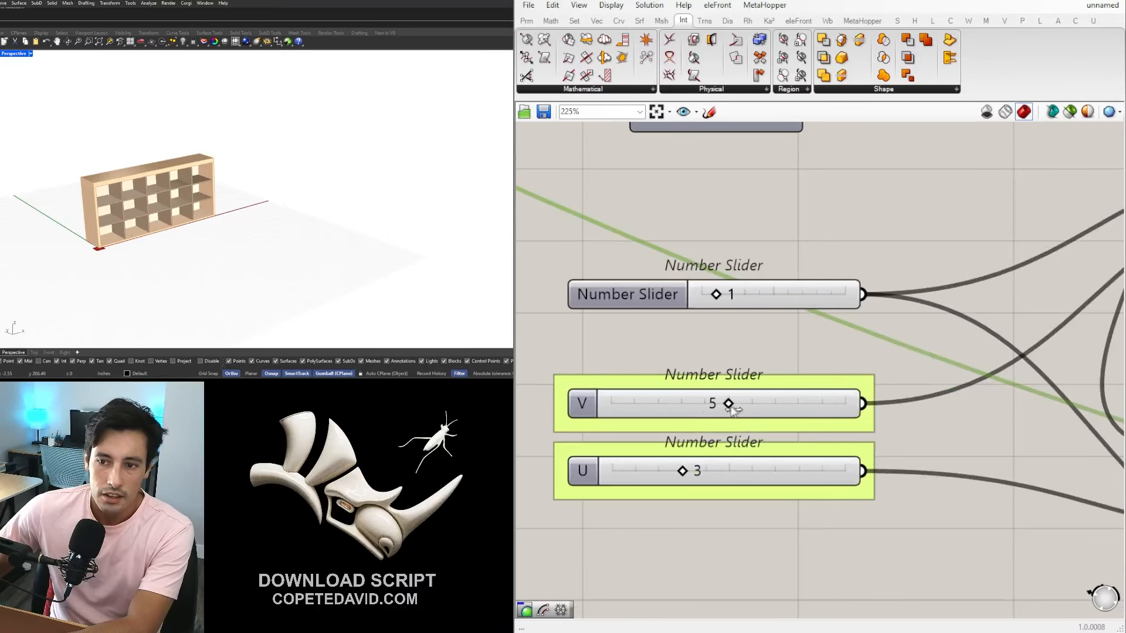
scroll(926, 332, "down", 8)
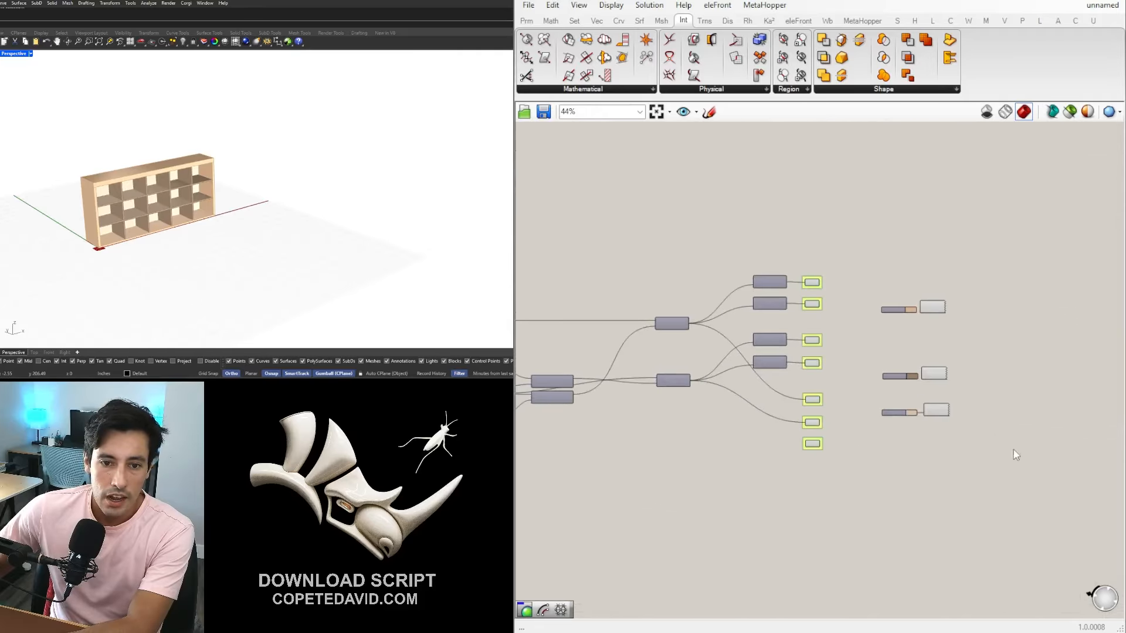
Bake all the final geometry containers of the bookshelf into the Rhino model.
left_click_drag(849, 473, 778, 267)
middle_click(815, 242)
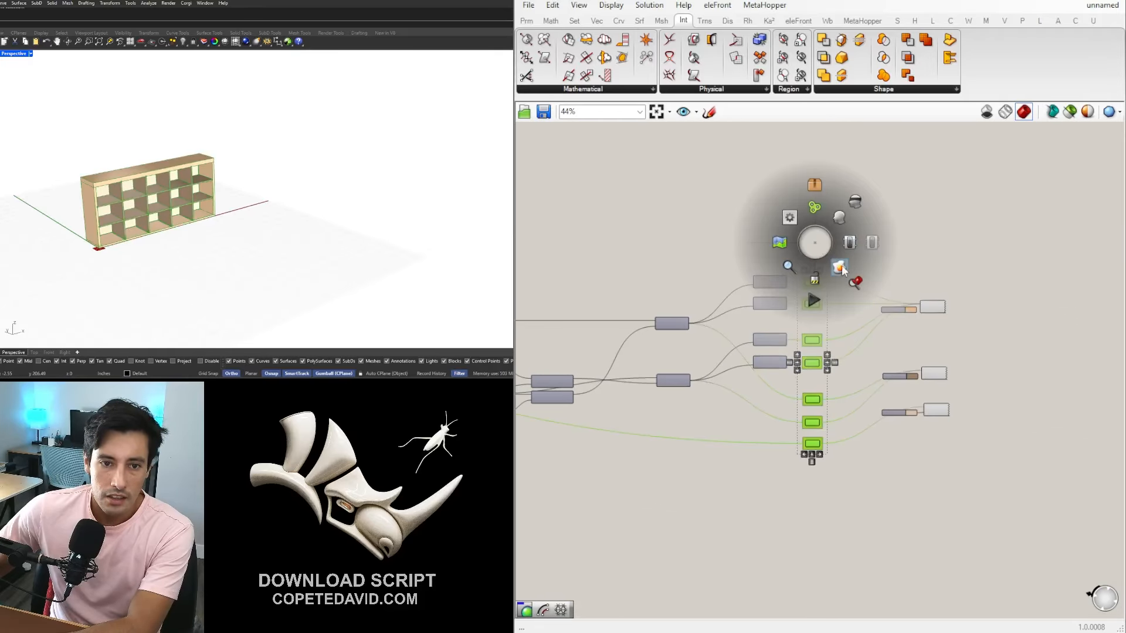
left_click(839, 267)
Move the baked bookshelf away from the parametric preview.
left_click_drag(15, 111, 290, 307)
right_click_drag(252, 235, 252, 264)
left_click_drag(161, 217, 334, 144)
left_click(360, 176)
scroll(313, 147, "up", 8)
Pull the two horizontal shelves of the baked bookshelf out of the front of the cabinet.
left_click(289, 144)
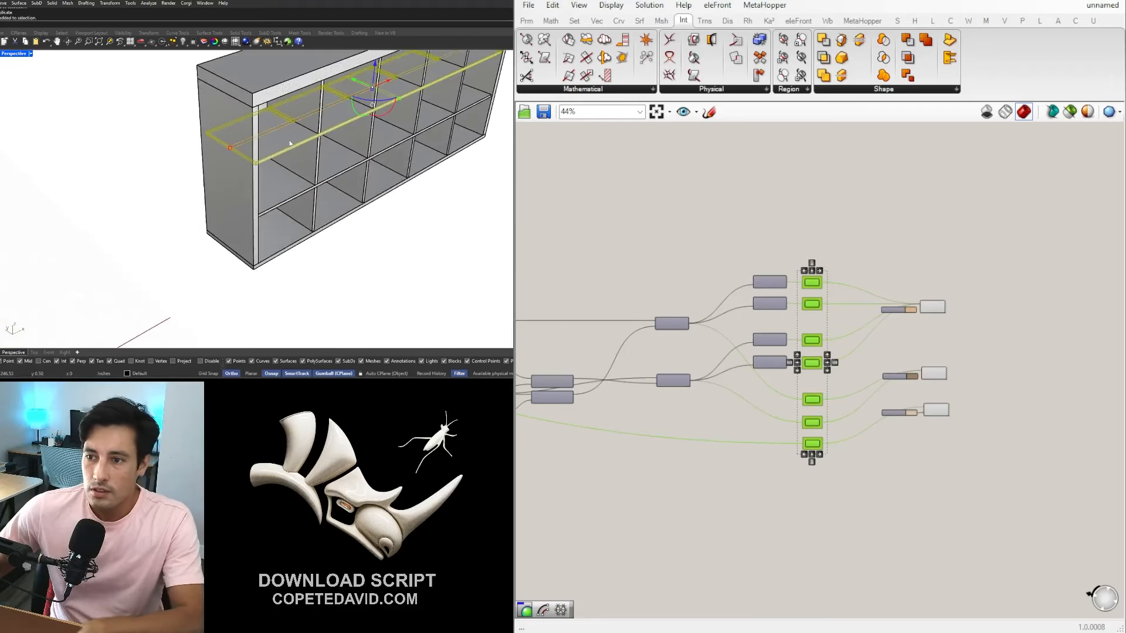
left_click(287, 200, "shift")
scroll(294, 205, "down", 2)
right_click_drag(308, 220, 238, 238, "shift")
left_click_drag(258, 150, 328, 188)
left_click(392, 261)
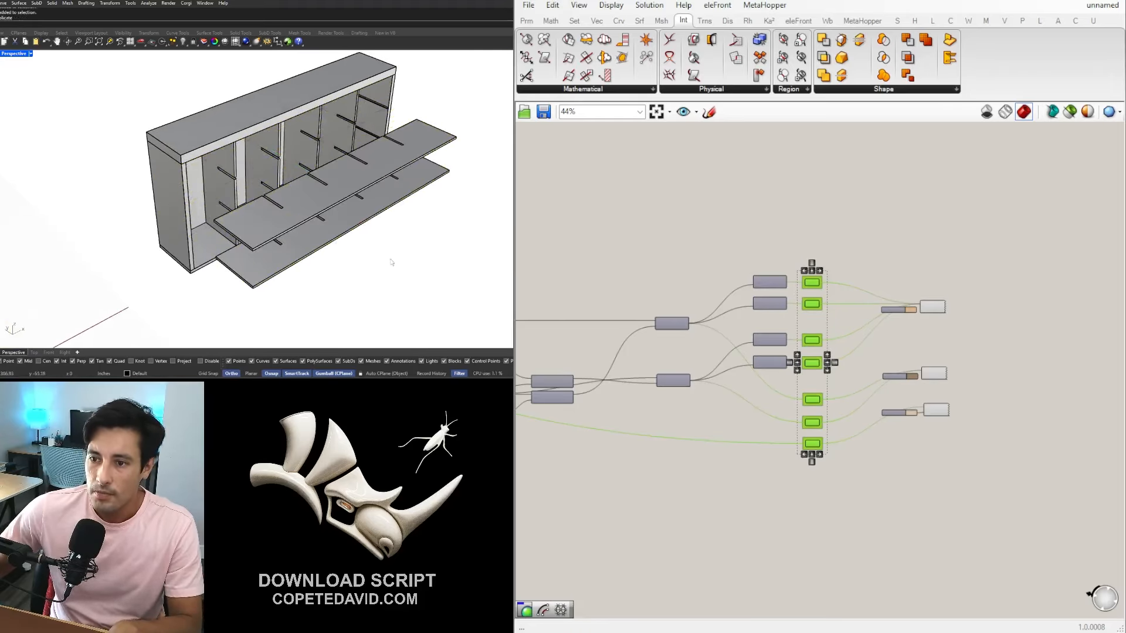
Examine the interlocking notches in the vertical dividers and the pulled-out shelves.
right_click_drag(281, 217, 254, 176)
scroll(247, 187, "up", 3)
left_click(223, 188)
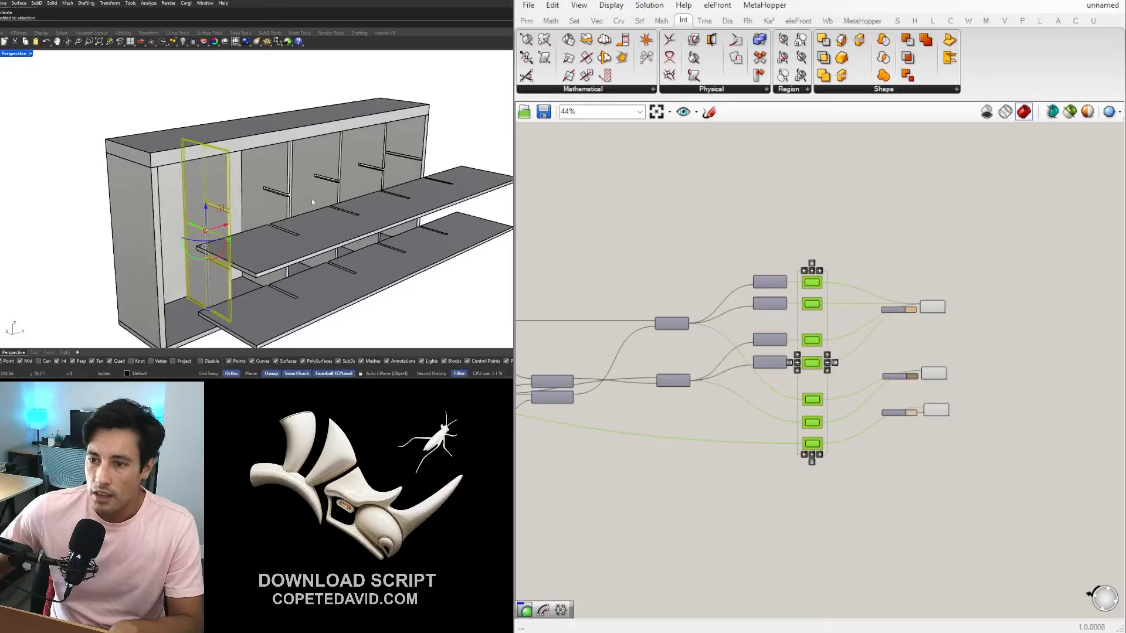
left_click(415, 286)
left_click(359, 279)
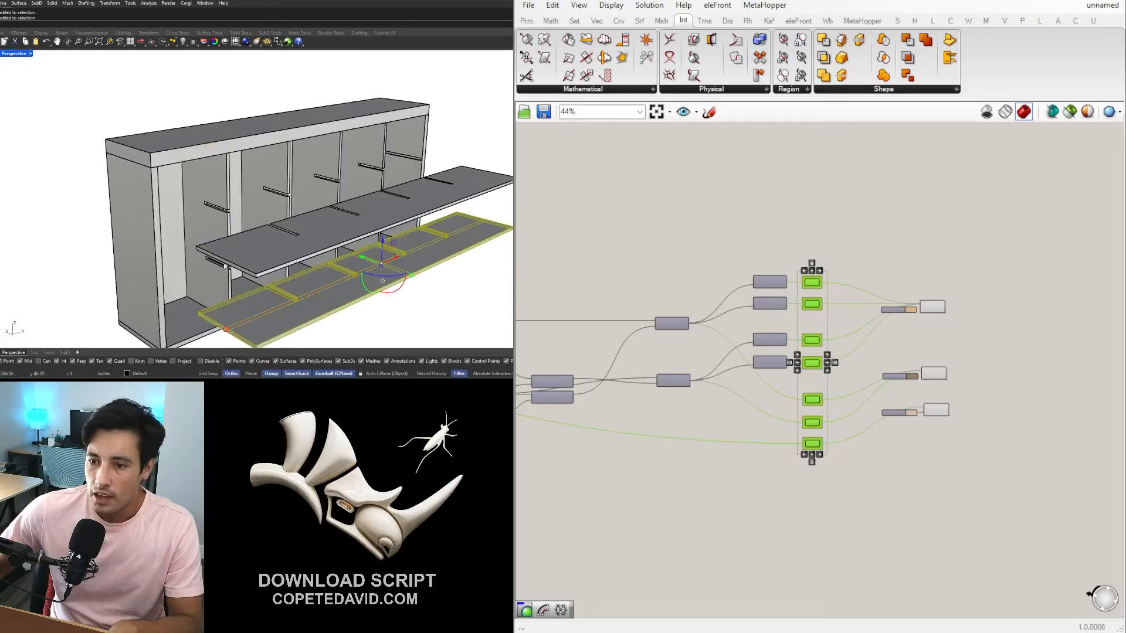
scroll(287, 218, "down", 2)
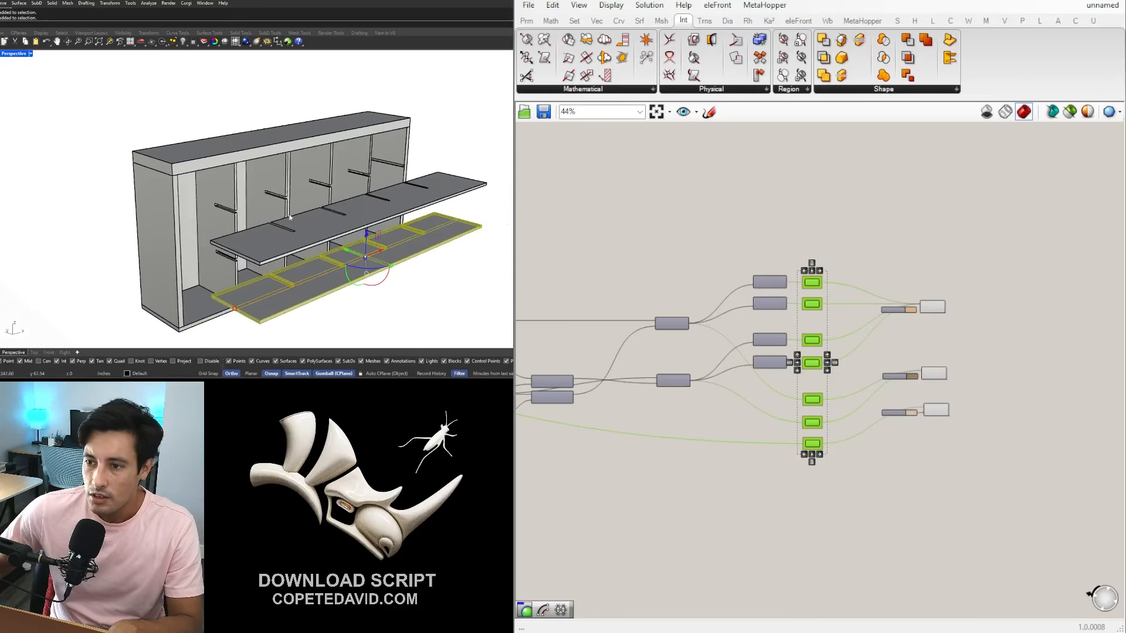
left_click(445, 259)
left_click(391, 236)
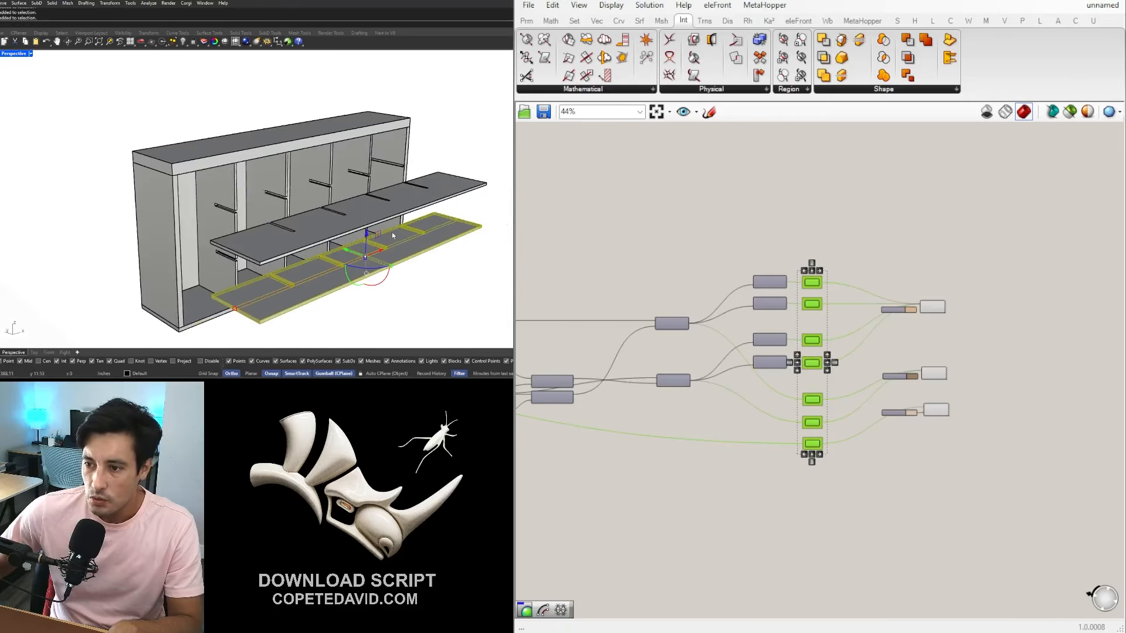
left_click(380, 208, "shift")
left_click(389, 148)
Delete the entire baked bookshelf copy, including the pulled-out shelves.
scroll(204, 137, "down", 3)
left_click_drag(382, 251, 93, 95)
key("Delete")
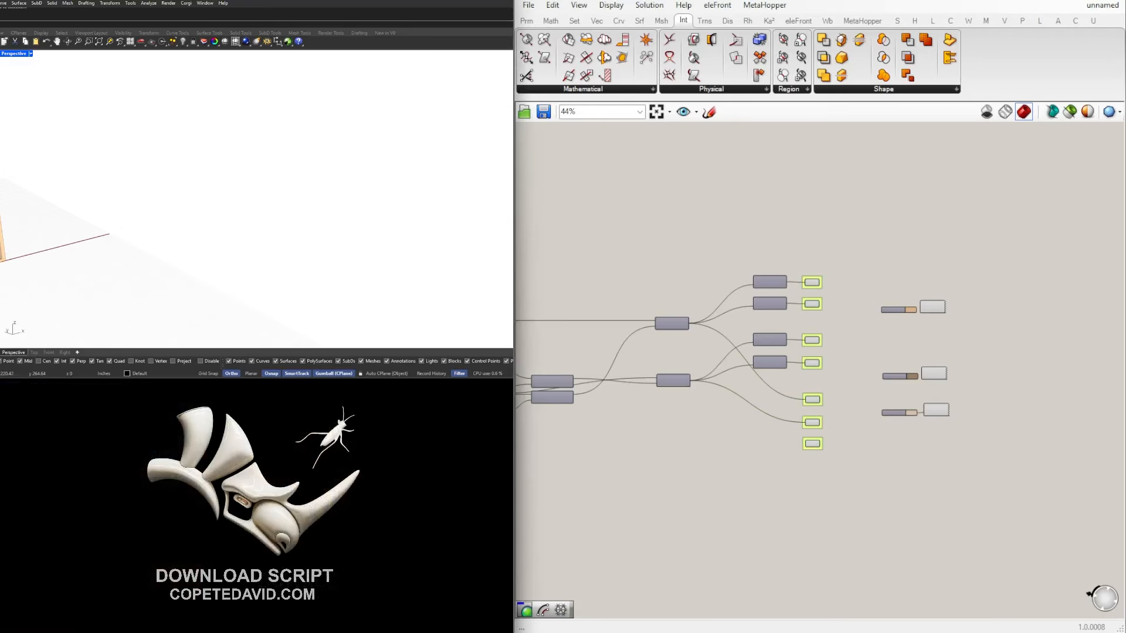
Examine the bookshelf preview and the overall layout of the complete definition.
scroll(913, 255, "down", 6)
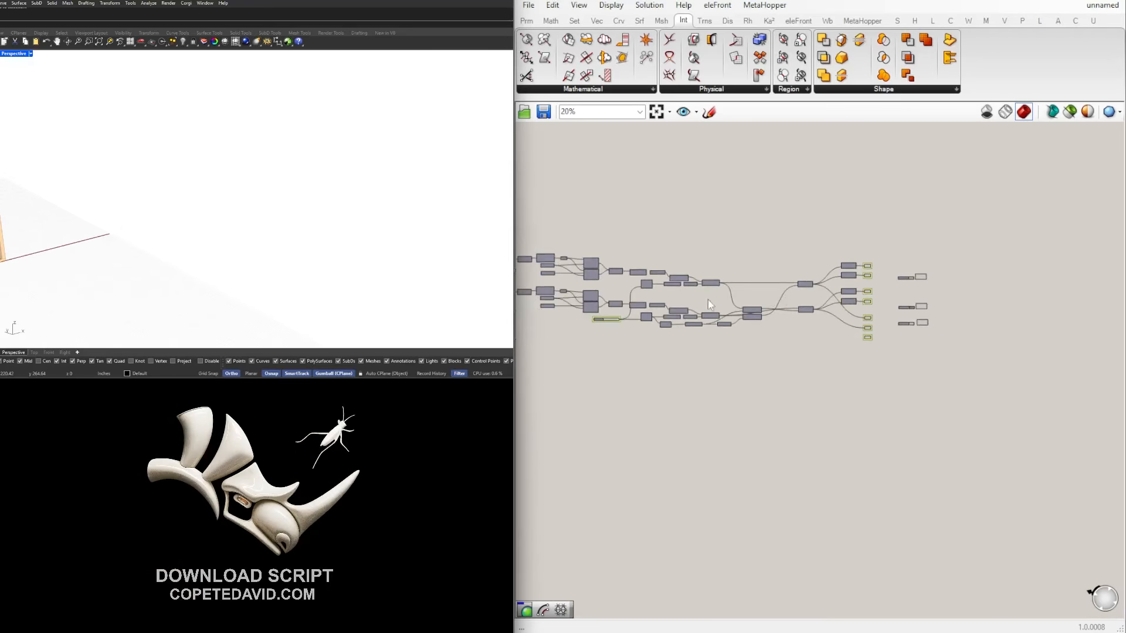
right_click_drag(841, 305, 932, 324)
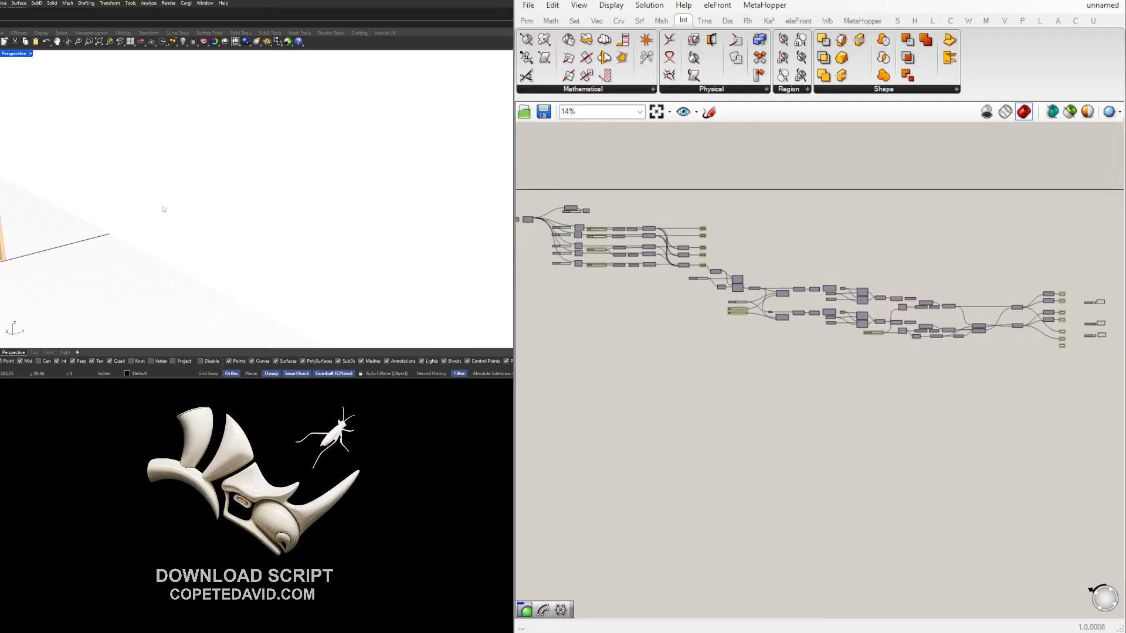
scroll(295, 200, "down", 5)
scroll(229, 185, "up", 6)
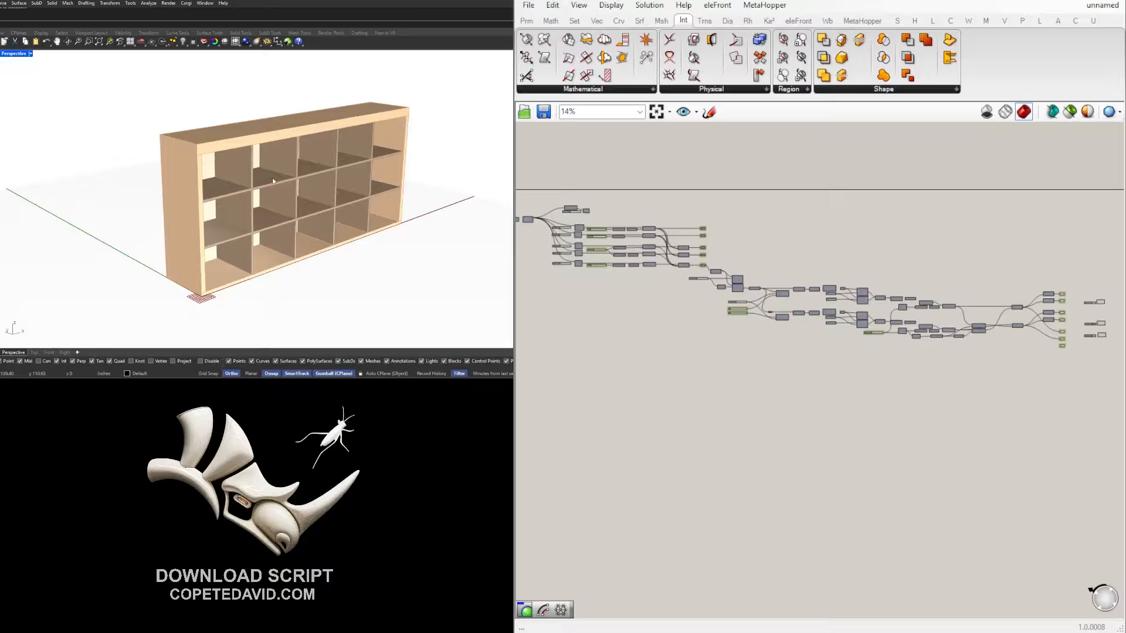
mouse_move(272, 178)
right_mouse_down()
mouse_move(243, 186)
mouse_move(267, 177)
right_mouse_up()
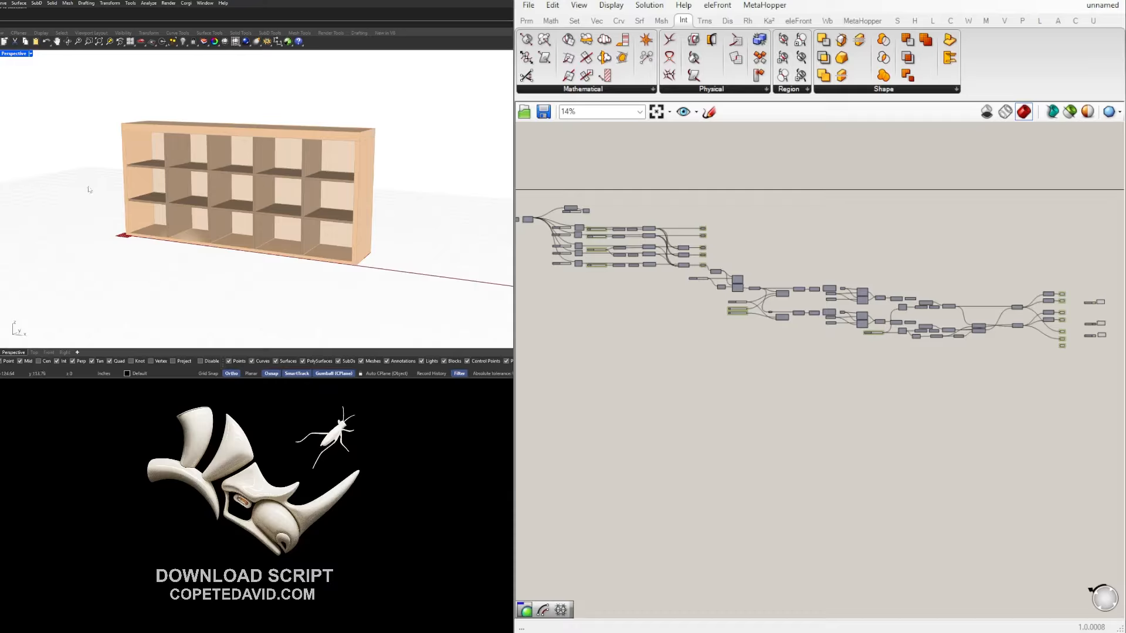
right_click_drag(820, 435, 861, 399)
scroll(863, 444, "down", 1)
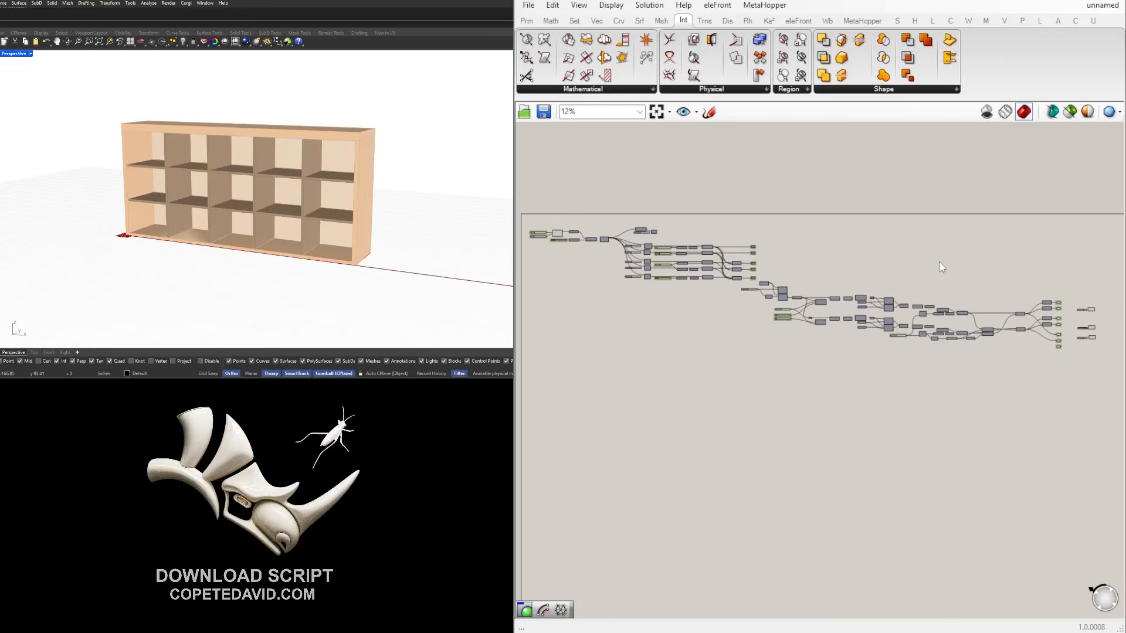
scroll(669, 286, "up", 4)
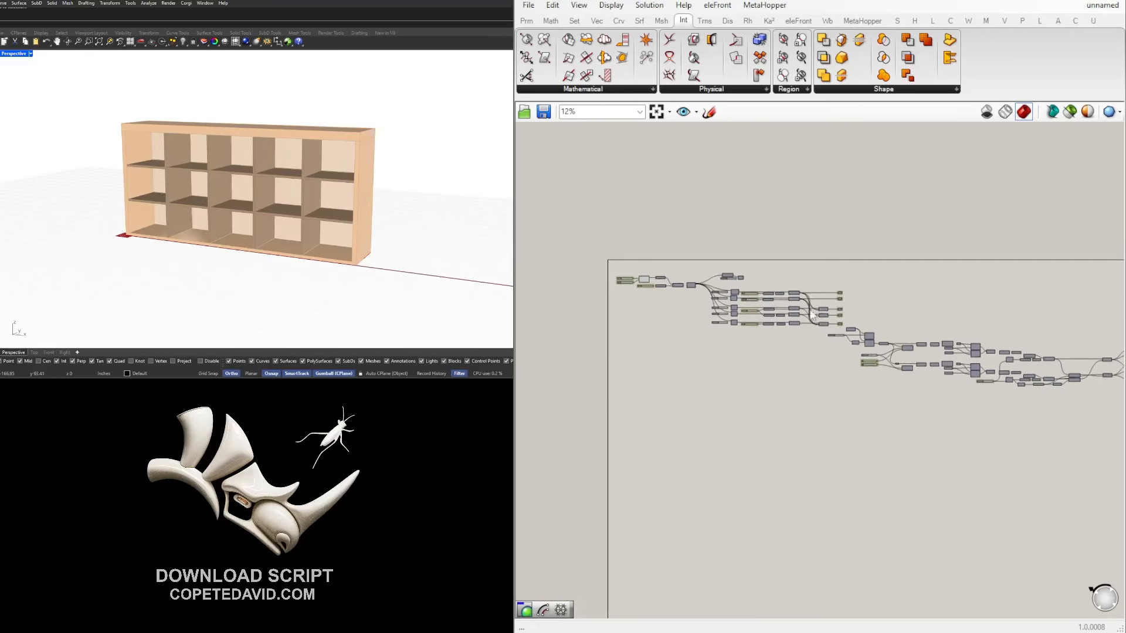
scroll(668, 286, "down", 4)
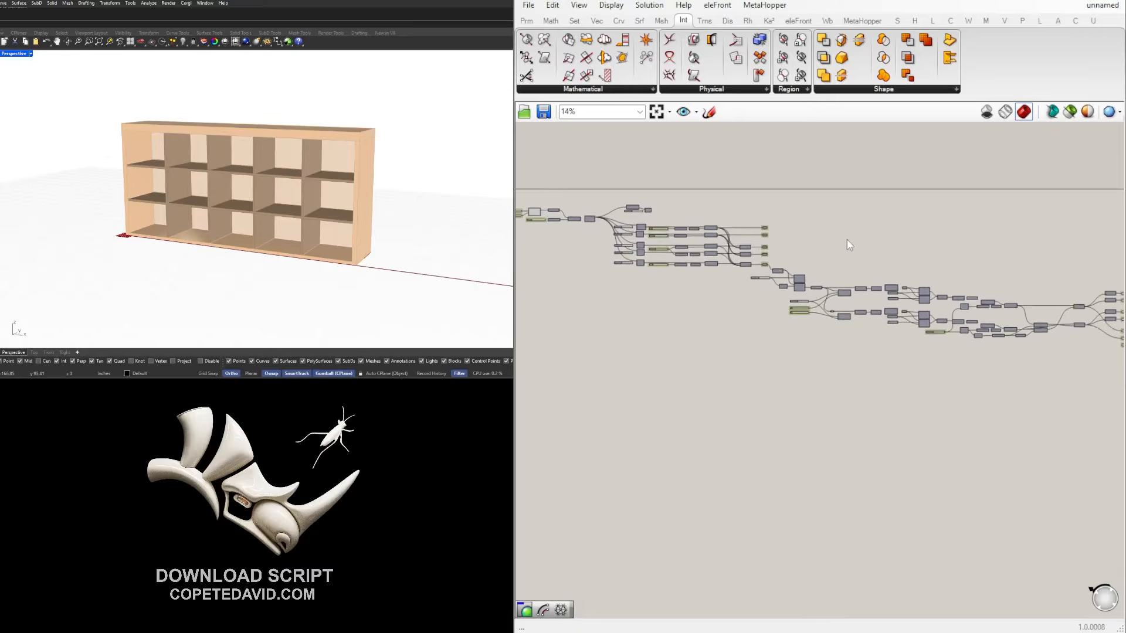
scroll(856, 247, "down", 2)
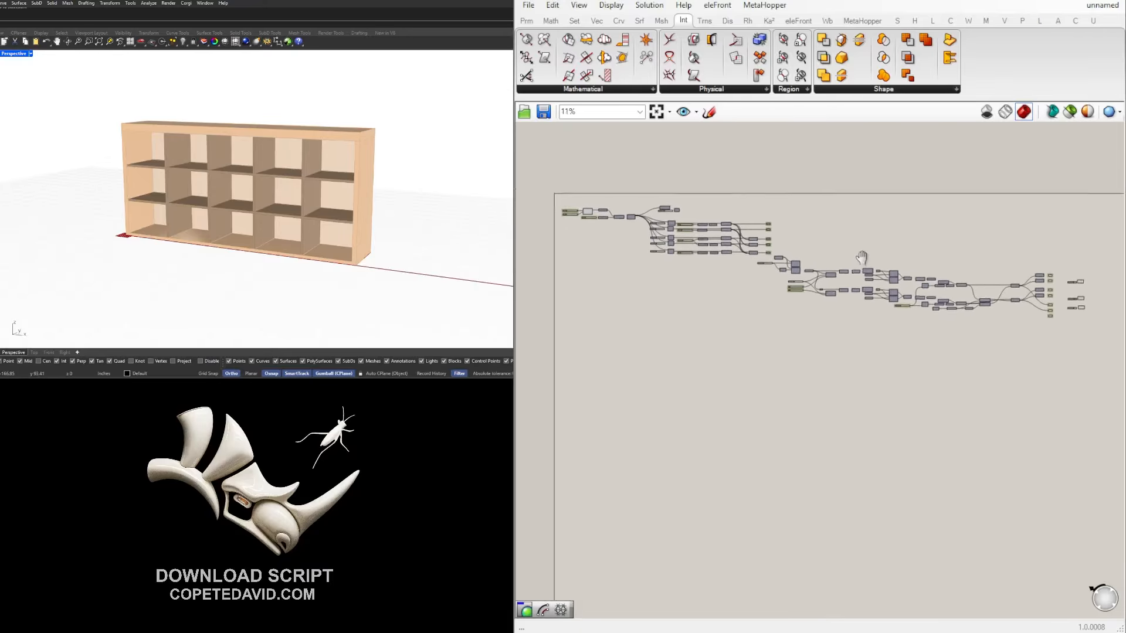
scroll(848, 249, "up", 1)
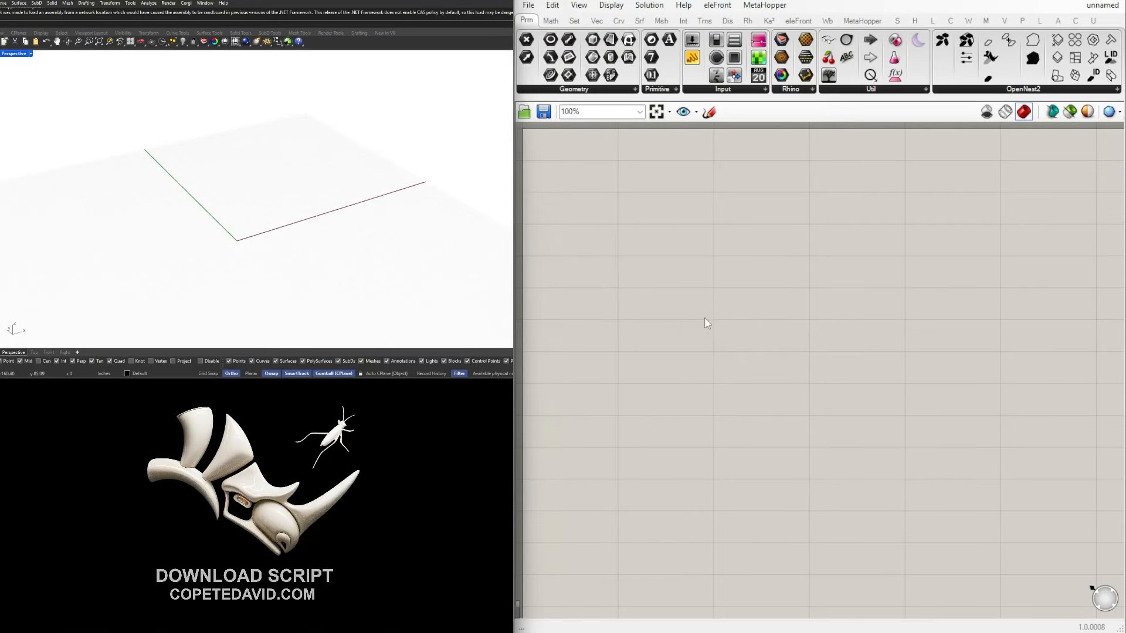
Add a Rectangle parameter to the empty canvas.
double_click(704, 318)
type("RECT")
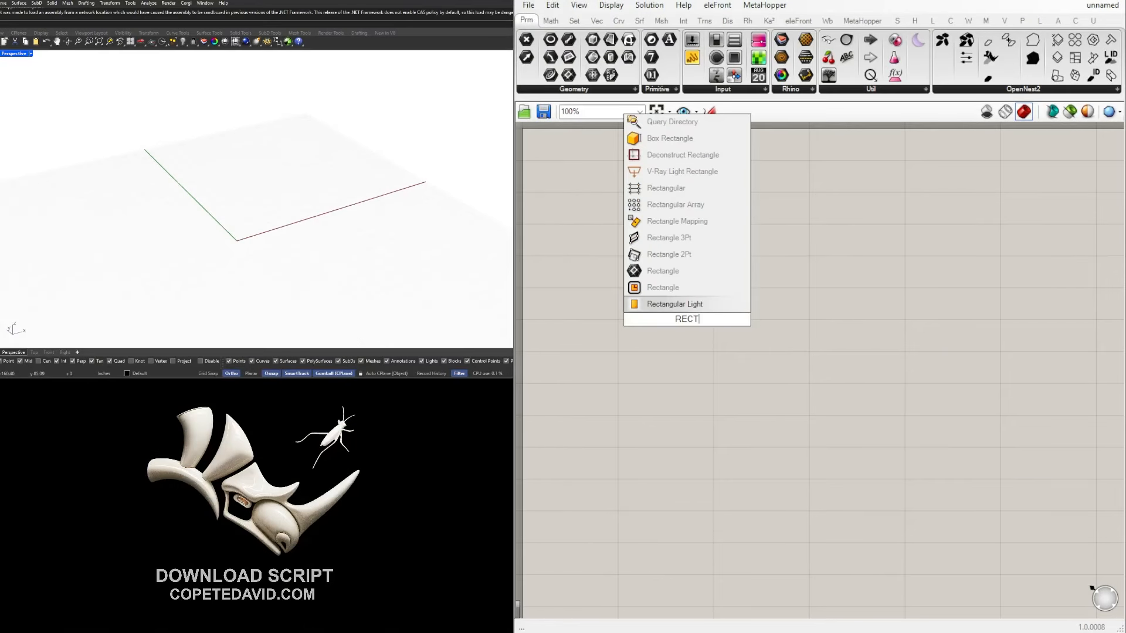
left_click(662, 271)
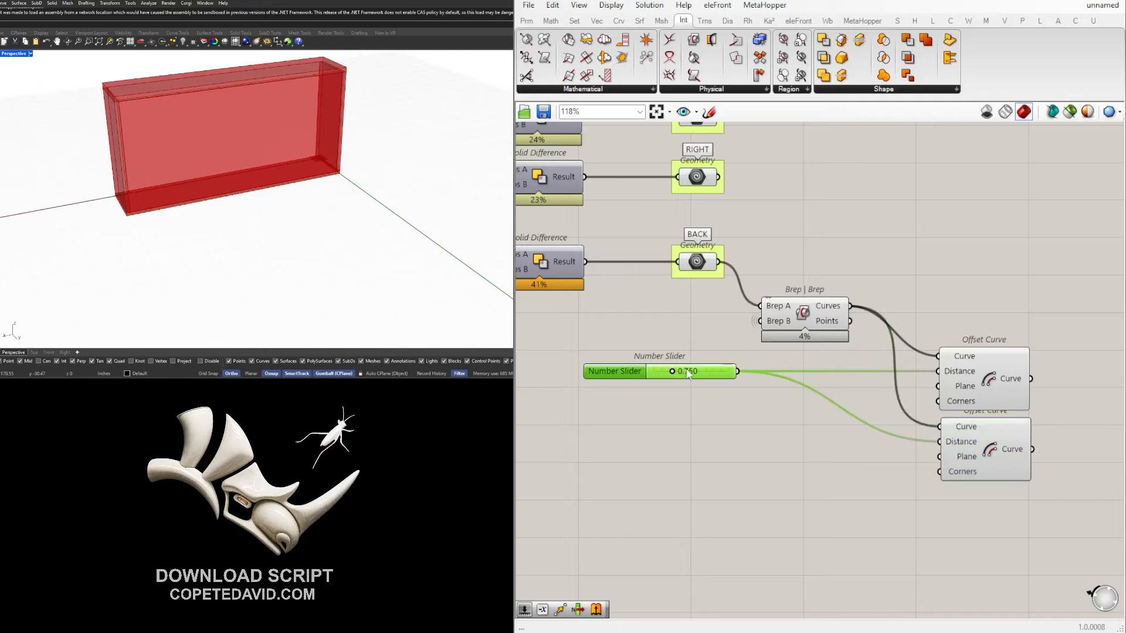
Search for a Dispatch component below the intersection node and for a "REG" component beside the offset curves.
double_click(817, 457)
type("dispatch")
key("Return")
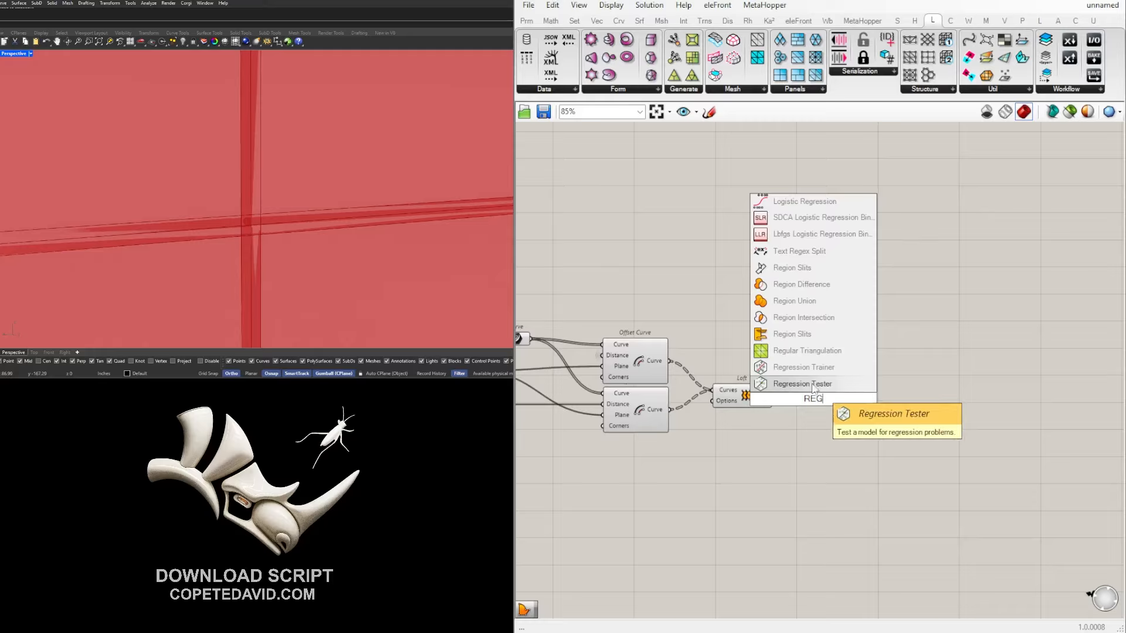
left_click(804, 372)
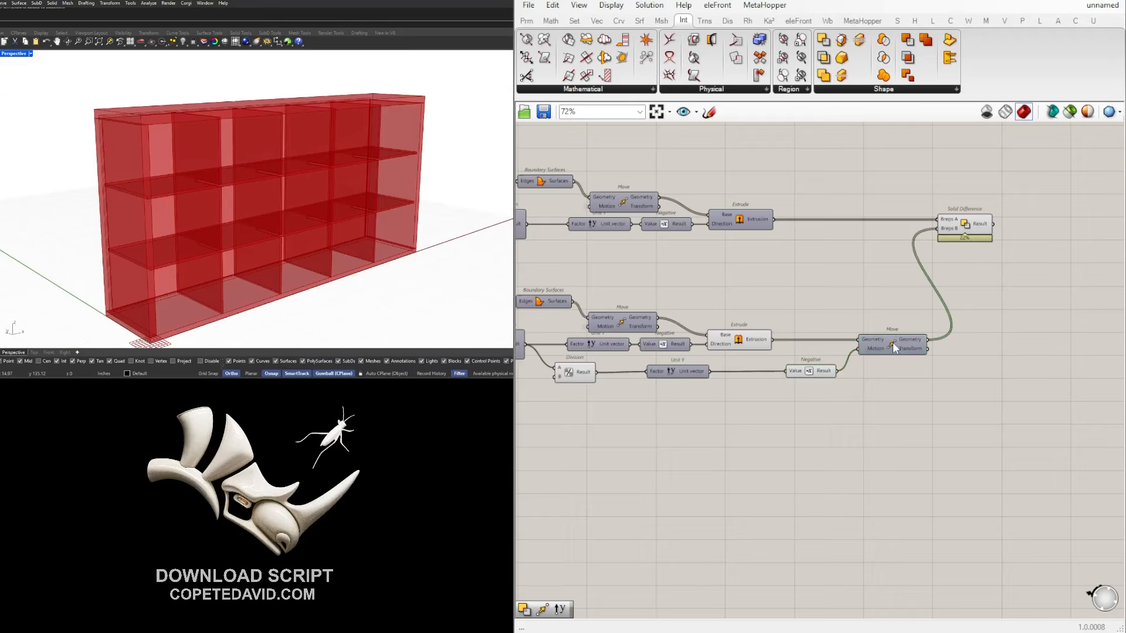
Wire the upper Extrude output toward the Move component and adjust the hue of the top panel's colour swatch.
left_click_drag(773, 219, 857, 314)
left_click(892, 319)
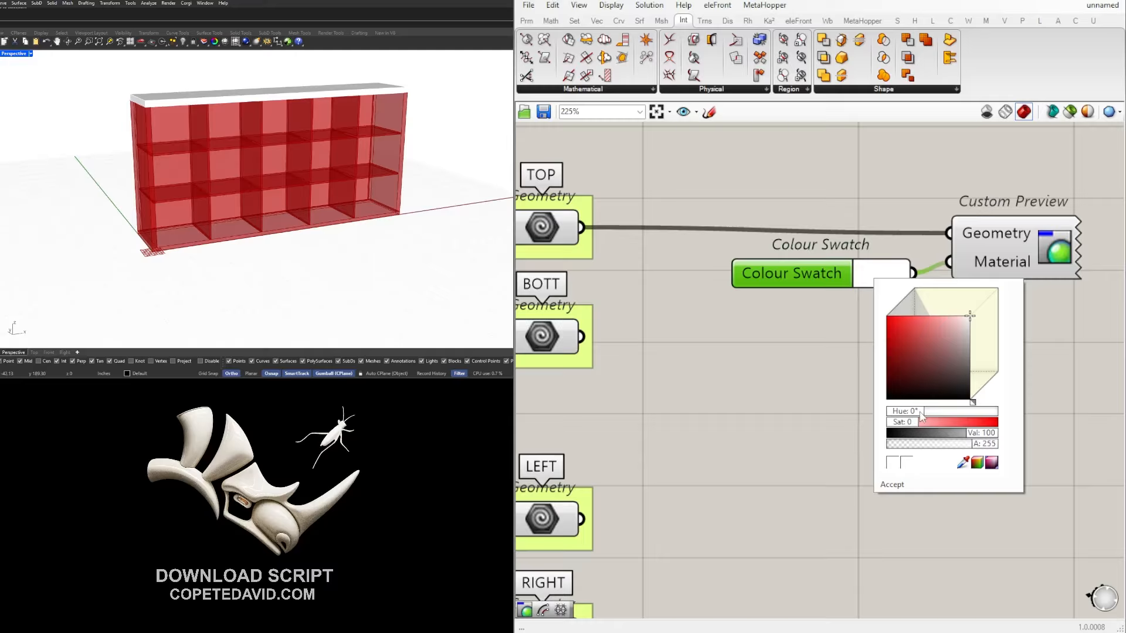
left_click_drag(921, 417, 944, 418)
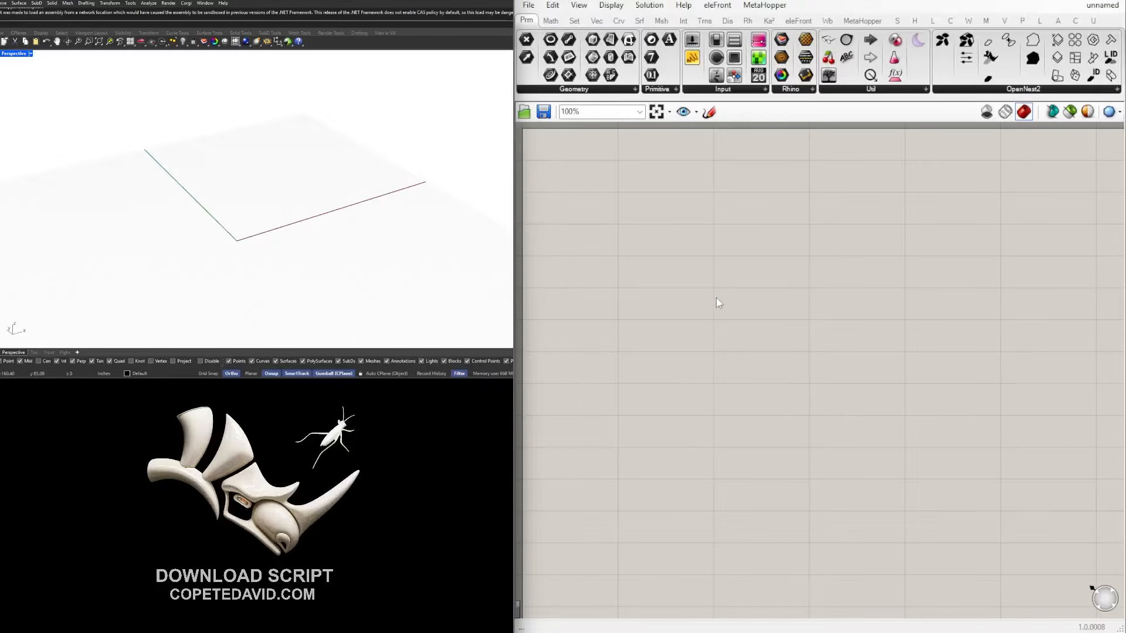
Add a Rectangle component with plane, size and radius inputs, leaving room before it for its sliders.
double_click(688, 320)
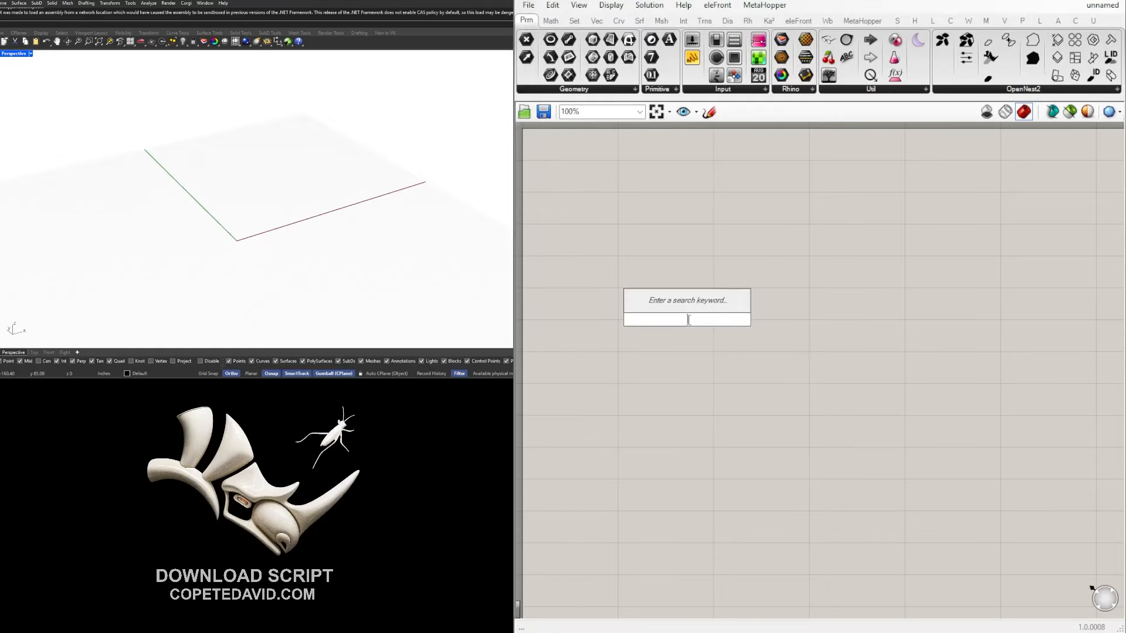
type("RECT")
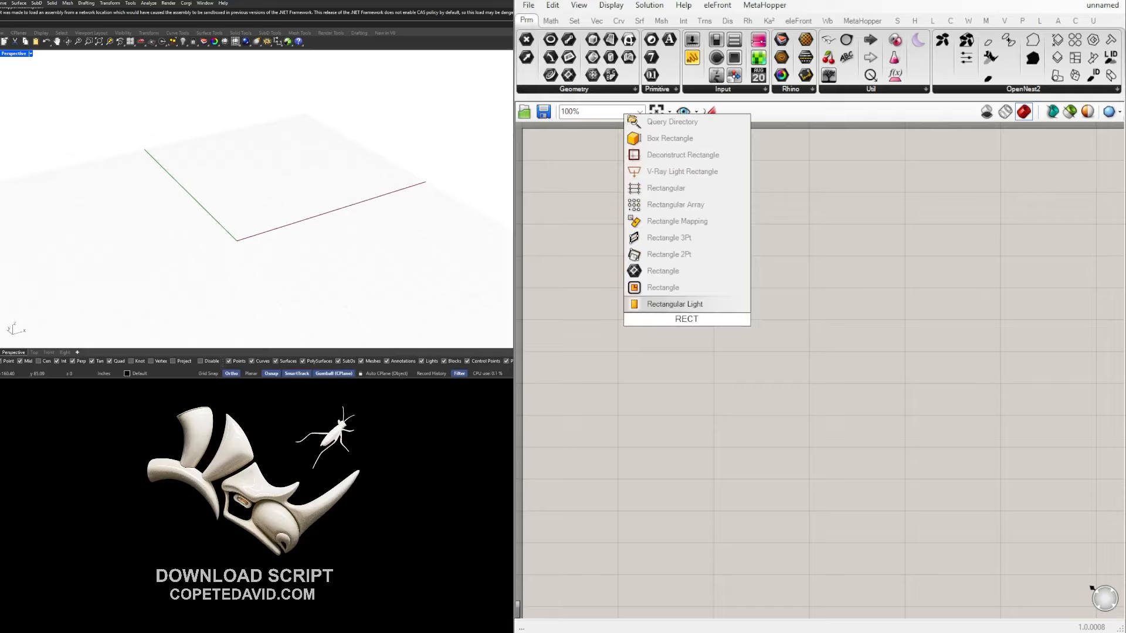
left_click(660, 289)
left_click_drag(690, 321, 811, 290)
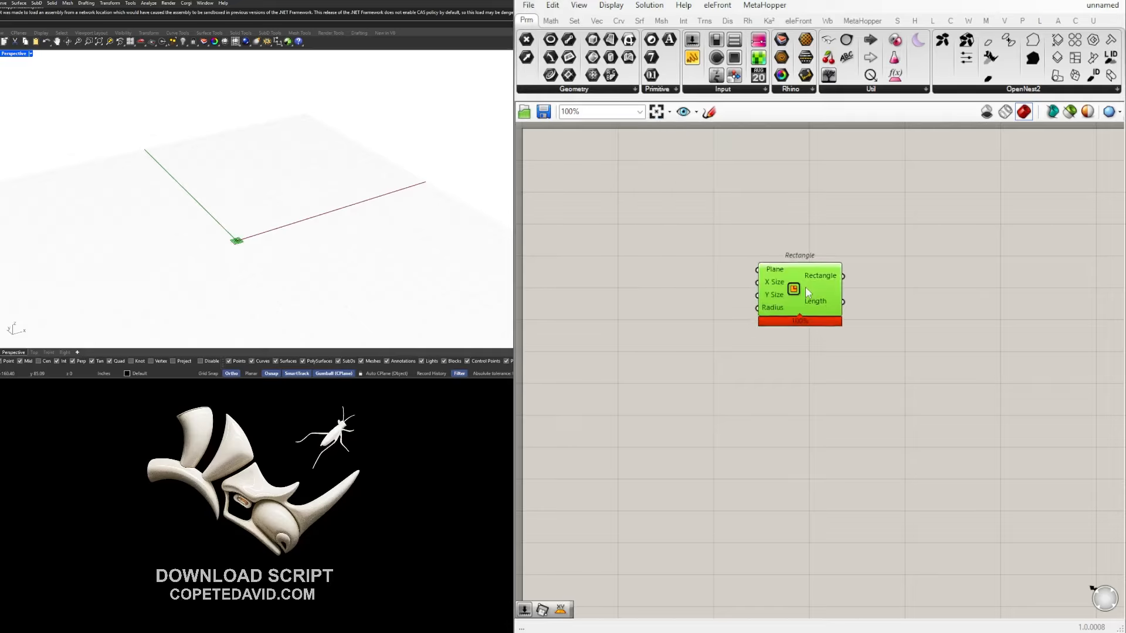
Create two number sliders set to 24 and connect them to the Rectangle's X Size and Y Size inputs.
double_click(659, 290)
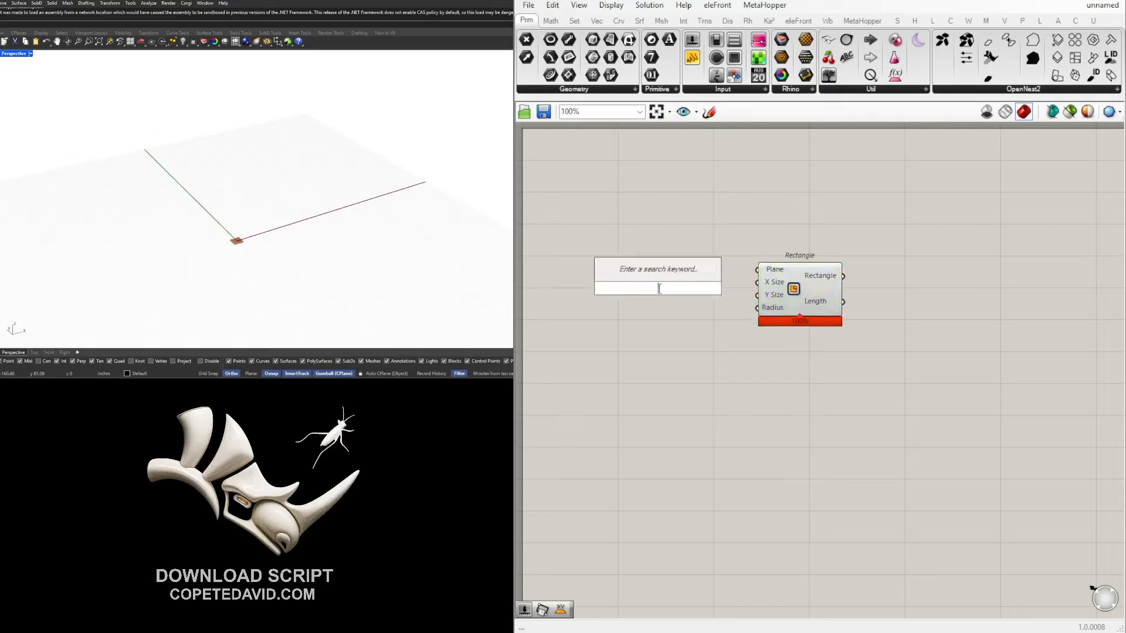
type("24")
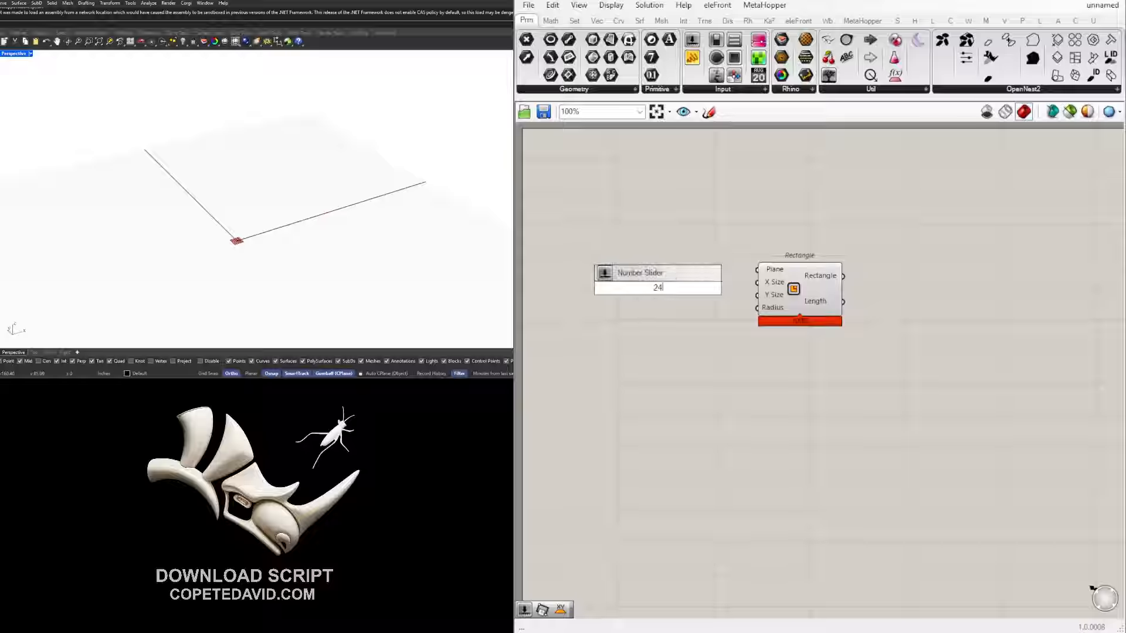
scroll(659, 298, "up", 4)
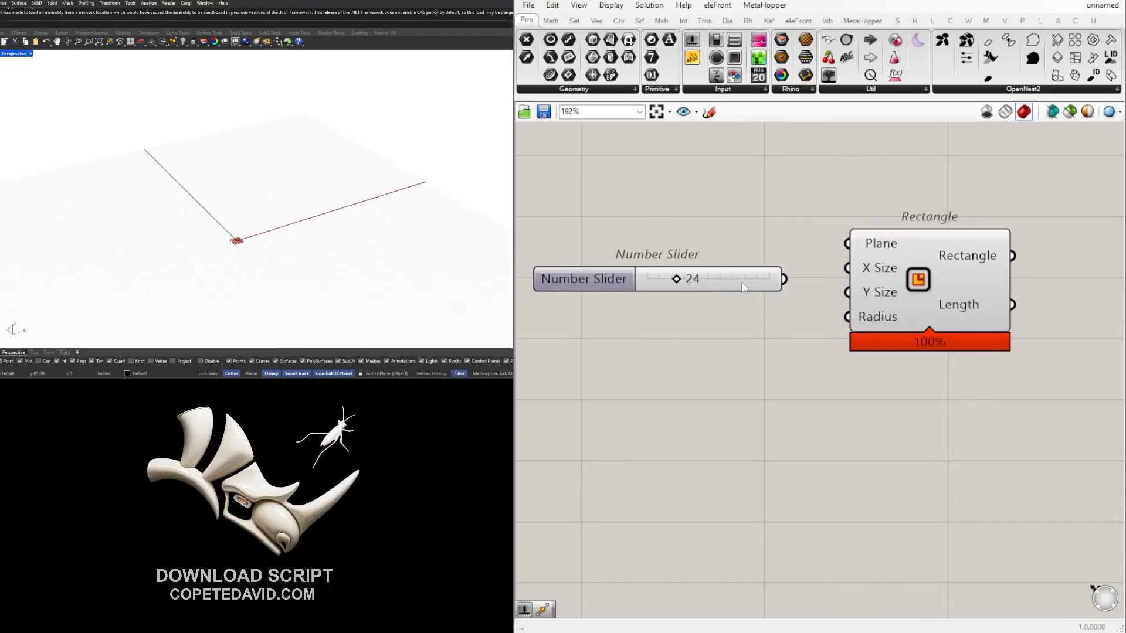
left_click(772, 271)
left_click_drag(772, 272, 847, 268)
left_click_drag(798, 299, 827, 302)
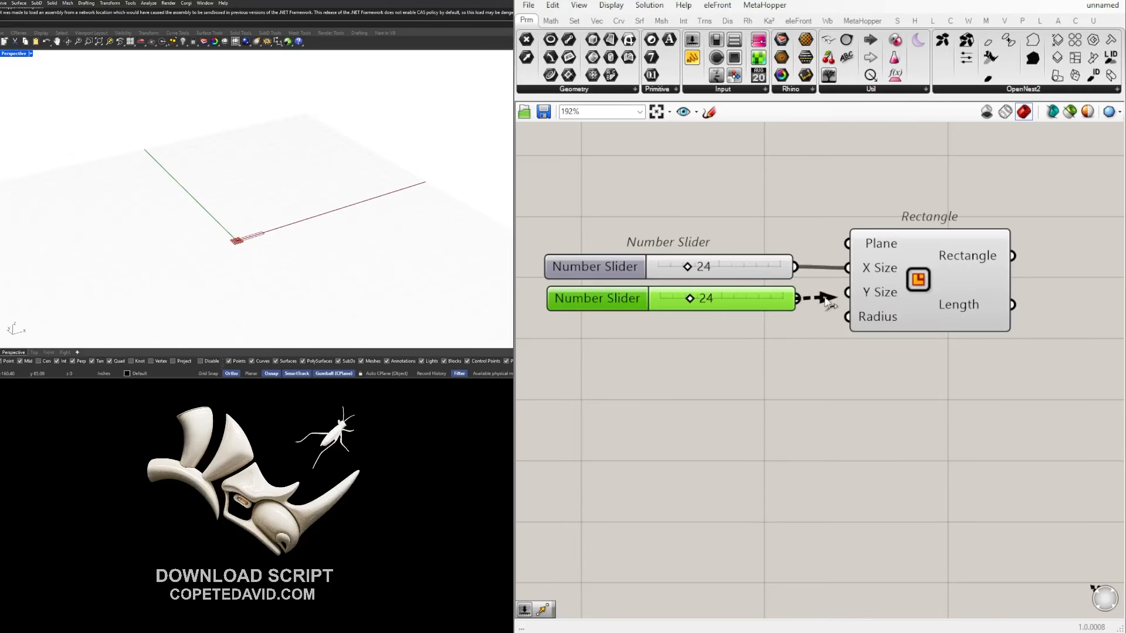
Set the number slider driving the Rectangle's X Size to 84.
scroll(705, 274, "up", 4)
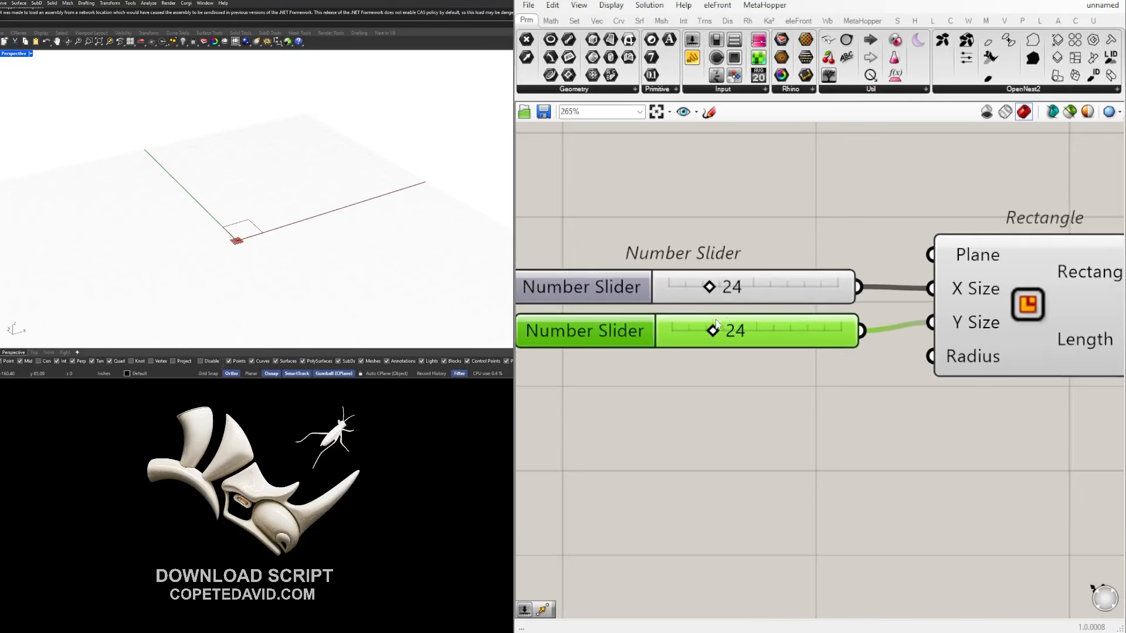
left_click_drag(735, 285, 861, 277)
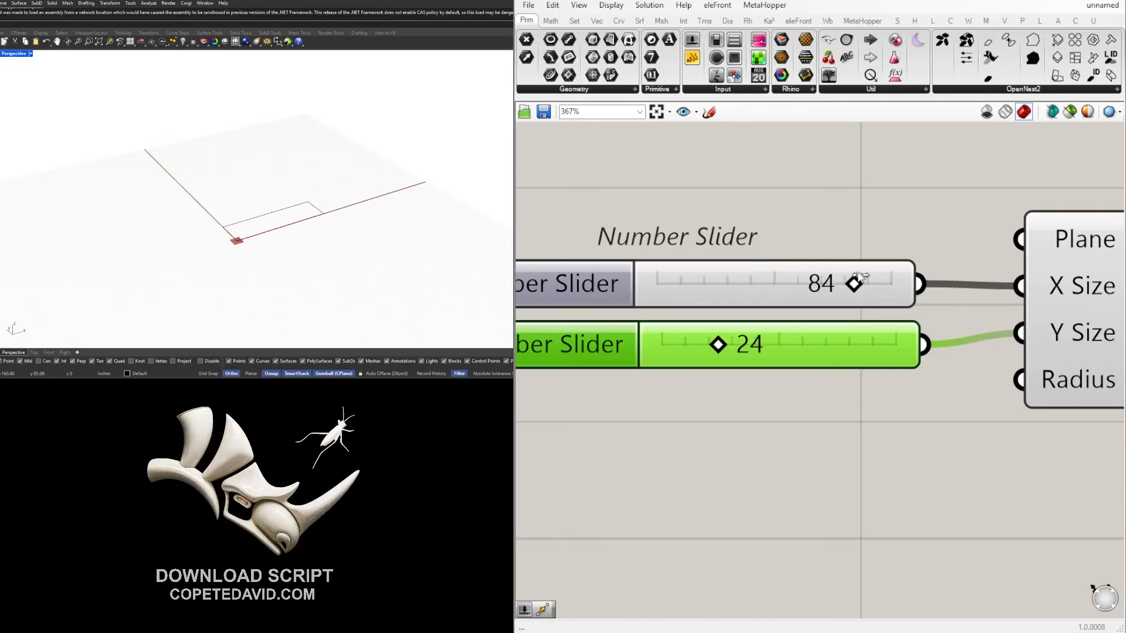
Set the number slider driving the Rectangle's X Size to 60.
double_click(843, 276)
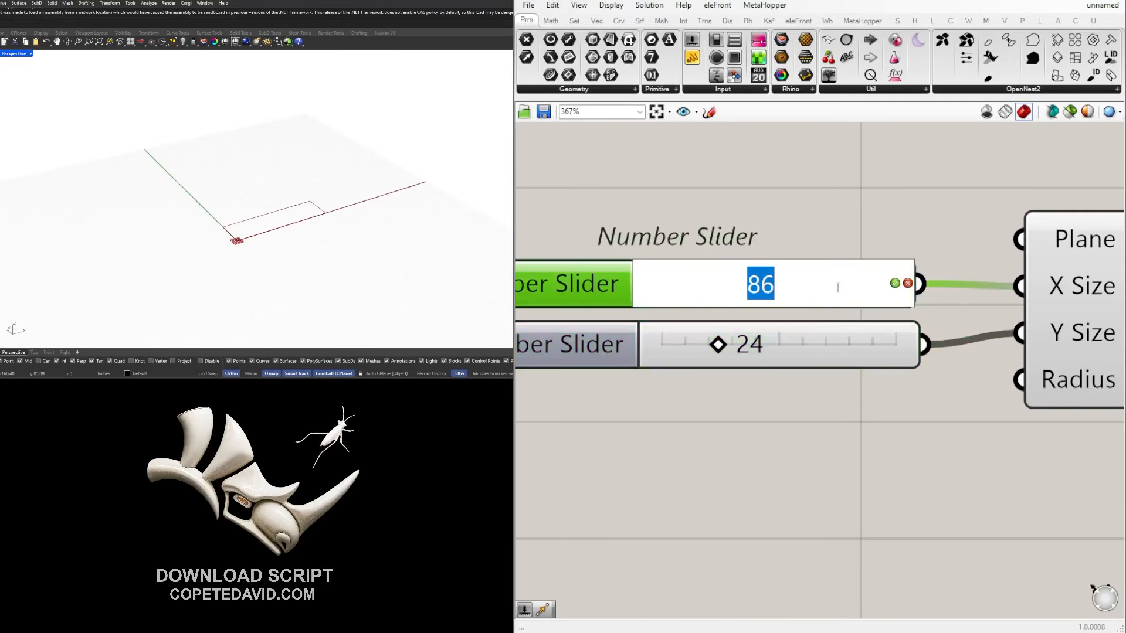
type("60")
key("Return")
scroll(839, 293, "down", 5)
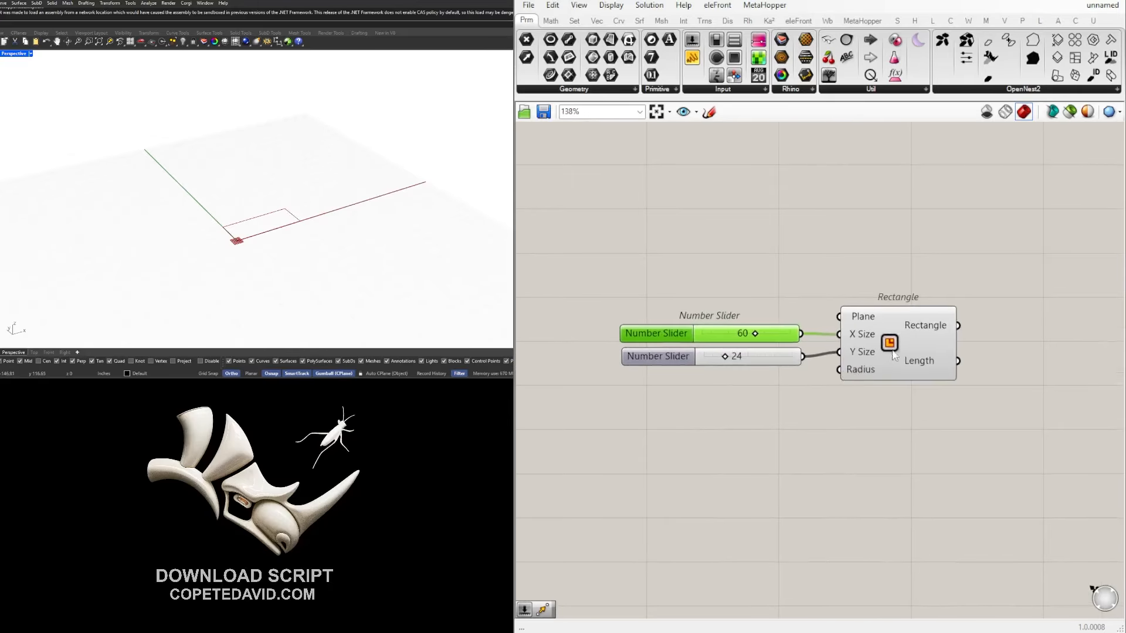
left_click_drag(894, 355, 924, 354)
right_click_drag(1006, 351, 857, 278)
Add a Boundary Surfaces component and connect the Rectangle output to its Edges input.
double_click(1004, 324)
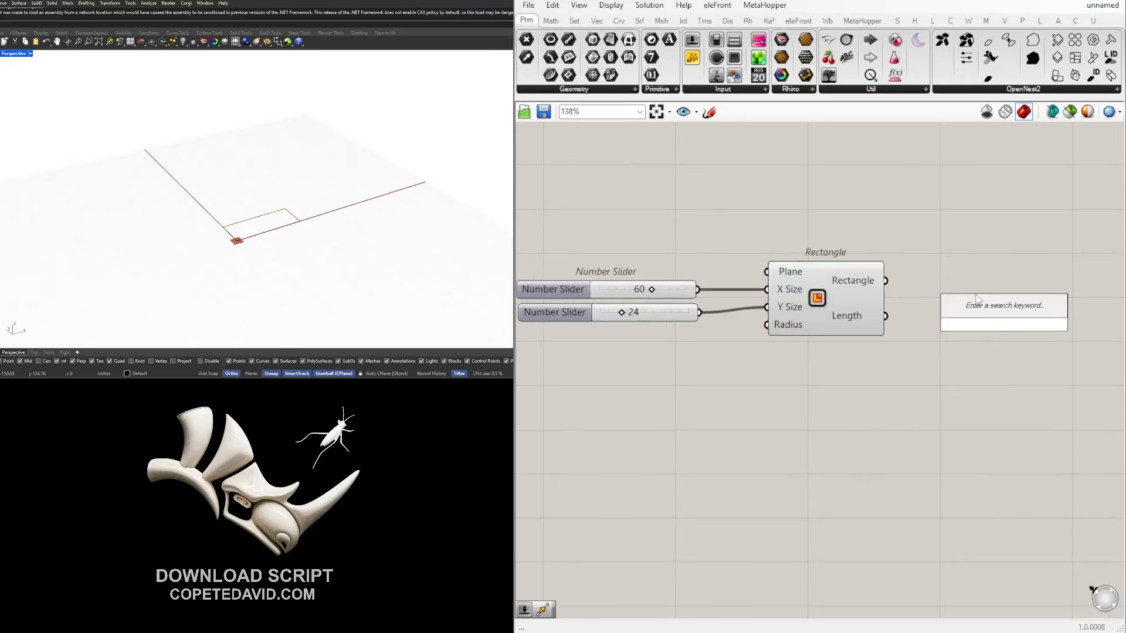
type("BOUND")
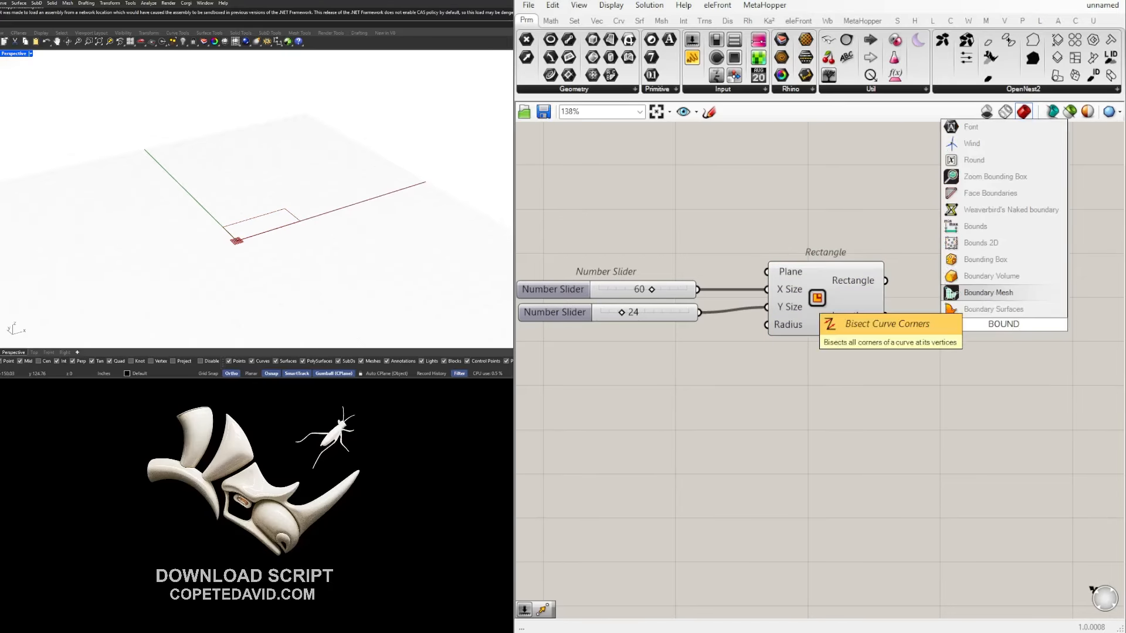
key("Down")
key("Return")
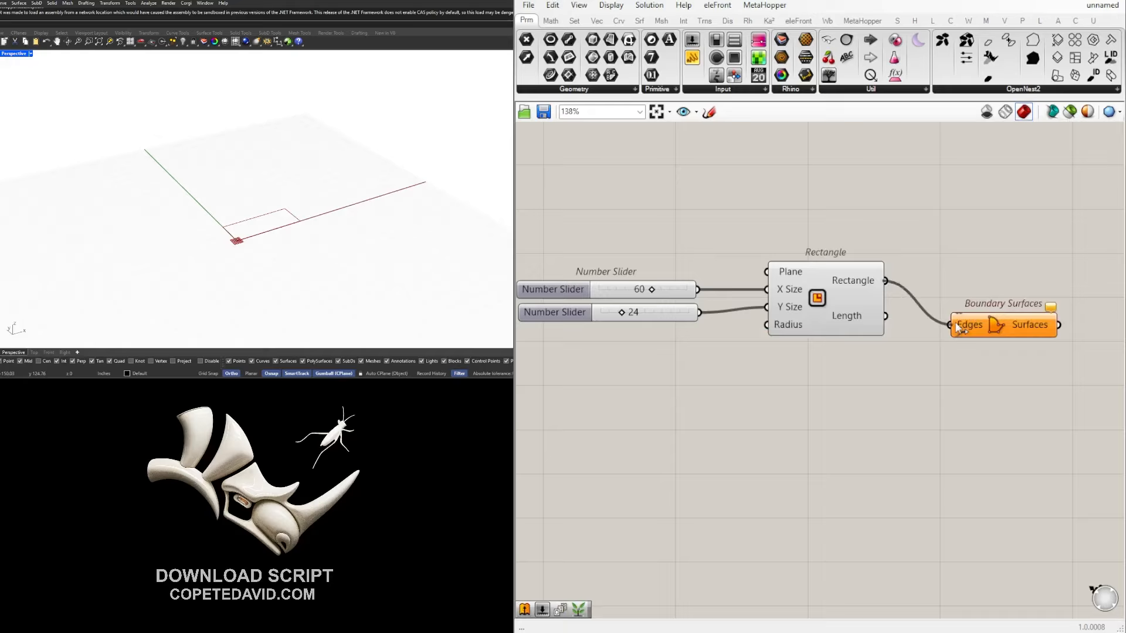
left_click_drag(959, 328, 958, 326)
scroll(997, 283, "down", 2)
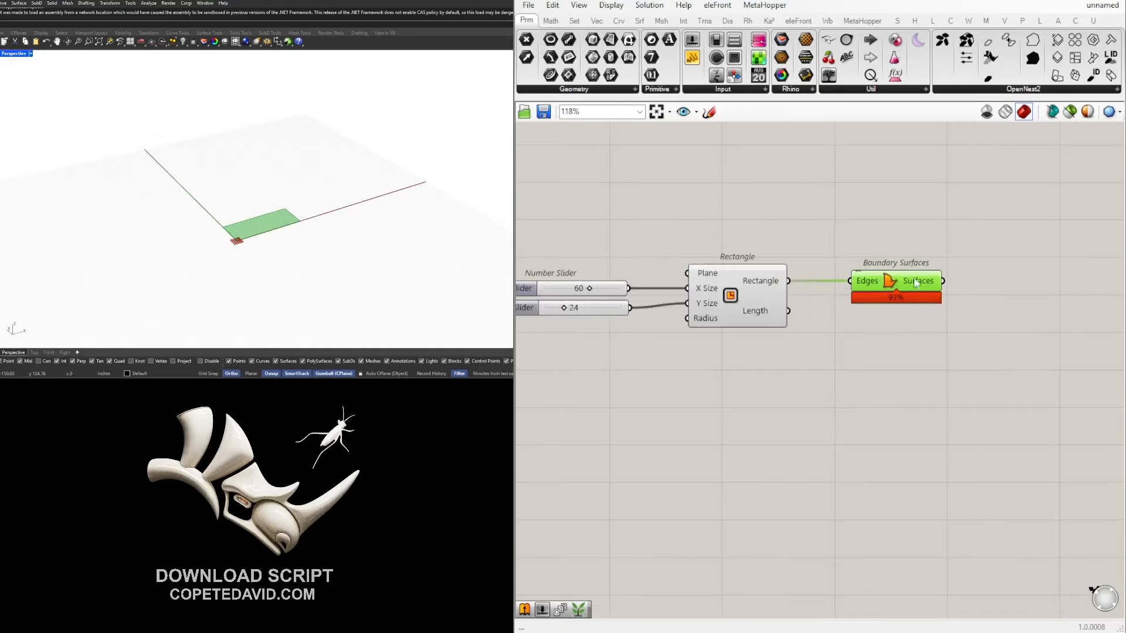
Add an Extrude component and connect the Boundary Surfaces output to its Base input.
double_click(980, 296)
type("extr")
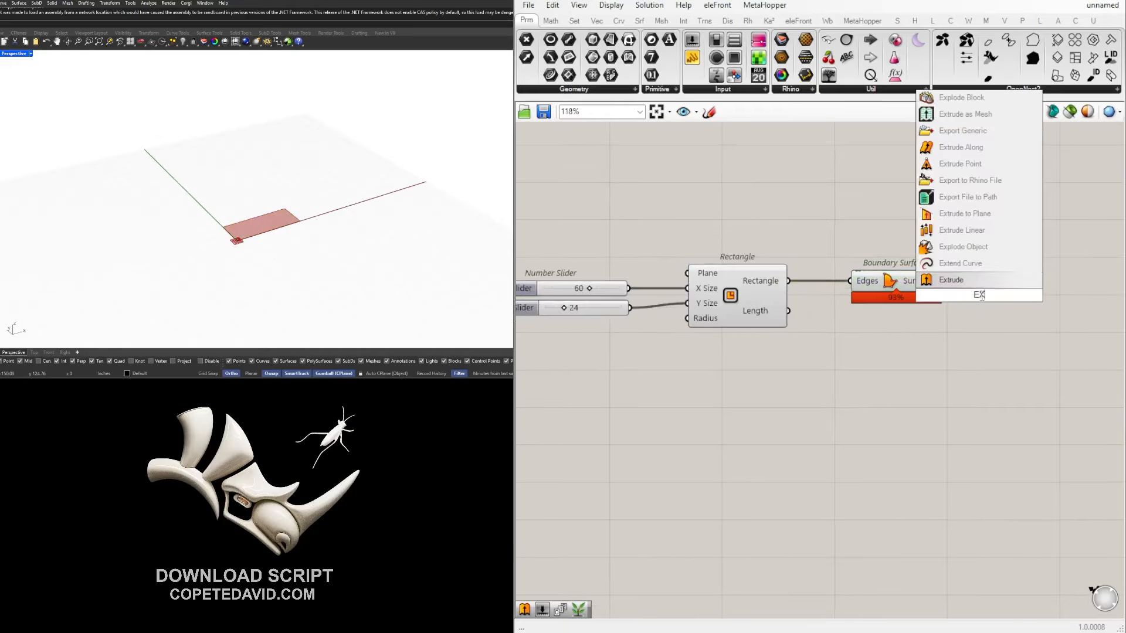
left_click(976, 261)
left_click_drag(980, 310, 1027, 319)
Add a Unit Z component below Boundary Surfaces and line it up ahead of the Extrude component's Direction input.
double_click(896, 331)
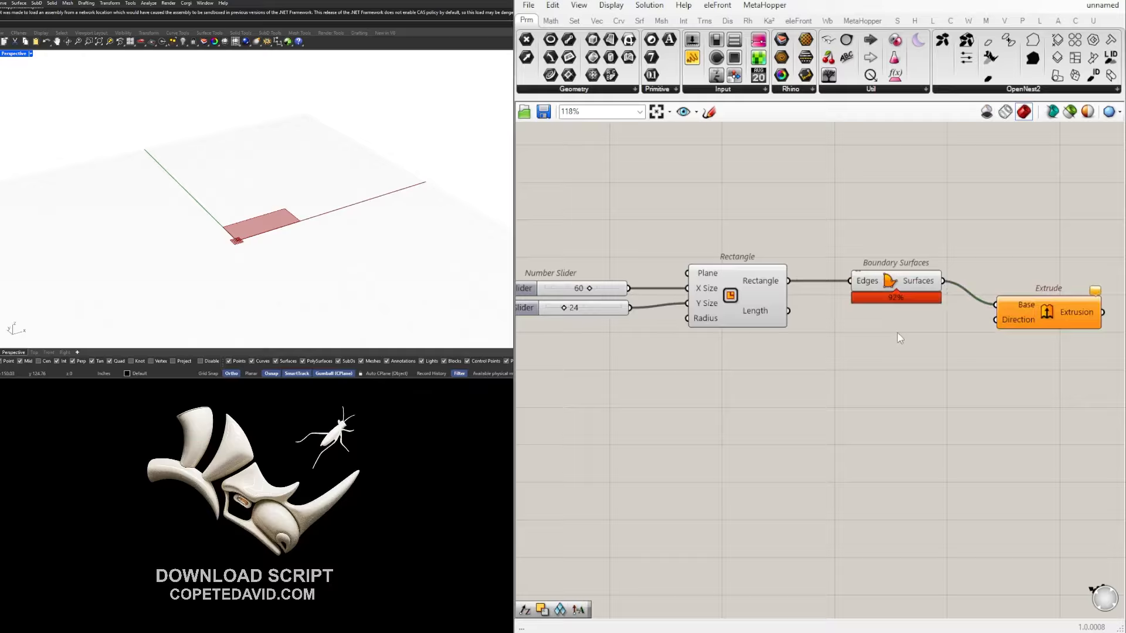
type("z")
left_click(890, 317)
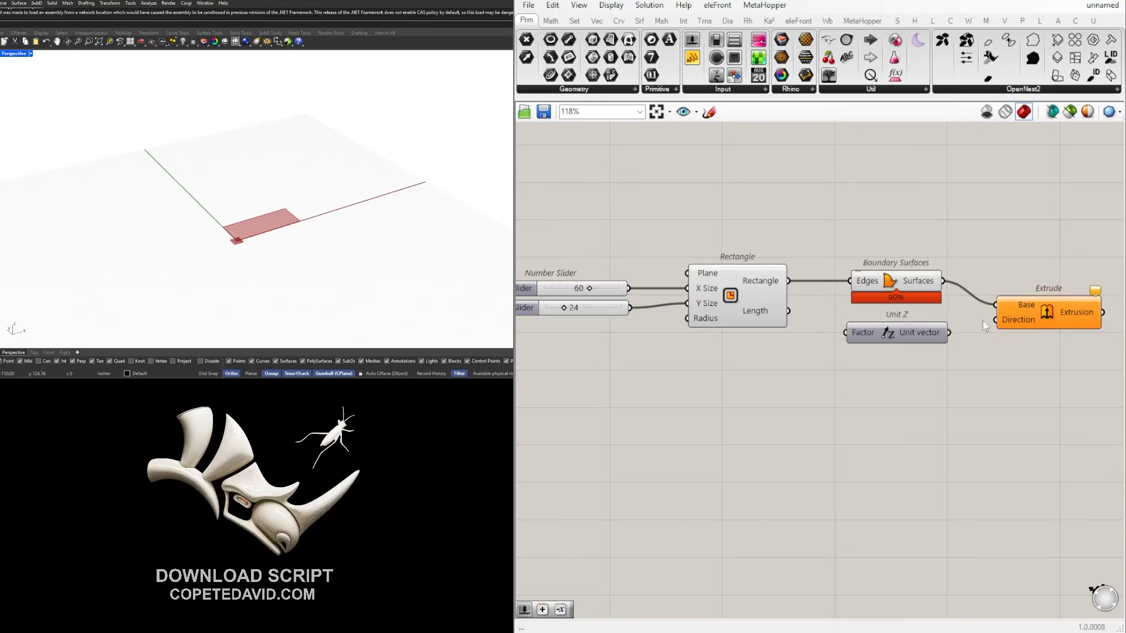
left_click_drag(1030, 324, 1034, 336)
left_click(906, 329)
left_click_drag(904, 327, 919, 327)
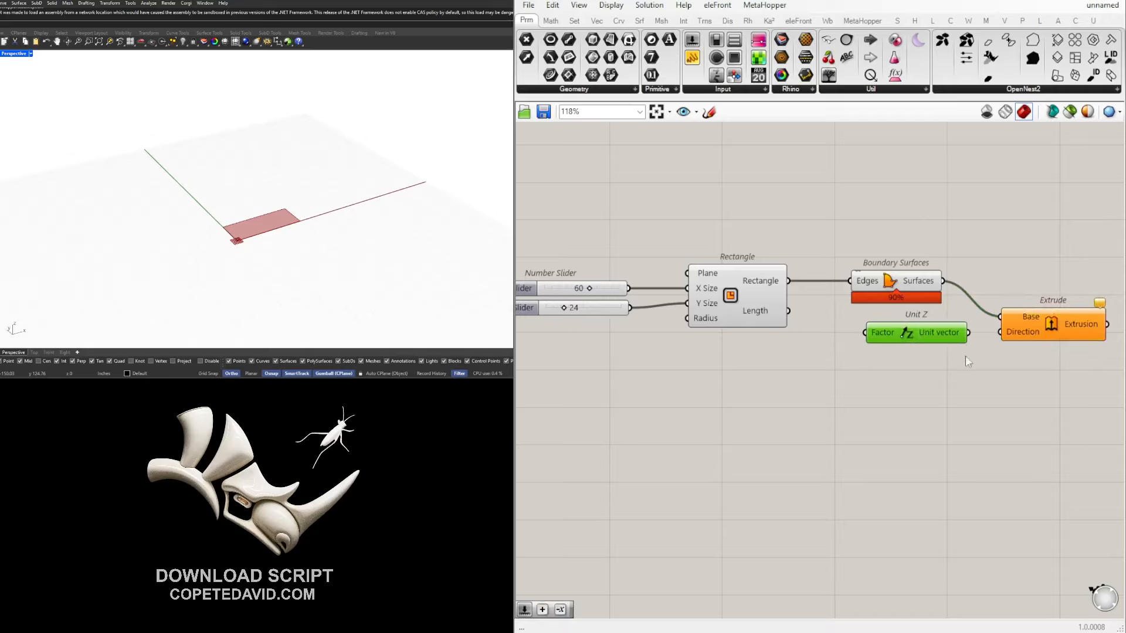
left_click_drag(1043, 376, 916, 314)
left_click_drag(925, 342, 932, 362)
left_click(935, 367)
Duplicate the 60 slider, connect the copy to Unit Z's Factor, and feed the unit vector into Extrude's Direction.
double_click(776, 355)
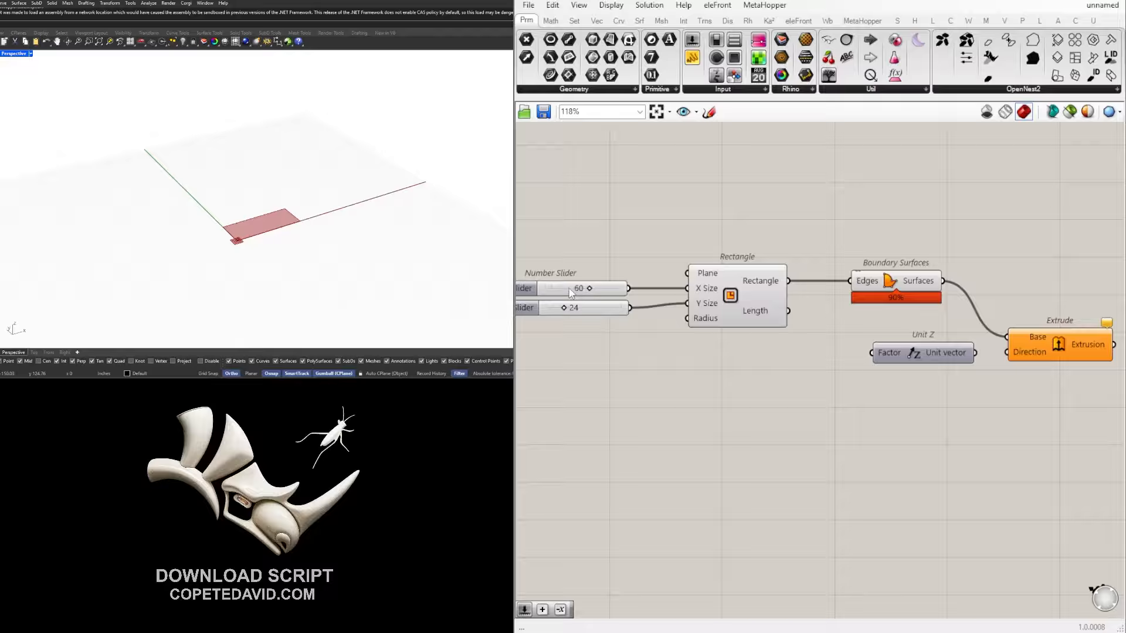
left_click_drag(571, 291, 796, 356, "alt")
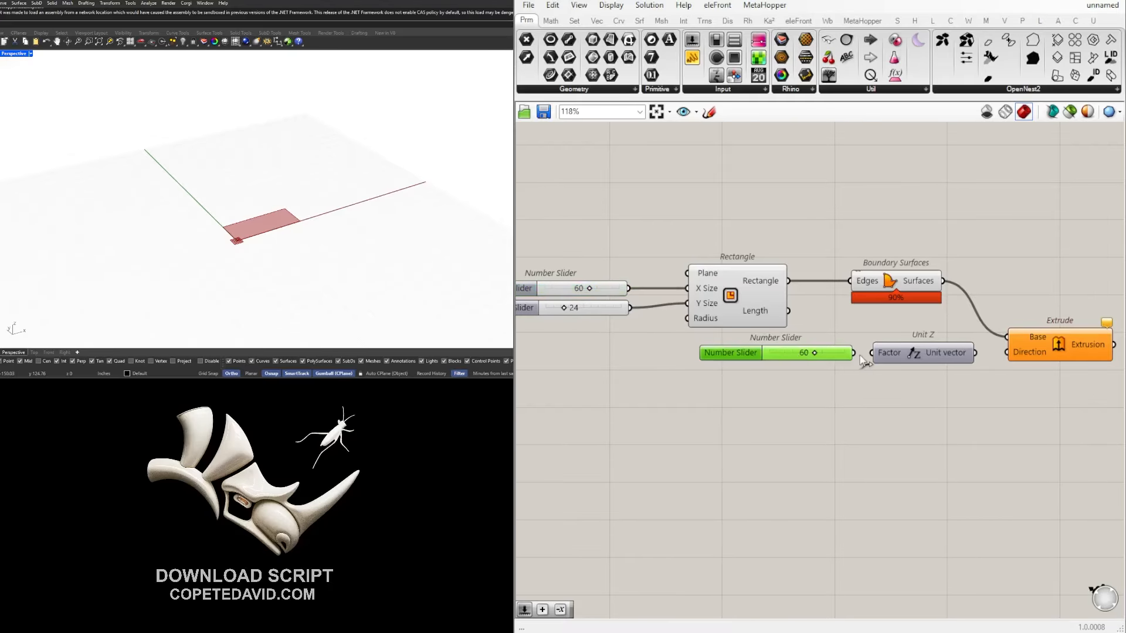
left_click_drag(1001, 356, 1003, 356)
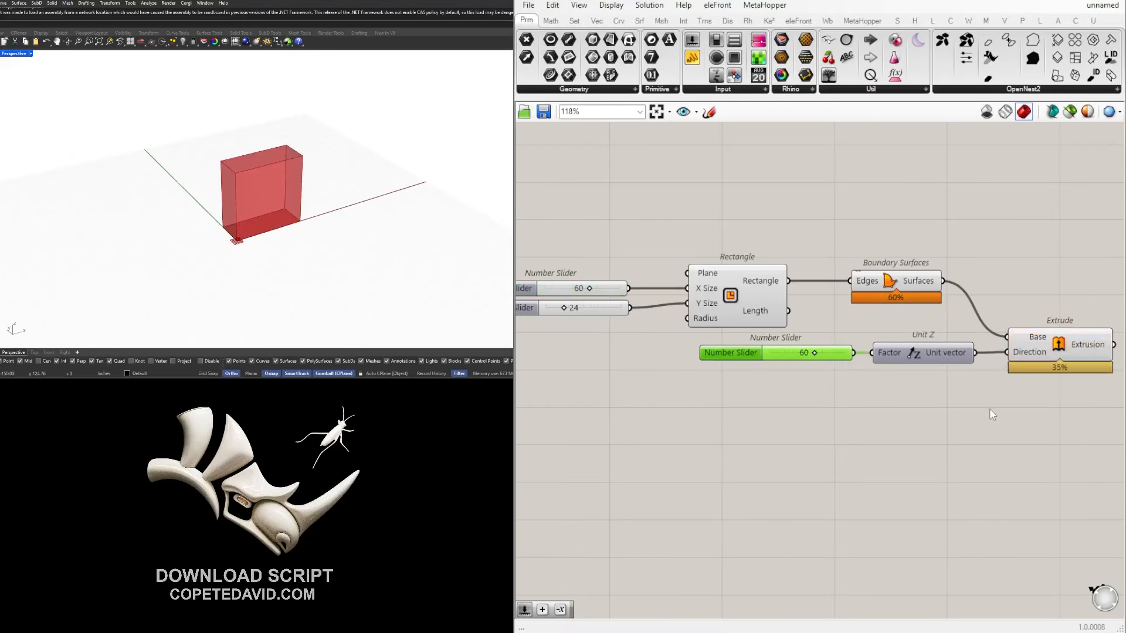
Tidy the layout of the height slider, Unit Z and Extrude components so they sit neatly beneath Rectangle and Boundary Surfaces.
left_click(1047, 404)
right_click_drag(1047, 404, 966, 387)
left_click(965, 328)
left_click(1007, 391)
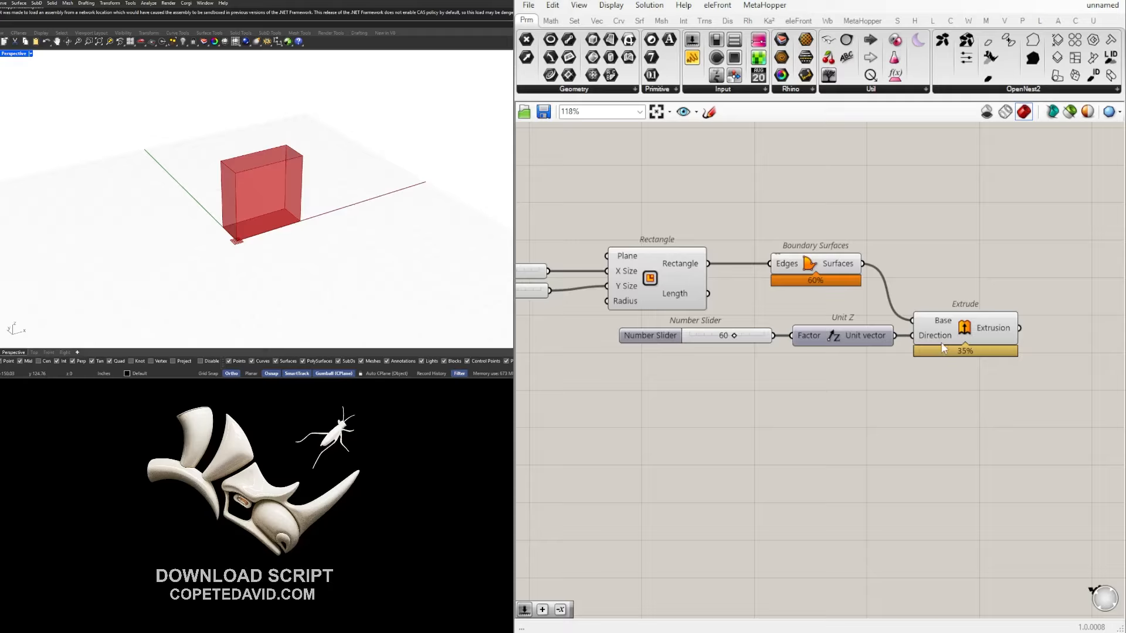
left_click(941, 344)
left_click_drag(950, 387, 719, 330)
left_click(975, 399)
mouse_move(987, 352)
left_mouse_down()
mouse_move(963, 360)
mouse_move(1002, 357)
left_mouse_up()
left_click(991, 286)
scroll(988, 279, "down", 1)
scroll(984, 298, "up", 1)
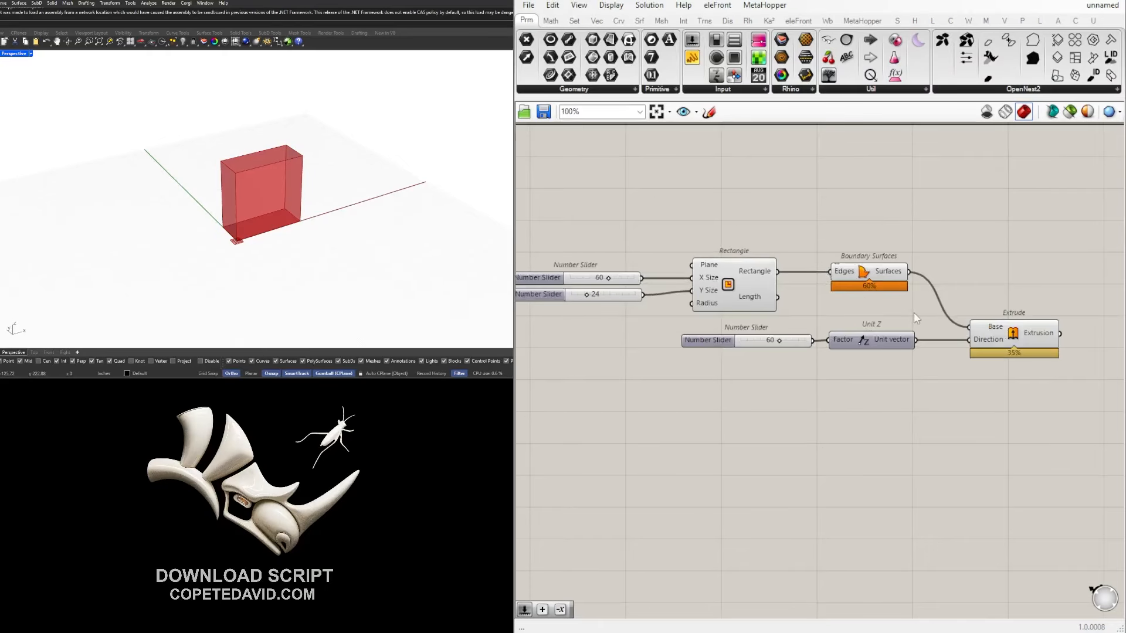
Turn off the preview of the Boundary Surfaces component.
left_click(868, 277)
key("space")
scroll(939, 235, "down", 3)
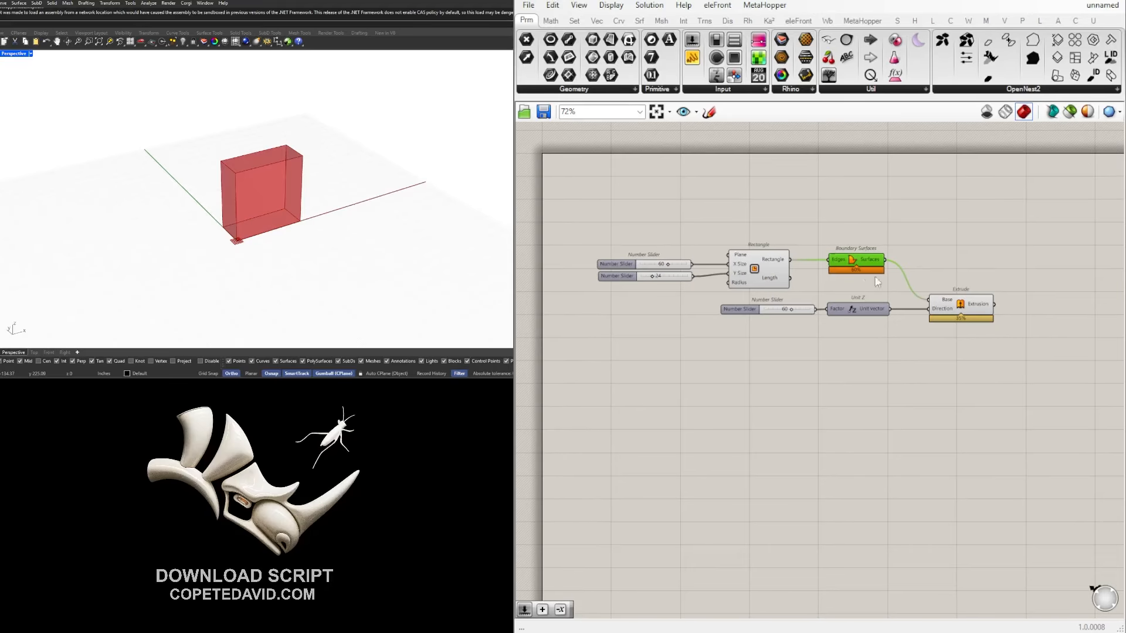
Add a Deconstruct Brep component after Extrude and connect the Extrusion output to its Brep input.
right_click_drag(1015, 308, 837, 309)
scroll(828, 309, "up", 2)
left_click(781, 315)
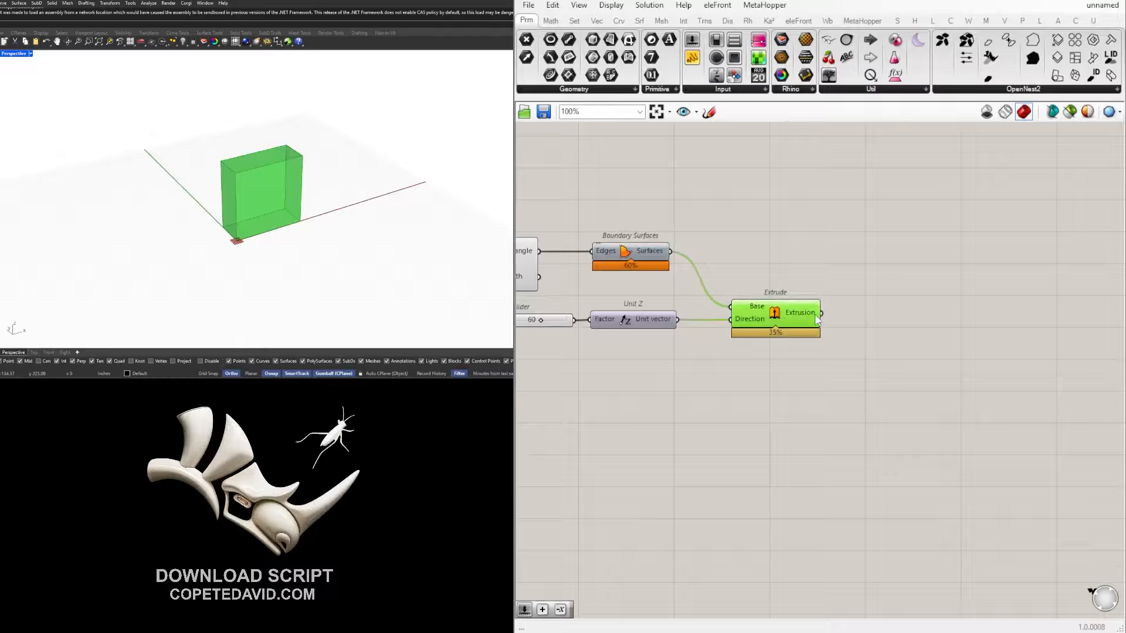
double_click(893, 320)
type("DEC")
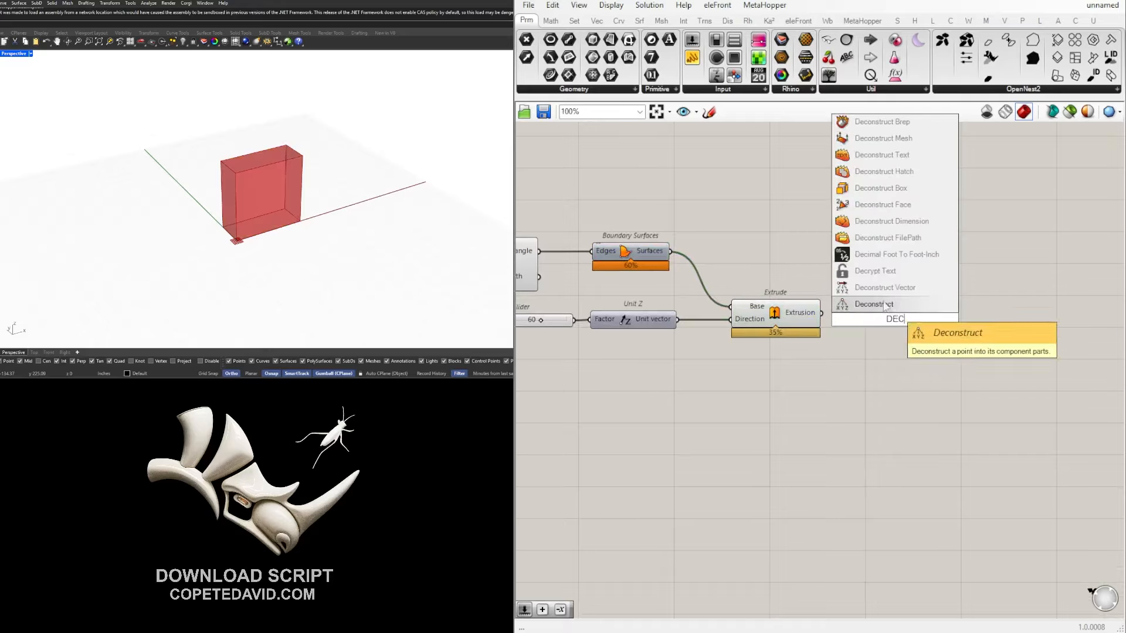
key("Up")
key("Up")
key("Up")
key("Up")
key("Up")
key("Up")
key("Up")
key("Up")
key("Up")
key("Up")
key("Up")
key("Return")
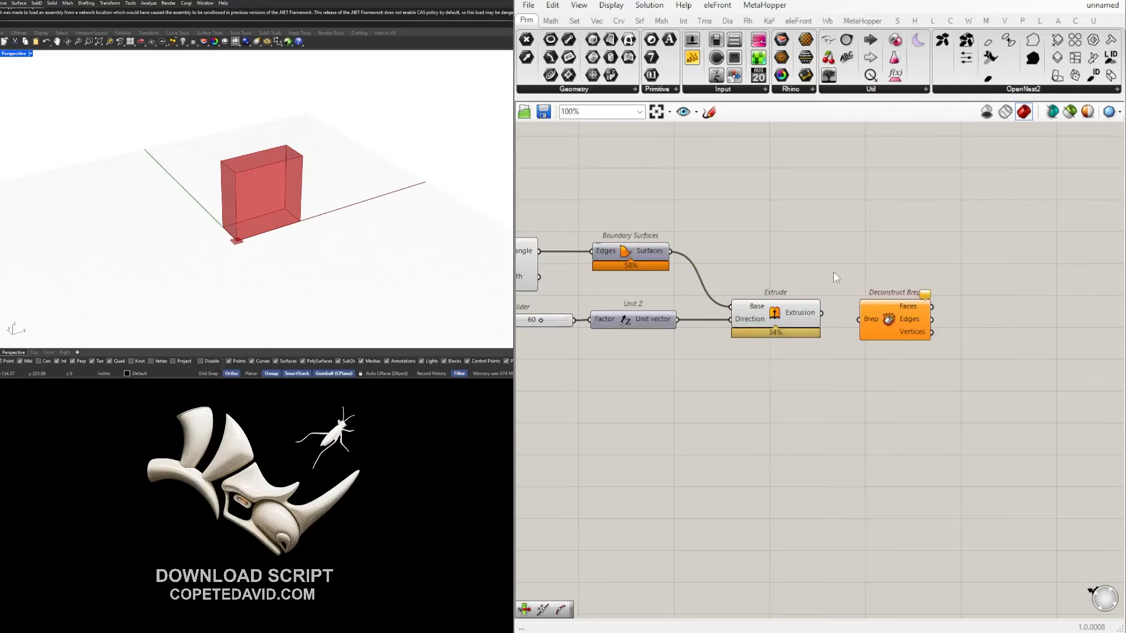
left_click_drag(822, 312, 878, 313)
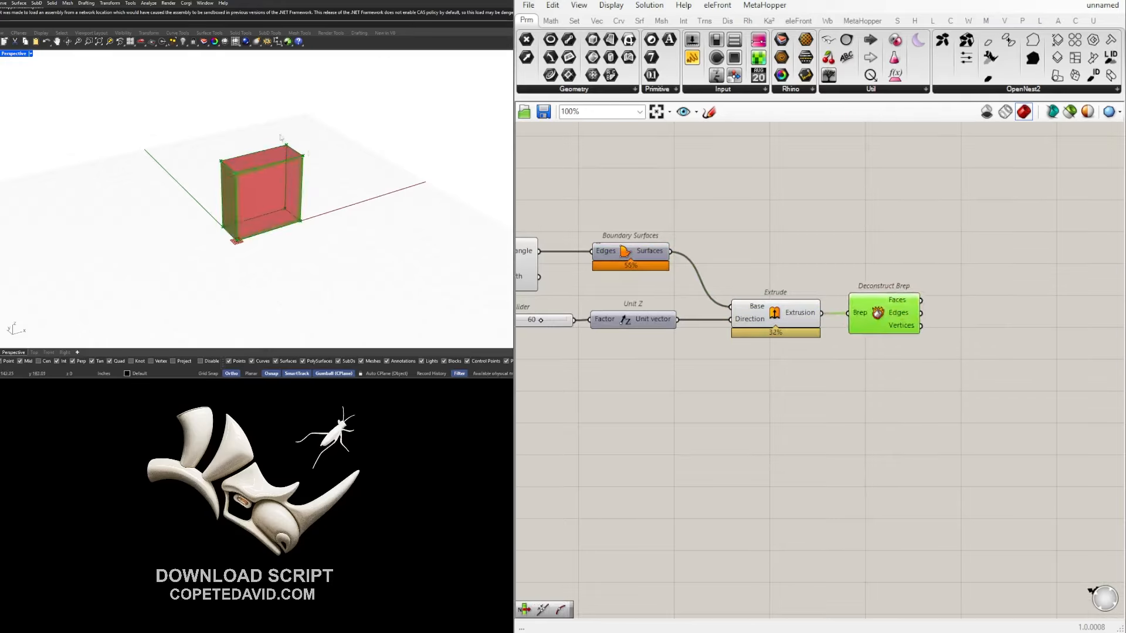
Compare the Extrude and Deconstruct Brep previews and turn off the preview of the Extrude component.
left_click(1008, 329)
left_click(768, 311)
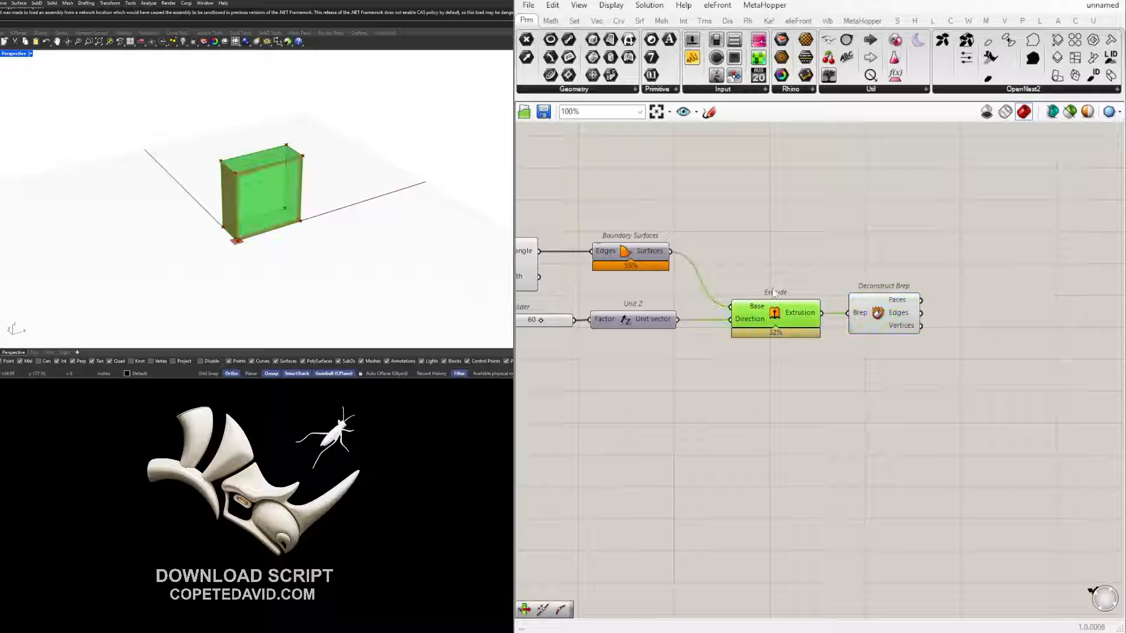
left_click(875, 311)
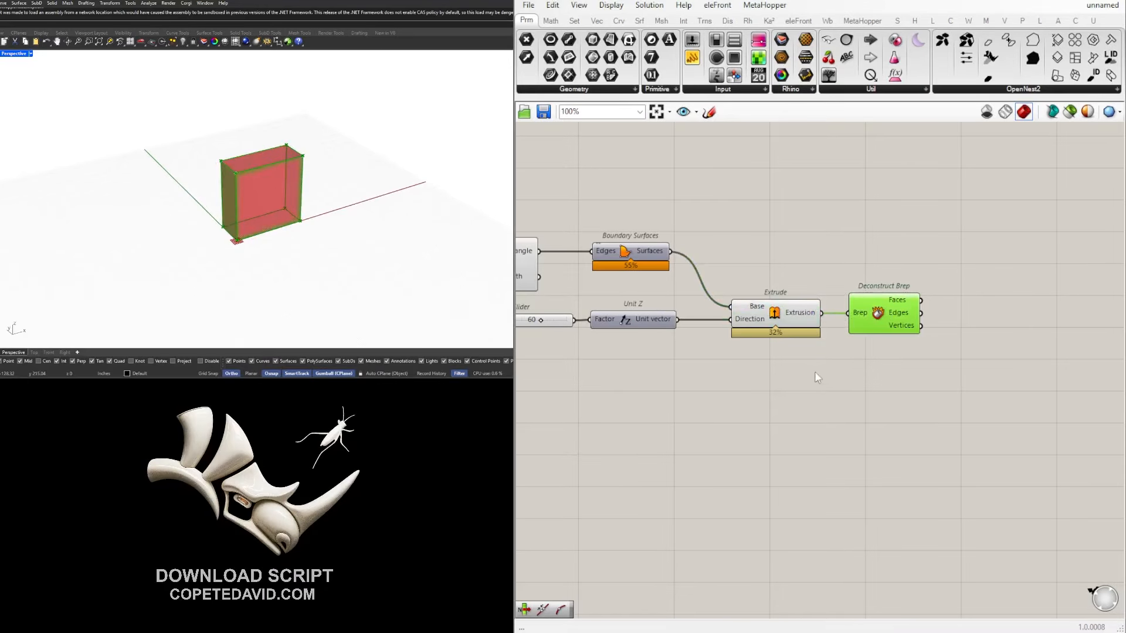
left_click_drag(808, 378, 757, 306)
middle_click(755, 308)
left_click(800, 265)
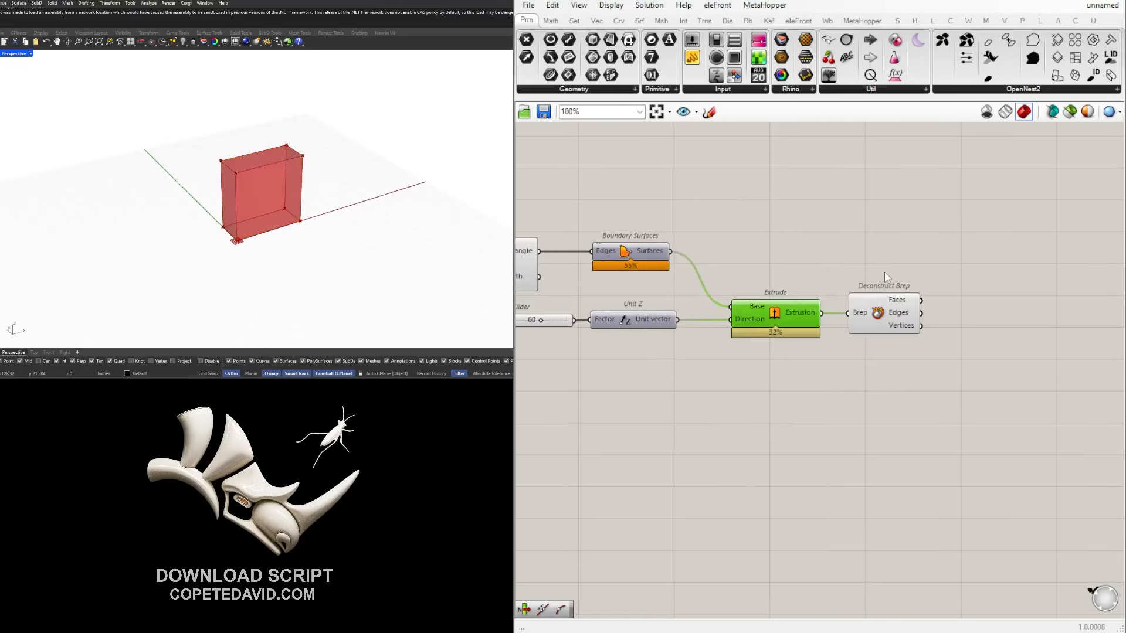
Add an Area component above and beyond Deconstruct Brep and connect the Faces output to its Geometry input.
right_click_drag(885, 275, 814, 269)
left_click(819, 312)
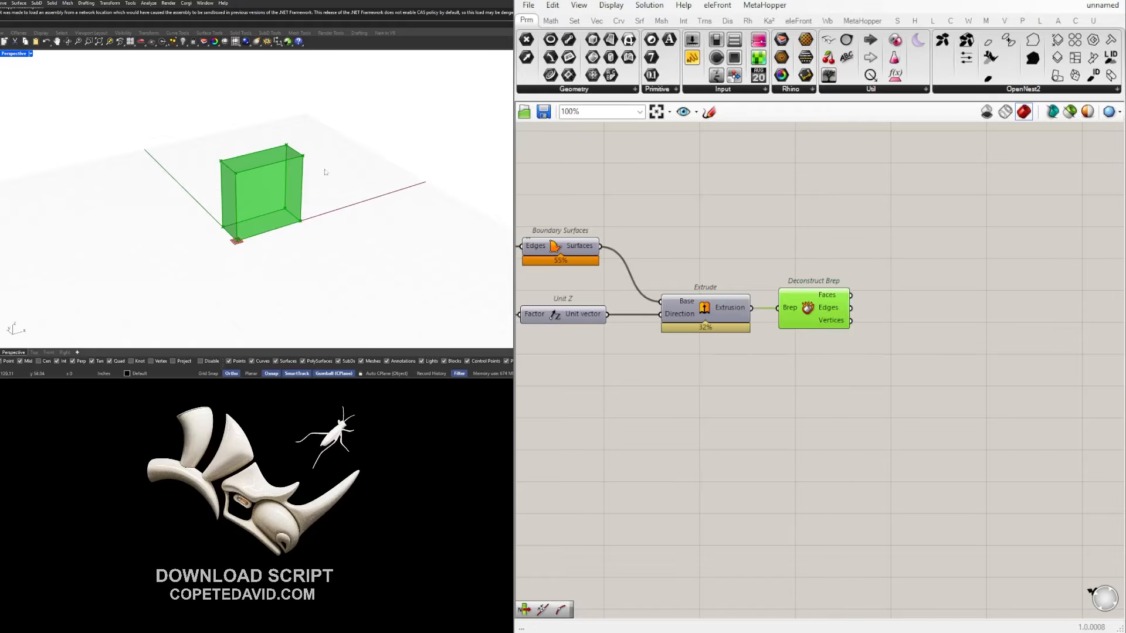
left_click(905, 374)
right_click_drag(882, 344, 813, 356)
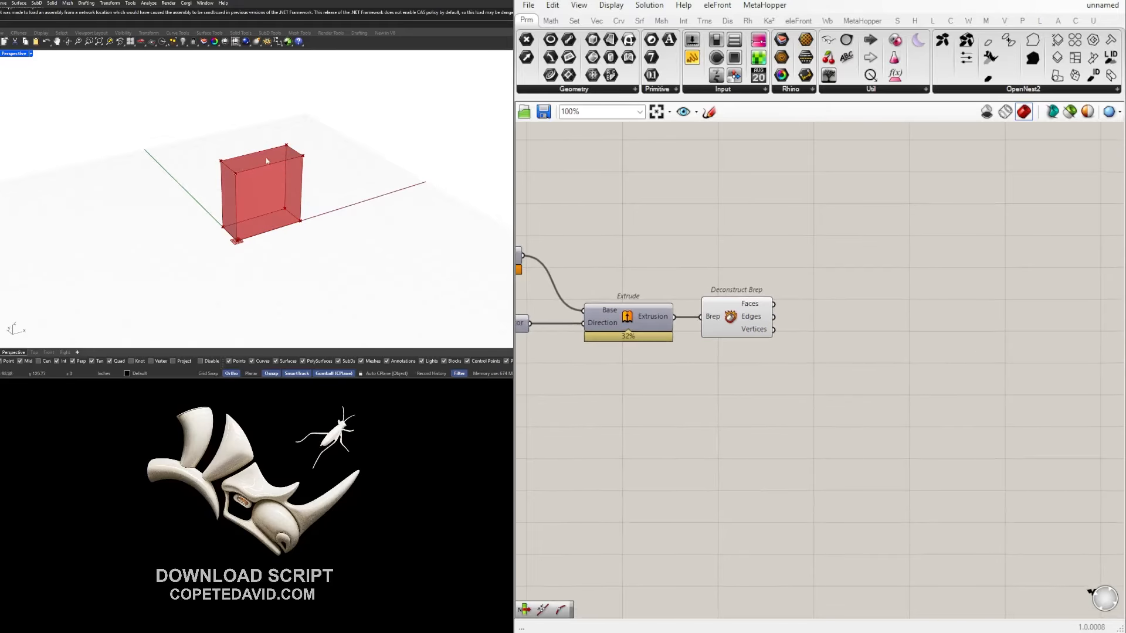
double_click(874, 326)
type("AREA")
left_click(867, 311)
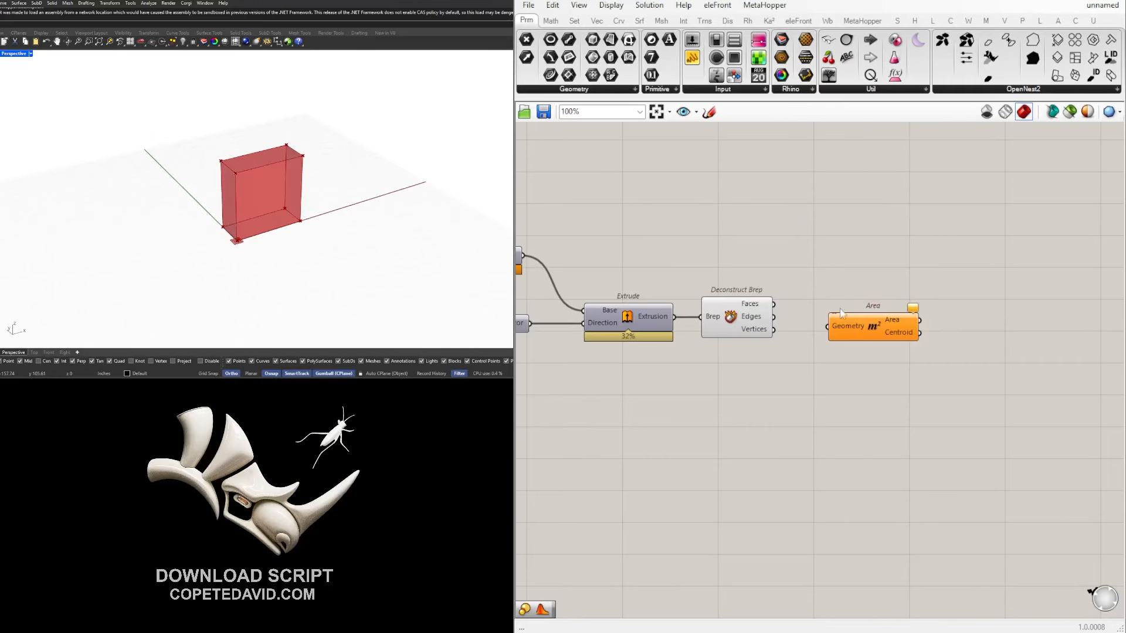
left_click_drag(773, 303, 843, 249)
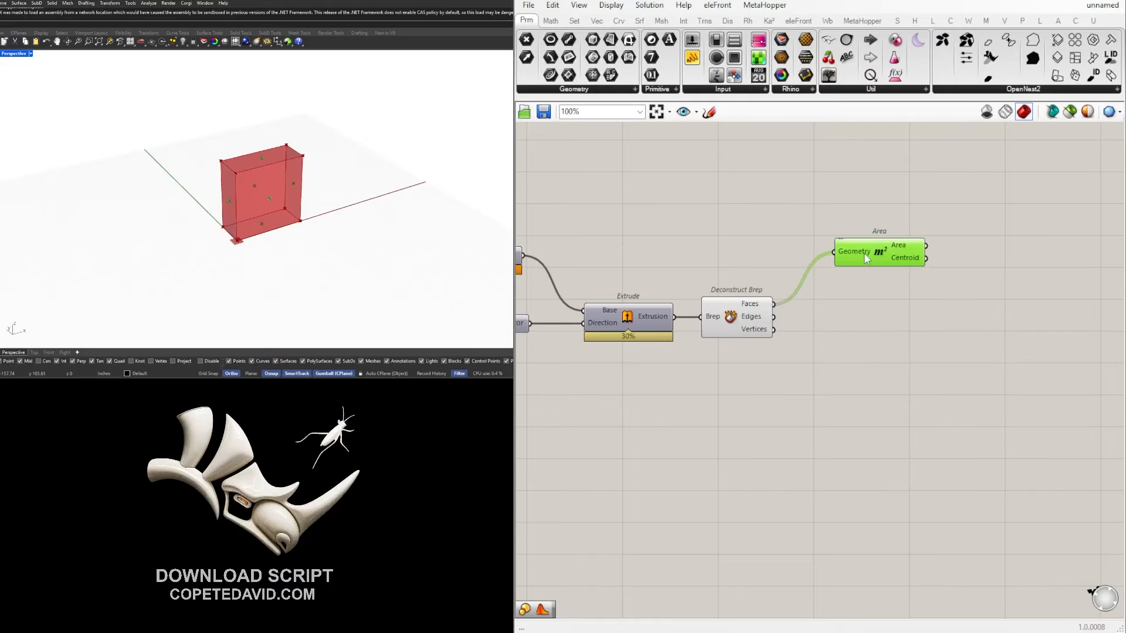
Add a Point List component and connect the Area component's Centroid output to its Points input.
double_click(985, 264)
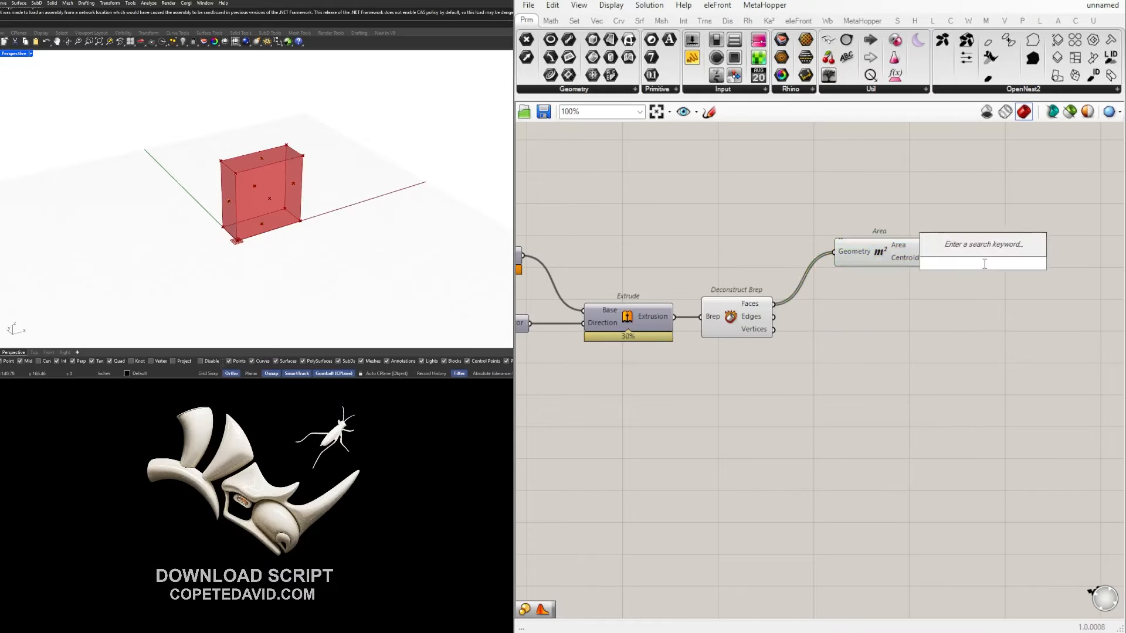
type("POINT")
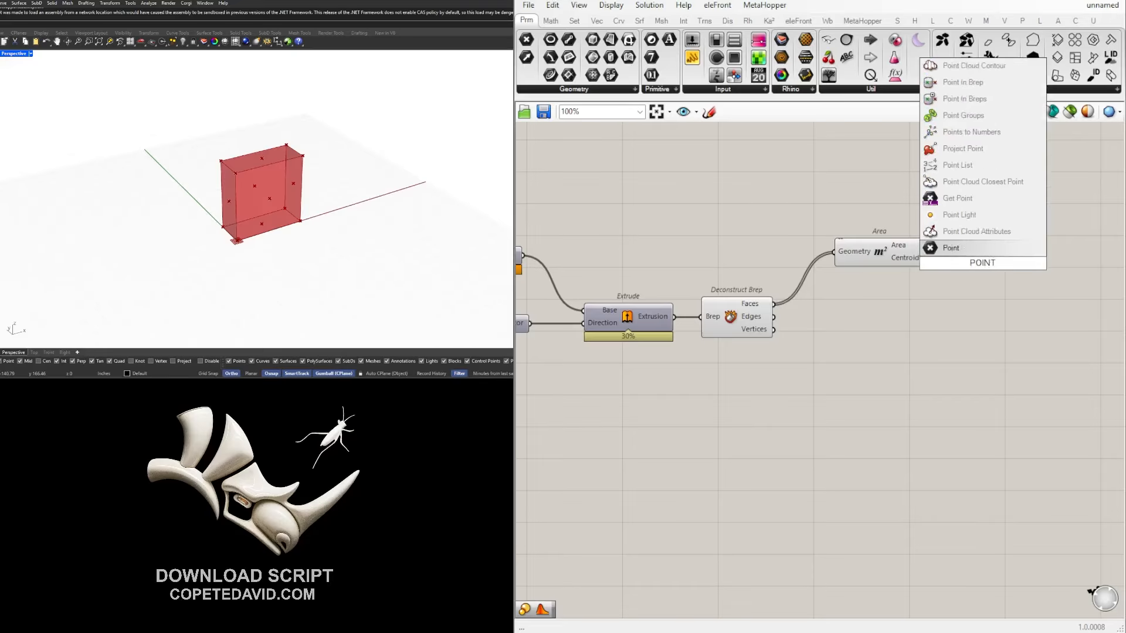
left_click(957, 165)
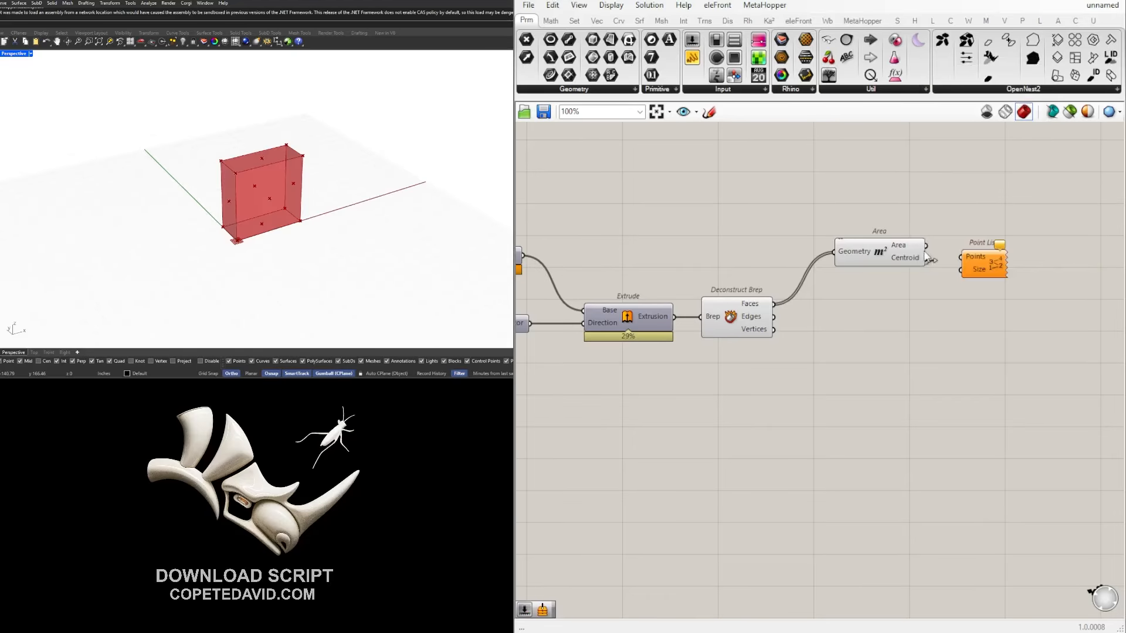
left_click_drag(927, 258, 978, 267)
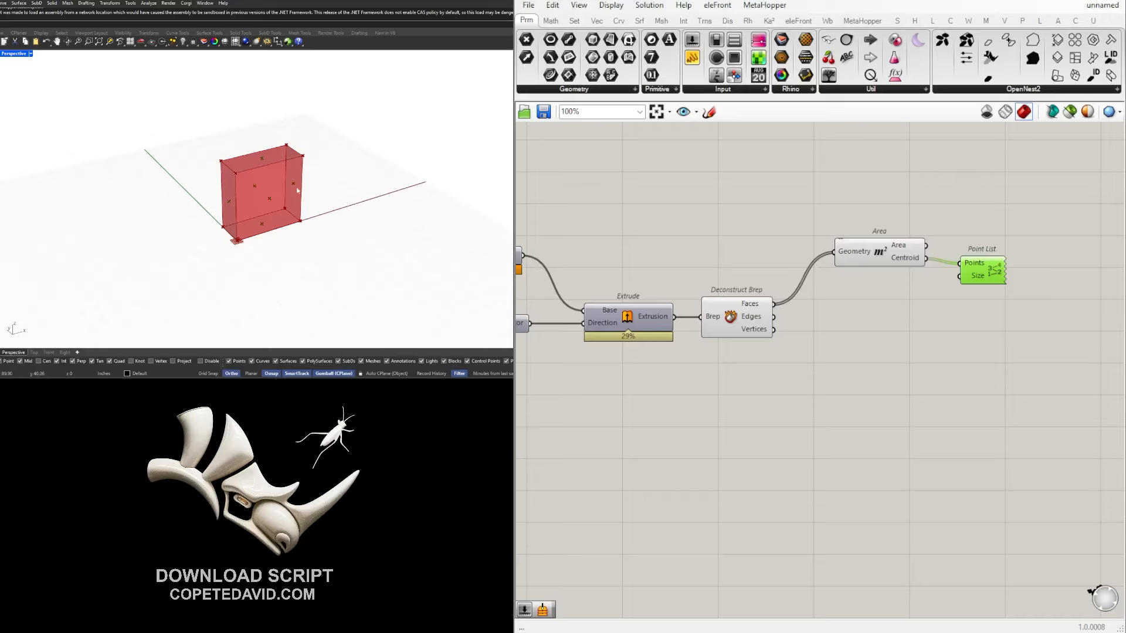
Add a number slider set to 5 and connect it to the Point List's Size input.
left_click(929, 293)
double_click(902, 279)
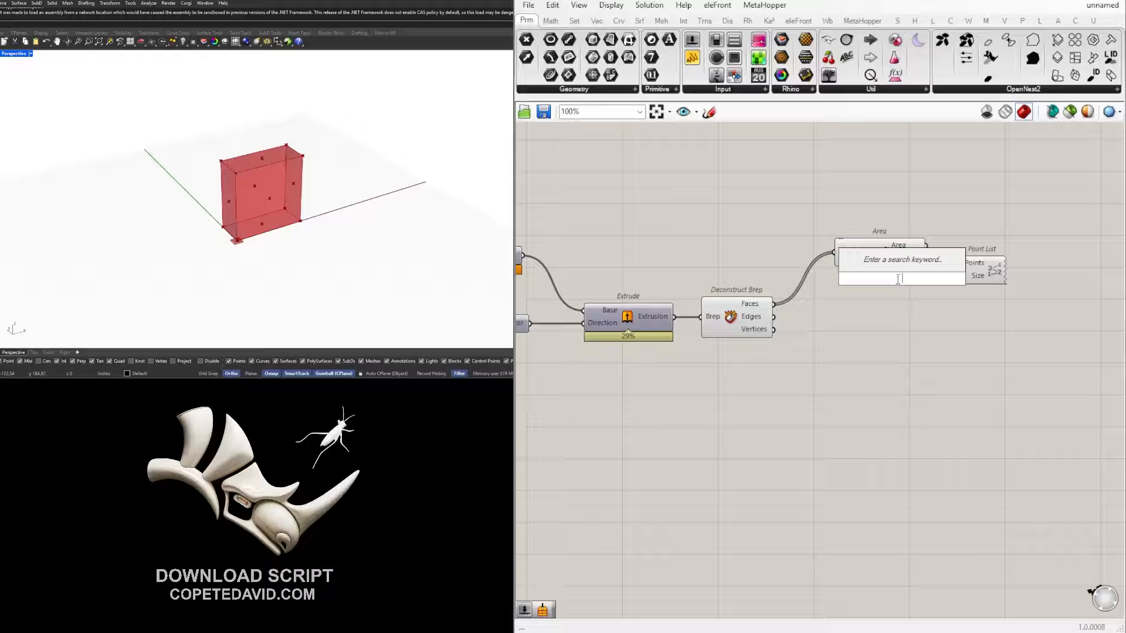
type("12")
key("Return")
scroll(921, 270, "up", 4)
left_click_drag(978, 288, 1031, 281)
left_click_drag(867, 298, 859, 298)
scroll(279, 188, "down", 2)
scroll(279, 189, "up", 3)
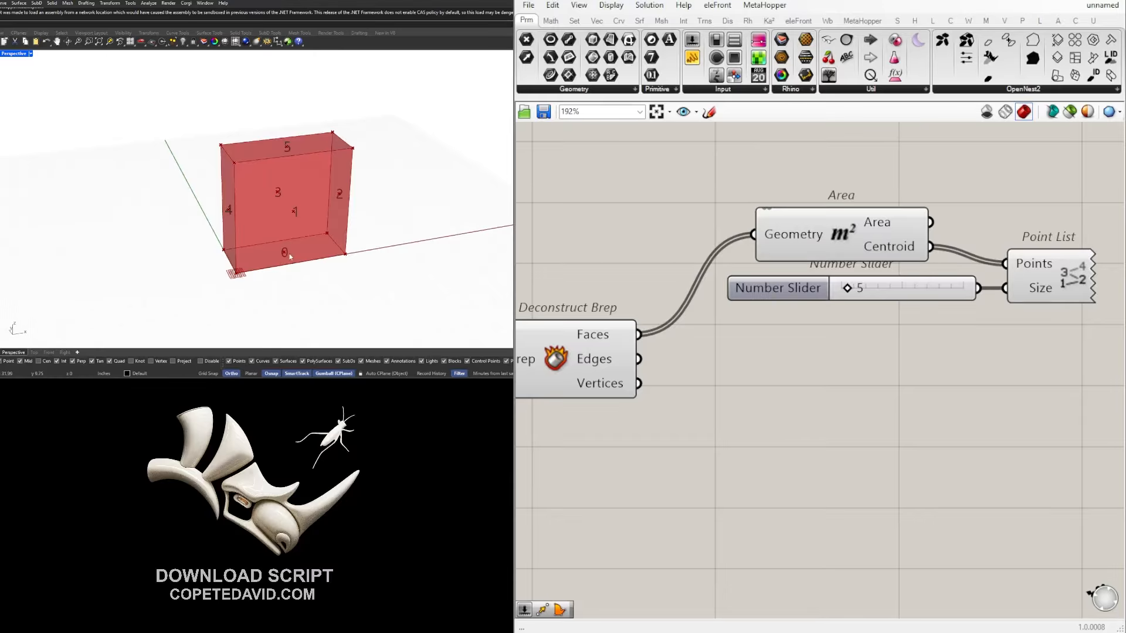
Inspect the face numbering around the box and reposition the Area, size slider and Point List components together.
right_click_drag(289, 253, 397, 250)
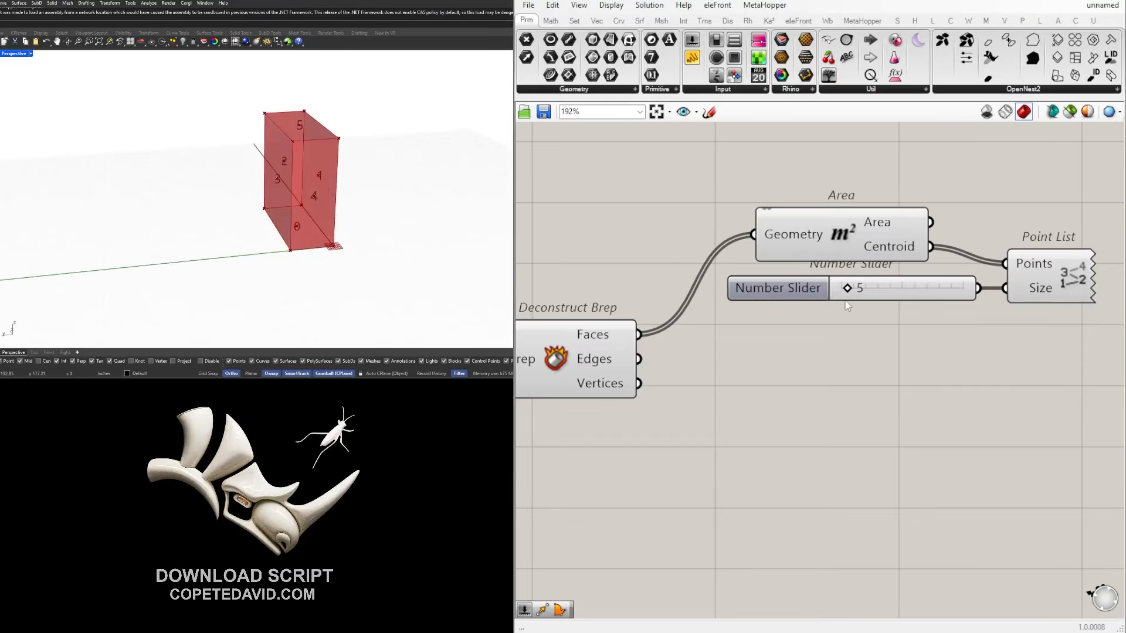
scroll(845, 302, "down", 3)
left_click_drag(1055, 354, 839, 258)
left_click_drag(860, 260, 876, 243)
left_click(852, 330)
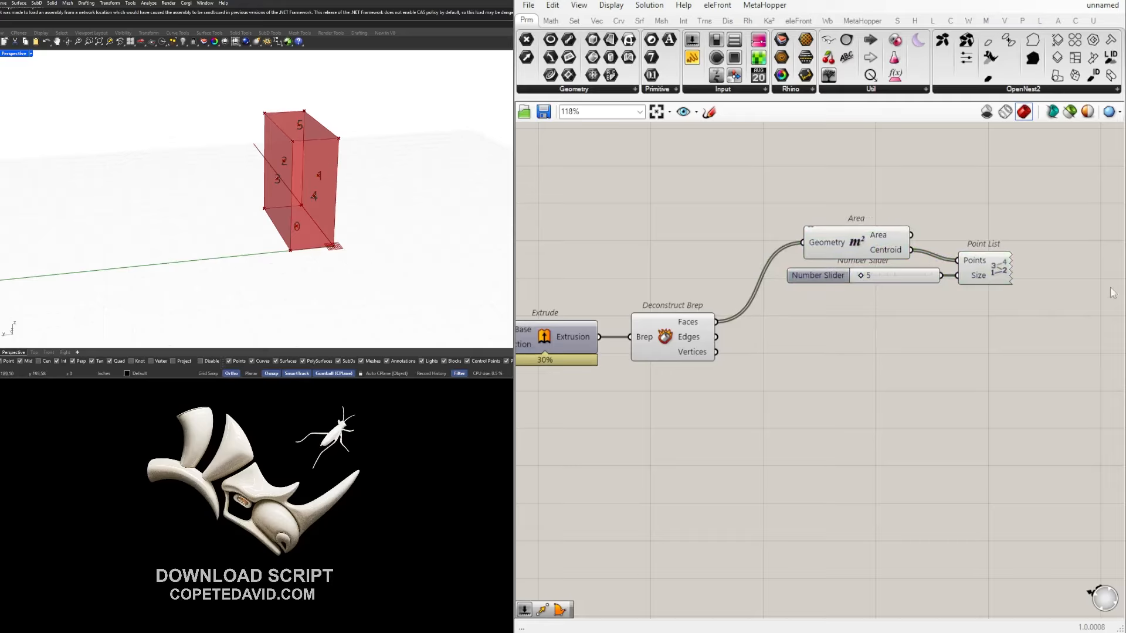
Add a List Item component below the Area component and connect Deconstruct Brep's Faces output to its List input.
left_click_drag(1084, 313, 962, 263)
right_click_drag(908, 356, 852, 355)
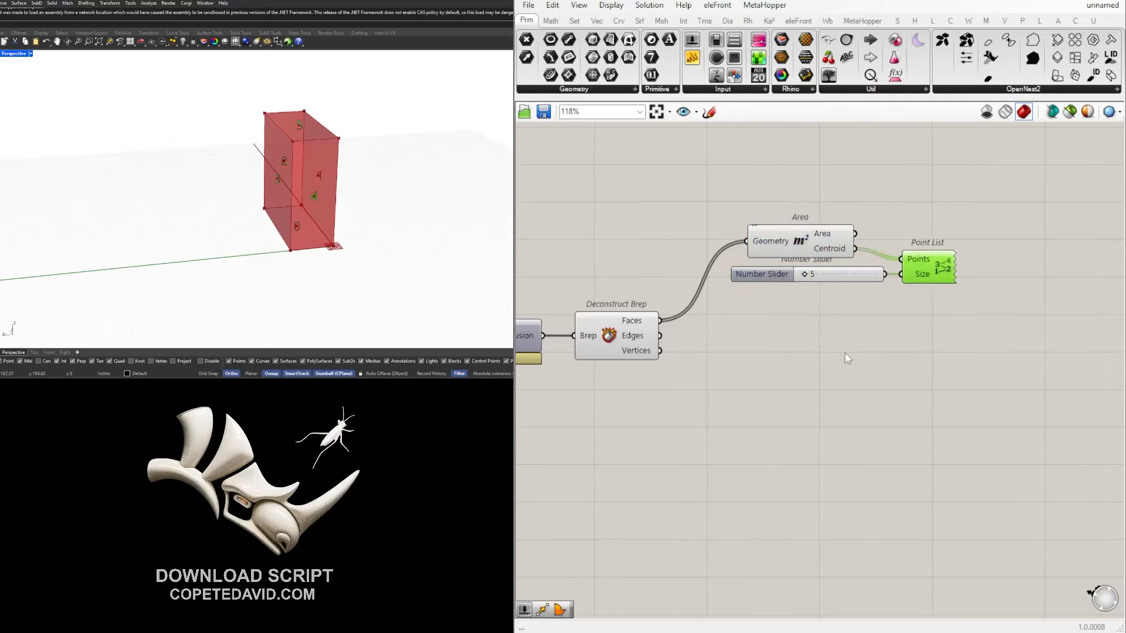
double_click(851, 353)
type("I")
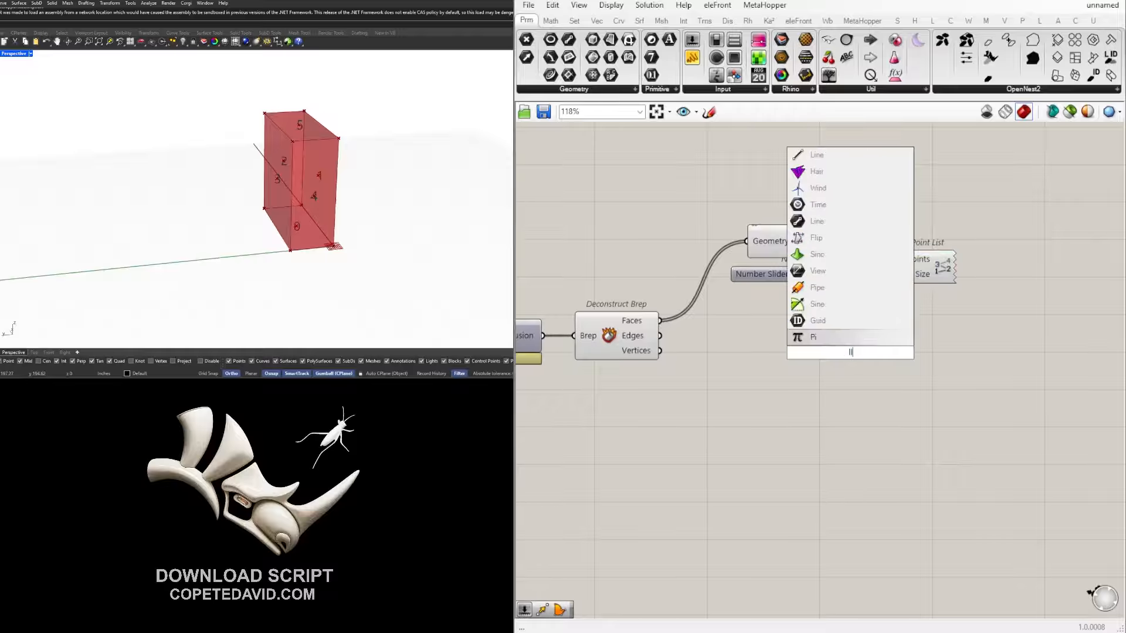
type("TEM")
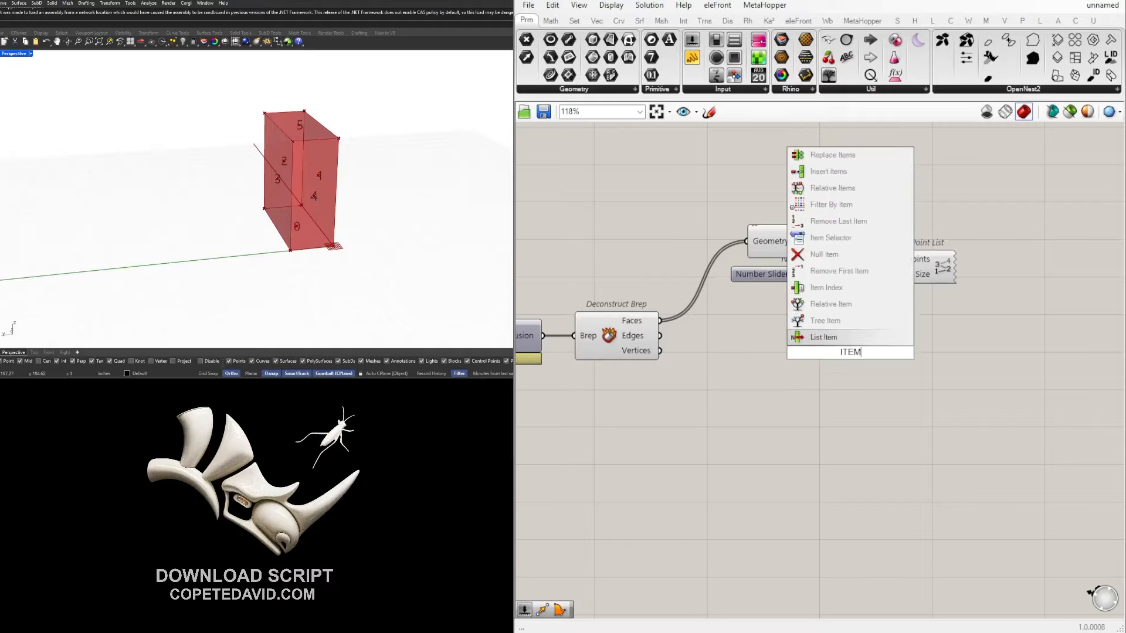
key("Return")
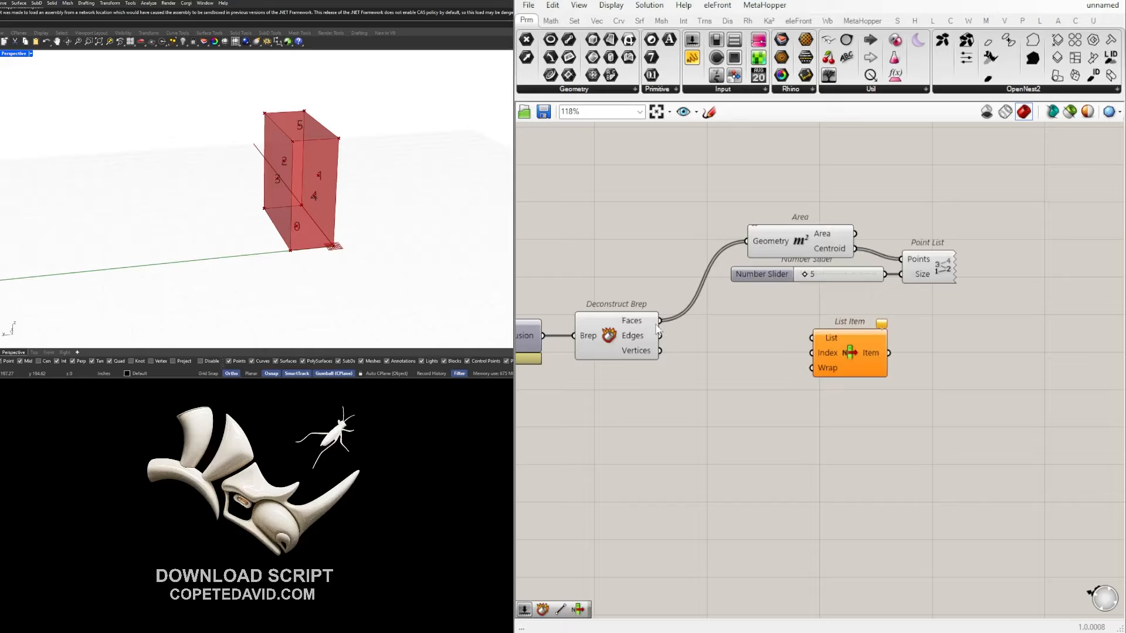
left_click_drag(660, 321, 811, 418)
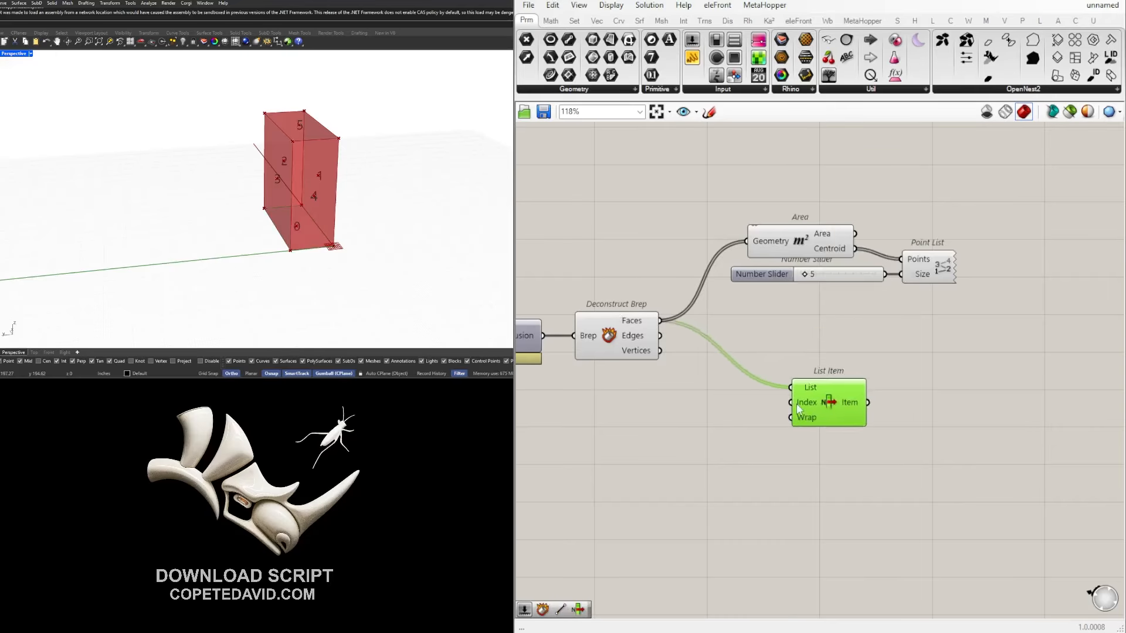
Add a number slider ranging from 0 to 6, connect it to List Item's Index input and align it with that input.
double_click(663, 418)
type("0<6")
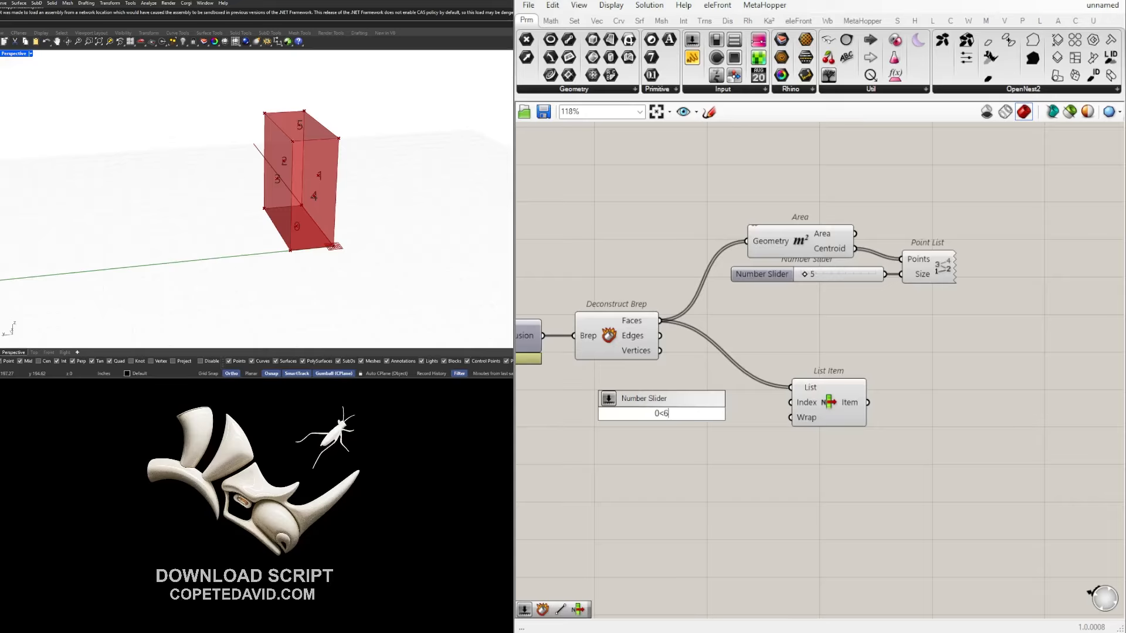
key("Return")
scroll(741, 435, "up", 2)
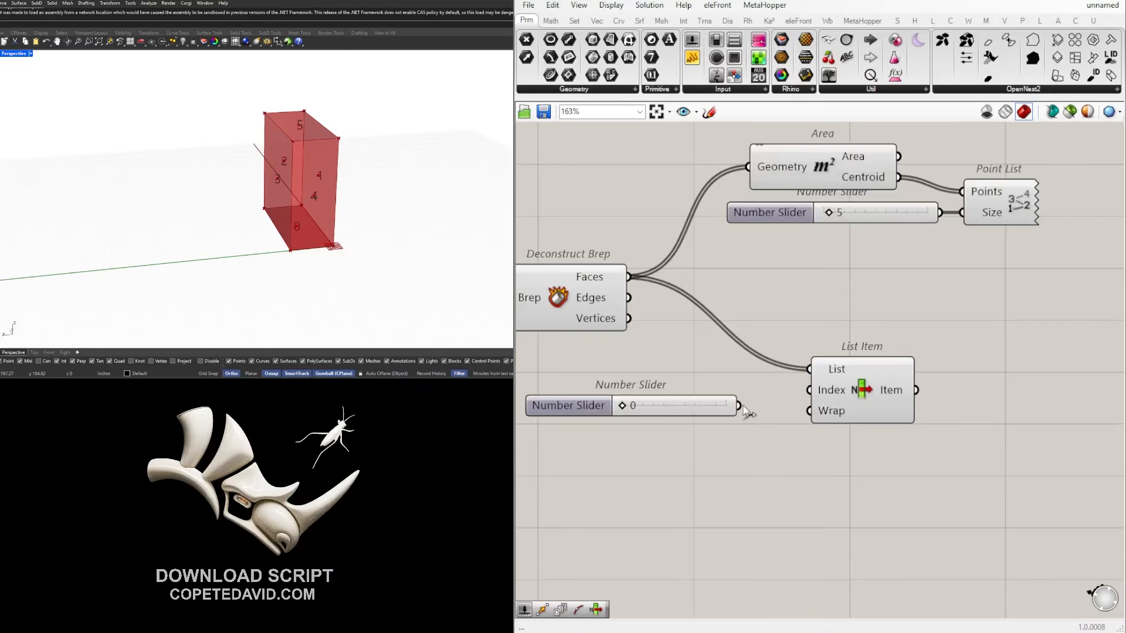
left_click_drag(738, 405, 800, 392)
left_click_drag(714, 411, 706, 397)
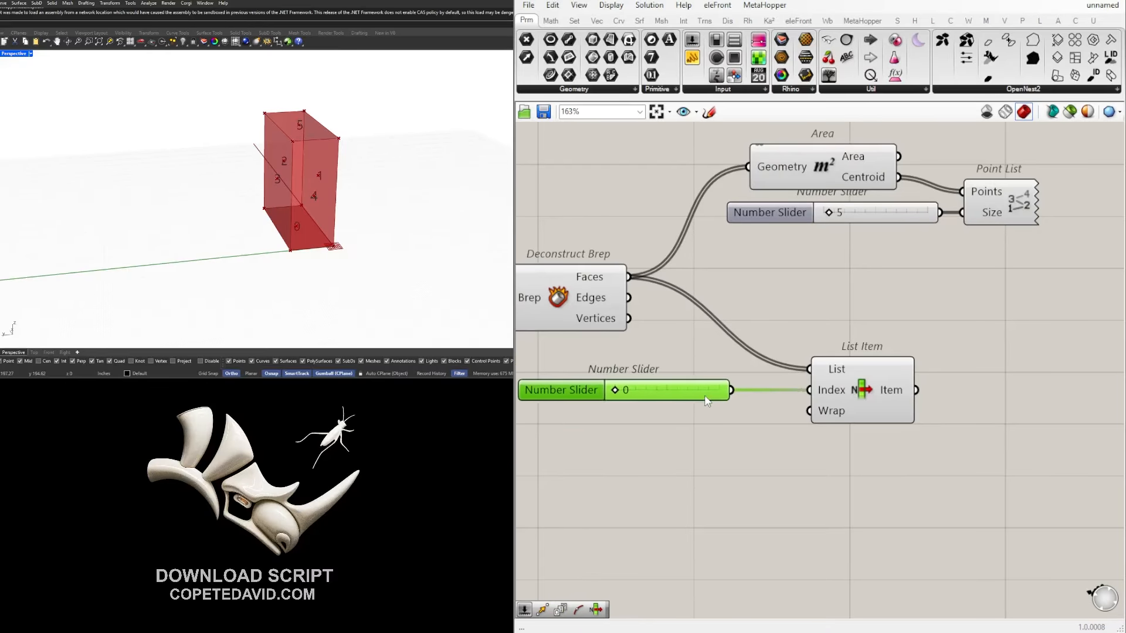
scroll(604, 396, "up", 1)
scroll(900, 393, "down", 1)
Set the index slider to 1 and 2 in turn and examine which box face List Item selects.
left_click(926, 392)
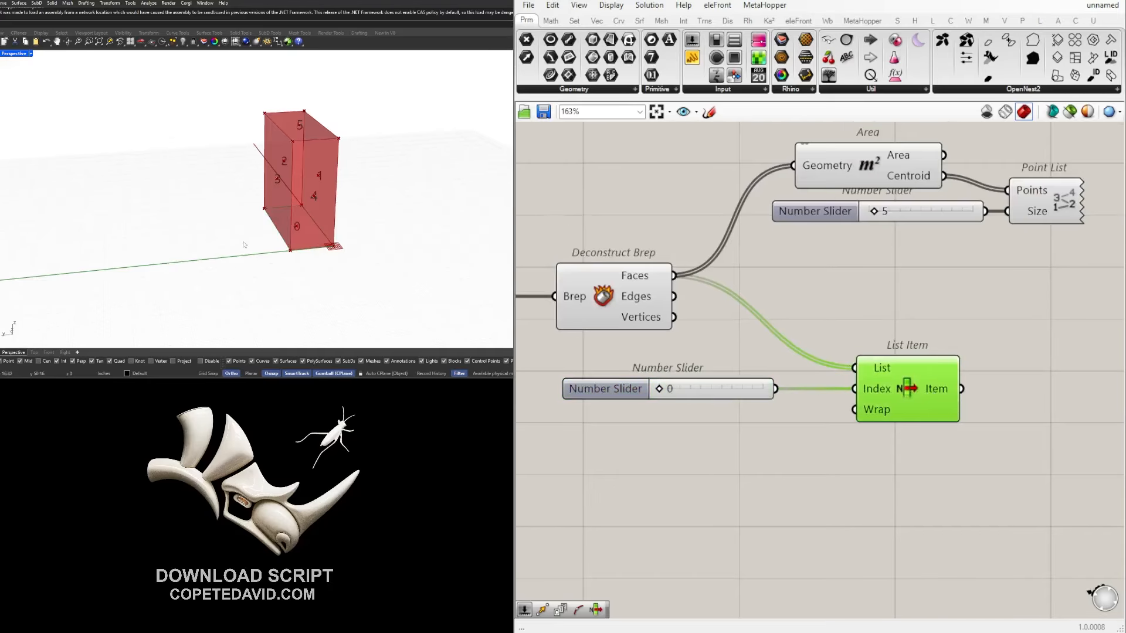
scroll(883, 378, "up", 2)
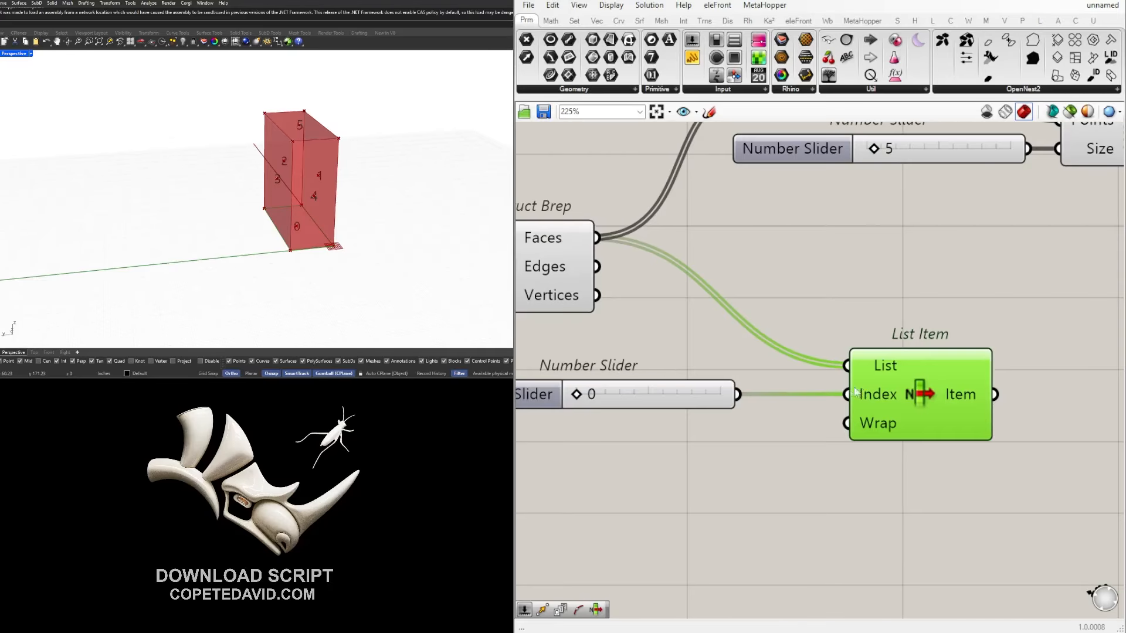
left_click_drag(576, 394, 600, 401)
right_click_drag(332, 170, 245, 200)
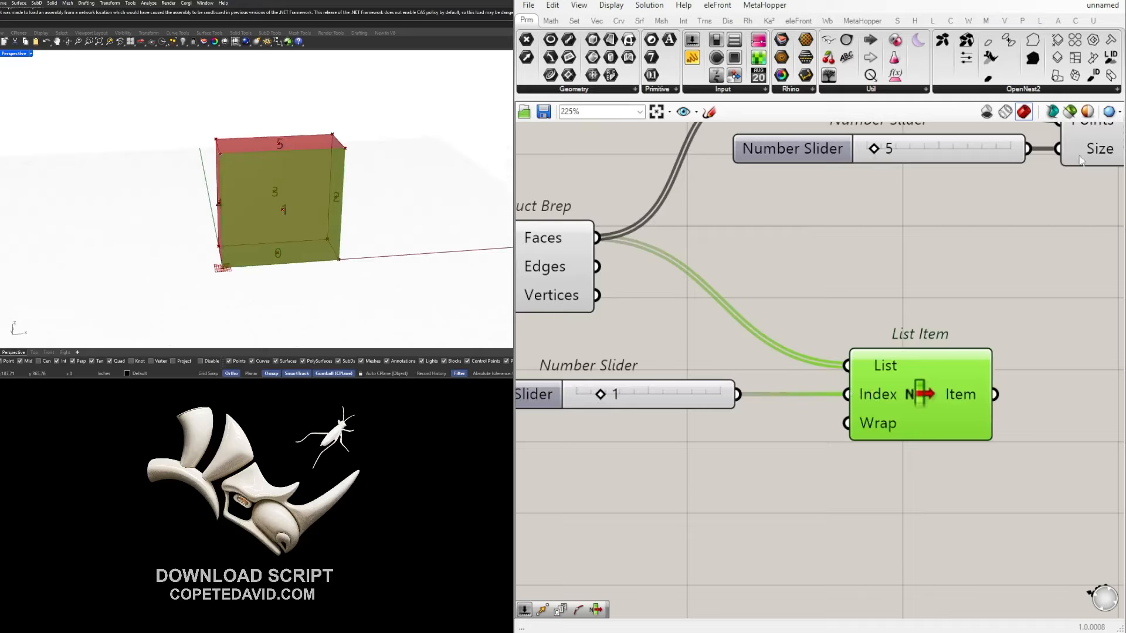
scroll(803, 322, "down", 3)
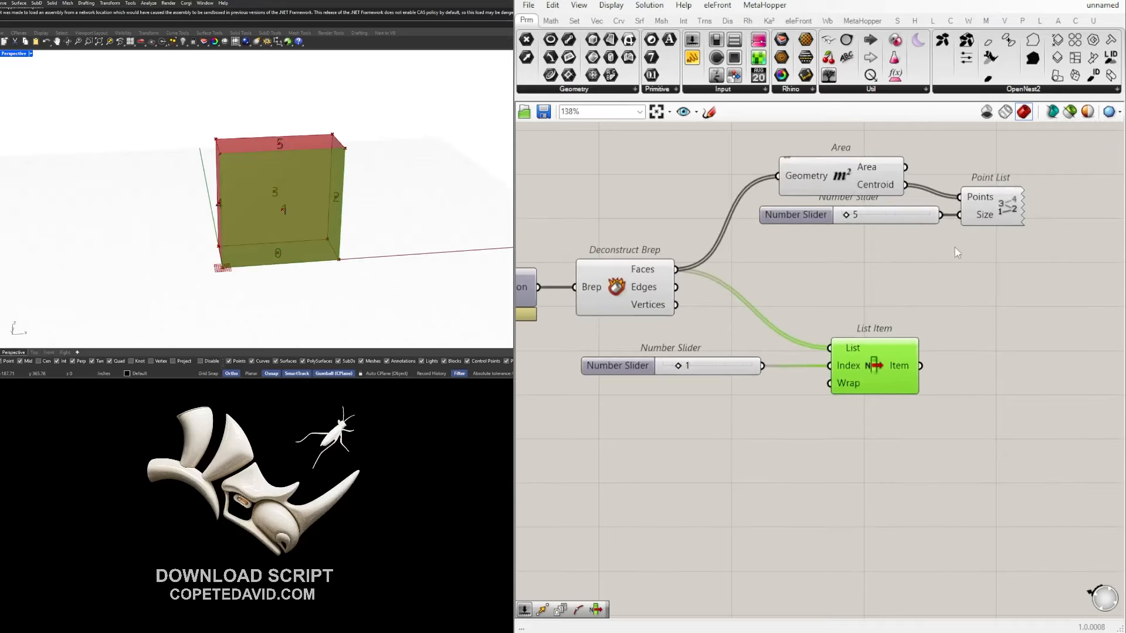
scroll(661, 364, "up", 3)
left_click_drag(691, 370, 703, 371)
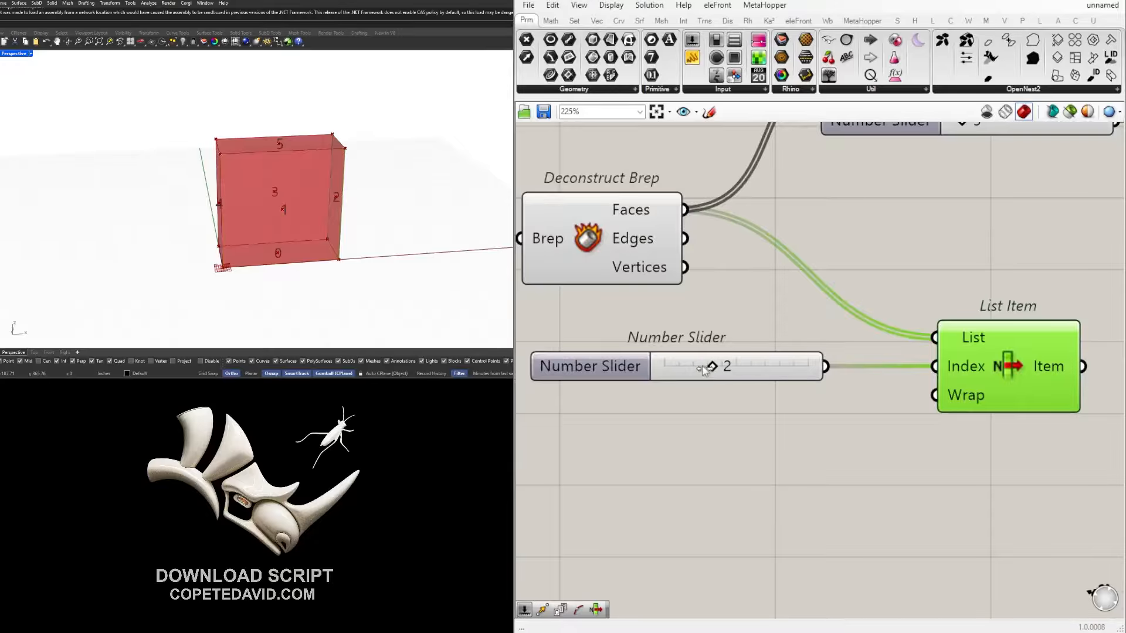
right_click_drag(167, 216, 194, 221)
right_click_drag(682, 379, 731, 373)
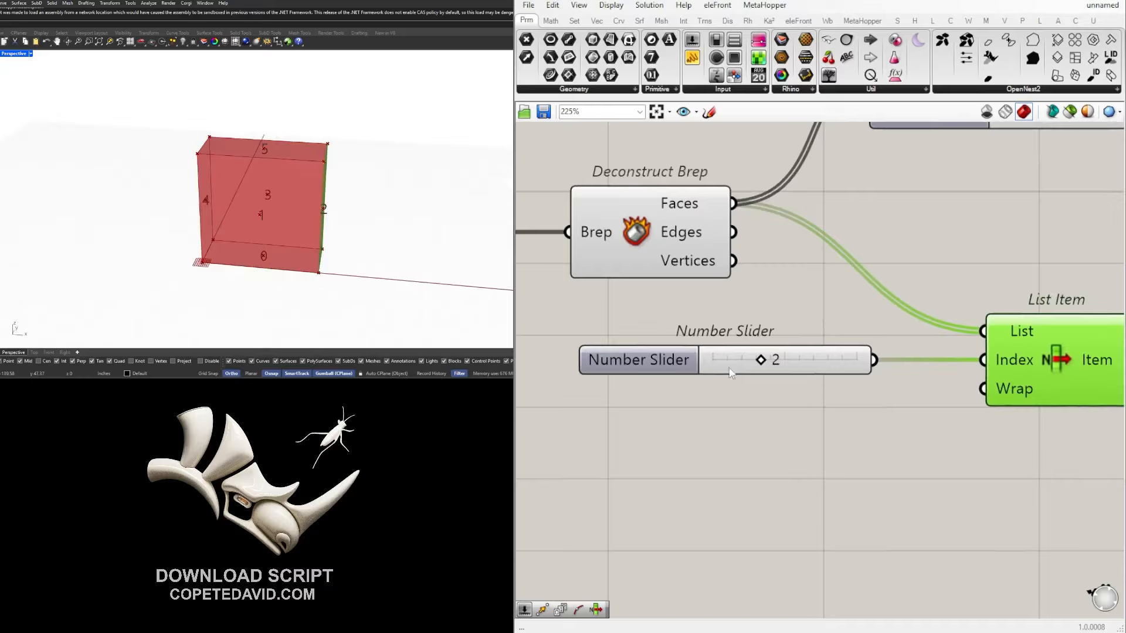
Turn off the preview of the Area and Point List components to hide the face numbers.
scroll(894, 378, "down", 2)
right_click_drag(894, 377, 711, 435)
left_click_drag(1047, 334, 717, 183)
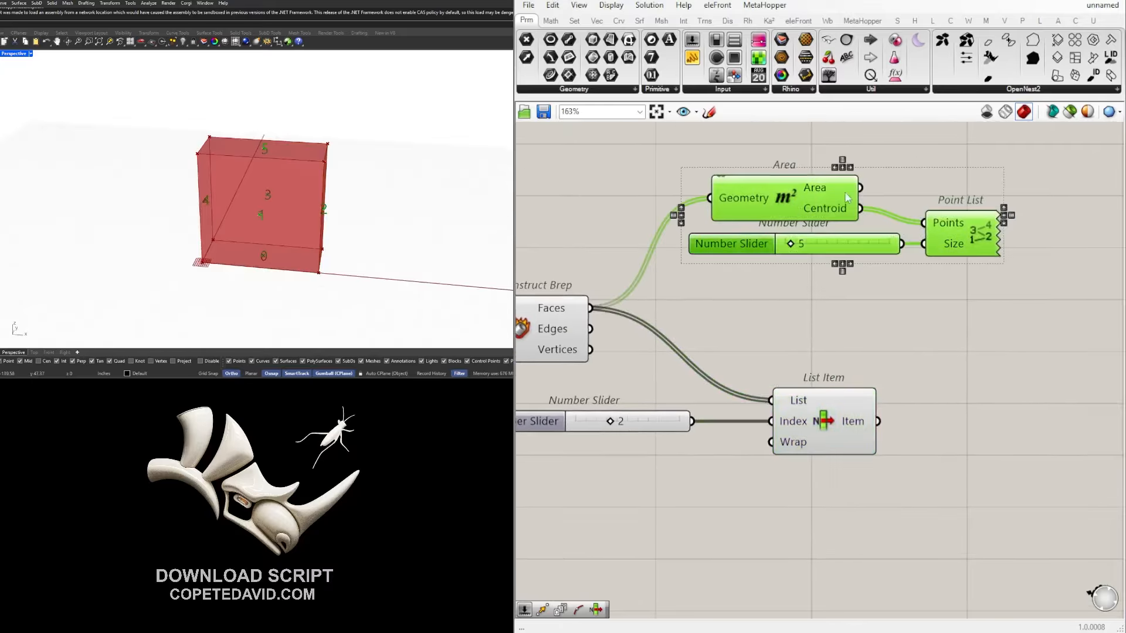
middle_click(809, 199)
left_click_drag(1026, 307, 766, 183)
middle_click(798, 280)
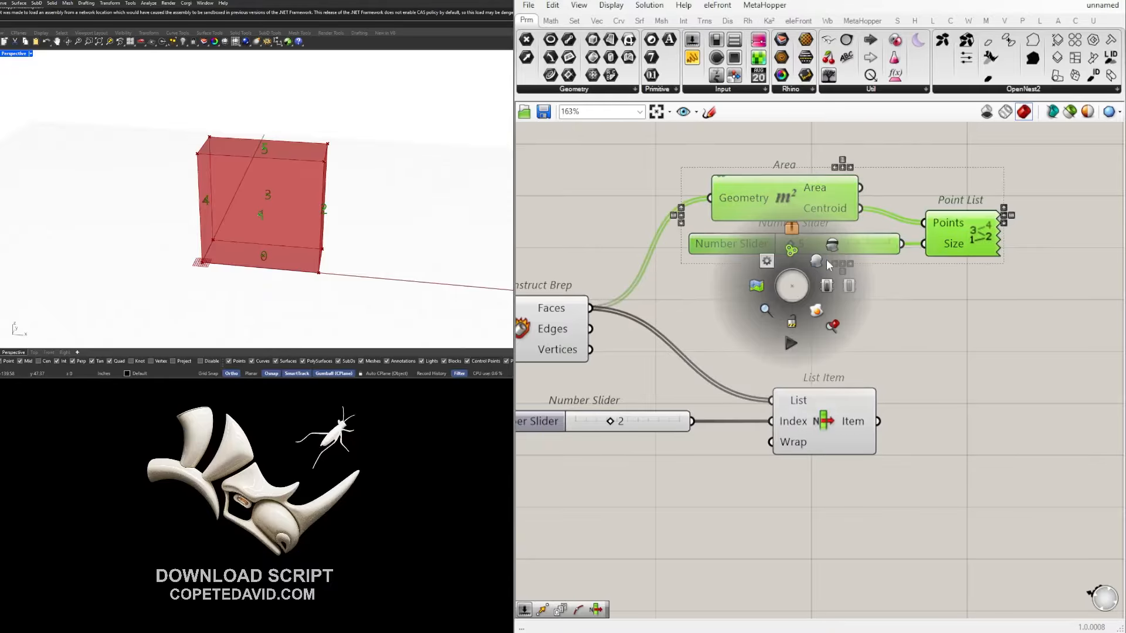
left_click(833, 431)
Set the index slider to 3 and inspect the selected face, moving List Item slightly closer to the slider.
right_click_drag(541, 445, 674, 421)
scroll(680, 419, "up", 2)
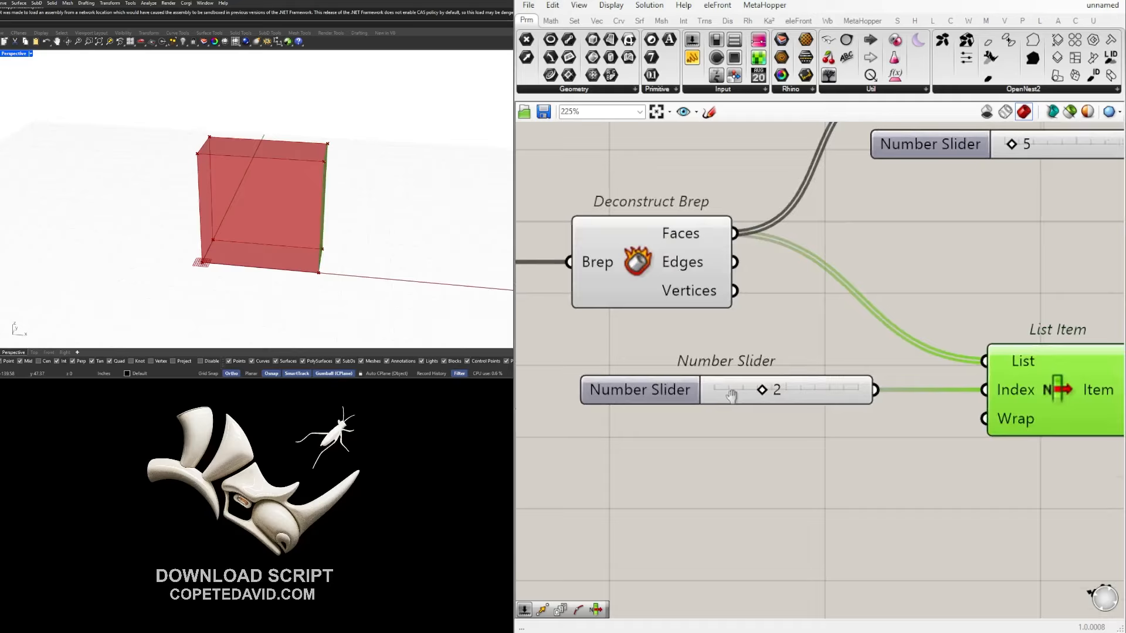
right_click_drag(749, 397, 642, 402)
left_click_drag(662, 392, 675, 391)
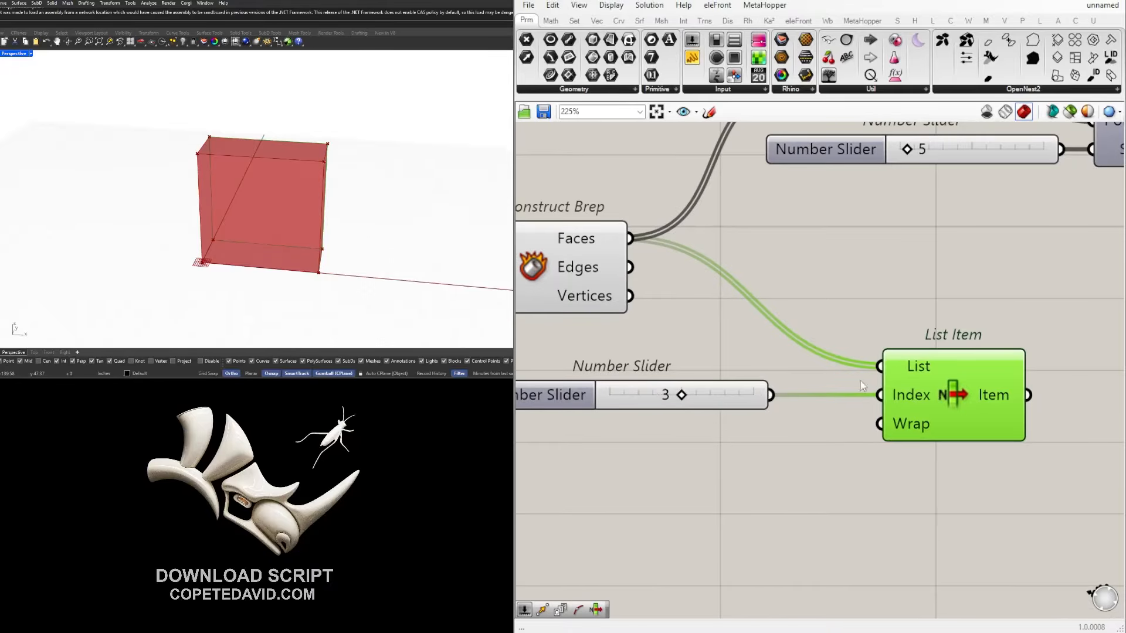
left_click_drag(909, 386, 884, 385)
right_click_drag(111, 208, 143, 196)
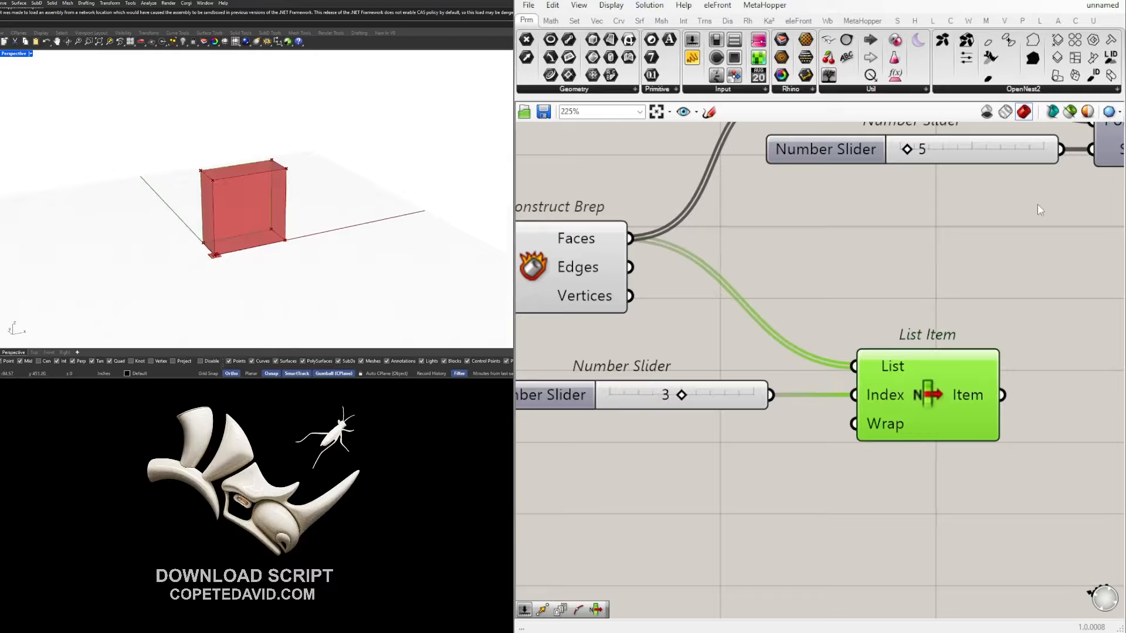
Turn the preview of the Point List component back on.
scroll(1038, 204, "down", 3)
right_click_drag(1047, 211, 914, 268)
left_click_drag(987, 313, 920, 200)
middle_click(963, 180)
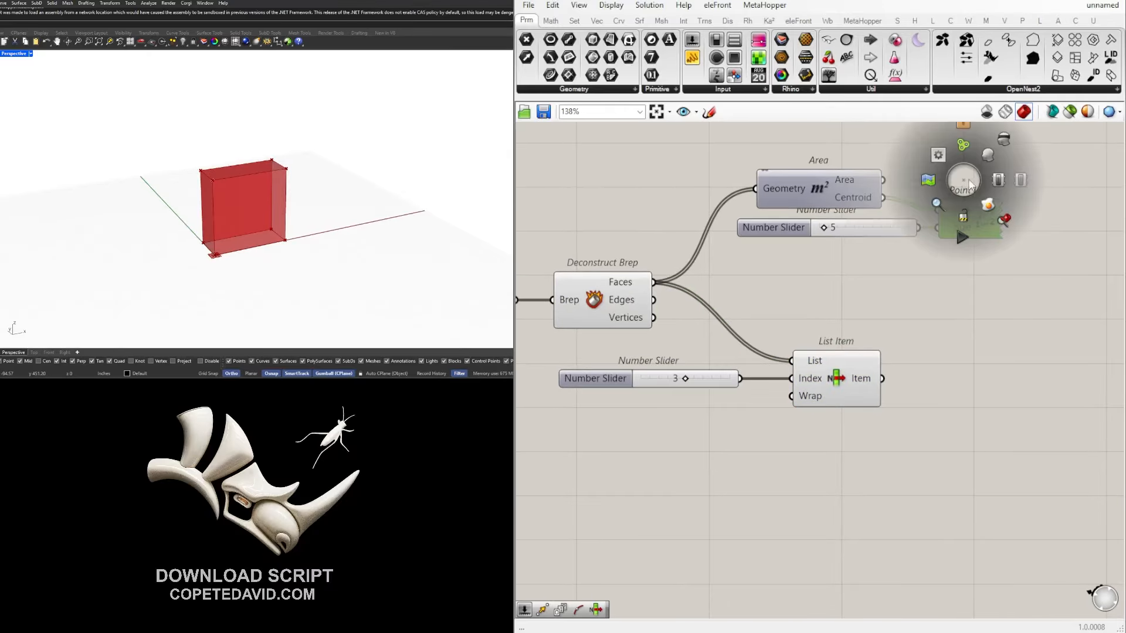
left_click(991, 154)
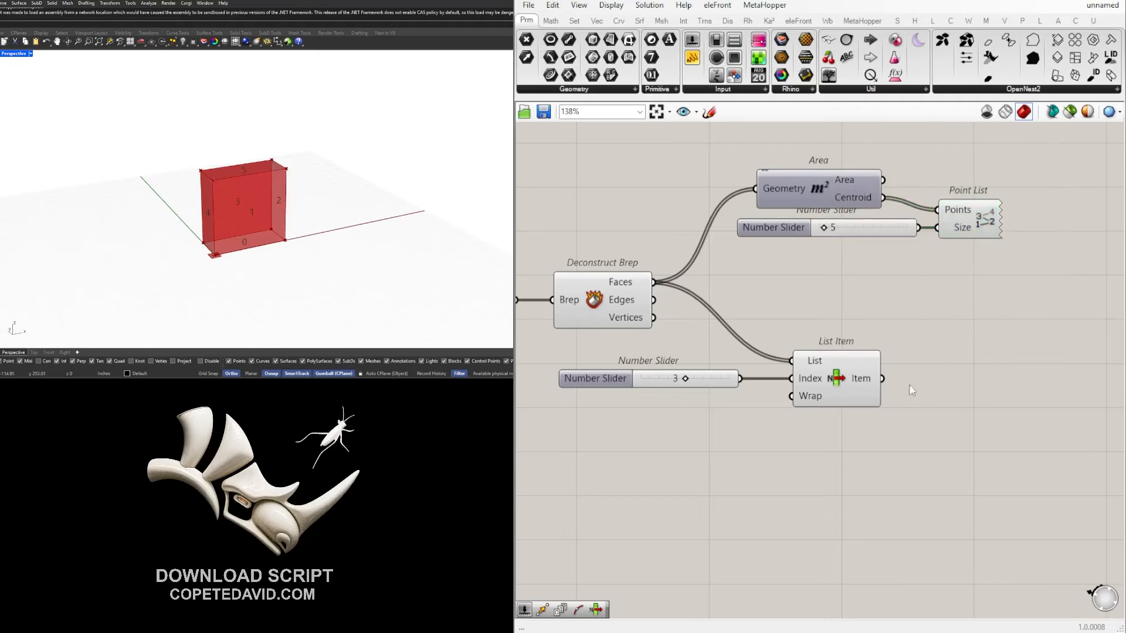
Set the index slider to 5 and nudge List Item slightly closer to it.
scroll(679, 379, "up", 3)
double_click(670, 376)
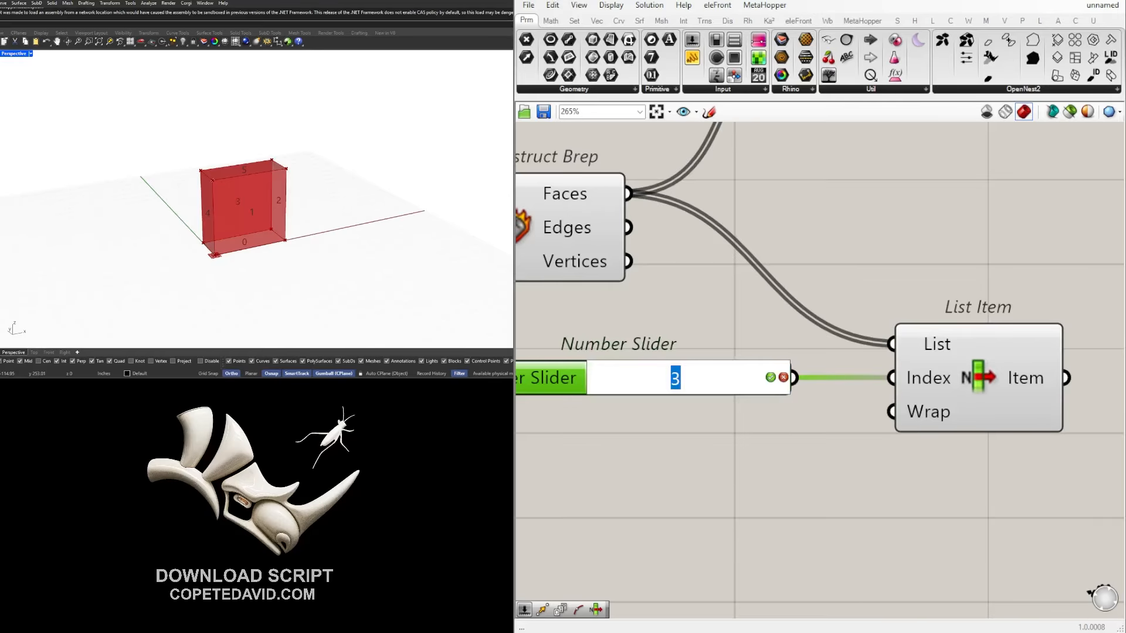
type("5")
key("Return")
scroll(1007, 377, "down", 2)
left_click(1007, 377)
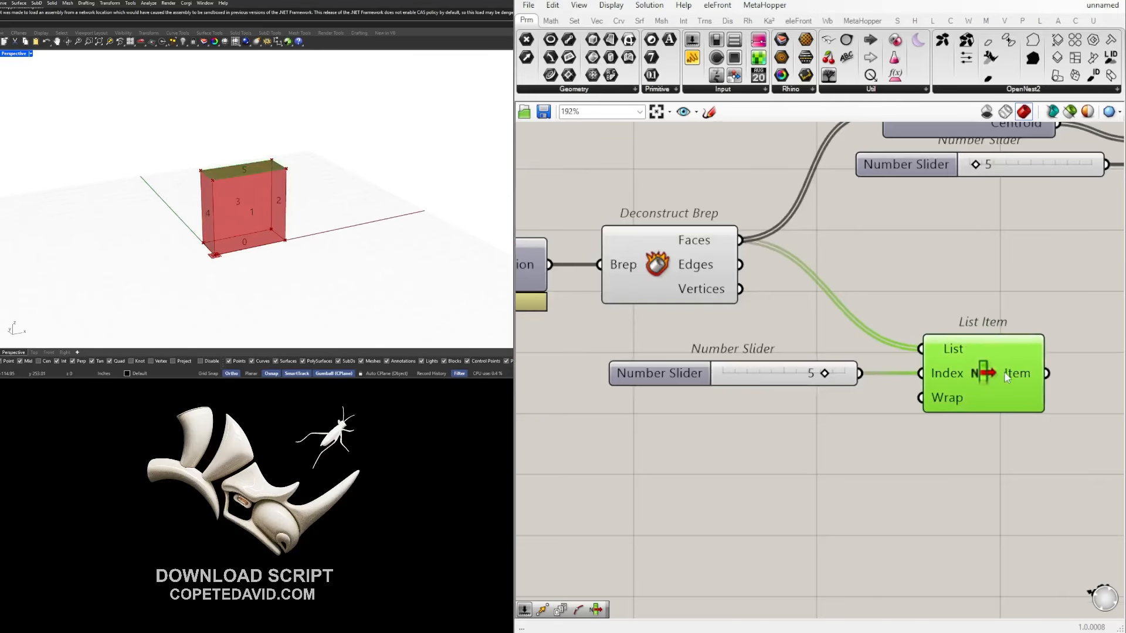
left_click_drag(1005, 373, 994, 373)
Turn off the preview of Deconstruct Brep and check the single face output by List Item.
left_click(913, 312)
left_click_drag(821, 328, 692, 223)
middle_click(705, 223)
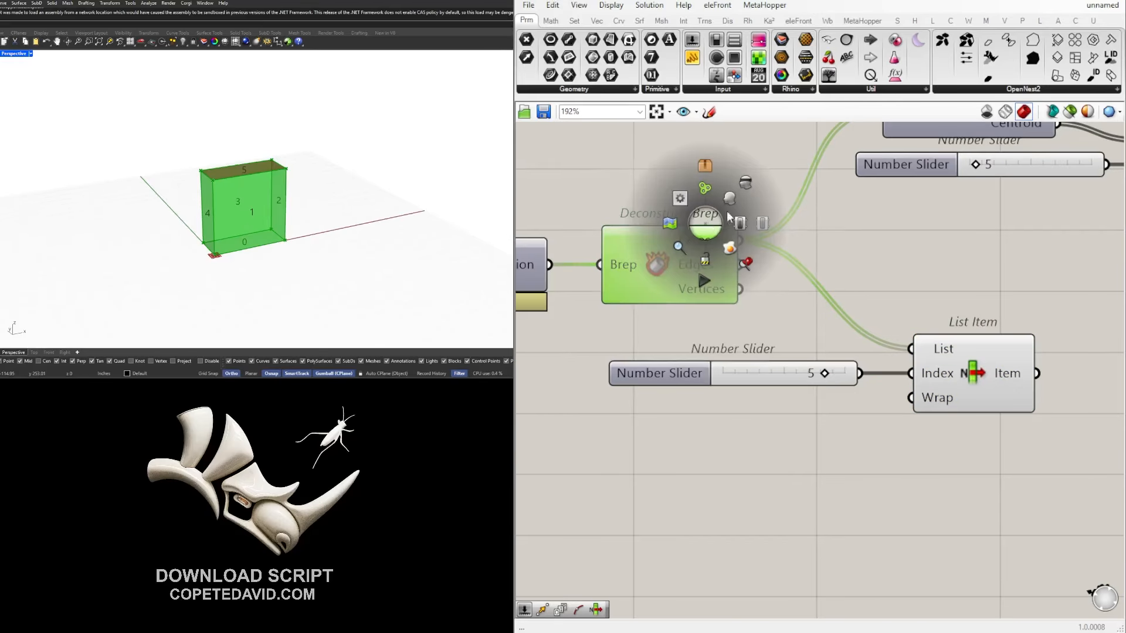
left_click(746, 182)
right_click_drag(988, 252, 832, 233)
left_click(848, 352)
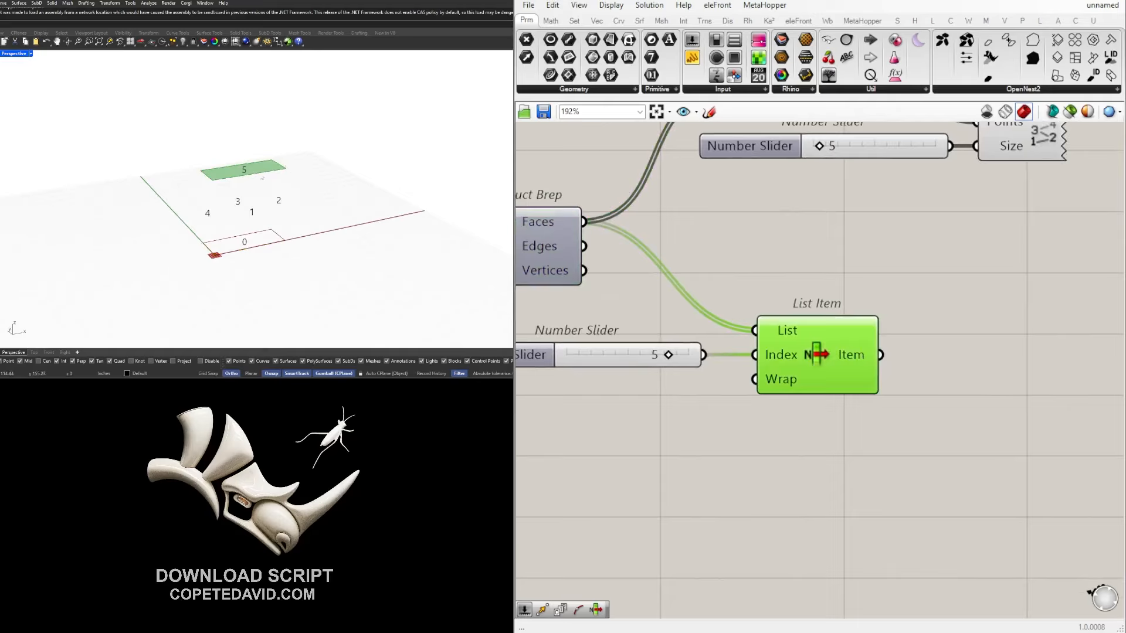
scroll(930, 281, "down", 3)
left_click(962, 345)
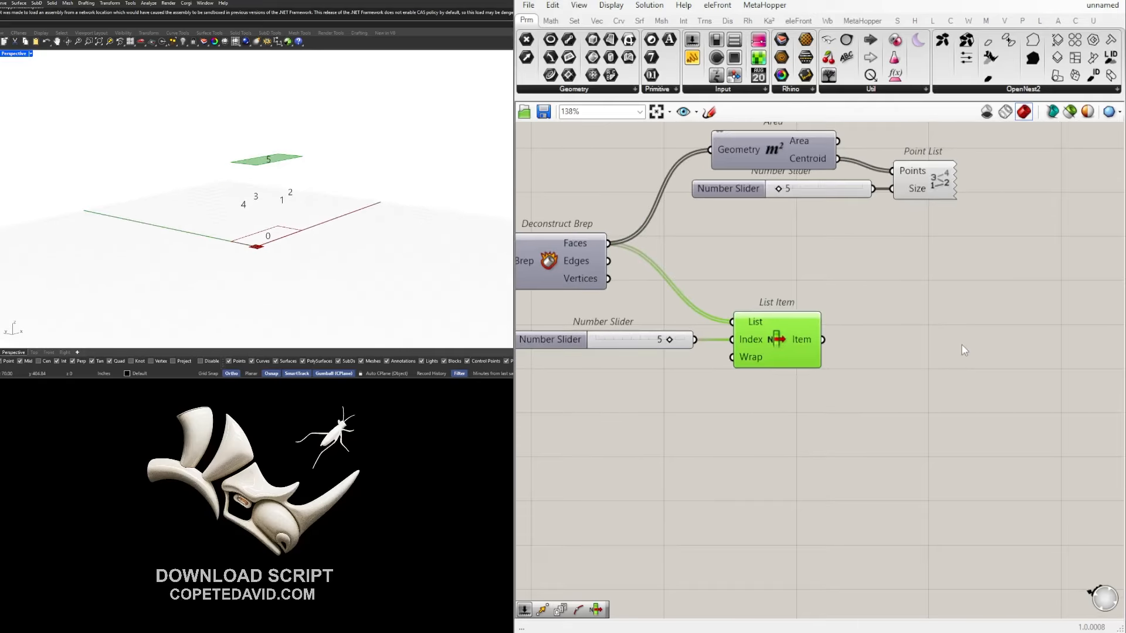
Add an Extrude component beyond List Item and connect the Item output to its Base input.
double_click(909, 363)
type("EXTRUDE")
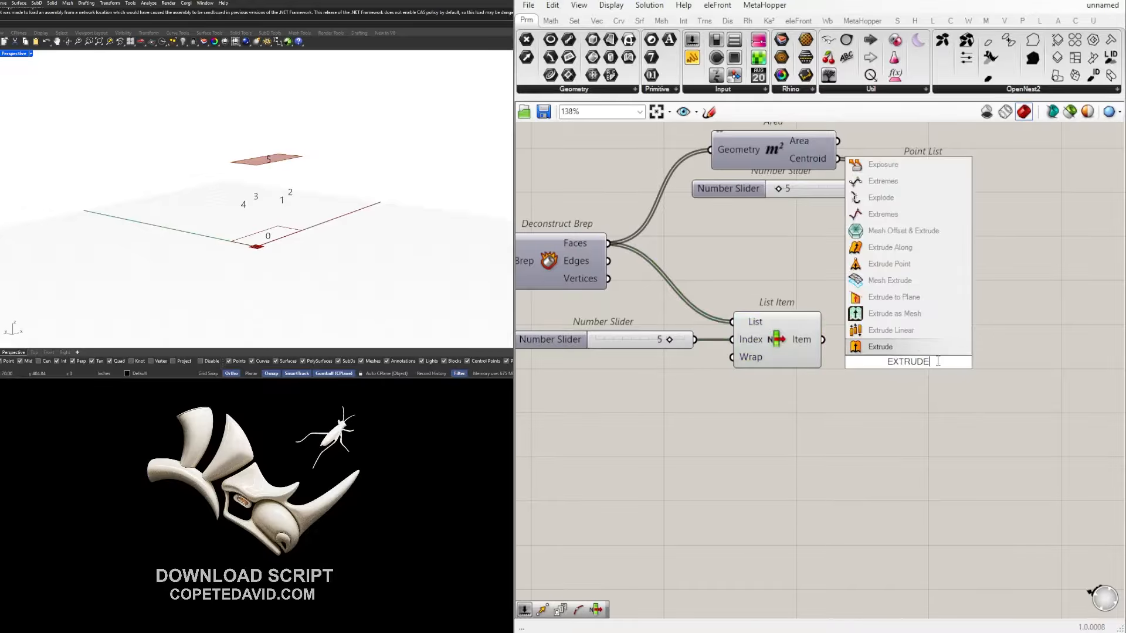
left_click(901, 350)
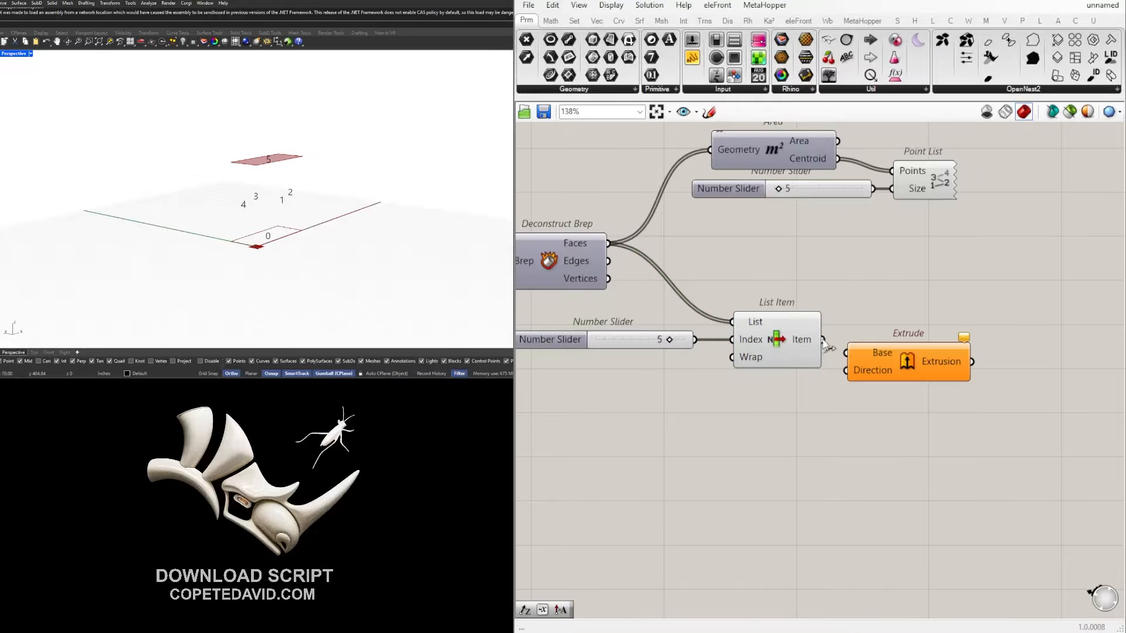
left_click_drag(823, 340, 846, 353)
left_click_drag(908, 362, 950, 389)
Add a Unit Z component below List Item and move Extrude farther away to make room between them.
left_click(776, 412)
double_click(775, 417)
type("UNIT Z")
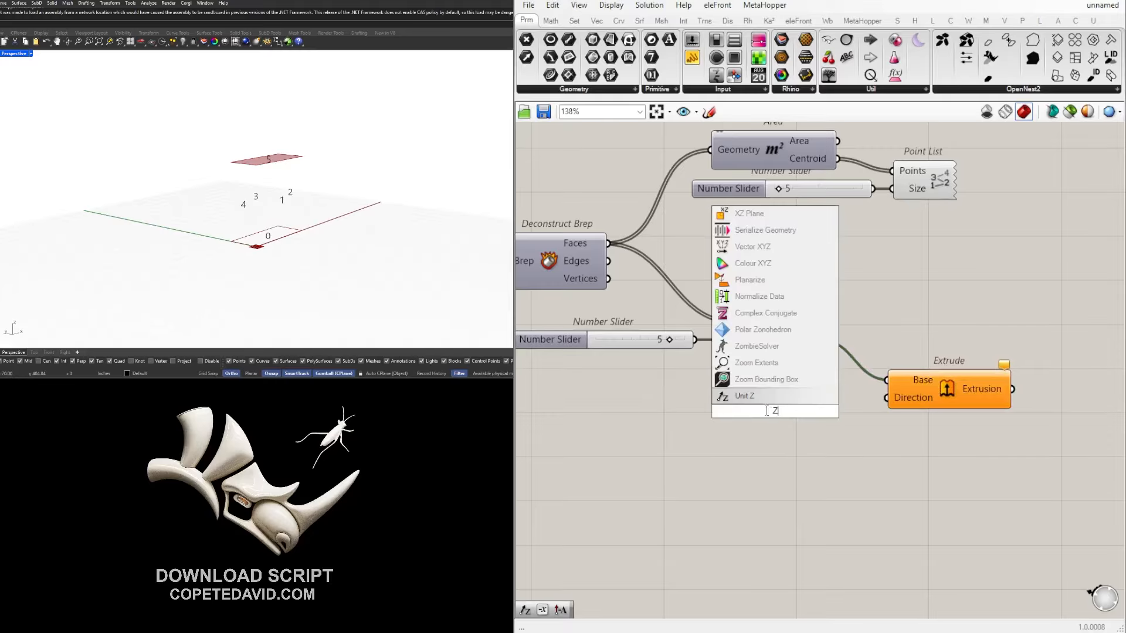
key("Return")
left_click_drag(942, 399, 1027, 396)
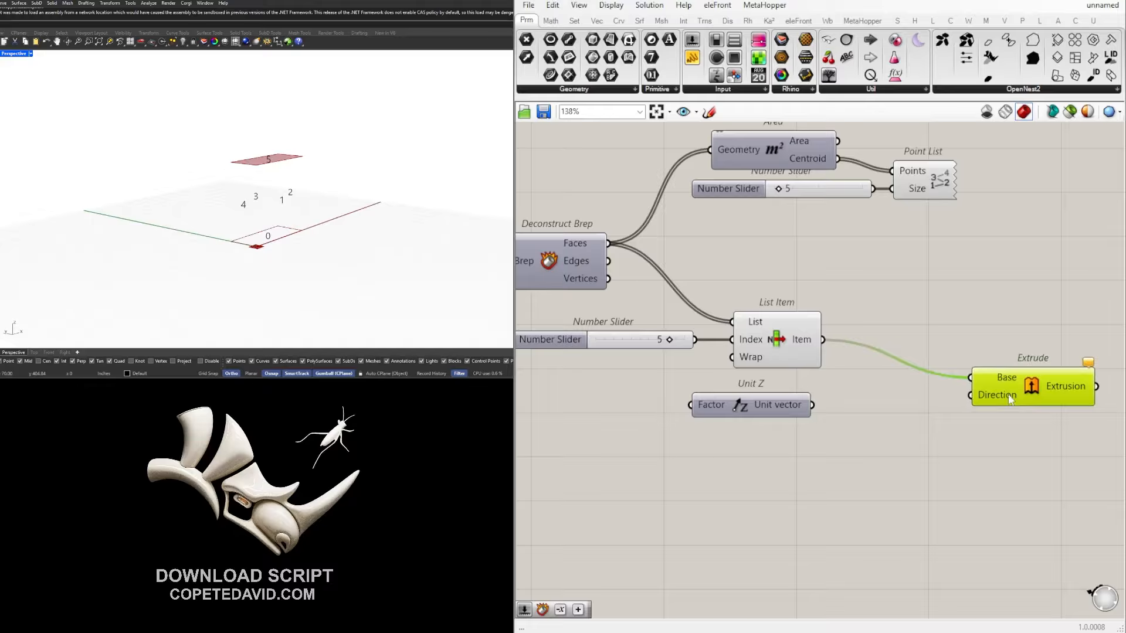
Add a Negative component between Unit Z and Extrude, wiring Unit vector to Value and Result to Extrude's Direction.
double_click(877, 406)
type("NEG")
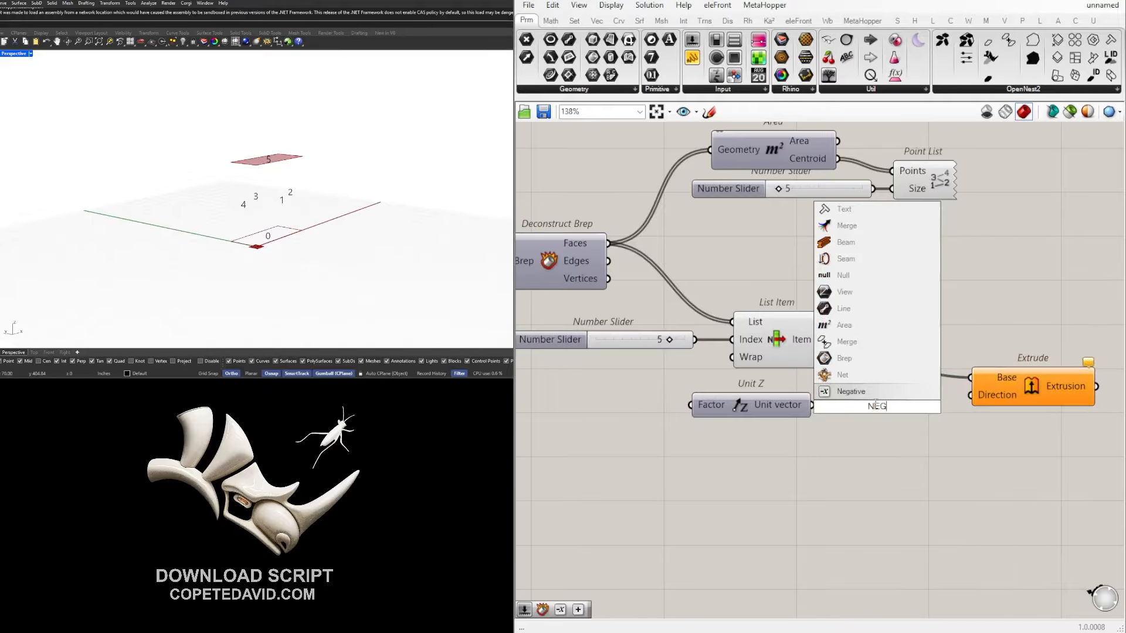
left_click(870, 394)
left_click_drag(815, 405, 858, 408)
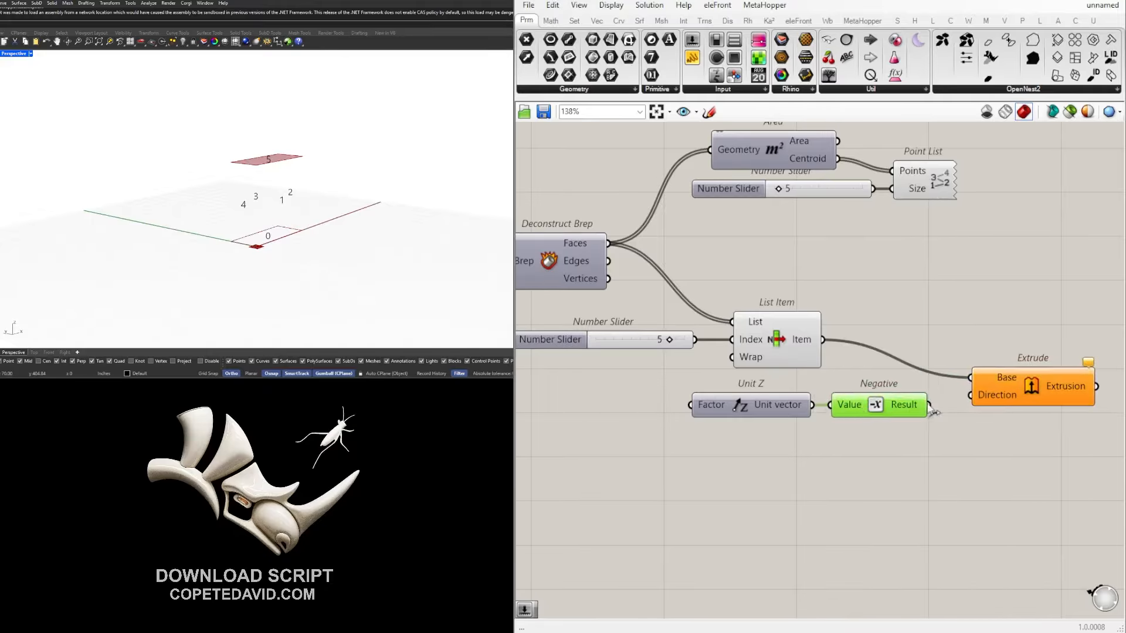
left_click_drag(929, 405, 997, 400)
Add a number slider with a value of 2.500 and connect it to the Factor input of Unit Z.
right_click_drag(672, 432, 835, 427)
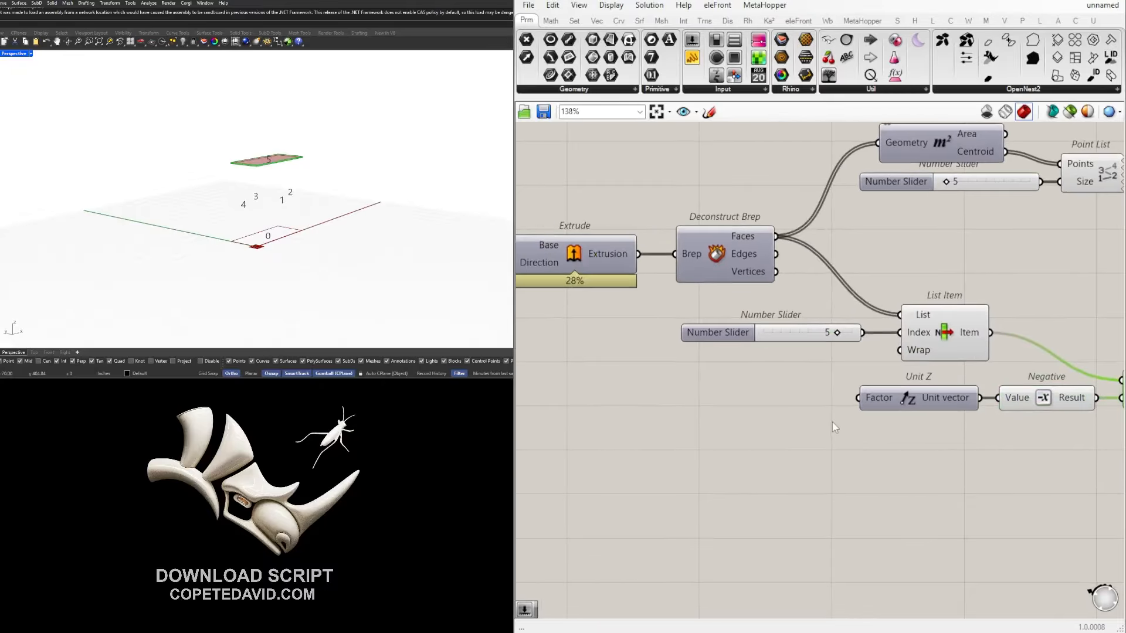
scroll(818, 417, "down", 2)
scroll(759, 405, "up", 2)
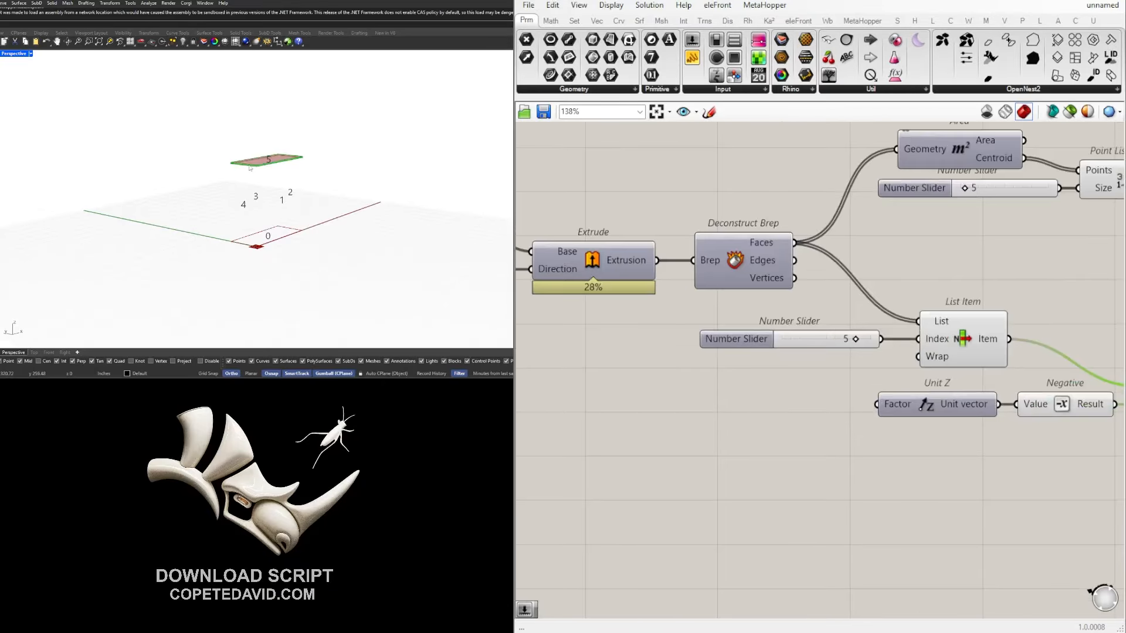
double_click(765, 418)
type("2.500")
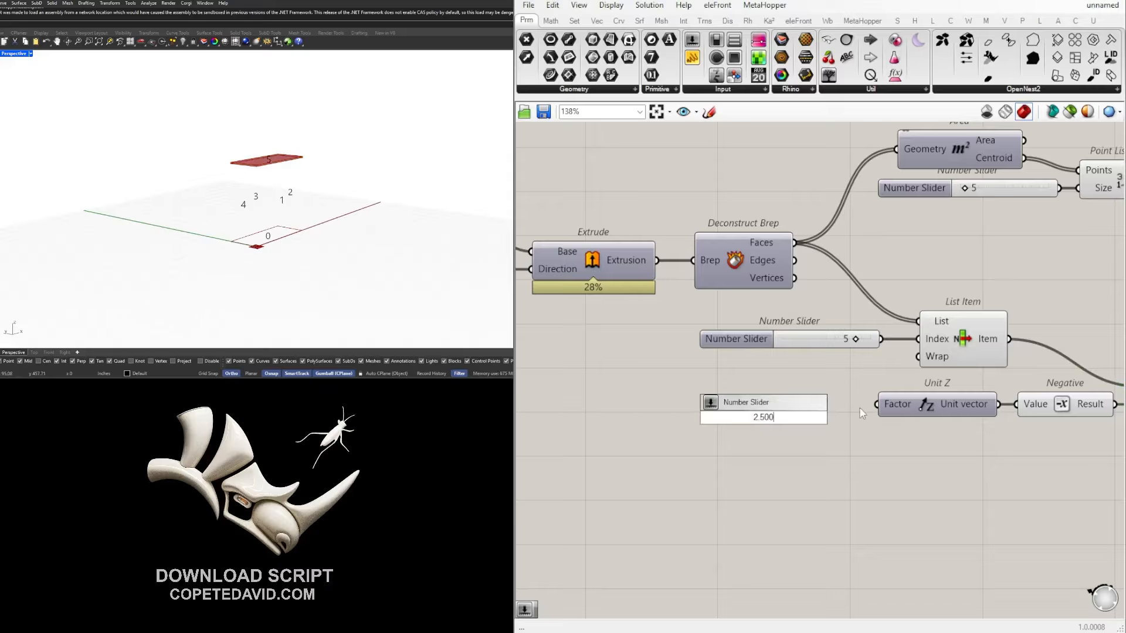
key("Return")
left_click_drag(845, 416, 842, 410)
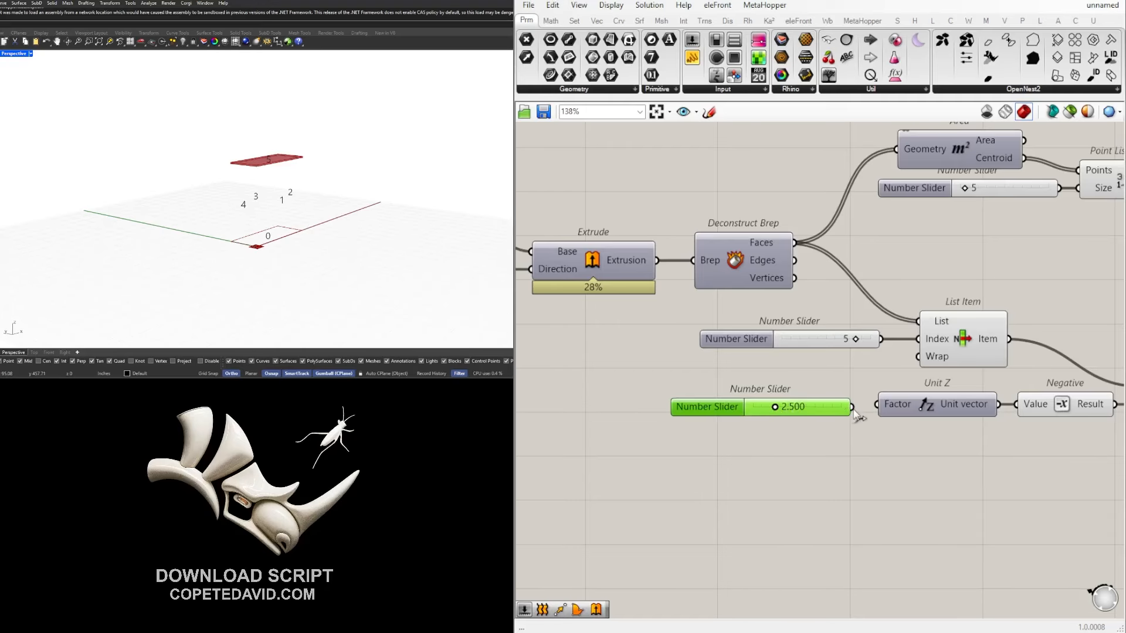
left_click_drag(852, 407, 876, 405)
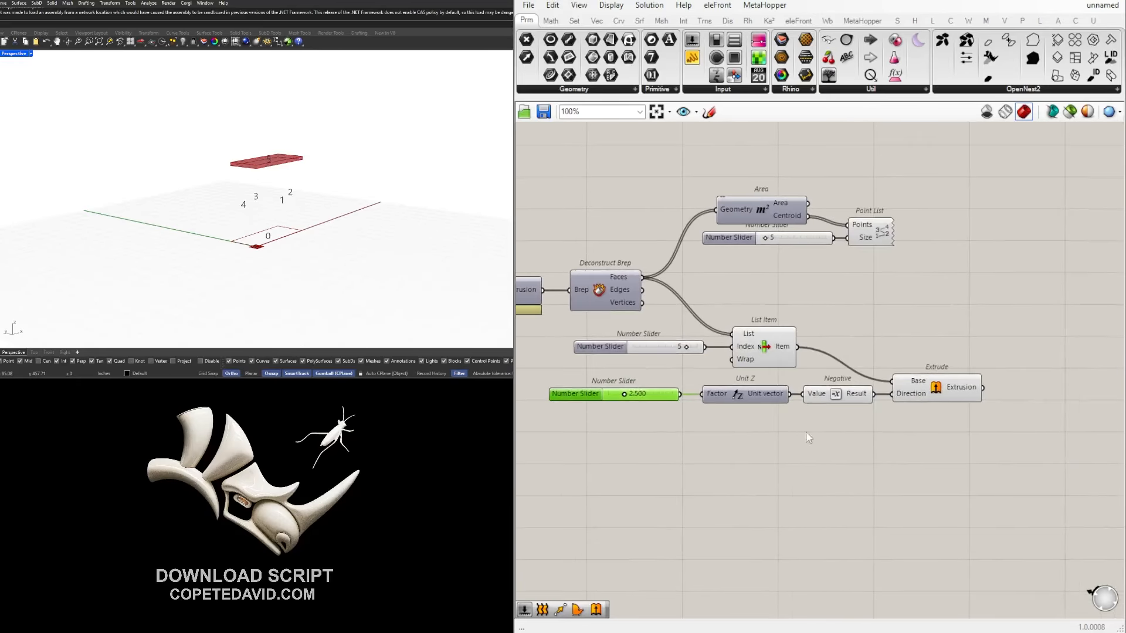
Turn off the preview of List Item and inspect the panel produced by the new Extrude component.
left_click(937, 387)
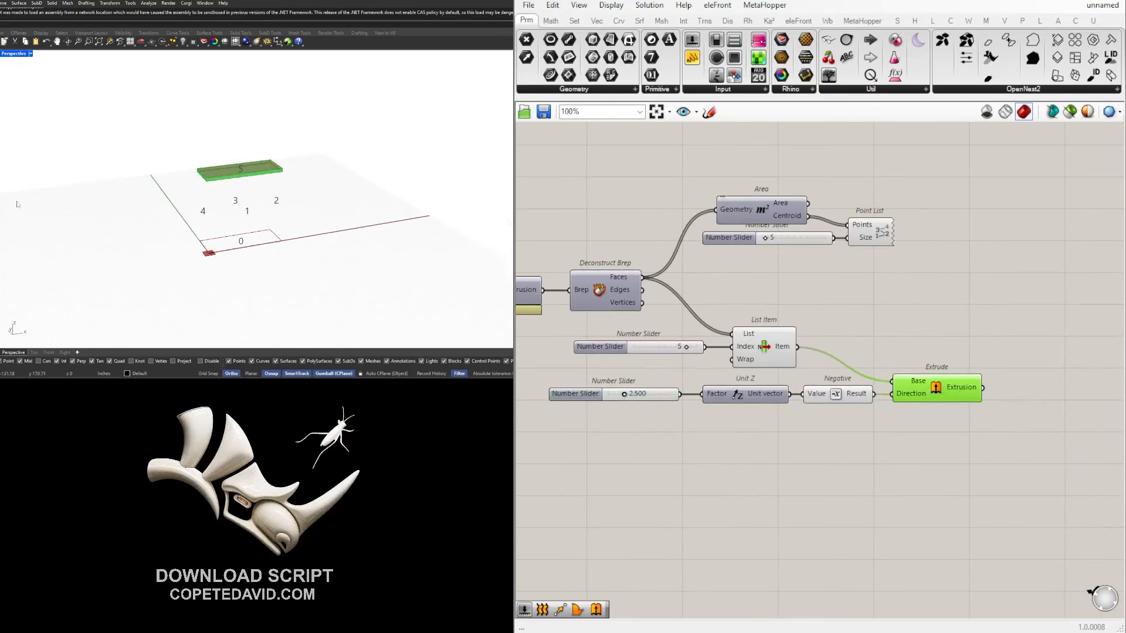
left_click_drag(815, 367, 676, 327)
middle_click(823, 308)
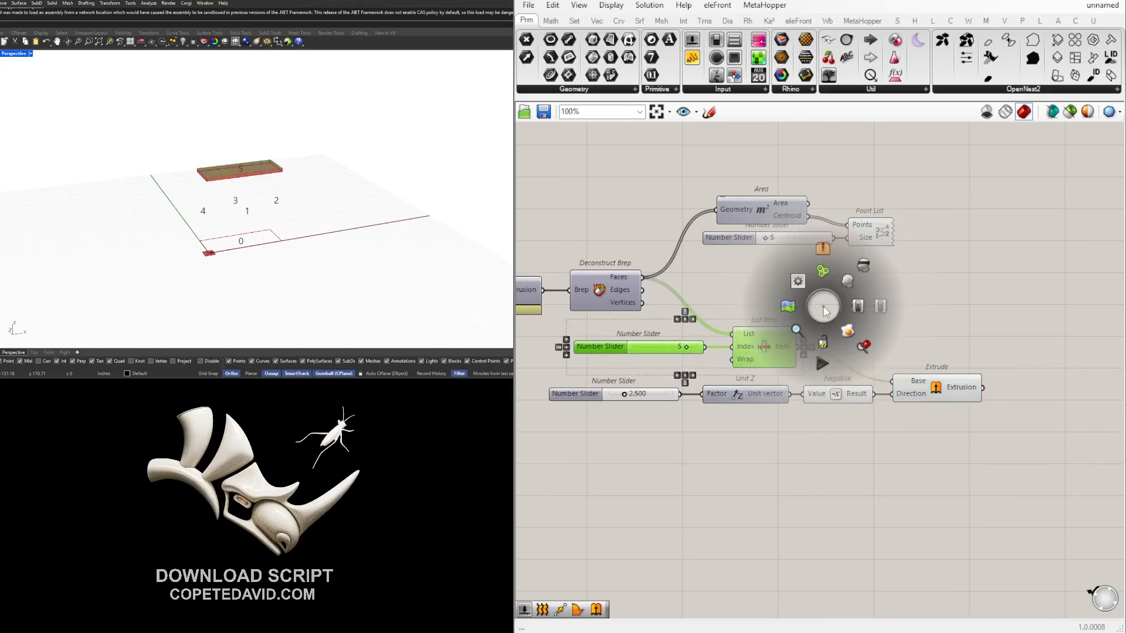
left_click(863, 269)
left_click(956, 286)
left_click(950, 386)
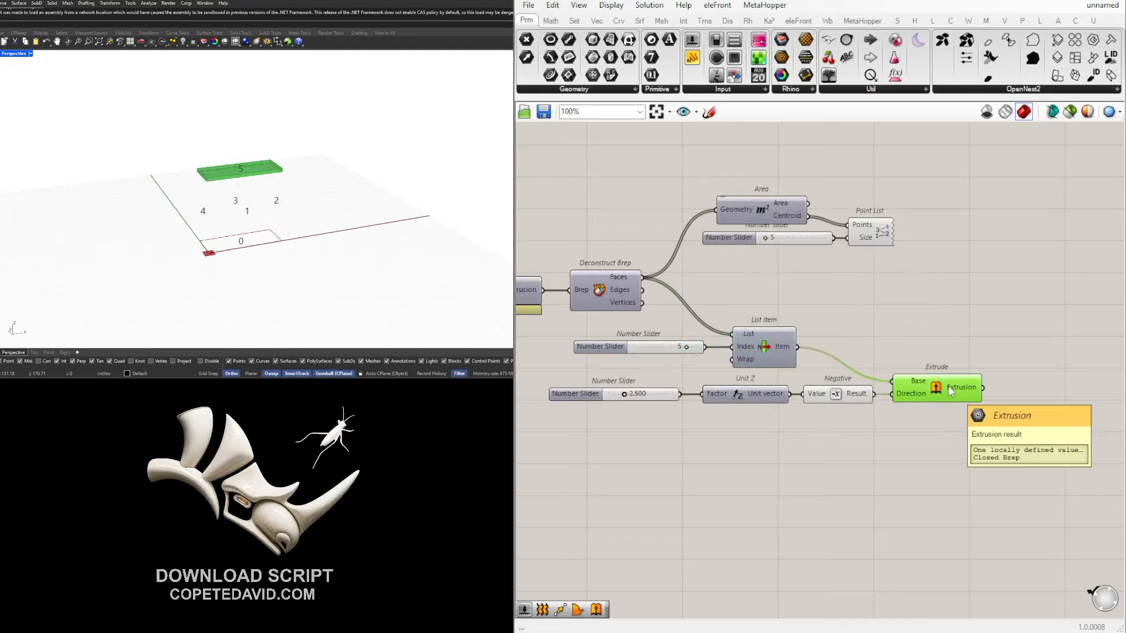
Move the thickness slider, Unit Z, Negative and Extrude together beyond List Item and line them up with its row.
scroll(908, 392, "down", 2)
left_click(853, 373)
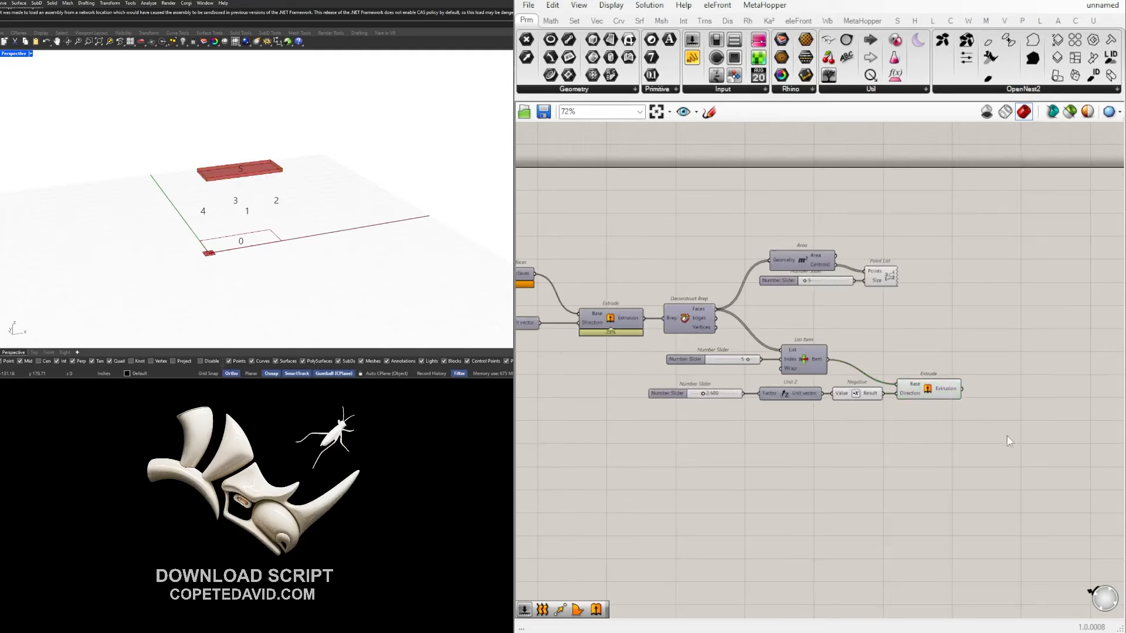
left_click_drag(1009, 441, 913, 427)
left_click_drag(980, 433, 699, 393)
left_click_drag(870, 400, 1054, 387)
right_click_drag(1053, 408, 908, 402)
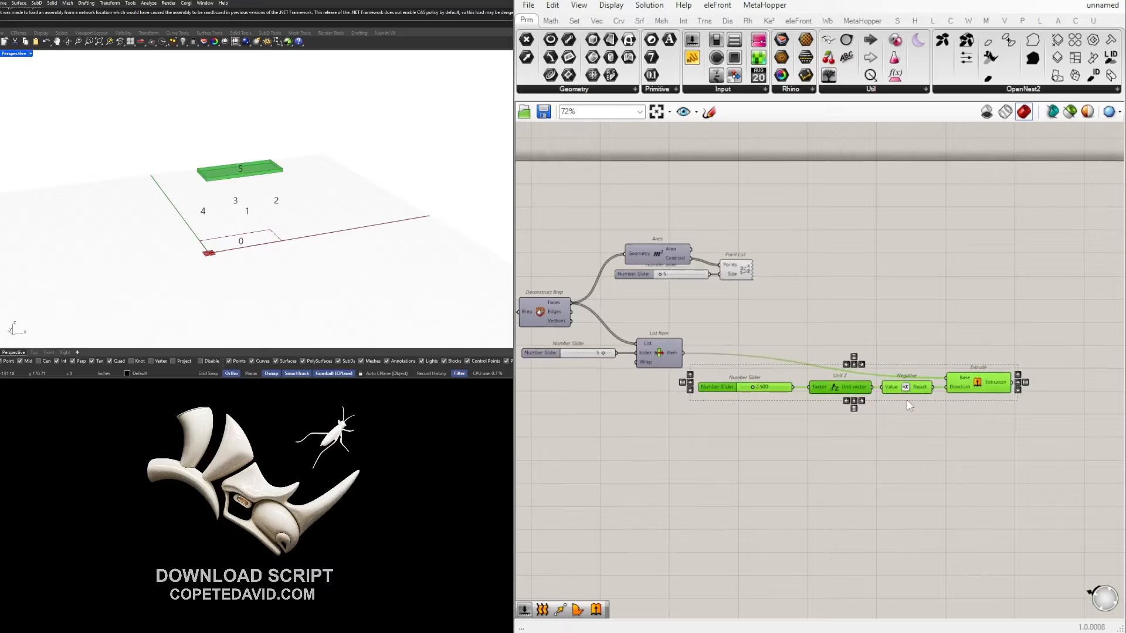
left_click_drag(970, 377, 992, 353)
left_click(995, 388)
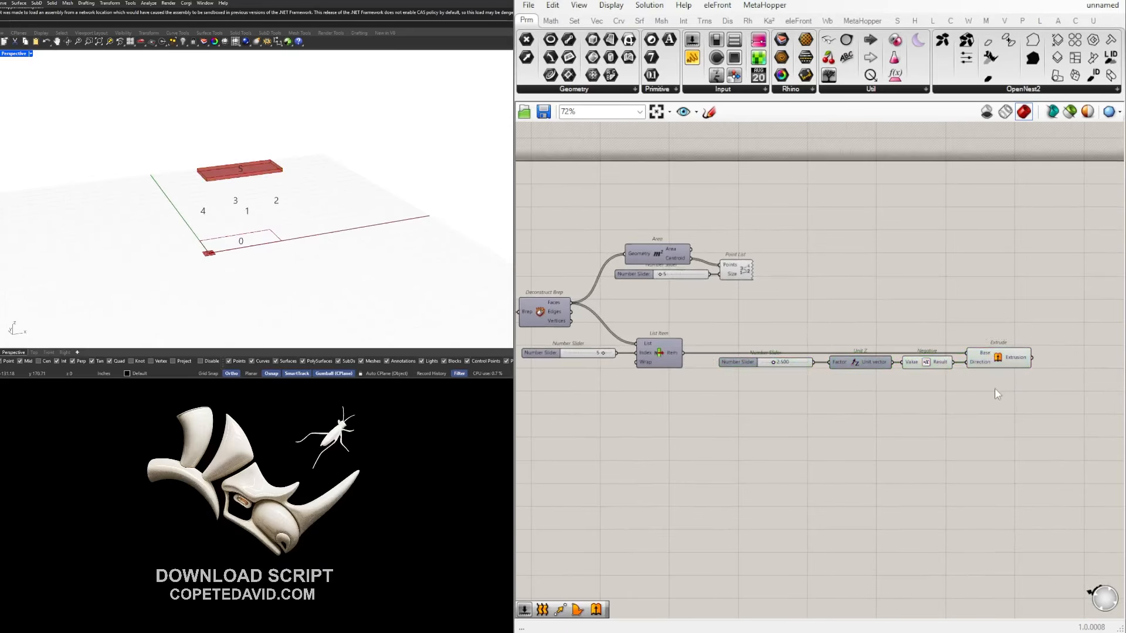
scroll(947, 367, "up", 3)
scroll(938, 365, "down", 2)
right_click_drag(696, 381, 849, 349)
scroll(815, 351, "down", 1)
left_click_drag(759, 364, 672, 321)
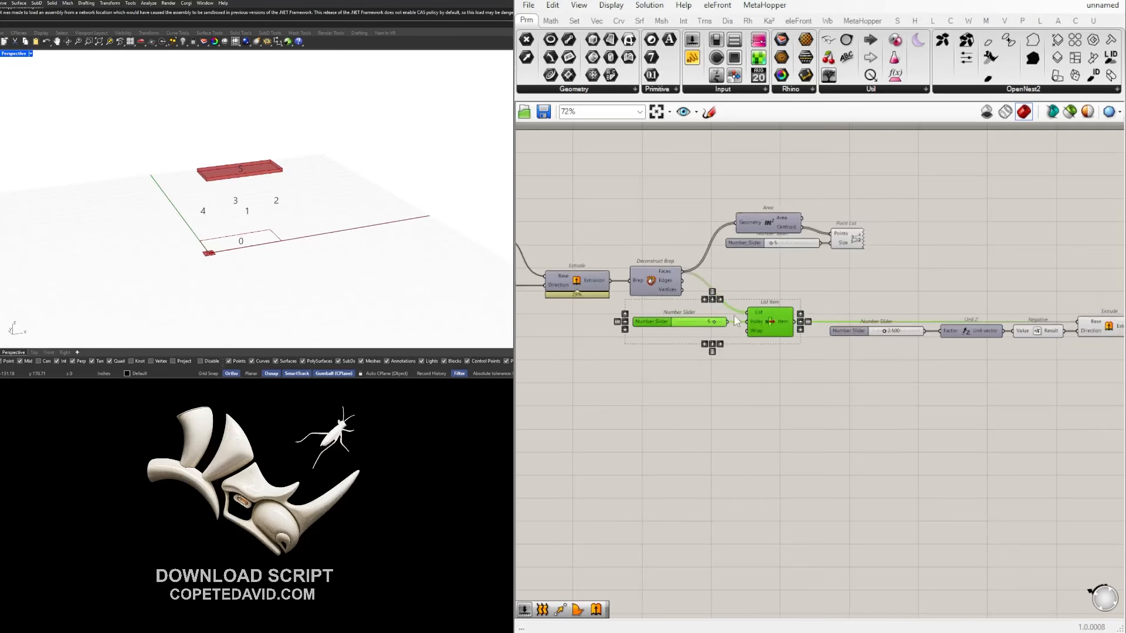
scroll(752, 320, "up", 2)
left_click_drag(787, 326, 787, 378)
left_click(849, 403)
key("ctrl+z")
Duplicate the whole branch from index slider to Extrude below the original and set the copy's face index to 0.
scroll(786, 360, "down", 3)
left_click_drag(1115, 406, 654, 329)
left_click_drag(776, 332, 780, 371)
left_click(823, 390)
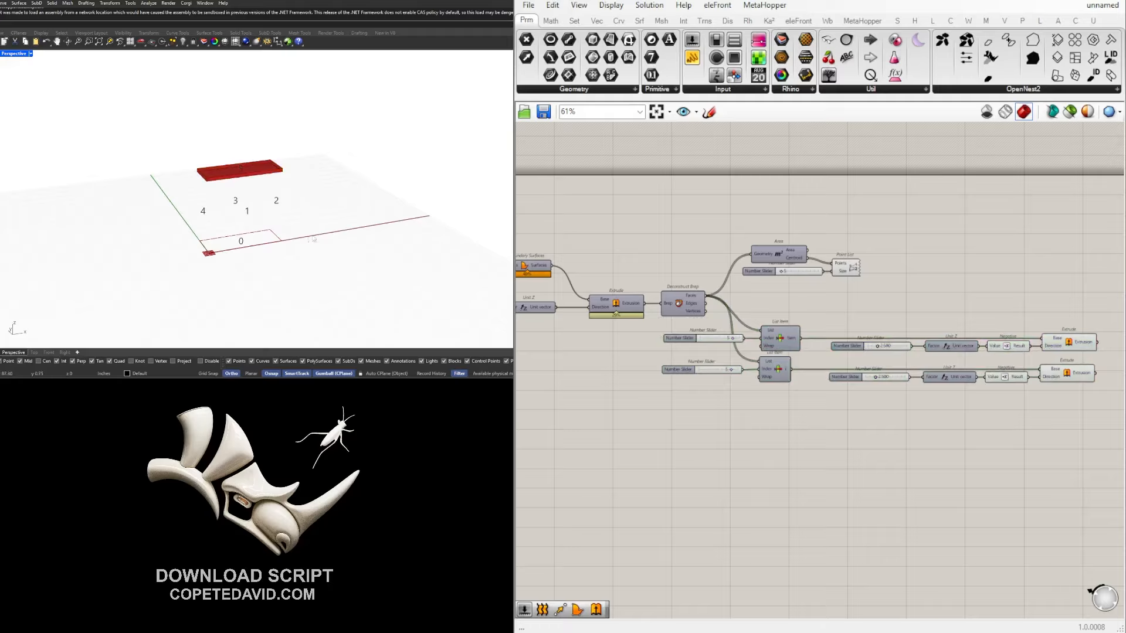
scroll(741, 339, "up", 5)
left_click_drag(720, 407, 623, 405)
Examine from the side which way the panel on face 0 is extruded, checking the duplicated Negative component.
scroll(698, 421, "down", 2)
right_click_drag(910, 446, 720, 418)
right_click_drag(889, 394, 815, 389)
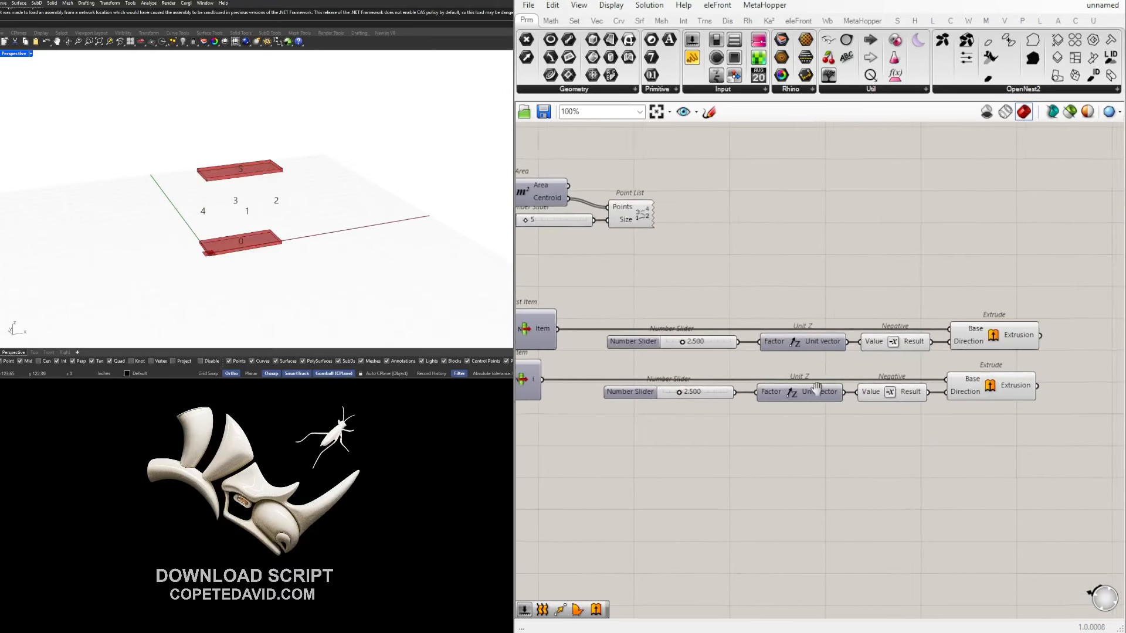
scroll(814, 390, "up", 2)
left_click(913, 393)
right_click_drag(265, 269, 275, 232)
scroll(275, 231, "up", 5)
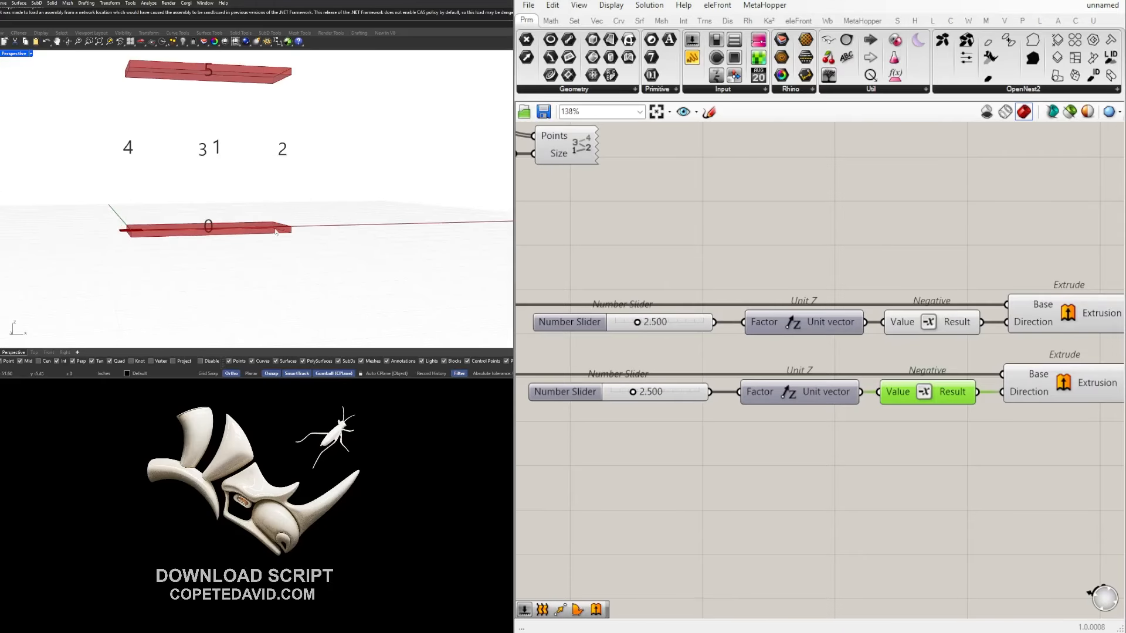
scroll(223, 162, "down", 3)
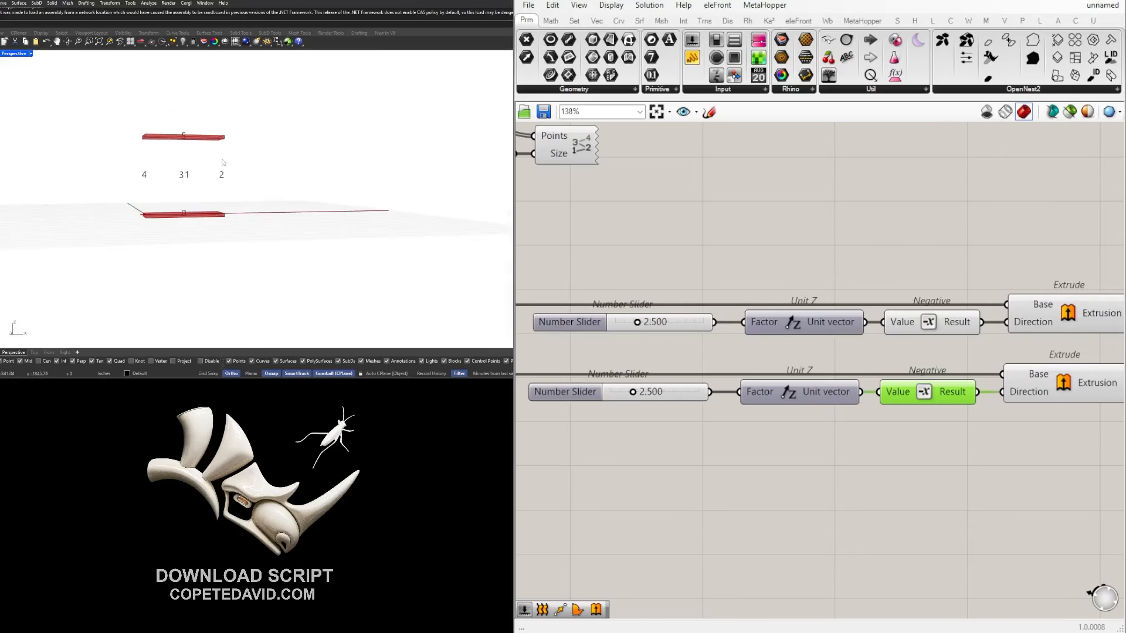
scroll(776, 311, "down", 3)
scroll(790, 319, "up", 2)
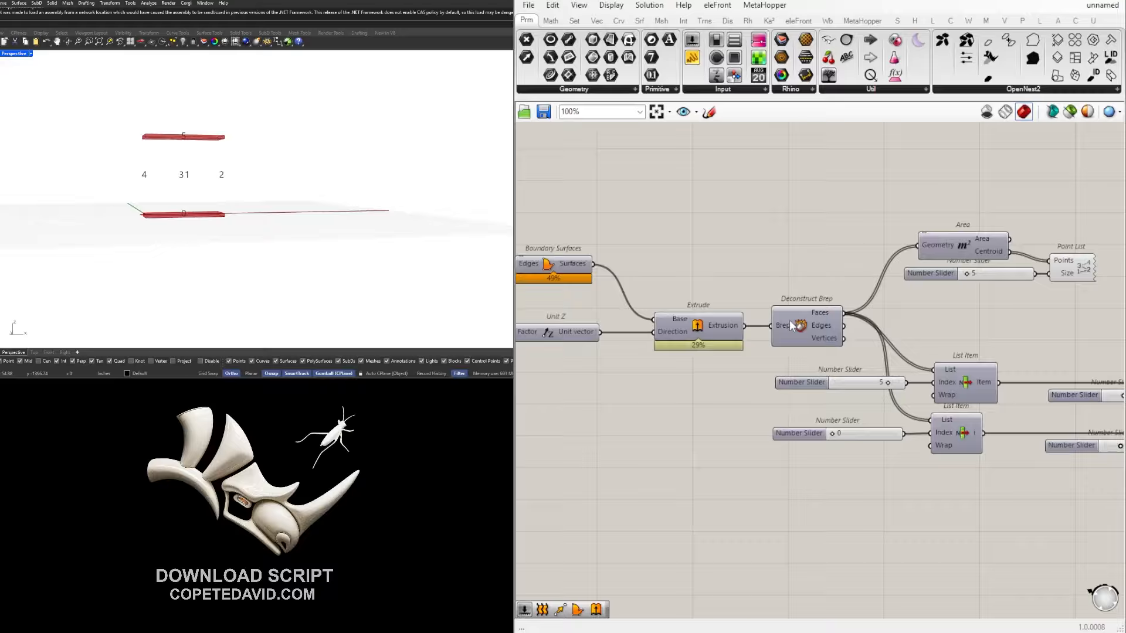
Show the preview of the box's Extrude to compare it with the two panels, and hide it again.
left_click(681, 325)
middle_click(681, 324)
left_click(688, 361)
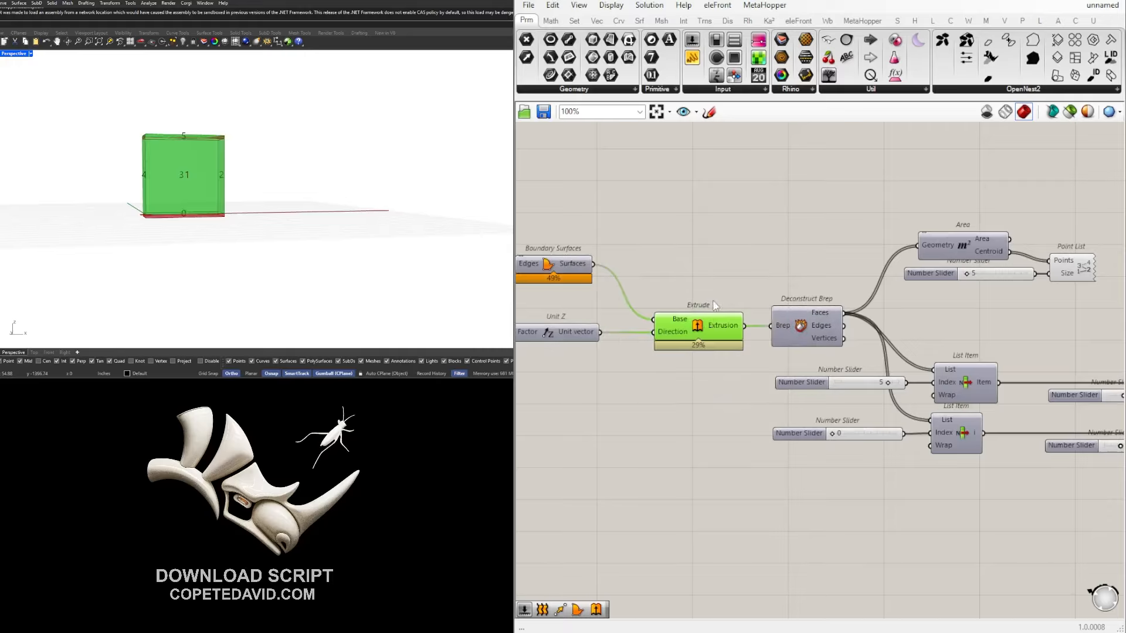
middle_click(685, 319)
left_click(724, 277)
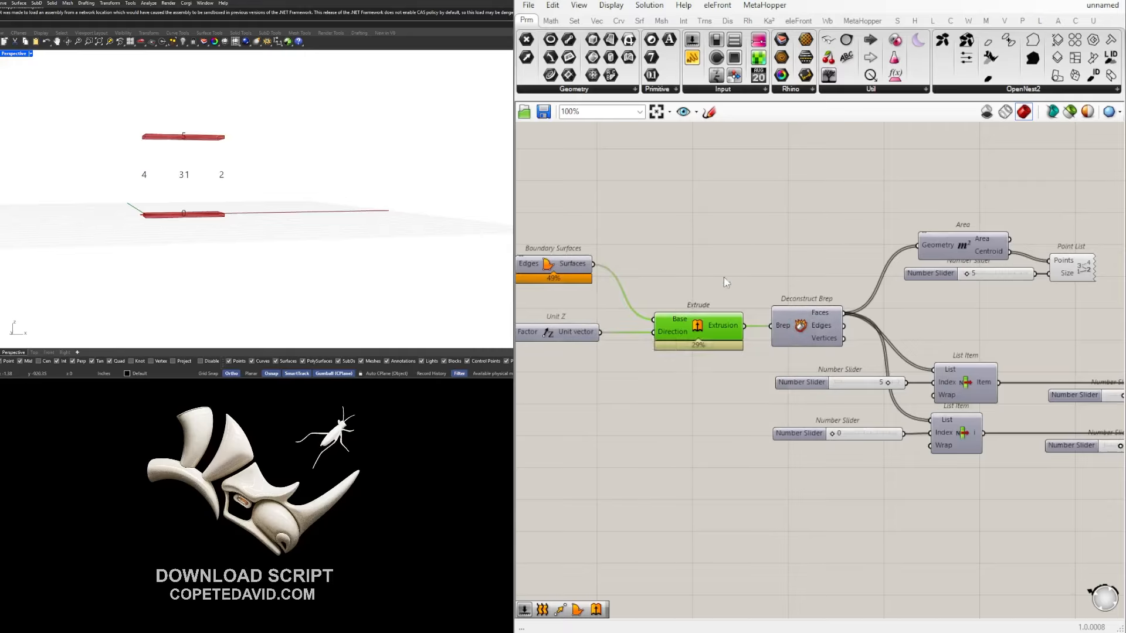
Delete the Negative component from the face 0 branch and connect Unit Z directly to Extrude's Direction, checking the panel.
scroll(939, 328, "down", 2)
right_click_drag(1009, 348, 598, 294)
scroll(809, 307, "up", 2)
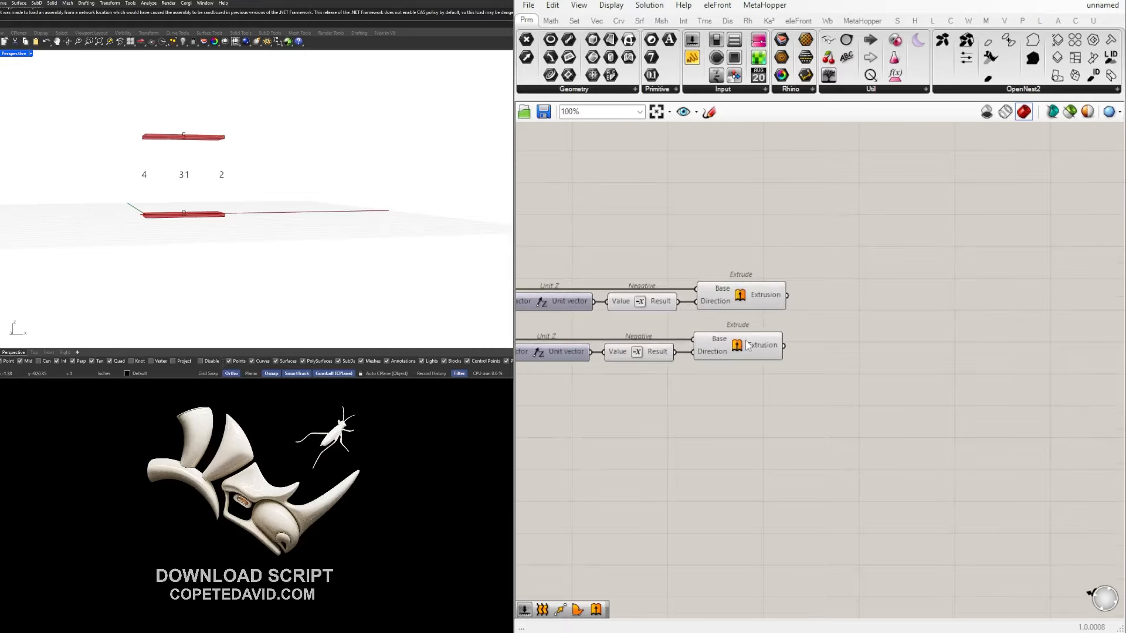
left_click(720, 353)
right_click_drag(679, 369, 812, 369)
scroll(812, 369, "up", 2)
left_click(859, 359)
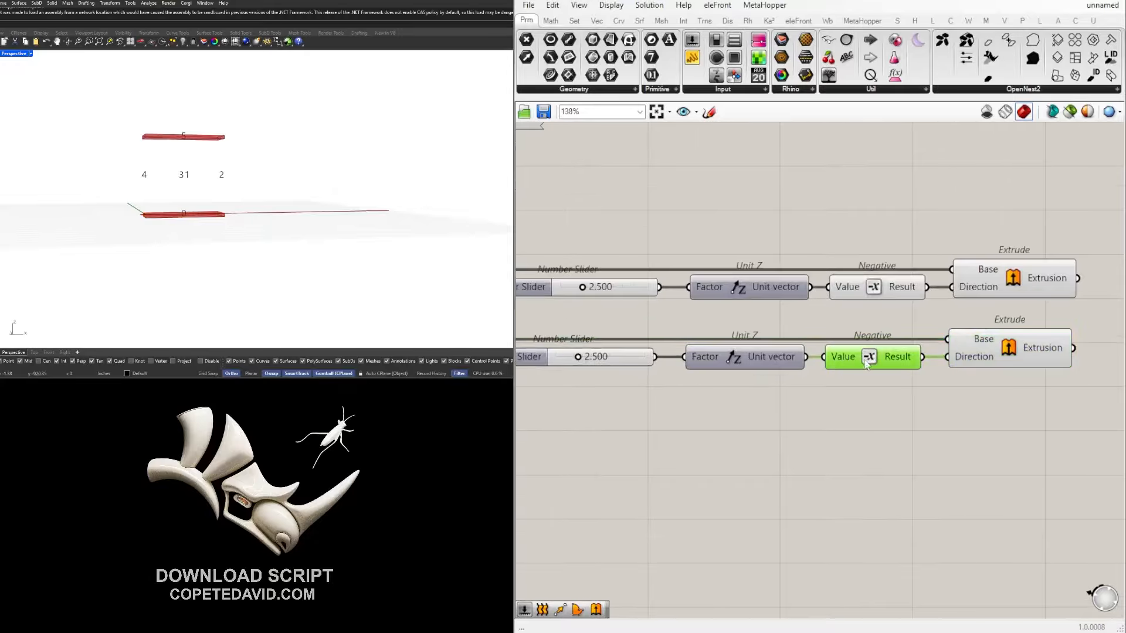
key("Delete")
left_click_drag(807, 356, 964, 360)
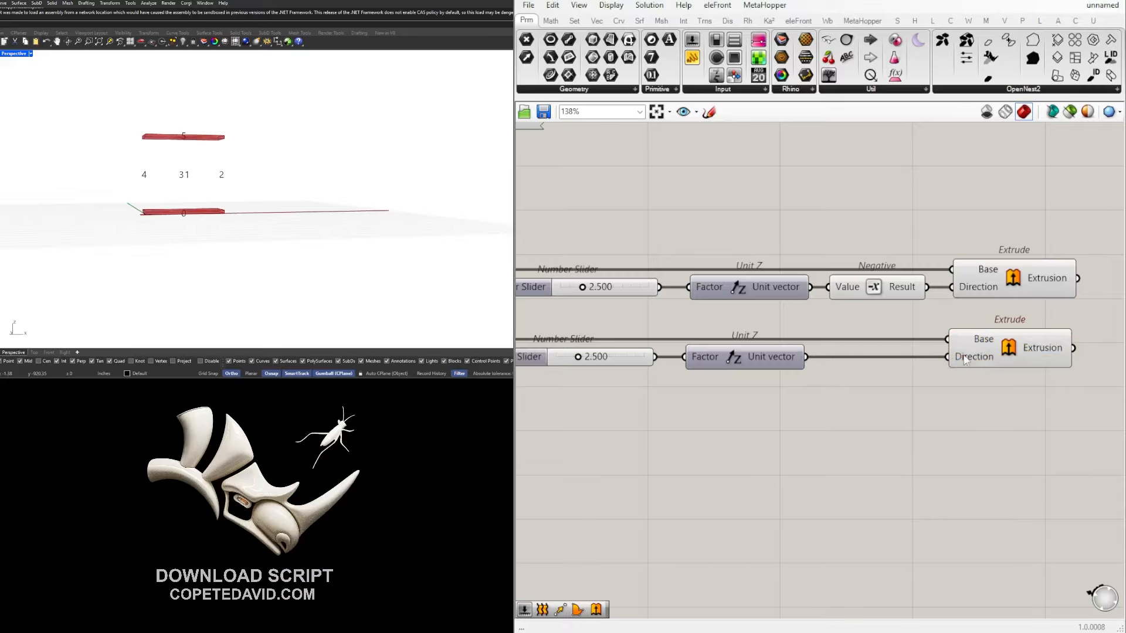
left_click(1011, 355)
right_click_drag(308, 249, 305, 270)
Set the thickness slider of the face 0 panel to 2.
scroll(725, 363, "down", 2)
right_click_drag(725, 363, 850, 355)
scroll(851, 355, "up", 5)
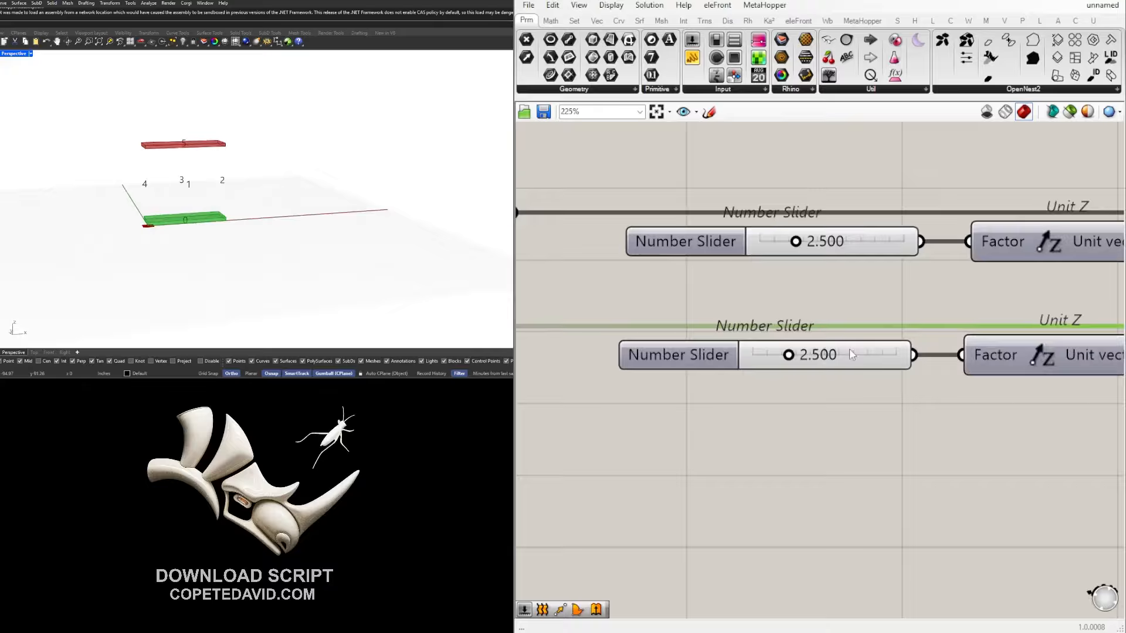
left_click(852, 355)
double_click(852, 354)
type("2")
key("Return")
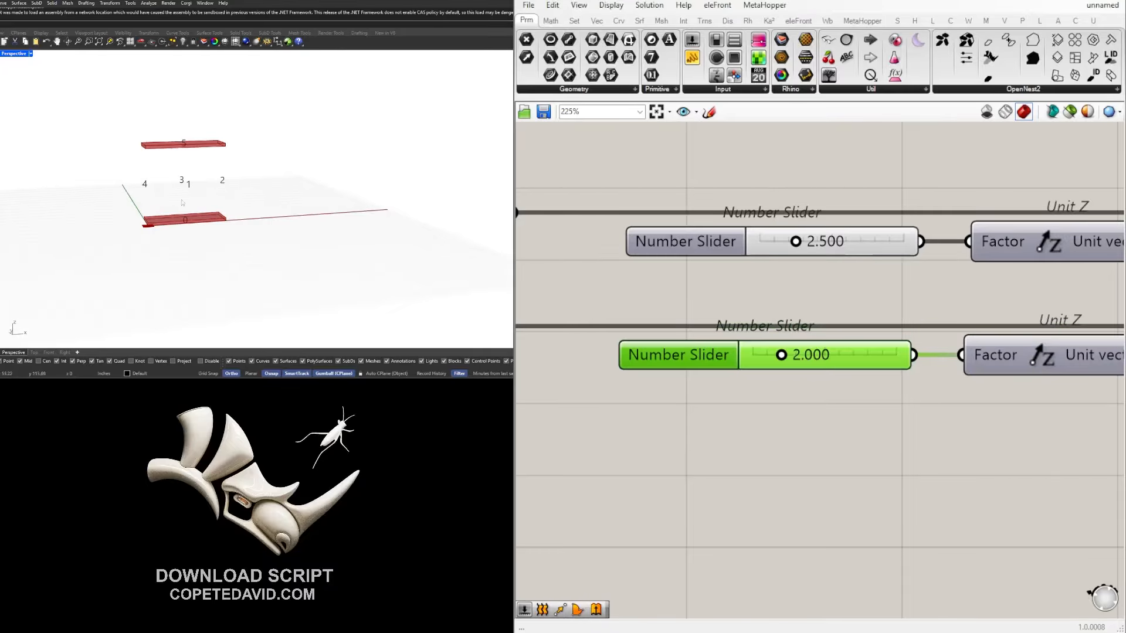
Shift the face 0 panel's thickness slider slightly and set its value to 1.5.
scroll(181, 202, "up", 3)
left_click_drag(827, 358, 824, 357)
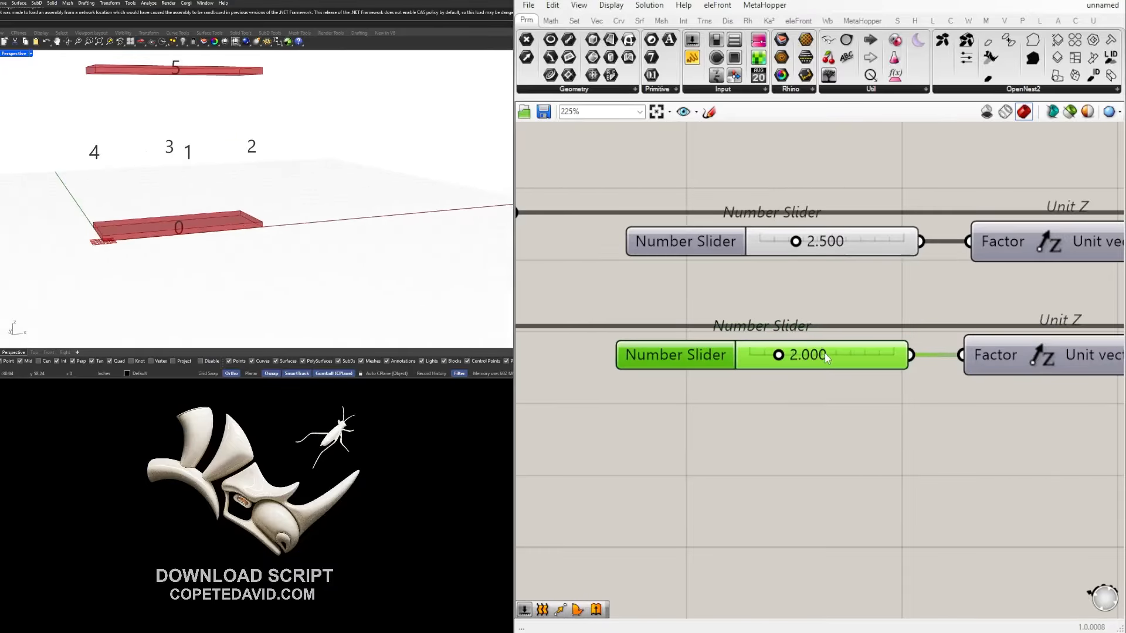
double_click(815, 356)
type("1.5")
key("Return")
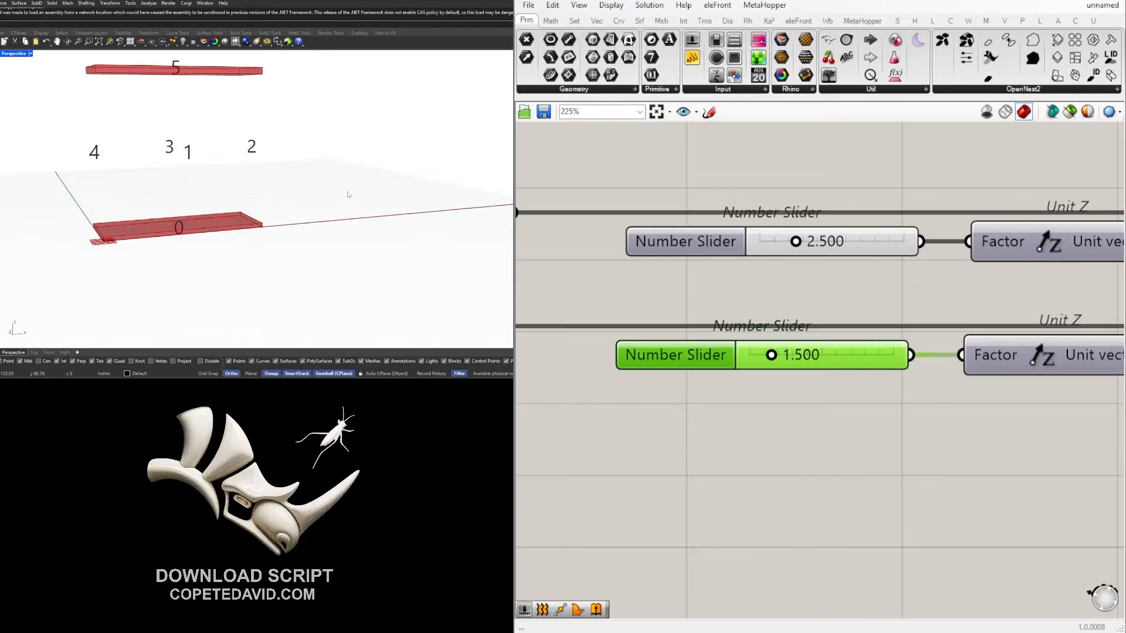
Test the panel thickness sliders at 4.871 for face 5 and 3.435 for face 0, and undo both changes.
scroll(290, 190, "down", 2)
scroll(271, 150, "up", 2)
scroll(959, 241, "down", 3)
scroll(879, 241, "up", 6)
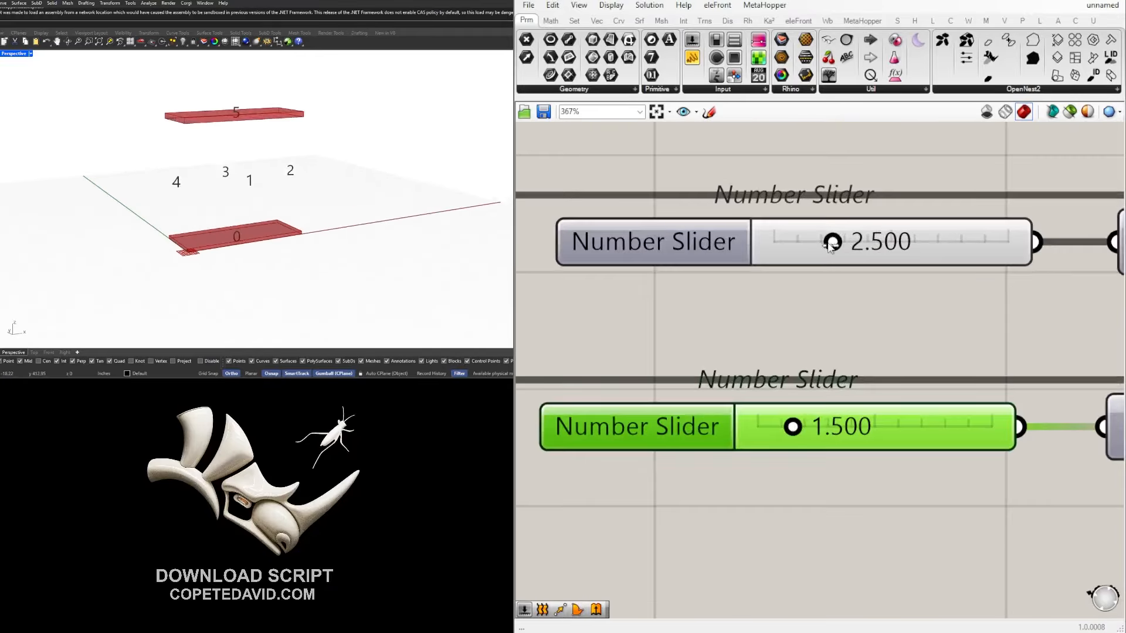
left_click_drag(831, 244, 855, 245)
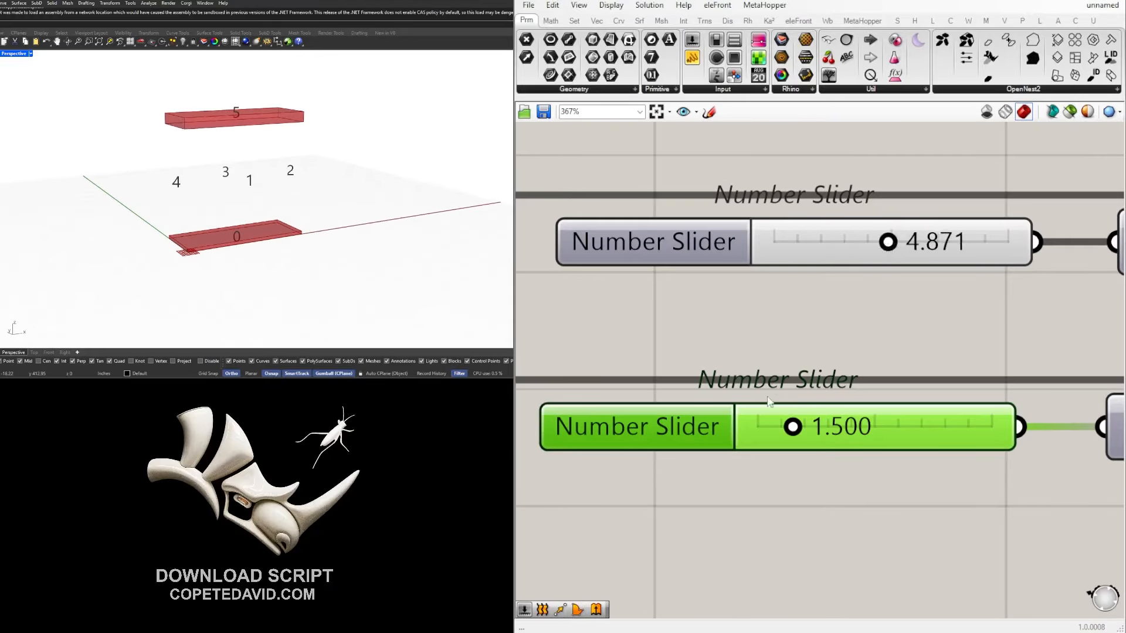
left_click_drag(793, 426, 833, 427)
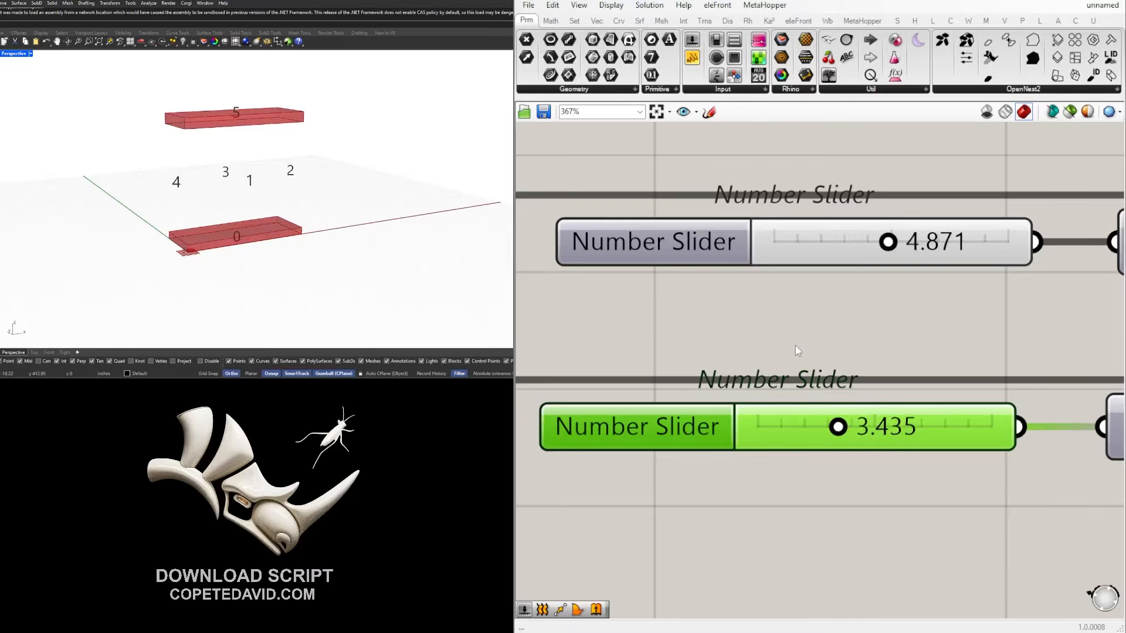
key("ctrl+z")
key("ctrl+z")
scroll(803, 309, "down", 5)
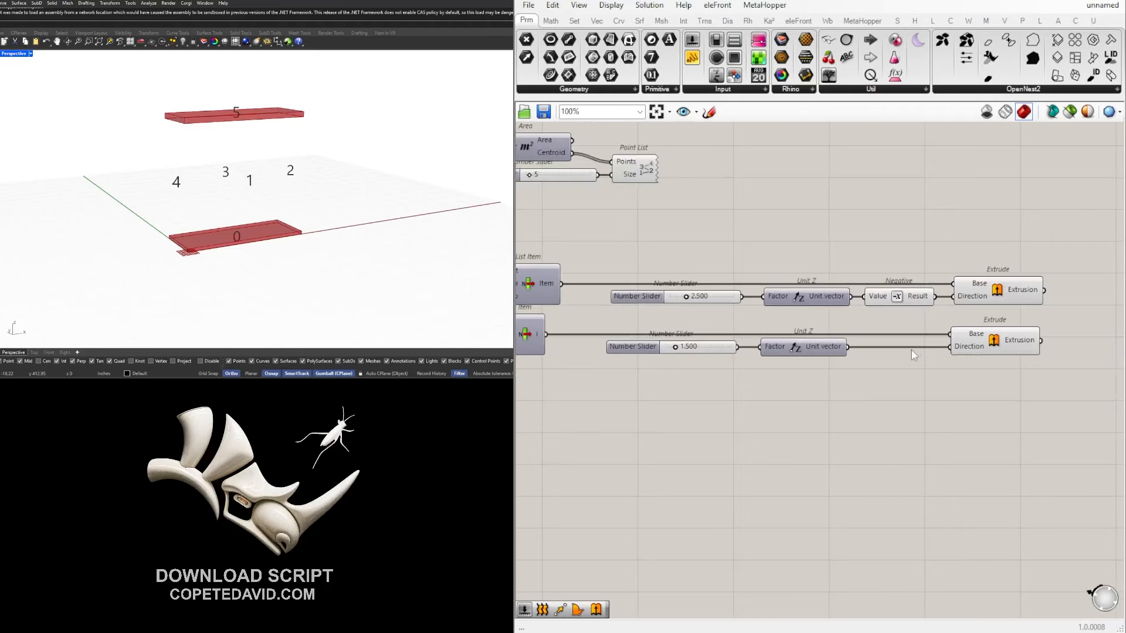
scroll(815, 347, "down", 2)
right_click_drag(253, 183, 167, 189)
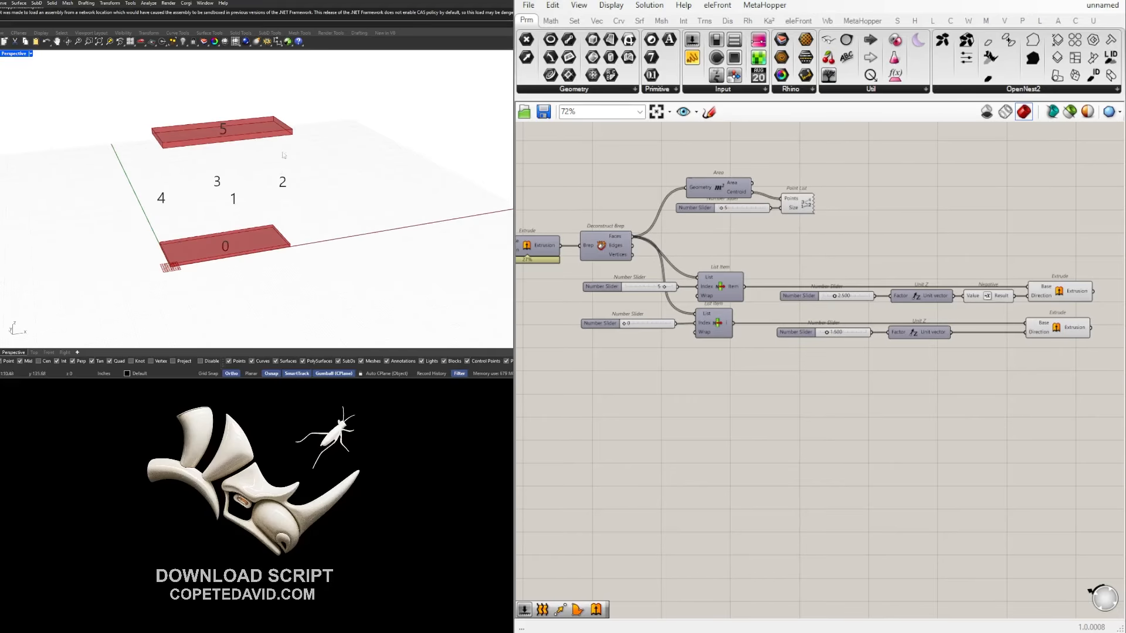
scroll(828, 324, "down", 1)
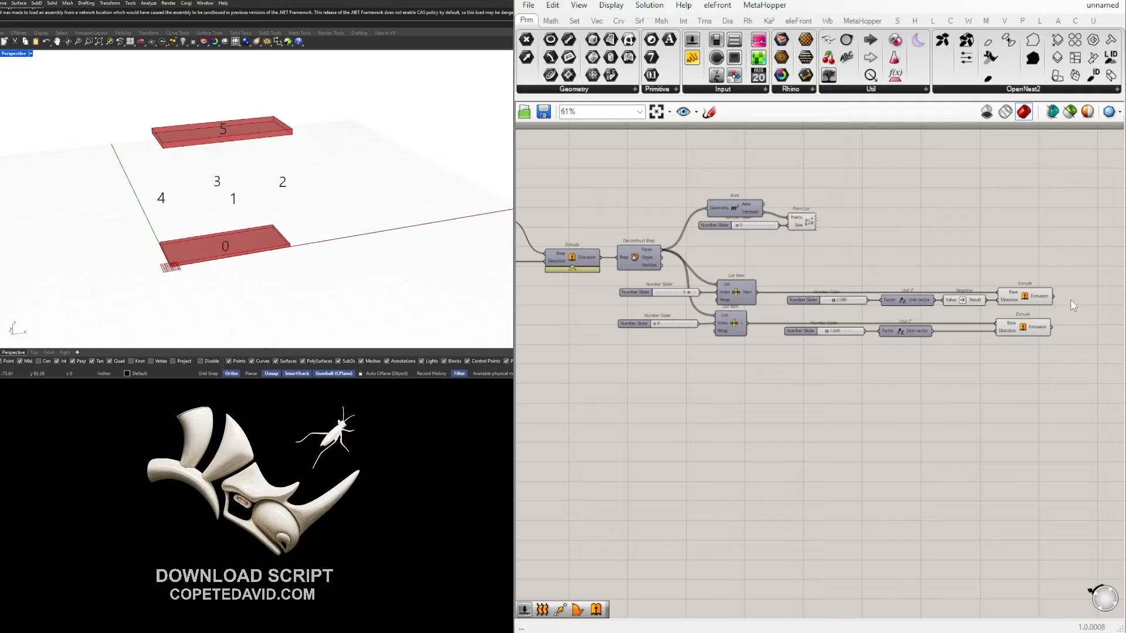
left_click_drag(1073, 306, 647, 266)
left_click_drag(740, 291, 738, 359)
key("ctrl+z")
Duplicate the face 0 branch, including its slider, Unit Z and Extrude, below itself and set the copy's face index to 4.
left_click_drag(1063, 387, 656, 322)
left_click_drag(729, 326, 735, 378)
left_click(686, 378)
scroll(707, 371, "up", 3)
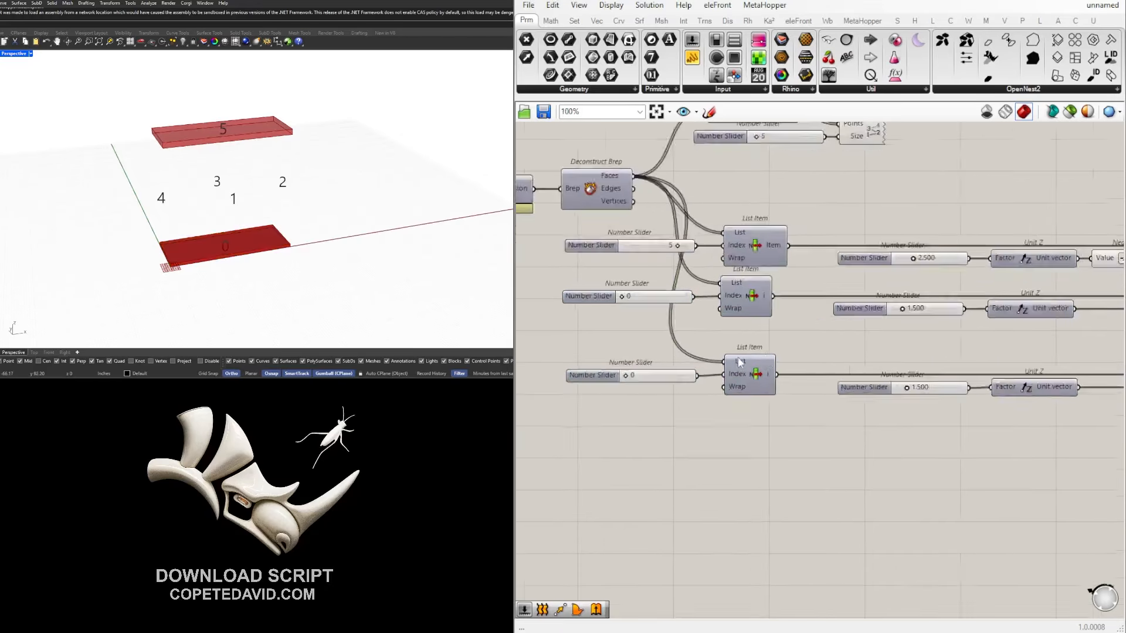
scroll(737, 359, "up", 4)
left_click_drag(603, 381, 698, 383)
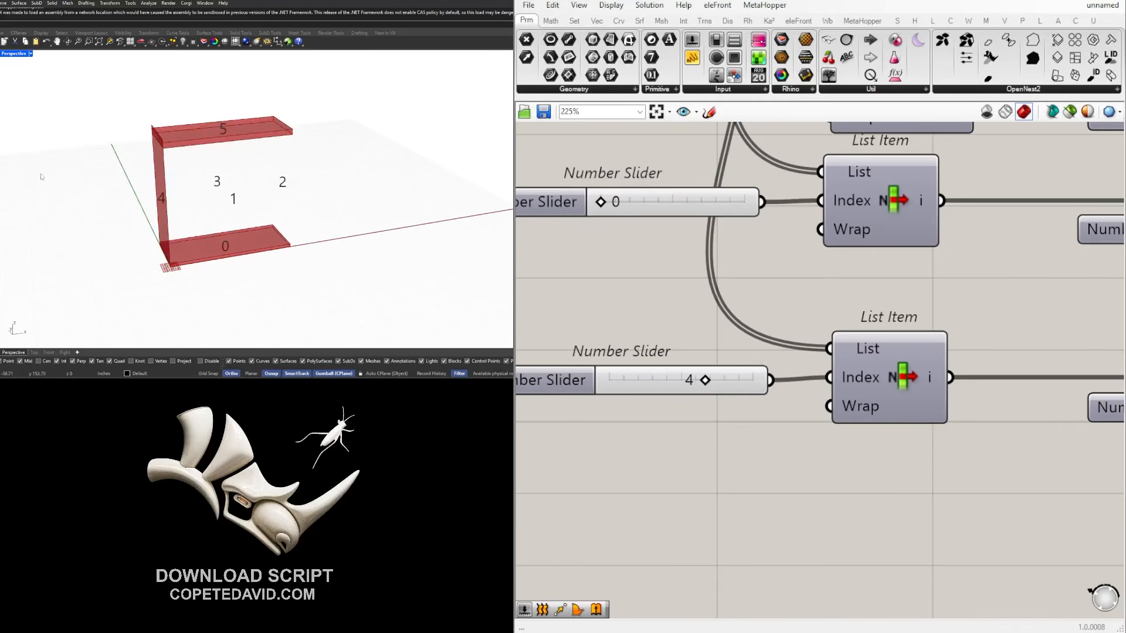
Add a Unit X vector component below the Unit Z of the face 4 branch.
scroll(821, 321, "down", 4)
right_click_drag(957, 361, 588, 346)
right_click_drag(743, 327, 780, 321)
left_click(807, 342)
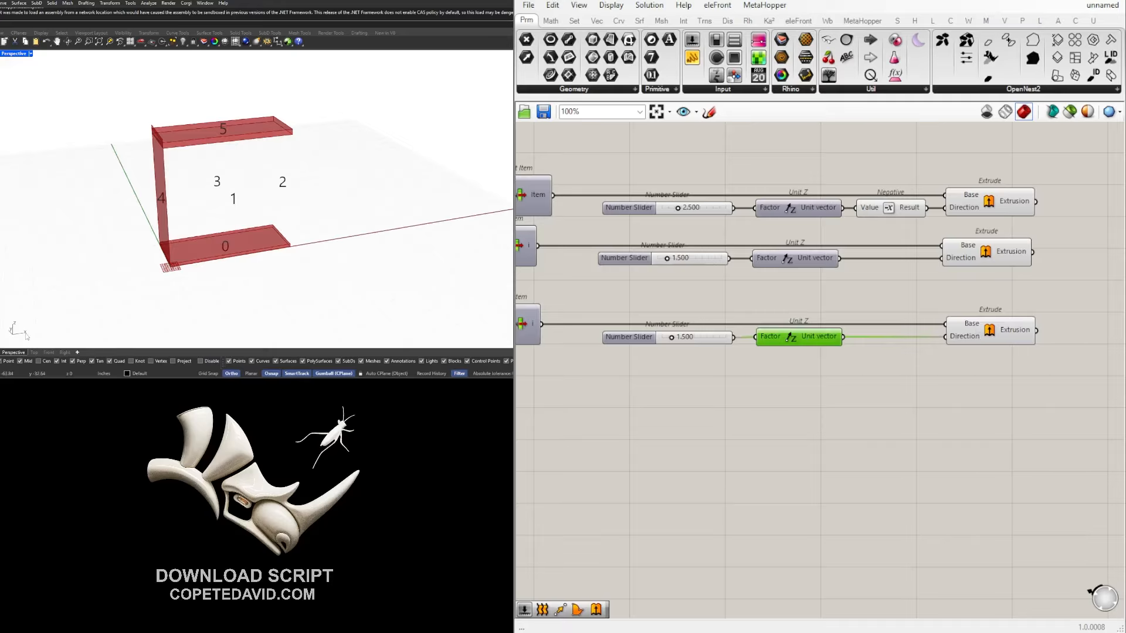
scroll(100, 311, "down", 2)
scroll(97, 310, "down", 2)
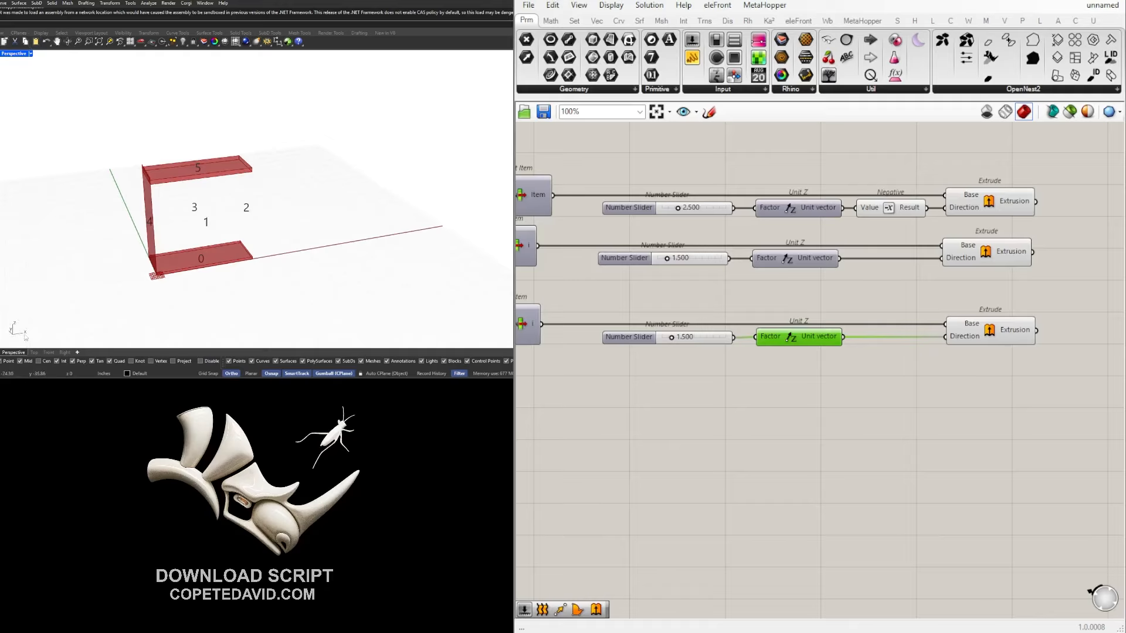
double_click(811, 375)
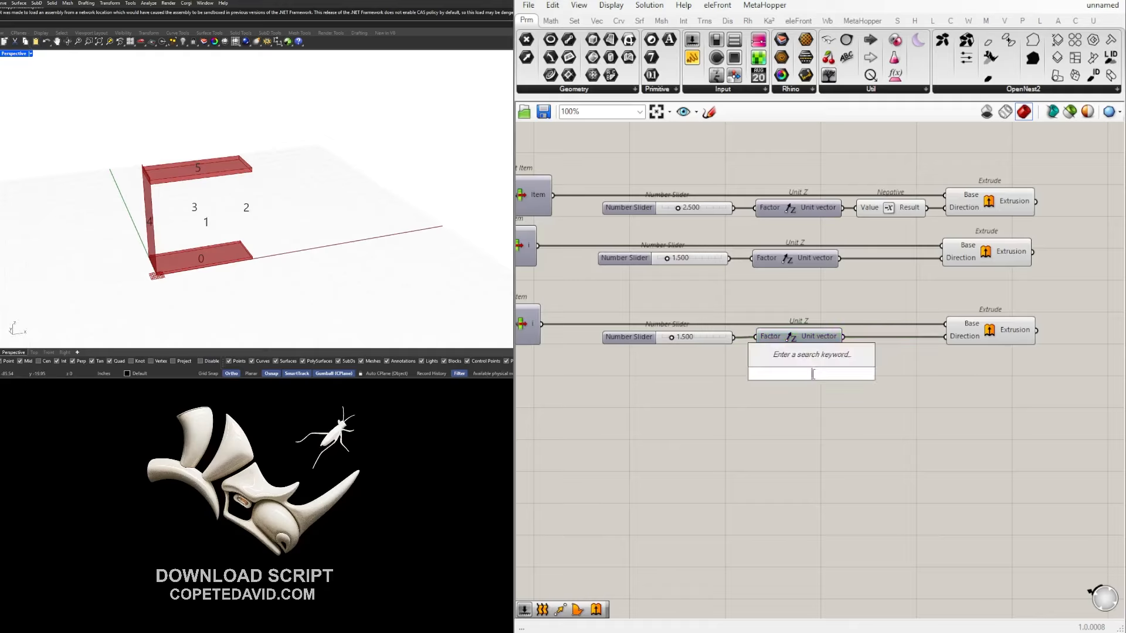
type("x")
left_click(804, 360)
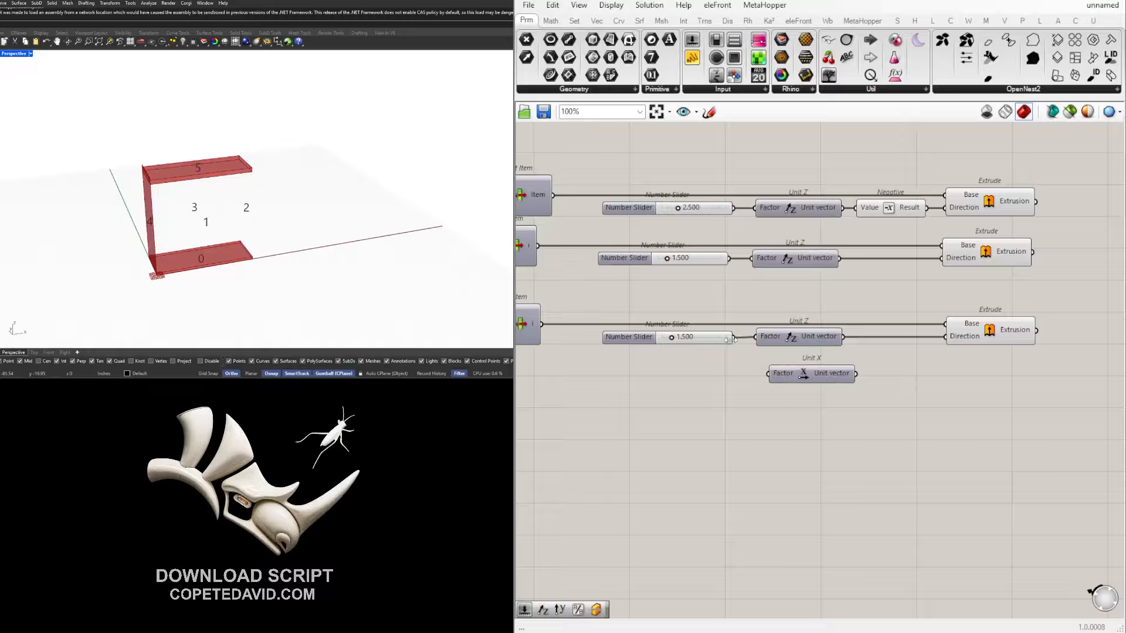
Replace the face 4 branch's Unit Z with the Unit X, wiring it between the 1.500 thickness slider and the Extrude direction.
left_click_drag(736, 340, 944, 336)
left_click(806, 343)
key("Delete")
left_click(998, 337)
scroll(147, 207, "up", 8)
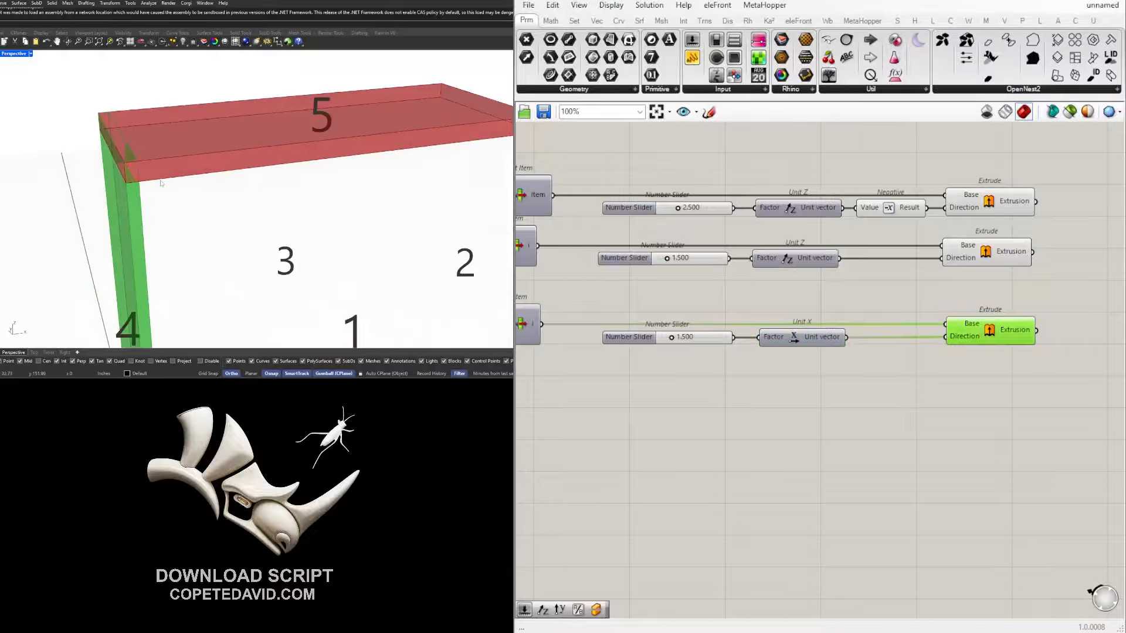
scroll(147, 207, "down", 4)
left_click_drag(988, 332, 971, 333)
left_click(1017, 406)
scroll(1018, 407, "down", 3)
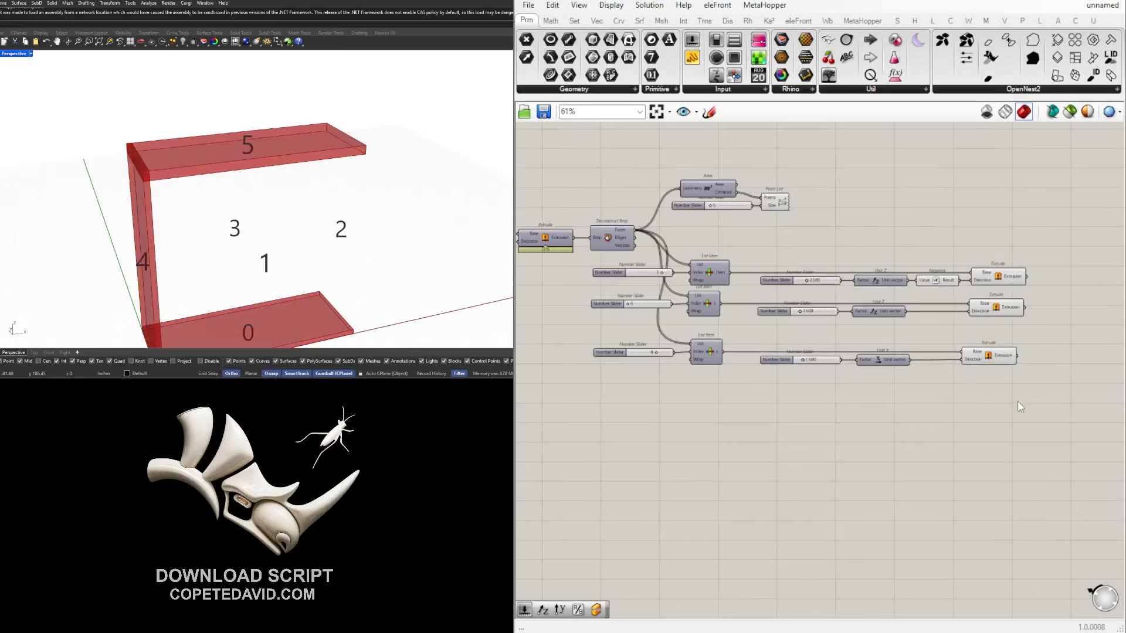
Duplicate the whole face 4 branch directly below itself and set the copy's face index to 2.
scroll(1035, 405, "up", 1)
left_click_drag(1014, 402, 575, 330)
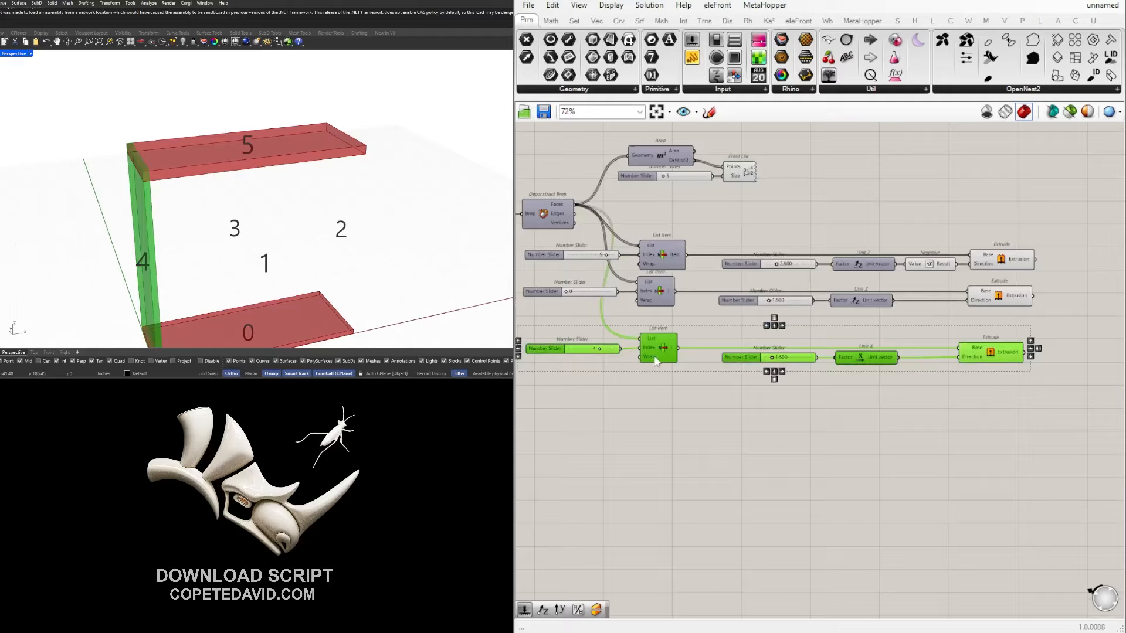
left_click_drag(663, 356, 665, 398, "alt")
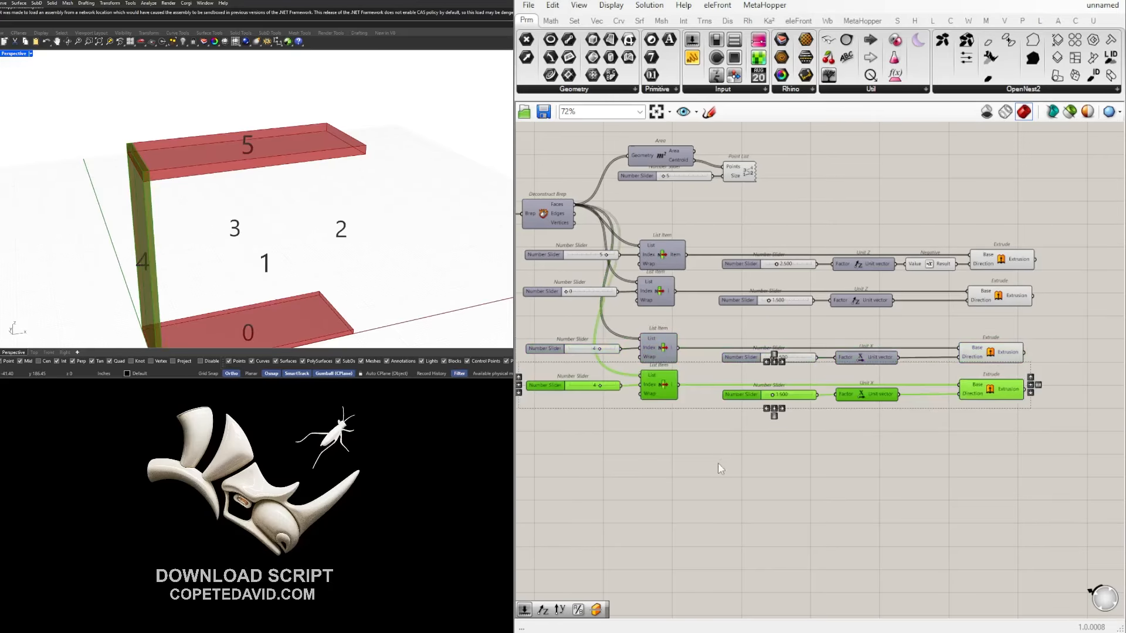
left_click(718, 462)
scroll(589, 397, "up", 4)
double_click(602, 372)
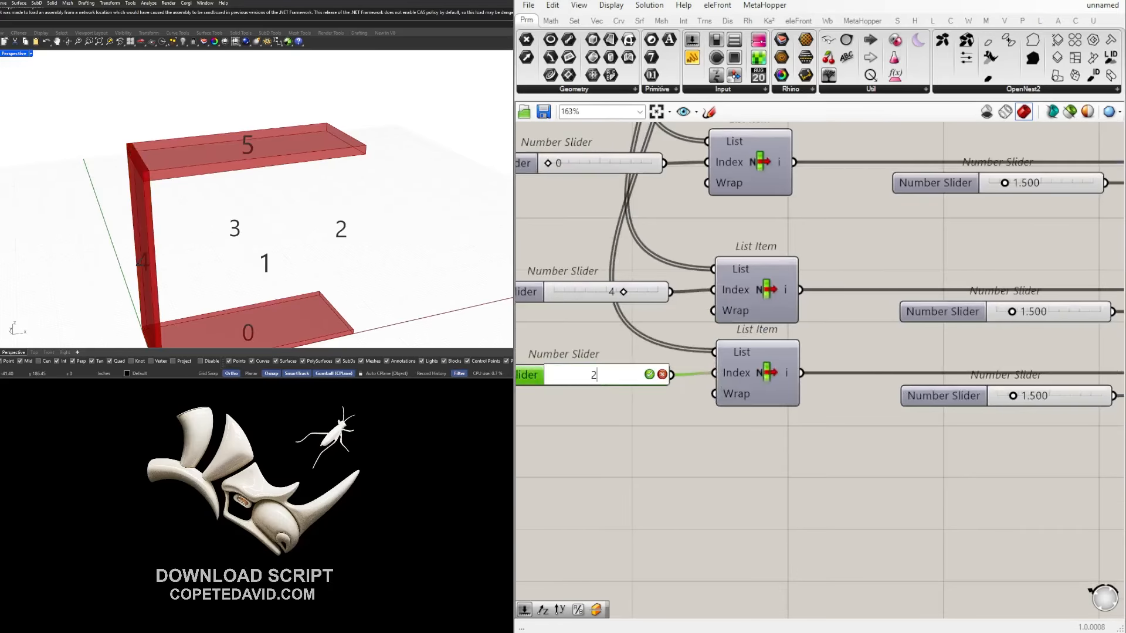
key("Return")
Add a Negative component below the face 2 branch, between its Unit X and Extrude.
scroll(671, 392, "down", 4)
right_click_drag(906, 448, 731, 434)
scroll(888, 385, "up", 3)
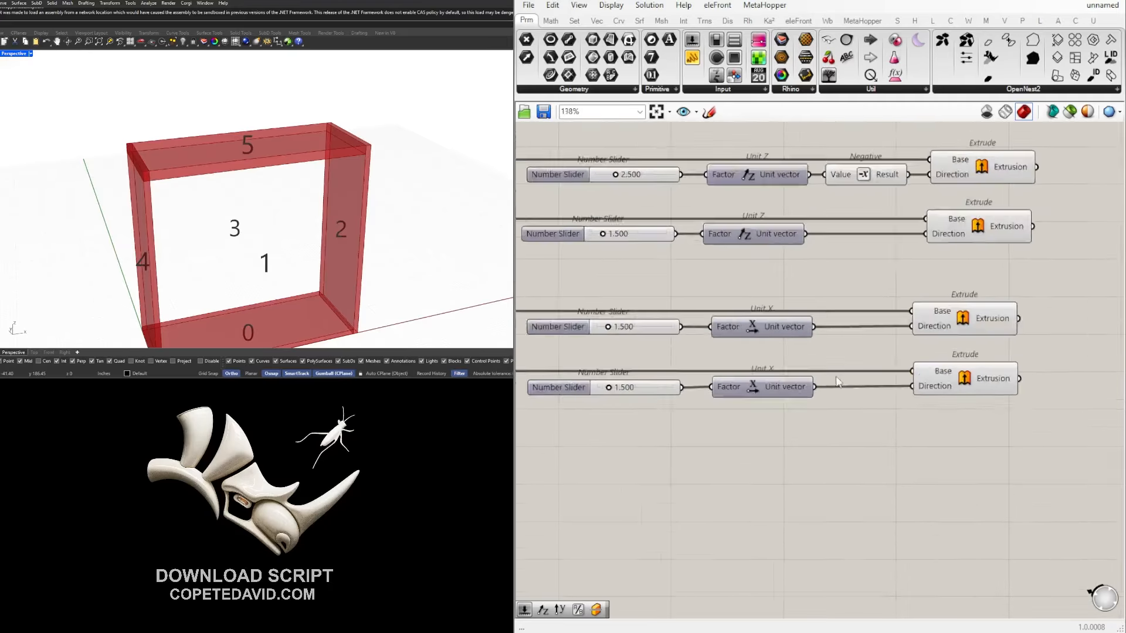
double_click(849, 411)
right_click_drag(321, 206, 388, 154)
double_click(850, 437)
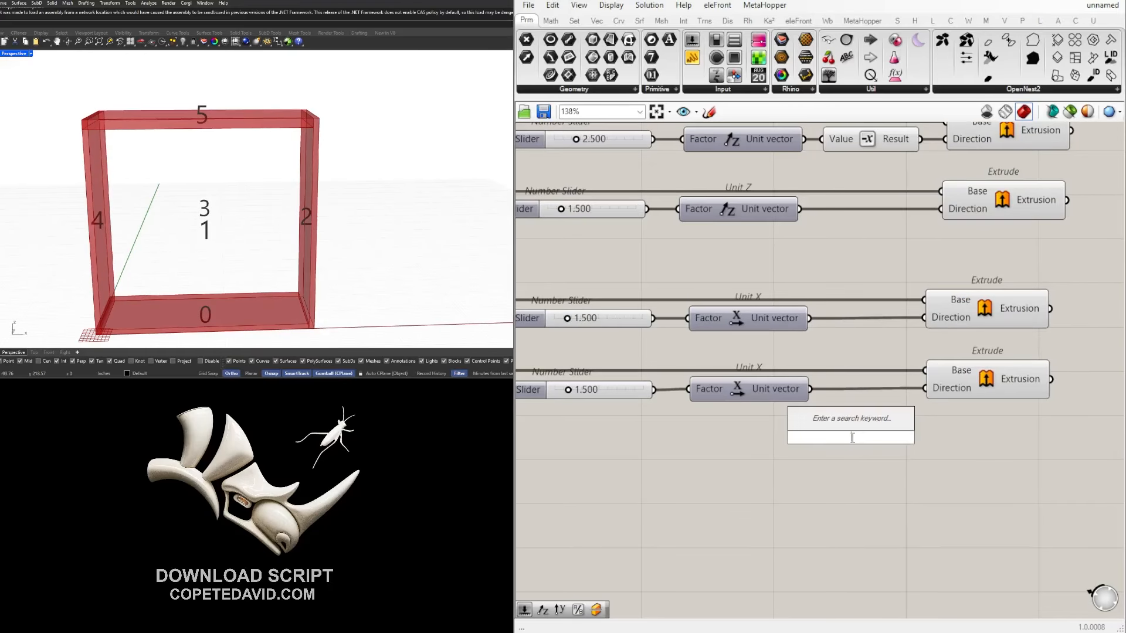
type("neg")
key("Return")
scroll(846, 423, "down", 5)
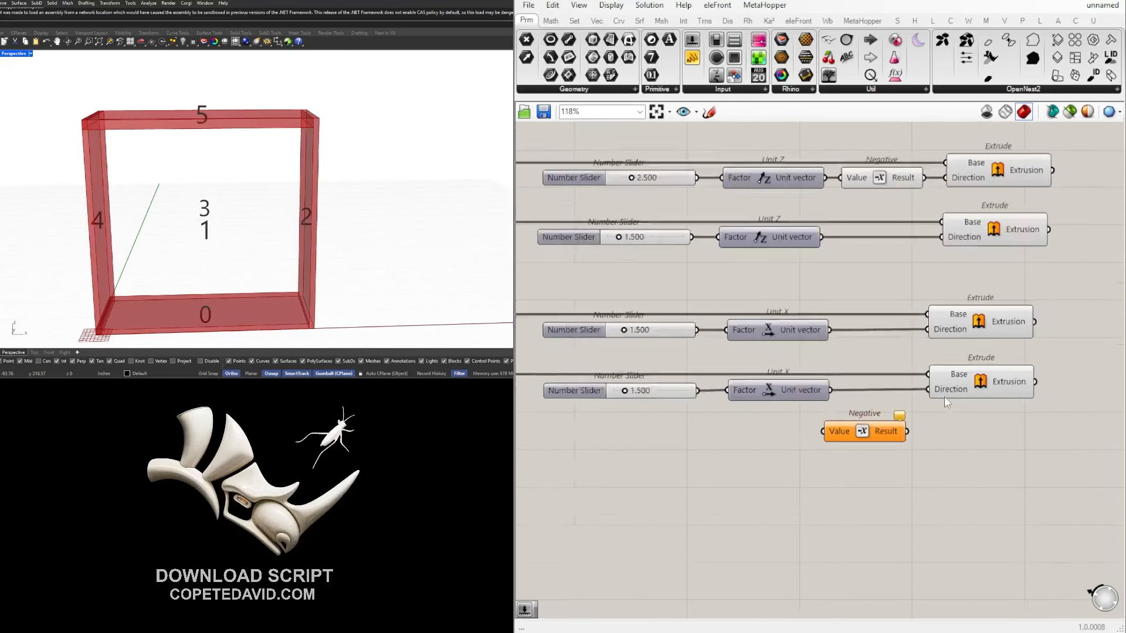
Align the four Extrude components in one vertical column and shift them slightly away from the vector components.
left_click_drag(905, 410, 825, 197)
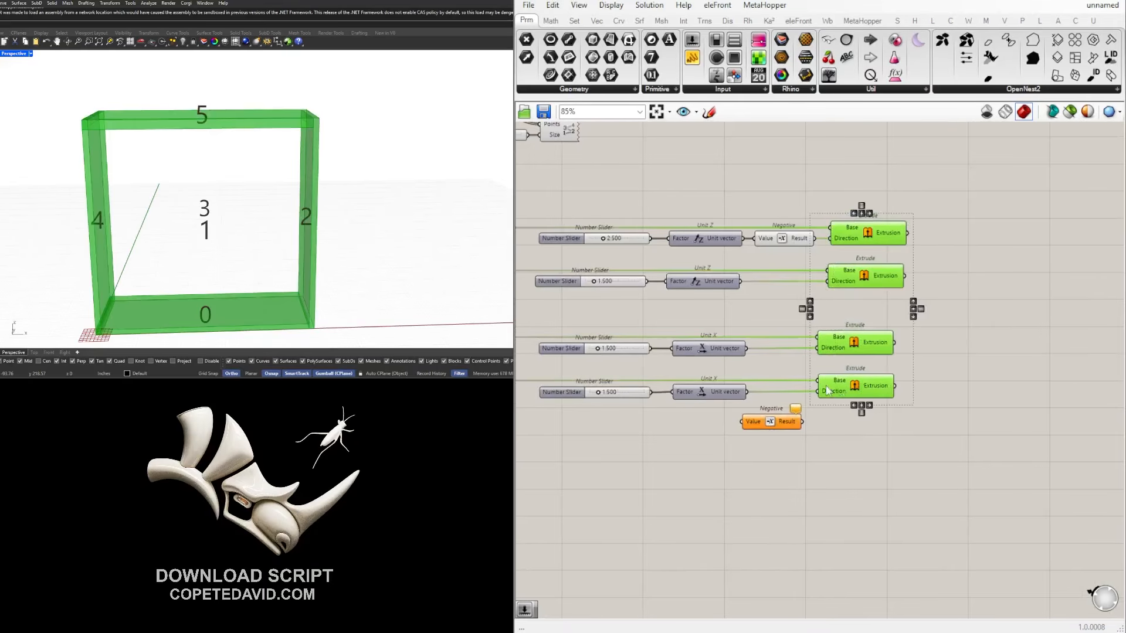
left_click(870, 406)
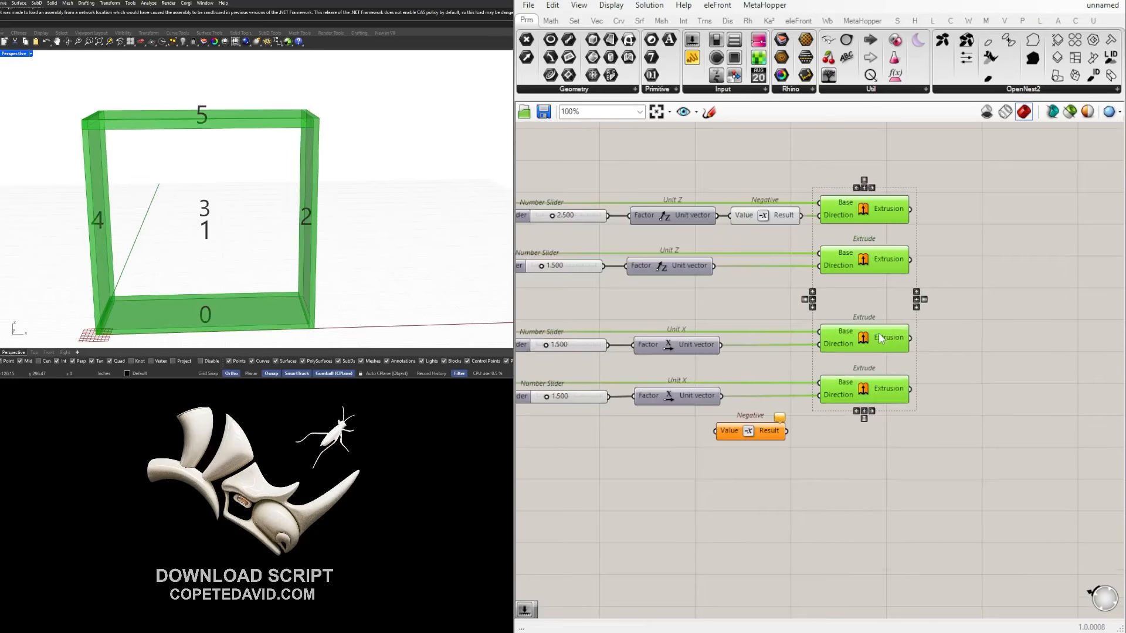
left_click_drag(856, 399, 871, 399)
left_click(807, 419)
Insert the Negative between the face 2 branch's Unit X and its Extrude direction to reverse the extrusion.
scroll(821, 411, "up", 5)
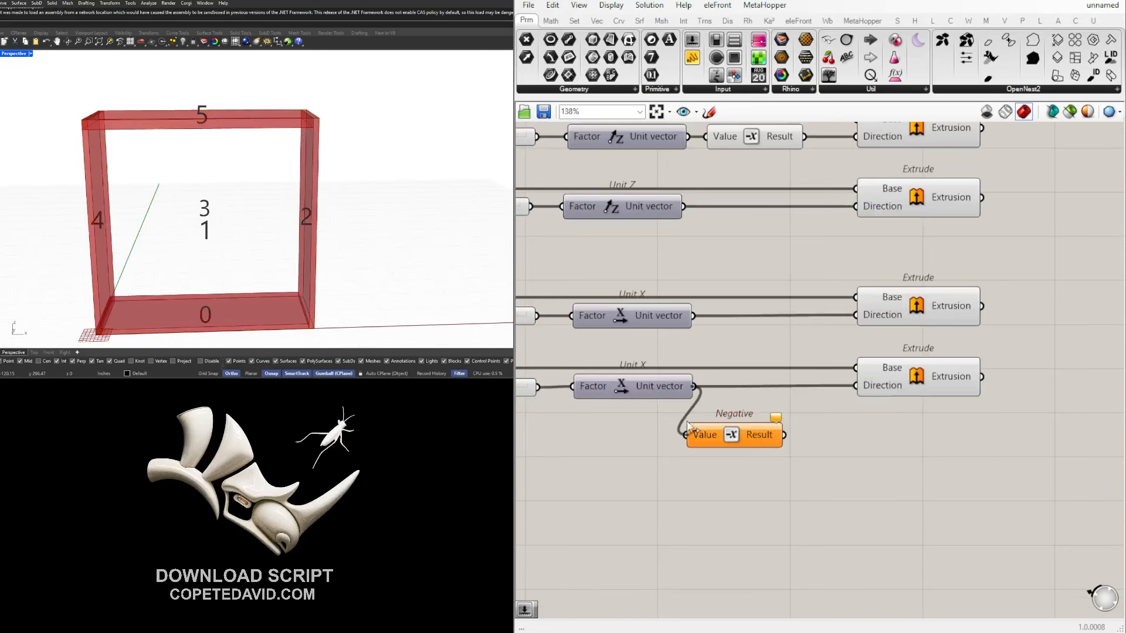
left_click_drag(737, 445, 766, 396)
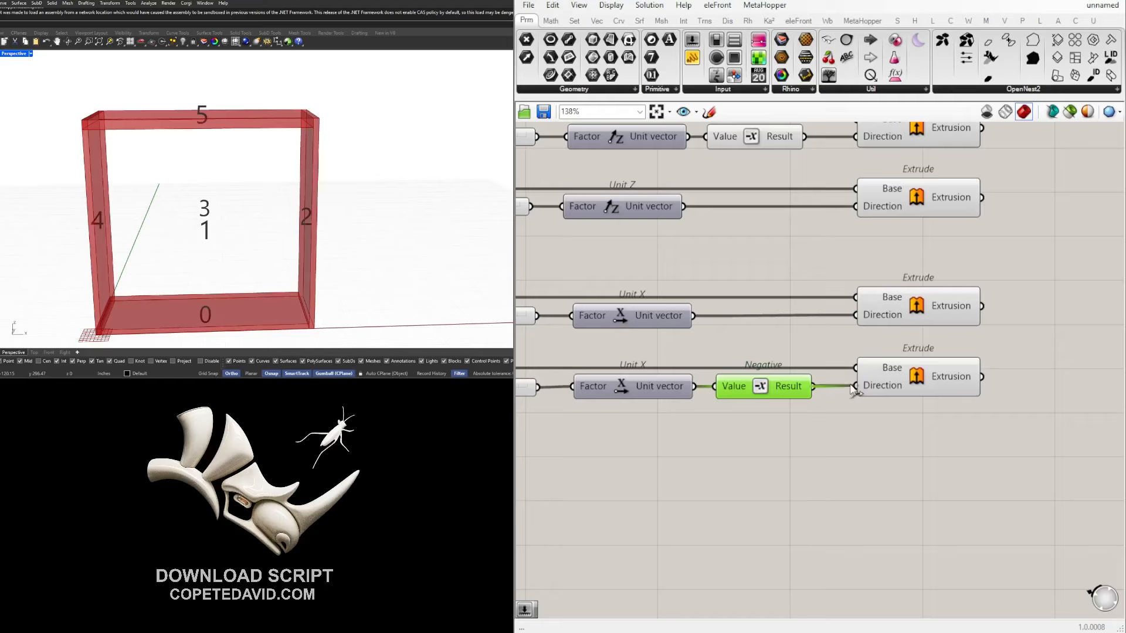
left_click(920, 386)
scroll(919, 399, "down", 3)
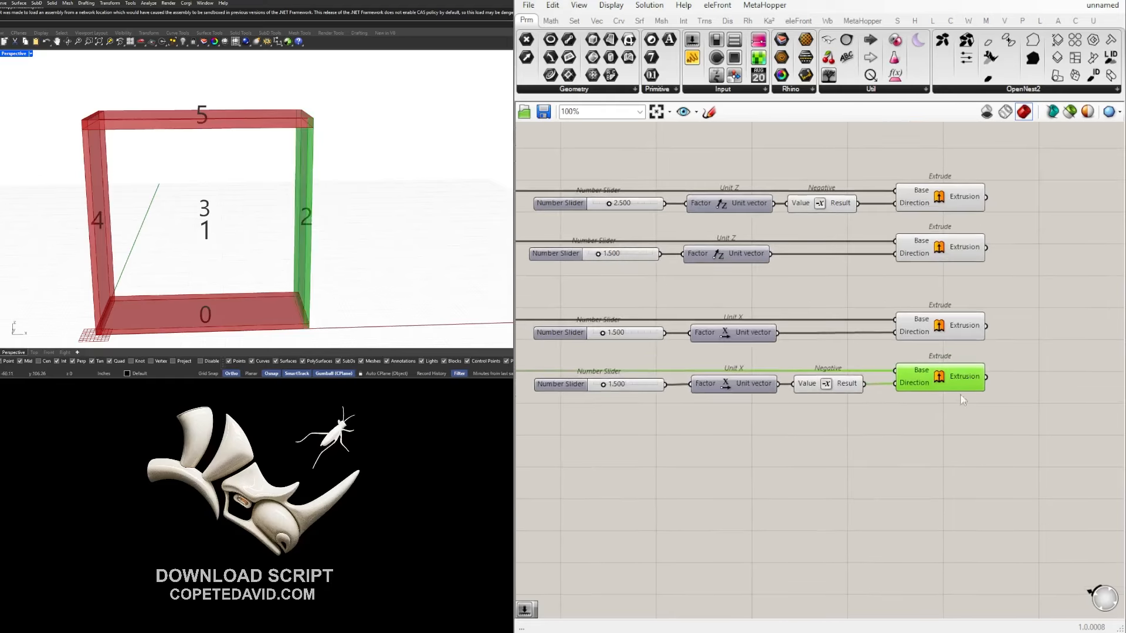
left_click(921, 410)
Examine the overlapping panel corners, highlighting the side extrusions and the top and bottom extrusions in turn.
right_click_drag(144, 193, 203, 222)
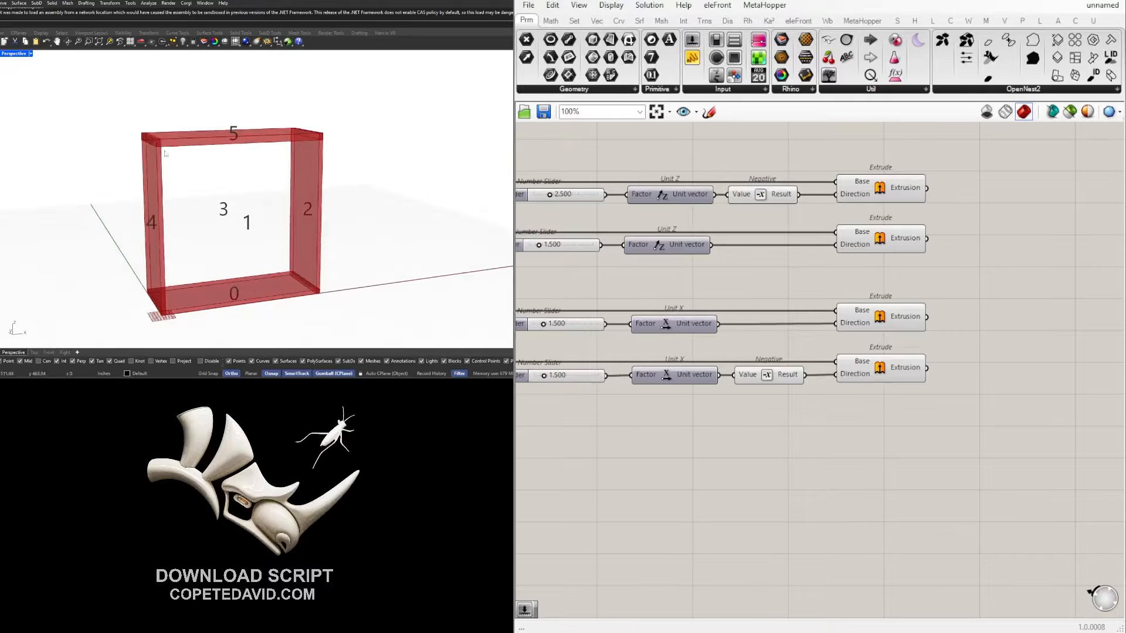
right_click_drag(165, 154, 158, 157)
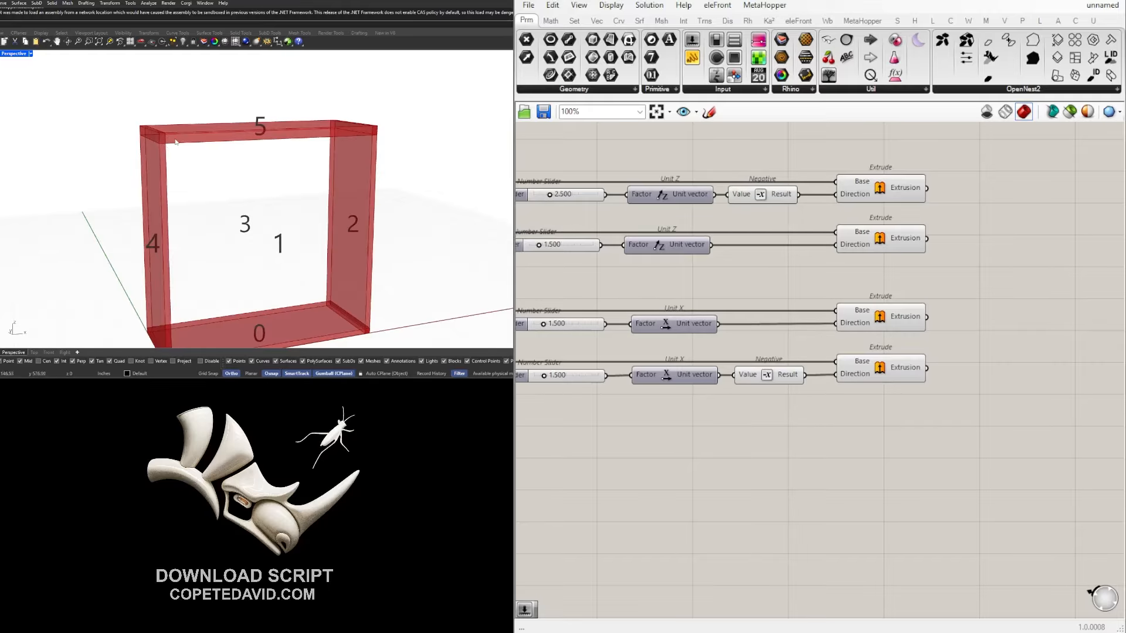
right_click_drag(994, 246, 909, 269)
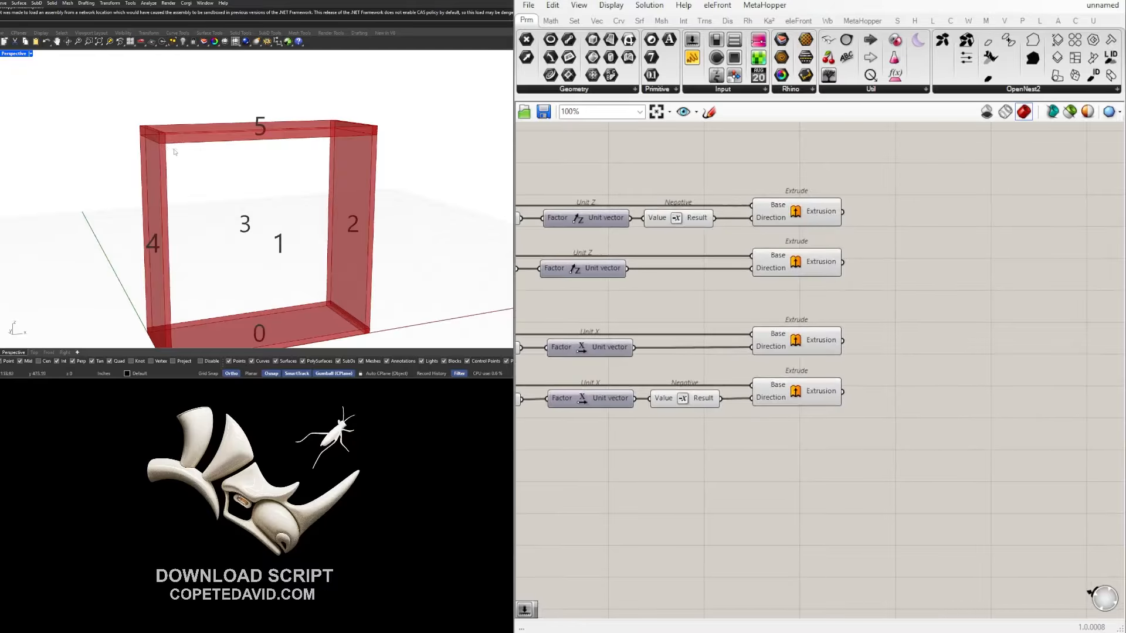
left_click(815, 344)
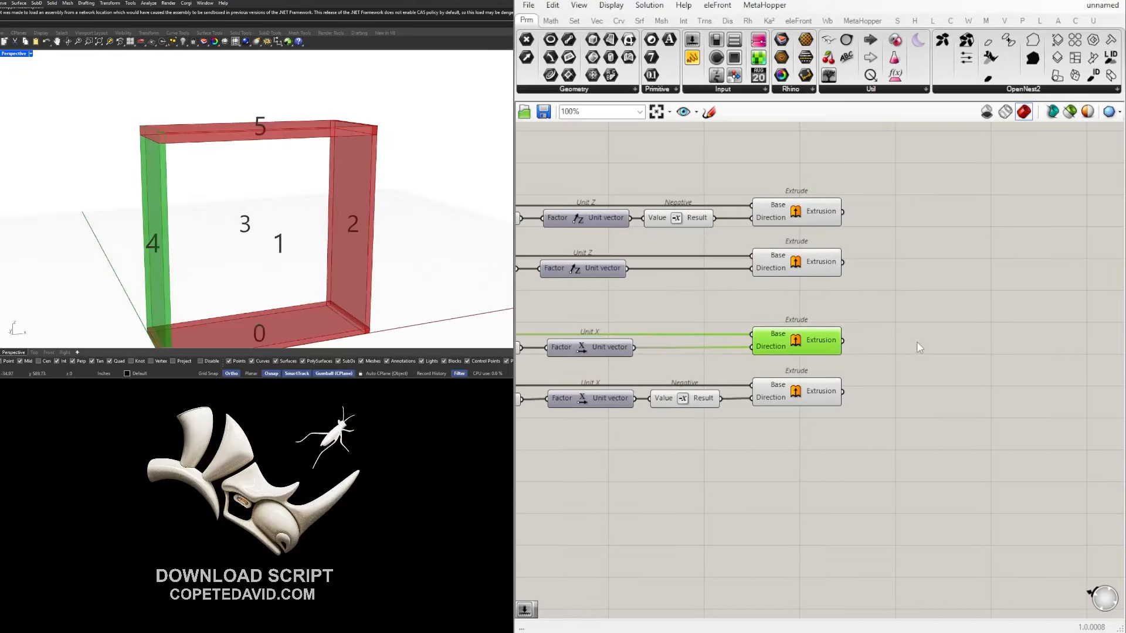
left_click(812, 398, "shift")
left_click(809, 256)
left_click(802, 220, "shift")
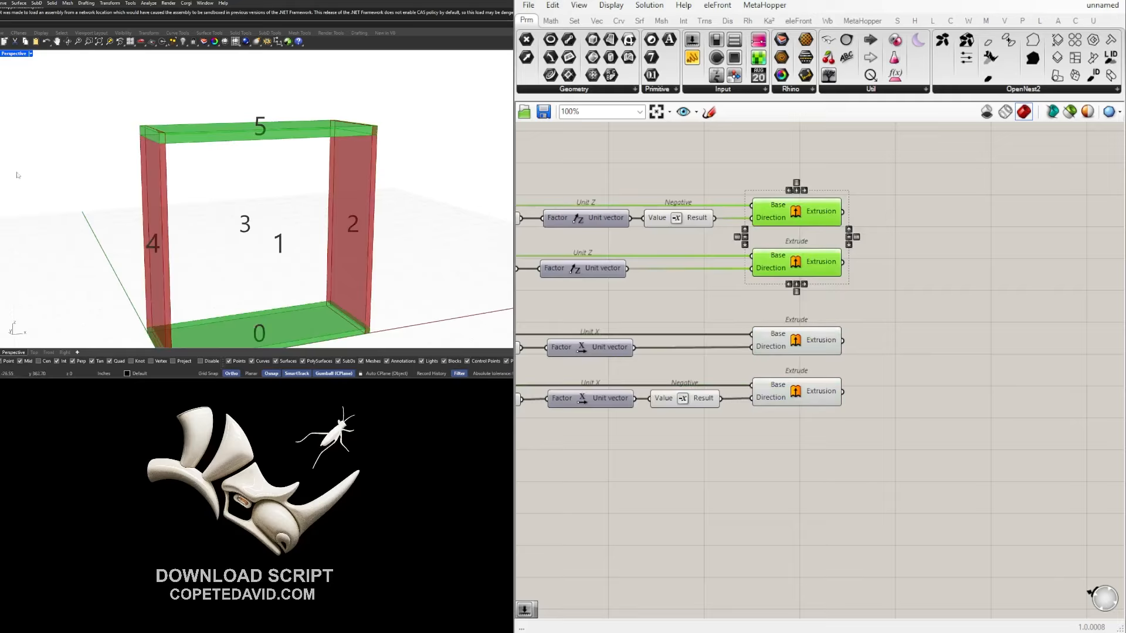
left_click_drag(409, 196, 143, 192)
left_click(809, 346)
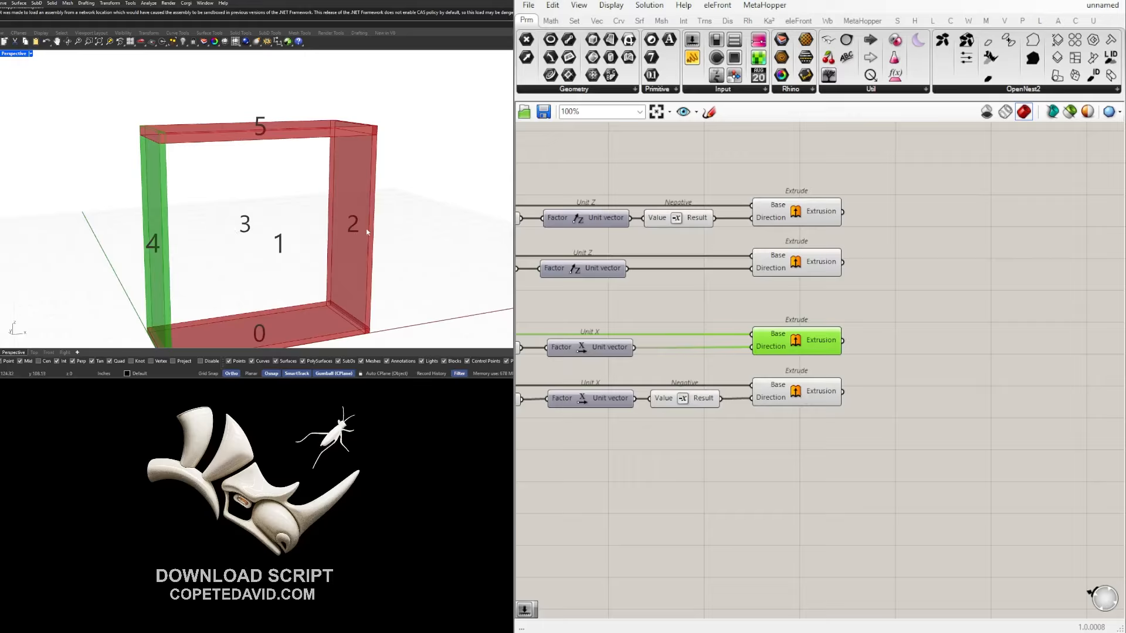
Add a Solid Difference component beside the Extrude column, level with the face 4 extrusion.
double_click(947, 368)
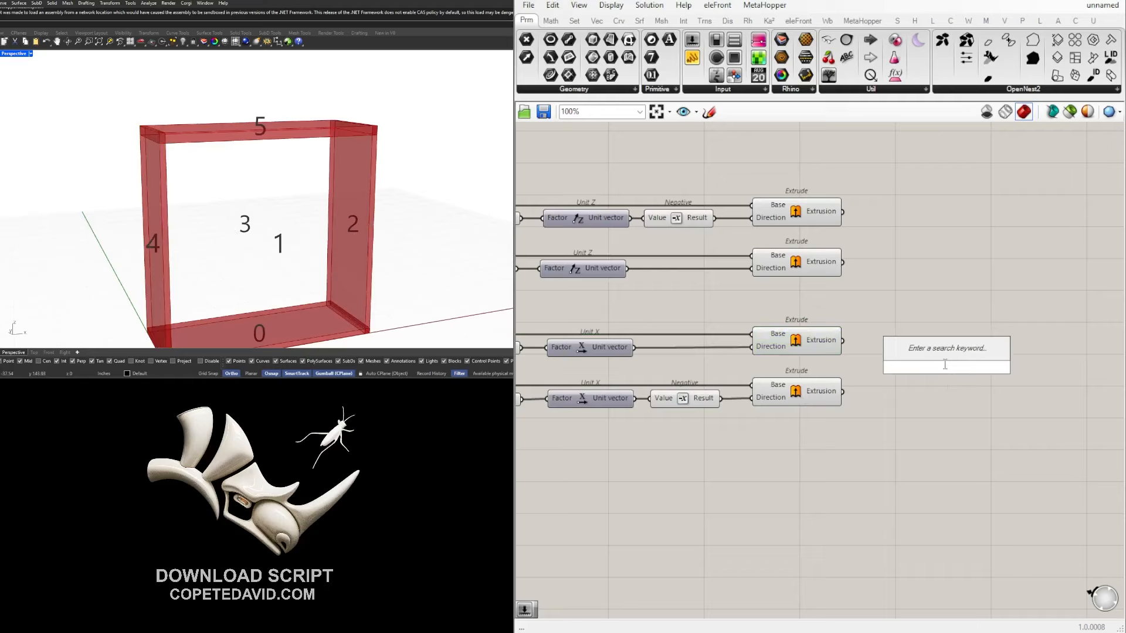
type("DIF")
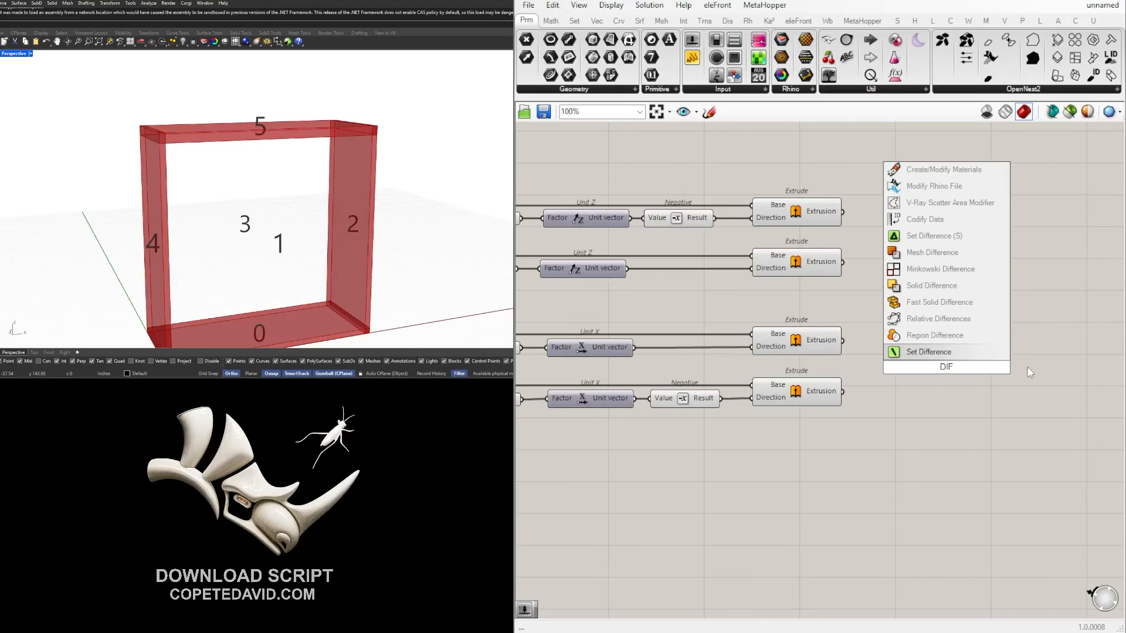
left_click(932, 286)
right_click_drag(1084, 383, 1061, 391)
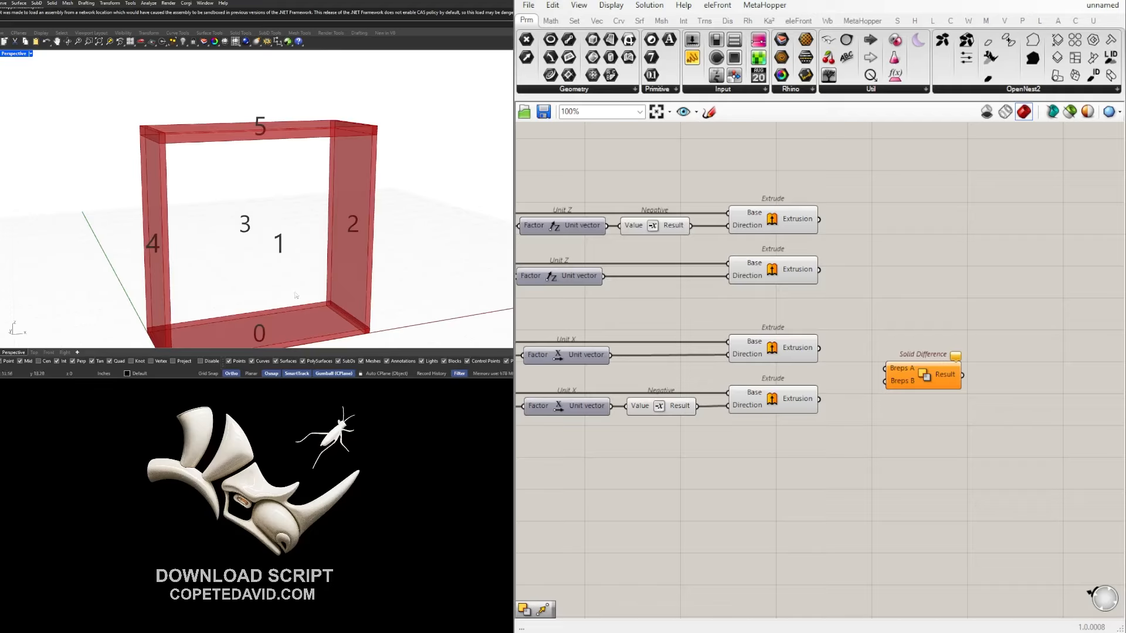
left_click_drag(923, 378, 971, 352)
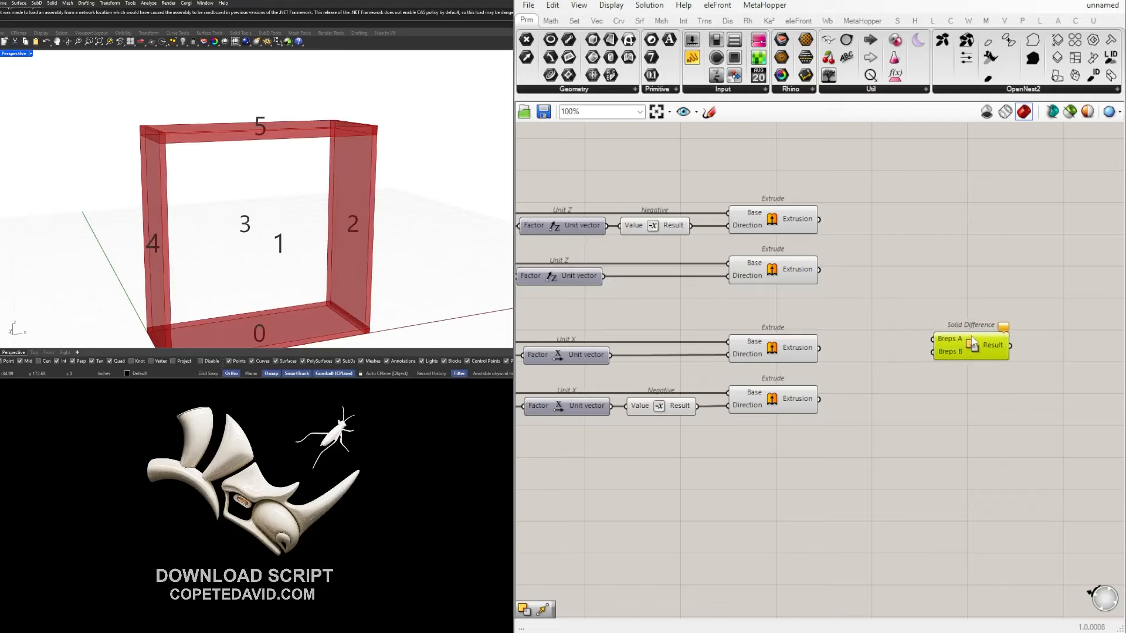
Feed the face 4 extrusion into the Solid Difference's Breps A and both the face 5 and face 0 extrusions into Breps B.
left_click(804, 343)
left_click_drag(818, 348, 932, 342)
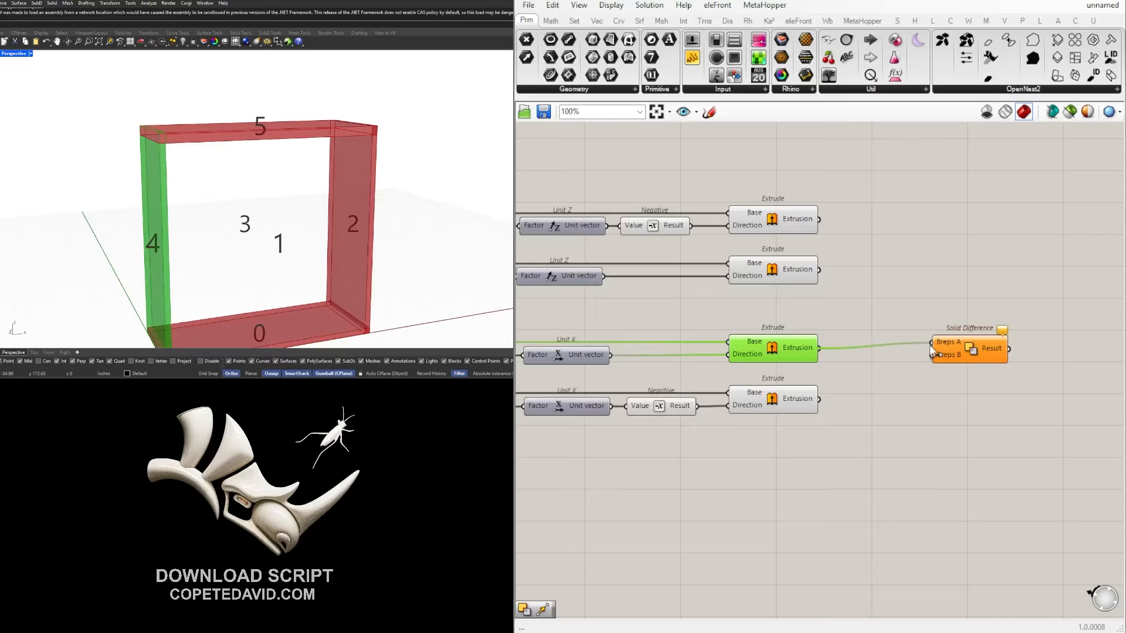
left_click(938, 352)
left_click_drag(939, 352, 951, 332)
left_click_drag(819, 220, 944, 335)
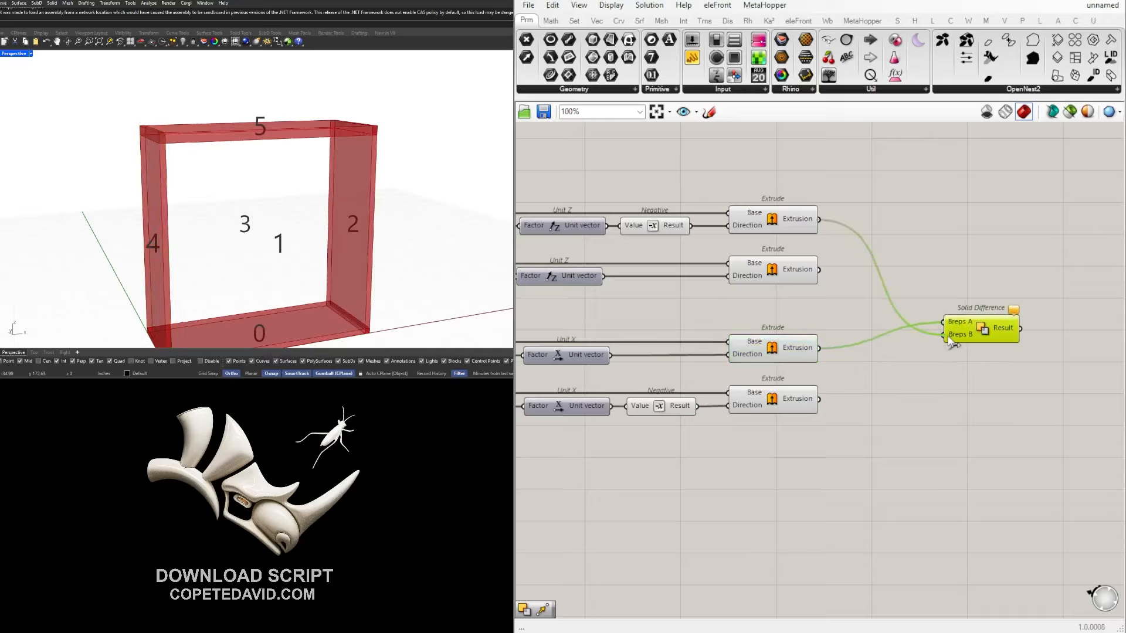
left_click_drag(819, 269, 945, 335, "shift")
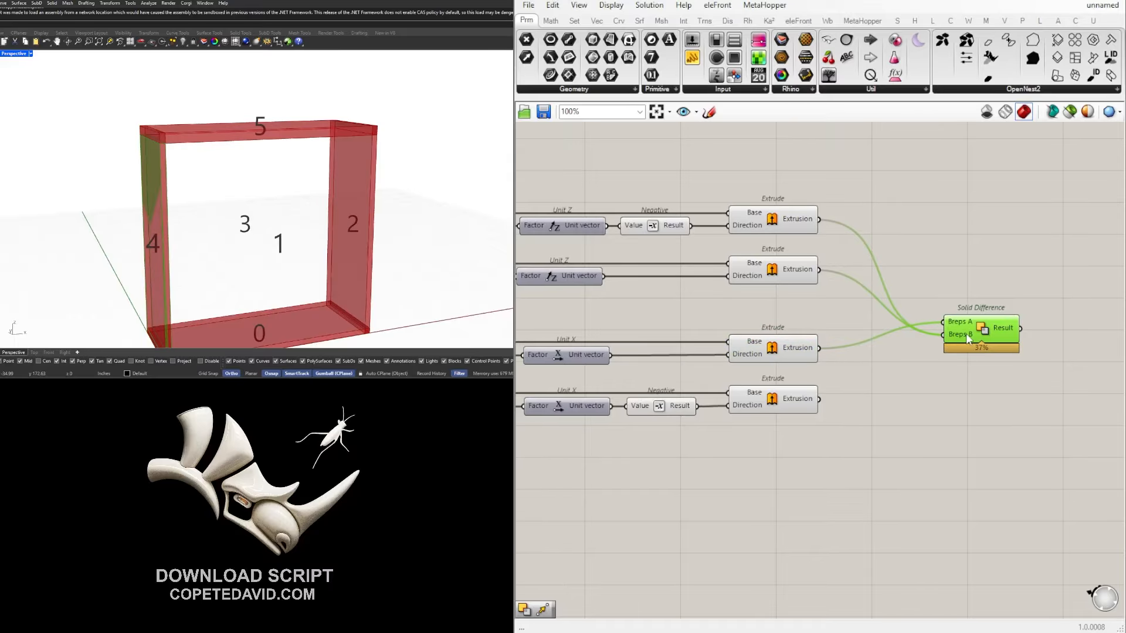
Inspect the trimmed bottom corner of the face 4 panel and hide the preview of its original Extrude.
scroll(283, 263, "down", 4)
right_click_drag(226, 311, 257, 242, "shift")
scroll(257, 242, "up", 10)
scroll(954, 336, "down", 4)
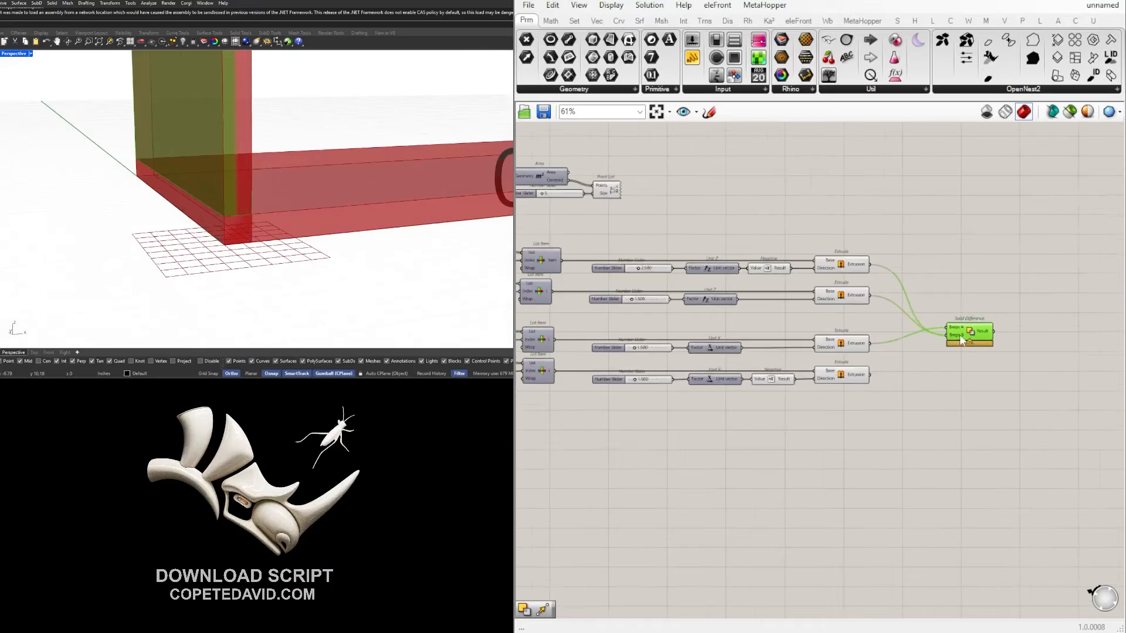
scroll(962, 340, "up", 3)
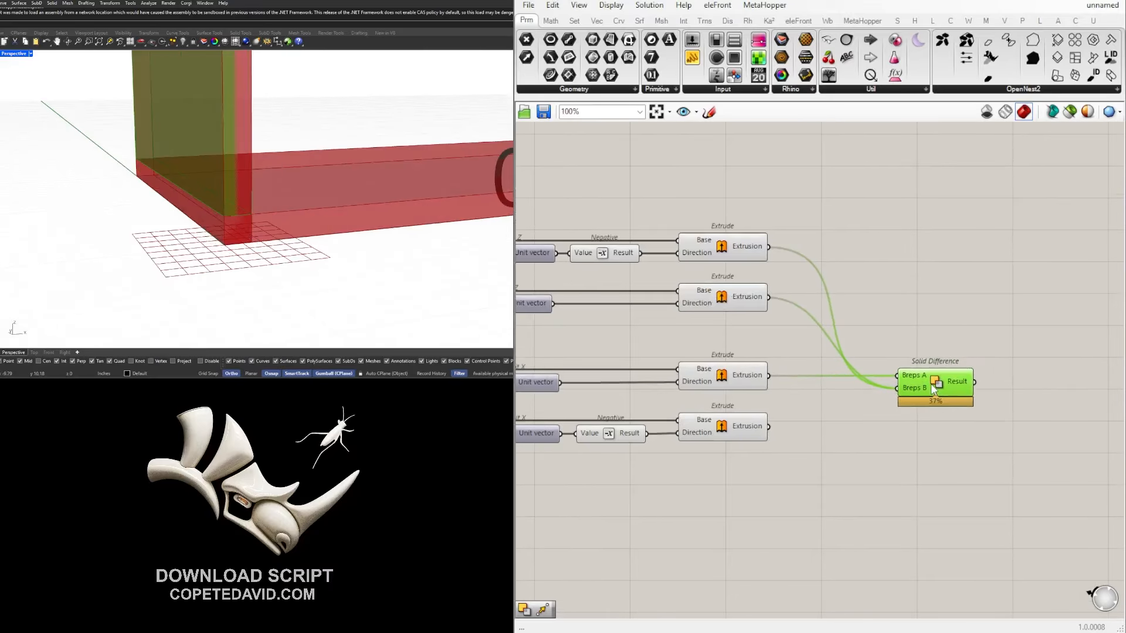
left_click(729, 377)
middle_click(726, 374)
left_click(761, 335)
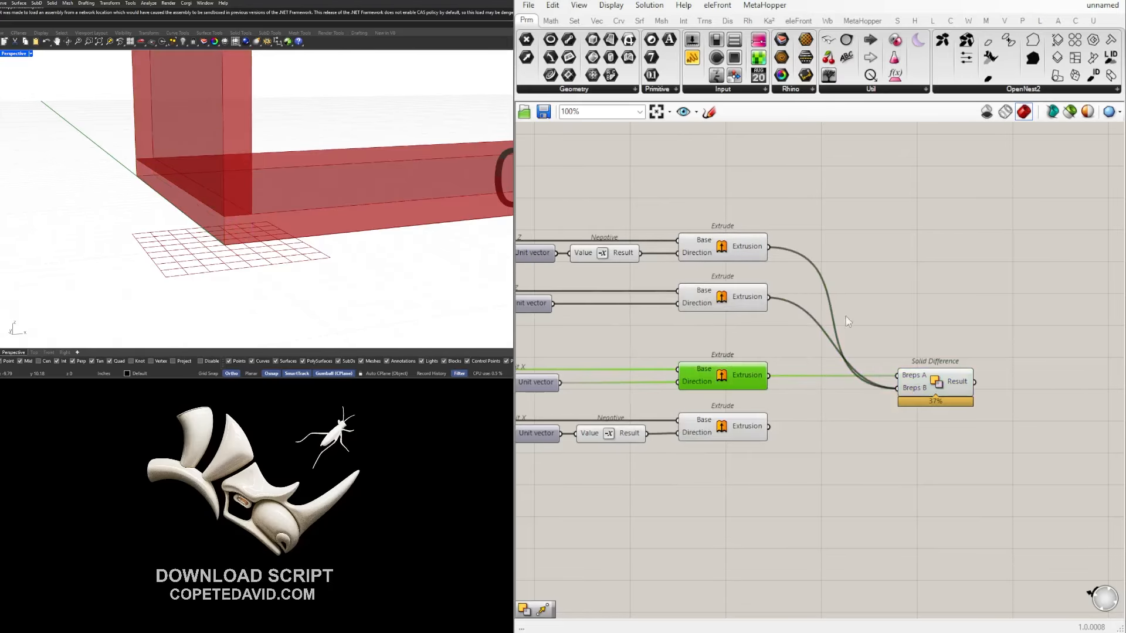
left_click(846, 316)
Duplicate the Solid Difference component, with its input wires, directly below itself.
scroll(239, 176, "down", 6)
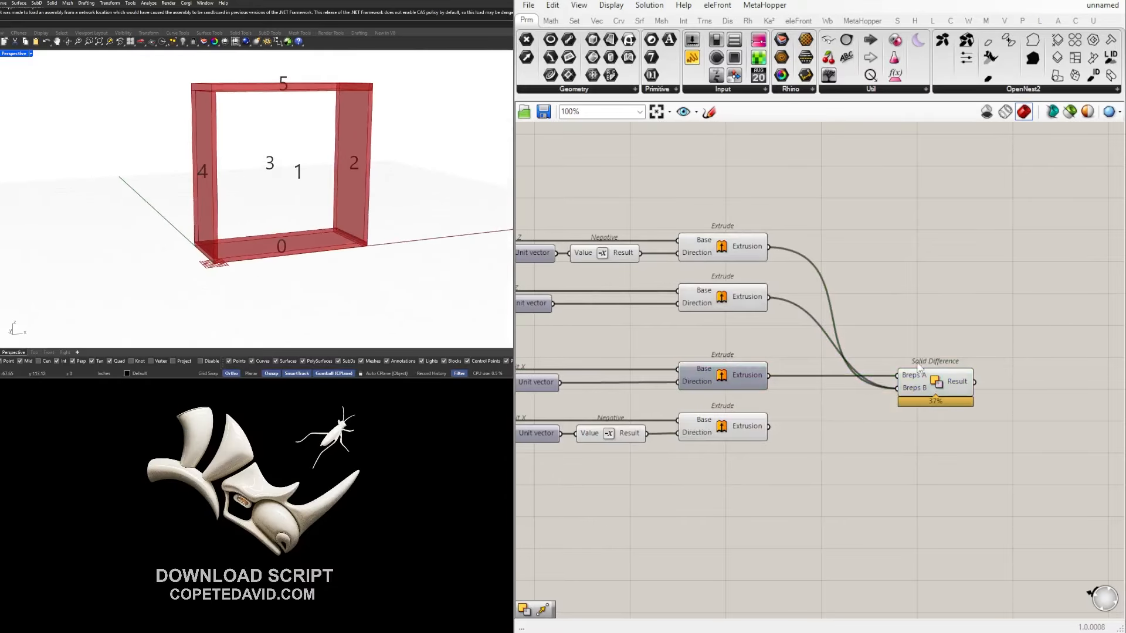
scroll(934, 371, "up", 2)
left_click_drag(946, 393, 947, 451, "alt")
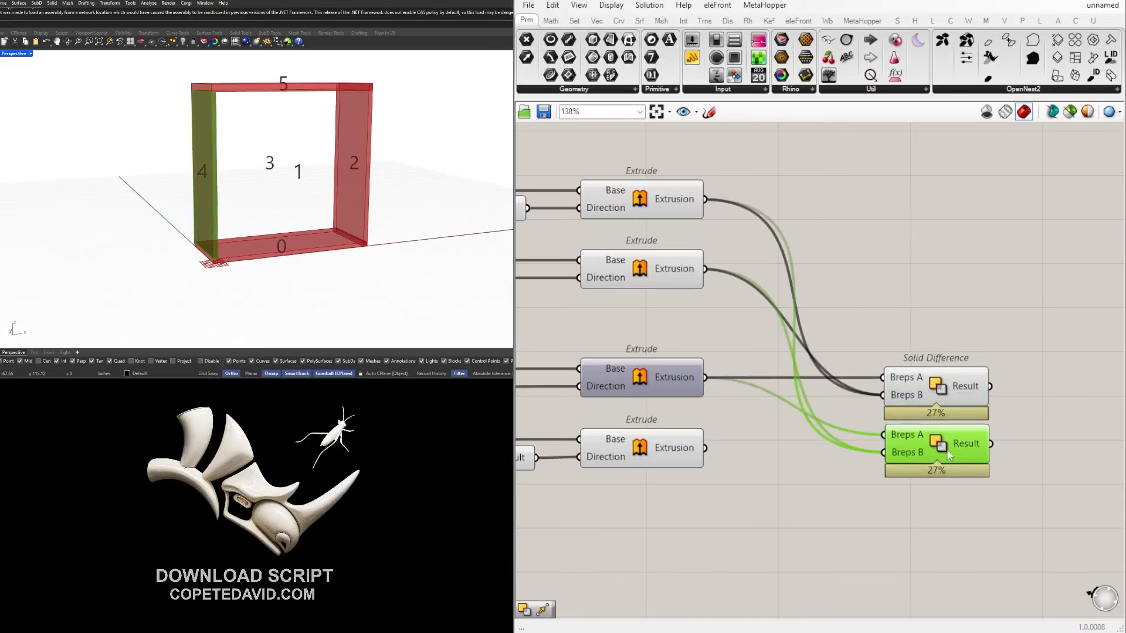
Align the two Solid Difference components with the side panel extrusions and feed the face 2 extrusion into the copy's Breps A.
left_click_drag(1007, 488, 965, 393)
left_click(978, 322)
left_click_drag(706, 448, 929, 435)
left_click(967, 449)
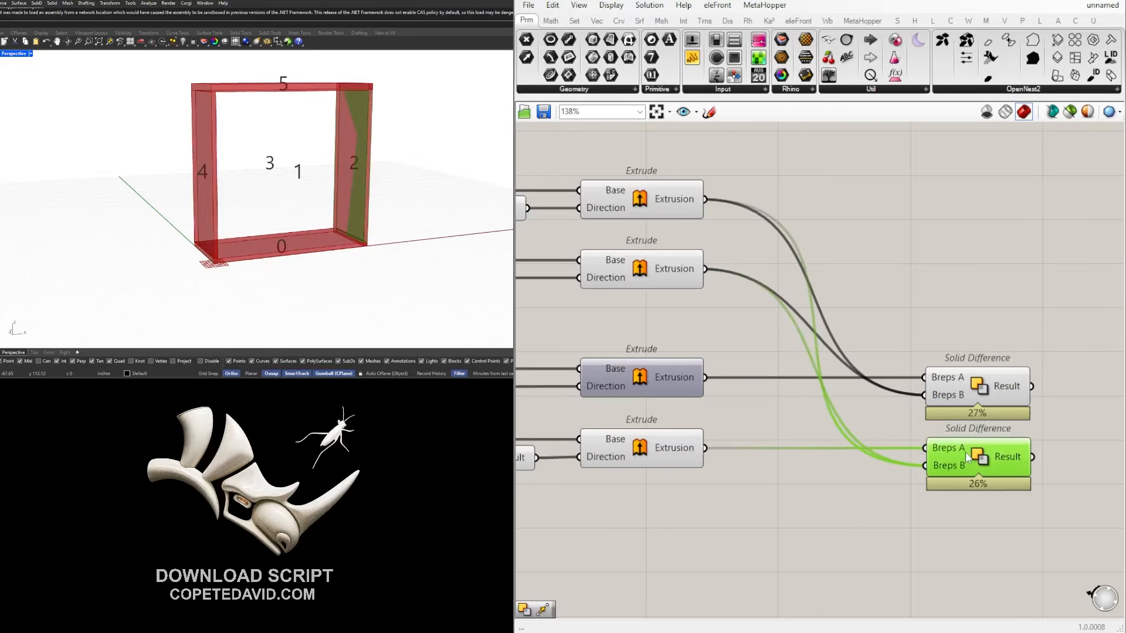
Hide the preview of the face 2 panel's original Extrude component.
left_click(978, 267)
scroll(913, 366, "down", 3)
right_click_drag(860, 402, 932, 392)
left_click_drag(915, 459, 770, 330)
middle_click(770, 329)
left_click(810, 302)
left_click(1107, 280)
Examine the frame from several angles and review the extrusion chains feeding the two Solid Differences.
mouse_move(345, 159)
right_mouse_down()
mouse_move(343, 201)
mouse_move(349, 181)
right_mouse_up()
scroll(1029, 309, "down", 2)
right_click_drag(864, 340, 852, 393)
scroll(1021, 341, "down", 1)
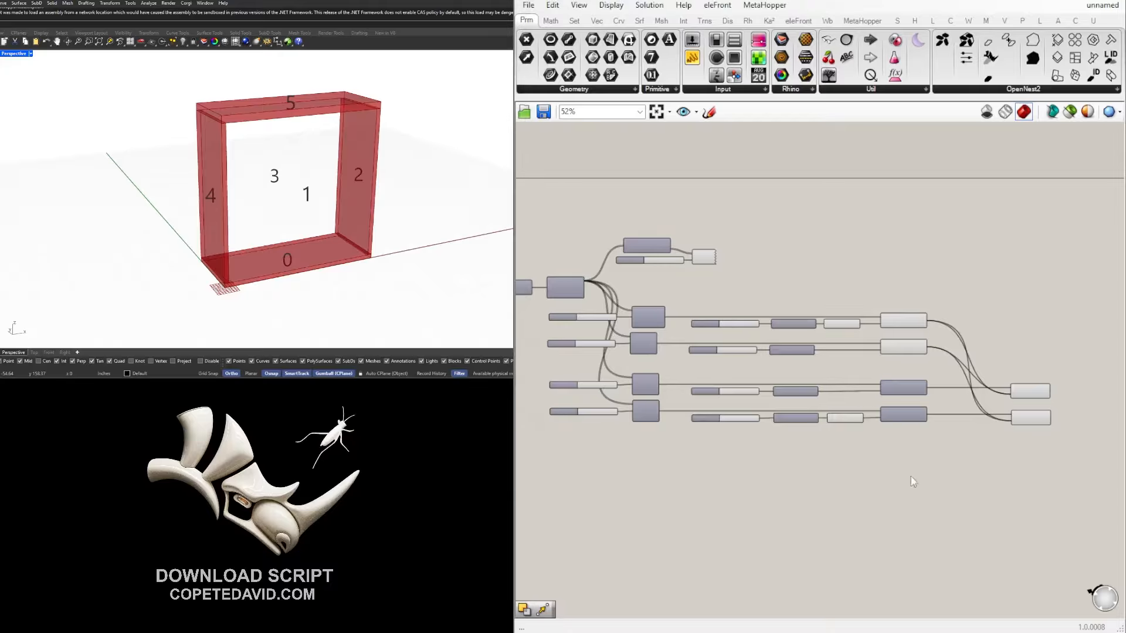
scroll(974, 381, "up", 2)
scroll(281, 171, "up", 3)
scroll(281, 170, "down", 4)
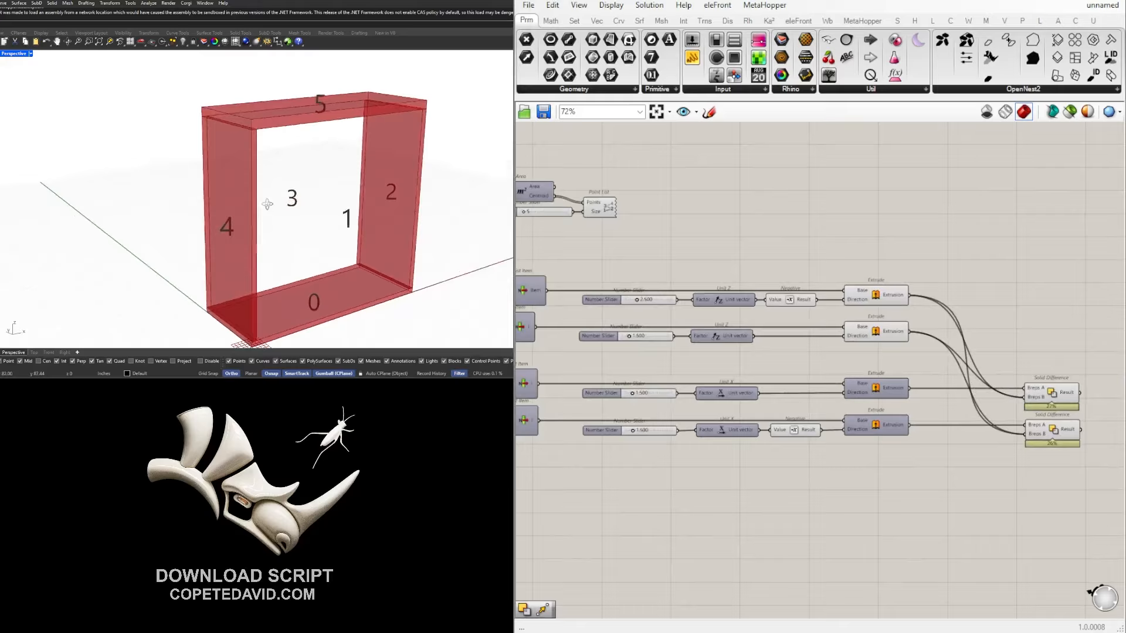
scroll(810, 381, "down", 2)
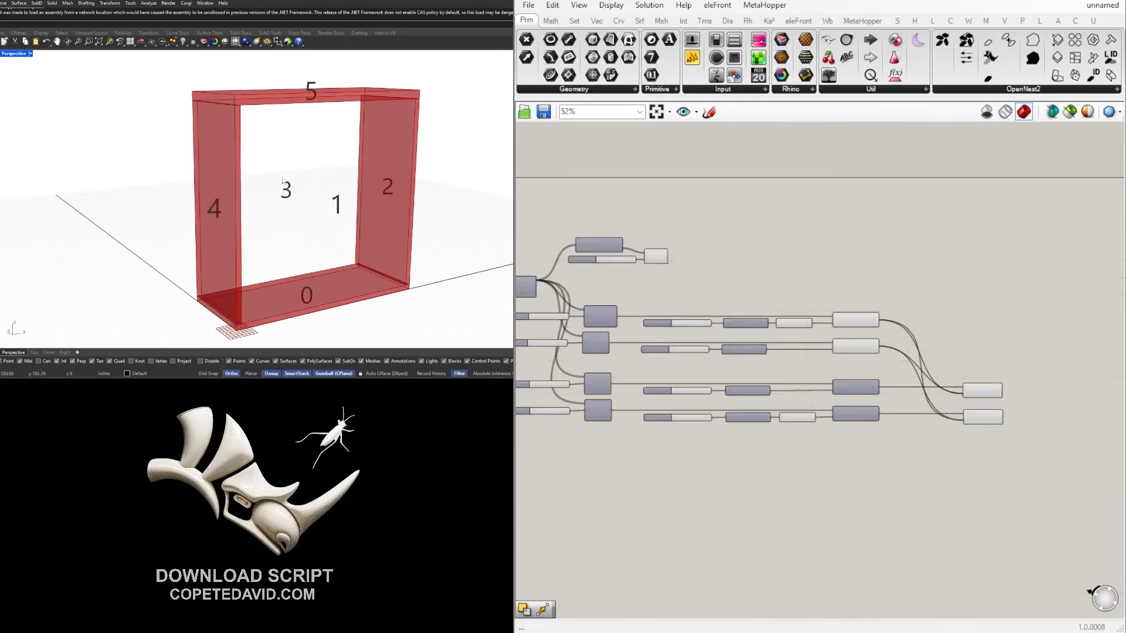
right_click_drag(381, 197, 330, 184)
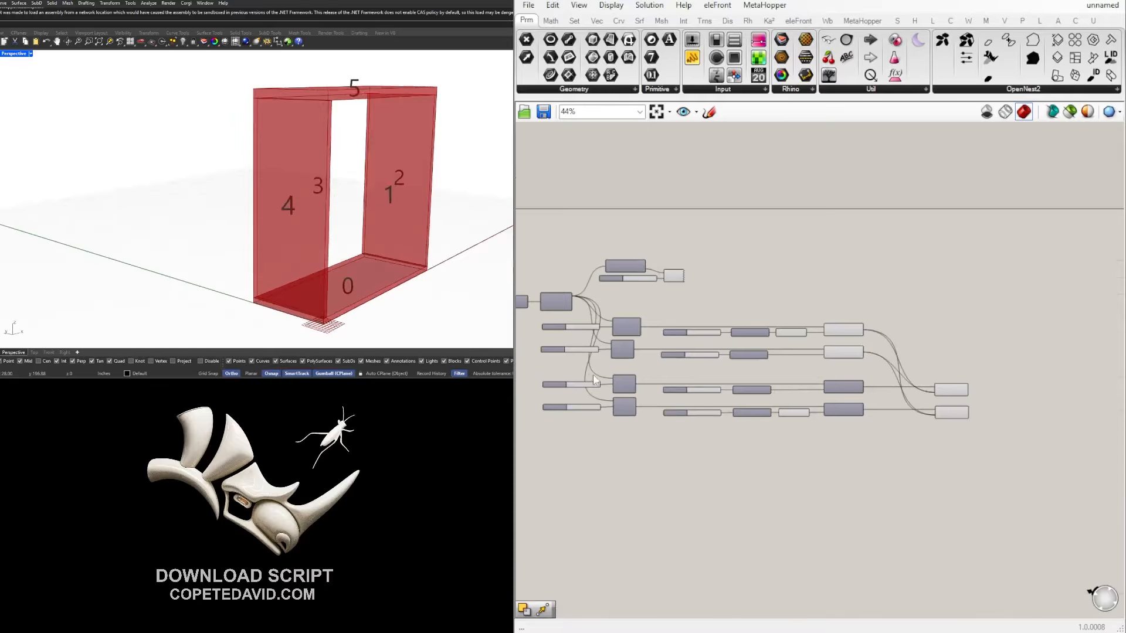
scroll(764, 372, "up", 2)
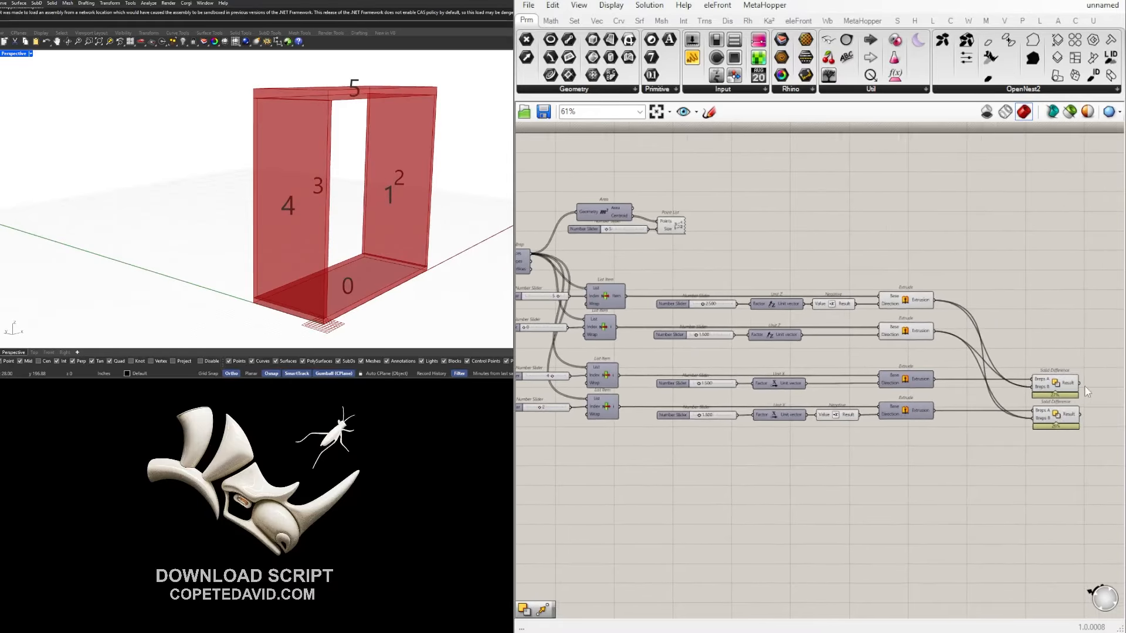
left_click_drag(1098, 401, 552, 366)
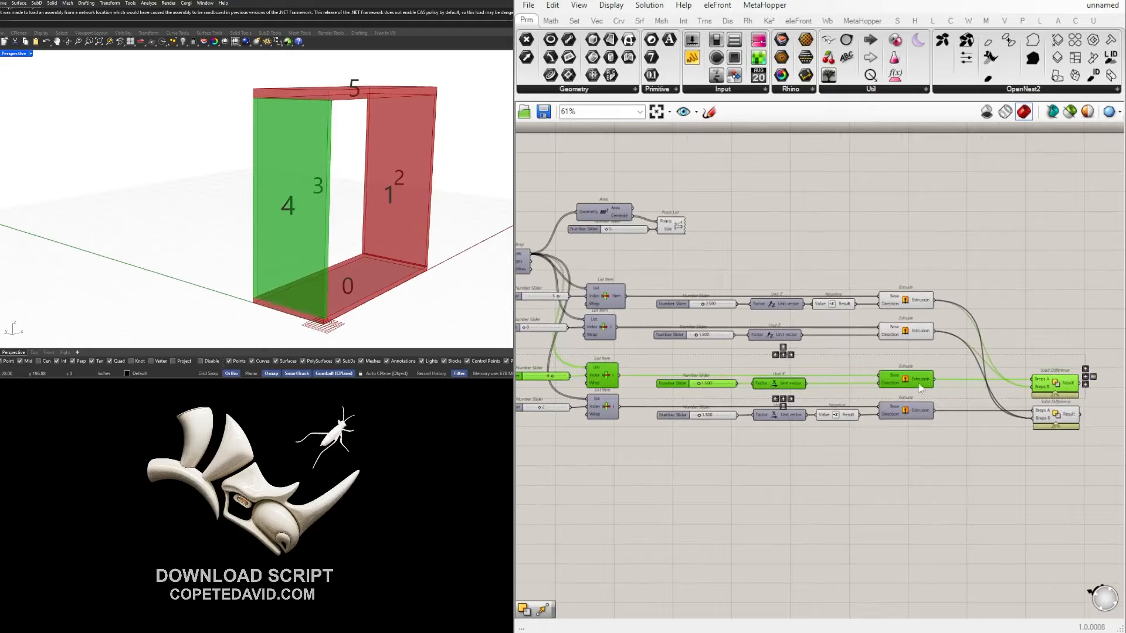
scroll(930, 363, "down", 1)
left_click_drag(948, 381, 602, 362)
scroll(892, 354, "up", 3)
scroll(906, 351, "down", 1)
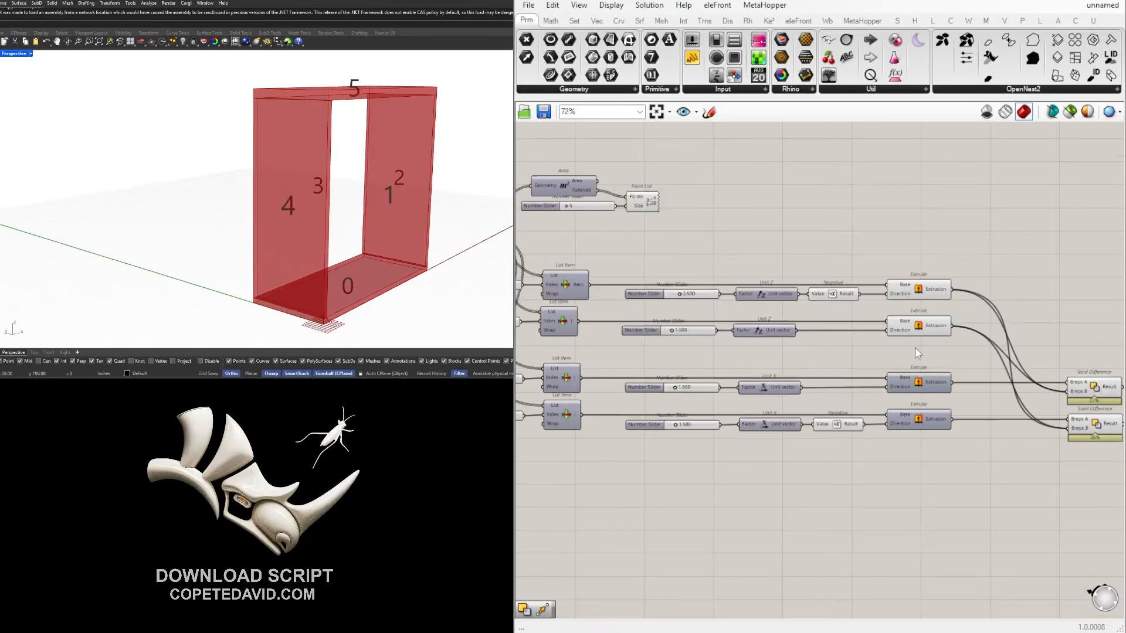
Duplicate the whole face 0 chain, from index slider and List Item through Unit Z and Extrude, below the face 2 chain.
left_click_drag(922, 347, 535, 317)
right_click_drag(536, 318, 577, 318)
left_click(533, 325, "shift")
scroll(700, 355, "down", 1)
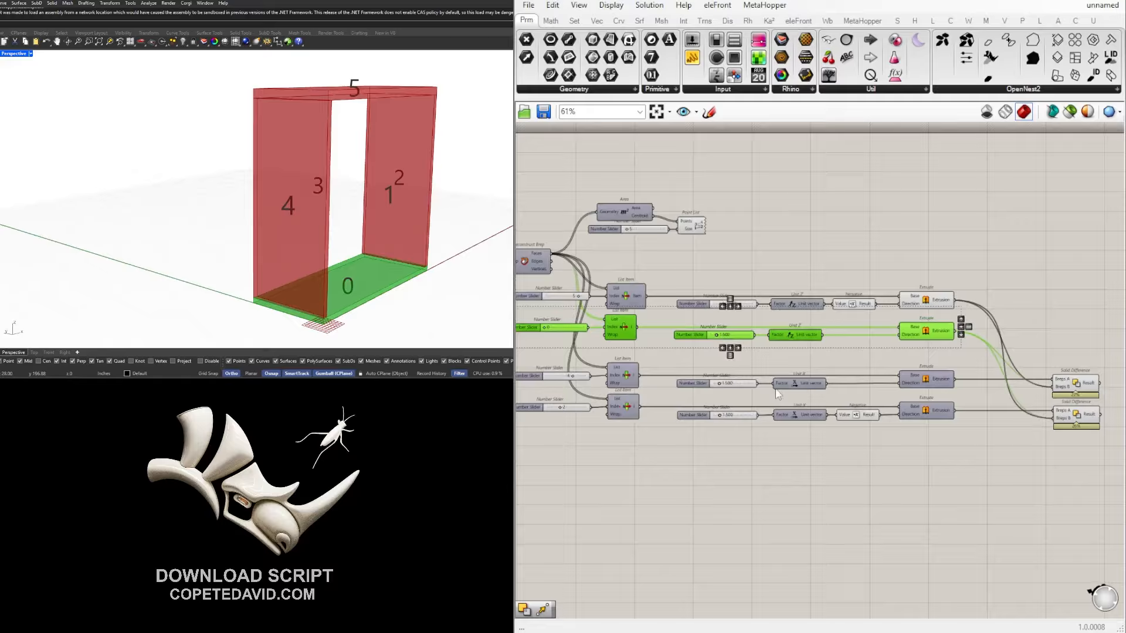
right_click_drag(704, 358, 727, 310)
scroll(920, 292, "down", 1)
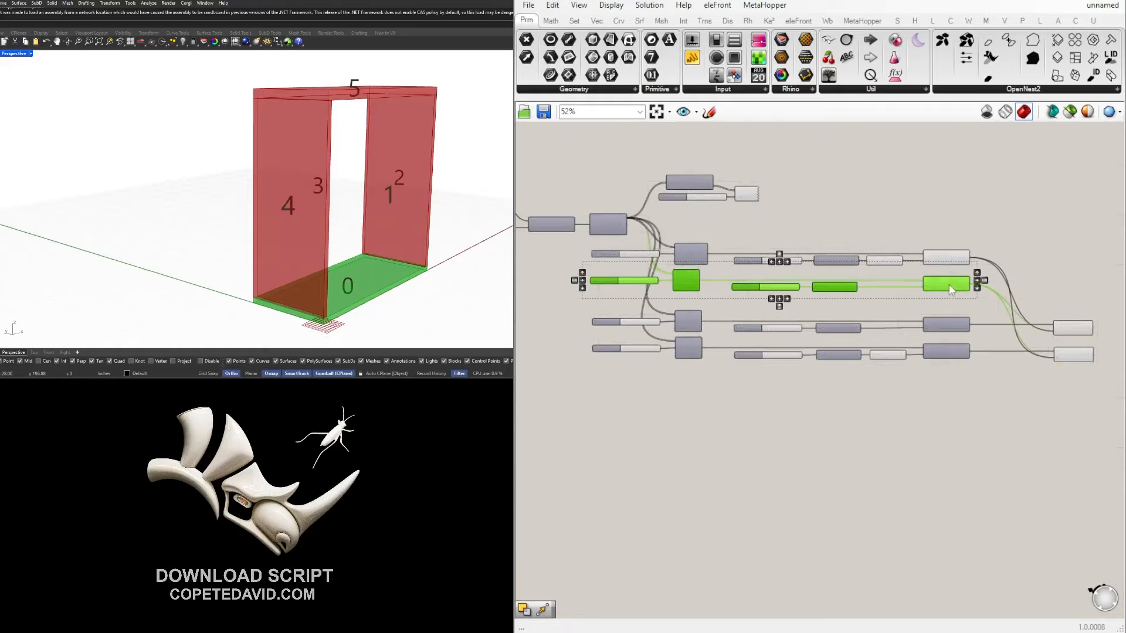
left_click_drag(952, 359, 951, 391, "alt")
left_click(967, 419)
Set the index slider of the duplicated List Item to 3.
scroll(622, 369, "up", 3)
scroll(615, 369, "up", 5)
double_click(642, 409)
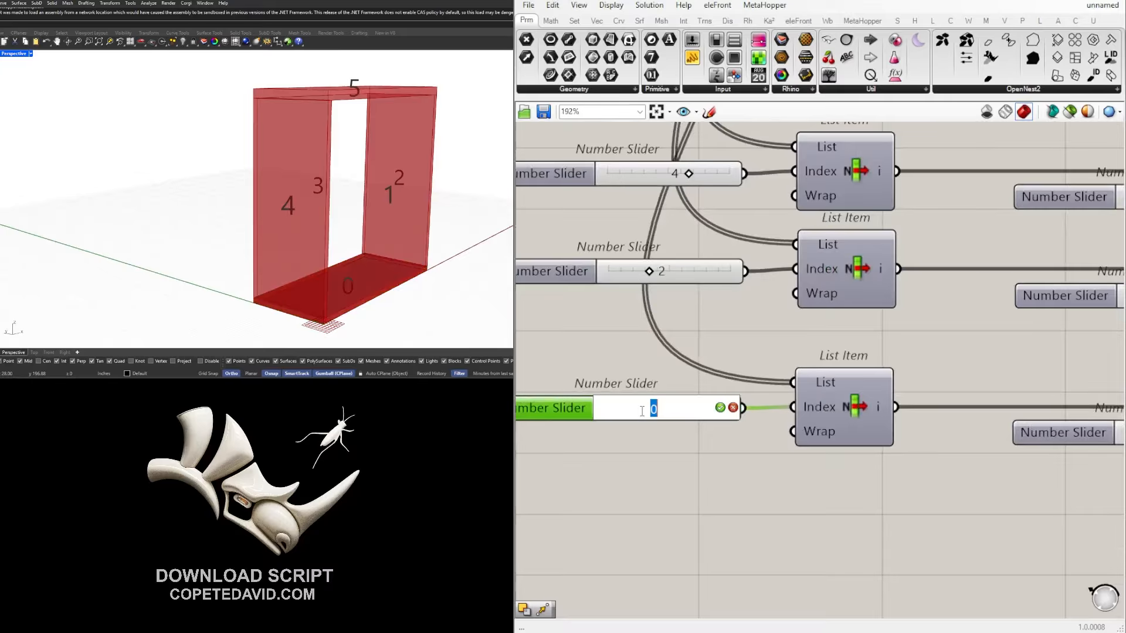
type("3")
key("Return")
scroll(734, 401, "down", 3)
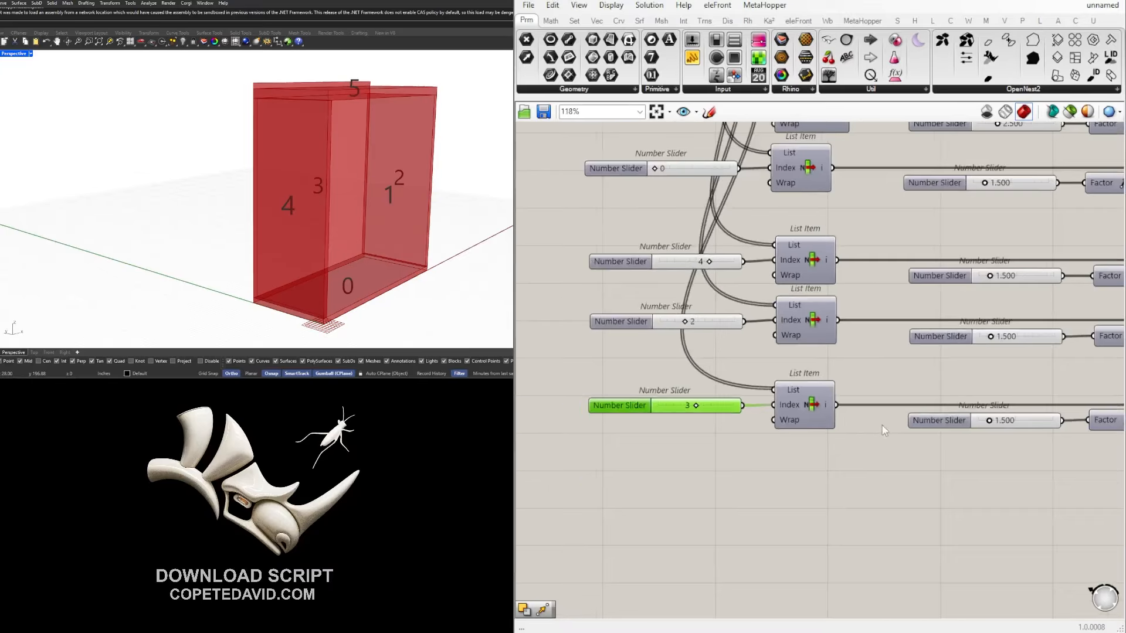
Check the face 3 panel's extrusion direction and delete the Unit Z component from its chain.
right_click_drag(882, 425, 688, 417)
right_click_drag(932, 449, 720, 432)
scroll(724, 428, "down", 1)
scroll(726, 431, "down", 1)
left_click(732, 411)
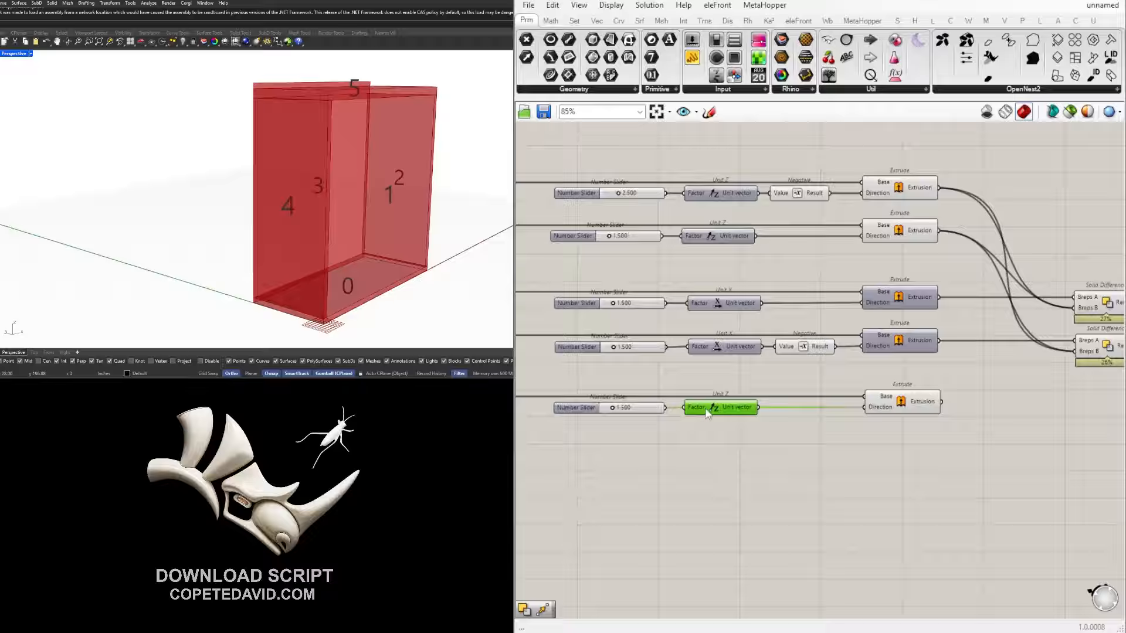
right_click_drag(274, 262, 370, 274)
left_click(746, 434)
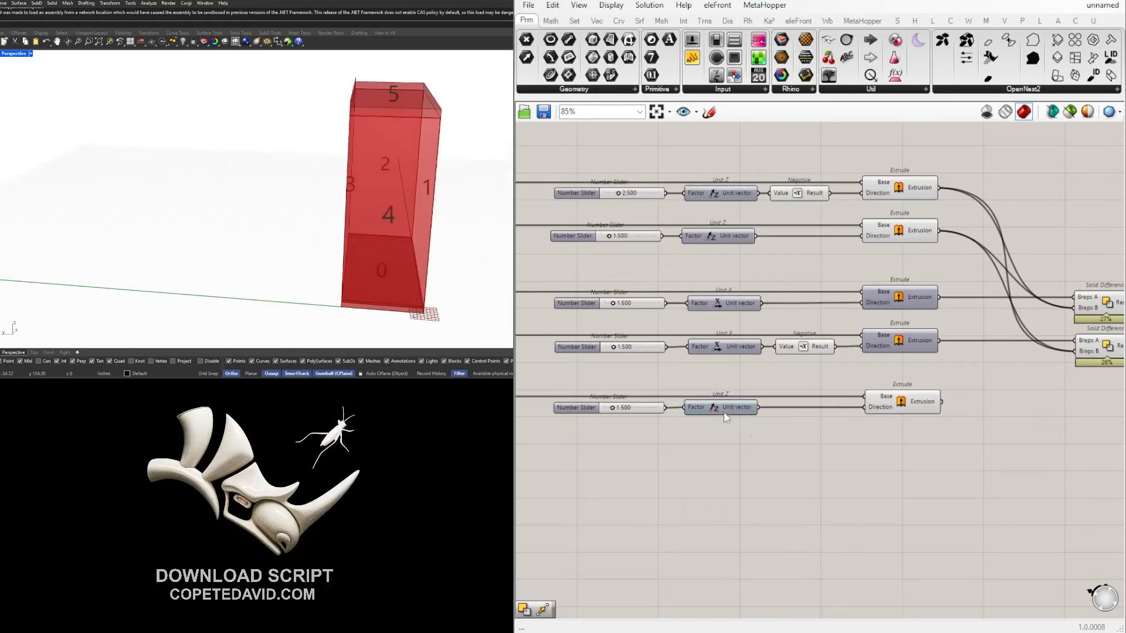
left_click(723, 413)
key("Delete")
Add a Unit Y component in the face 3 chain and feed the 1.500 thickness slider into its Factor.
double_click(723, 412)
type("y")
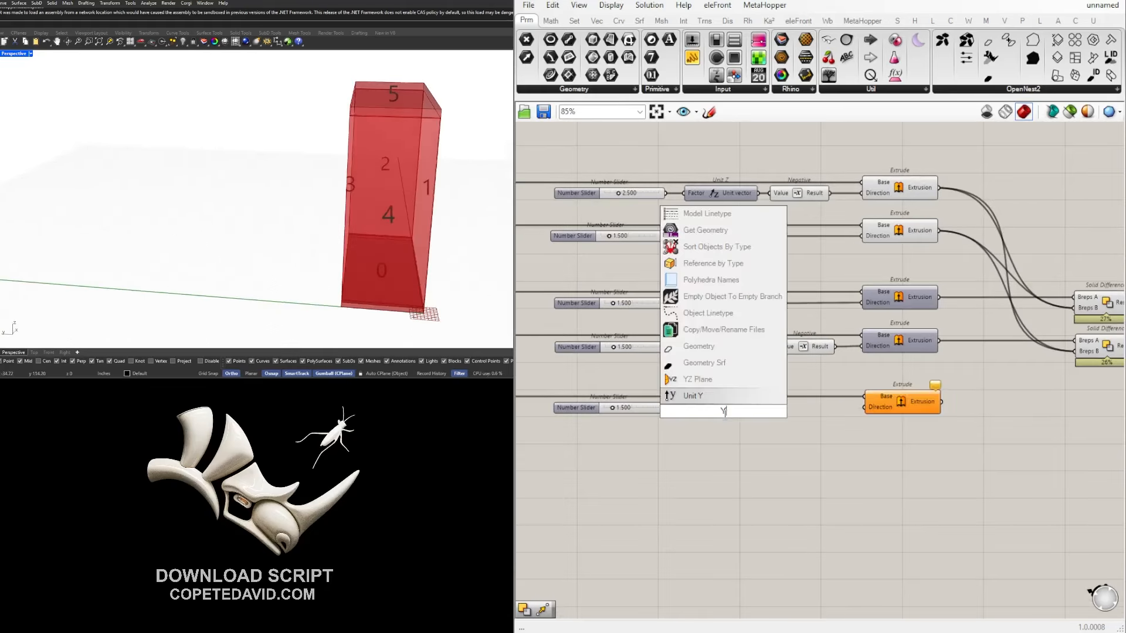
left_click(704, 400)
left_click_drag(667, 412, 710, 408)
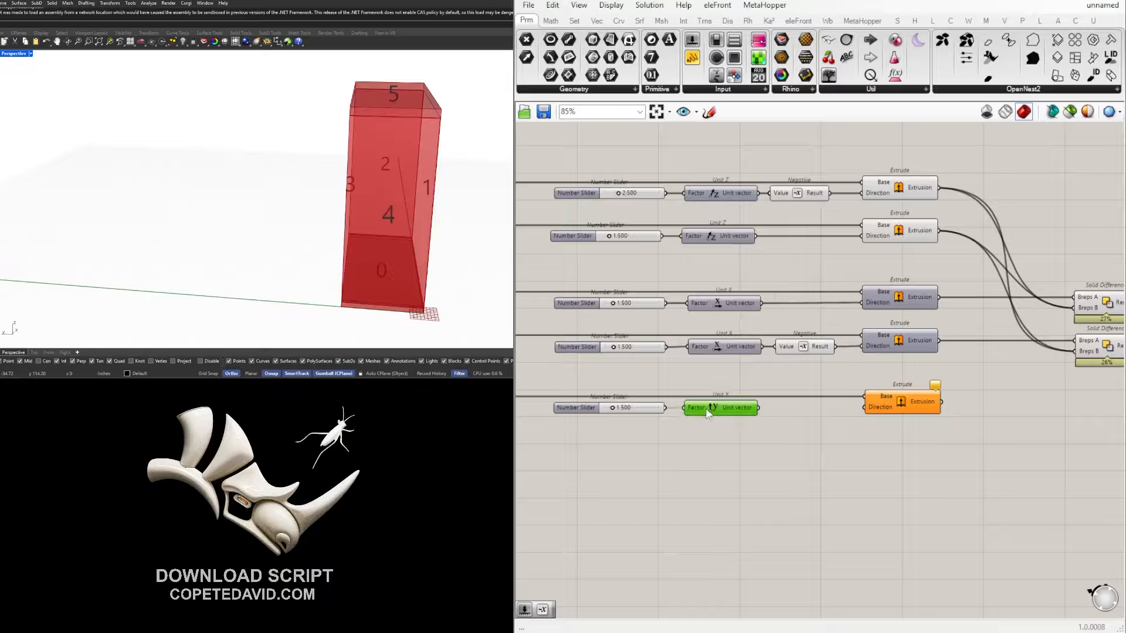
Add a Negative component after Unit Y and wire the reversed vector into the face 3 Extrude's Direction.
left_click(815, 433)
double_click(809, 425)
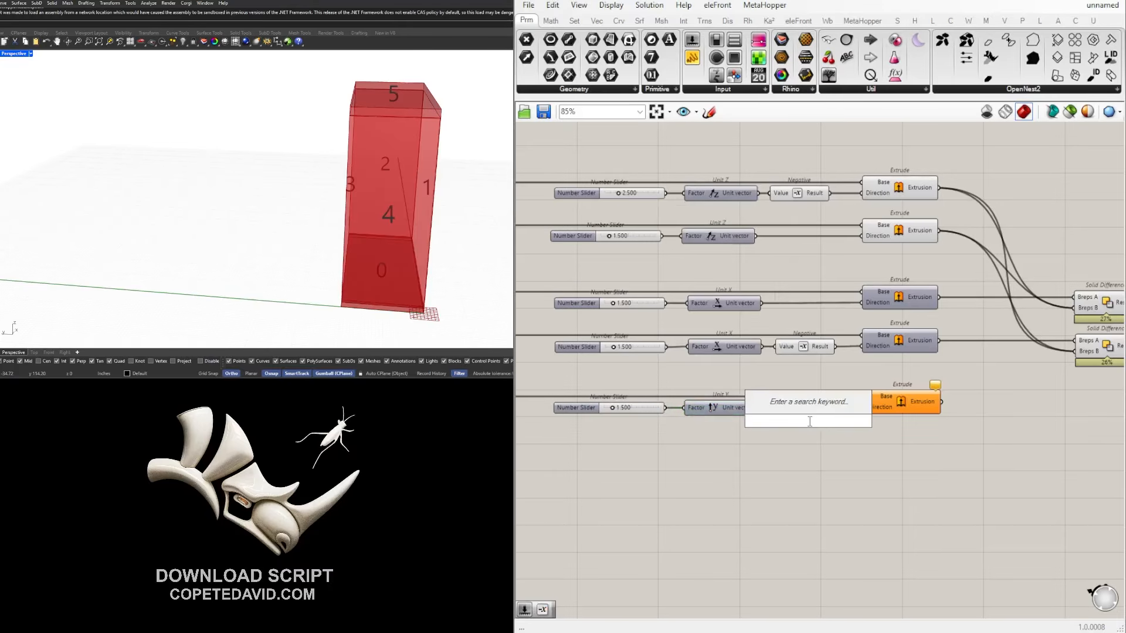
type("neg")
left_click(768, 402)
scroll(768, 403, "up", 3)
left_click_drag(756, 410, 901, 409)
left_click(967, 405)
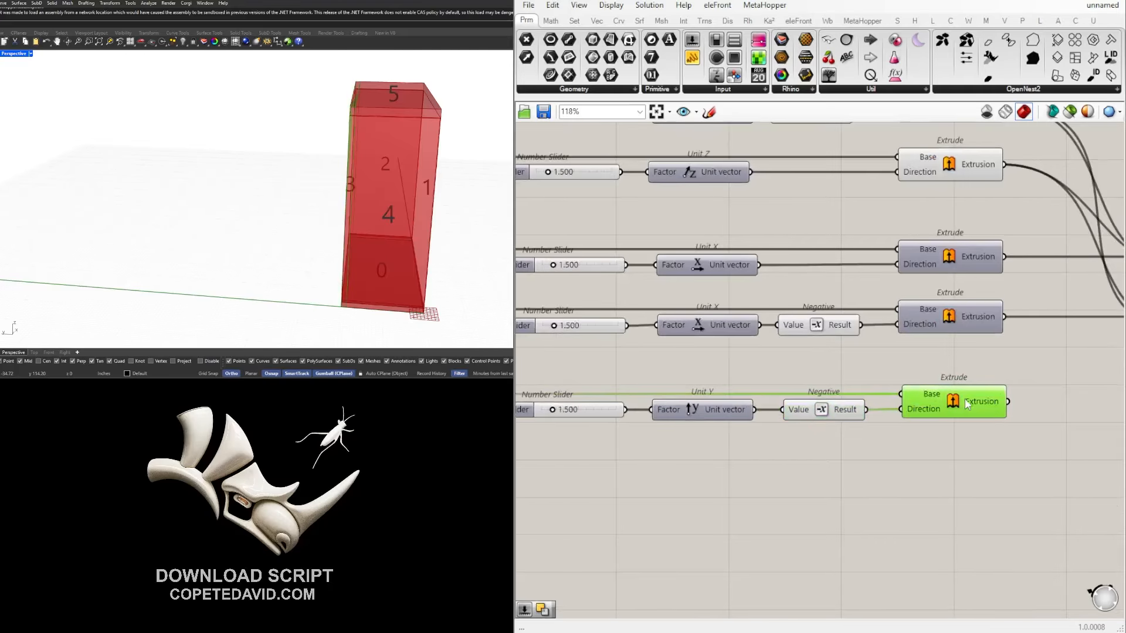
Set the face 3 panel's thickness slider to 0.5.
right_click_drag(381, 156, 355, 159)
scroll(754, 346, "down", 2)
scroll(667, 398, "up", 3)
right_click_drag(666, 399, 778, 401)
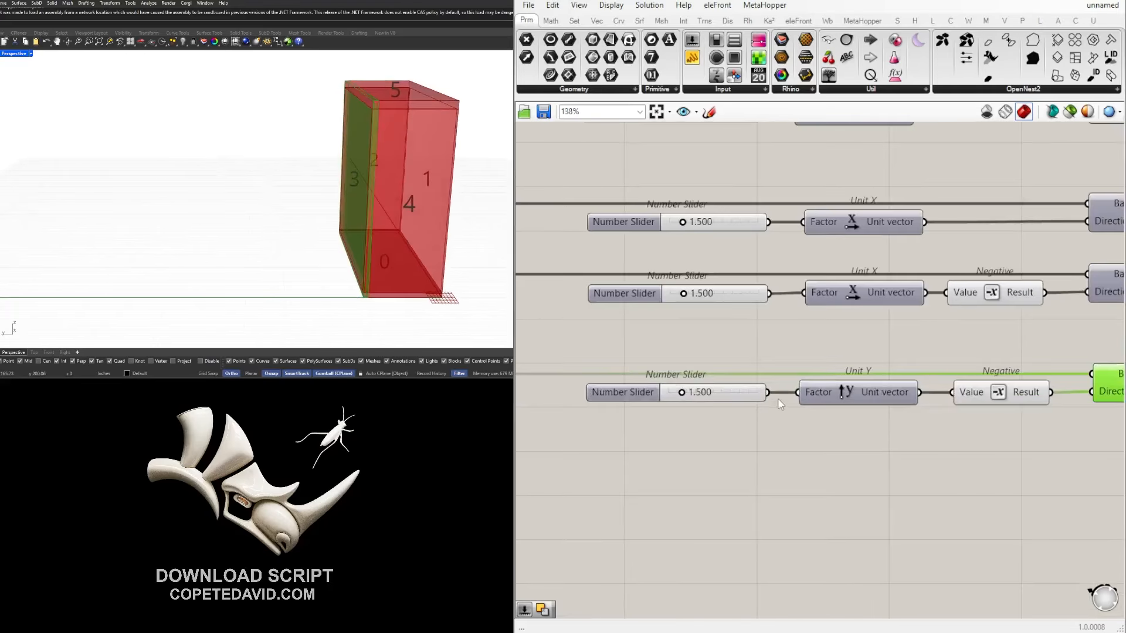
scroll(738, 398, "up", 2)
double_click(702, 392)
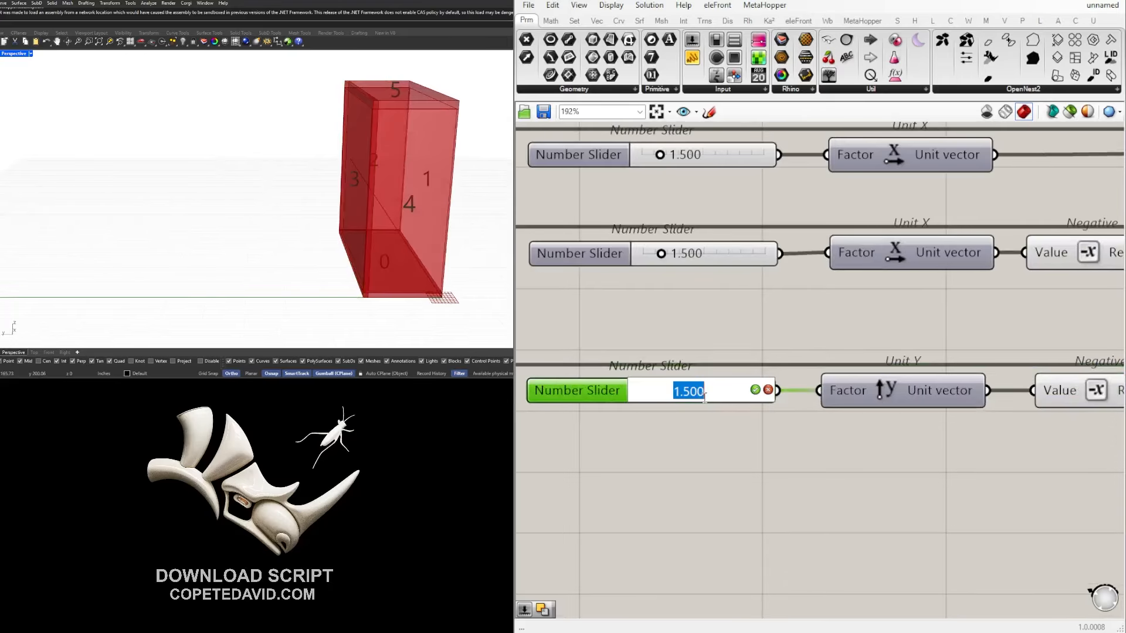
type("0.5")
key("Return")
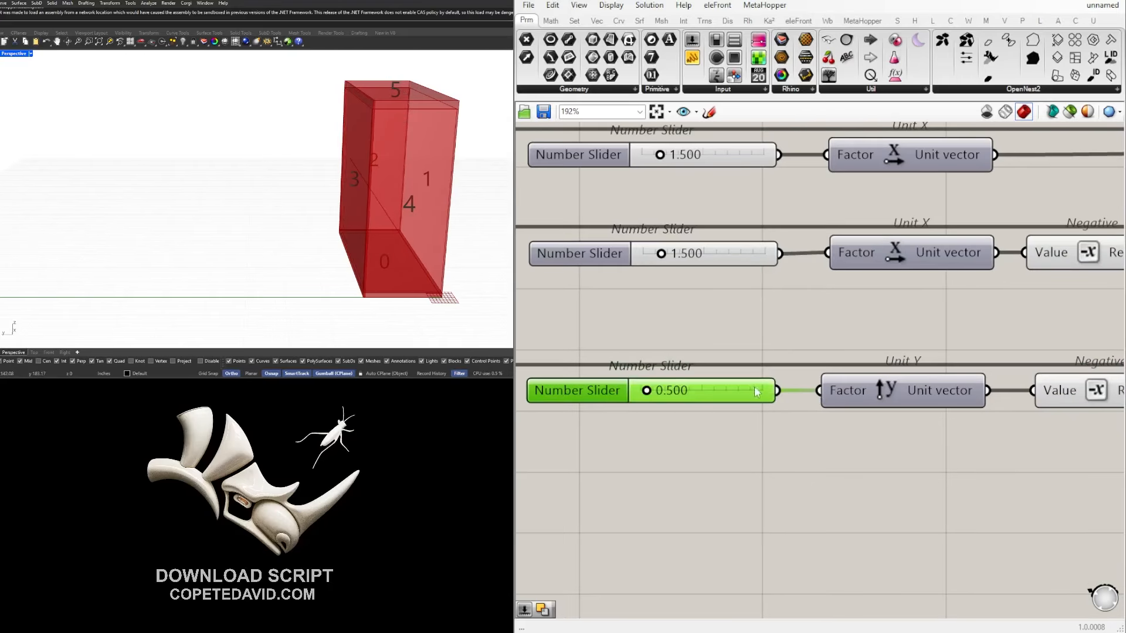
Duplicate the face 2 Solid Difference with its input wires and place the copy level with the face 3 extrusion.
scroll(756, 392, "down", 2)
right_click_drag(757, 392, 538, 393)
right_click_drag(376, 169, 315, 187)
scroll(958, 432, "down", 3)
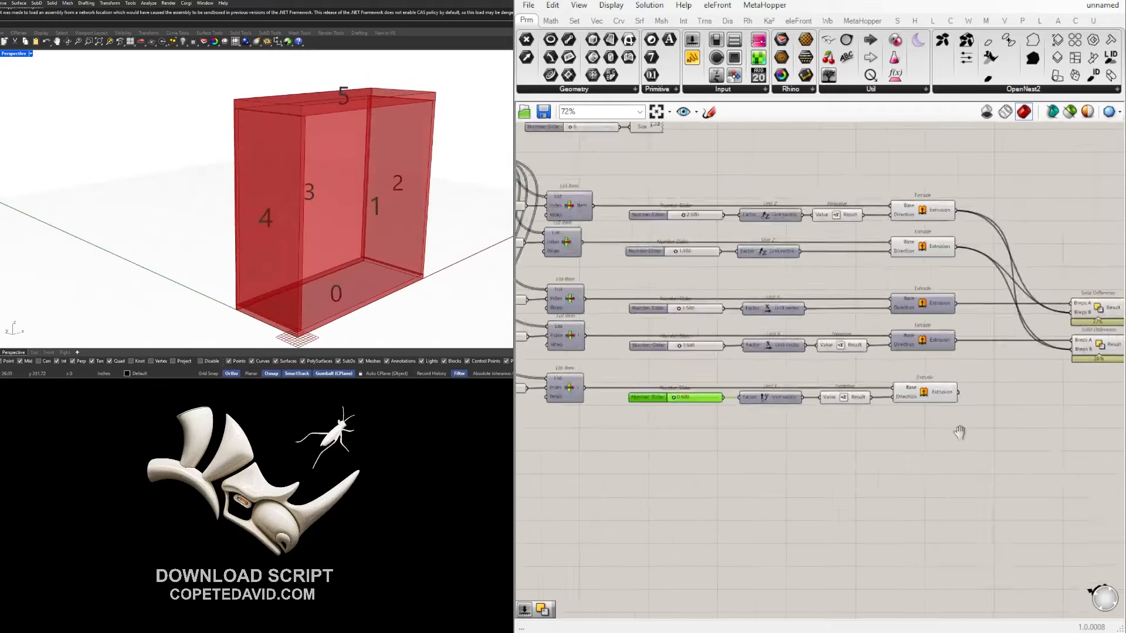
scroll(767, 402, "up", 2)
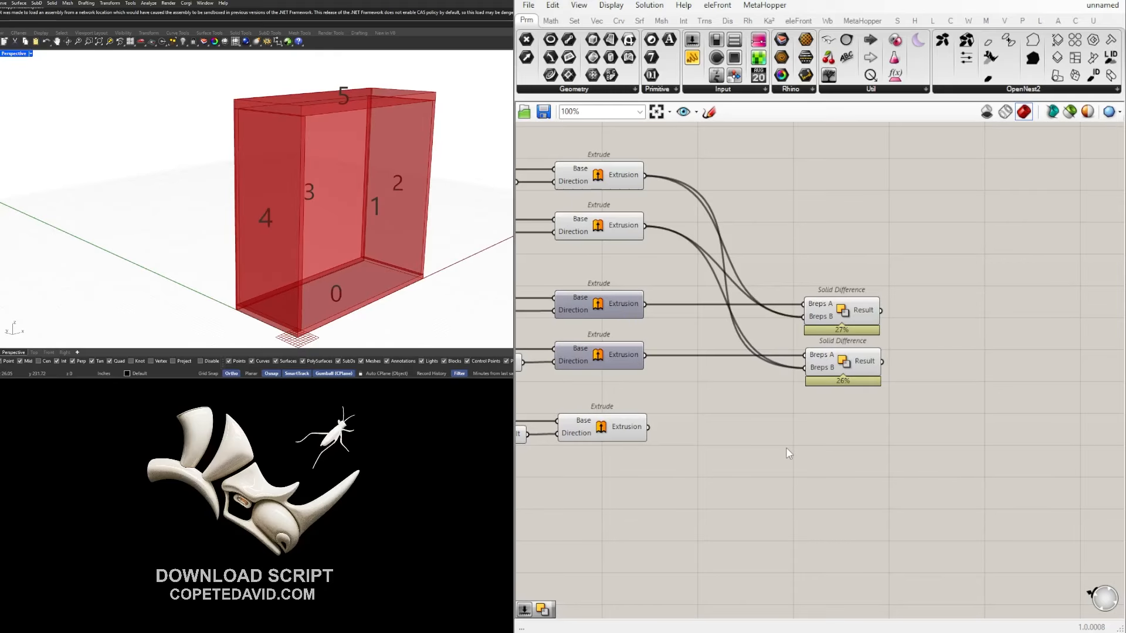
left_click(842, 379)
left_click_drag(842, 379, 845, 456, "alt")
Feed the face 3 extrusion into the new Solid Difference's Breps A and add the face 4 and face 2 extrusions to Breps B.
left_click(620, 427)
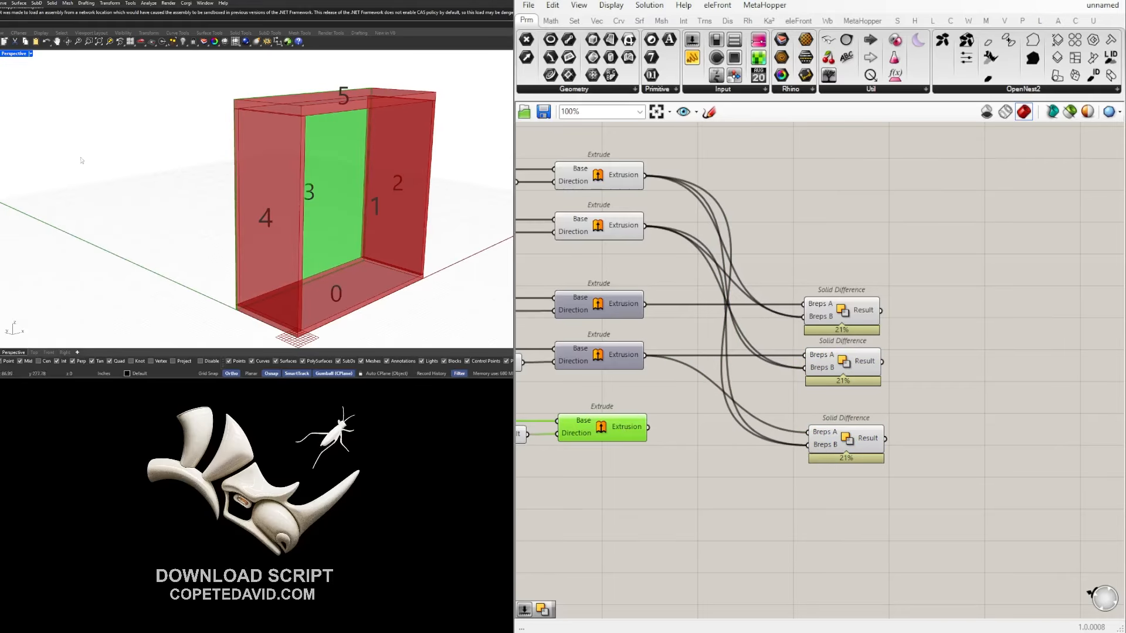
left_click_drag(645, 422, 817, 441)
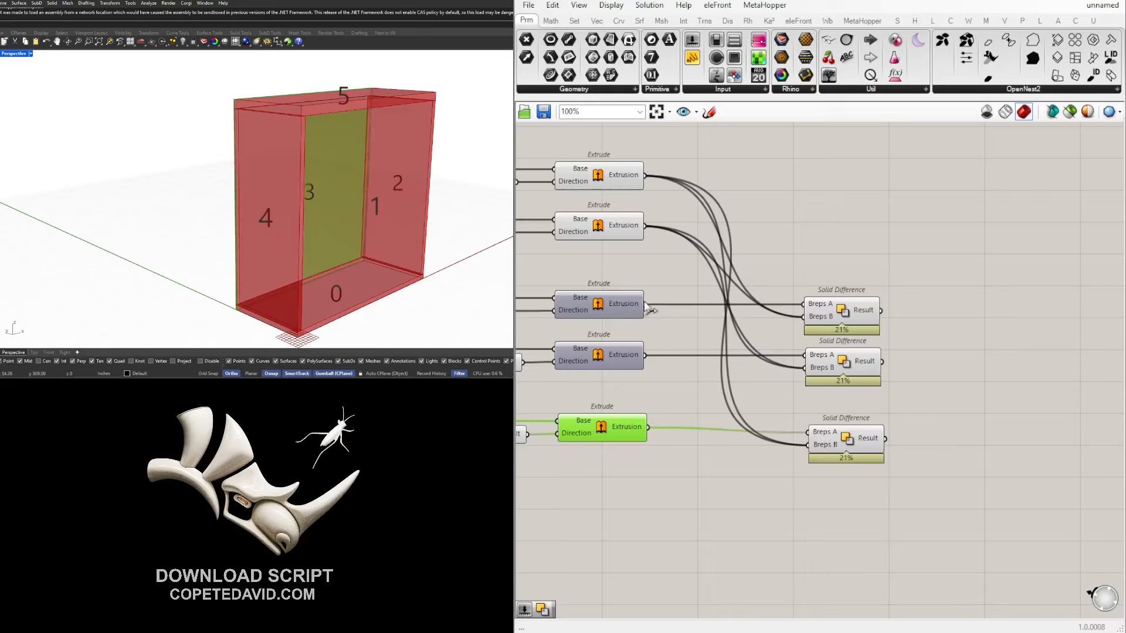
left_click_drag(646, 304, 809, 445)
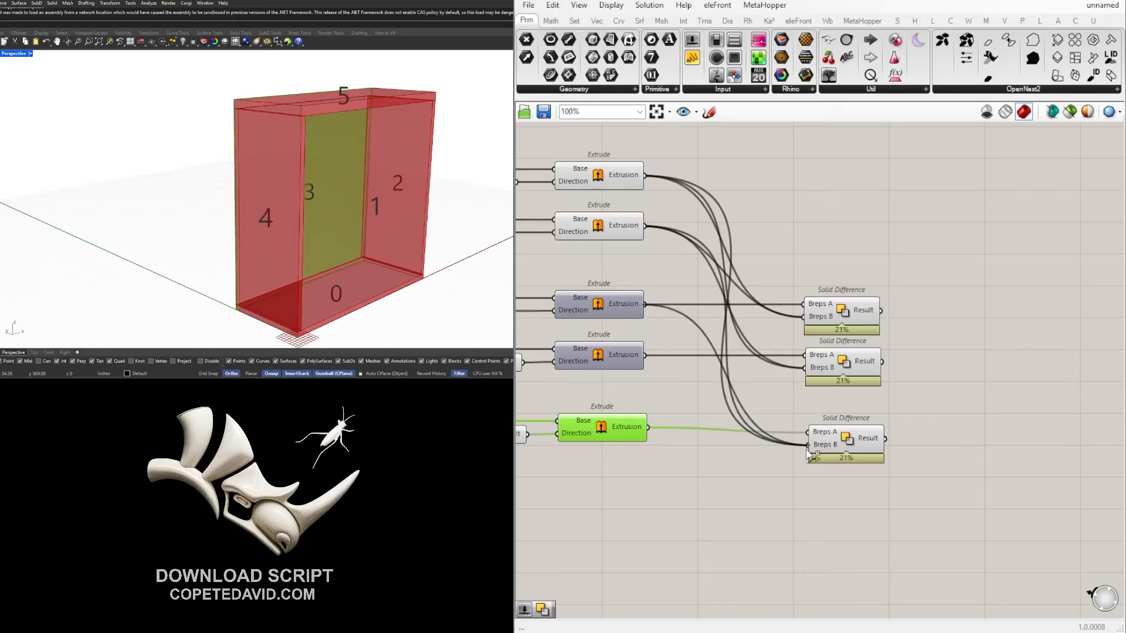
left_click_drag(646, 355, 810, 445)
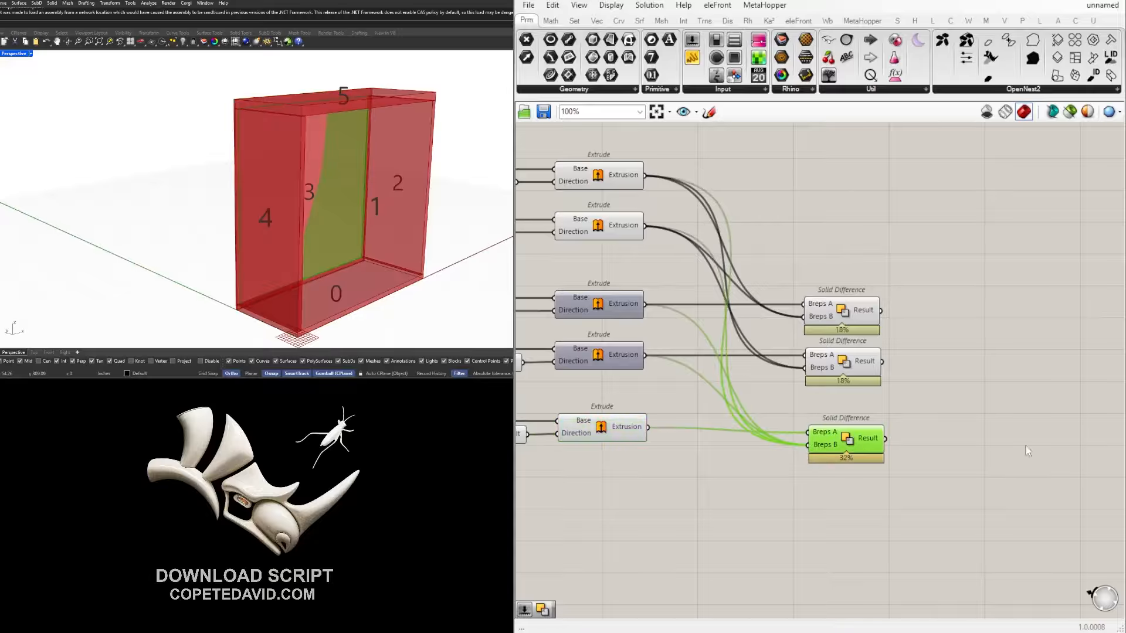
Hide the preview of the face 3 chain's components, including its original Extrude.
right_click_drag(617, 463, 749, 455)
left_click_drag(757, 455, 581, 390)
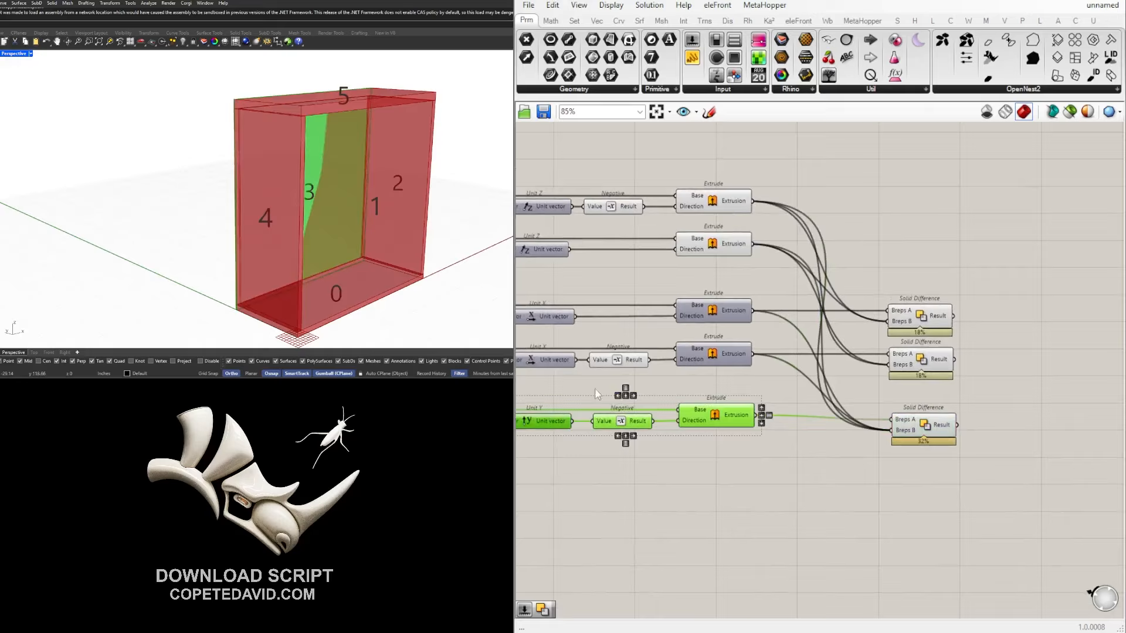
middle_click(612, 390)
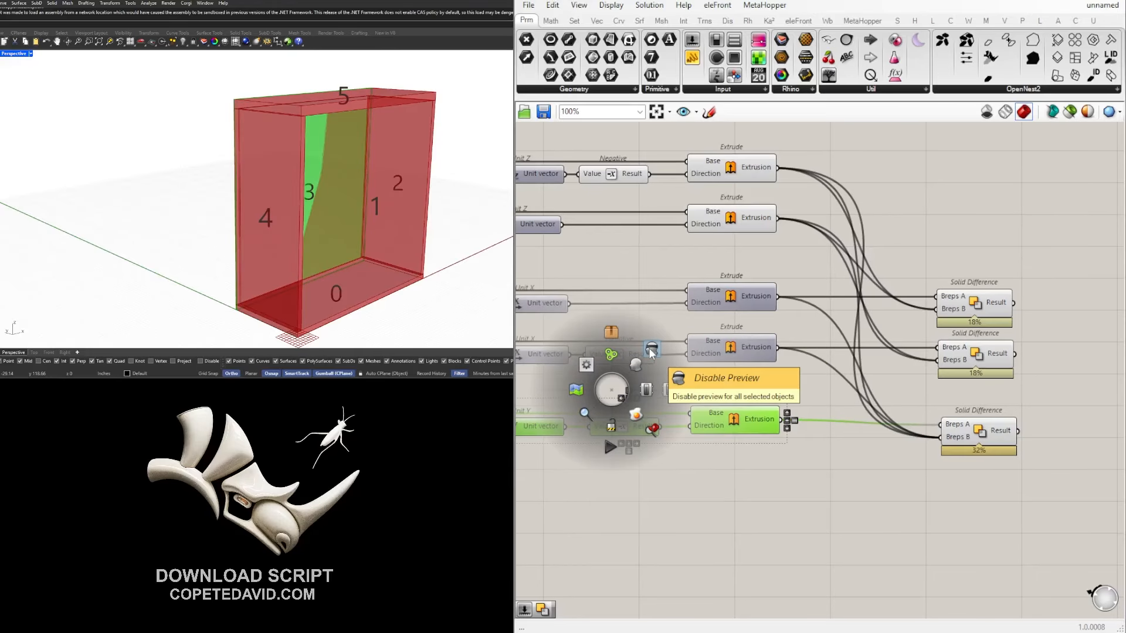
left_click(652, 351)
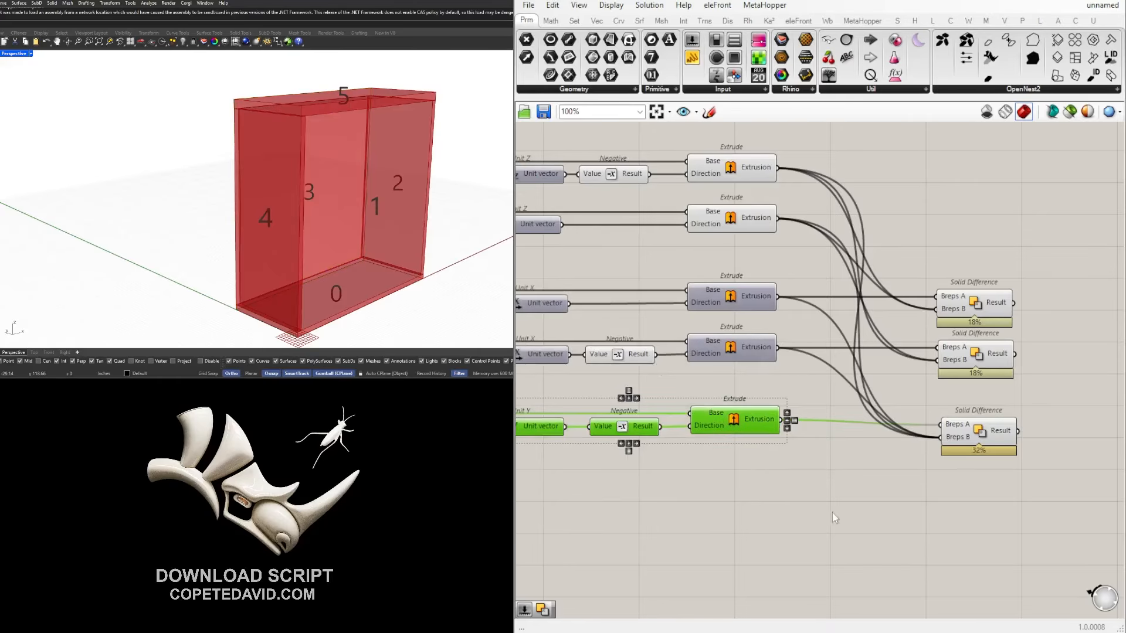
left_click(832, 512)
Highlight the face 3 Solid Difference and inspect the trimmed back panel at the frame's upper corner.
left_click(988, 437)
right_click_drag(346, 202, 299, 88)
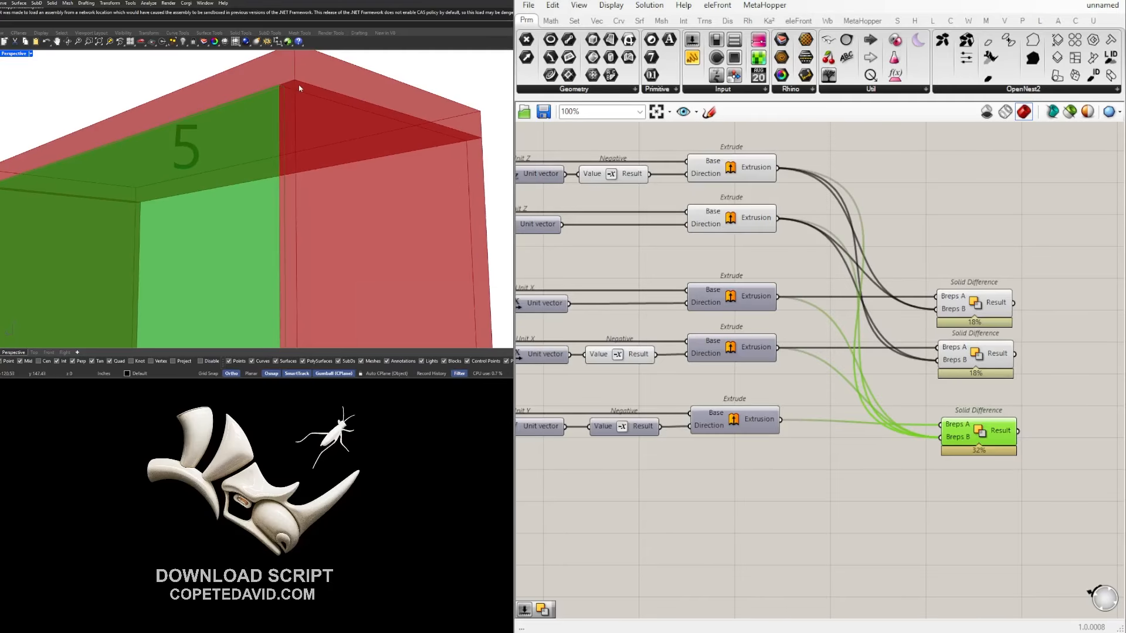
scroll(805, 320, "down", 1)
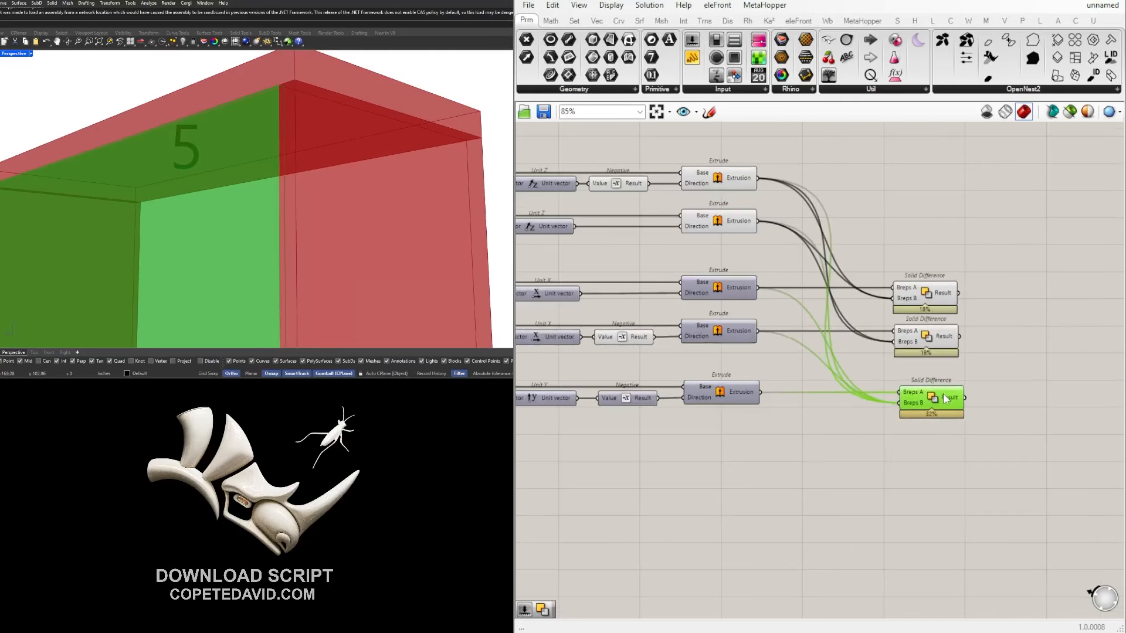
scroll(221, 240, "down", 3)
right_click_drag(221, 240, 261, 241)
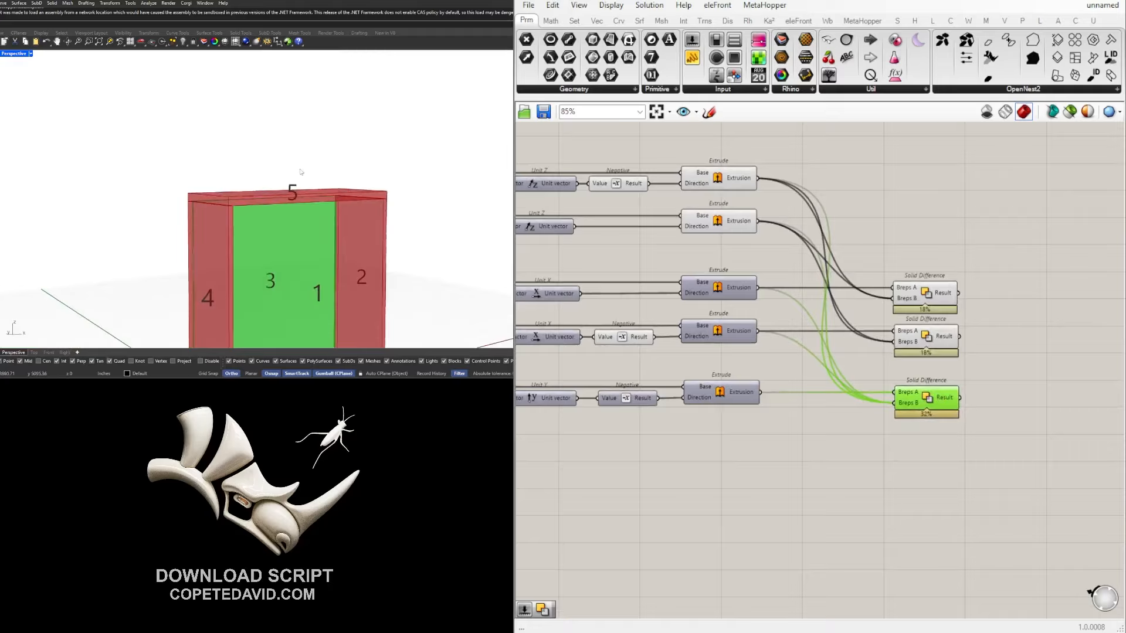
Examine the face numbering by highlighting the Area and Point List components, and review the complete definition.
scroll(850, 293, "down", 2)
right_click_drag(821, 246, 908, 323)
scroll(879, 318, "up", 2)
left_click_drag(869, 302, 623, 197)
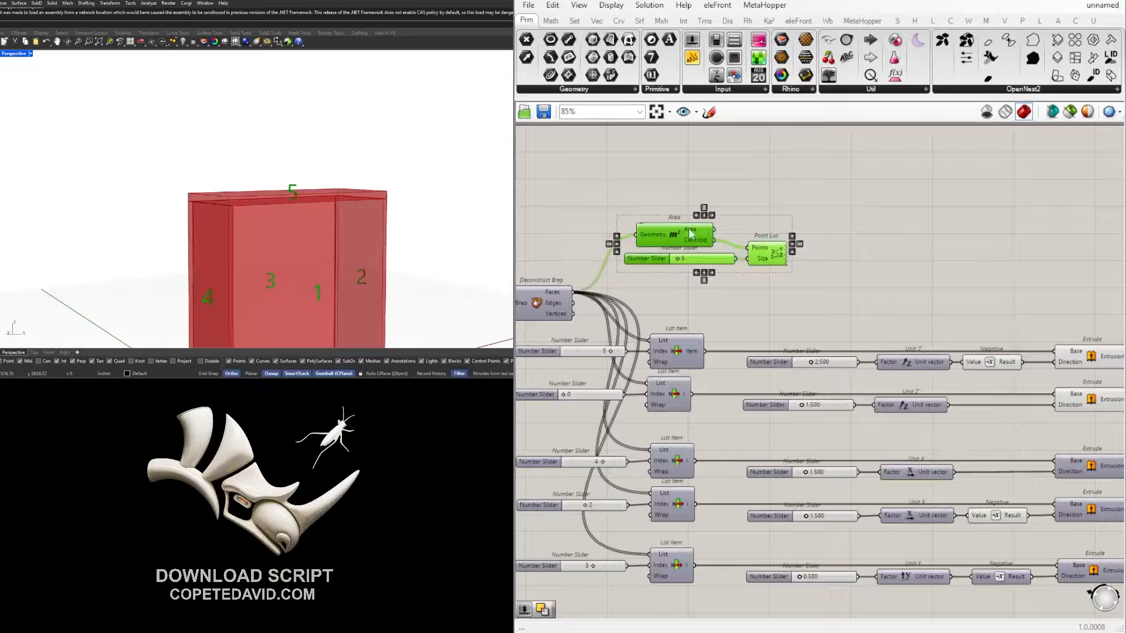
left_click(754, 287)
scroll(754, 287, "down", 2)
scroll(882, 322, "down", 3)
right_click_drag(1021, 414, 976, 405)
scroll(977, 410, "up", 2)
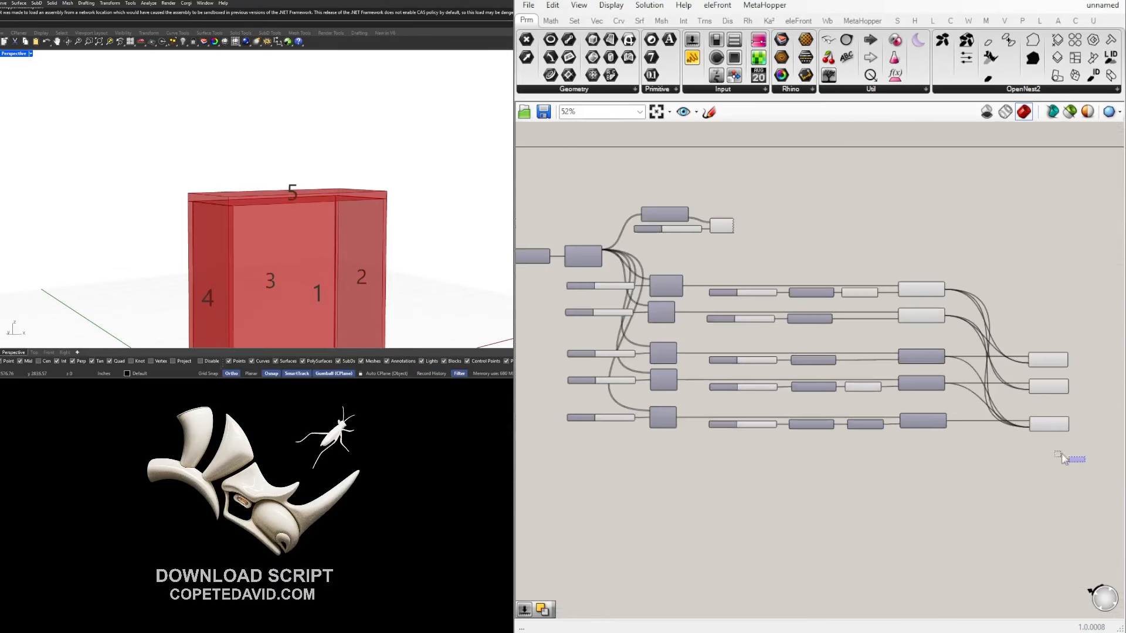
Move the five List Item chains with their index sliders, extrusions and Solid Differences farther from the Deconstruct Brep component.
left_click_drag(1061, 455, 591, 266)
left_click_drag(666, 286, 772, 286)
left_click(769, 248)
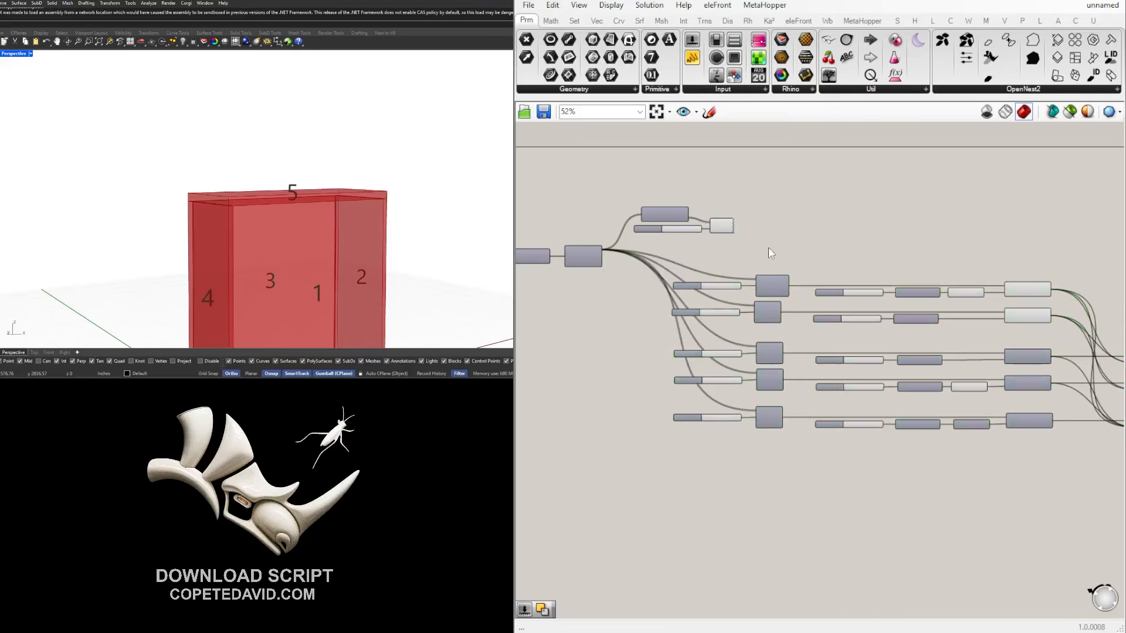
Shift the face-numbering Area, slider and Point List components closer to the moved chains, and turn off their preview.
right_click_drag(777, 263, 730, 312)
left_click_drag(744, 294, 612, 219)
left_click_drag(618, 264, 695, 263)
middle_click(702, 258)
left_click(741, 221)
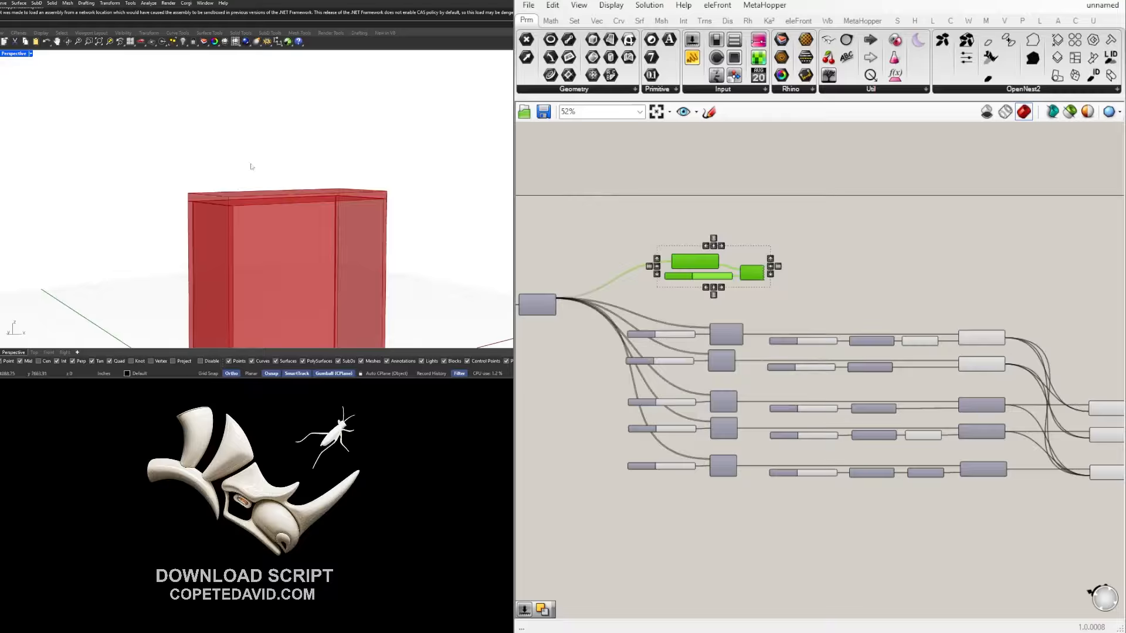
Test the Rectangle sliders with X Size 55 and Y Size 39, and set Y Size back to 24.
left_click(919, 281)
scroll(695, 285, "up", 7)
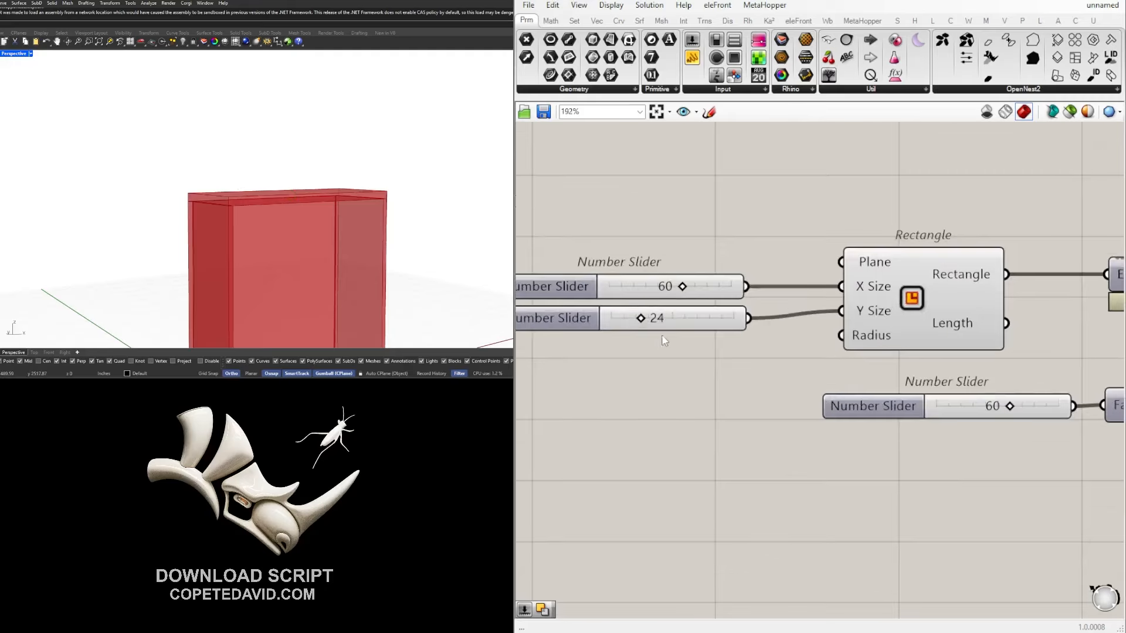
mouse_move(696, 284)
left_mouse_down()
mouse_move(756, 283)
mouse_move(689, 281)
left_mouse_up()
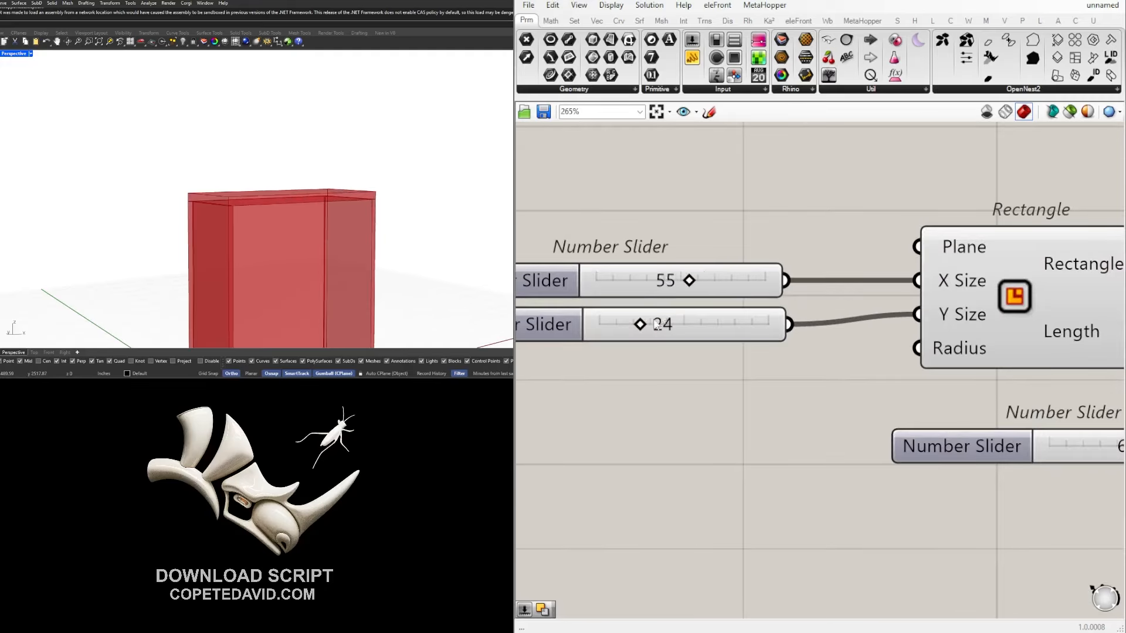
left_click_drag(630, 328, 658, 323)
double_click(679, 324)
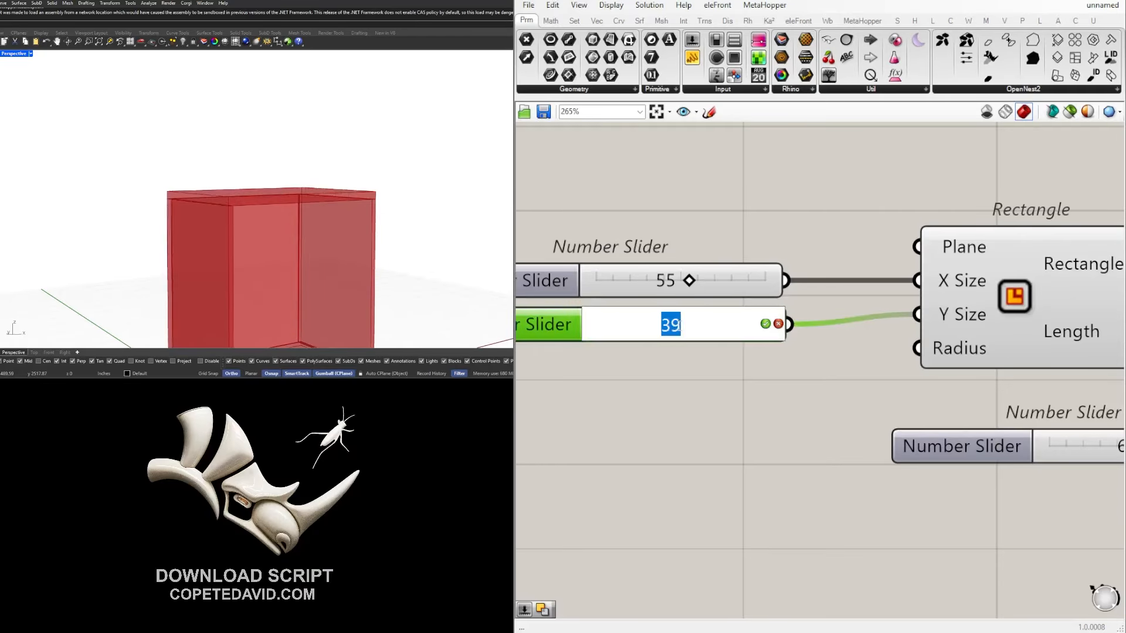
type("24")
key("Return")
Try a lower extrusion height on the Unit Z factor slider, and set it back to 60.
scroll(709, 365, "down", 4)
scroll(812, 390, "up", 5)
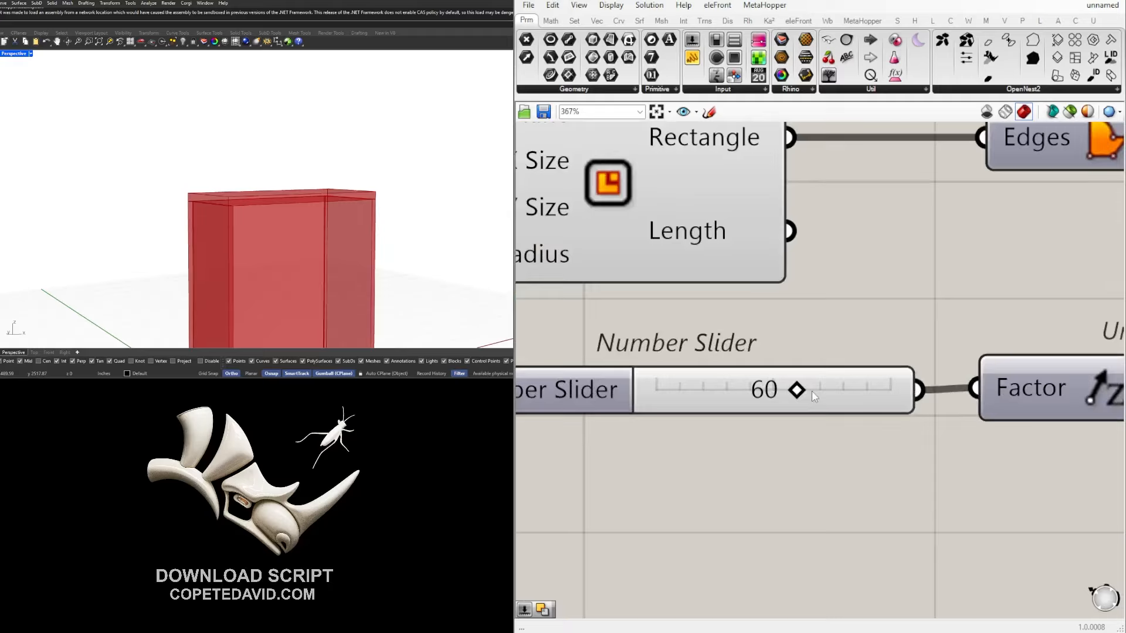
left_click_drag(798, 390, 774, 389)
double_click(774, 389)
type("6")
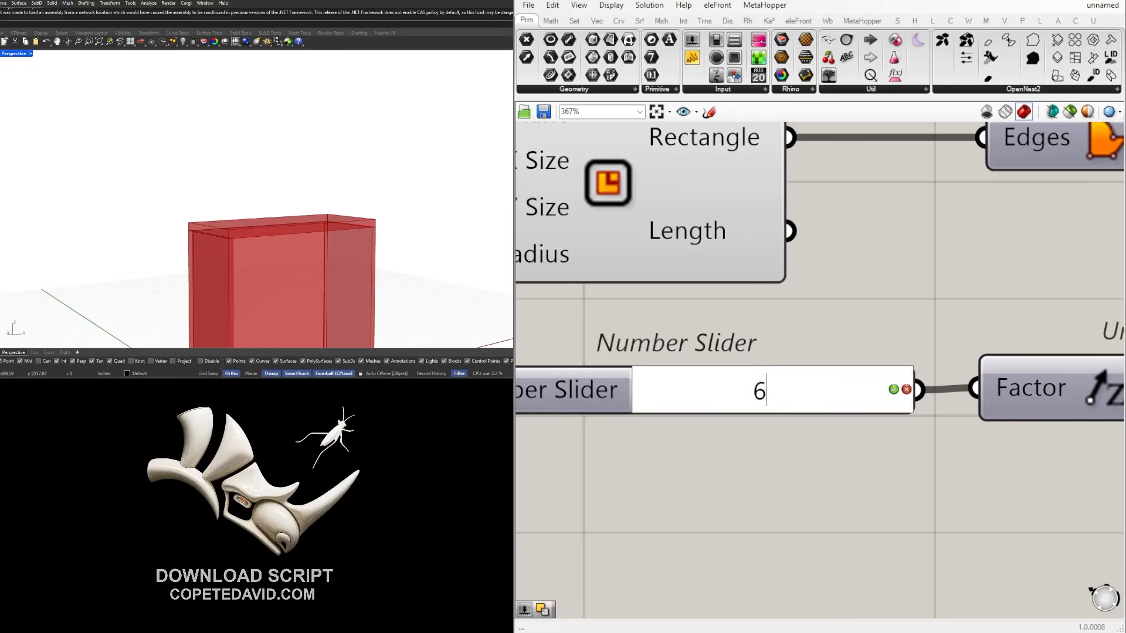
type("0")
key("Return")
scroll(202, 187, "down", 8)
scroll(234, 202, "up", 8)
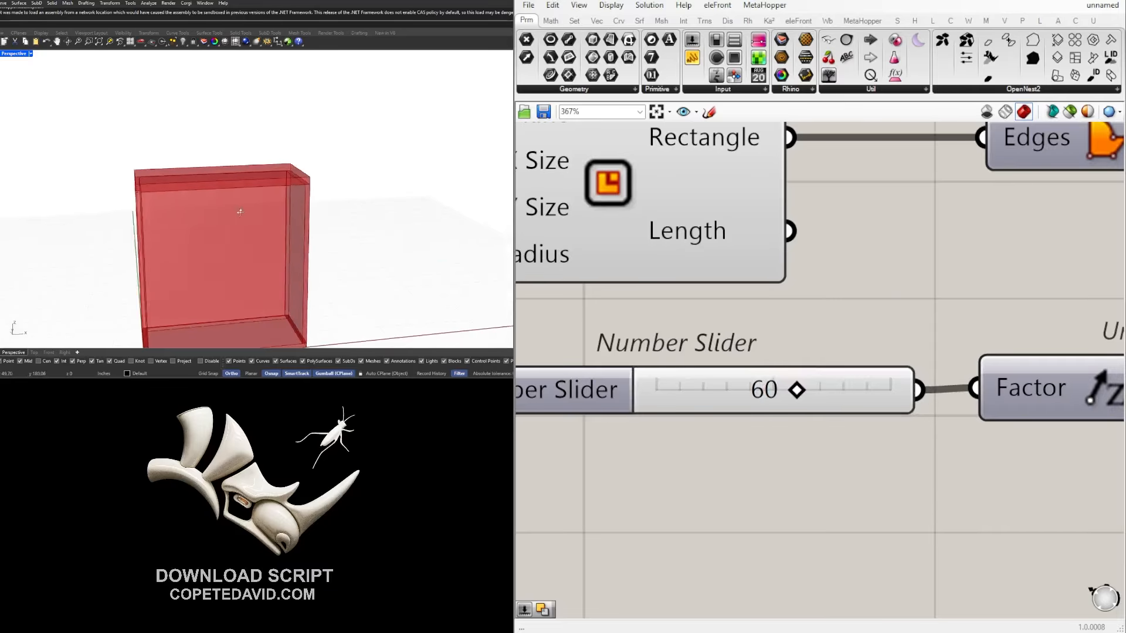
Raise the maximum of the Rectangle's X Size slider to 240.
right_click_drag(239, 211, 183, 194)
scroll(938, 346, "down", 4)
right_click_drag(1119, 396, 1066, 413)
scroll(1067, 413, "down", 3)
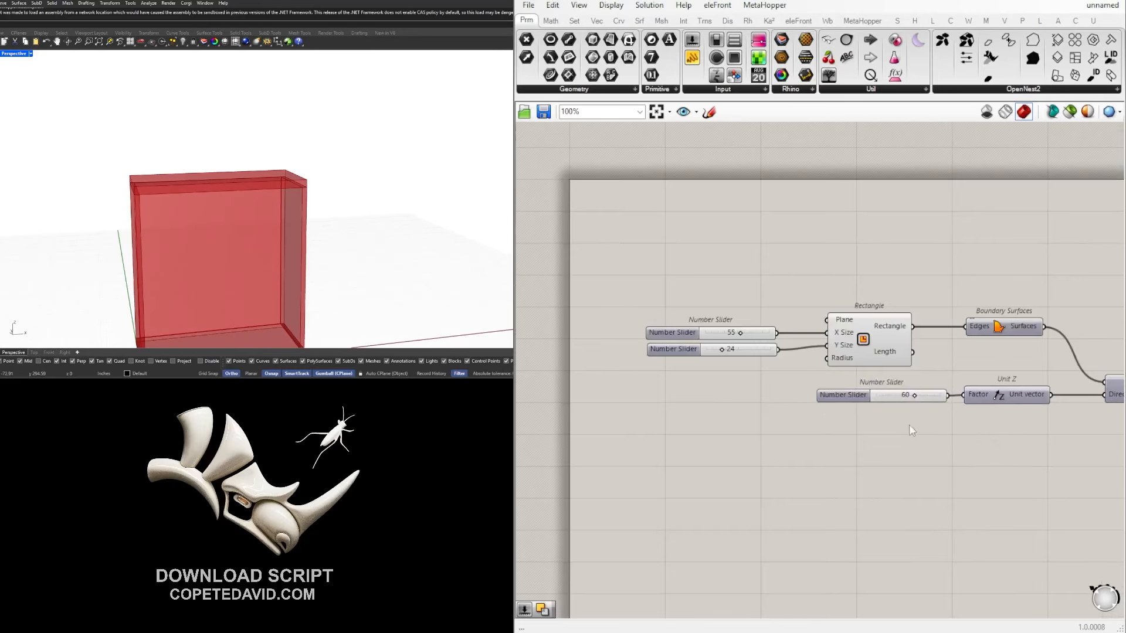
scroll(725, 353, "up", 4)
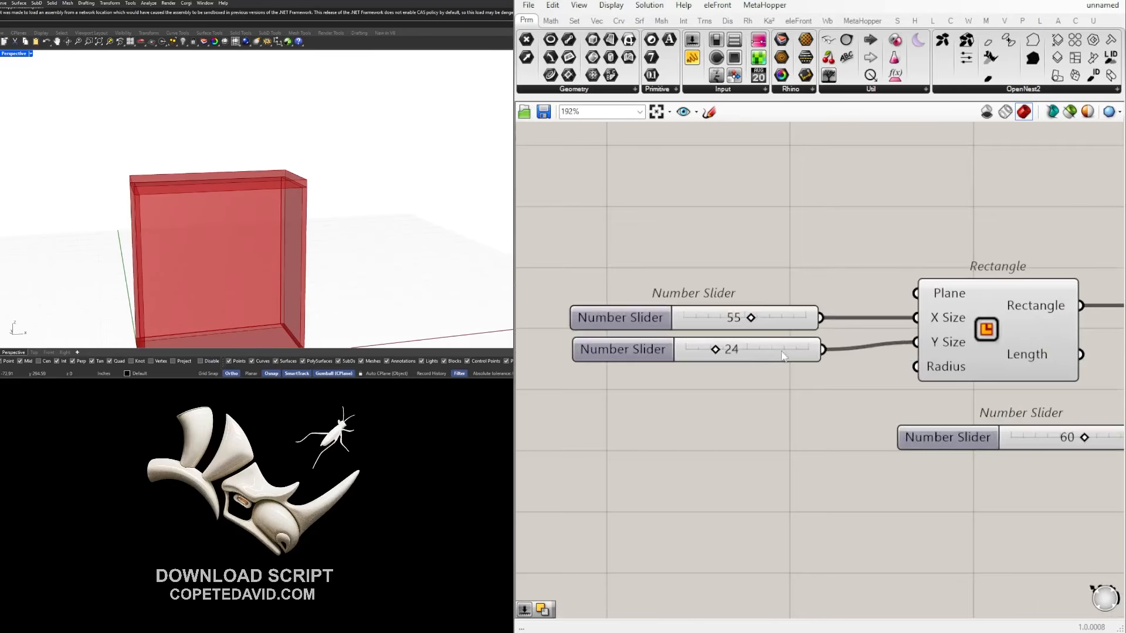
double_click(625, 327)
double_click(665, 347)
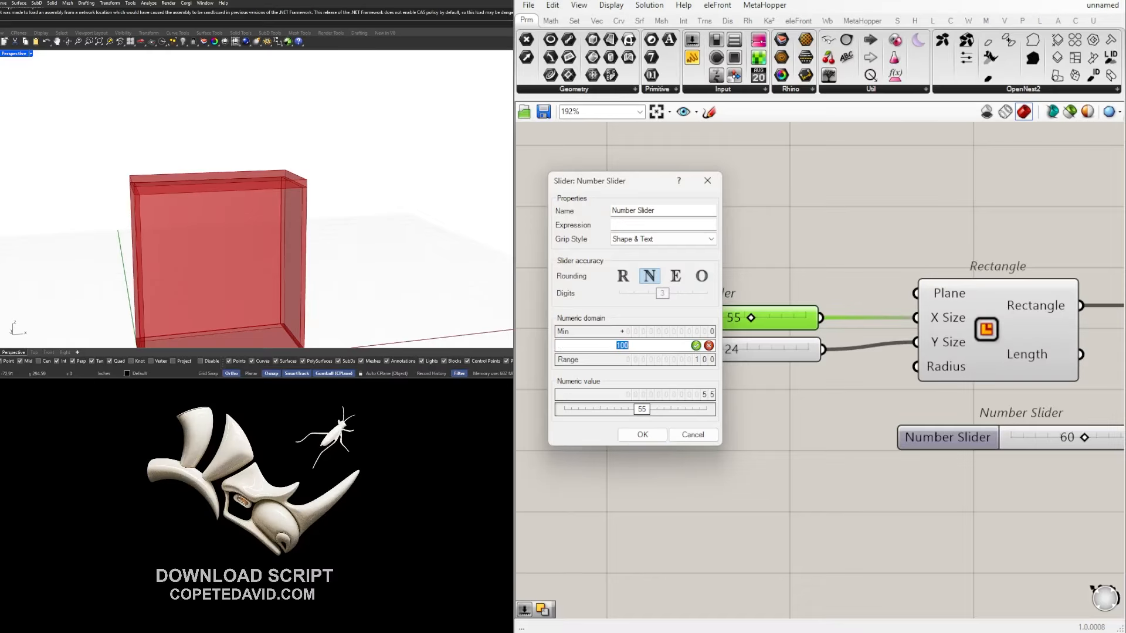
type("240")
left_click(643, 434)
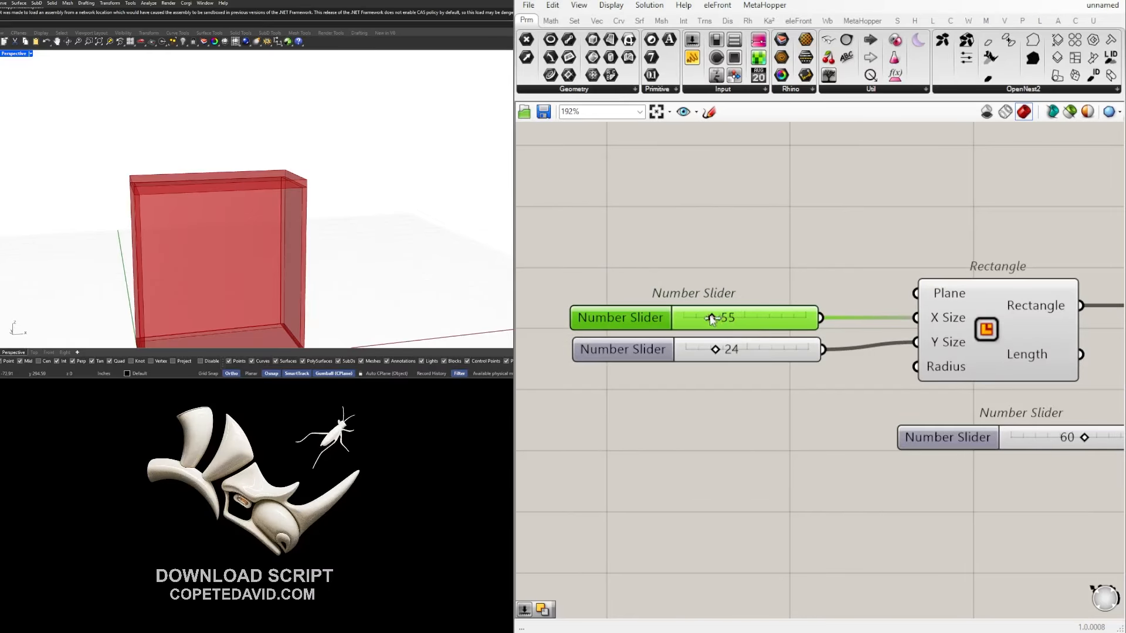
Widen the bookshelf by setting the Rectangle's X Size slider to 120.
left_click_drag(712, 320, 752, 322)
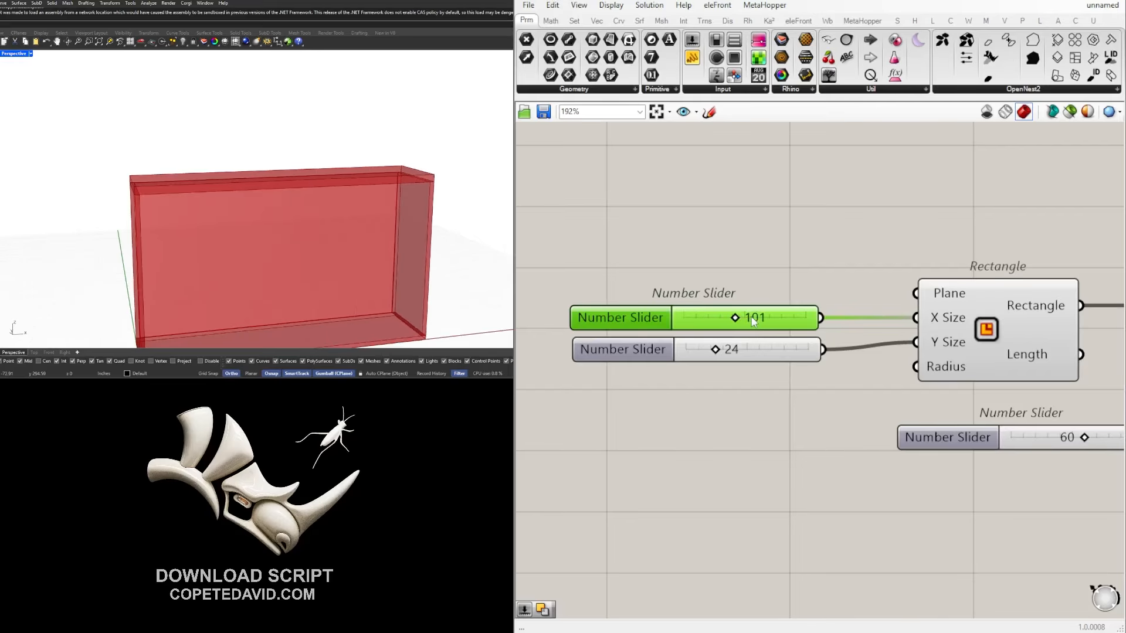
double_click(753, 319)
type("120")
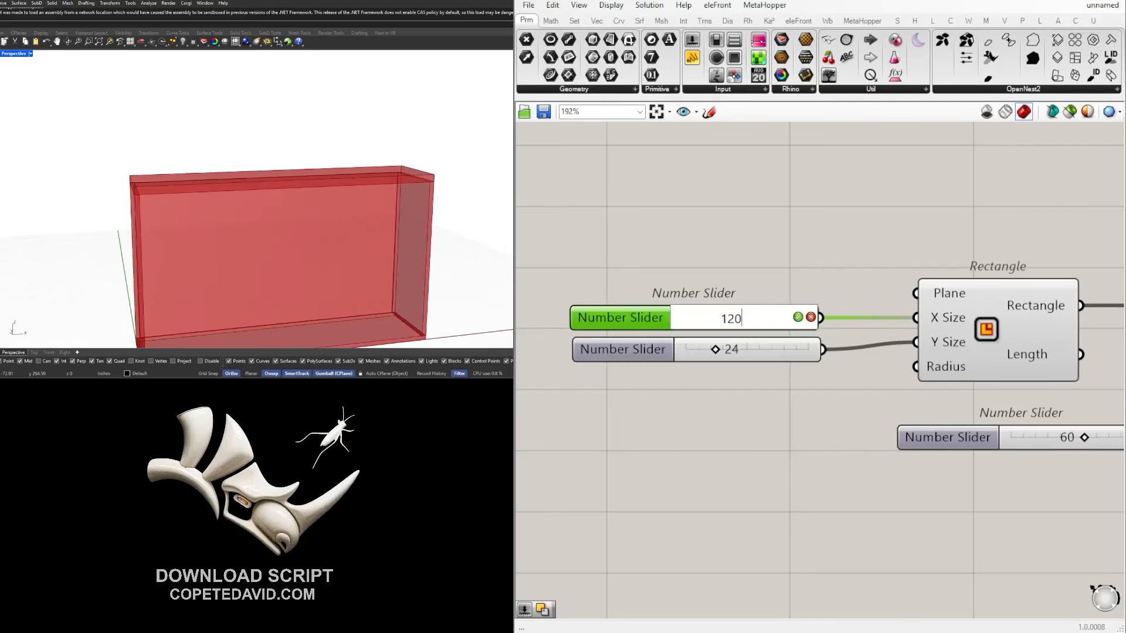
left_click(769, 463)
Review the definition from the Rectangle inputs through the face chains to the Extrude and Solid Difference components.
scroll(860, 509, "down", 3)
scroll(1016, 481, "up", 3)
right_click_drag(1016, 481, 760, 441)
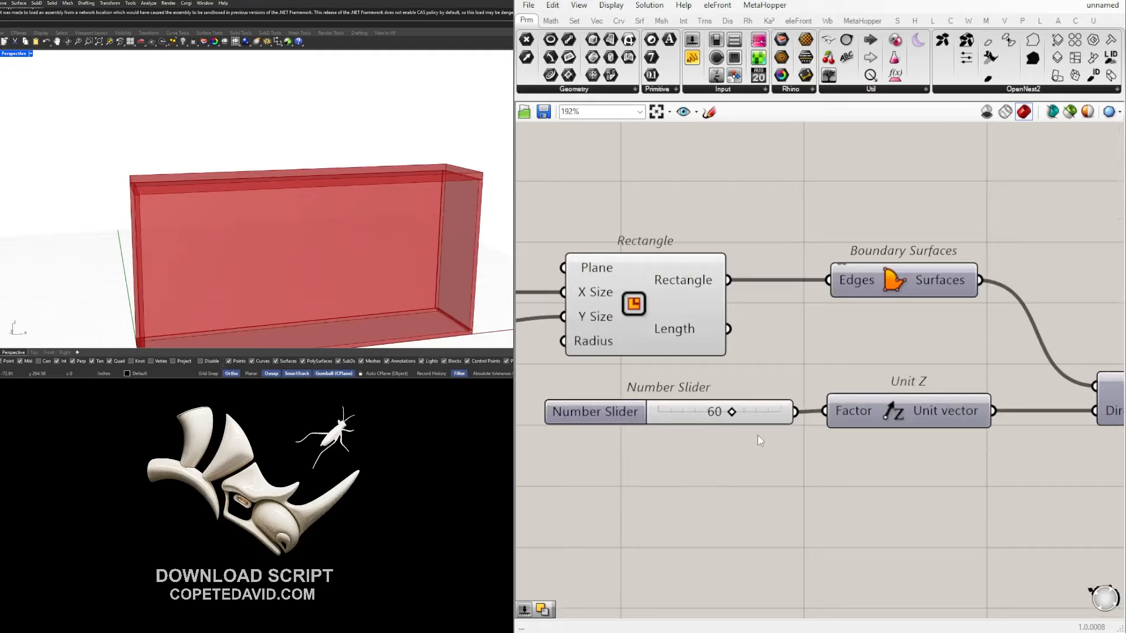
scroll(873, 465, "down", 4)
right_click_drag(1071, 479, 772, 435)
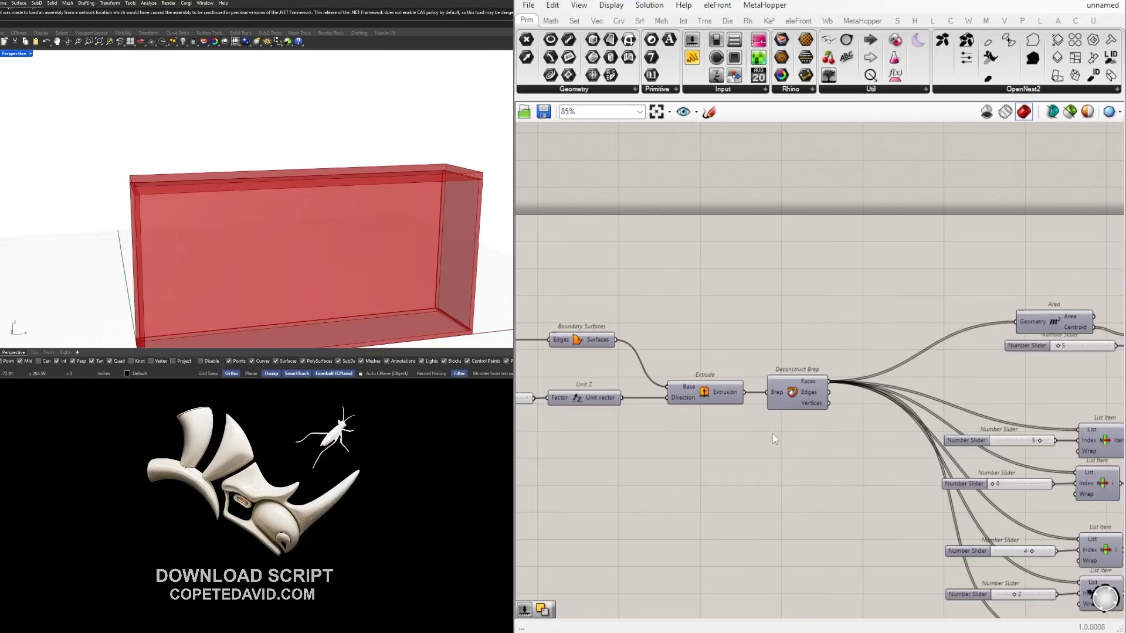
scroll(772, 435, "down", 1)
right_click_drag(1108, 441, 685, 353)
right_click_drag(1017, 446, 906, 451)
left_click(891, 361)
left_click_drag(964, 542, 761, 296)
left_click(783, 275)
right_click_drag(937, 329, 886, 323)
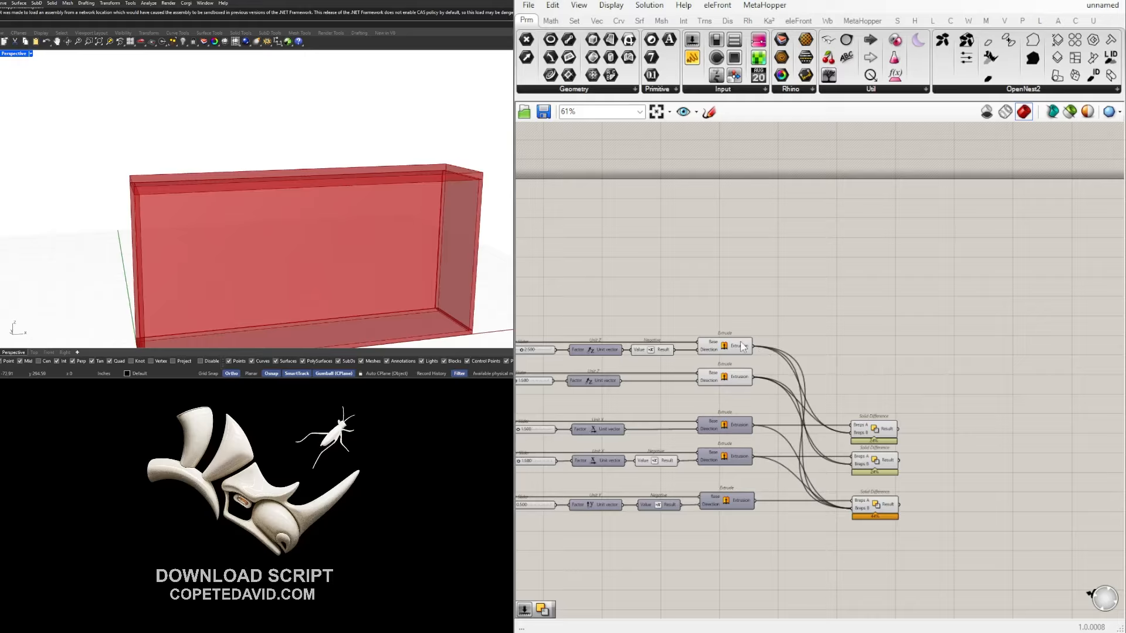
Add a Geometry component for the top panel's extrusion and a second one for the bottom panel.
double_click(866, 356)
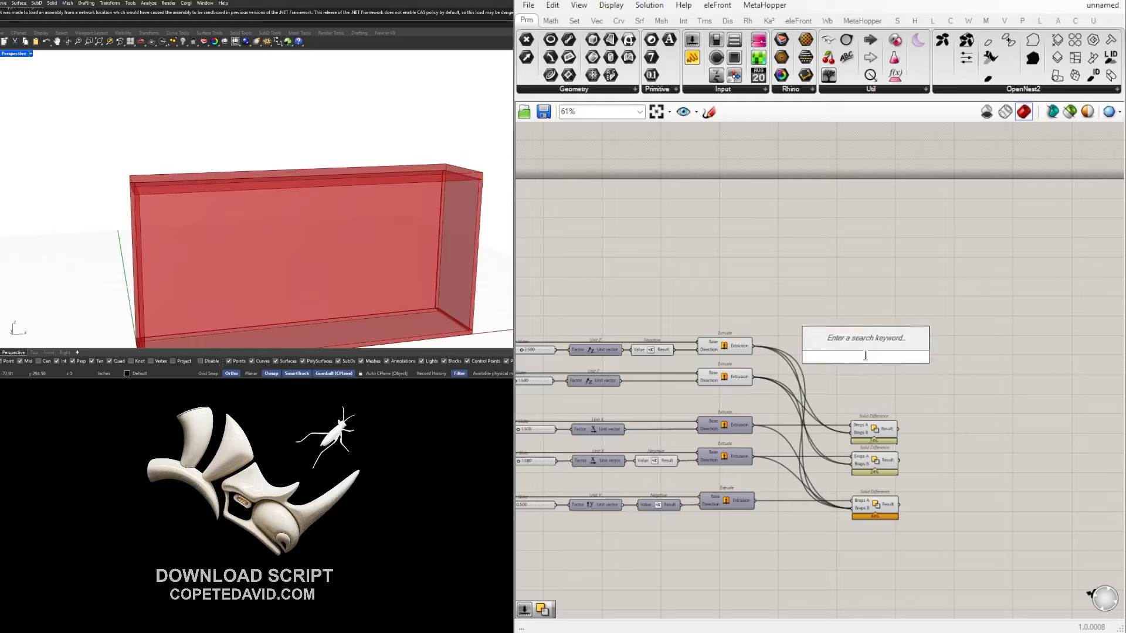
type("GEO")
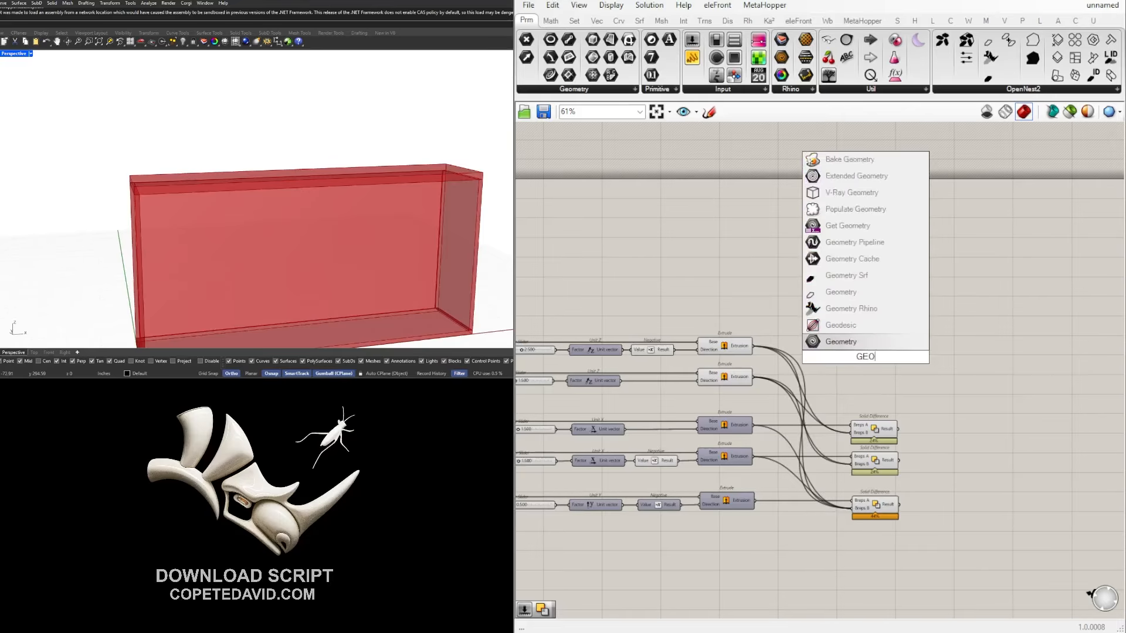
key("Return")
left_click(727, 351)
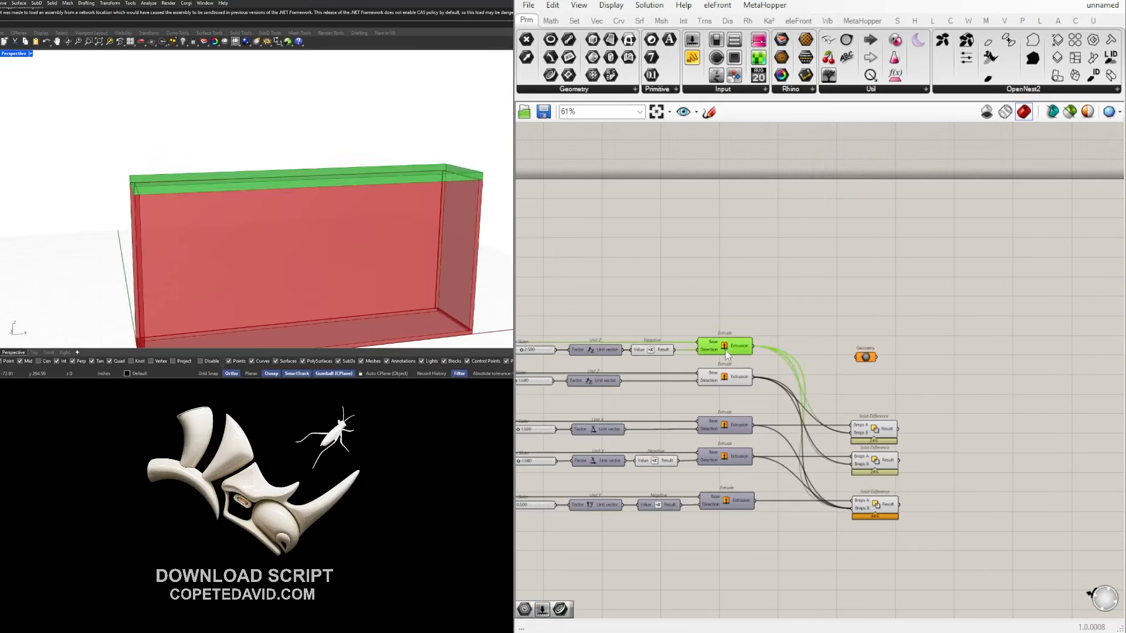
left_click_drag(752, 345, 867, 388)
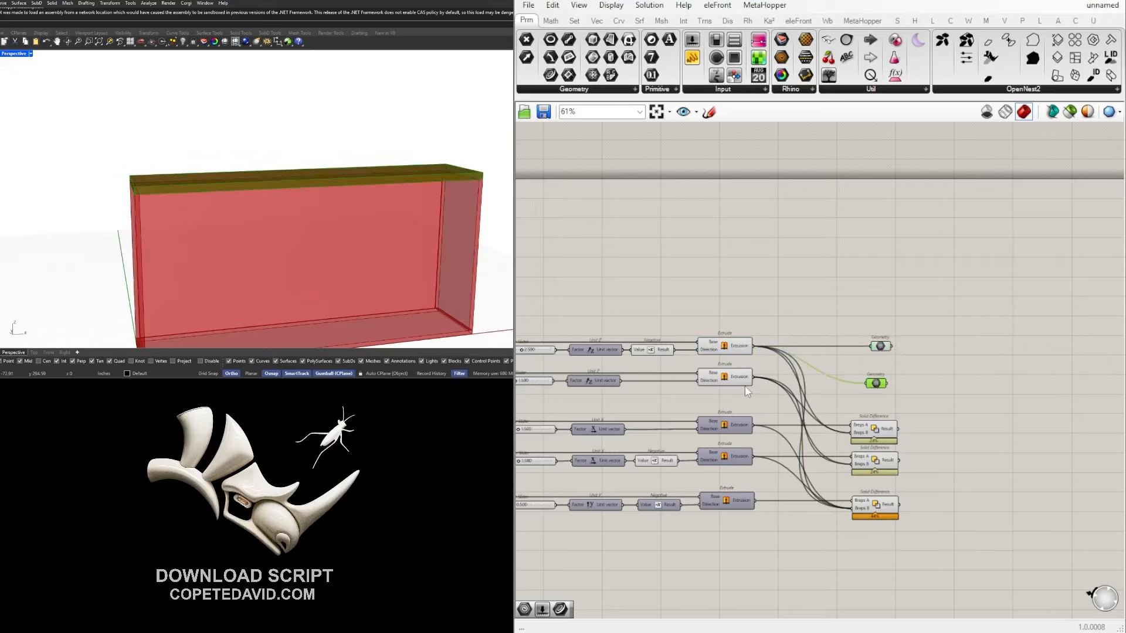
Connect the bottom panel's extrusion and the three Solid Difference results each to its own Geometry component.
left_click_drag(753, 376, 897, 429)
left_click(1008, 433)
left_click_drag(967, 434, 946, 508)
left_click(939, 461)
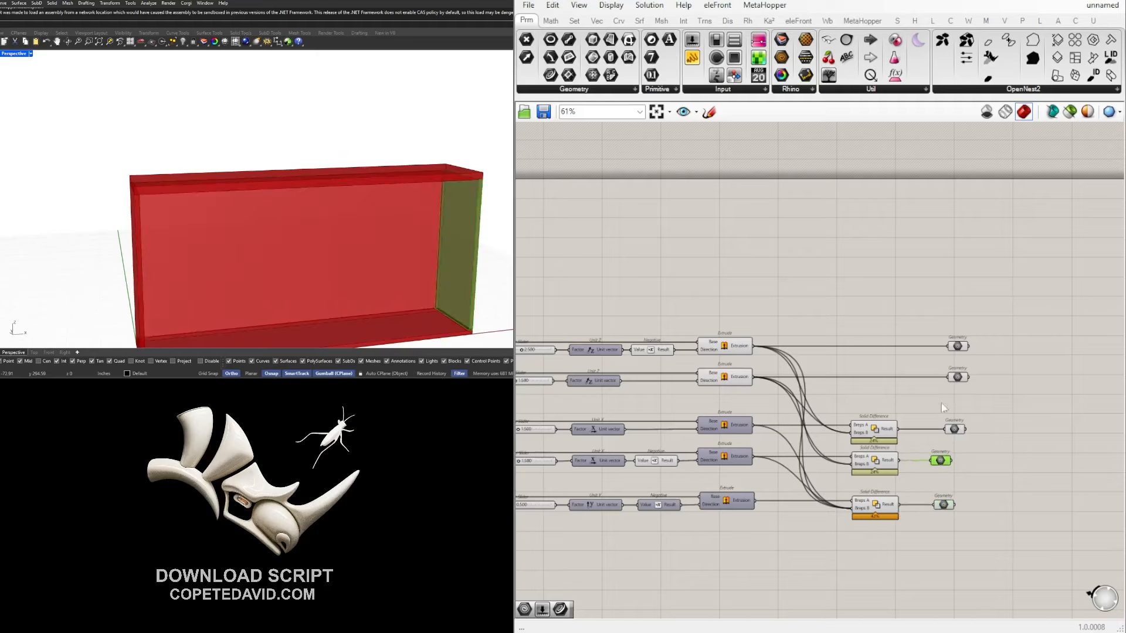
Align the five Geometry components in one vertical column and try distributing them evenly.
left_click_drag(899, 308, 1012, 536)
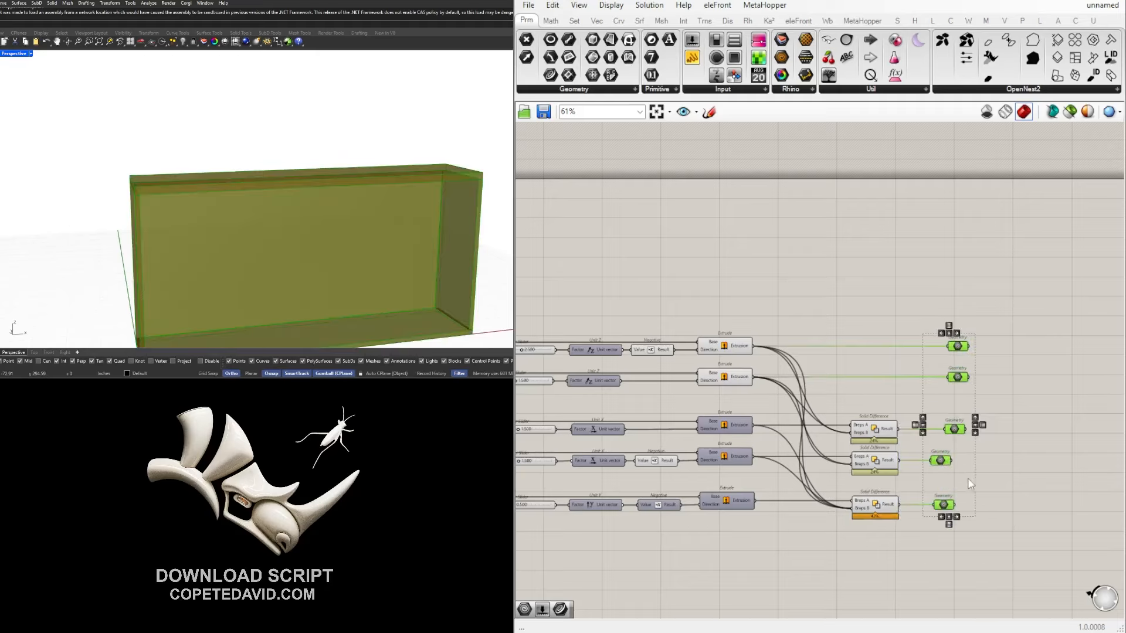
left_click(957, 334)
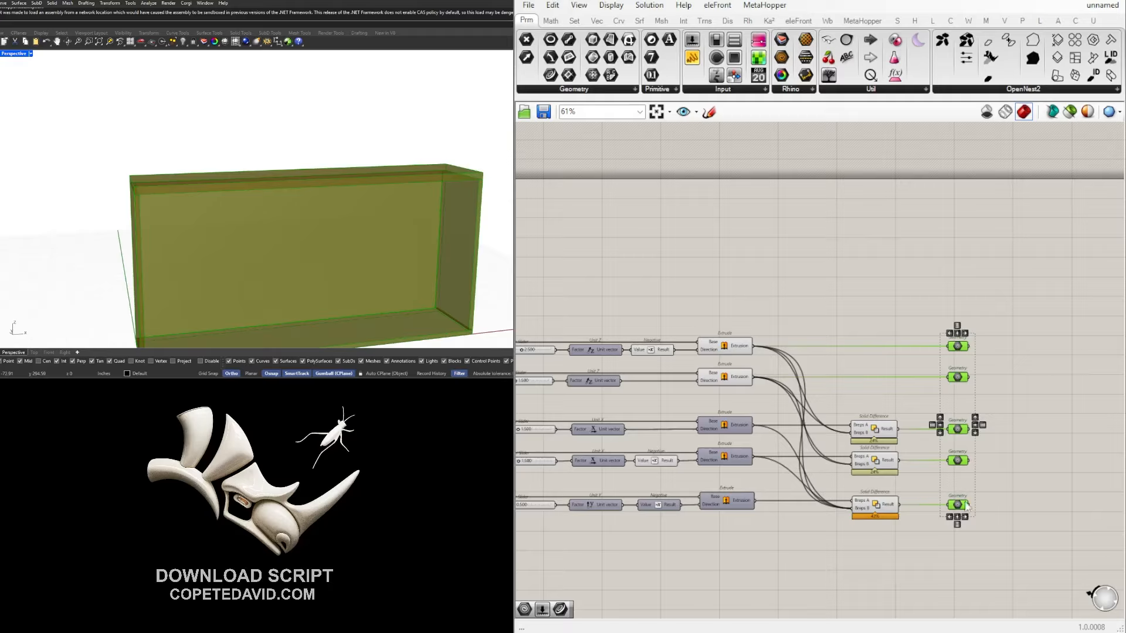
left_click(957, 524)
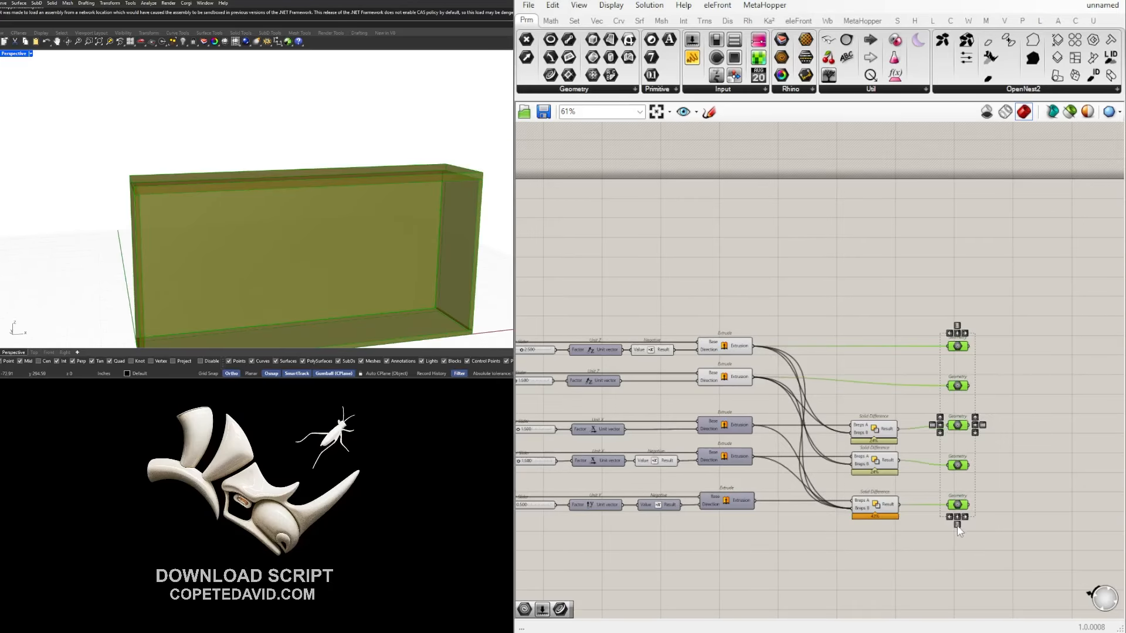
left_click(978, 386)
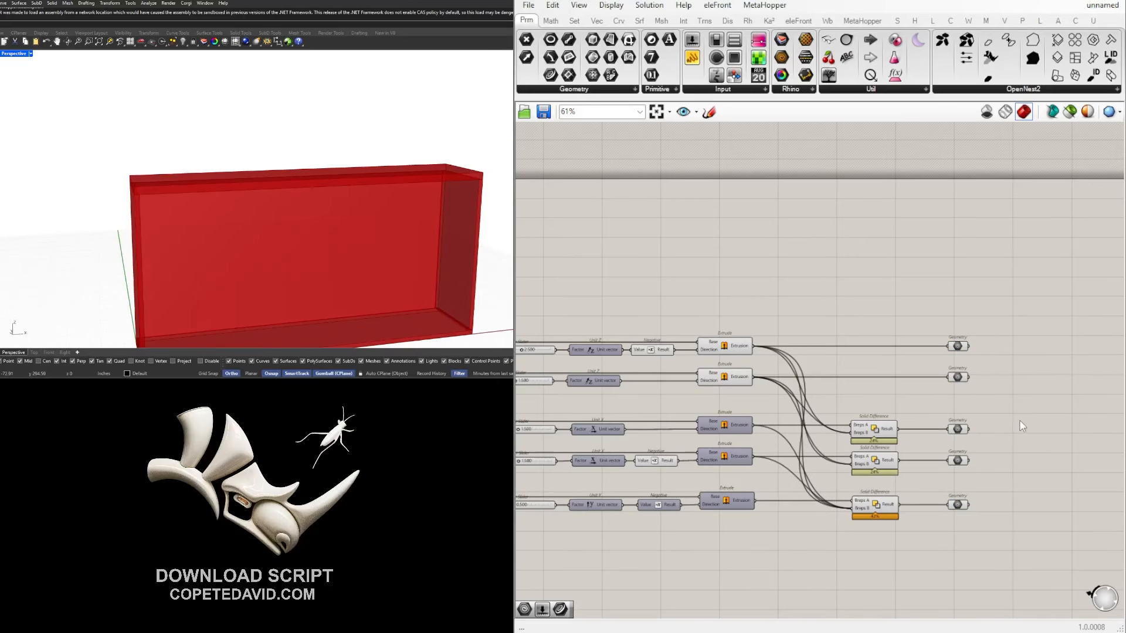
Turn off the preview of the Negative, Extrude and Solid Difference components upstream of the Geometry components.
scroll(870, 427, "down", 2)
left_click_drag(893, 513, 696, 317)
middle_click(721, 307)
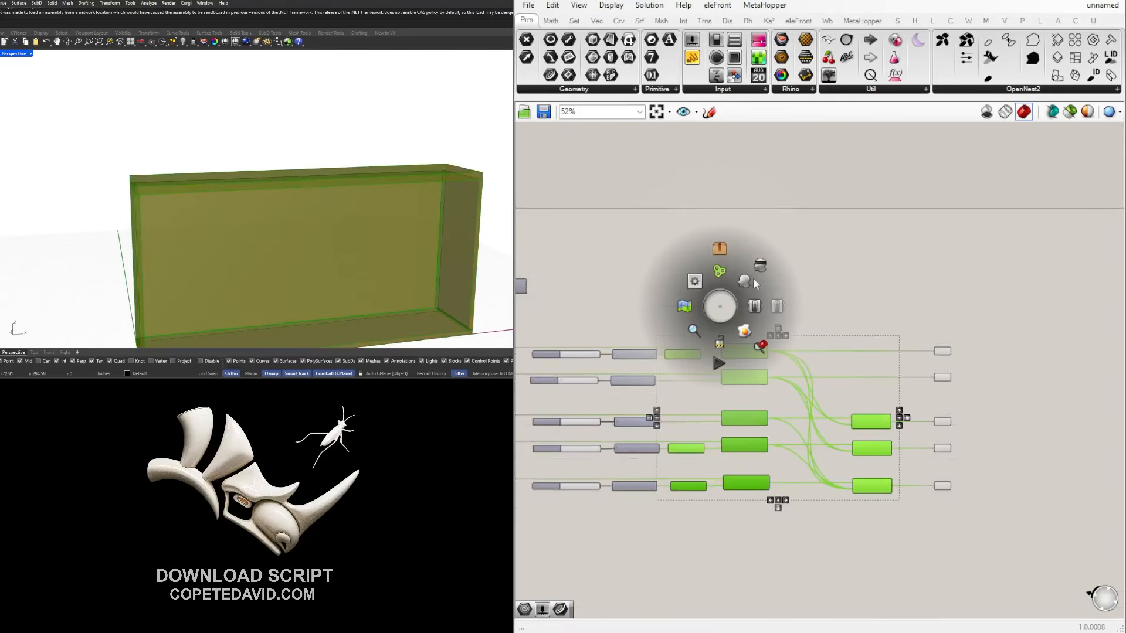
left_click(765, 262)
Group the top panel's Geometry component and name the group TOP.
scroll(951, 381, "up", 4)
right_click_drag(976, 372, 877, 395)
left_click(834, 345)
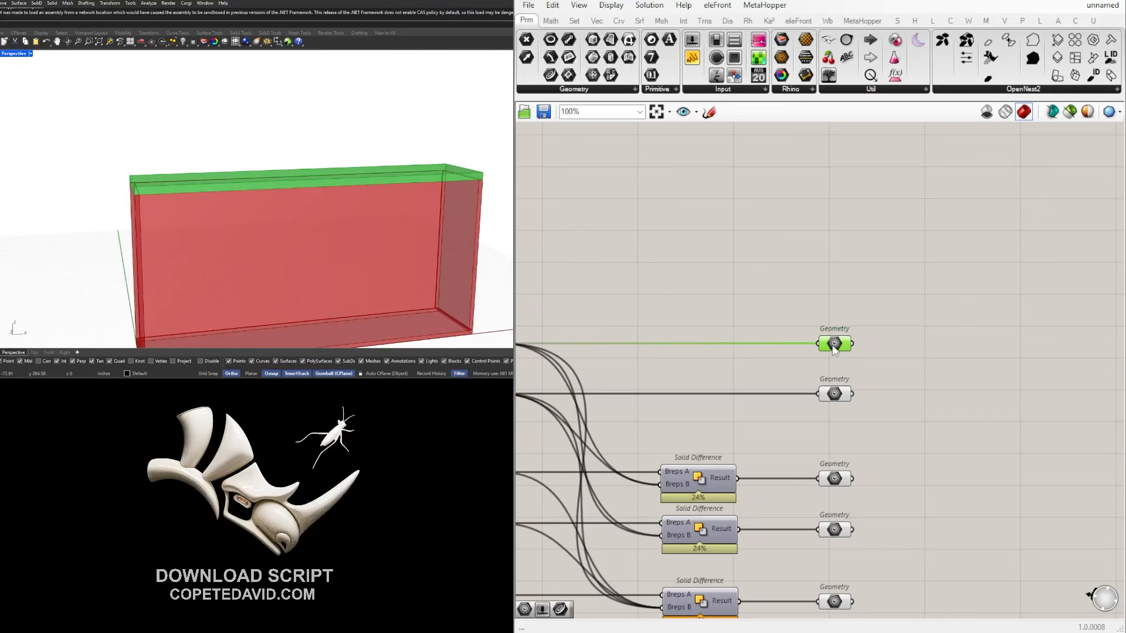
key("ctrl+g")
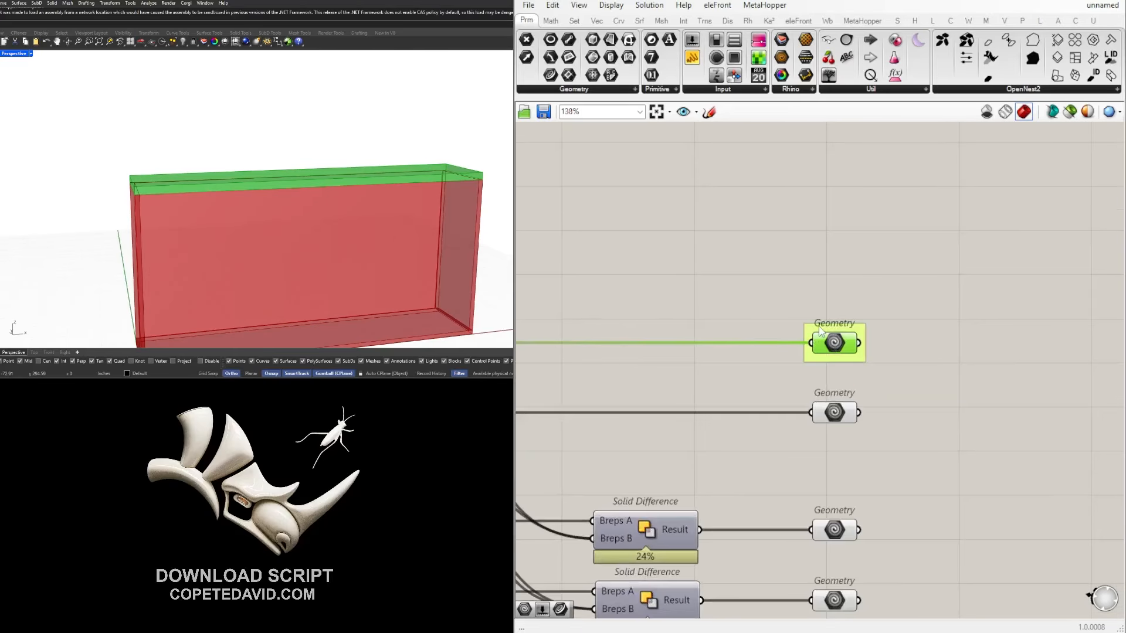
scroll(836, 343, "up", 2)
right_click(836, 335)
type("TOP")
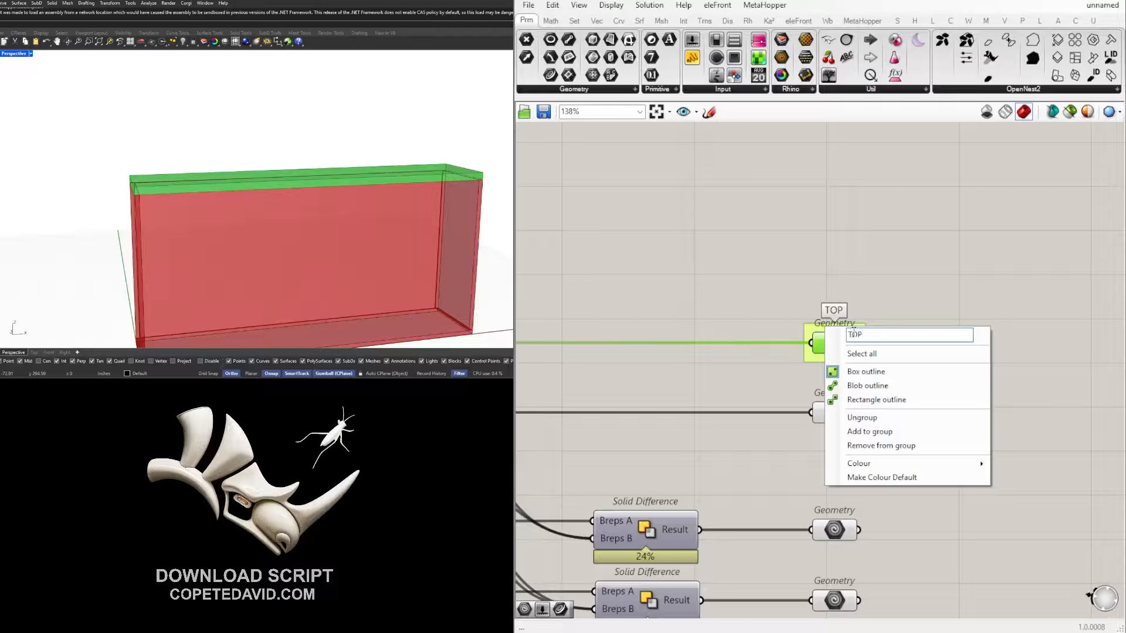
left_click(817, 368)
Group the bottom panel's Geometry component and name the group BOTT.
left_click_drag(917, 452, 815, 394)
key("ctrl+g")
right_click(846, 399)
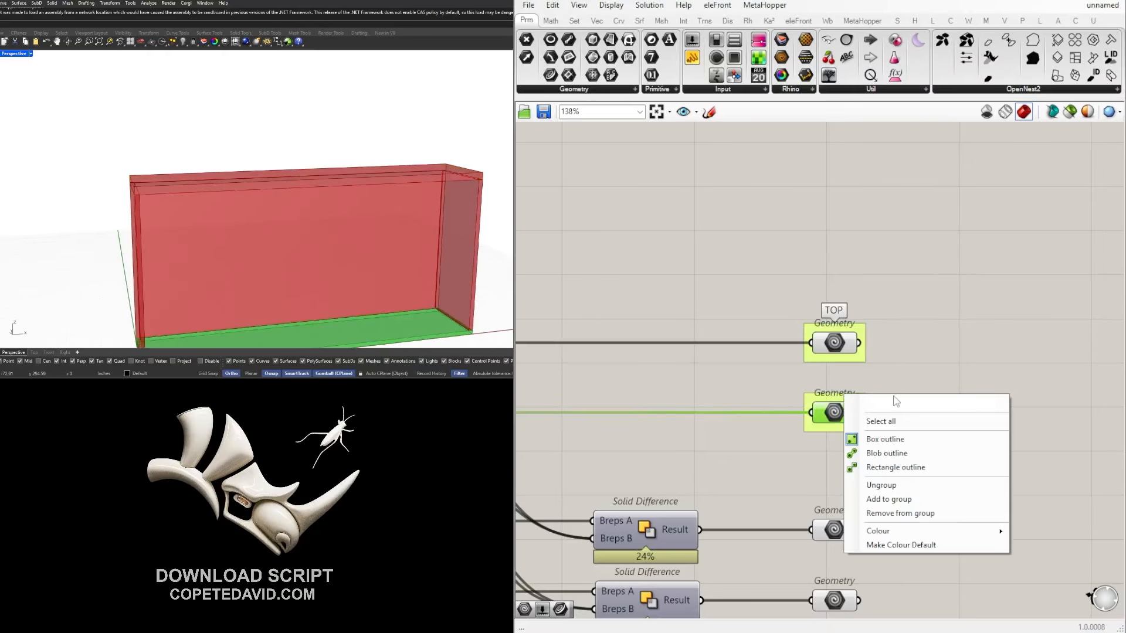
type("BOTT")
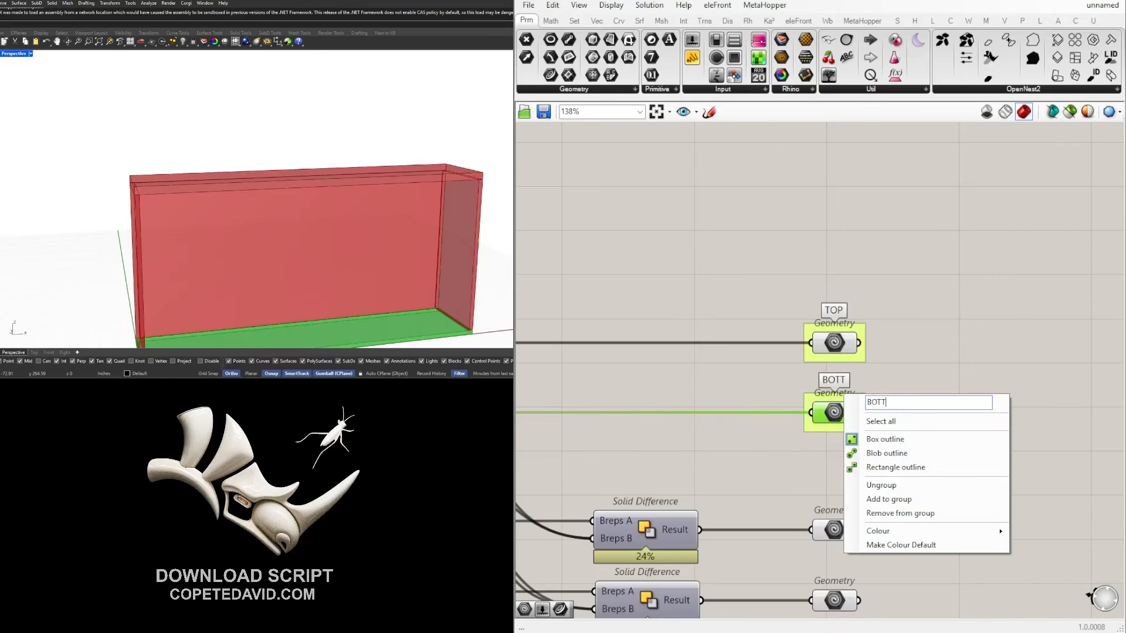
left_click(907, 347)
Group the left panel's Geometry component and name the group LEFT.
right_click_drag(930, 534, 892, 431)
left_click_drag(879, 444, 784, 391)
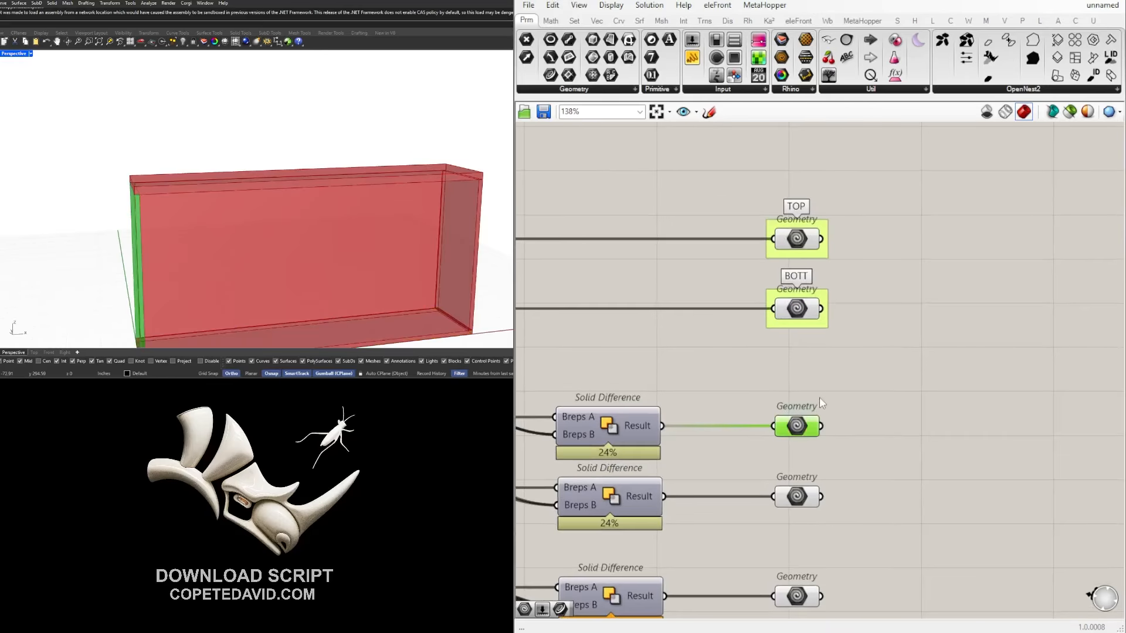
right_click(802, 426)
key("ctrl+g")
right_click(799, 410)
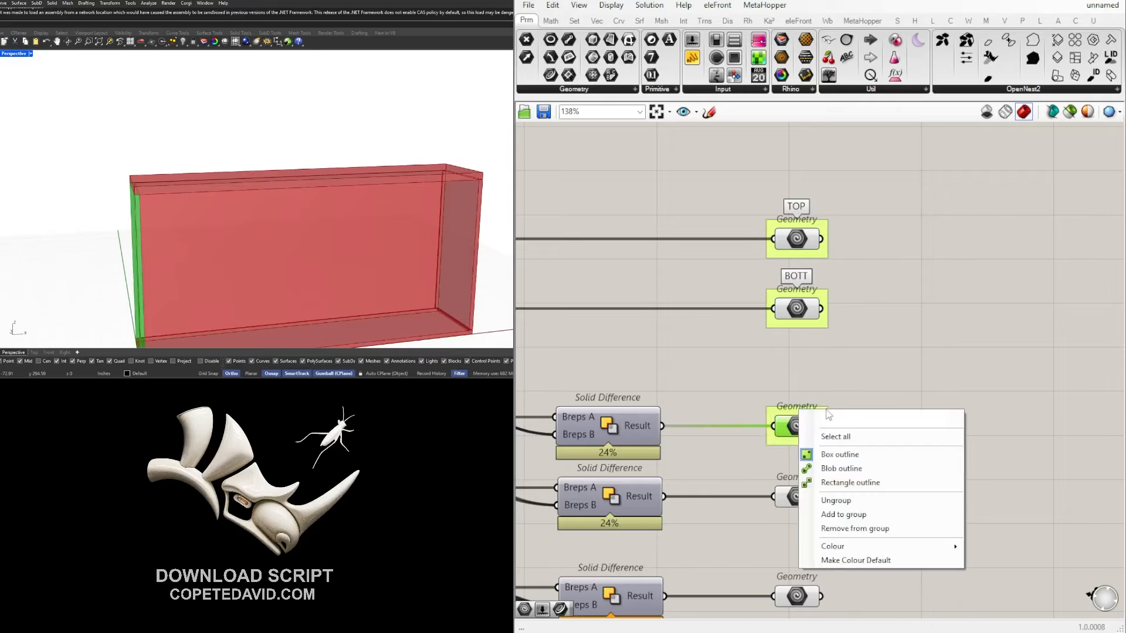
left_click(841, 365)
left_click(807, 420)
right_click(807, 411)
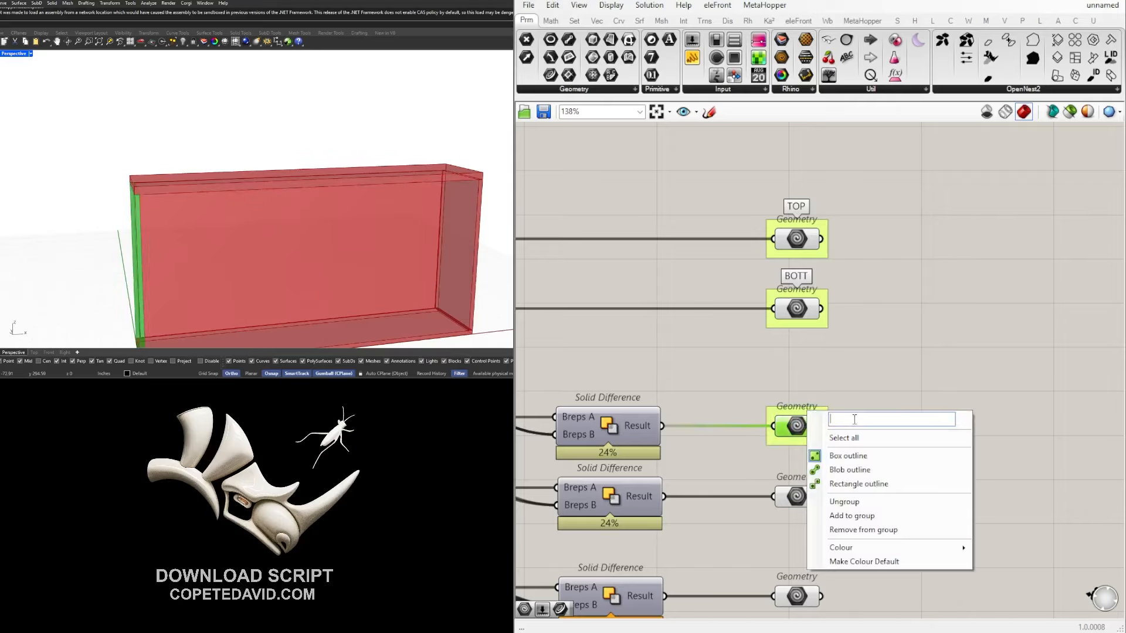
type("LEFT")
key("Return")
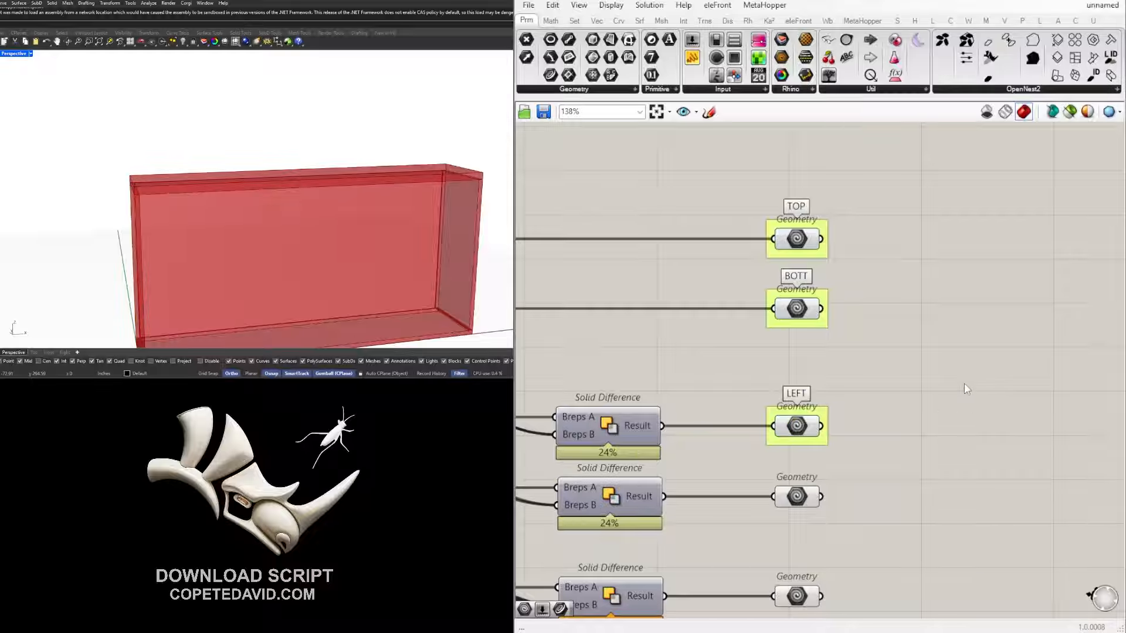
Group the right panel's Geometry component and name the group RIGHT.
scroll(350, 189, "down", 2)
right_click_drag(350, 189, 399, 195)
left_click(807, 499)
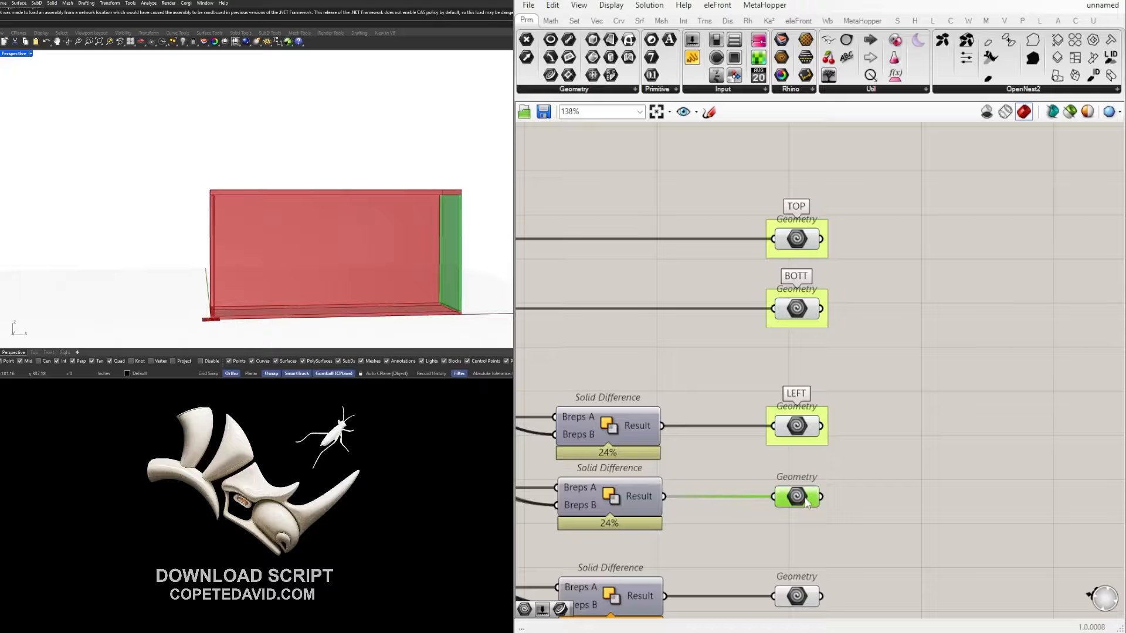
key("ctrl+g")
right_click(788, 488)
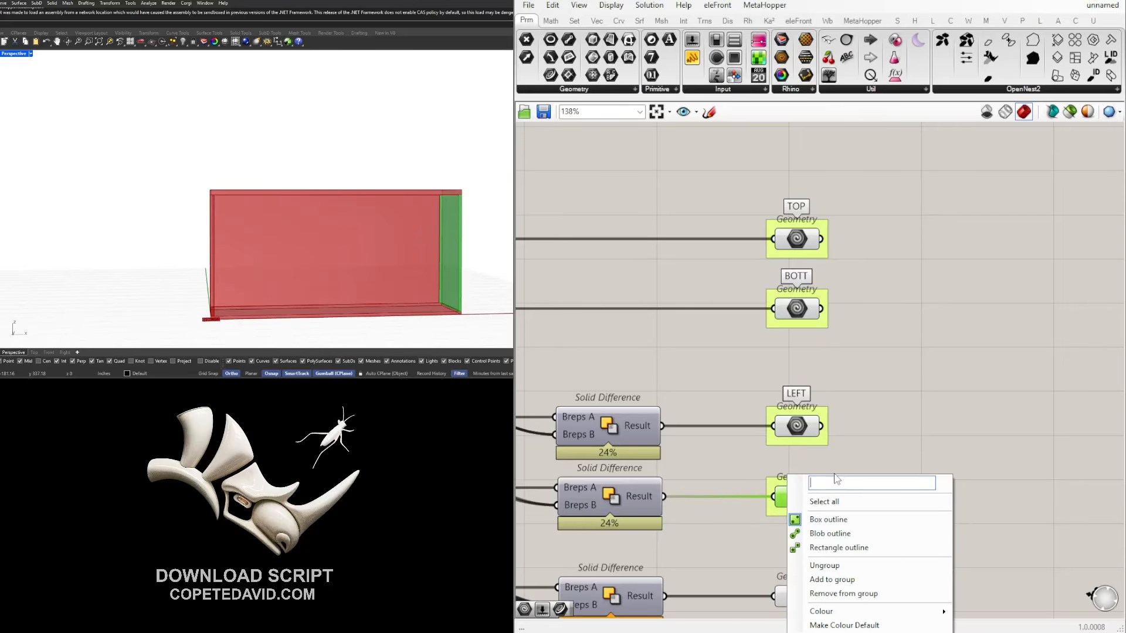
type("RIGHT")
key("Return")
Group the back panel's Geometry component and name the group BACK.
right_click_drag(834, 473, 787, 374)
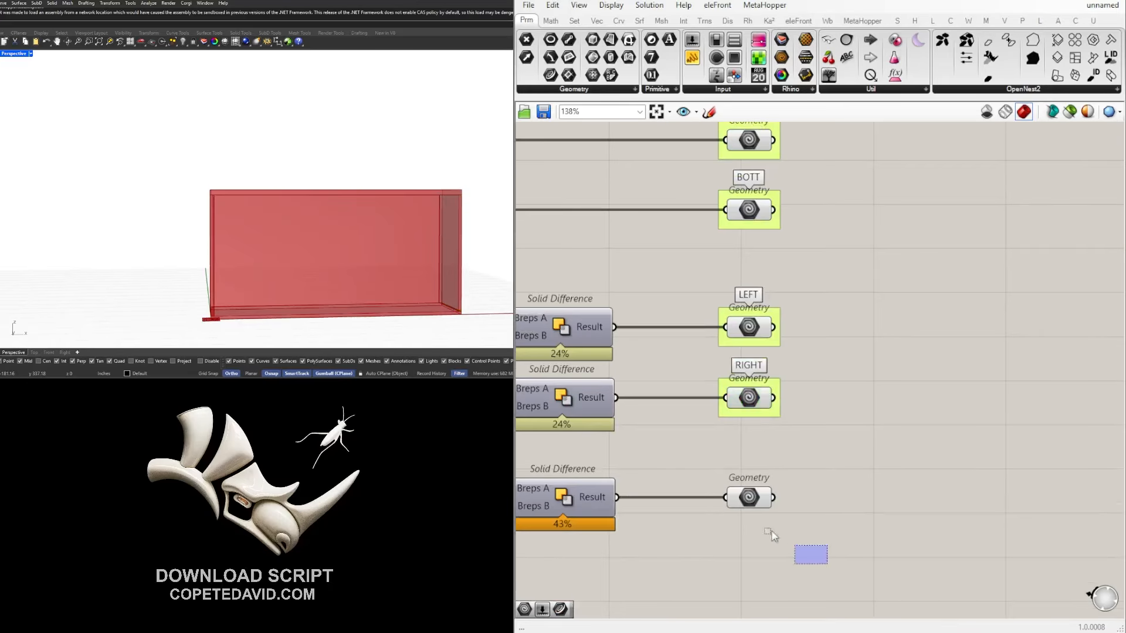
left_click(743, 488)
key("ctrl+g")
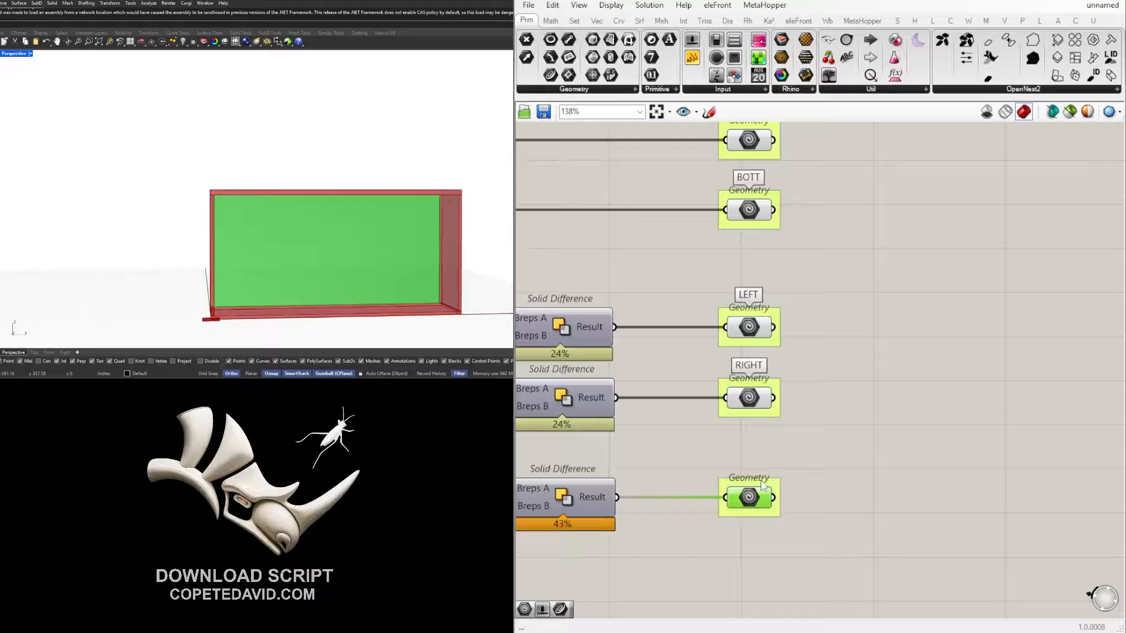
right_click(761, 482)
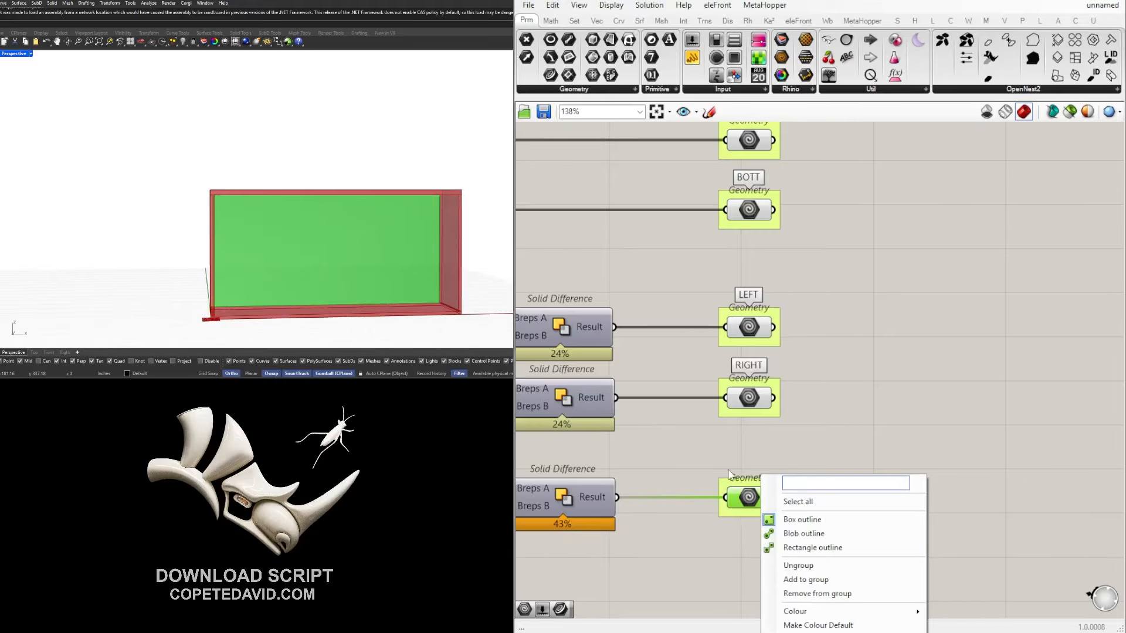
type("BACK")
key("Return")
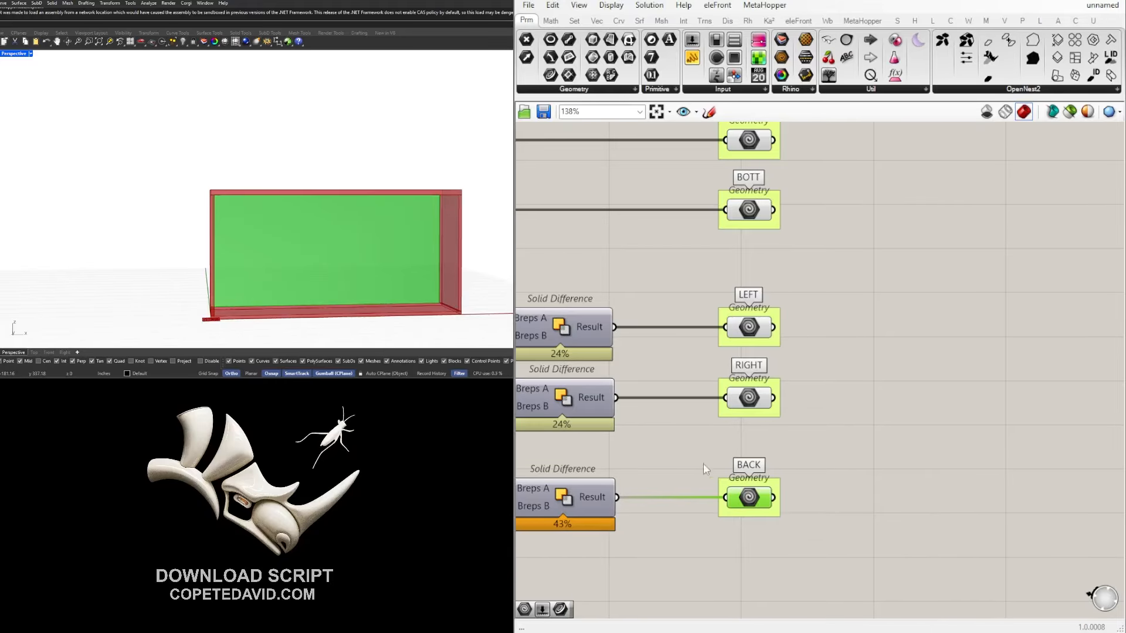
left_click(835, 408)
Turn on the preview of the List Item component that extracts the back face of the box.
scroll(850, 399, "down", 5)
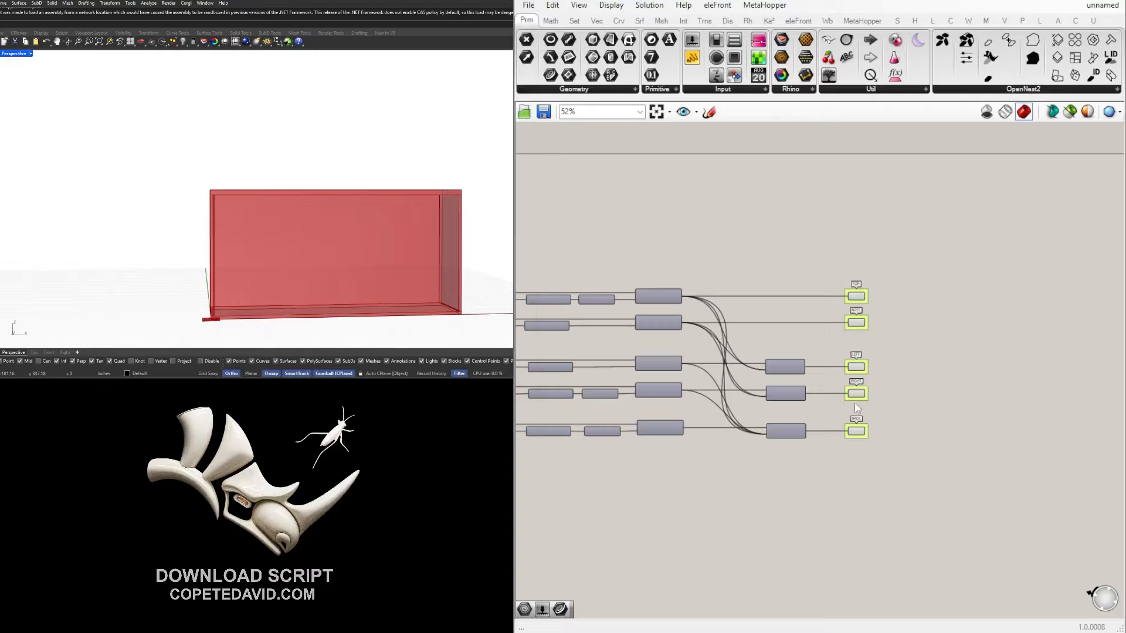
right_click_drag(884, 367, 916, 382)
right_click_drag(174, 197, 224, 236)
scroll(879, 358, "down", 2)
right_click_drag(641, 357, 900, 377)
scroll(821, 346, "up", 3)
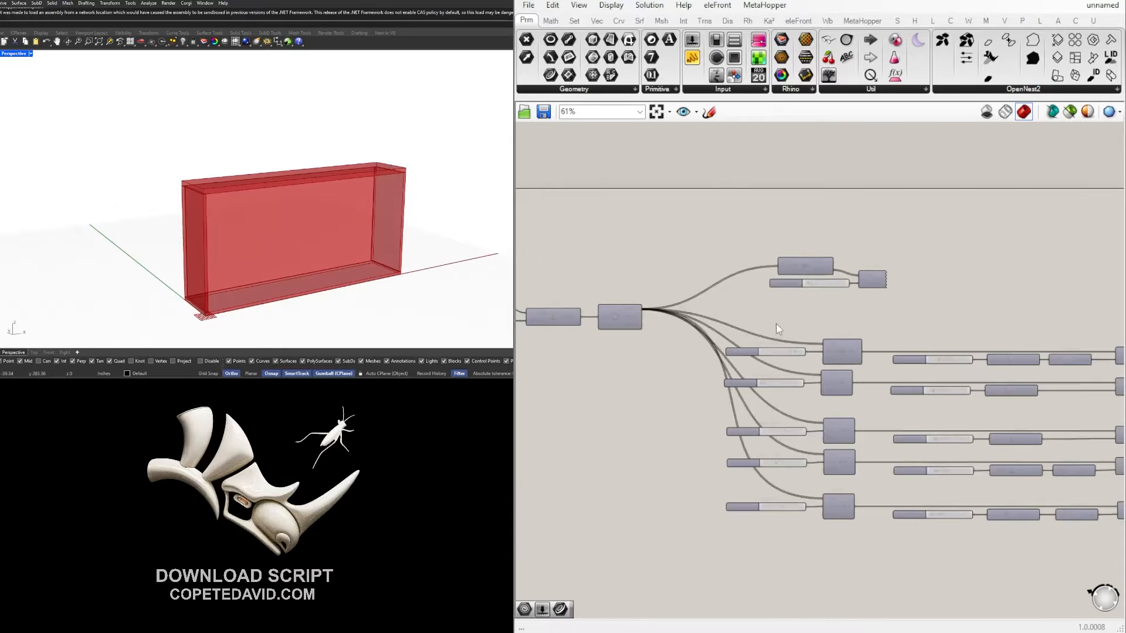
right_click_drag(776, 322, 814, 337)
scroll(663, 333, "up", 1)
scroll(663, 330, "up", 2)
right_click_drag(993, 369, 859, 345)
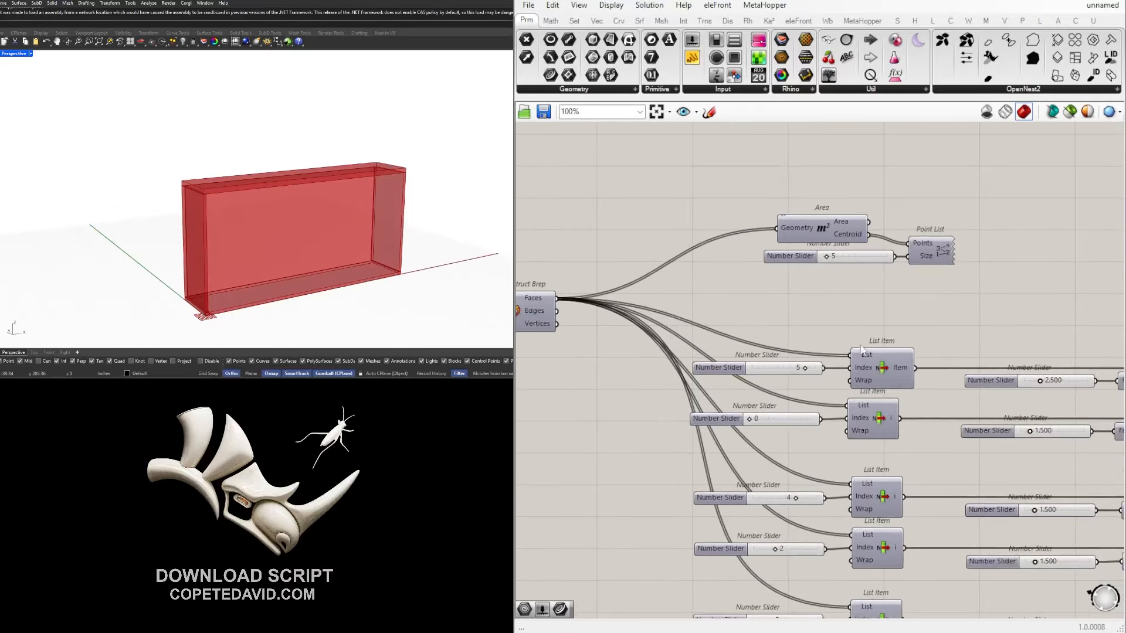
scroll(859, 347, "down", 2)
right_click_drag(1117, 420, 986, 387)
right_click_drag(775, 522, 660, 475)
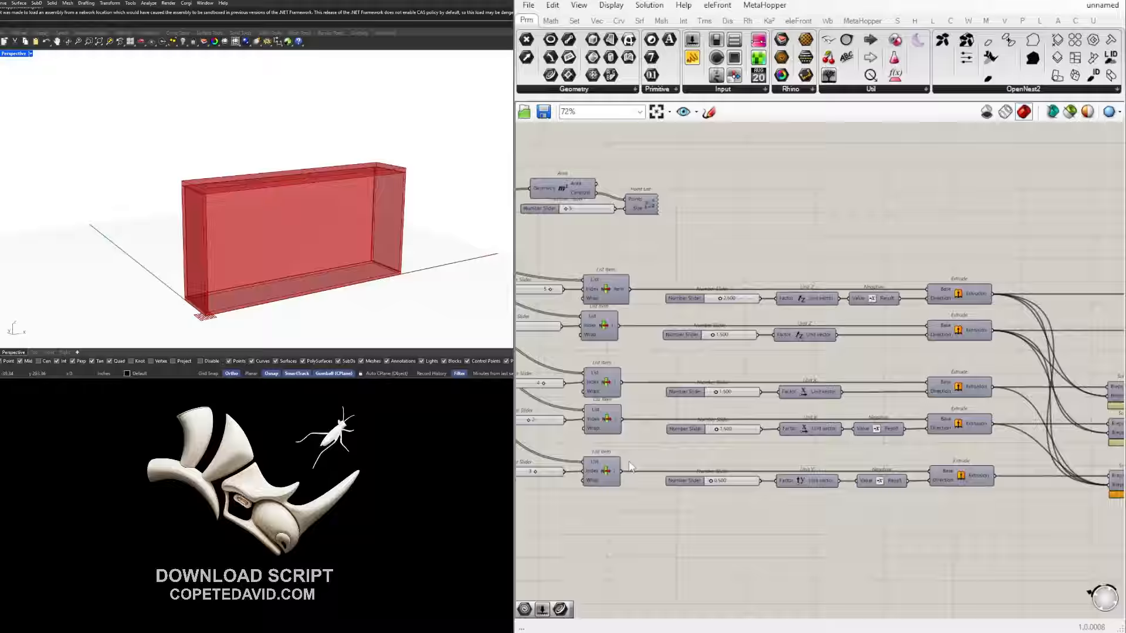
left_click(614, 466)
middle_click(611, 463)
scroll(611, 456, "up", 1)
left_click(633, 444)
Compare the original back face from the List Item with the trimmed BACK panel in the Rhino viewport.
scroll(248, 198, "up", 6)
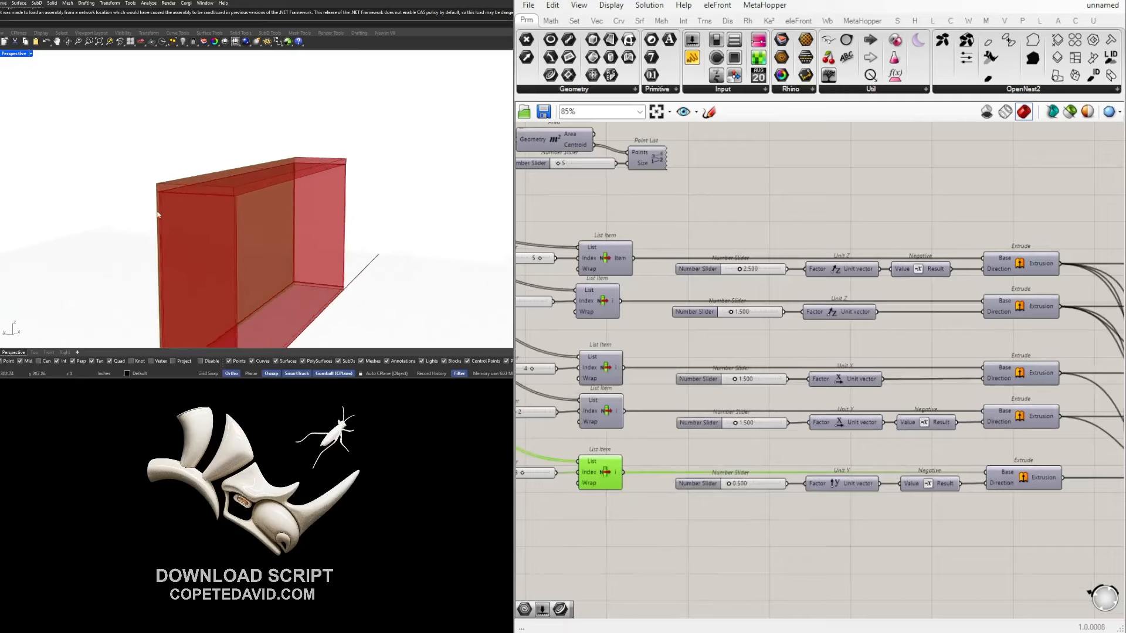
right_click_drag(248, 198, 171, 177)
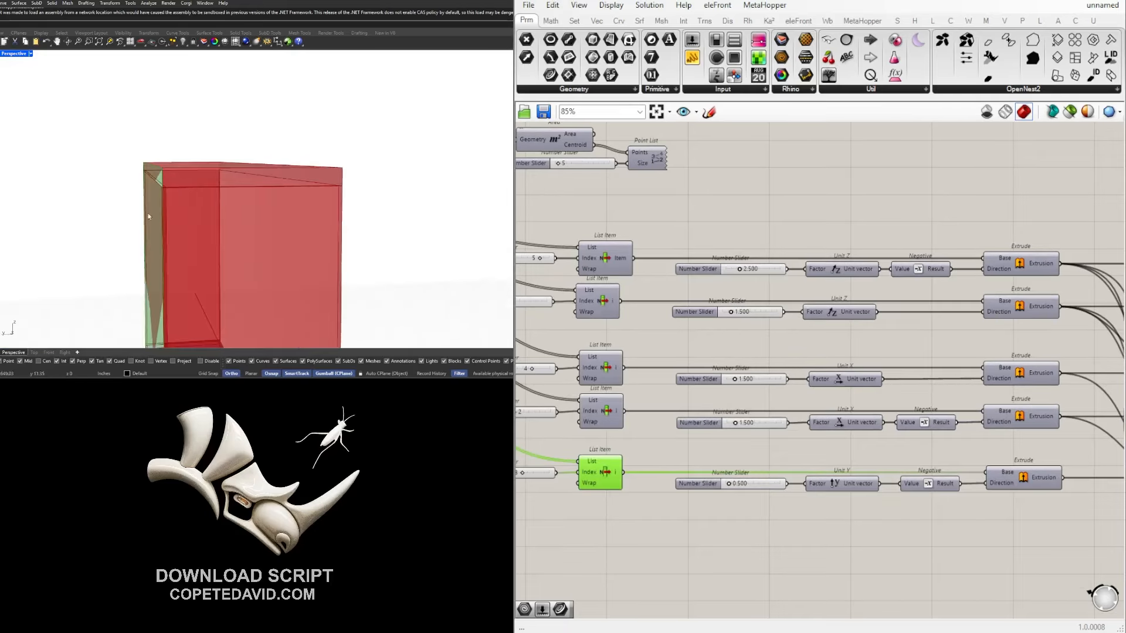
scroll(900, 324, "down", 2)
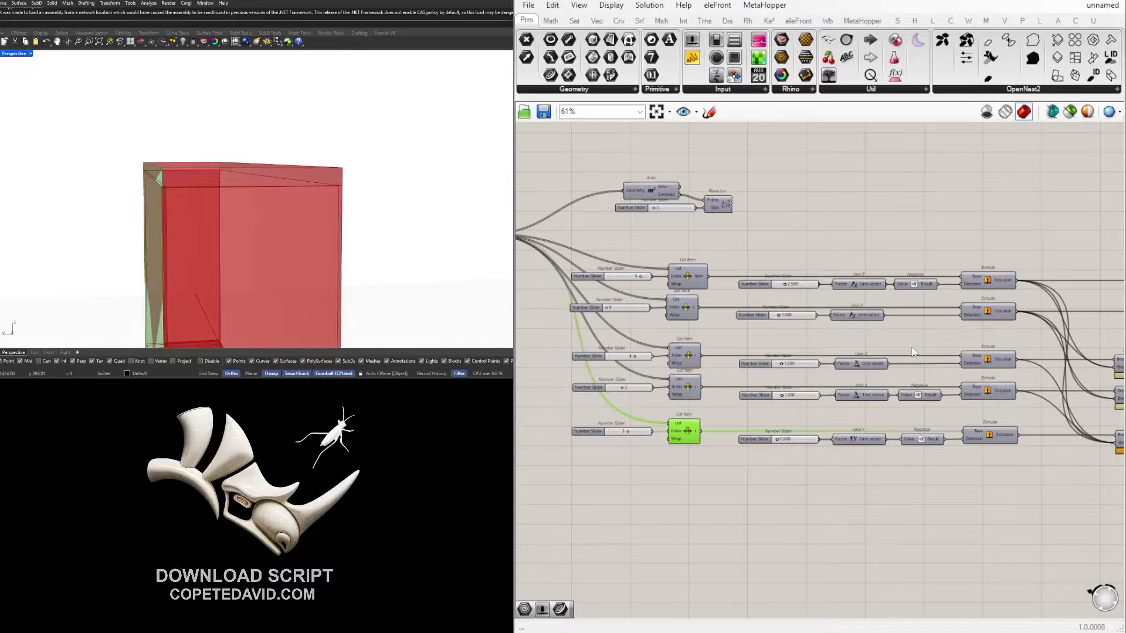
right_click_drag(1117, 409, 882, 392)
left_click(974, 421)
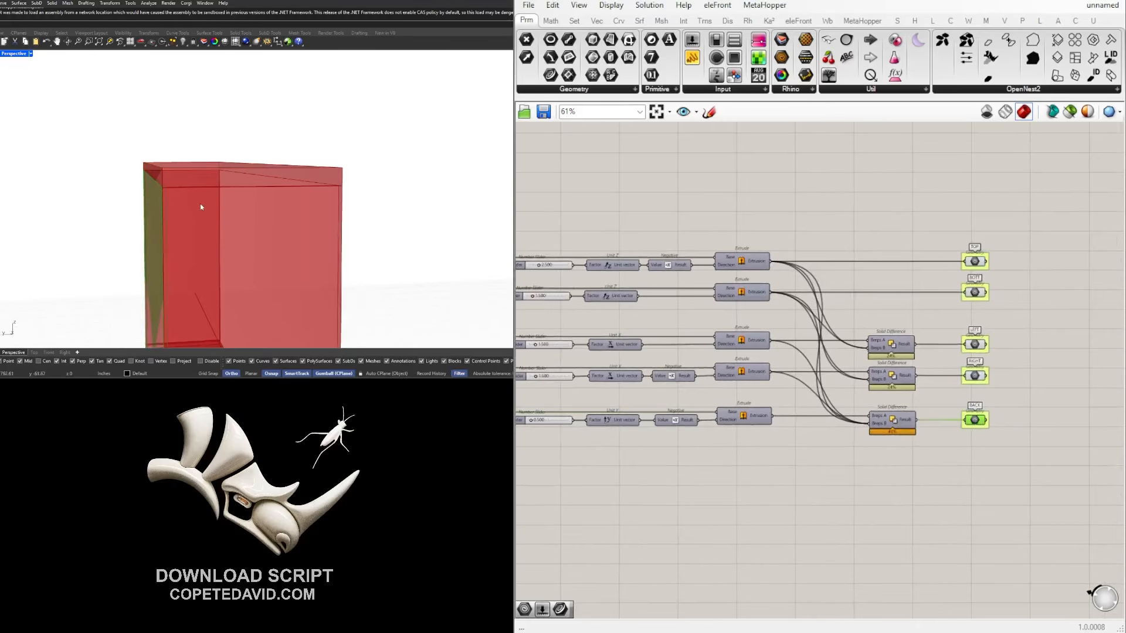
right_click_drag(201, 207, 297, 199)
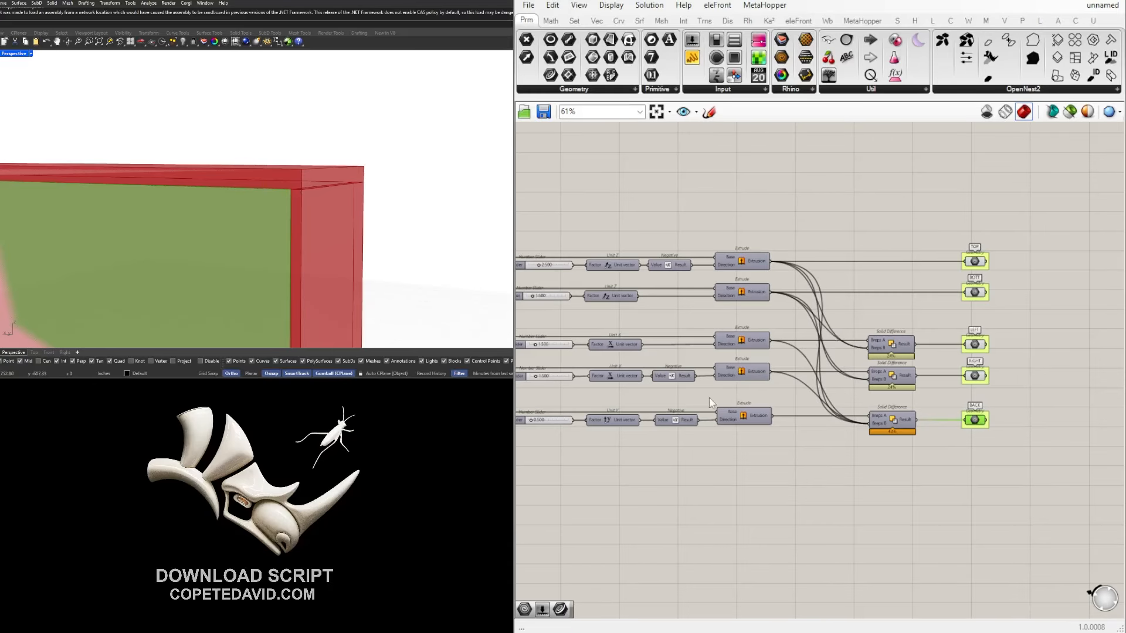
Add a Brep | Brep intersection component below the BACK group on the canvas.
right_click_drag(709, 398, 913, 361)
scroll(298, 199, "down", 2)
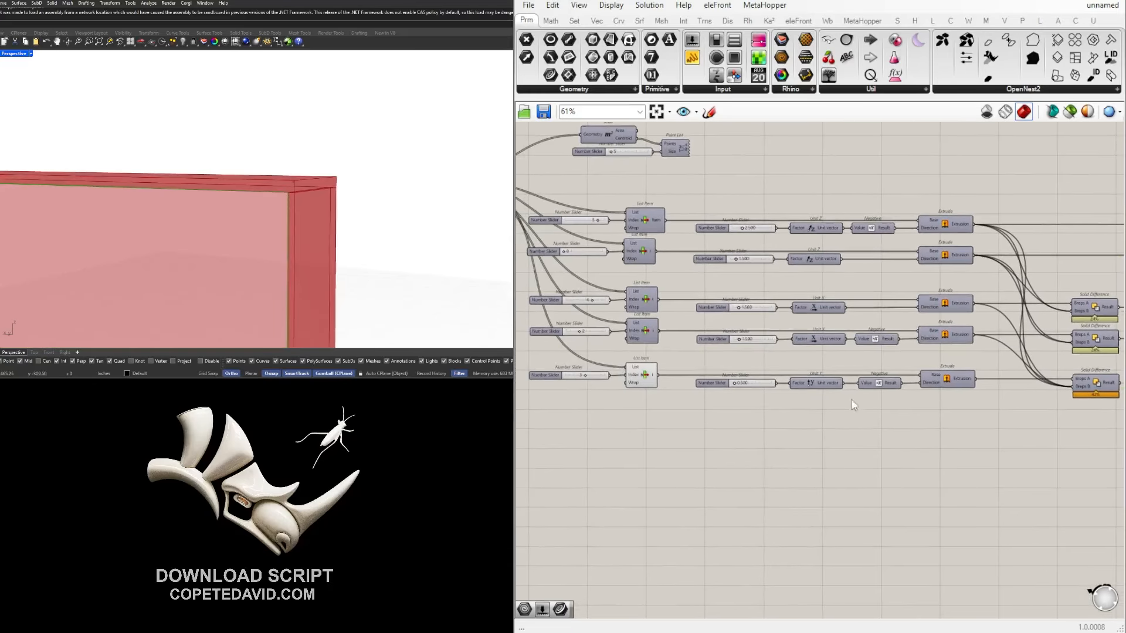
right_click_drag(854, 404, 745, 380)
double_click(920, 398)
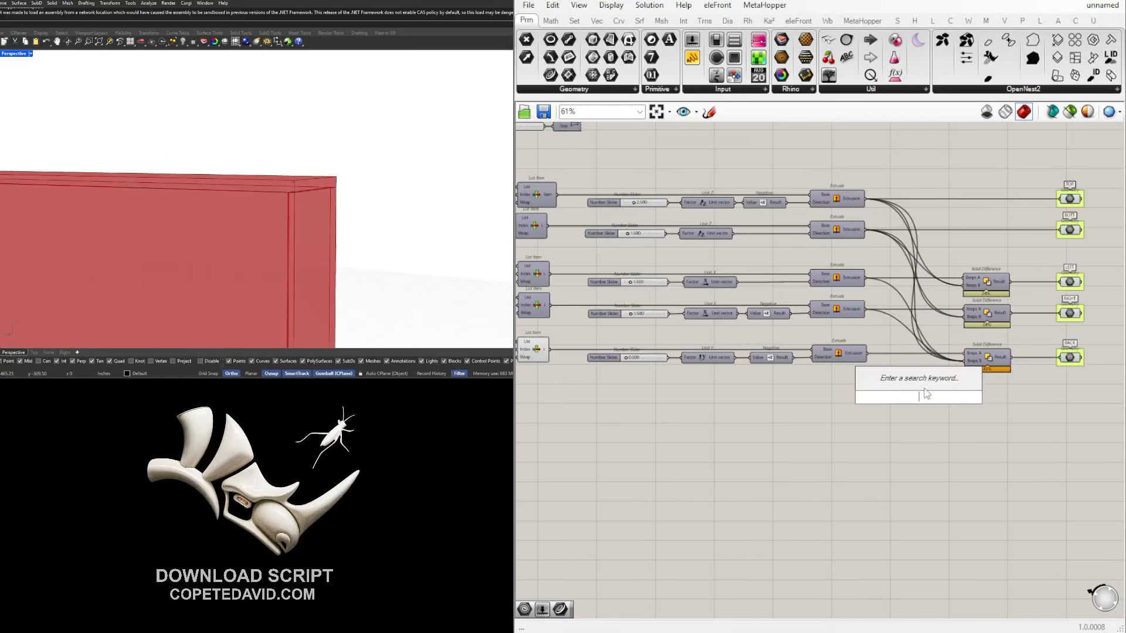
left_click(684, 21)
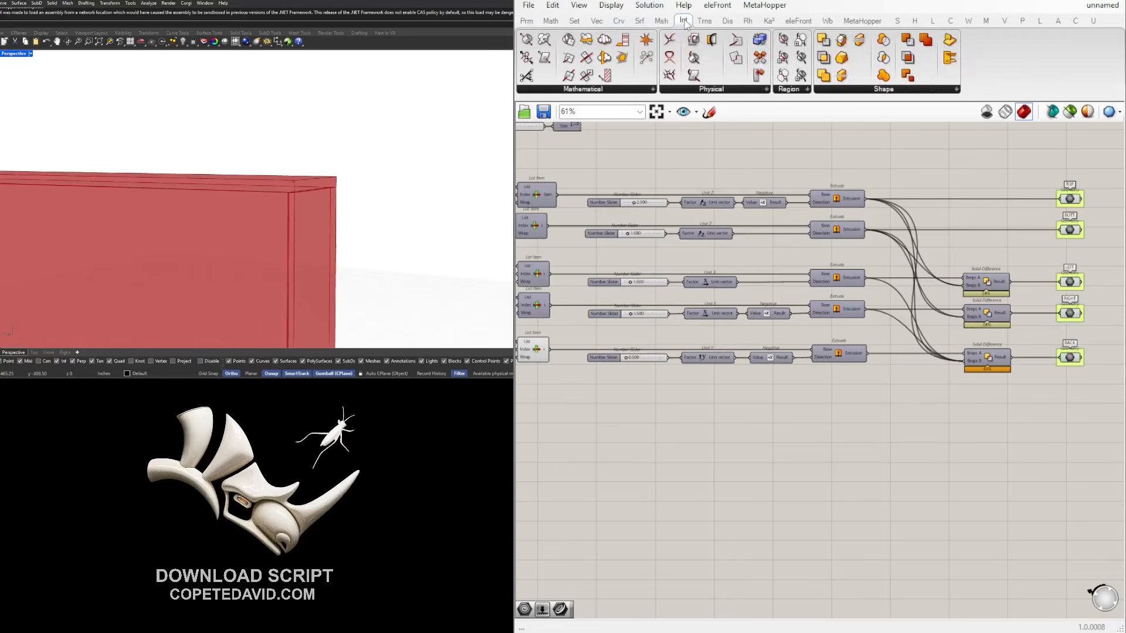
left_click(722, 94)
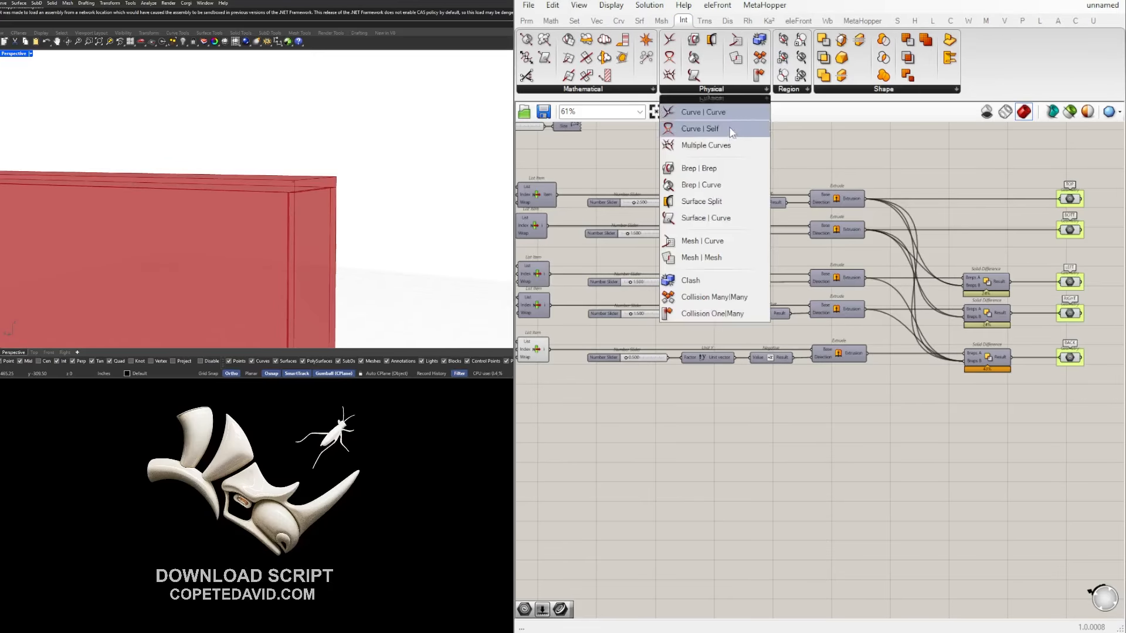
left_click(723, 171)
left_click(1001, 450)
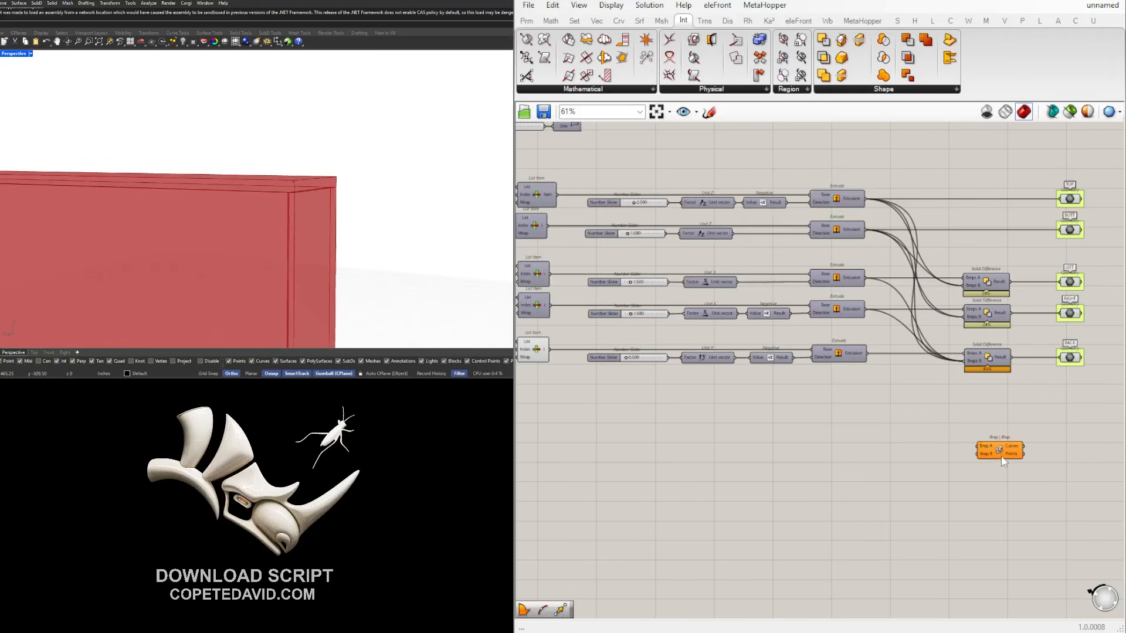
left_click_drag(1001, 456, 1058, 443)
left_click(932, 432)
Connect the back face's List Item output to Brep B and the BACK Geometry to Brep A of the Brep | Brep component.
right_click_drag(736, 398, 821, 379)
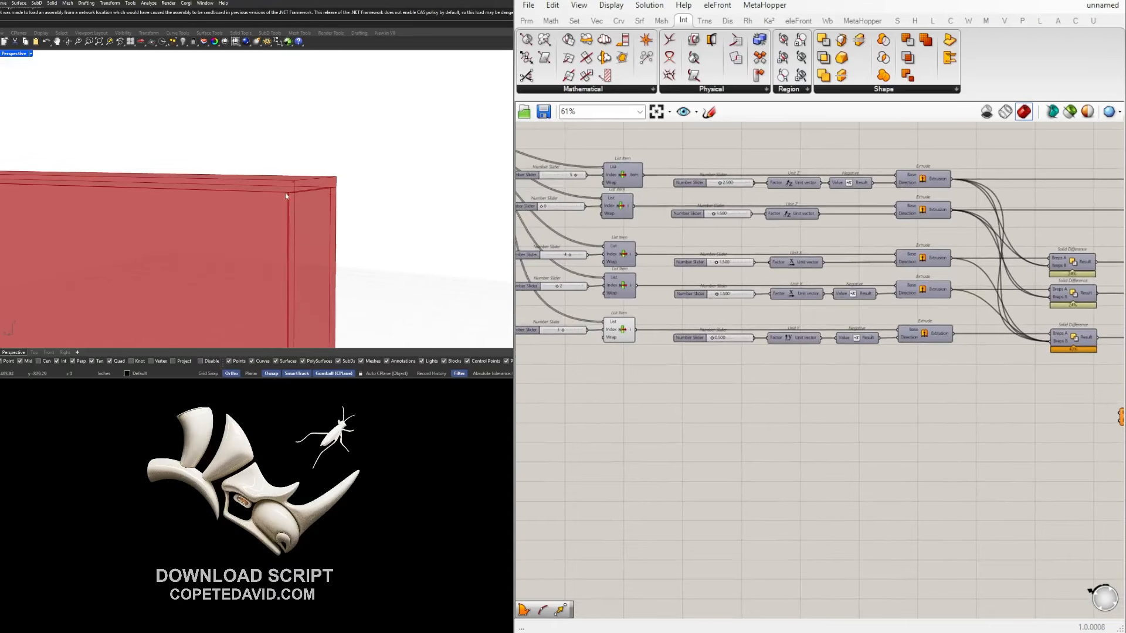
left_click(616, 331)
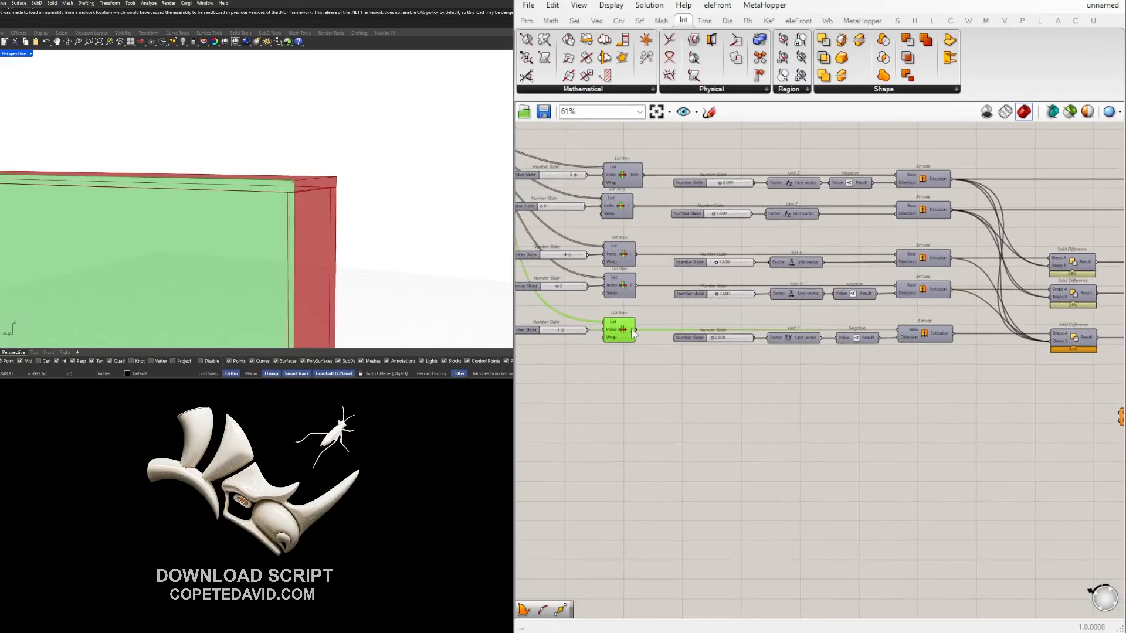
left_click_drag(634, 329, 1055, 416)
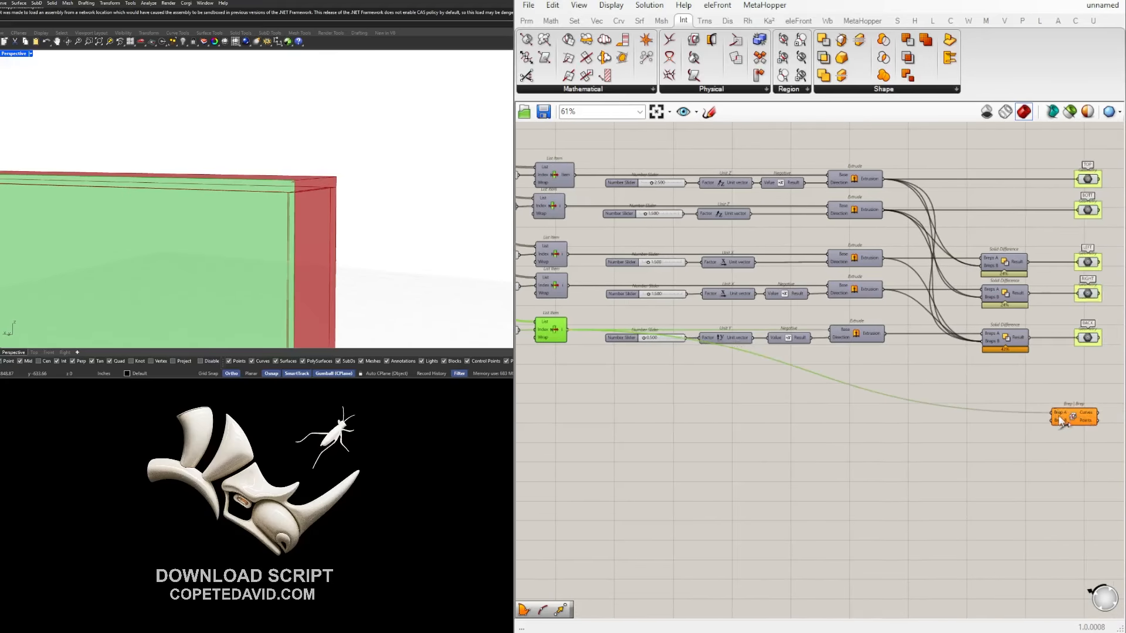
right_click_drag(1058, 418, 920, 440)
left_click_drag(946, 444, 1017, 413)
scroll(1016, 414, "up", 1)
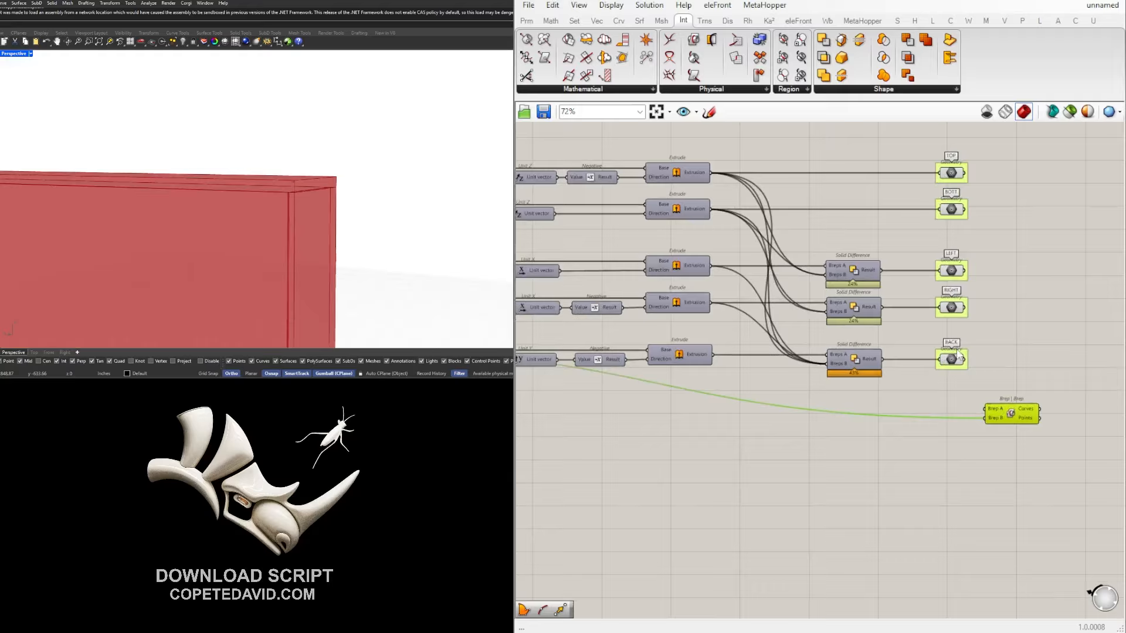
left_click(991, 387)
left_click_drag(965, 359, 1018, 392)
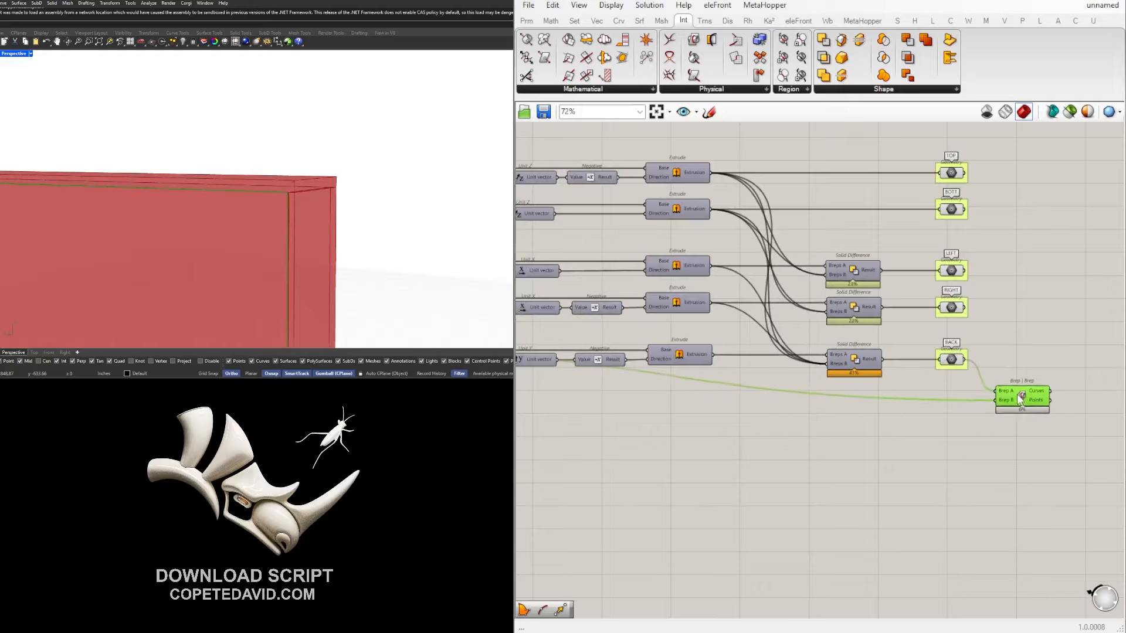
Turn off the preview of the List Item component that extracts the back face.
scroll(208, 258, "down", 2)
scroll(322, 169, "down", 2)
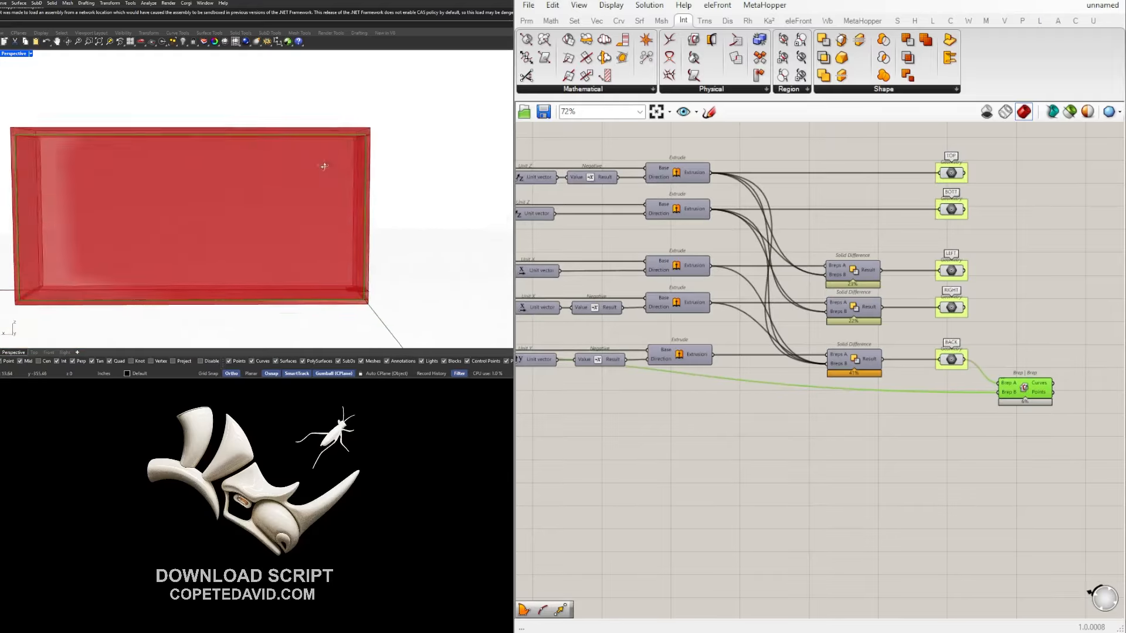
right_click_drag(322, 168, 292, 171)
scroll(345, 154, "up", 2)
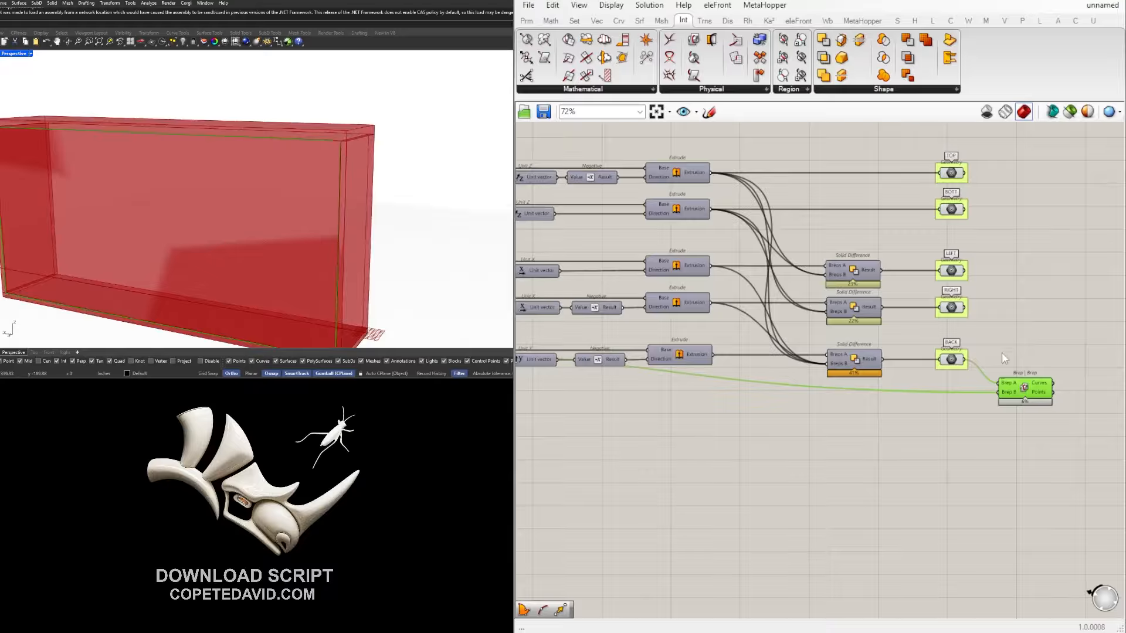
scroll(945, 386, "down", 3)
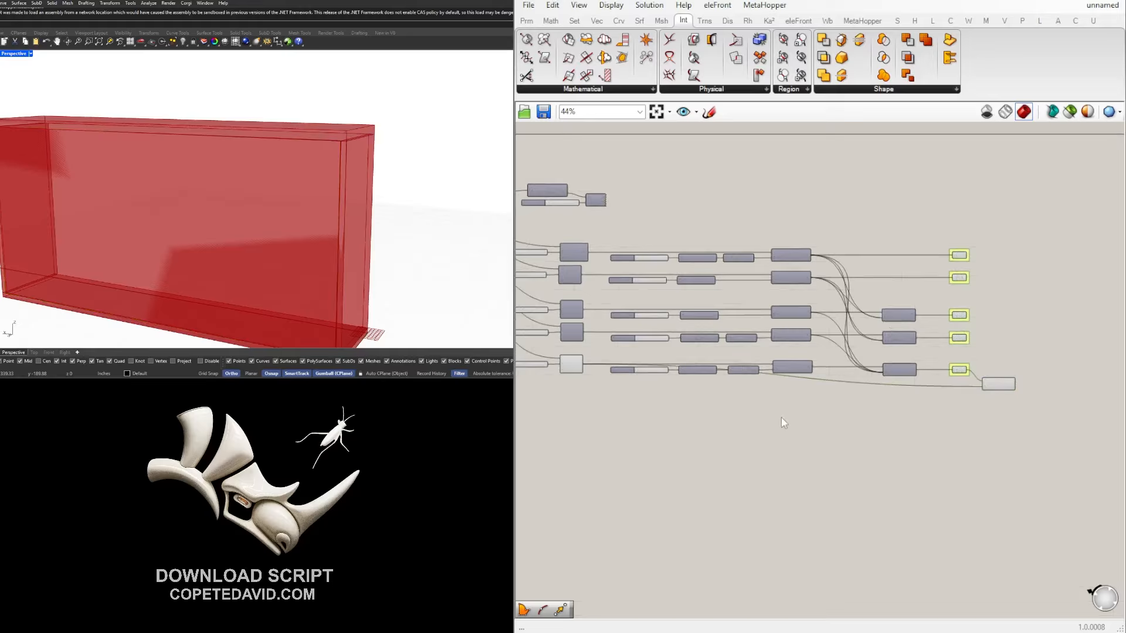
scroll(778, 422, "up", 3)
left_click_drag(798, 396, 677, 331)
middle_click(680, 332)
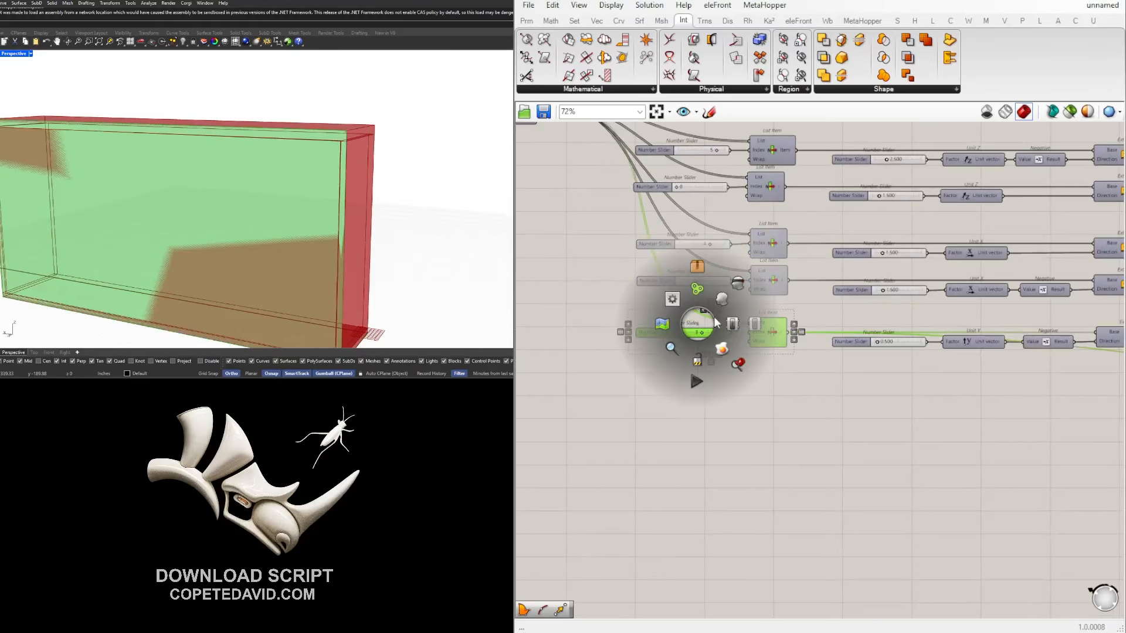
left_click(688, 365)
Examine the Brep | Brep intersection curve around the back panel and its place in the definition.
scroll(886, 390, "down", 3)
scroll(885, 390, "up", 3)
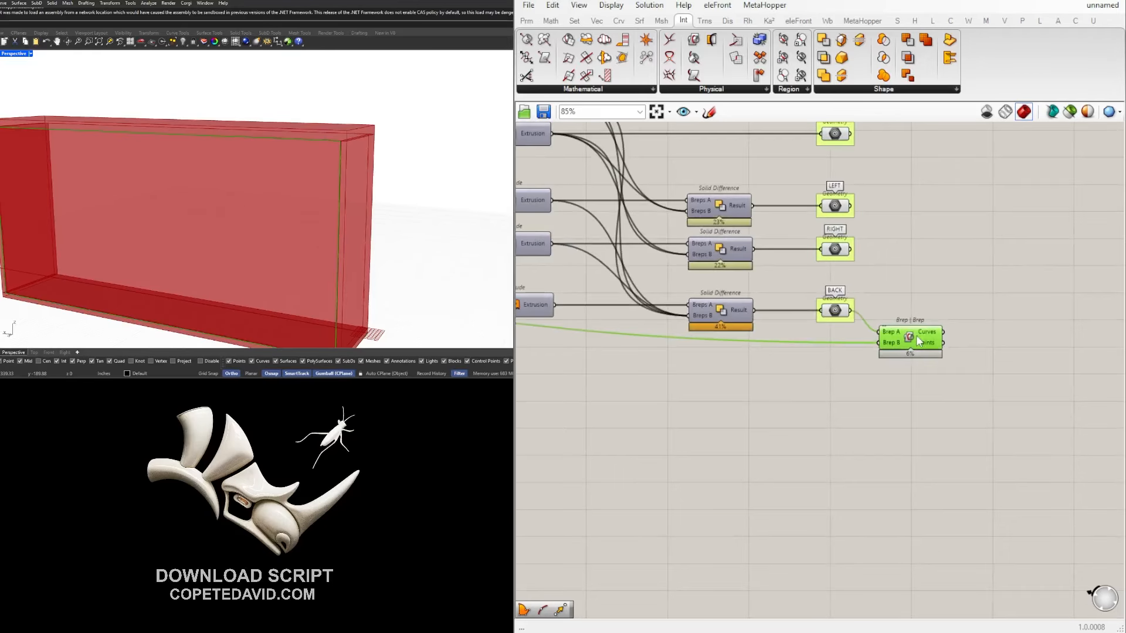
scroll(805, 396, "down", 4)
scroll(895, 377, "up", 2)
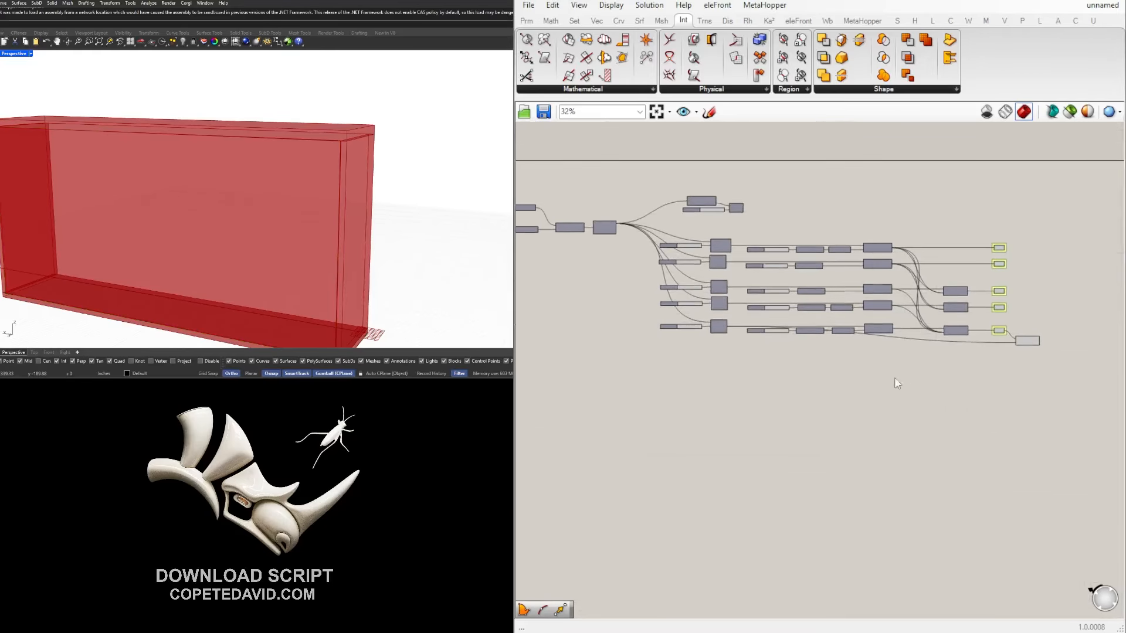
Hide the wire into Brep B of the Brep | Brep component and place the component slightly lower on the canvas.
scroll(992, 359, "up", 3)
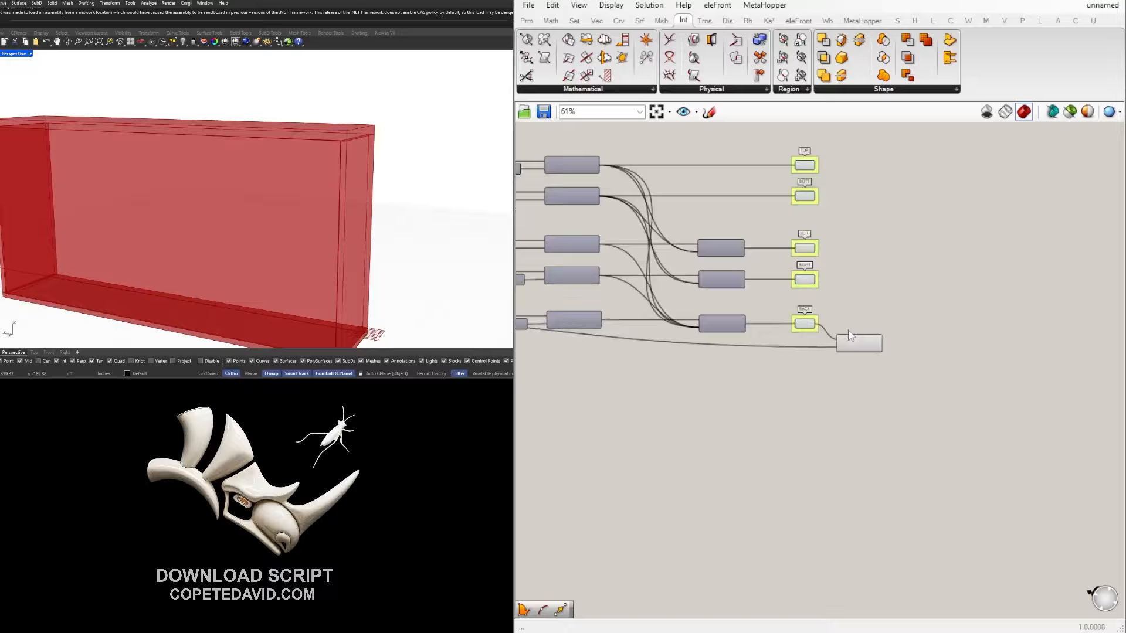
right_click(843, 353)
scroll(762, 370, "down", 3)
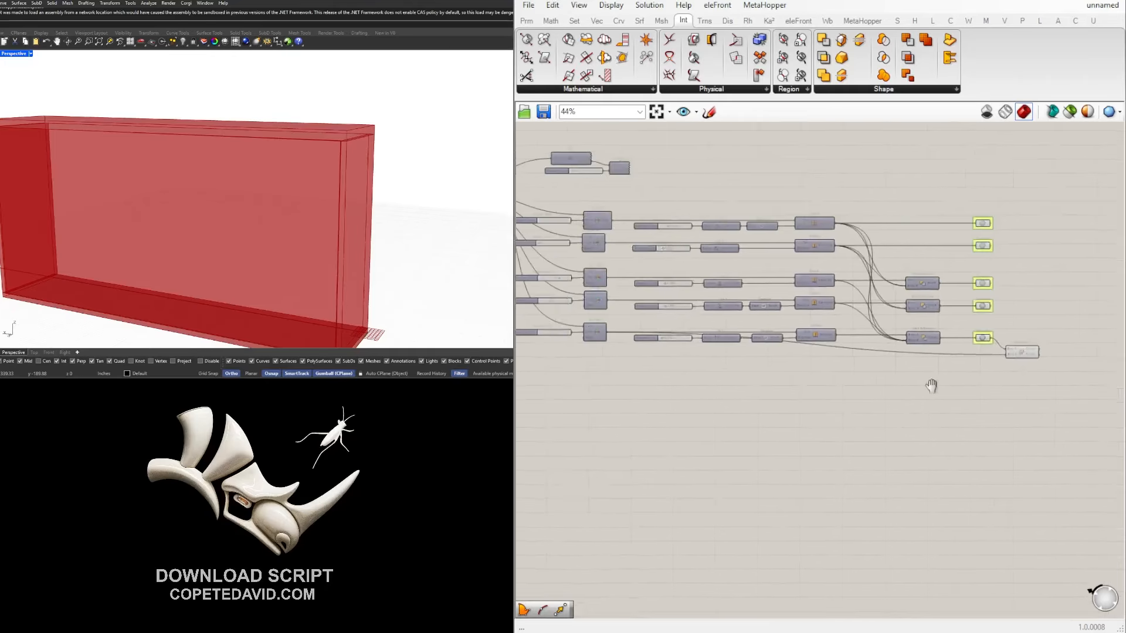
scroll(661, 371, "up", 5)
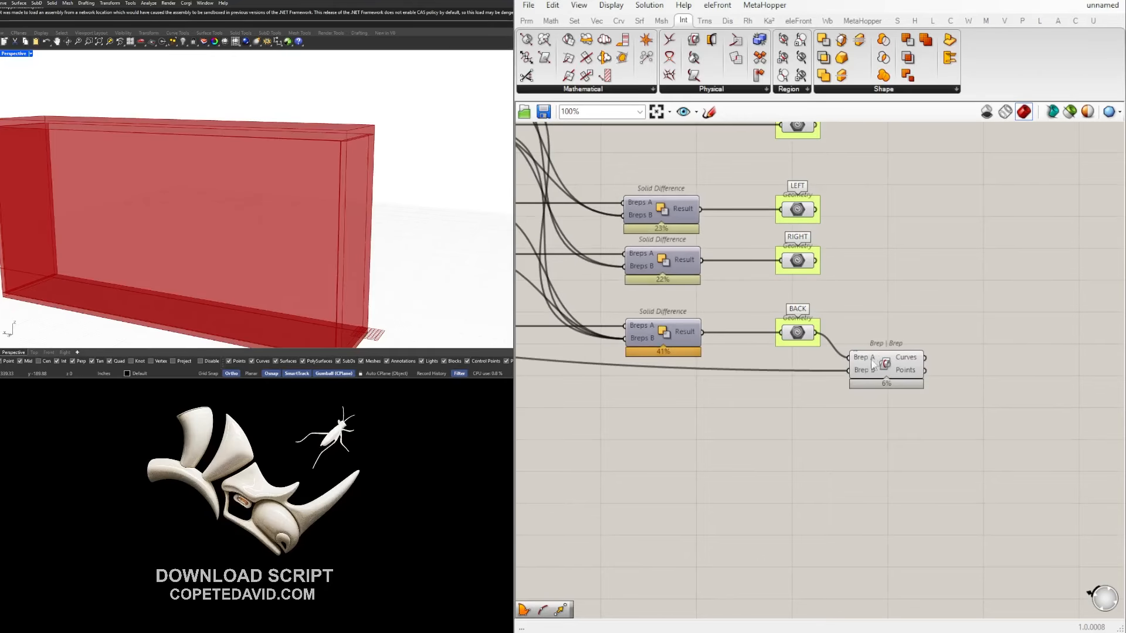
right_click(867, 372)
mouse_move(920, 411)
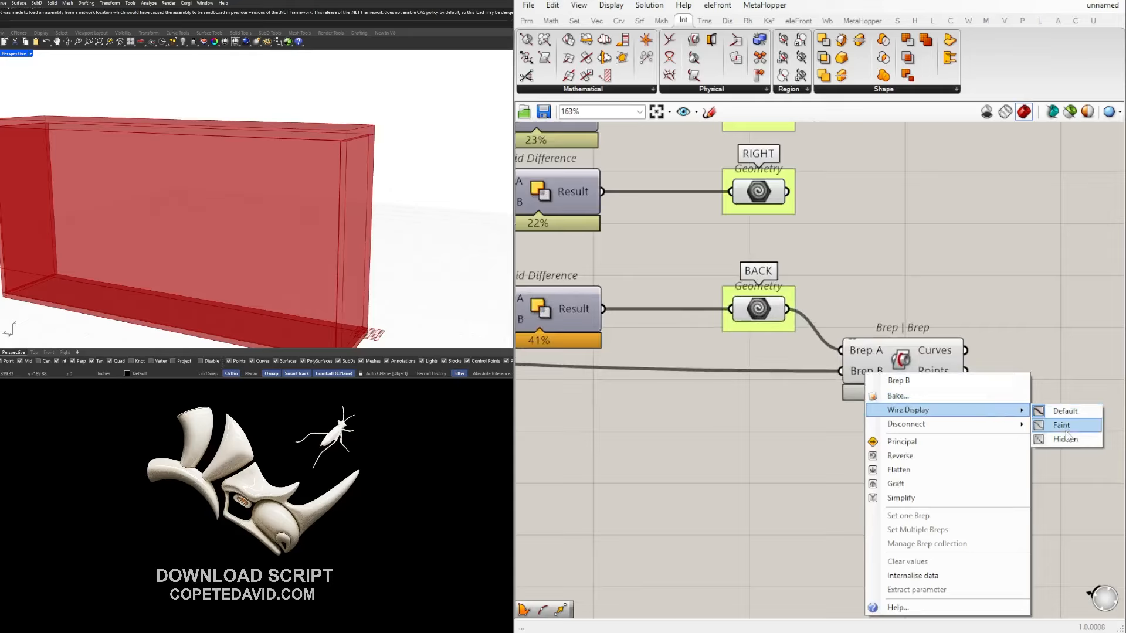
left_click(1062, 440)
left_click(900, 371)
left_click_drag(899, 370, 892, 391)
left_click(872, 448)
left_click(944, 434)
Examine the Brep | Brep intersection curve along the back panel's edges in the perspective view.
scroll(945, 435, "down", 2)
right_click_drag(945, 436, 778, 425)
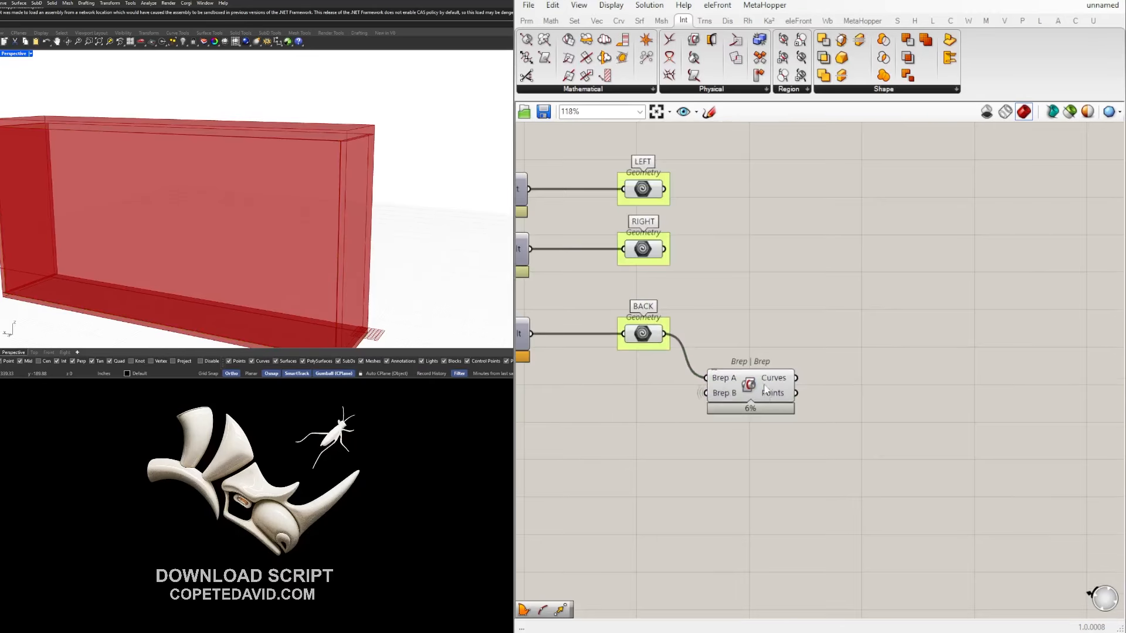
left_click(775, 384)
right_click_drag(229, 228, 399, 246)
scroll(157, 246, "up", 5)
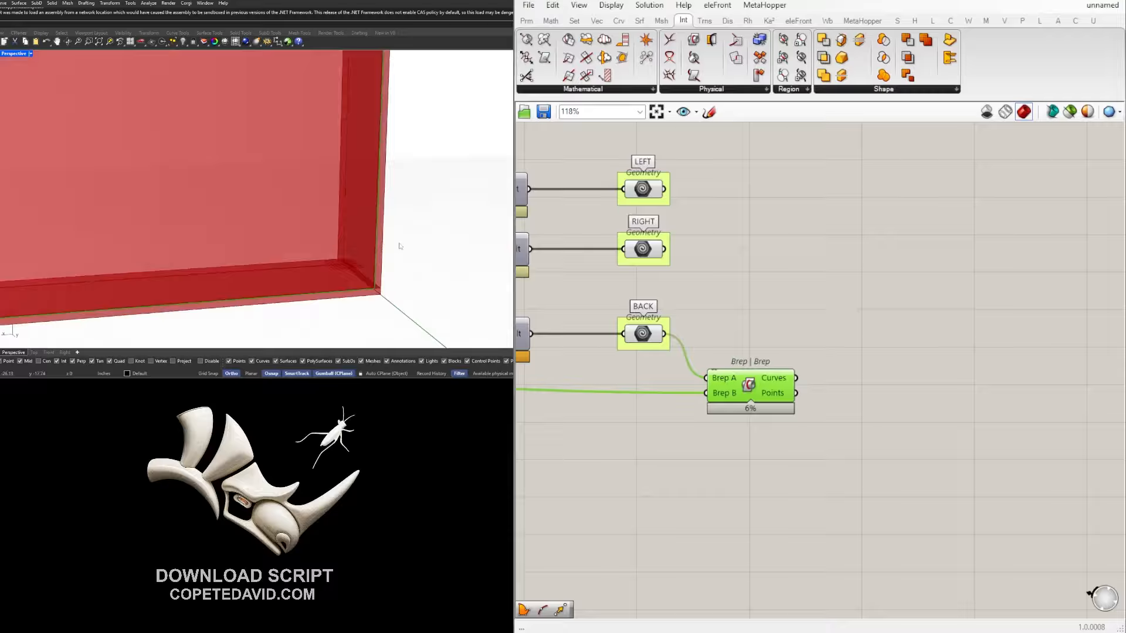
scroll(311, 252, "down", 6)
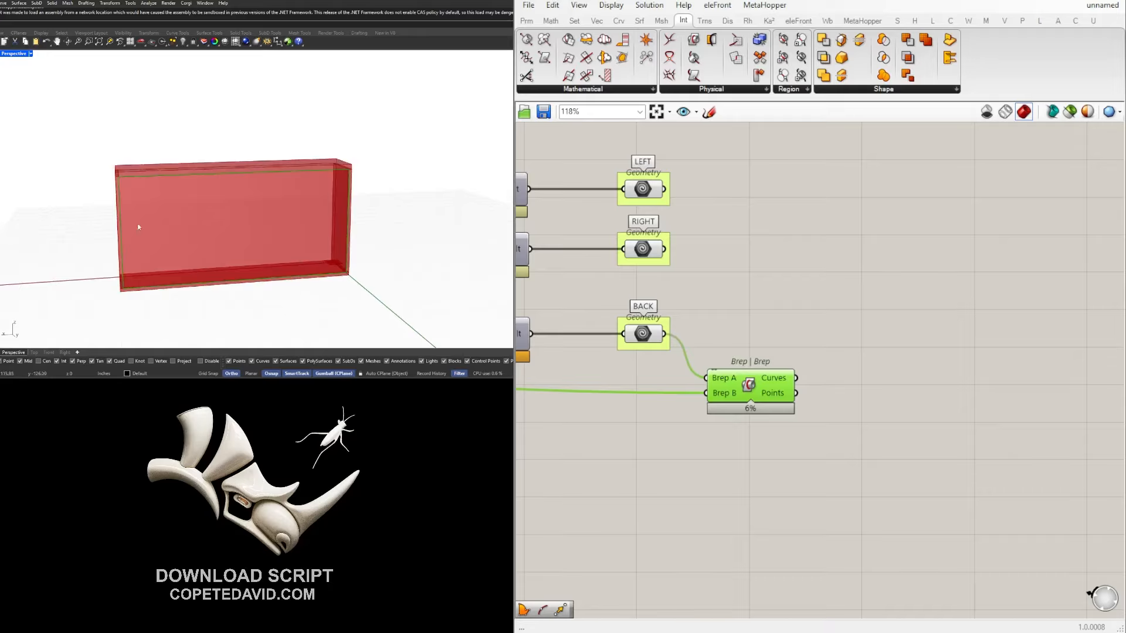
scroll(853, 416, "up", 1)
Add an Offset Curve component and connect the Brep | Brep Curves output to its Curve input.
double_click(861, 417)
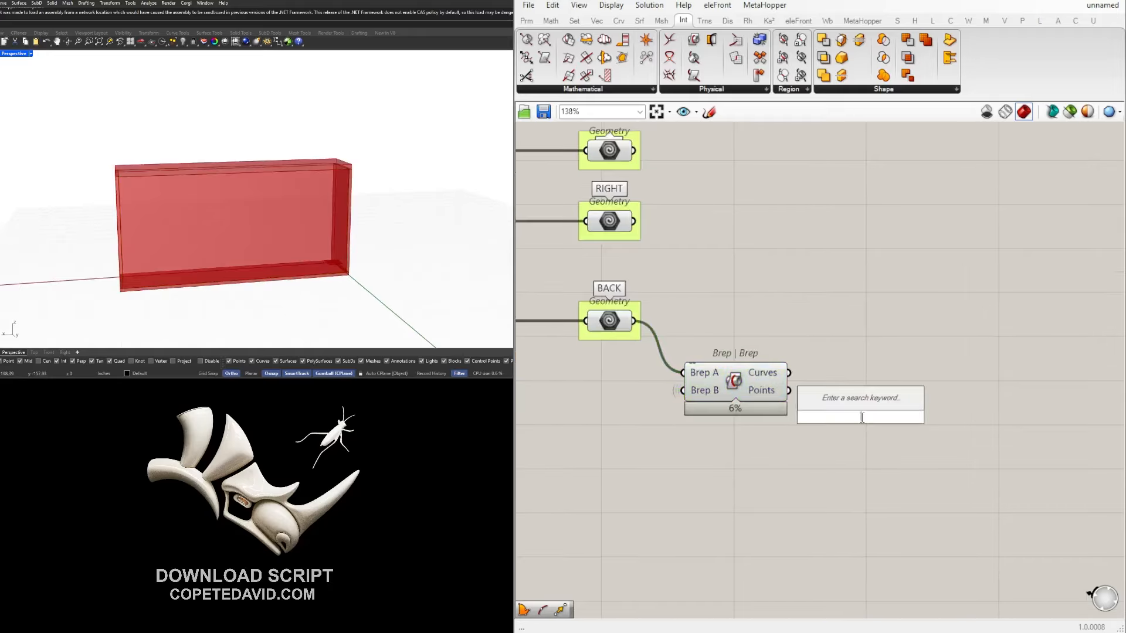
type("OFF")
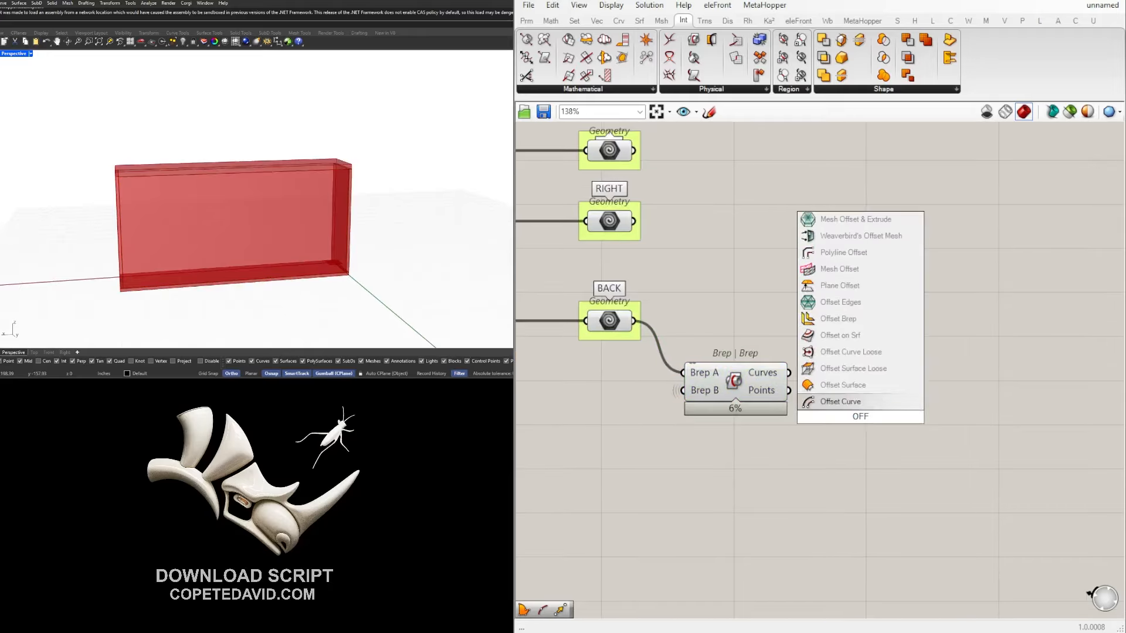
key("Return")
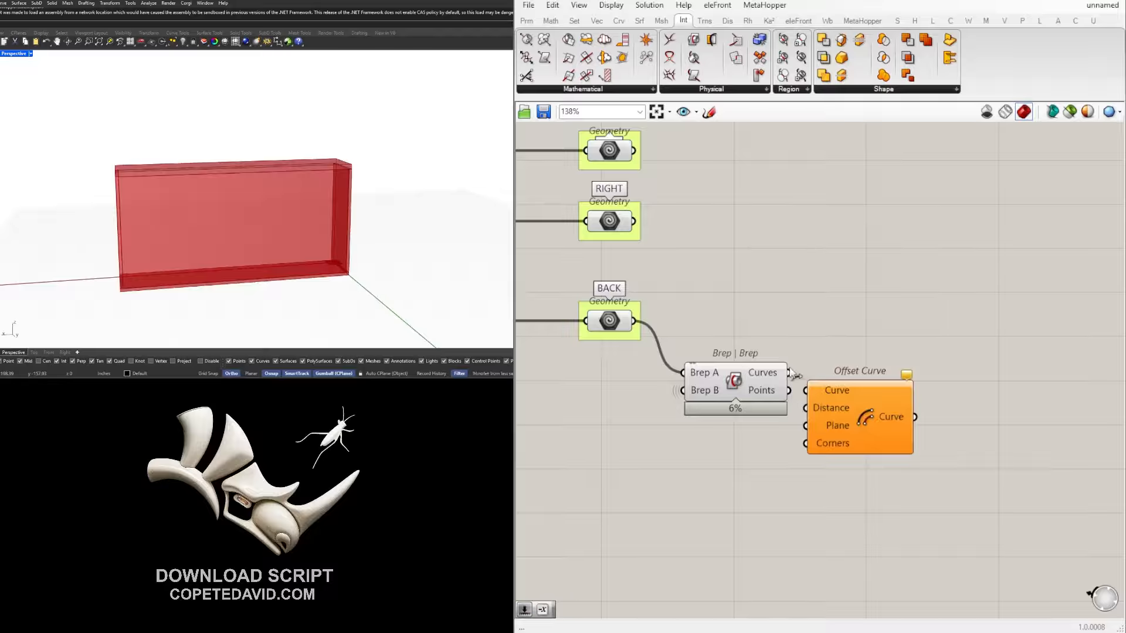
left_click_drag(790, 371, 867, 406)
left_click(741, 476)
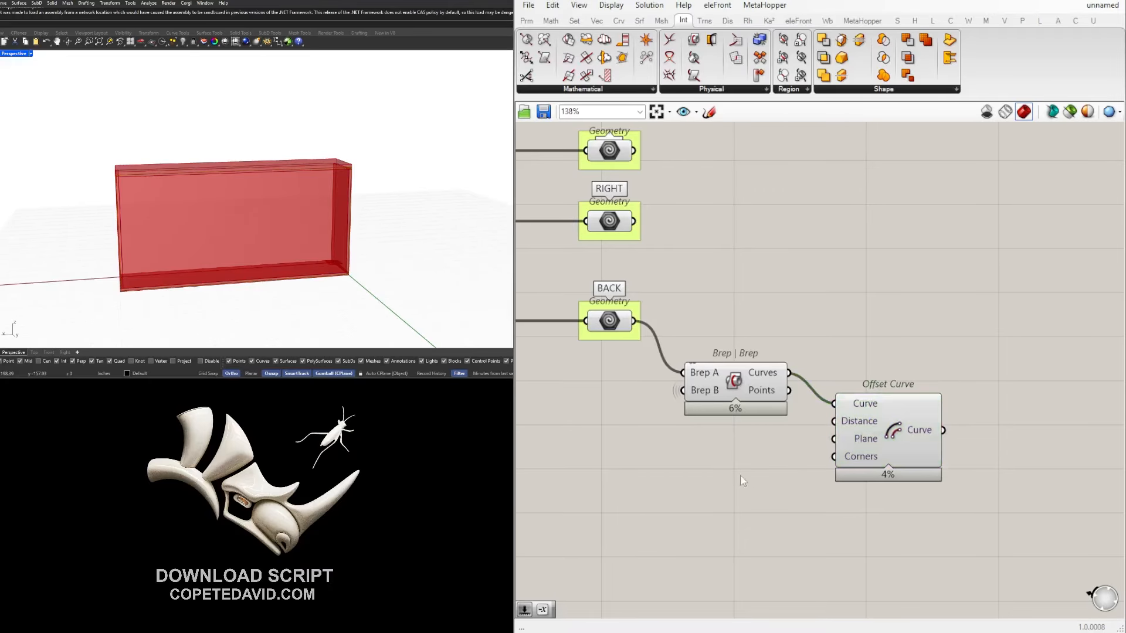
double_click(722, 469)
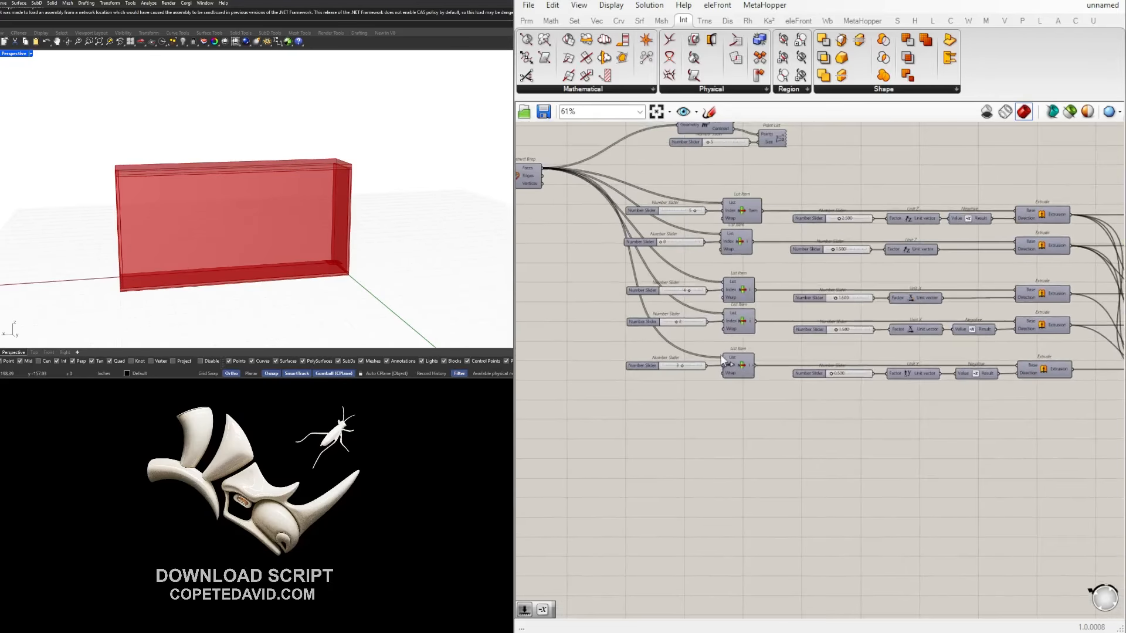
Delete the right panel's thickness slider and connect the left panel's slider to both Unit X Factor inputs, placing it between their rows.
right_click(723, 356)
right_click_drag(924, 292, 730, 295)
right_click_drag(1055, 339, 774, 344)
scroll(774, 344, "down", 1)
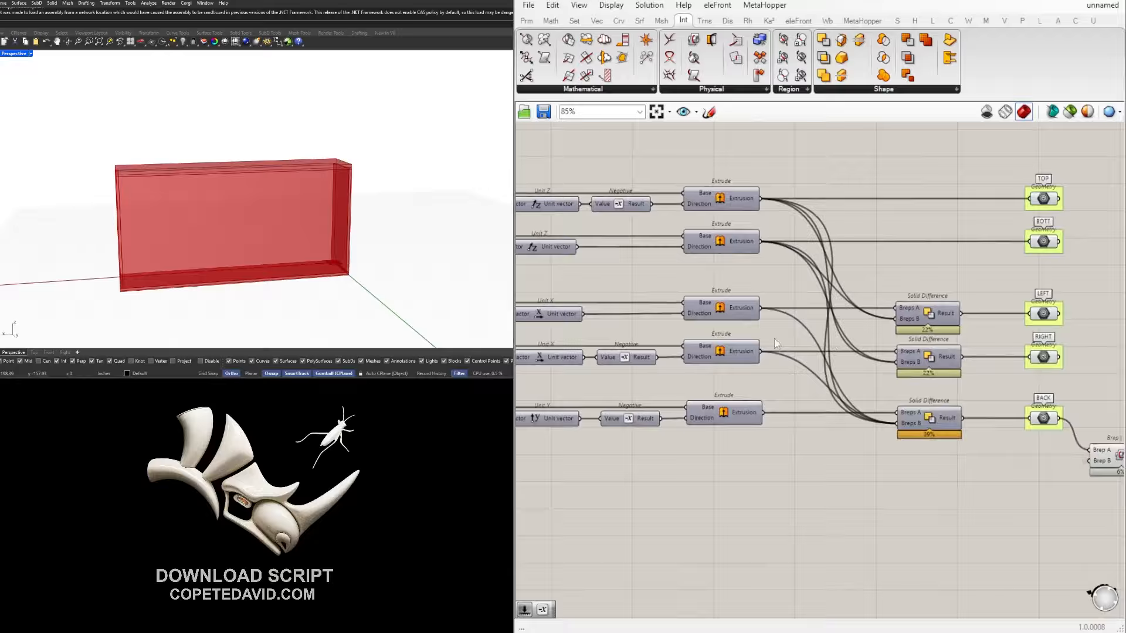
left_click(1041, 315)
left_click(1047, 358)
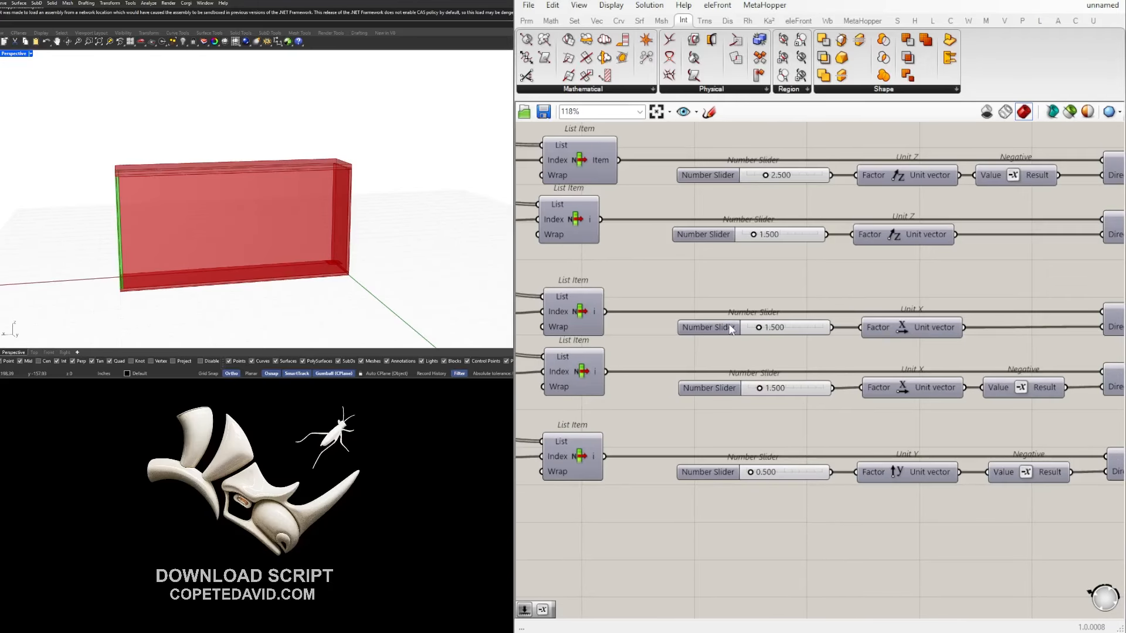
left_click_drag(732, 329, 697, 330)
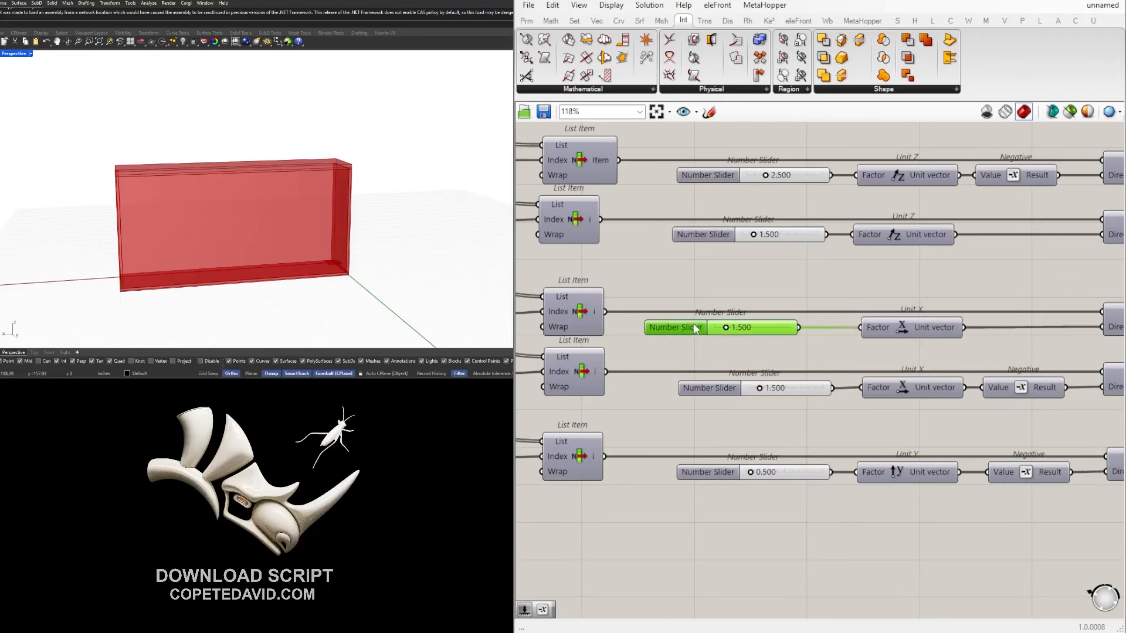
left_click(744, 389)
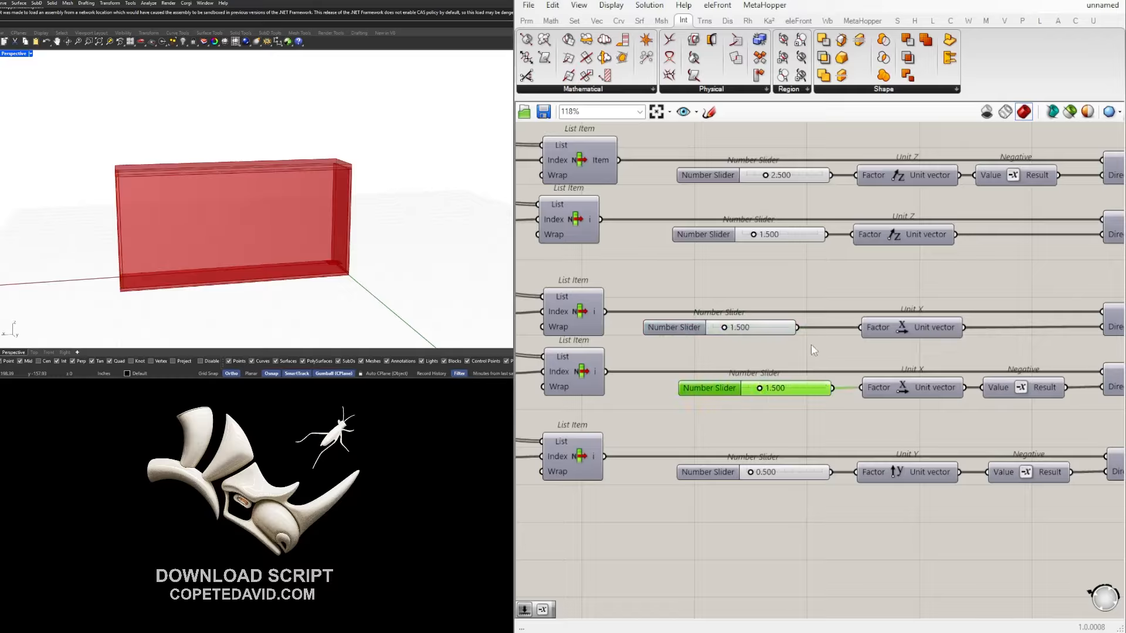
key("Delete")
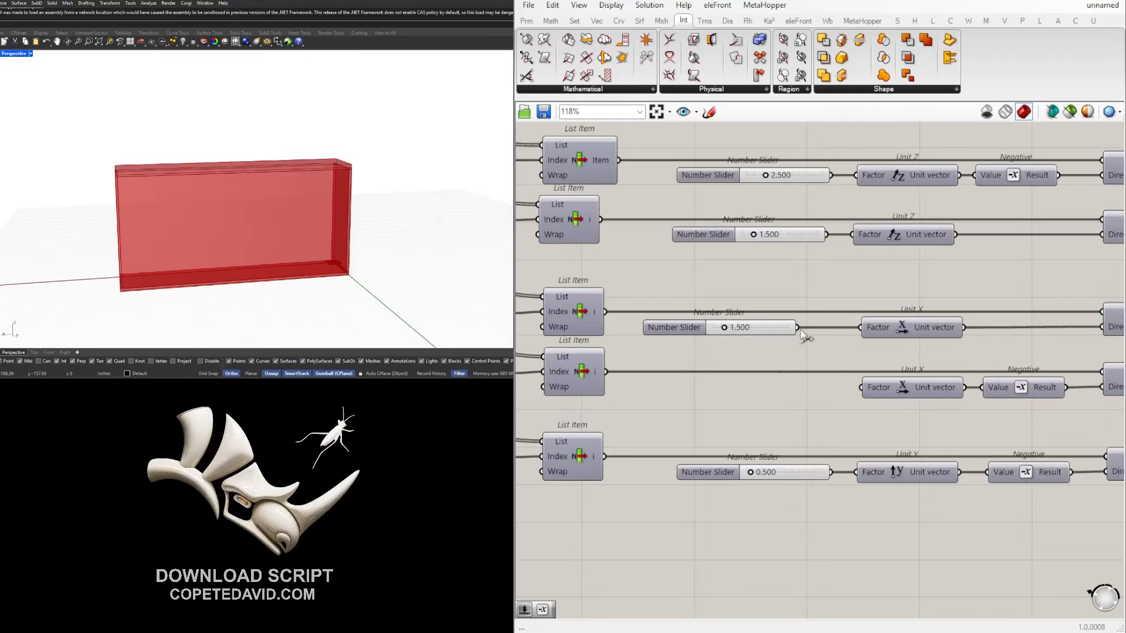
left_click_drag(798, 327, 861, 387)
left_click_drag(767, 331, 770, 346)
Set the thickness slider shared by the LEFT and RIGHT panels to 2.000.
scroll(845, 356, "down", 3)
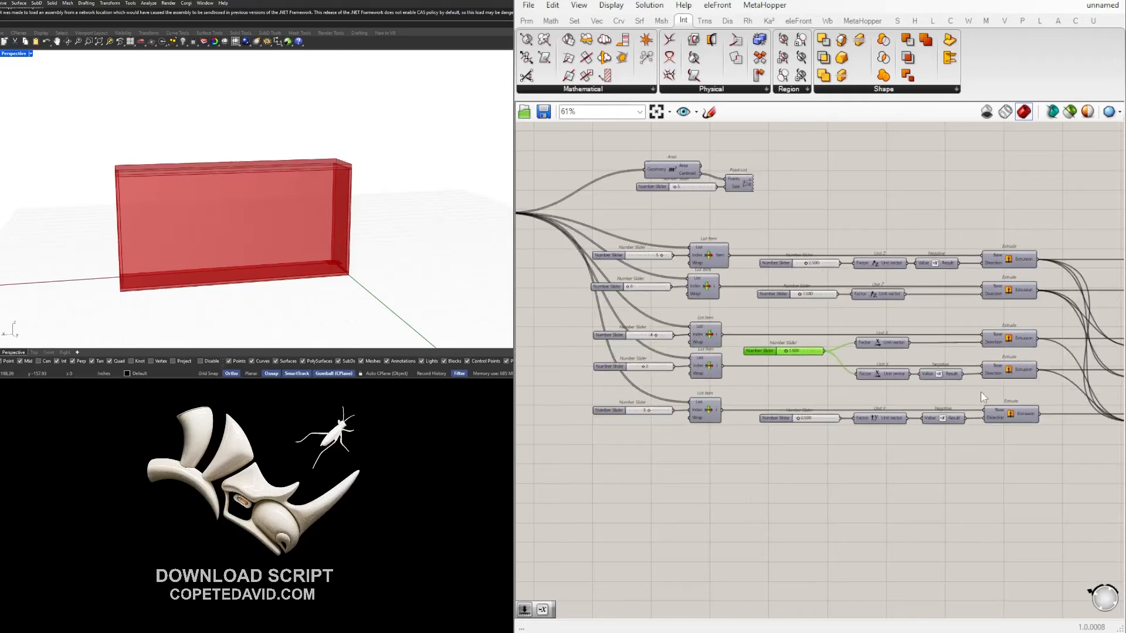
right_click_drag(981, 392, 719, 387)
left_click(975, 338)
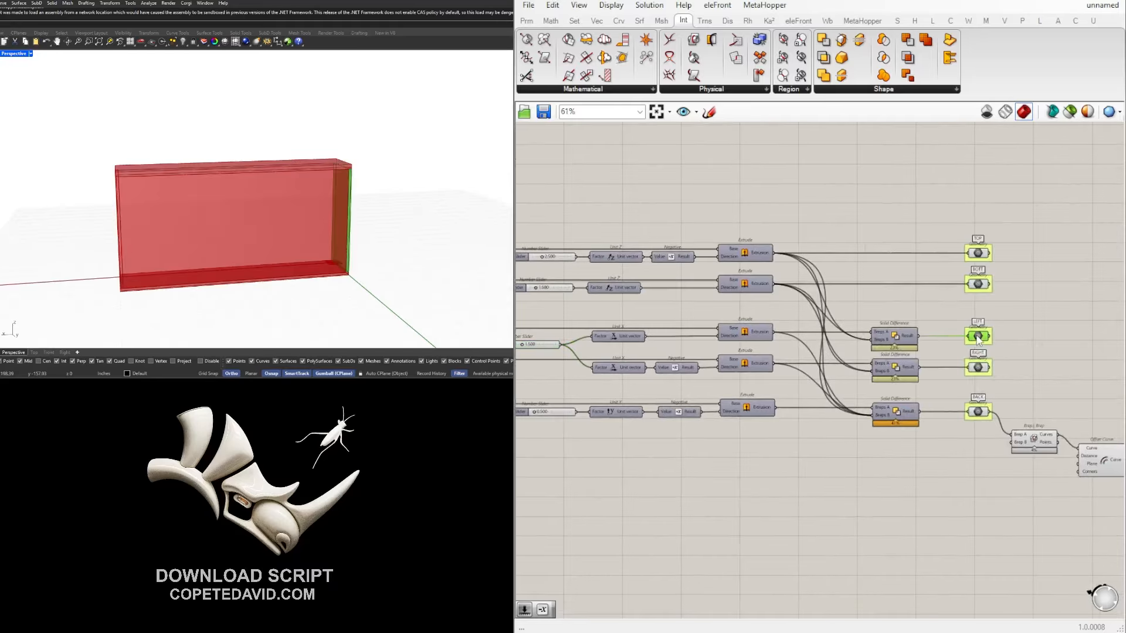
left_click(982, 368, "shift")
right_click_drag(599, 324, 782, 322)
scroll(708, 340, "up", 9)
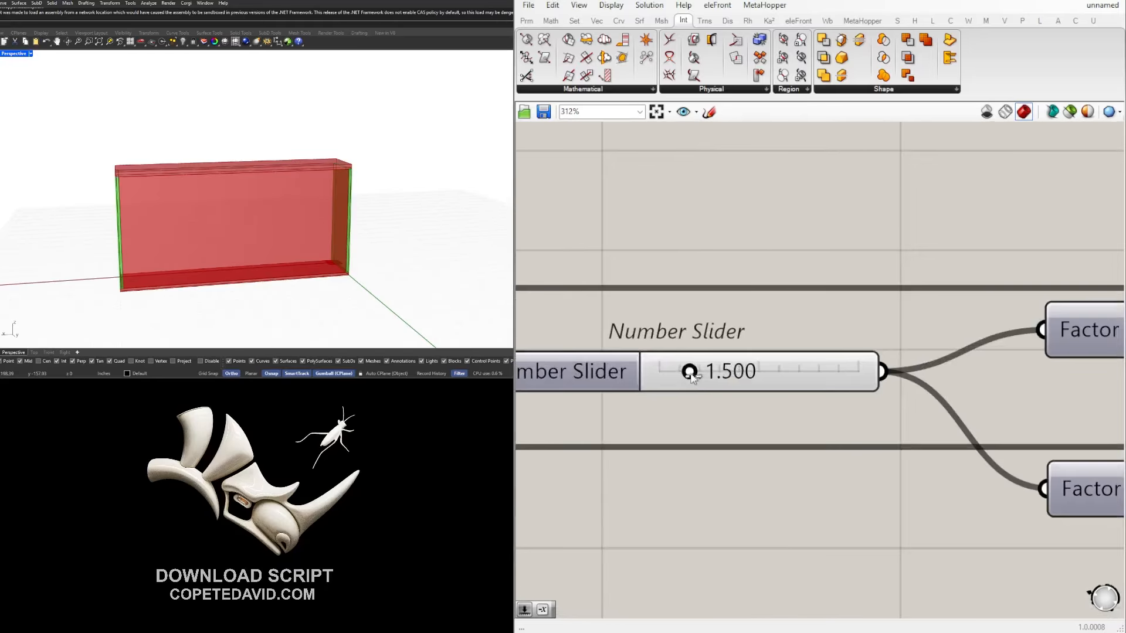
mouse_move(693, 377)
left_mouse_down()
mouse_move(732, 376)
mouse_move(695, 377)
left_mouse_up()
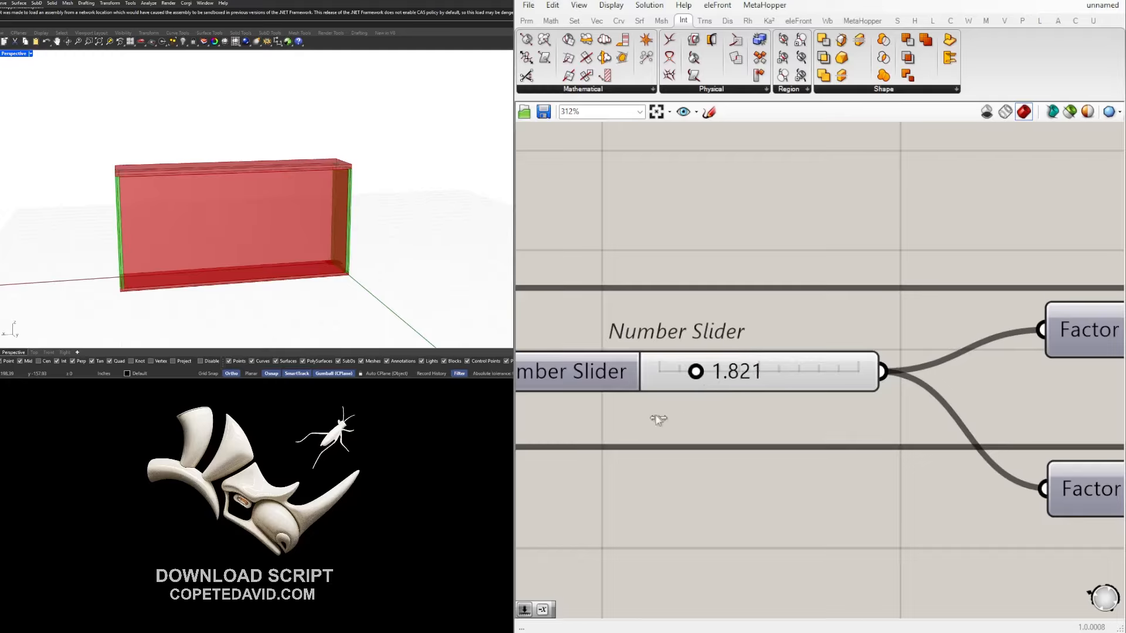
double_click(735, 380)
type("2")
key("Return")
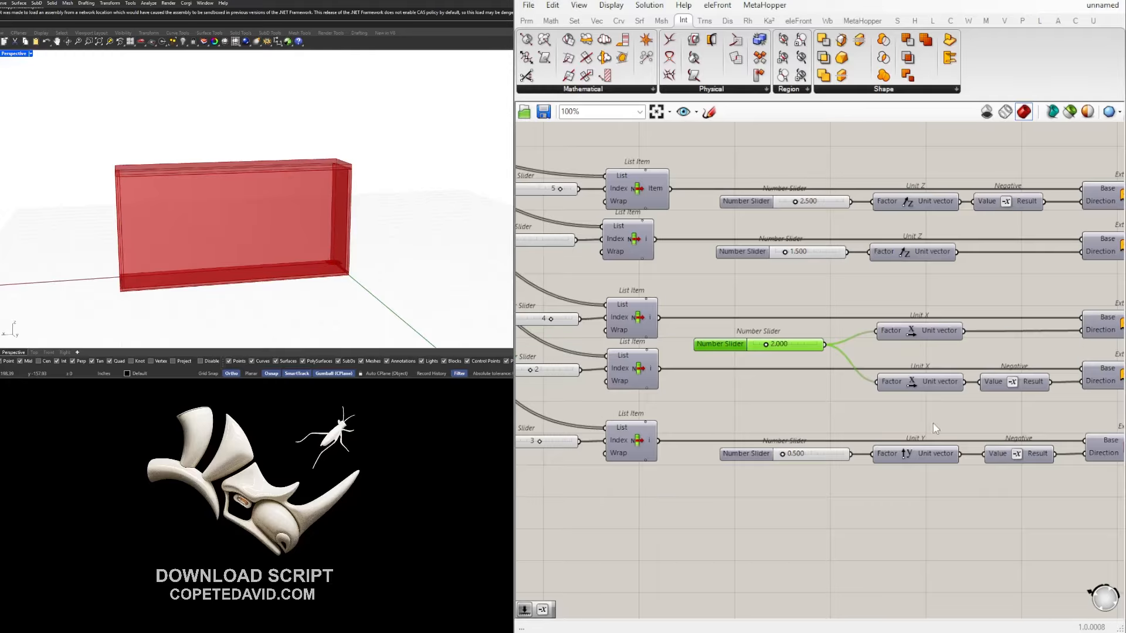
Check the outline curve at the back panel's upper corner and move the Offset Curve component slightly away from Brep | Brep.
right_click_drag(933, 424, 670, 389)
scroll(670, 389, "down", 2)
right_click_drag(1085, 432, 915, 434)
scroll(914, 433, "up", 2)
left_click(1005, 476)
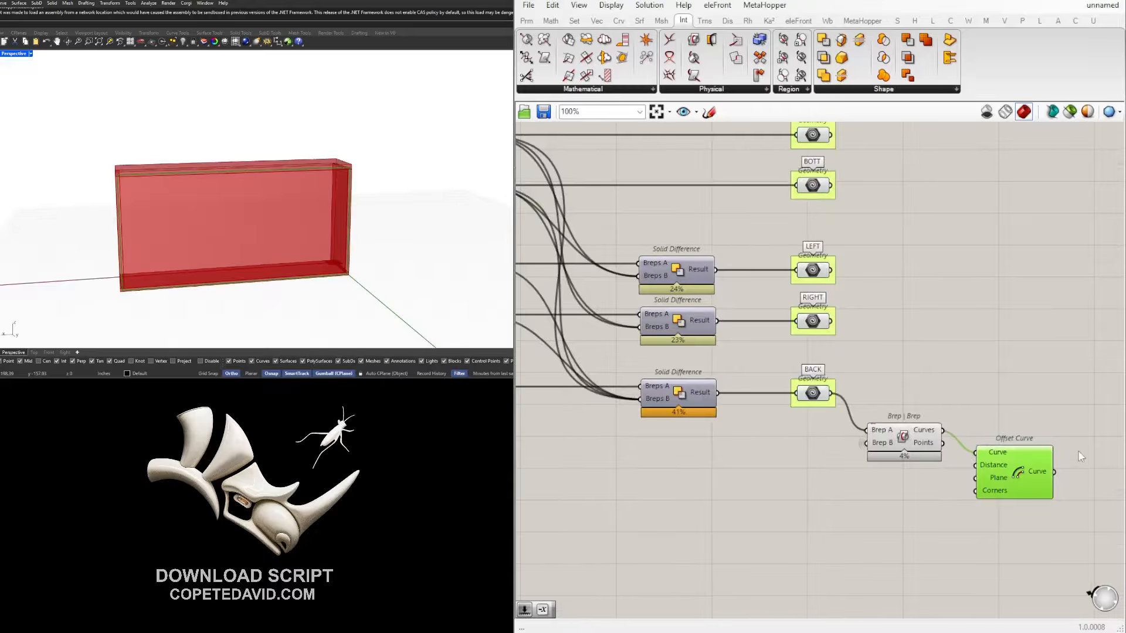
scroll(128, 178, "up", 5)
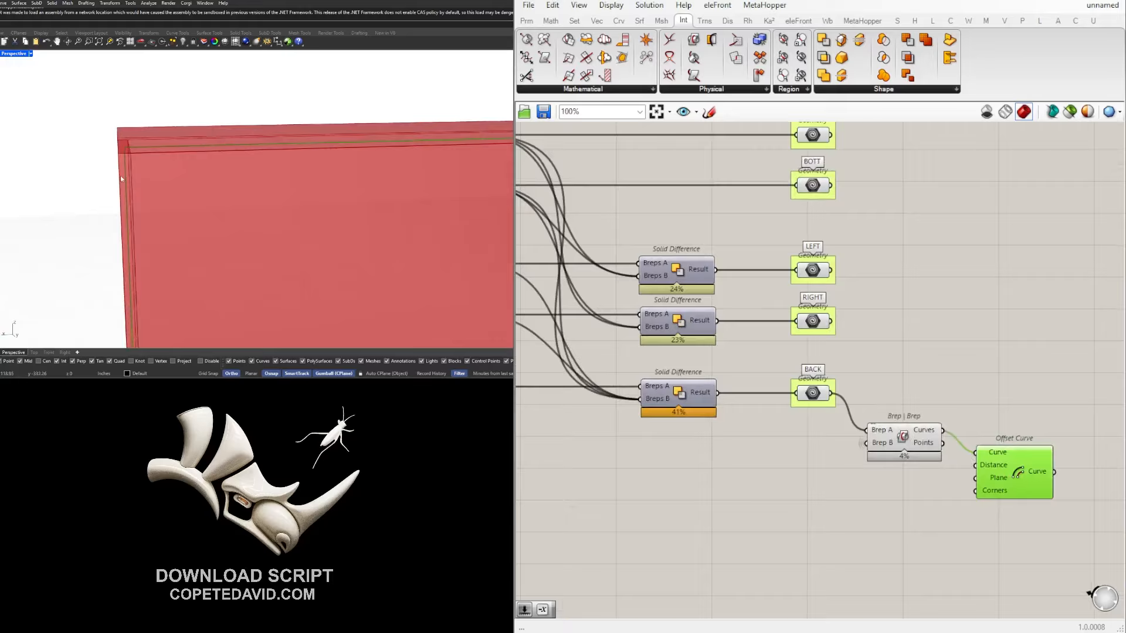
right_click_drag(891, 476, 902, 429)
left_click_drag(1018, 418, 1026, 424)
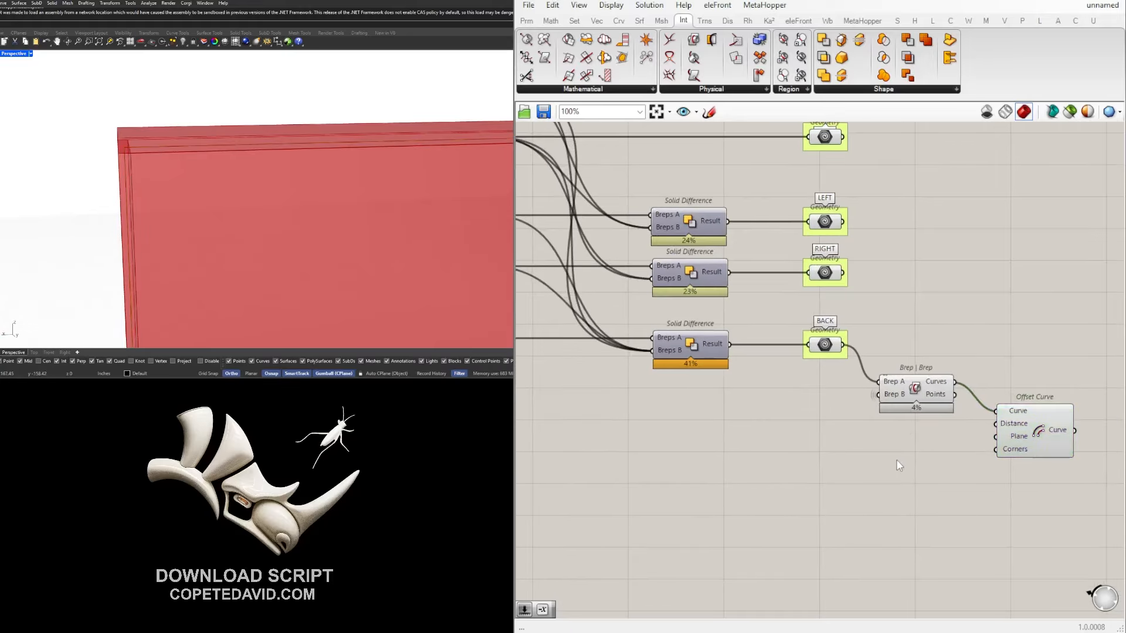
Add a number slider ranging from 0 to 3.000 below the Brep | Brep component and place it beside the Offset Curve component.
double_click(896, 460)
type("75")
key("Return")
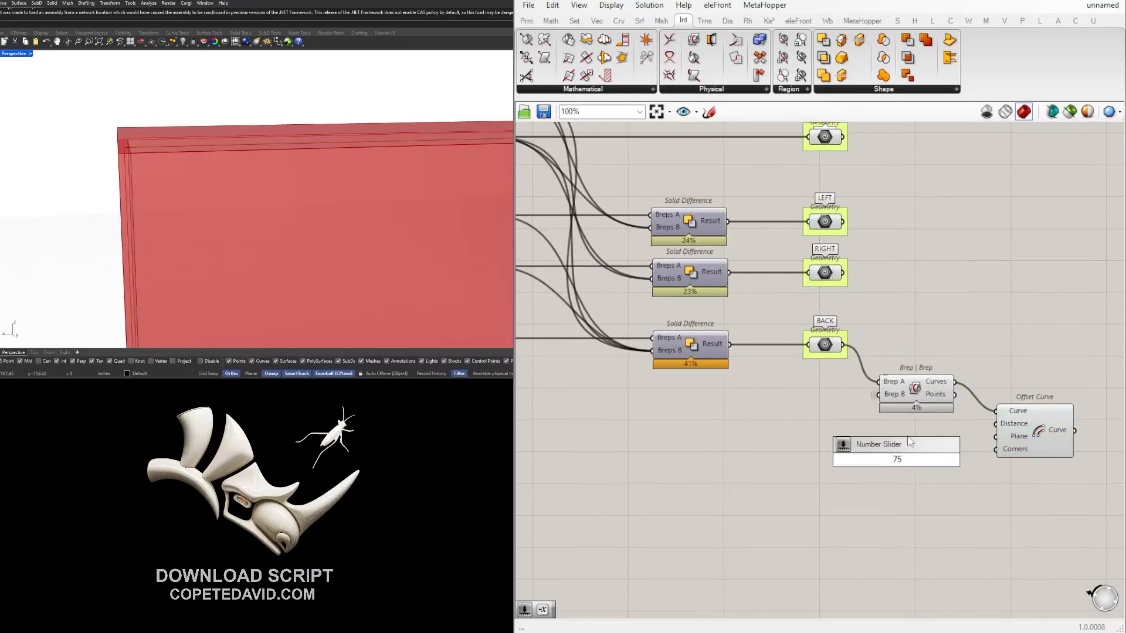
left_click_drag(910, 461, 857, 462)
type("0<3.000")
key("Return")
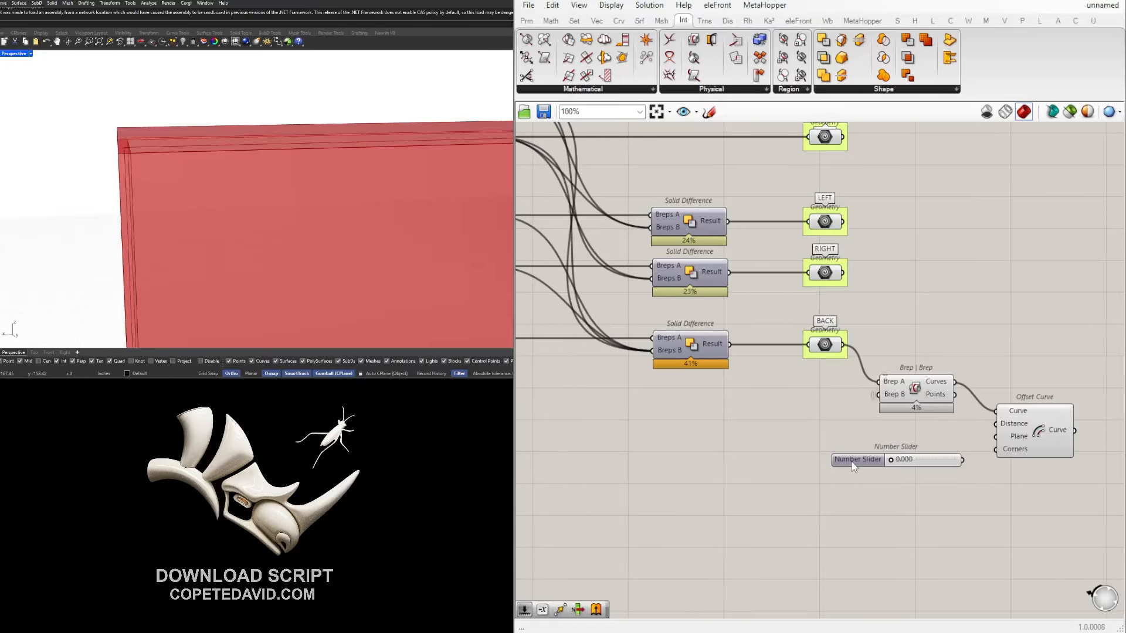
scroll(910, 468, "up", 2)
left_click_drag(840, 464, 745, 433)
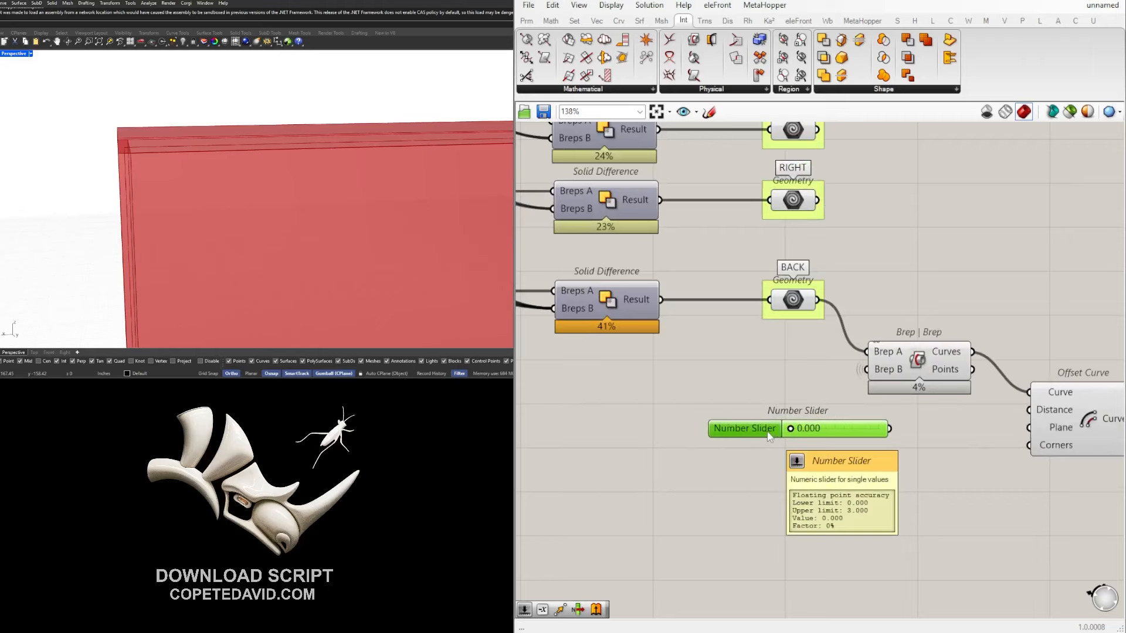
Set the number slider to 0.75 and connect it to the Distance input of Offset Curve.
double_click(811, 431)
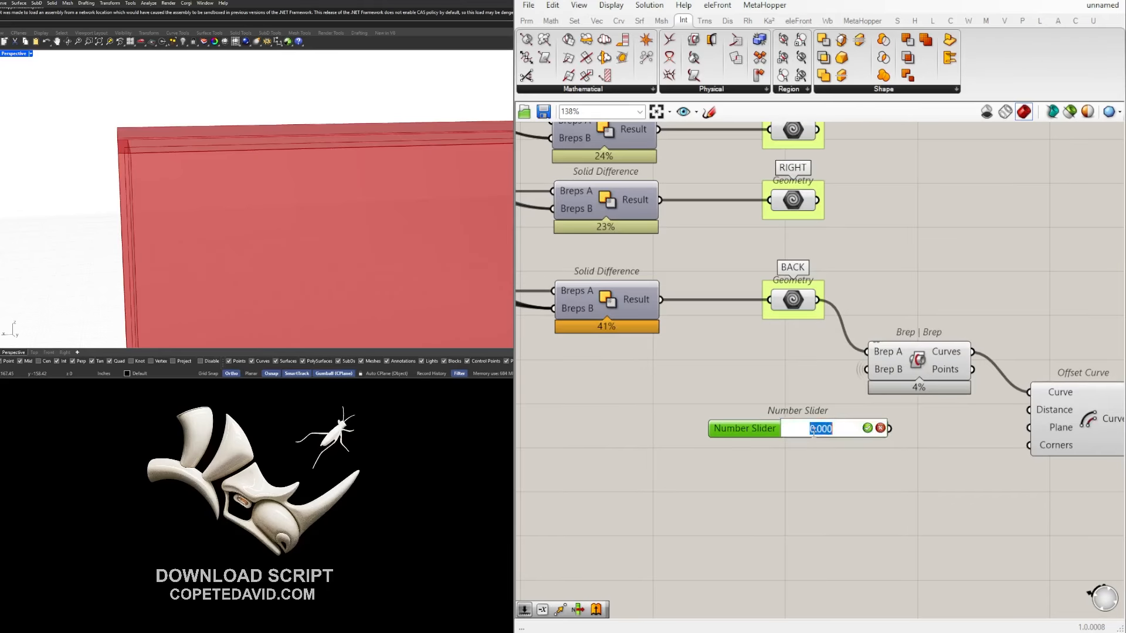
type("0.75")
key("Return")
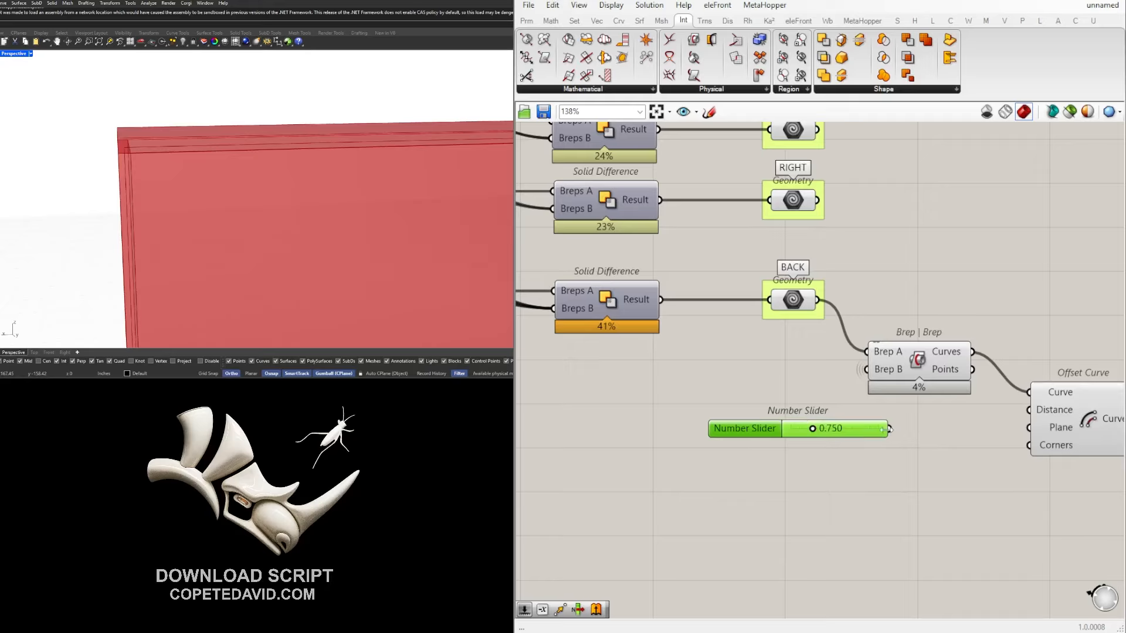
left_click_drag(889, 428, 1058, 431)
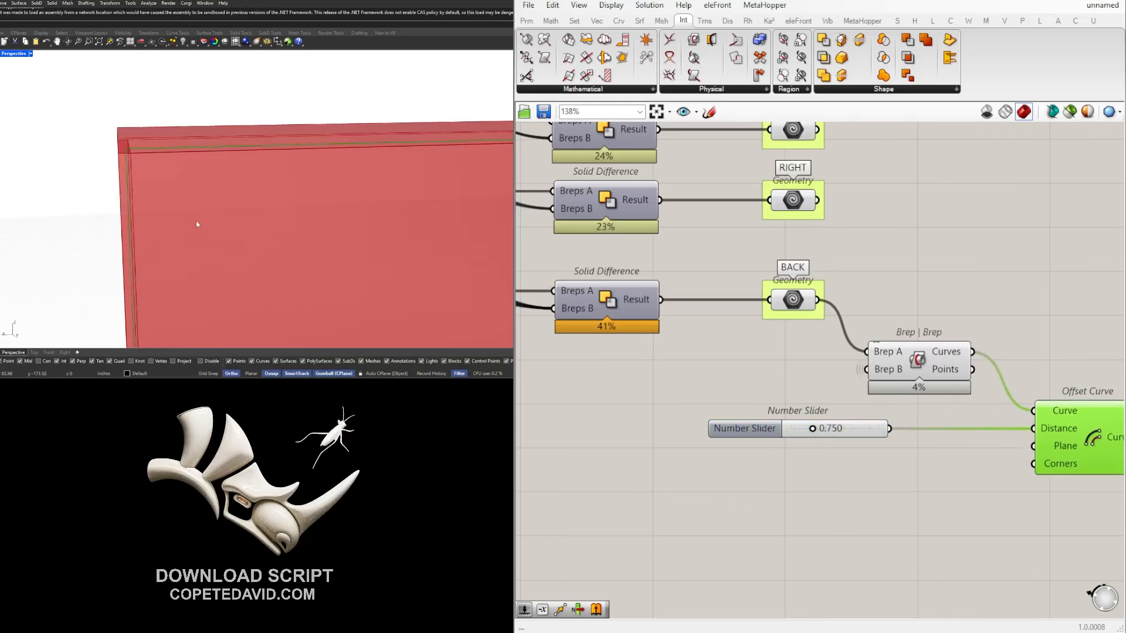
Examine the intersection curve and its offset around the whole box with both components highlighted.
scroll(196, 221, "down", 6)
right_click_drag(199, 222, 332, 240)
left_click(931, 368, "shift")
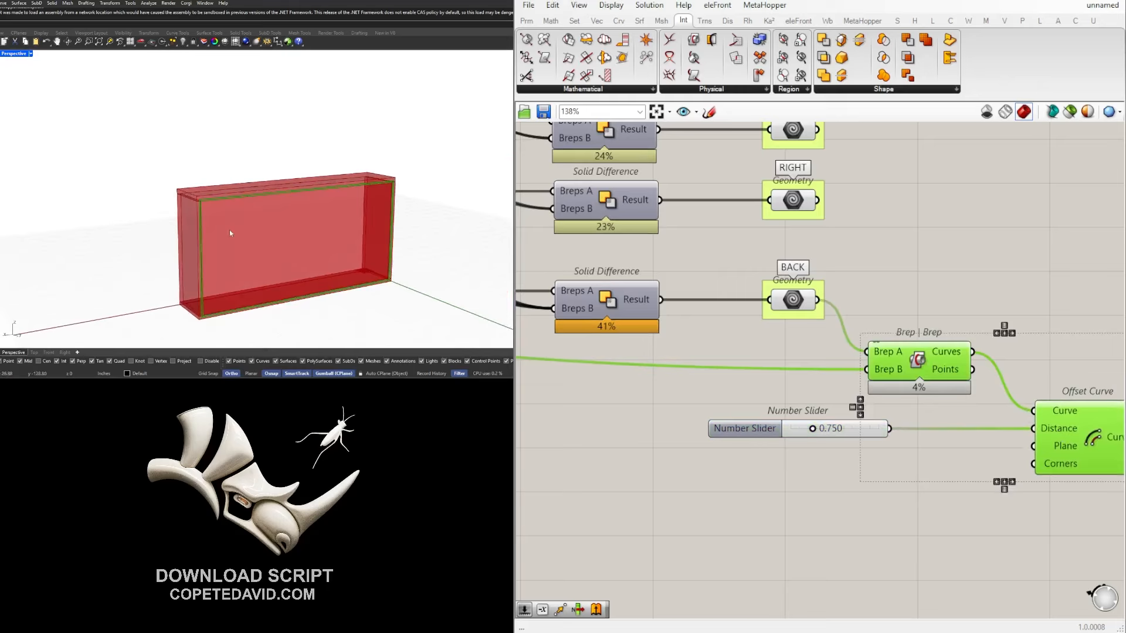
scroll(230, 230, "up", 5)
scroll(183, 232, "down", 4)
mouse_move(183, 230)
right_mouse_down()
mouse_move(166, 191)
mouse_move(180, 216)
right_mouse_up()
right_click_drag(946, 400, 820, 396)
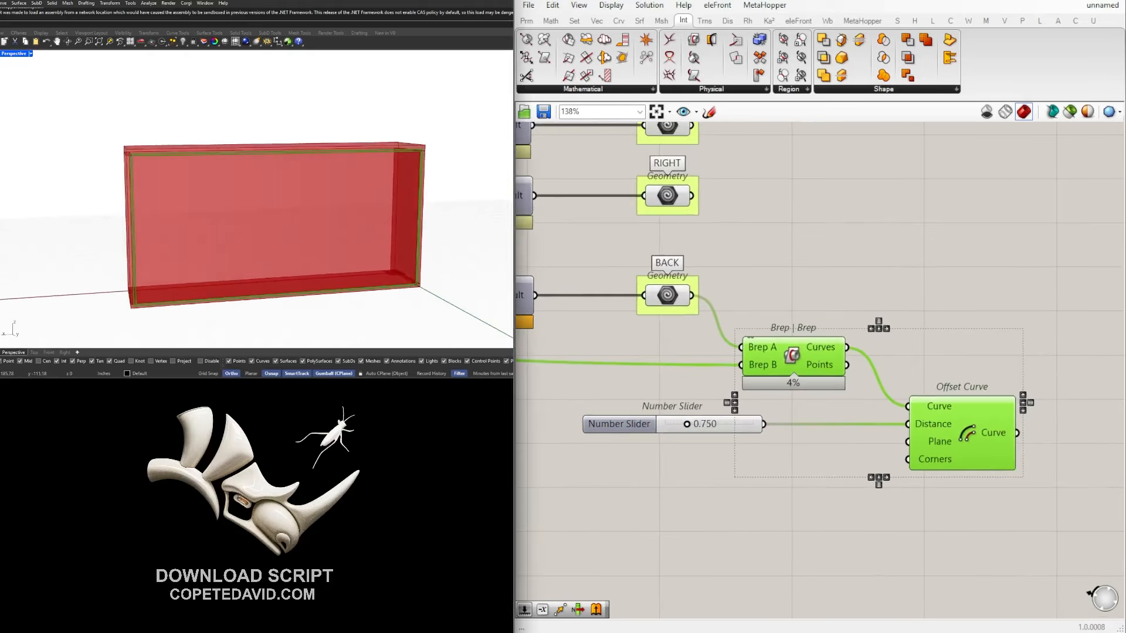
left_click(734, 533)
Compare the intersection curve and its offset with the panel edges at the box's lower corners.
right_click_drag(227, 213, 117, 265)
scroll(117, 265, "up", 5)
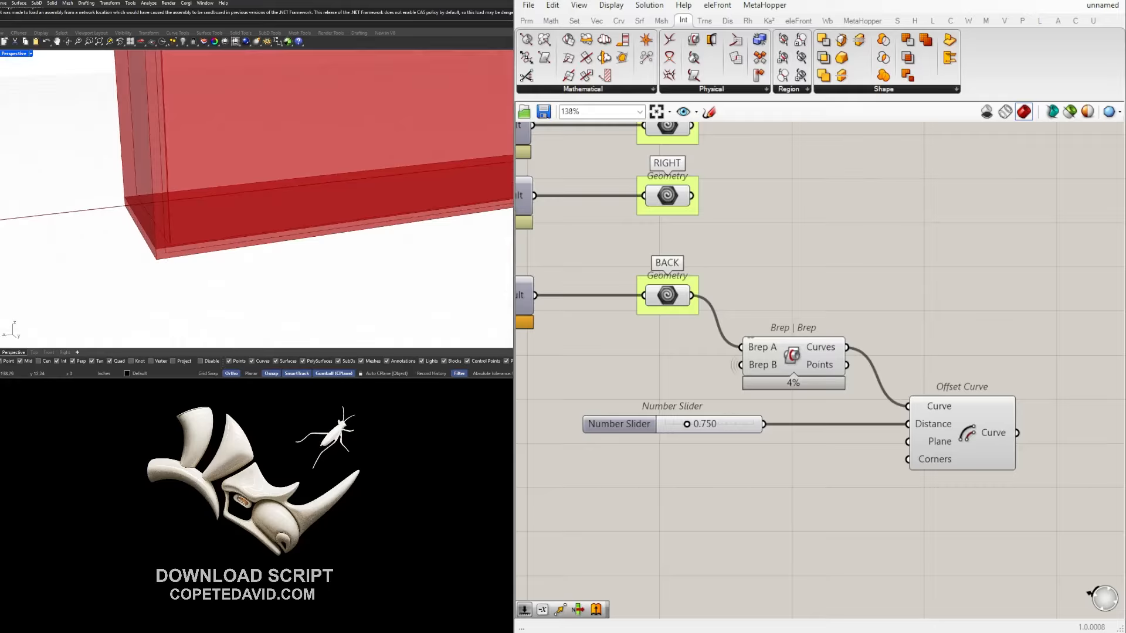
left_click(935, 413)
left_click(812, 362, "shift")
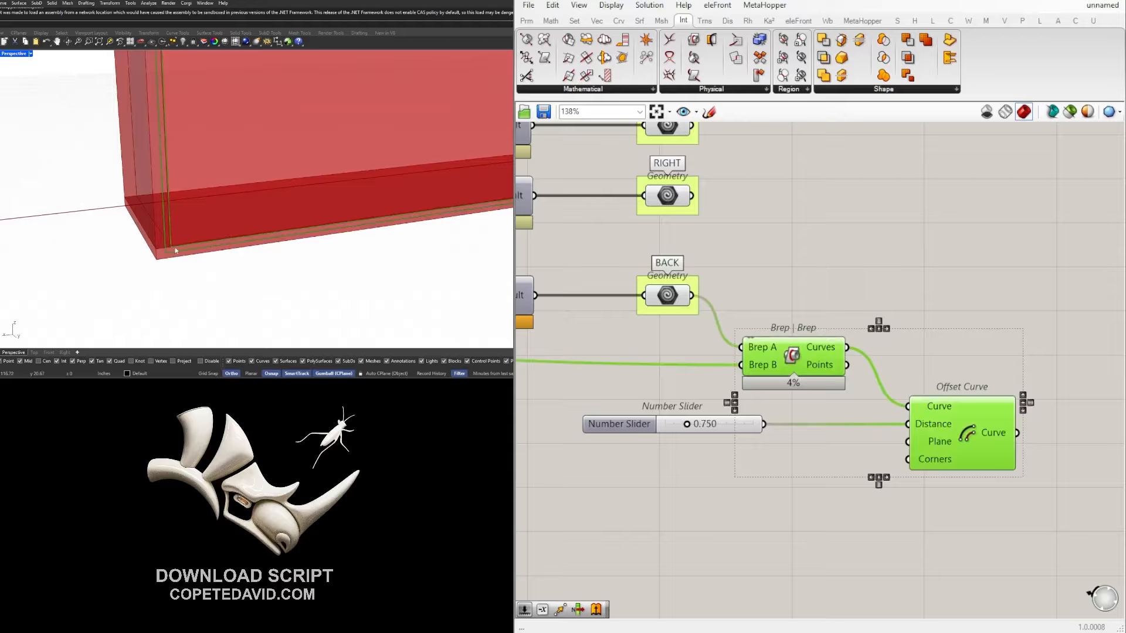
scroll(163, 250, "down", 4)
right_click_drag(162, 250, 171, 268)
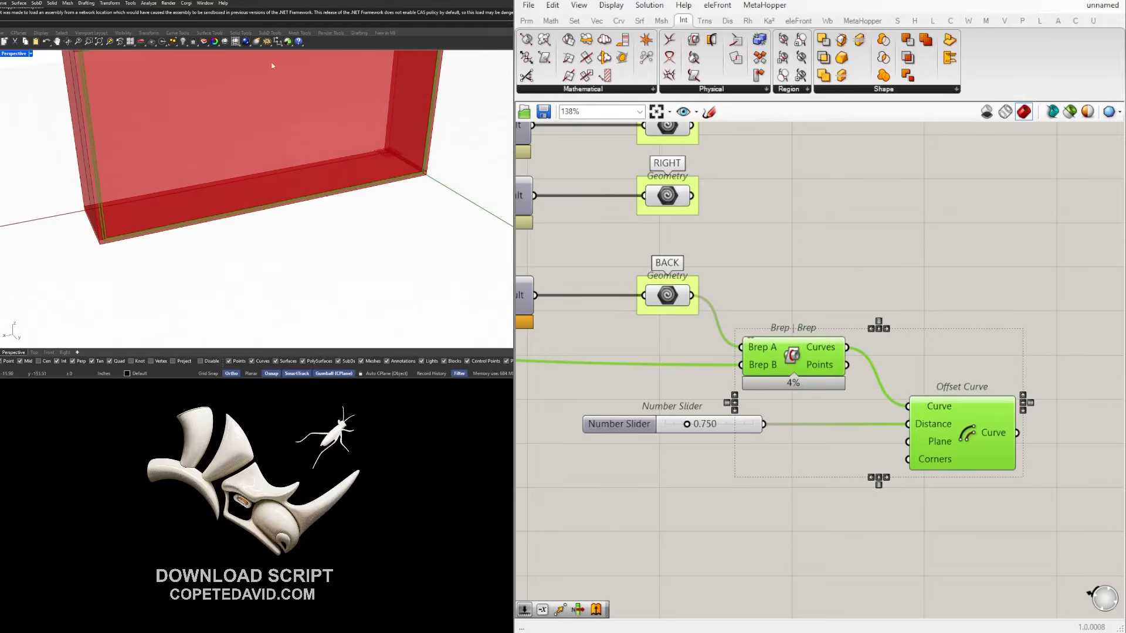
scroll(102, 239, "up", 3)
scroll(120, 225, "down", 6)
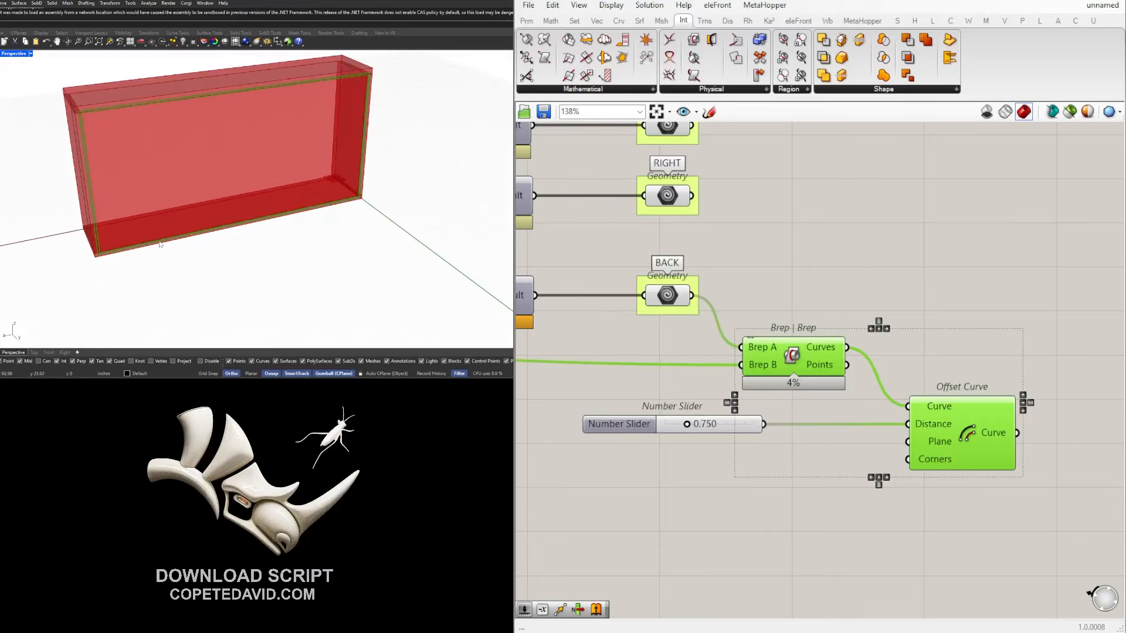
scroll(93, 253, "up", 4)
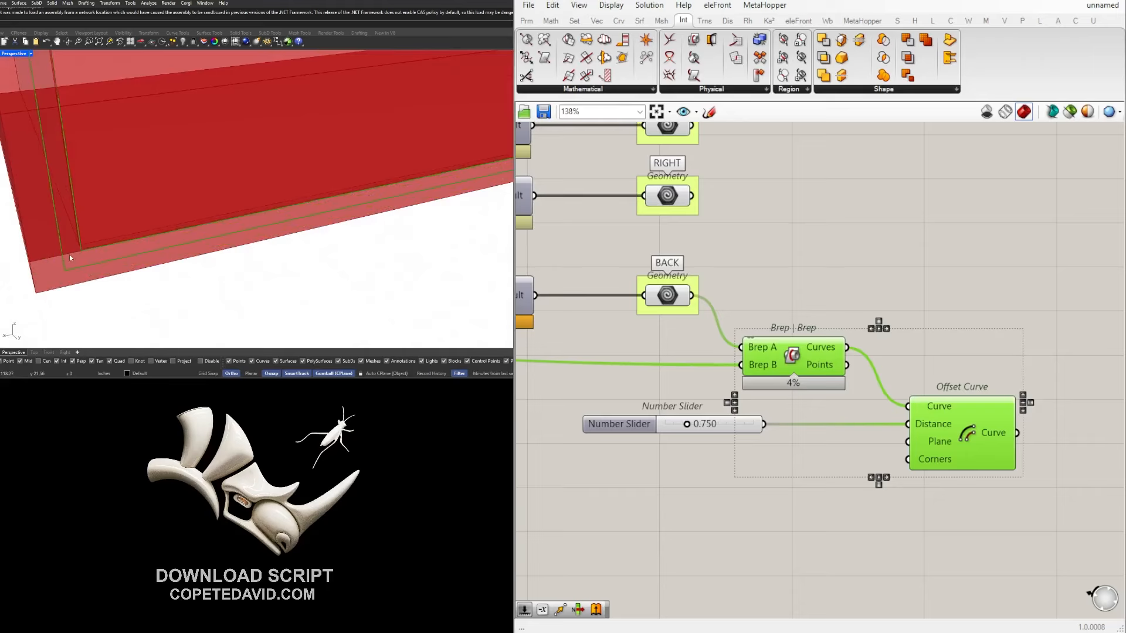
scroll(75, 256, "down", 5)
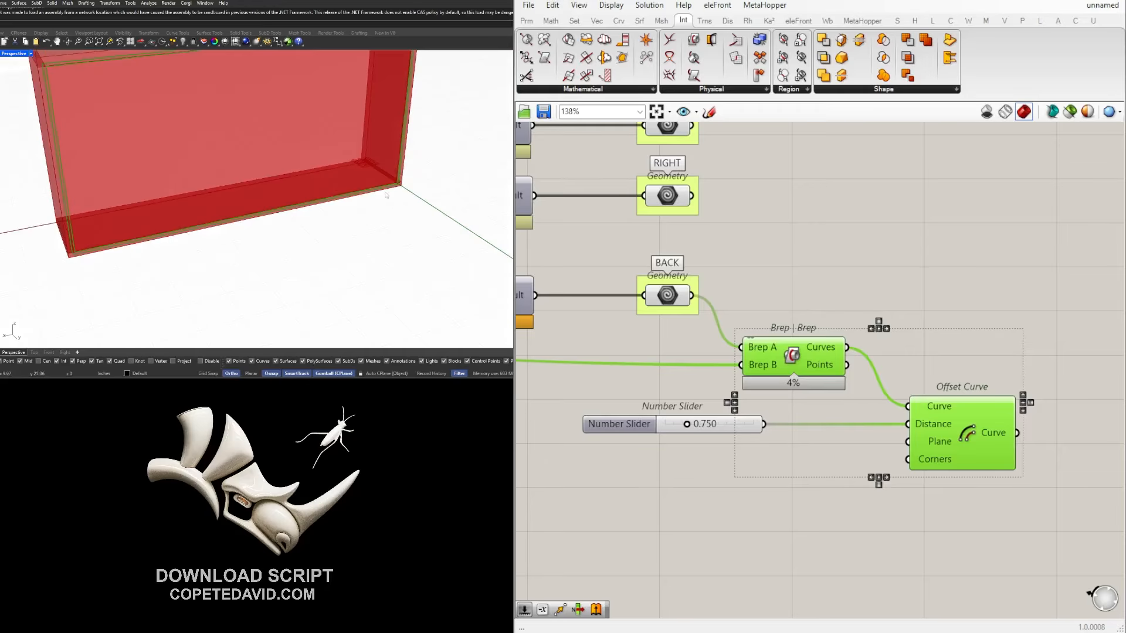
scroll(387, 194, "up", 4)
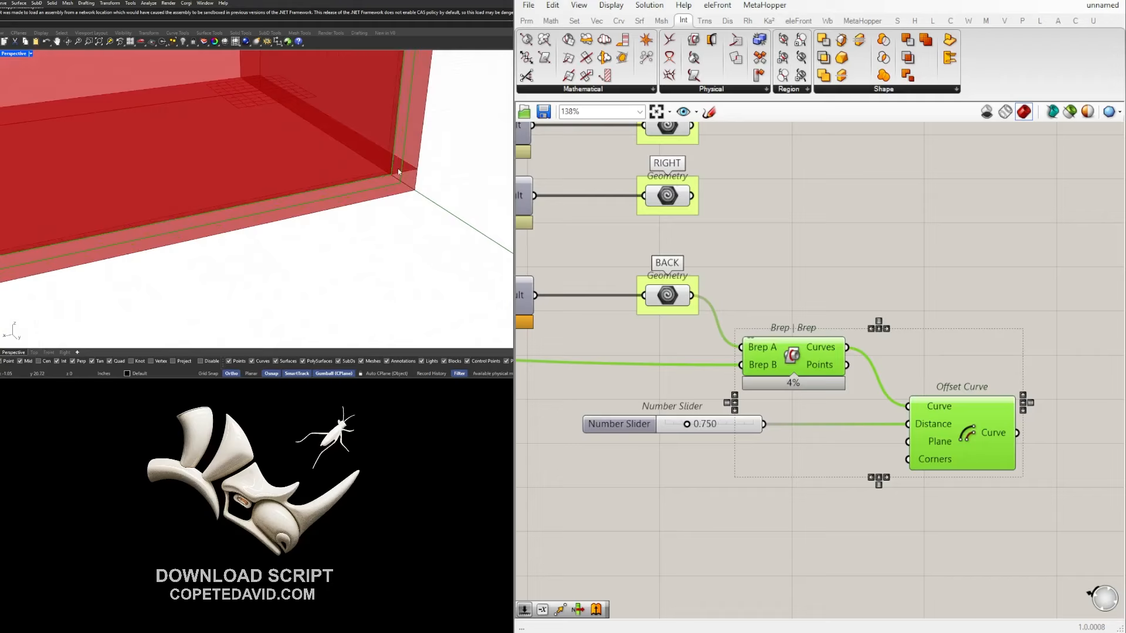
Duplicate the Offset Curve component below the original, keeping its curve and distance connections, and shift the number slider to make room.
scroll(800, 417, "down", 4)
left_click(917, 447)
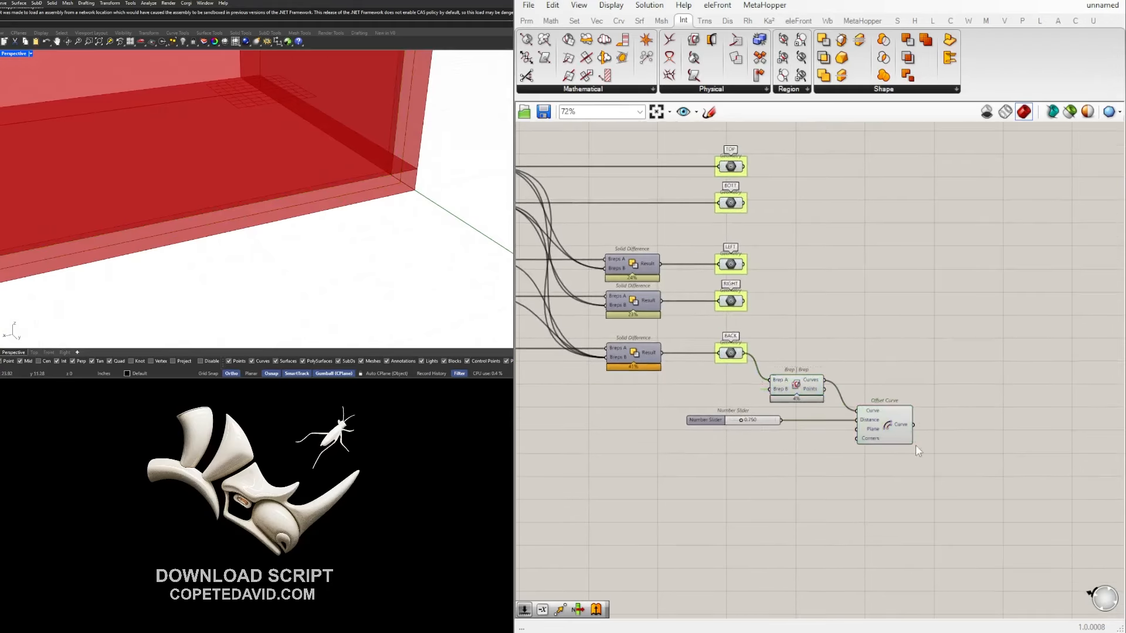
left_click_drag(893, 421, 904, 465)
left_click_drag(767, 425, 740, 425)
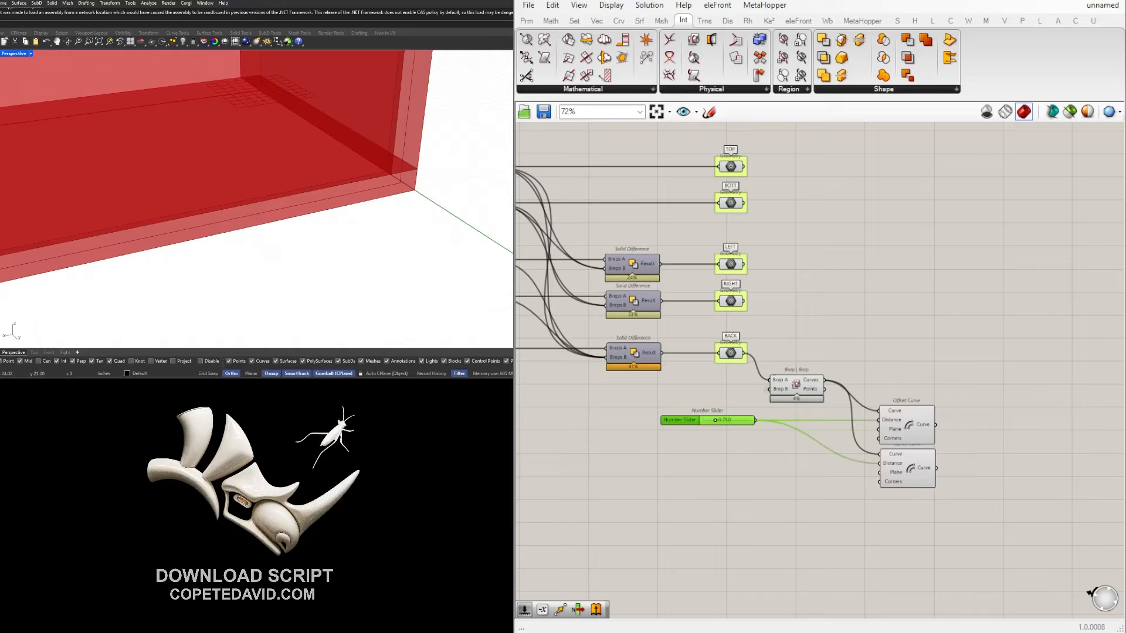
Add a Division component with divisor 2 between the number slider and the second Offset Curve.
scroll(235, 229, "down", 2)
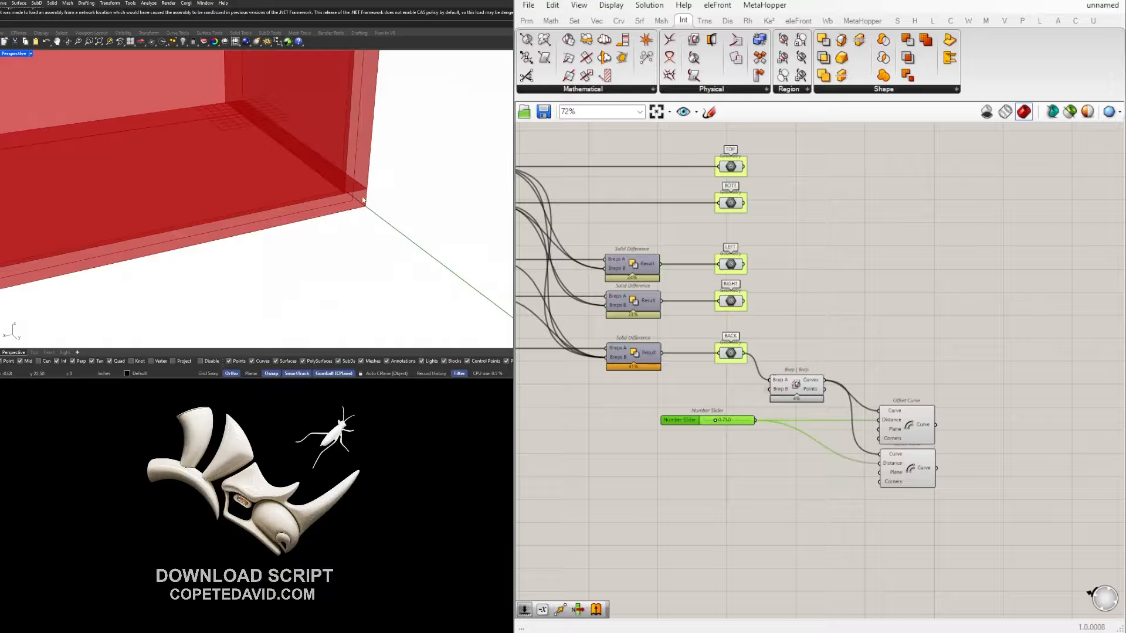
scroll(357, 193, "down", 3)
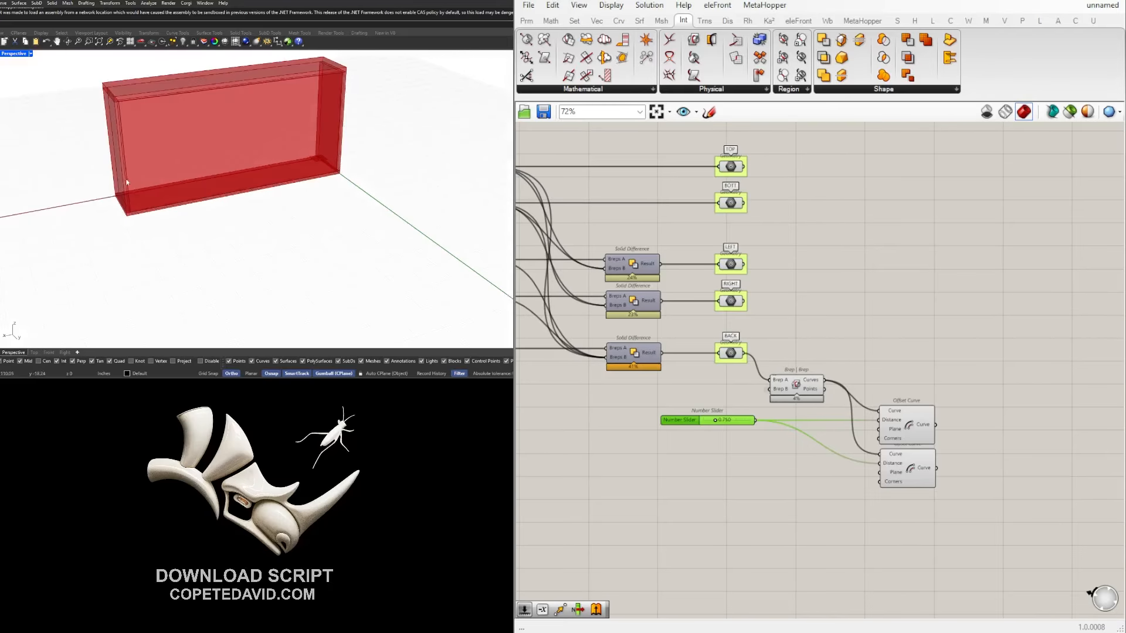
scroll(783, 482, "up", 3)
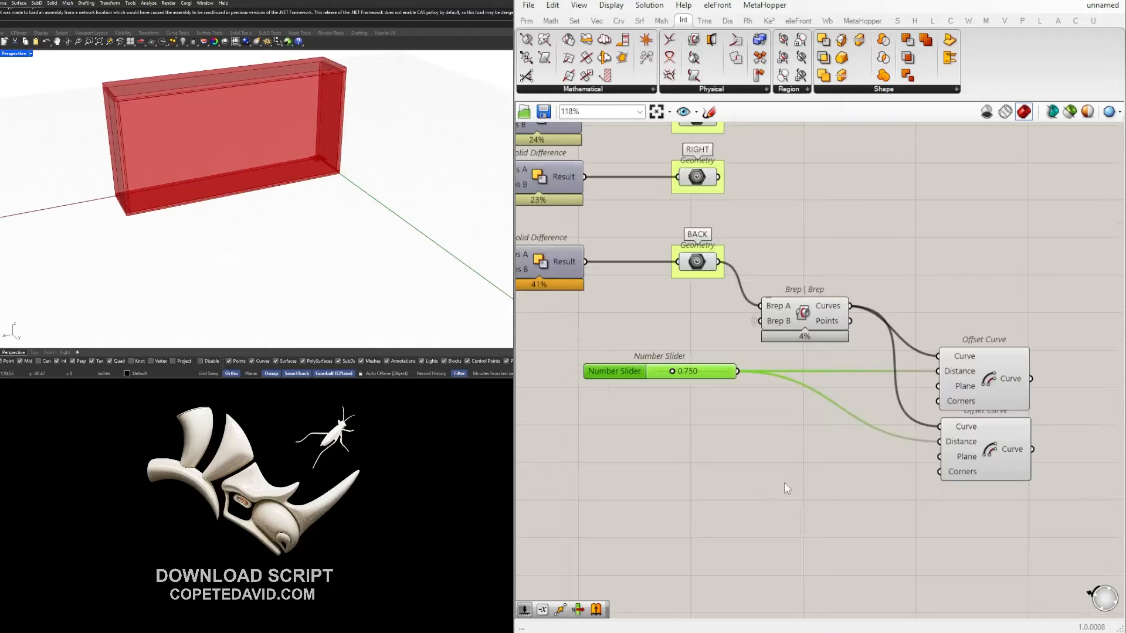
left_click(980, 447)
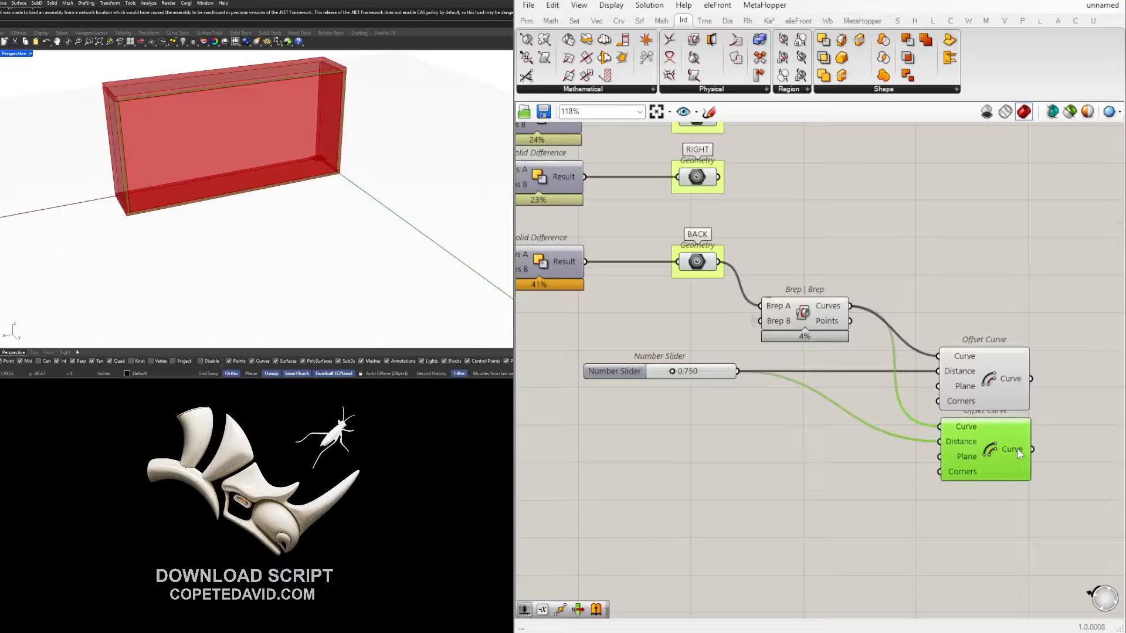
left_click(629, 375)
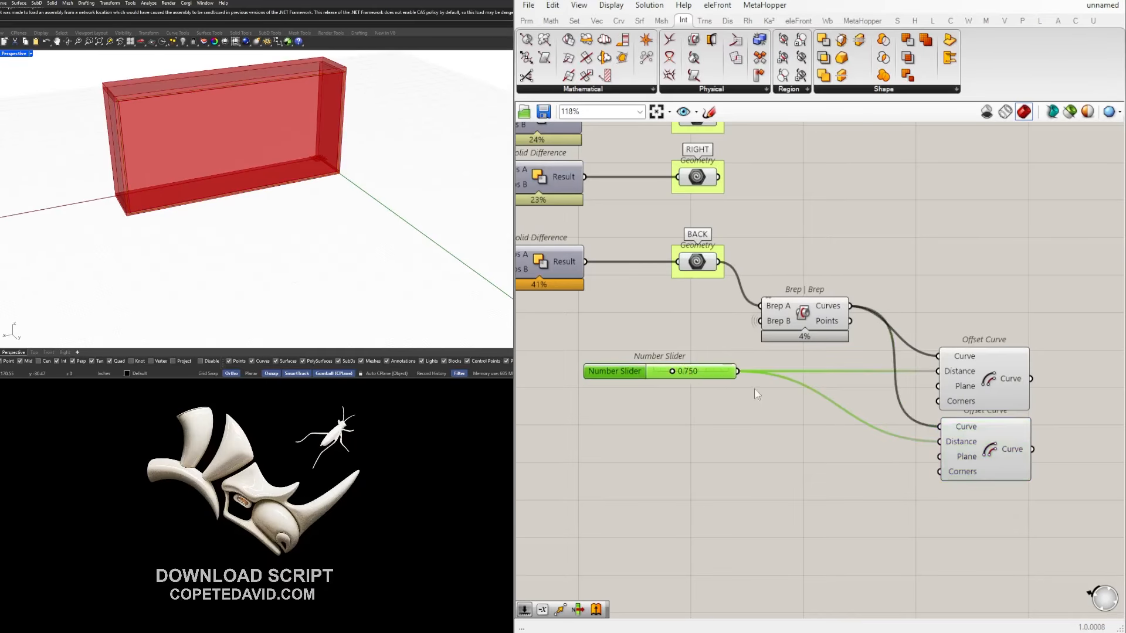
double_click(833, 461)
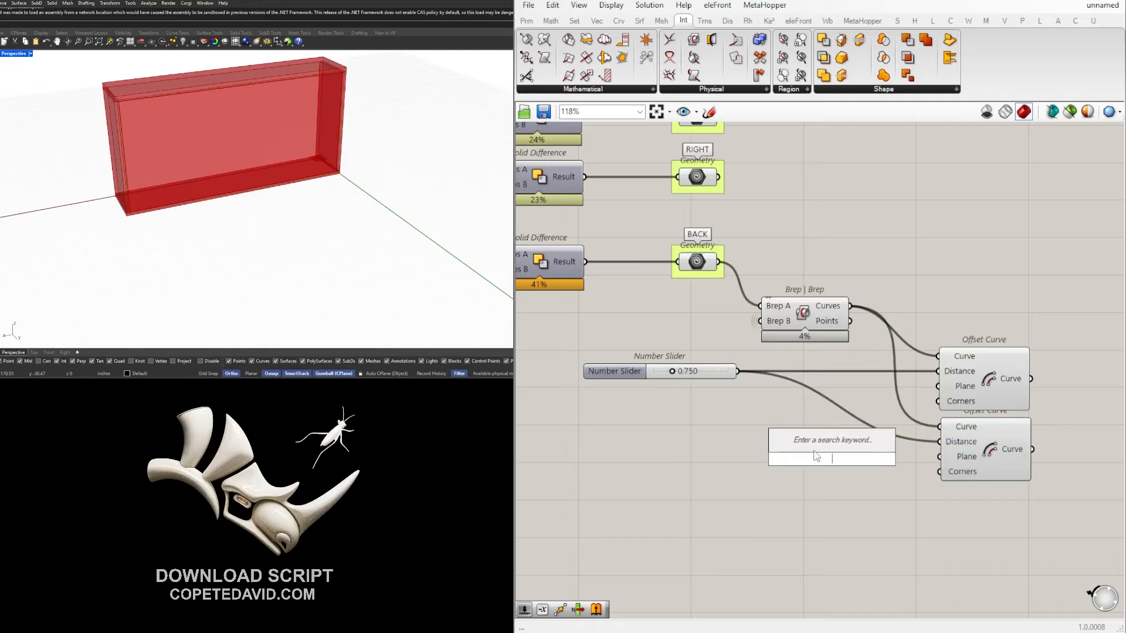
type("/2")
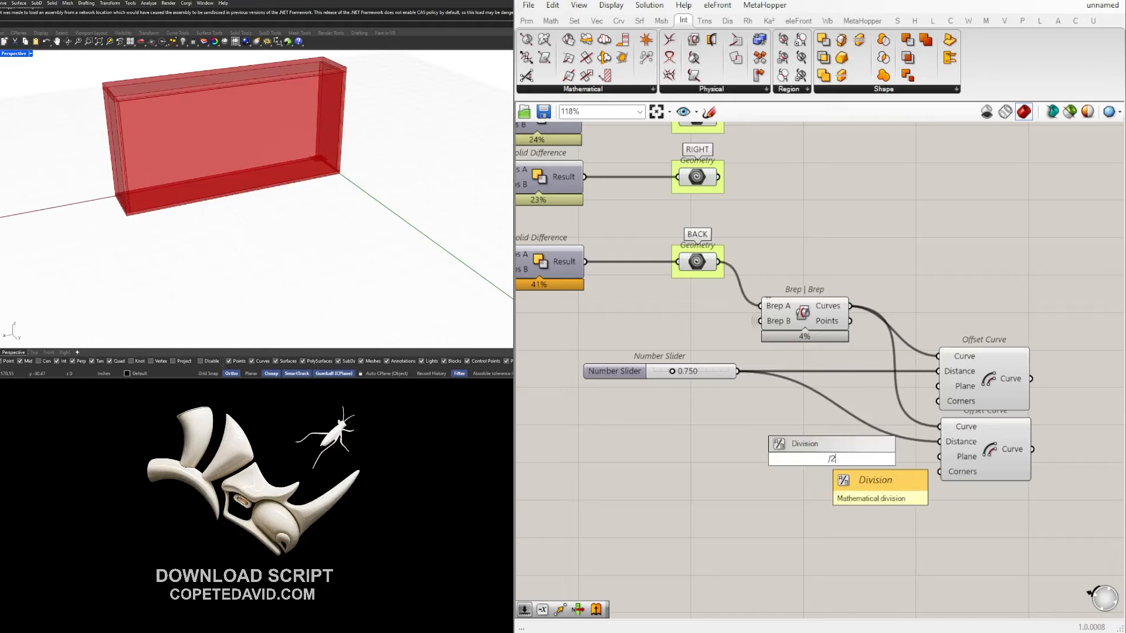
key("Return")
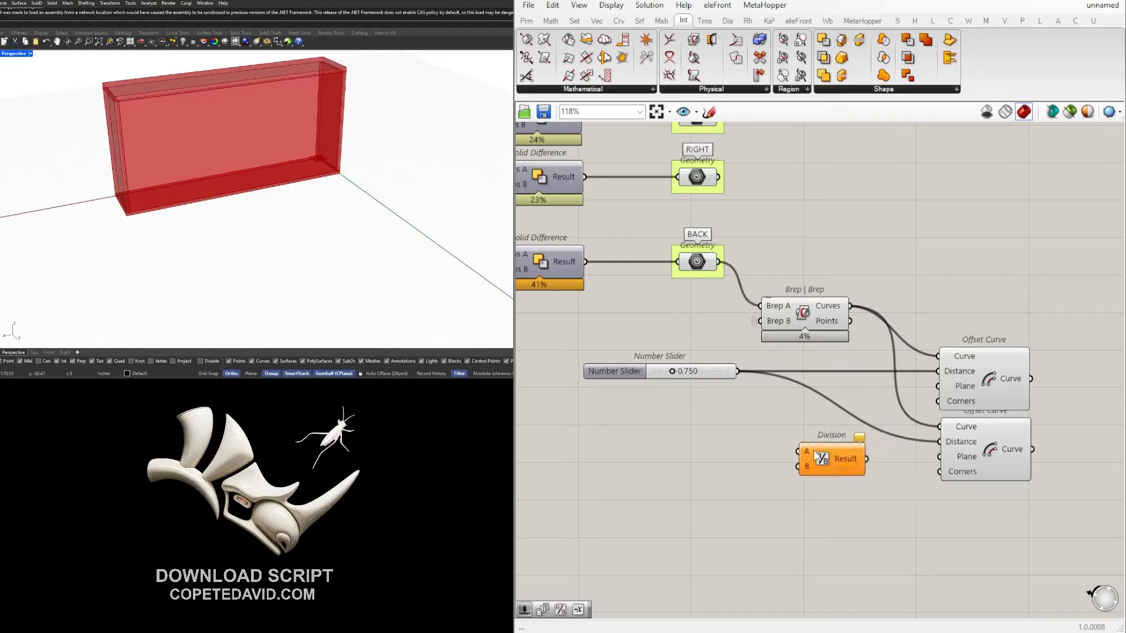
mouse_move(806, 469)
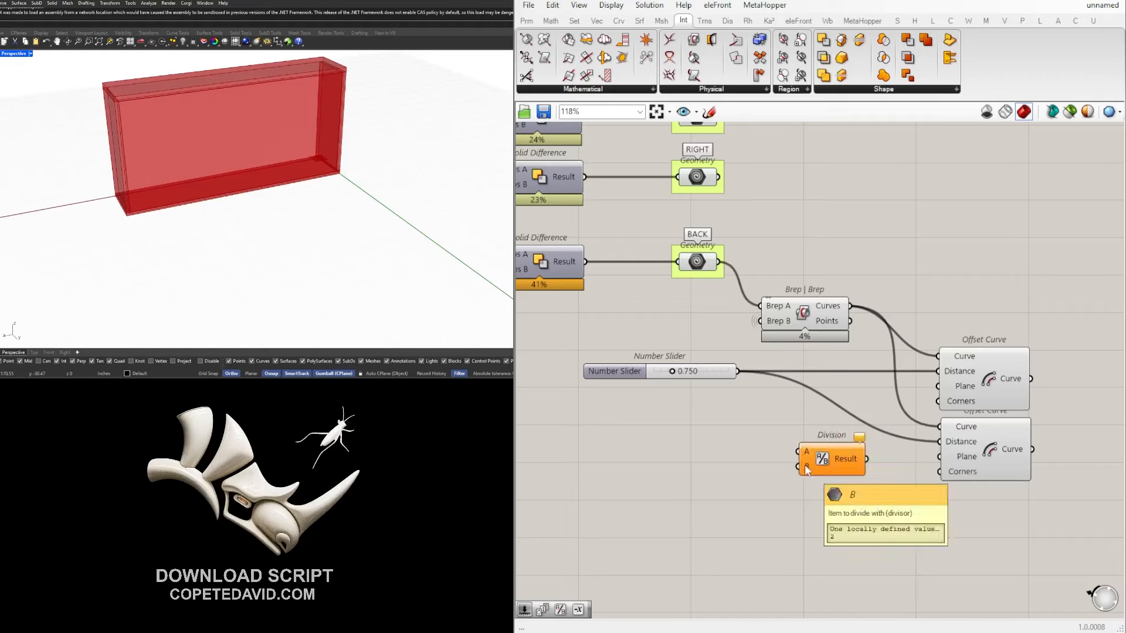
Connect the number slider to the Division's A input and the division result to the second Offset Curve's Distance, aligning the Division component.
left_click_drag(738, 371, 799, 452)
mouse_move(844, 461)
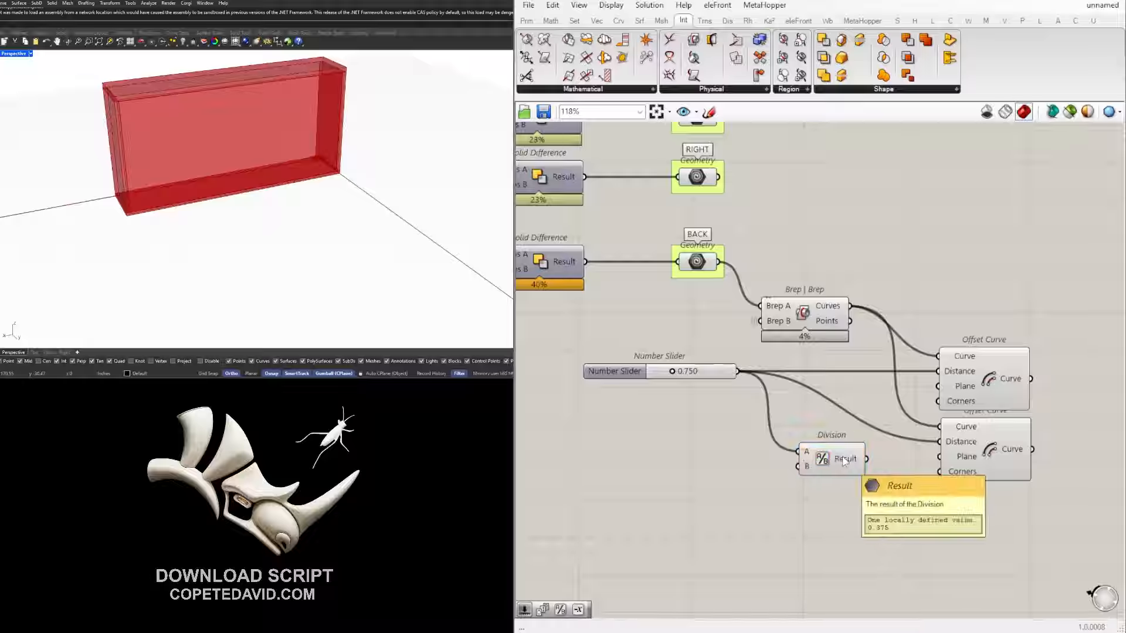
left_click_drag(868, 460, 939, 442)
left_click_drag(834, 465, 853, 448)
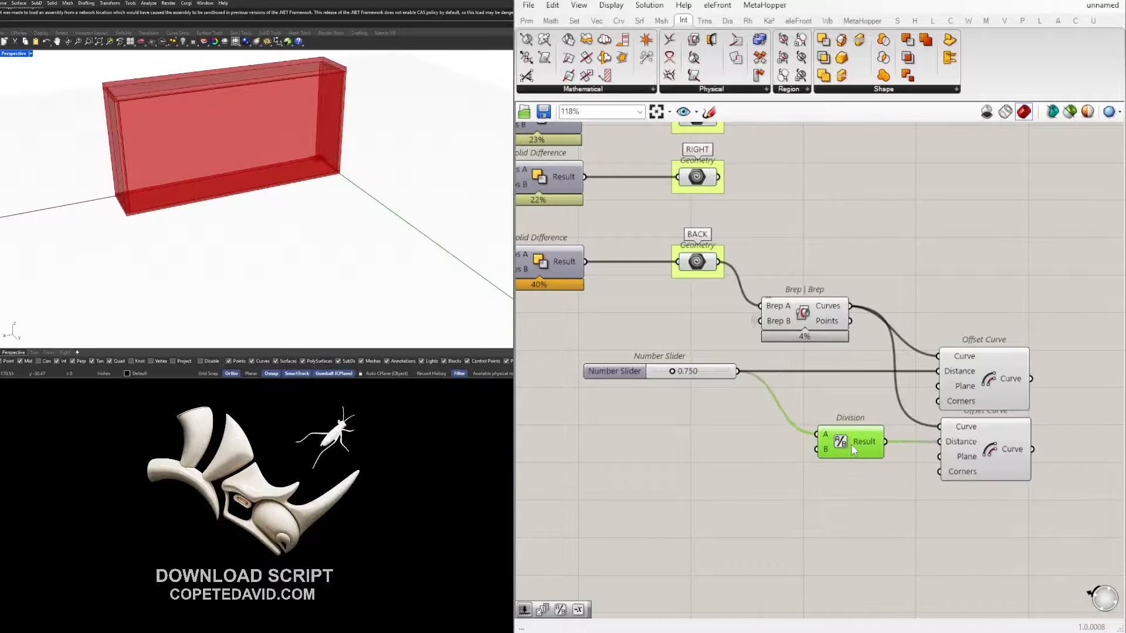
Examine how the full-distance and half-distance offset curves sit relative to the box's back edge.
left_click(962, 453)
scroll(21, 212, "up", 5)
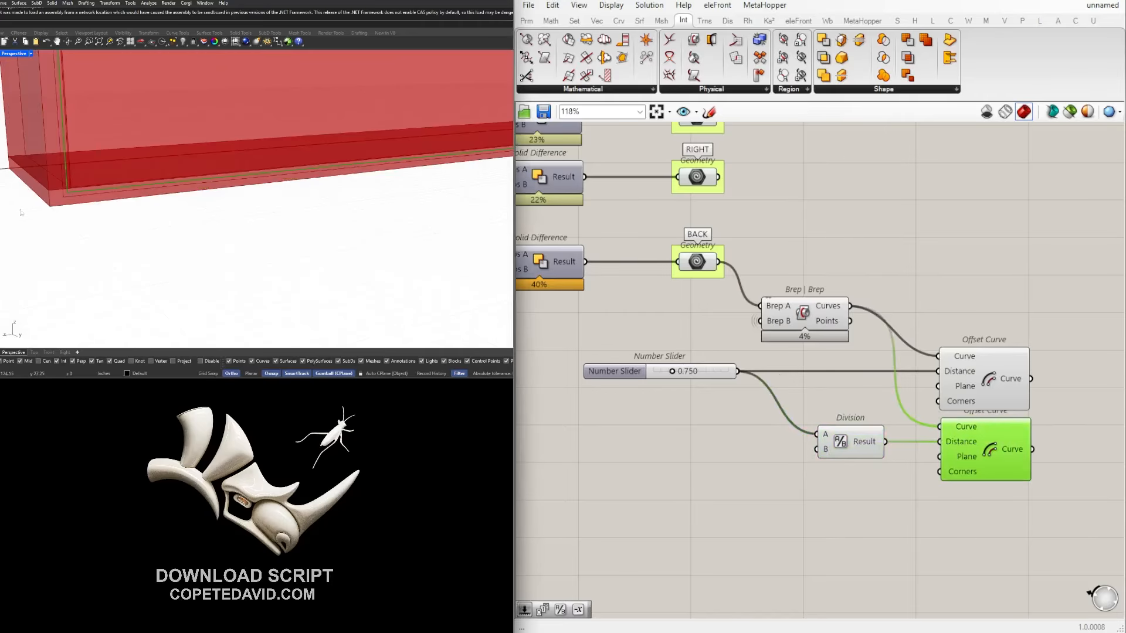
scroll(65, 189, "up", 5)
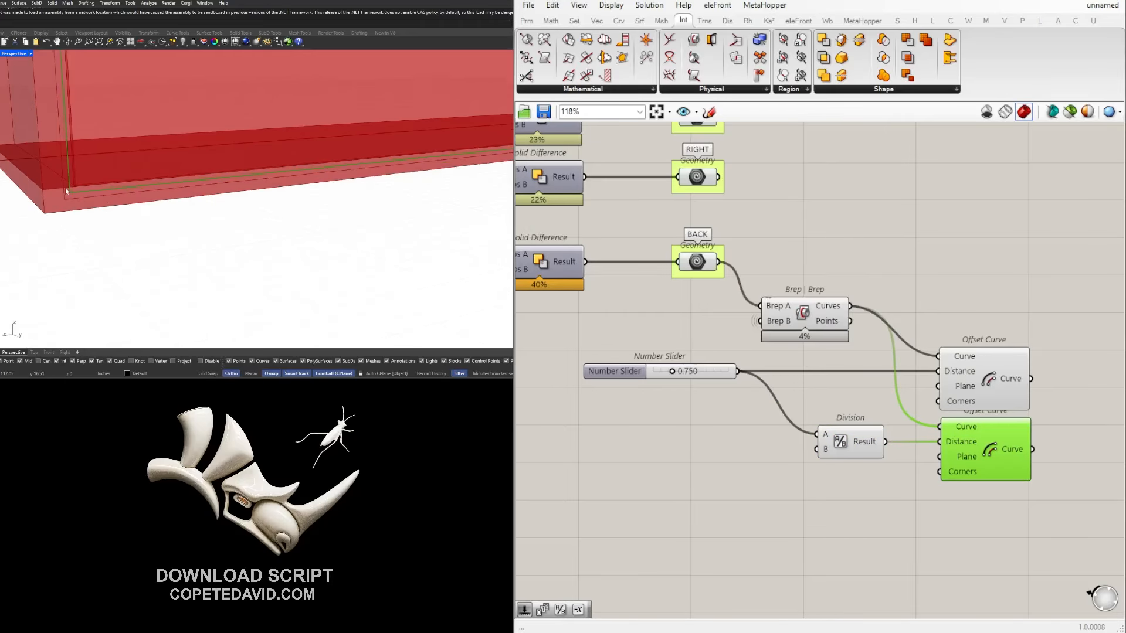
left_click(1022, 380)
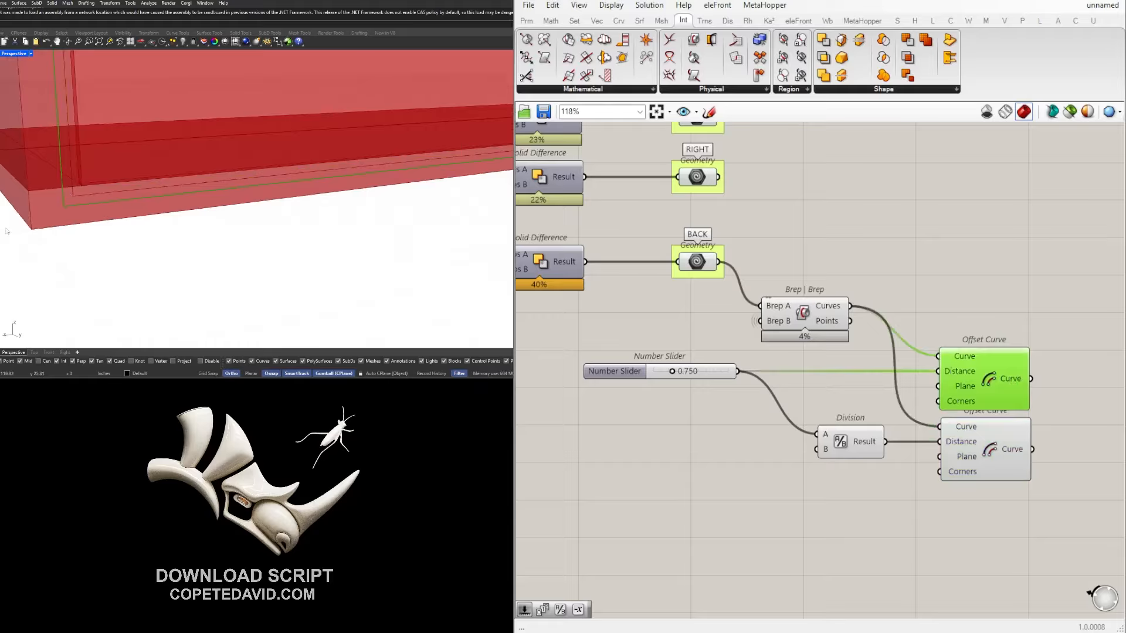
left_click(991, 446)
scroll(71, 199, "down", 5)
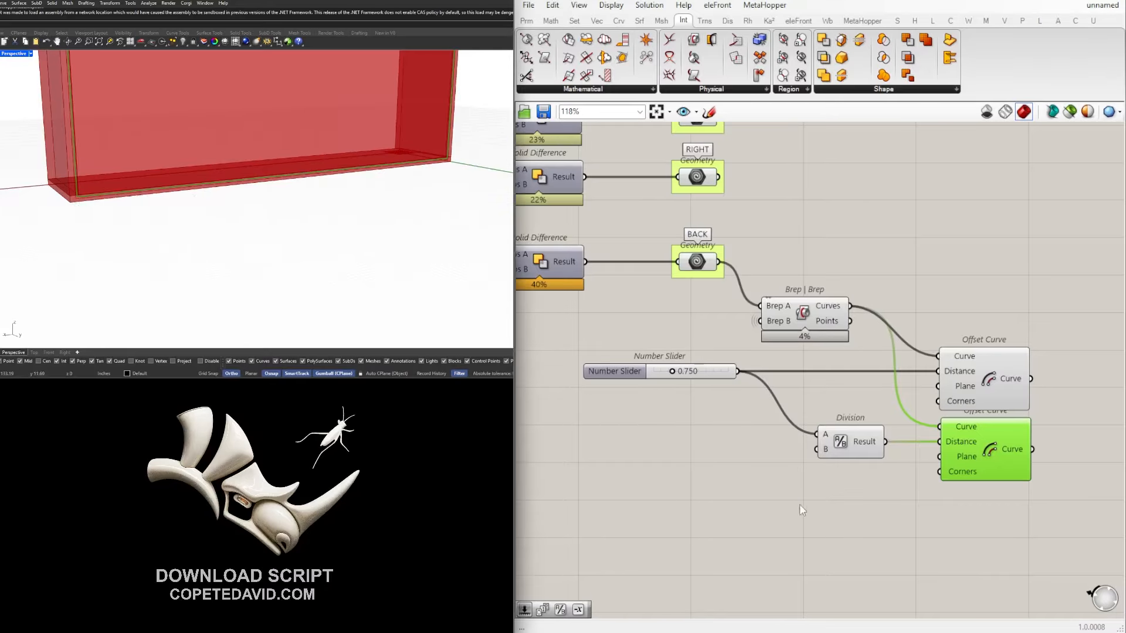
scroll(865, 522, "down", 1)
scroll(1032, 462, "up", 1)
right_click_drag(985, 468, 890, 459)
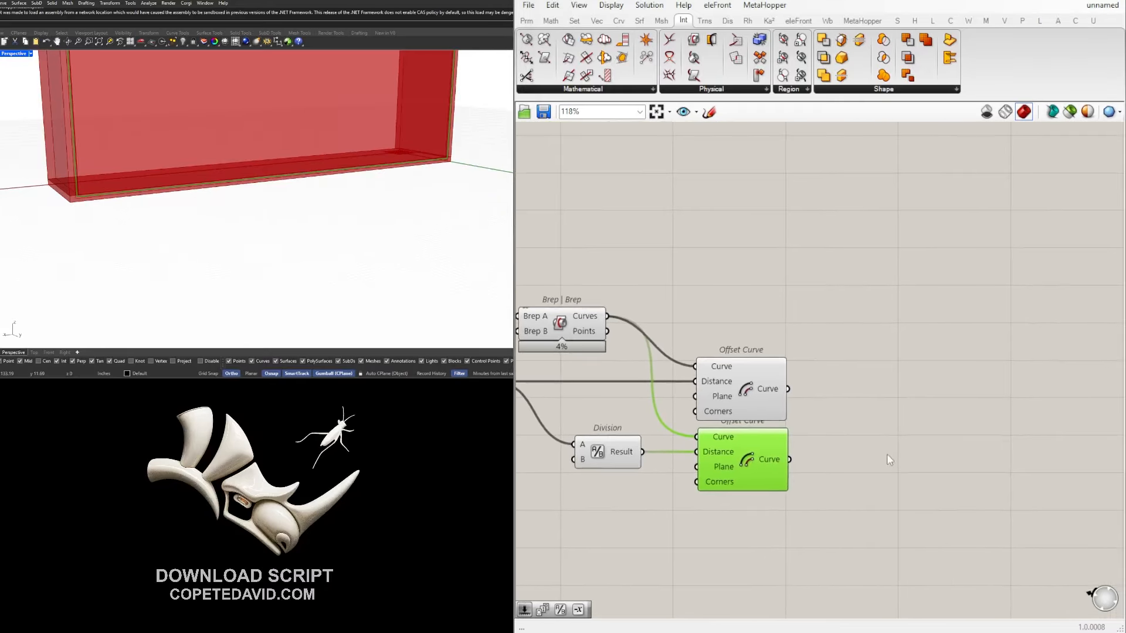
scroll(219, 194, "down", 5)
scroll(205, 163, "up", 2)
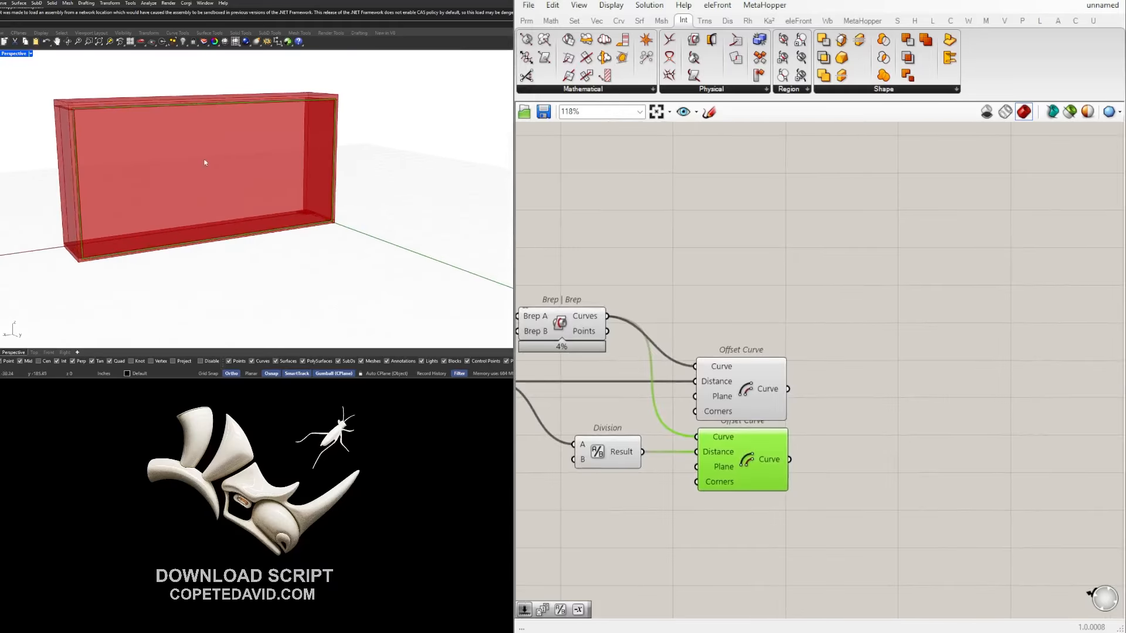
left_click(842, 462)
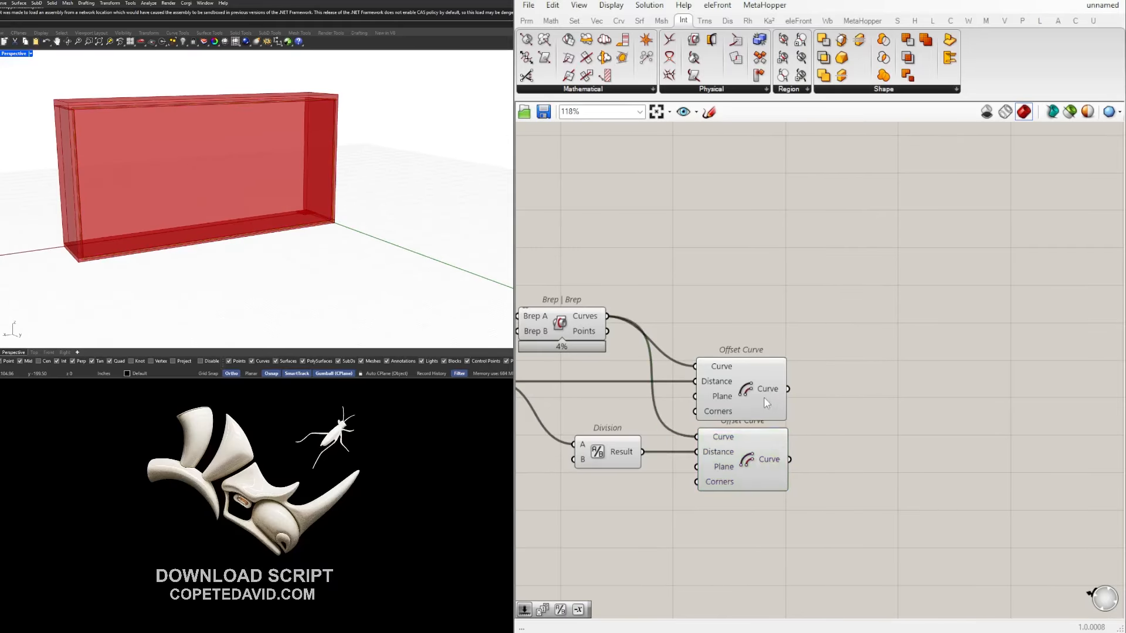
Add a Boundary Surfaces component and connect the second Offset Curve's output to its Edges input.
left_click(778, 469)
left_click(872, 476)
double_click(872, 475)
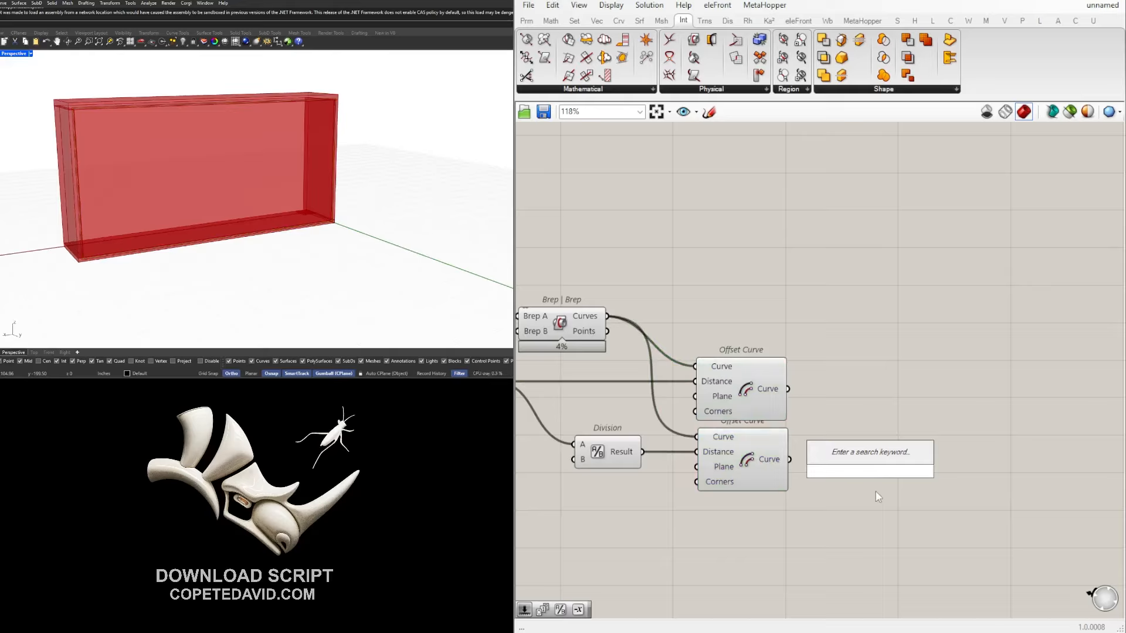
type("ISOL")
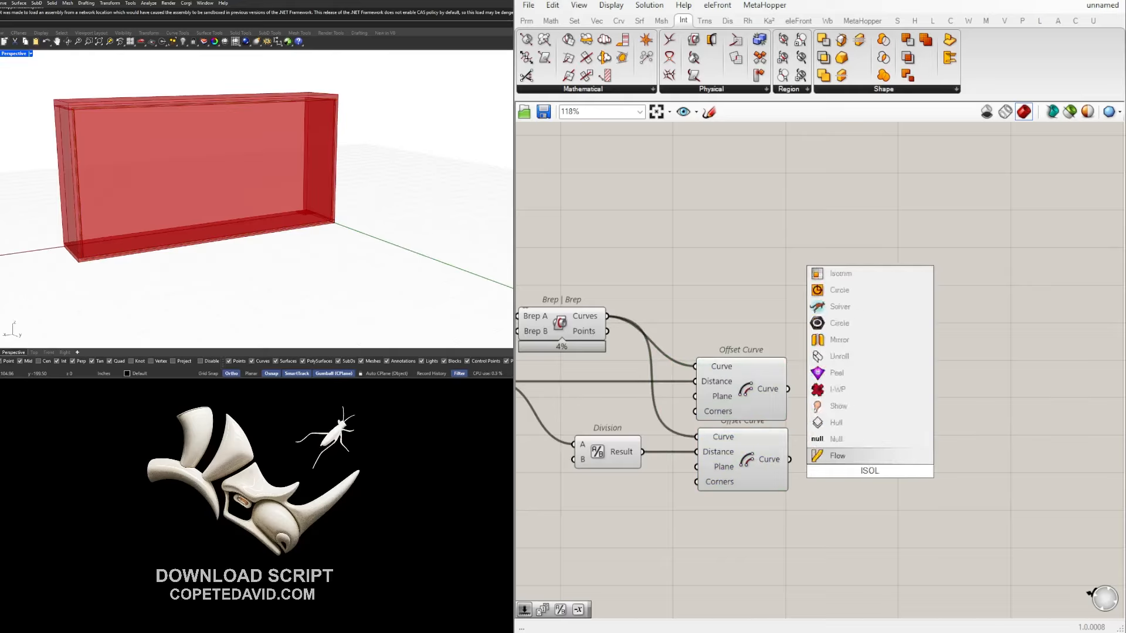
key("BackSpace")
key("BackSpace")
key("BackSpace")
key("BackSpace")
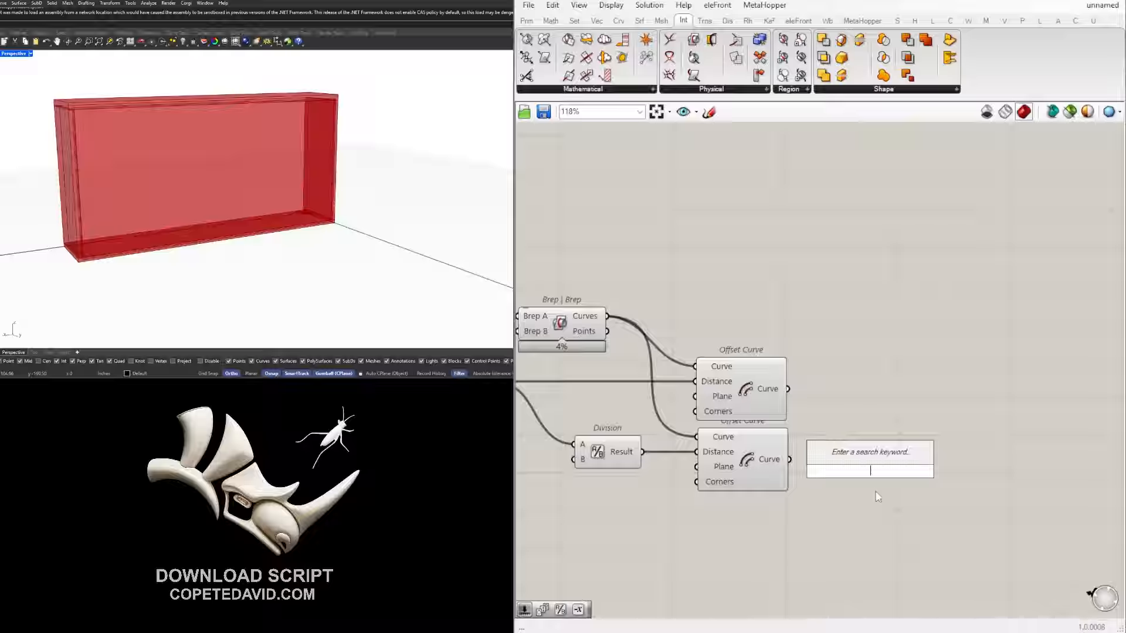
type("BOUND")
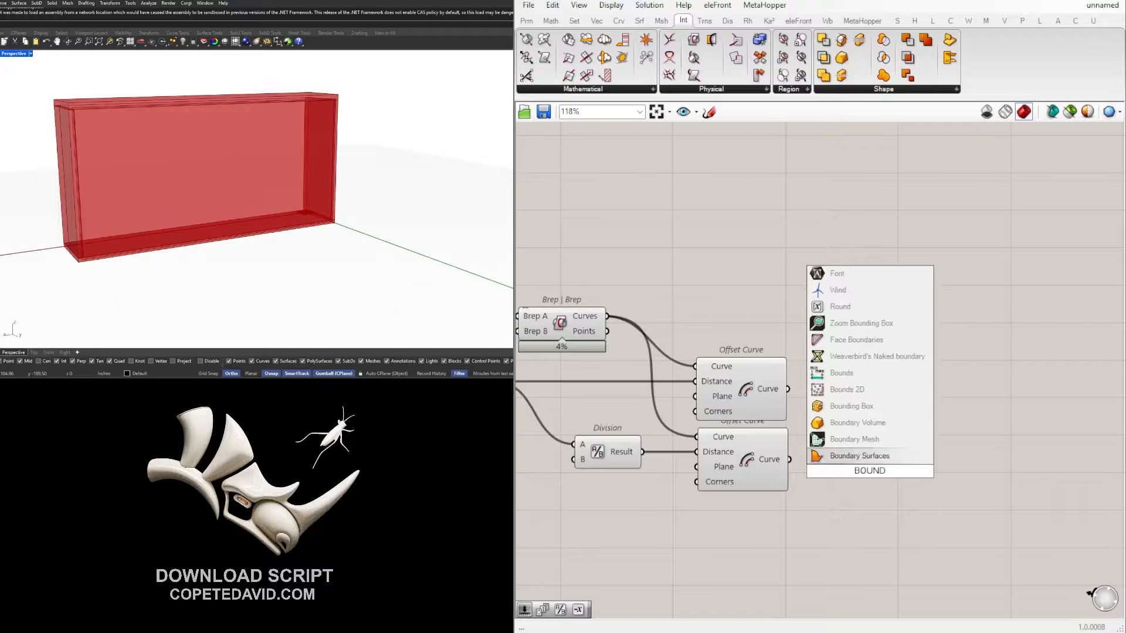
left_click(821, 455)
left_click_drag(789, 460, 831, 461)
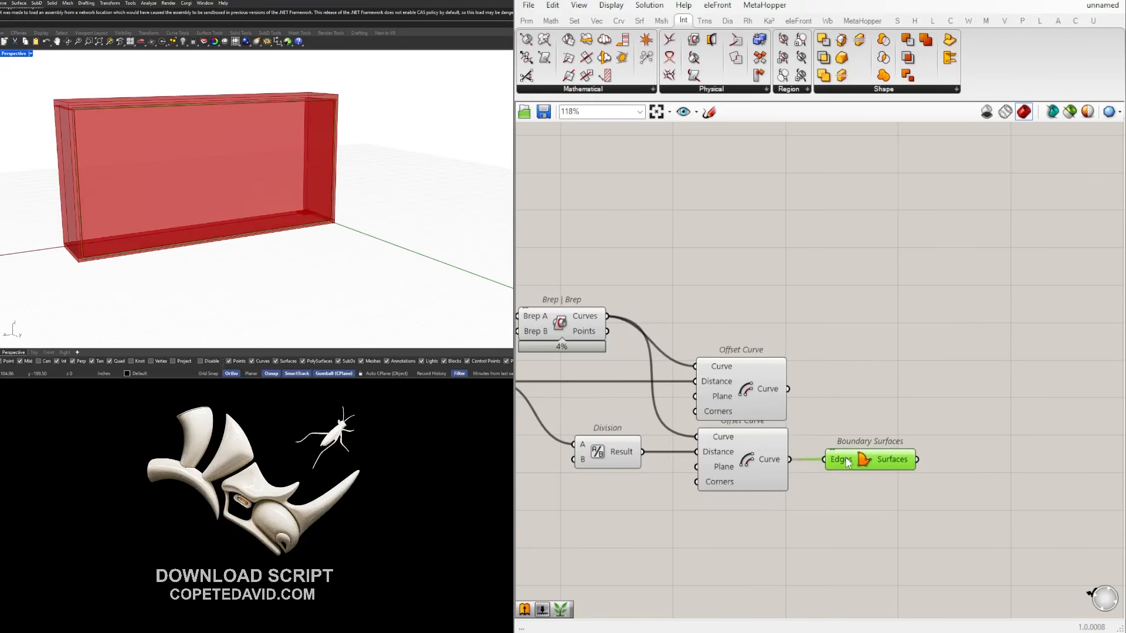
Hide the viewport previews of the Brep | Brep intersection, the Division and both Offset Curve components.
left_click(782, 496)
scroll(929, 477, "down", 3)
left_click_drag(936, 500, 725, 326)
middle_click(804, 322)
left_click(885, 265)
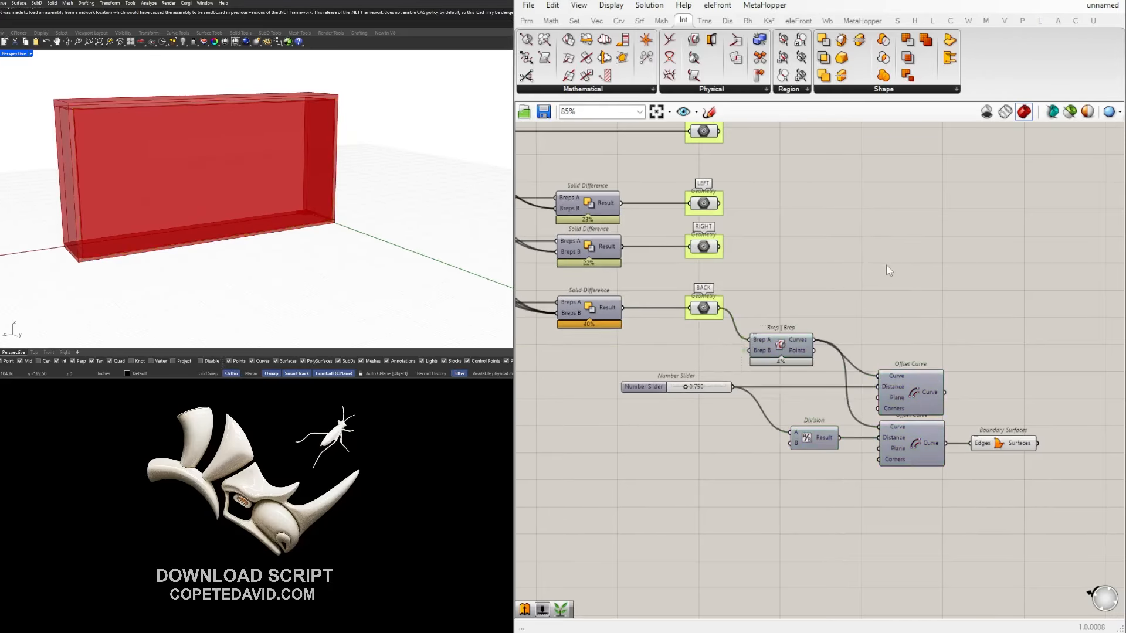
Add an Isotrim component after Boundary Surfaces and connect the boundary surface to its Surface input.
left_click(1003, 436)
right_click_drag(1003, 437, 851, 440)
scroll(108, 121, "up", 5)
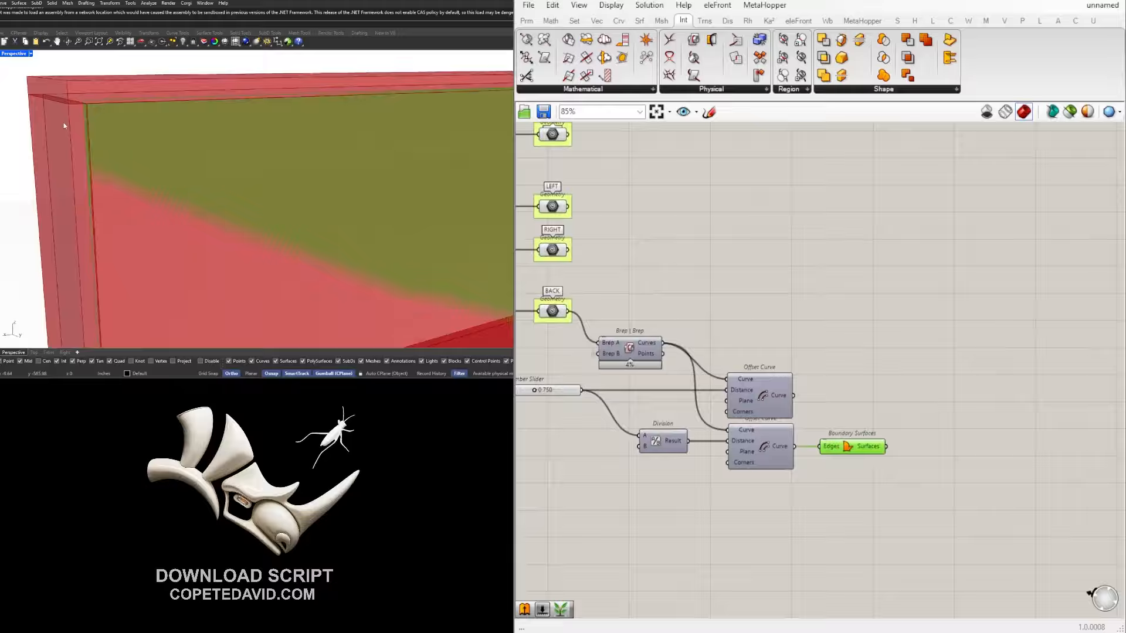
right_click_drag(867, 390, 780, 362)
double_click(867, 428)
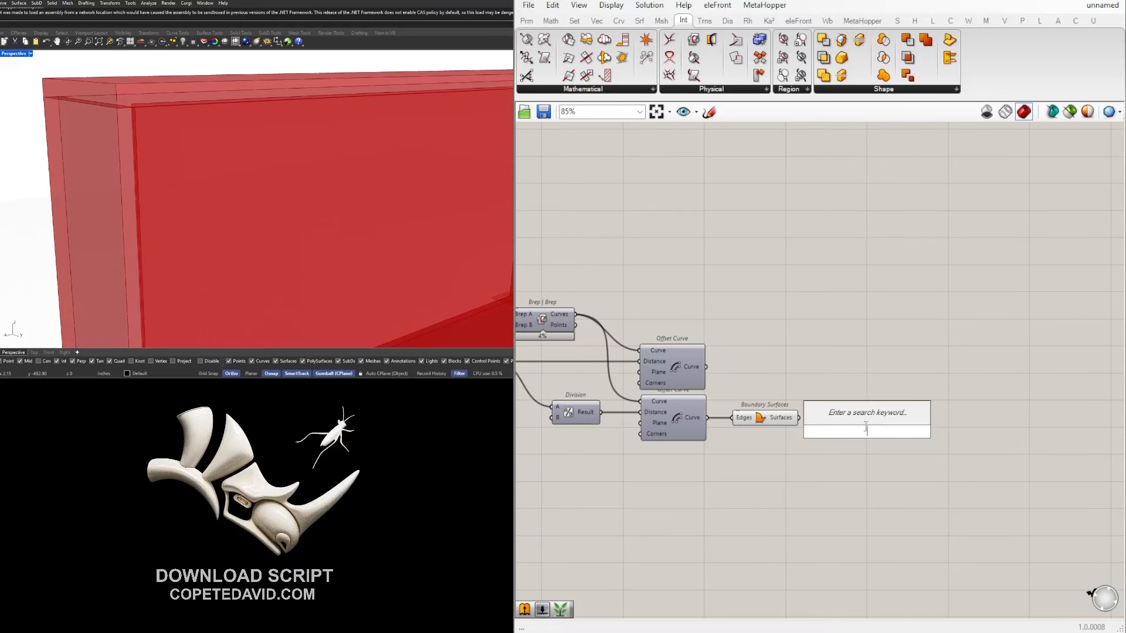
type("ISOTR")
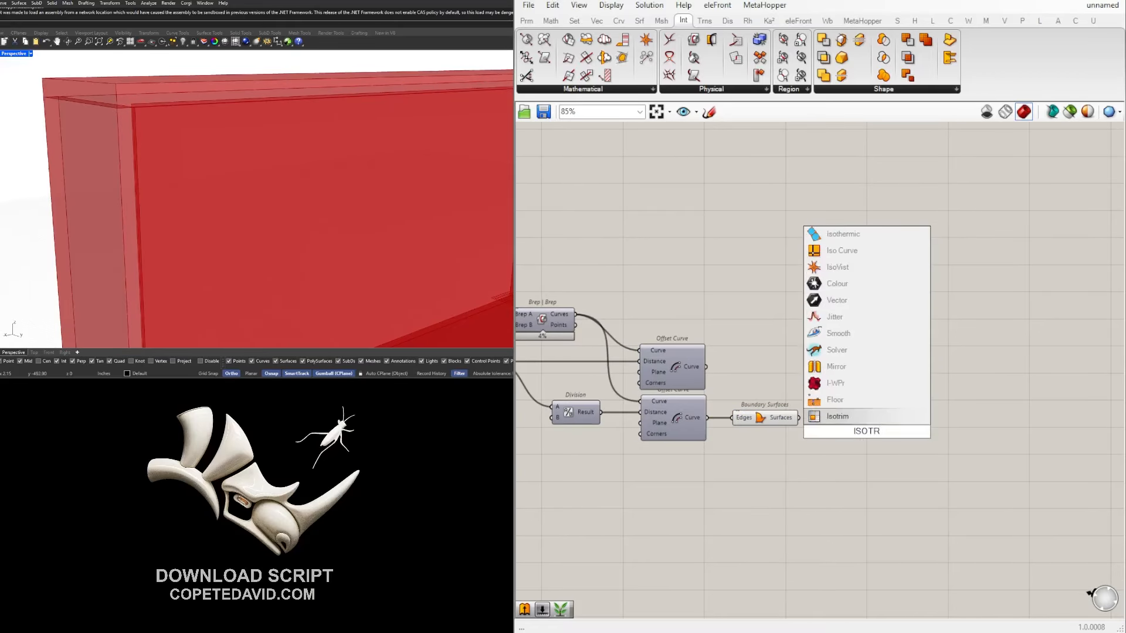
key("Return")
scroll(785, 443, "down", 1)
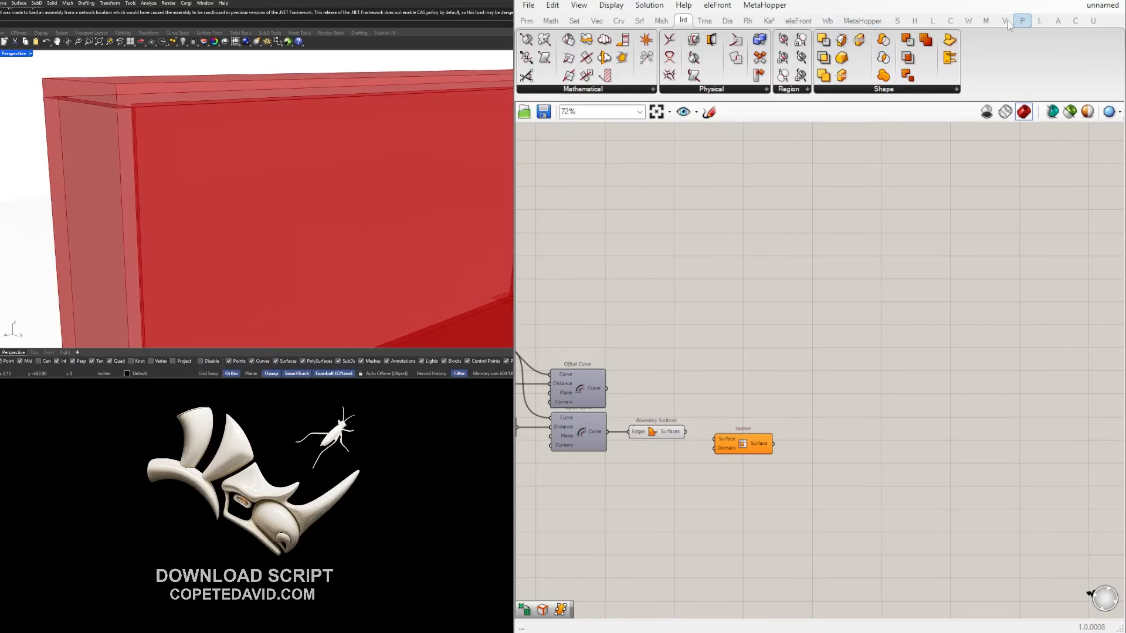
left_click(932, 21)
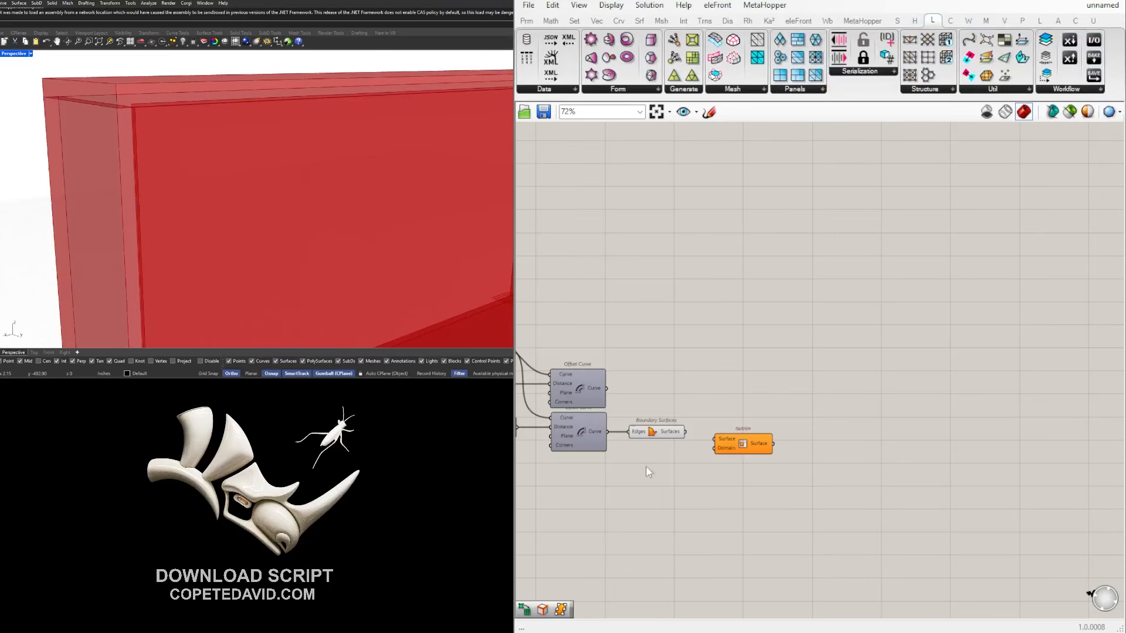
scroll(670, 438, "up", 2)
left_click(674, 432)
left_click_drag(691, 428, 775, 475)
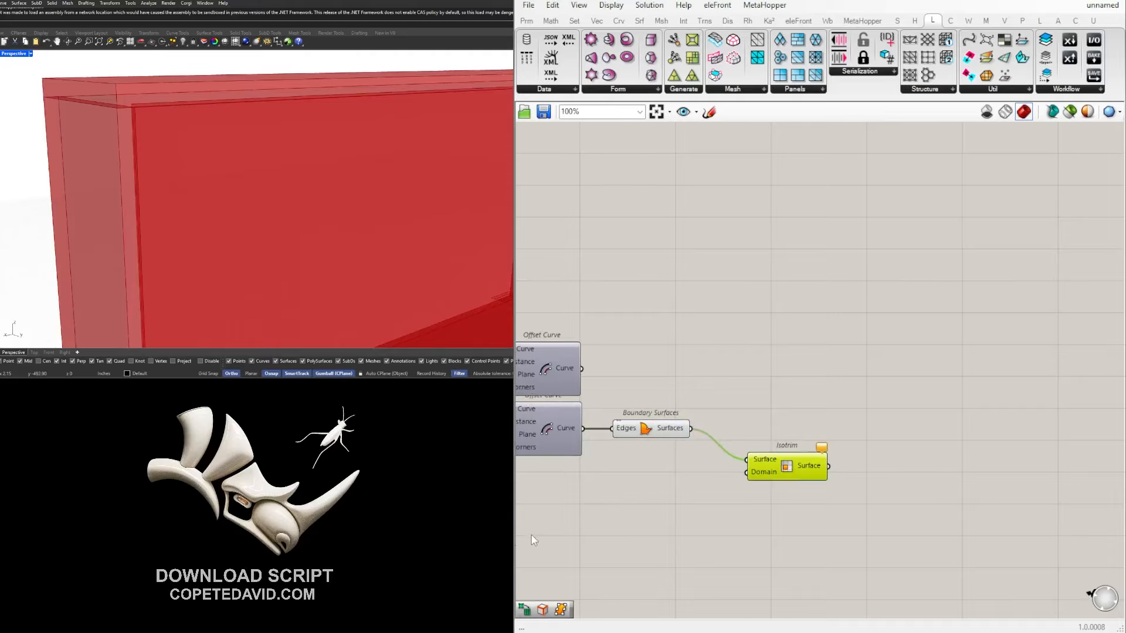
Insert a Divide Domain² component before Isotrim, connecting the boundary surface to its Domain and its Segments to Isotrim's Domain.
double_click(631, 485)
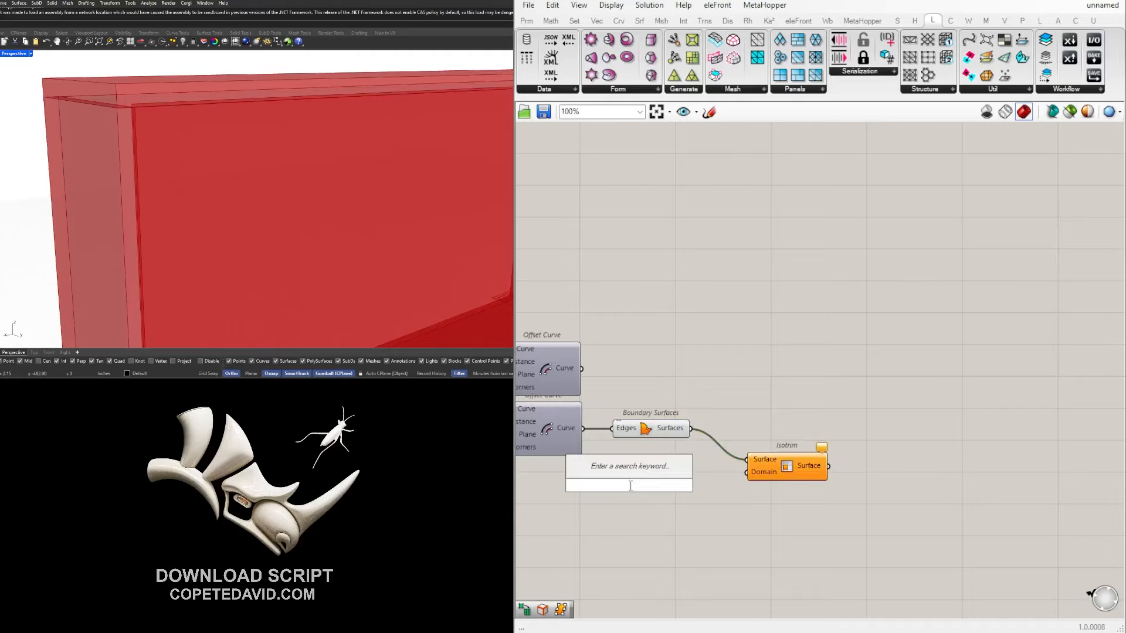
type("DIVIDE")
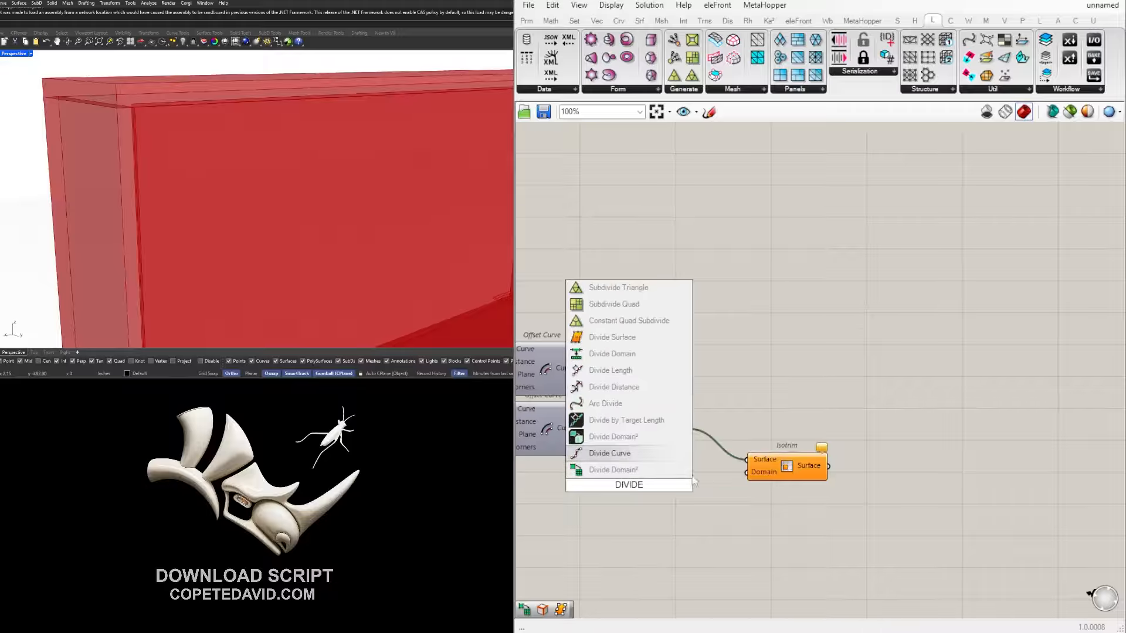
left_click(649, 471)
right_click_drag(797, 473, 647, 488)
left_click_drag(635, 480, 785, 448)
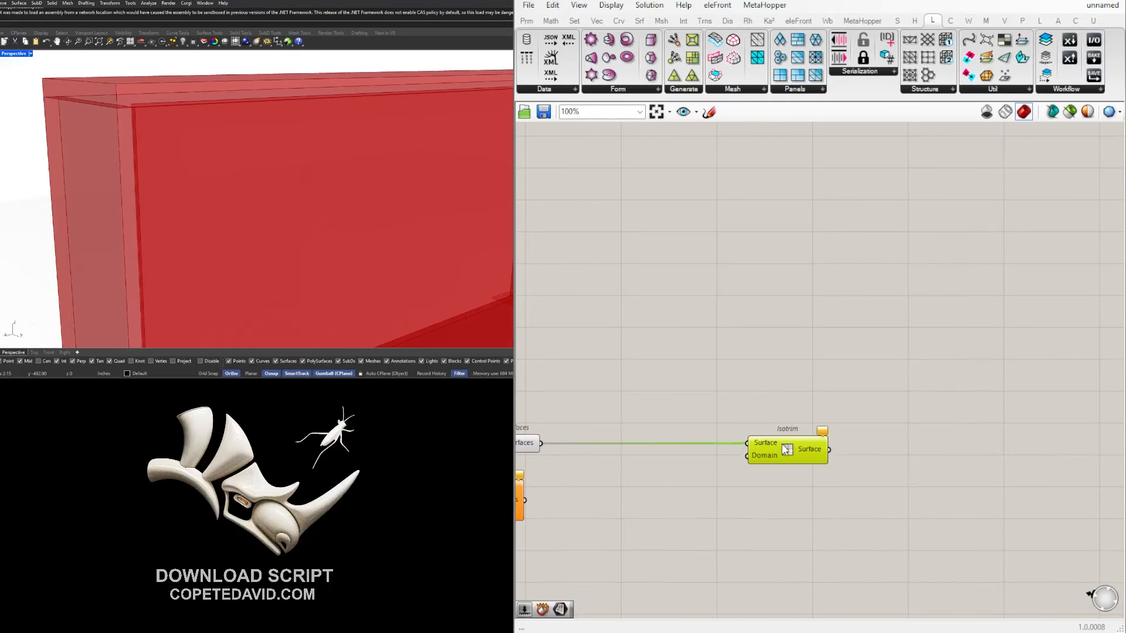
right_click_drag(787, 449, 920, 449)
left_click_drag(606, 485, 761, 473)
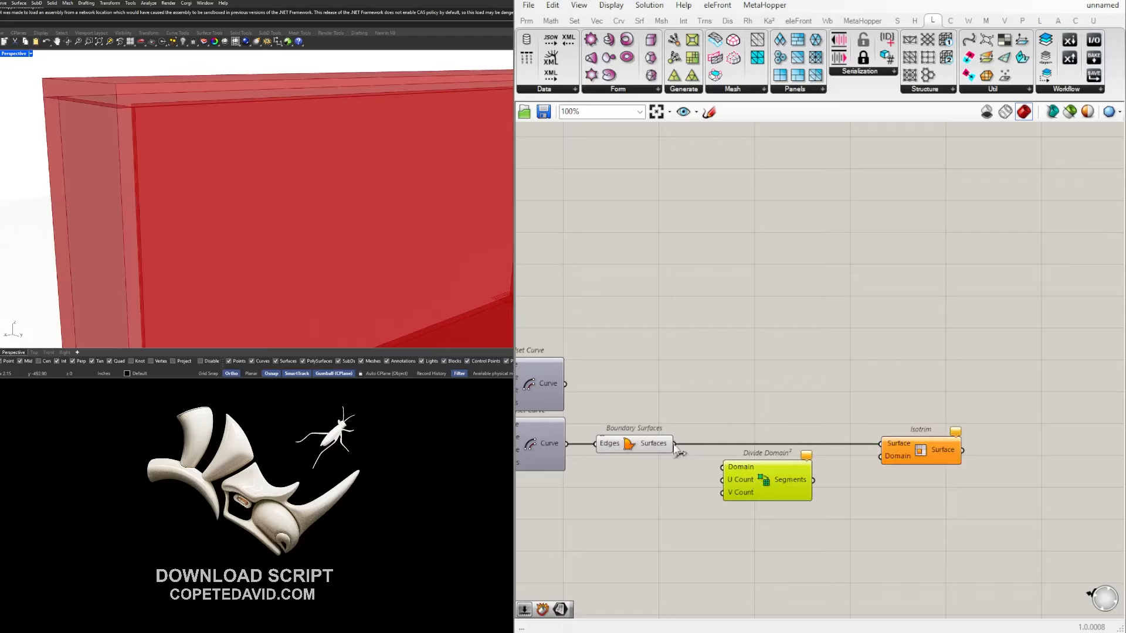
left_click_drag(674, 444, 722, 466)
left_click_drag(814, 480, 877, 456)
Add a number slider set to 3 and connect it to the U Count of Divide Domain².
left_click(883, 417)
scroll(885, 446, "down", 2)
left_click_drag(960, 529, 719, 428)
left_click(824, 524)
double_click(682, 509)
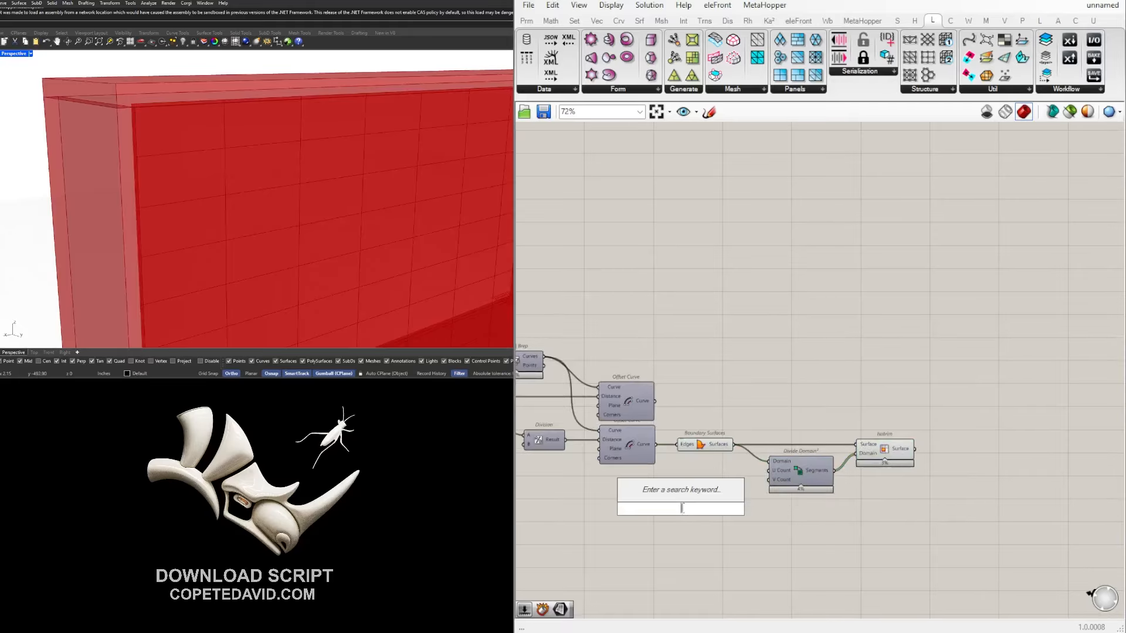
type("3")
key("Return")
scroll(687, 483, "up", 1)
left_click_drag(716, 515, 819, 461)
Duplicate the number slider below the original and connect the copy to the V Count of Divide Domain².
scroll(740, 491, "up", 2)
scroll(316, 235, "down", 12)
scroll(324, 231, "up", 4)
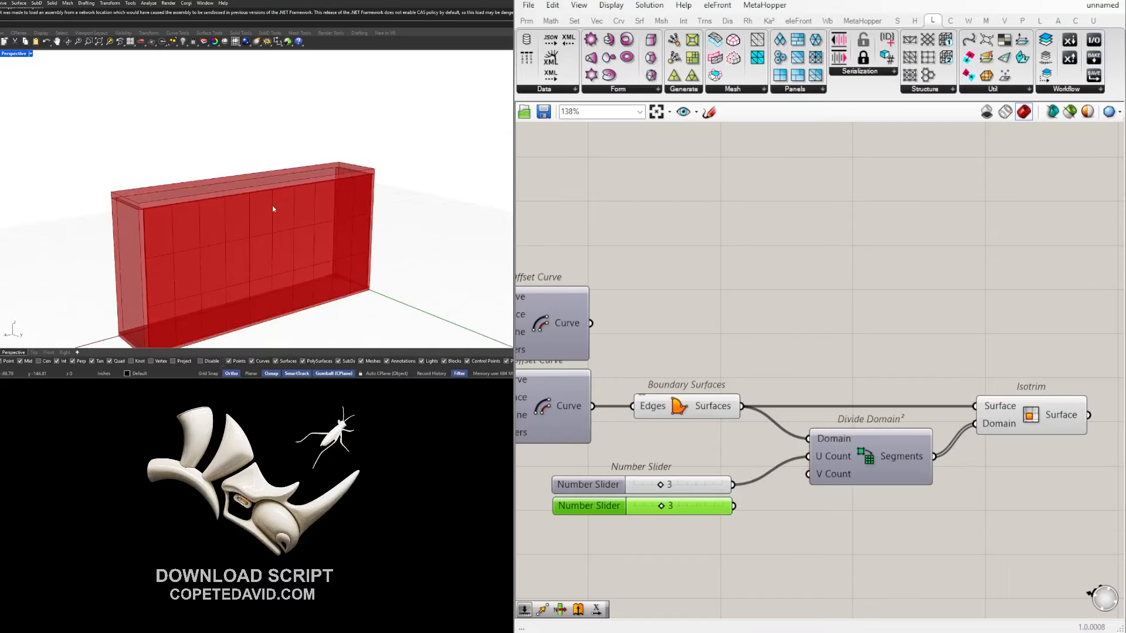
scroll(739, 526, "up", 2)
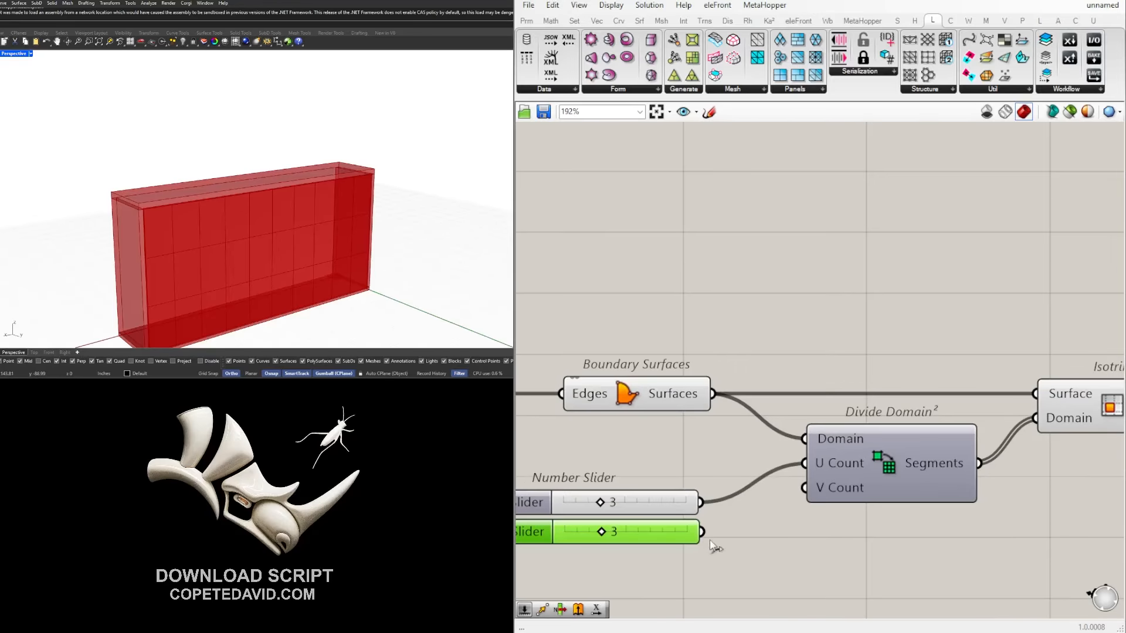
left_click_drag(702, 531, 806, 503)
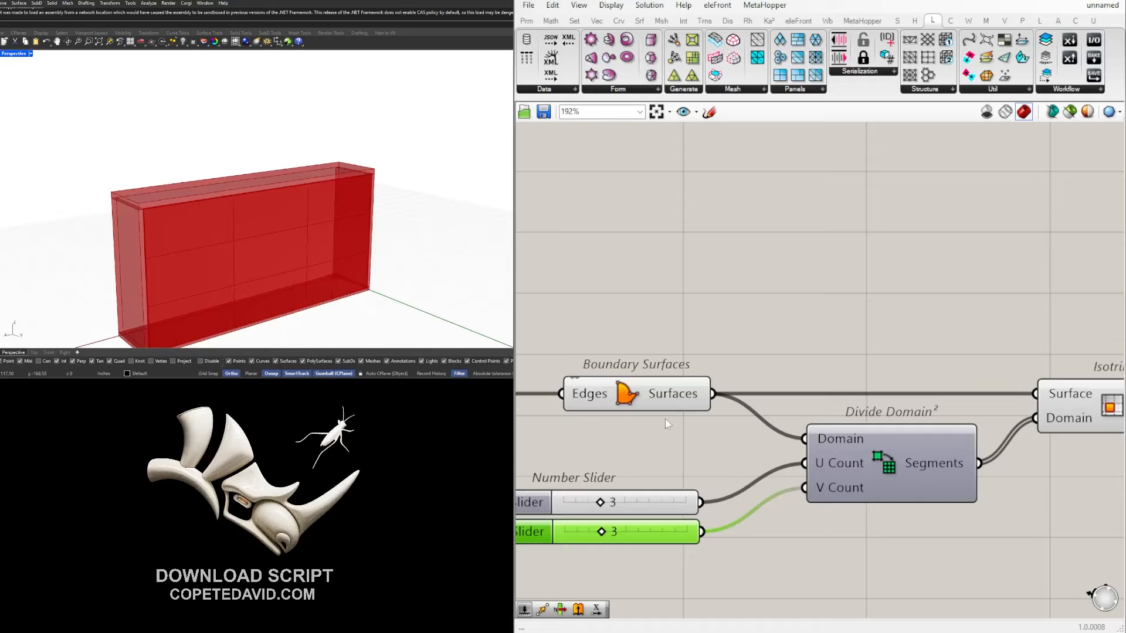
Try a V Count of 5 for the panel subdivision and return its slider to 3.
scroll(665, 418, "up", 3)
mouse_move(752, 487)
left_mouse_down()
mouse_move(798, 487)
mouse_move(774, 487)
left_mouse_up()
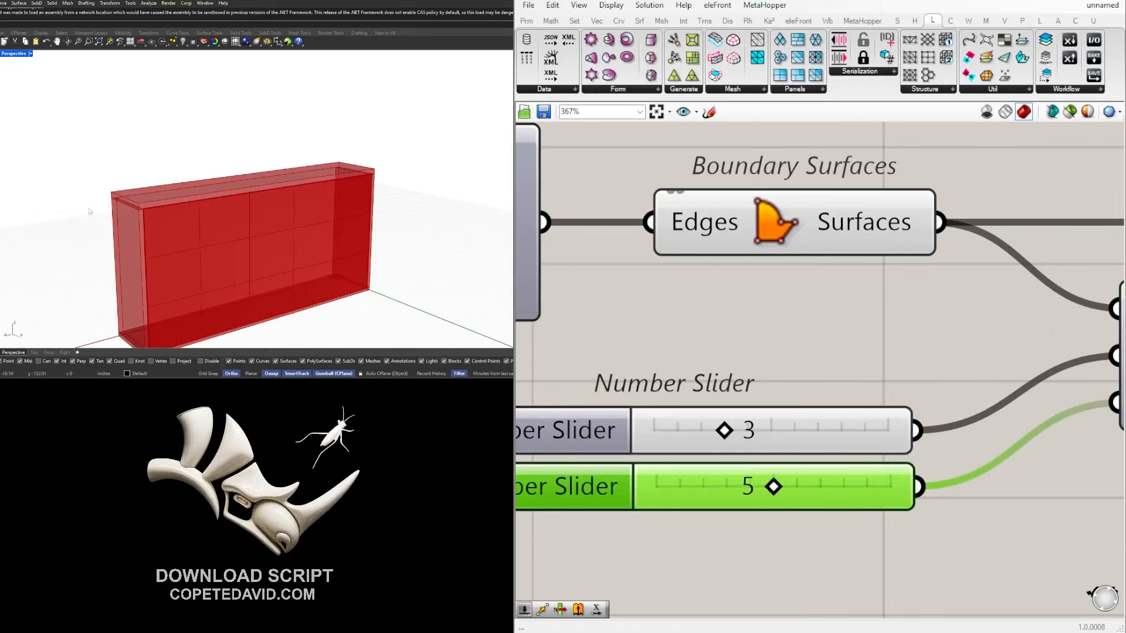
scroll(744, 333, "down", 5)
right_click_drag(1114, 367, 884, 366)
scroll(902, 351, "down", 2)
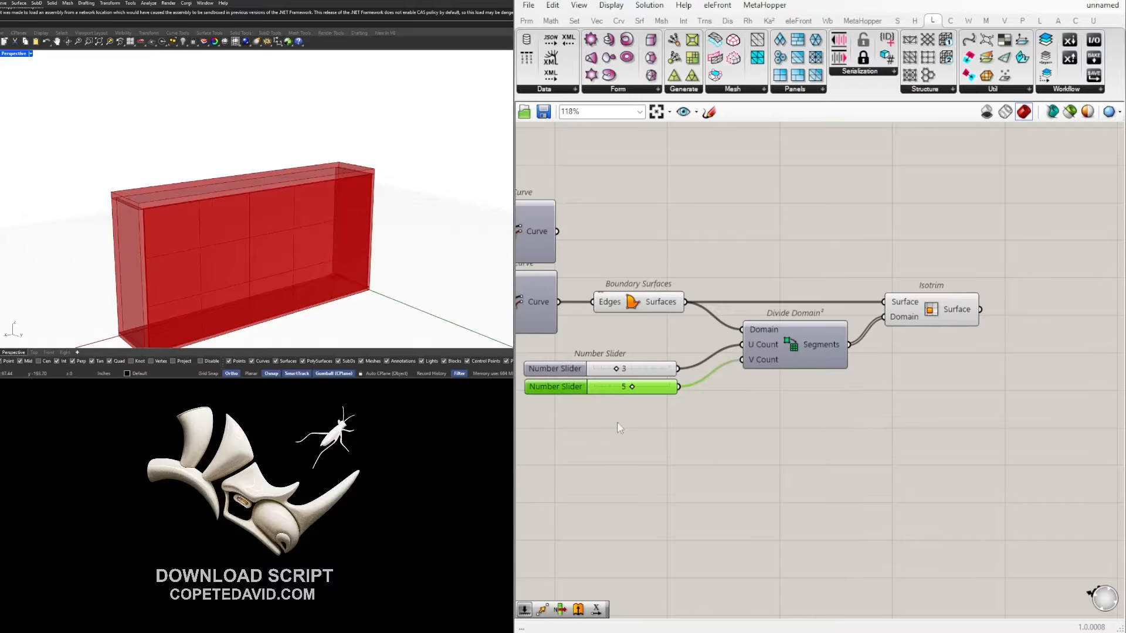
scroll(607, 393, "up", 5)
left_click_drag(678, 383, 637, 385)
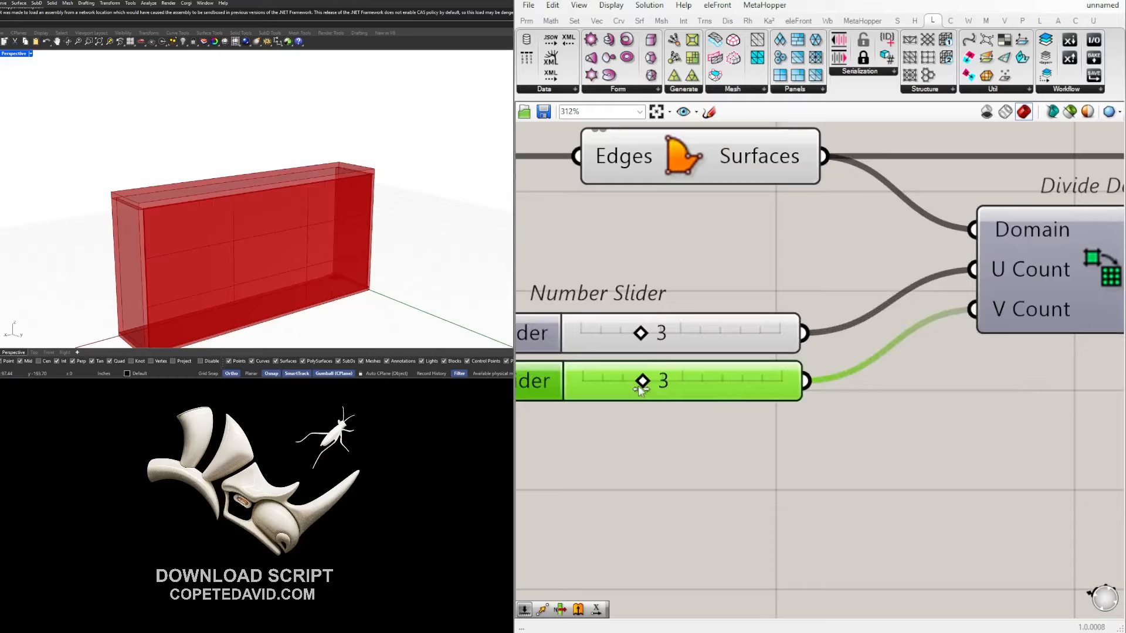
left_click(745, 463)
Hide the viewport preview of Boundary Surfaces, selecting it together with the sliders and Divide Domain².
scroll(746, 463, "down", 5)
right_click_drag(1055, 429, 997, 358)
left_click(851, 332)
scroll(923, 478, "down", 1)
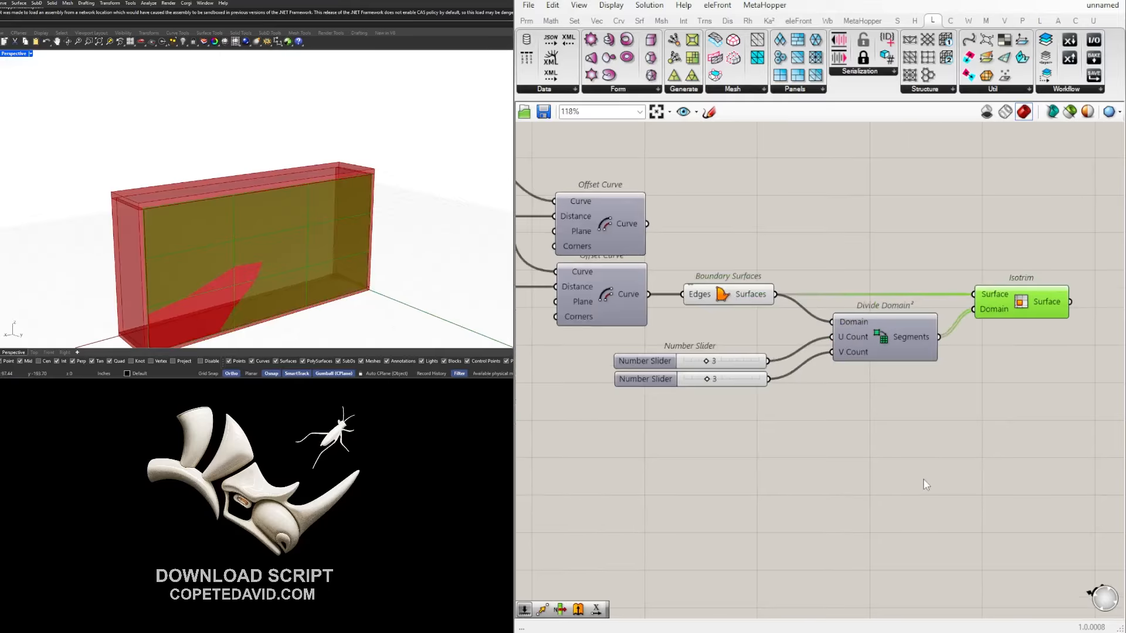
left_click_drag(908, 486, 696, 267)
middle_click(733, 248)
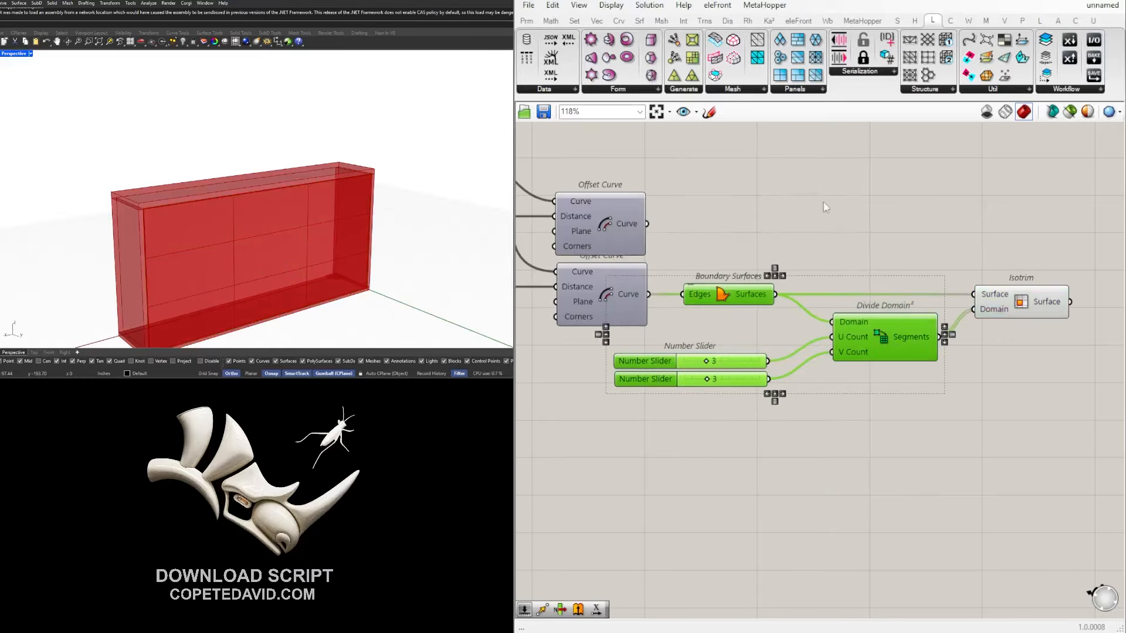
left_click(825, 207)
Examine the Isotrim subdivision grid on the back of the box in the perspective view.
left_click(1021, 301)
scroll(151, 193, "up", 5)
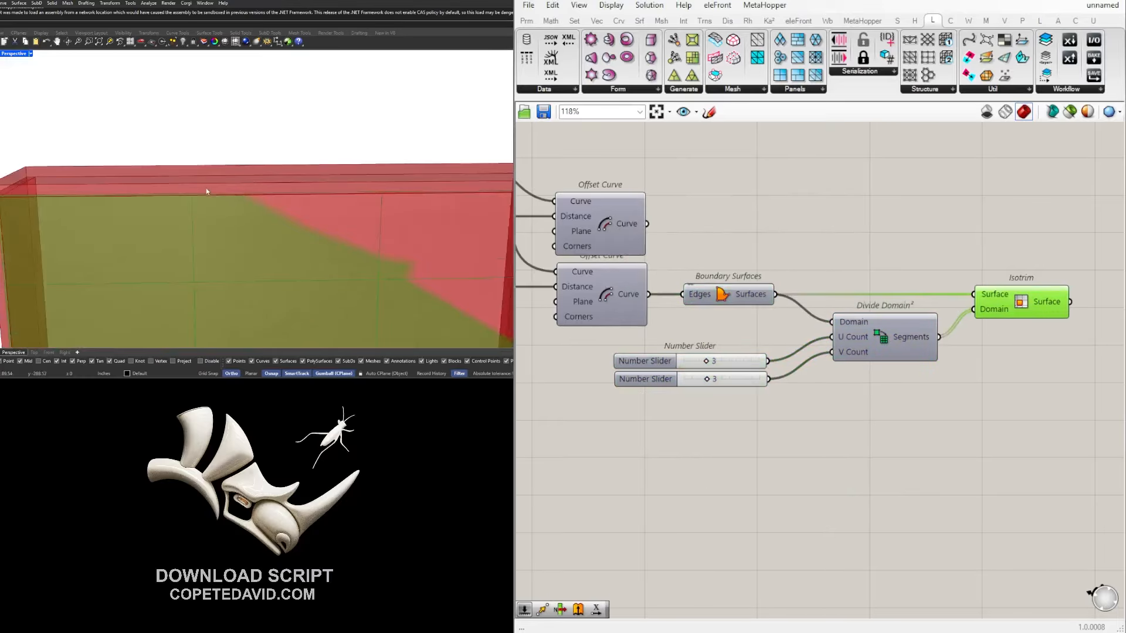
scroll(200, 195, "up", 3)
scroll(191, 200, "down", 5)
scroll(183, 210, "up", 5)
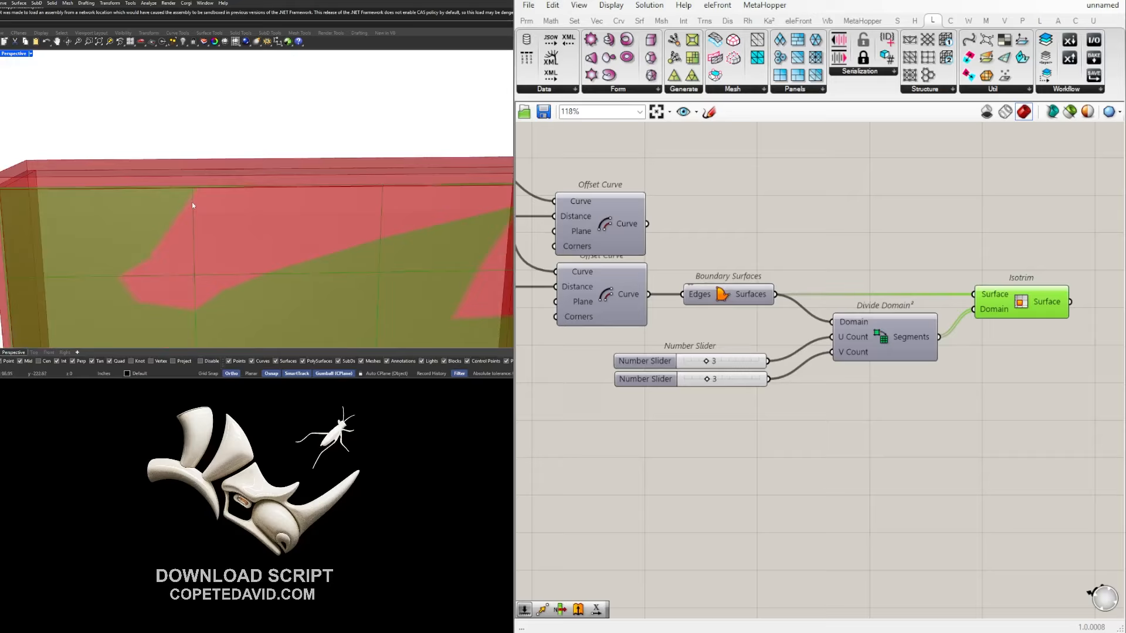
scroll(195, 196, "down", 5)
right_click_drag(205, 302, 220, 231, "shift")
Add a Brep Join component after Isotrim and connect the Isotrim surfaces to its Breps input.
right_click_drag(945, 438, 783, 434)
left_click(929, 375)
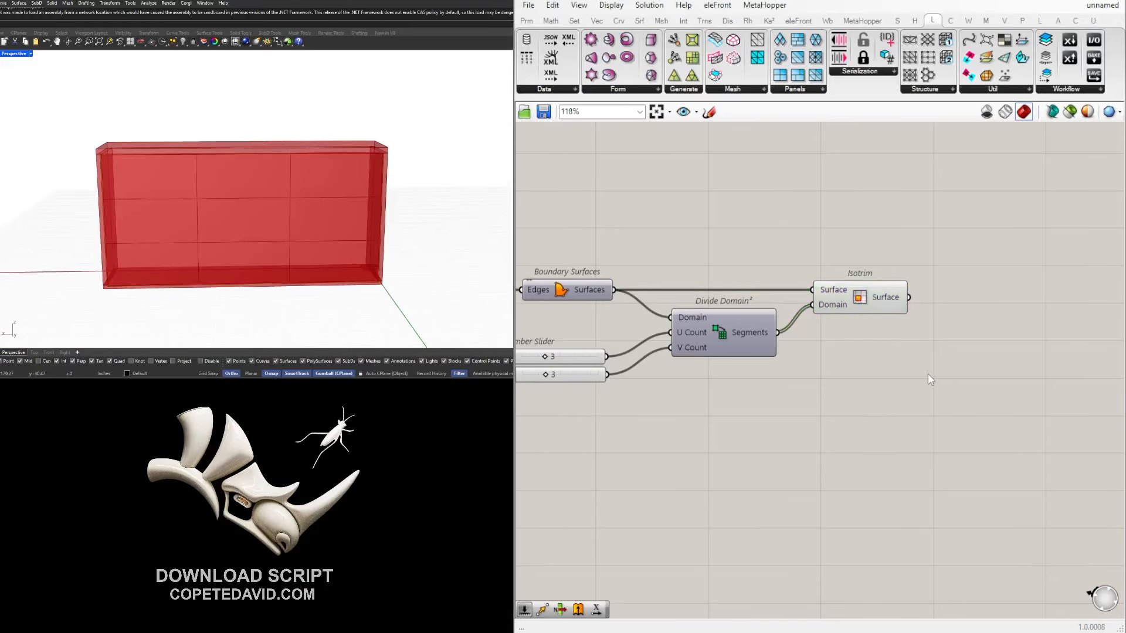
double_click(961, 344)
type("JOIN")
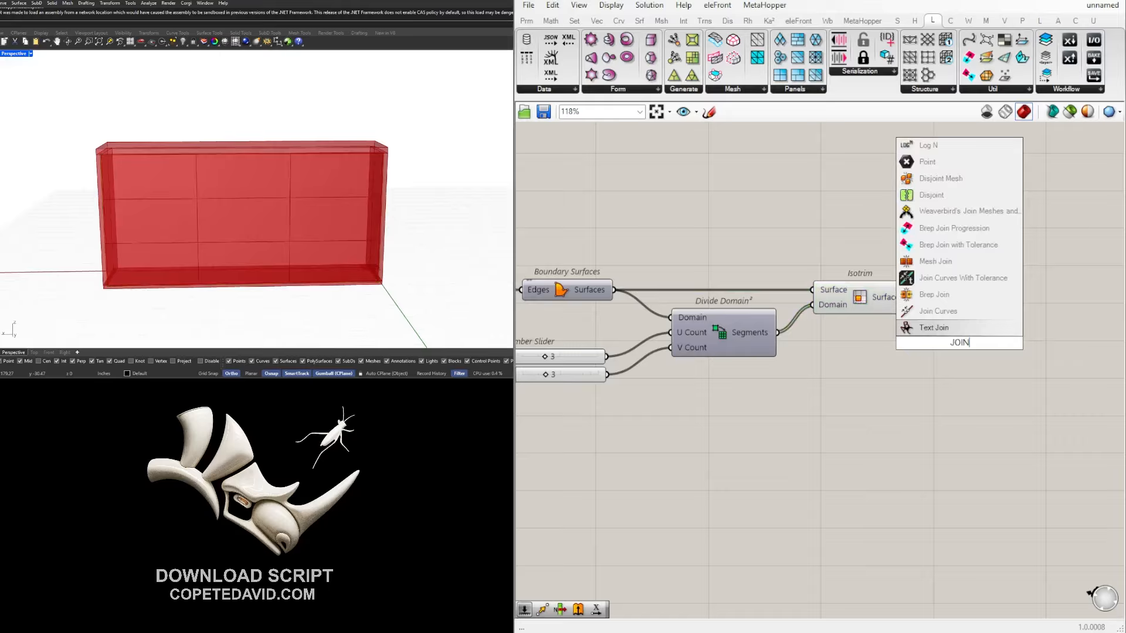
left_click(934, 294)
left_click_drag(909, 297, 971, 308)
left_click(948, 335)
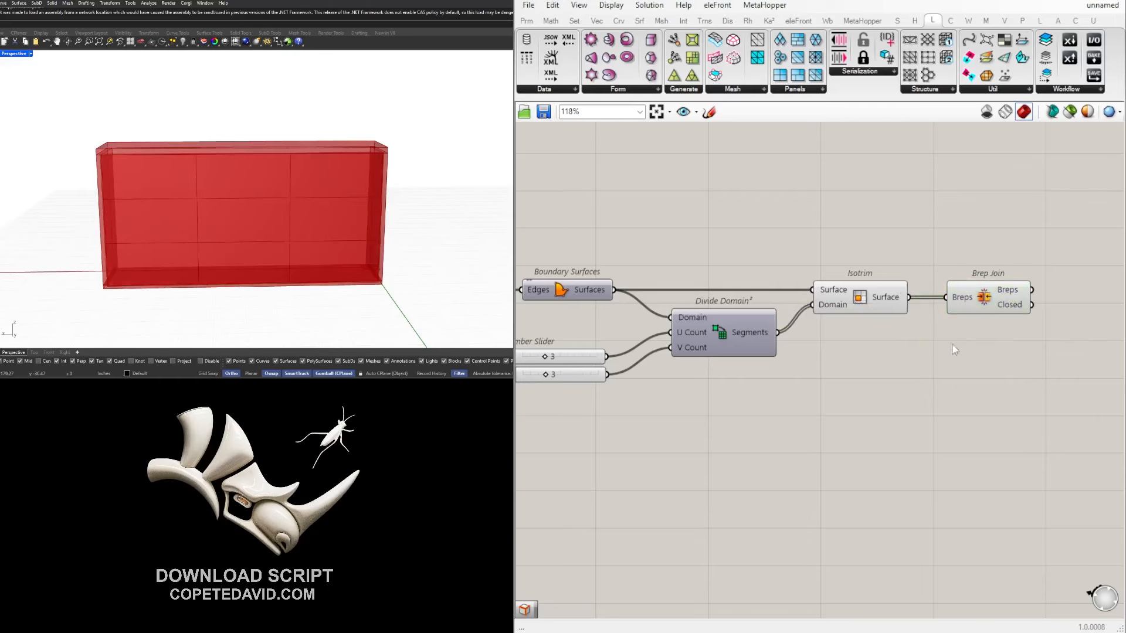
Bake the subdivided Isotrim surfaces into the Rhino model.
right_click_drag(1009, 359, 954, 370)
left_click(932, 309)
left_click(776, 309)
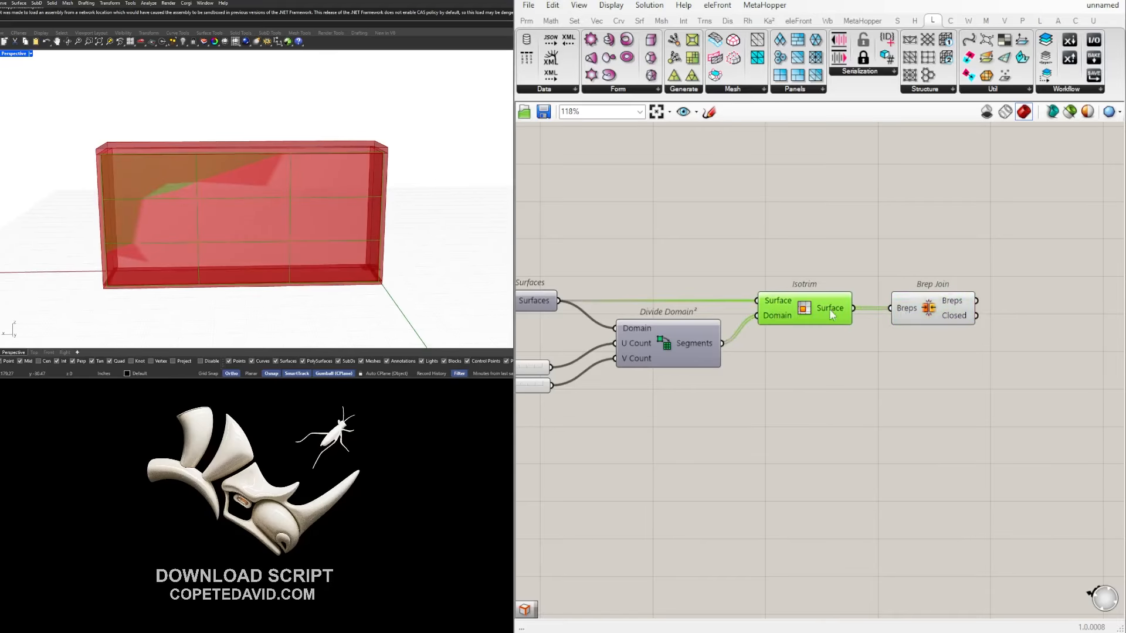
middle_click(813, 308)
left_click(841, 324)
Select all the baked surfaces in the Rhino viewport and move them clear of the cabinet box.
scroll(70, 168, "down", 2)
right_click_drag(70, 169, 114, 190)
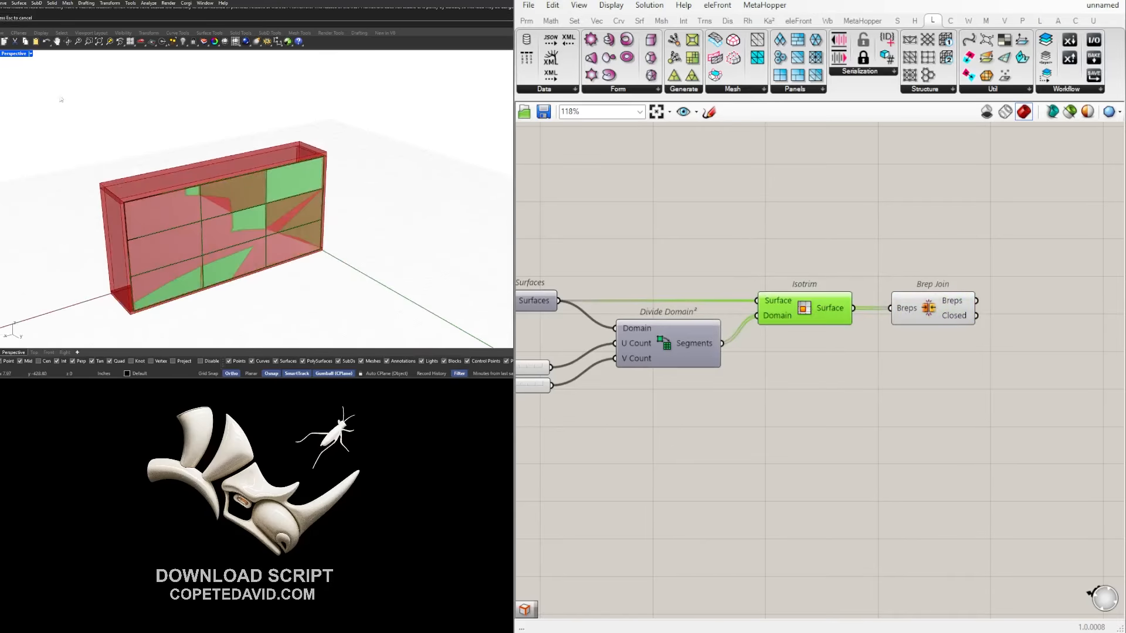
left_click_drag(63, 92, 382, 335)
right_click_drag(246, 199, 212, 229)
left_click_drag(213, 229, 415, 193)
Check the baked surfaces one by one to see whether they are separate pieces.
left_click(432, 184)
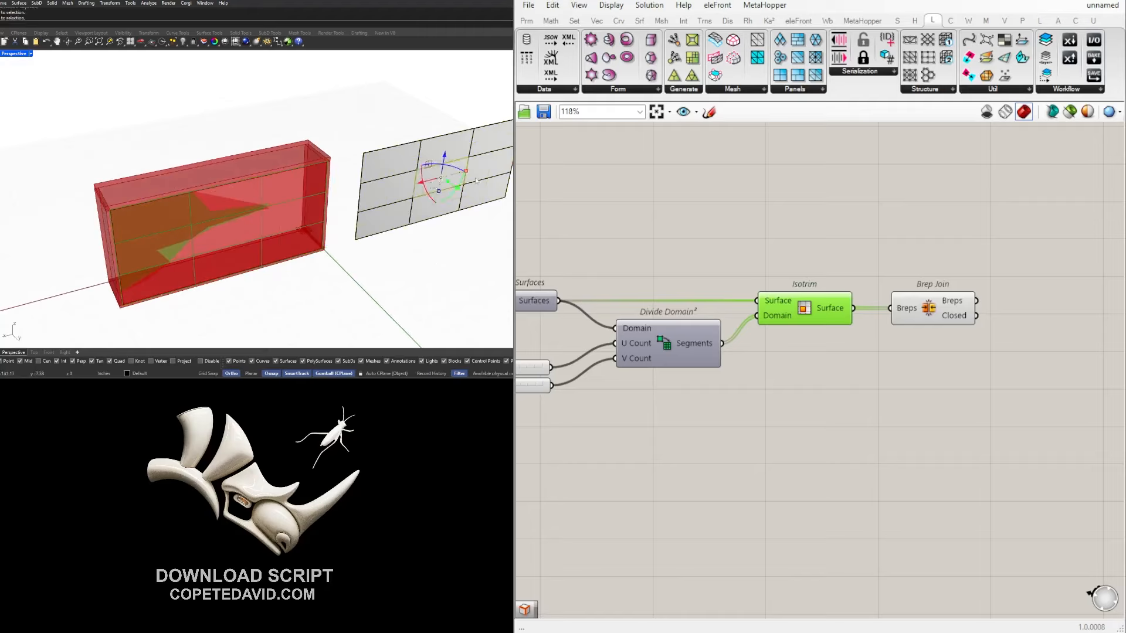
left_click(473, 170)
left_click(477, 146)
left_click(408, 154)
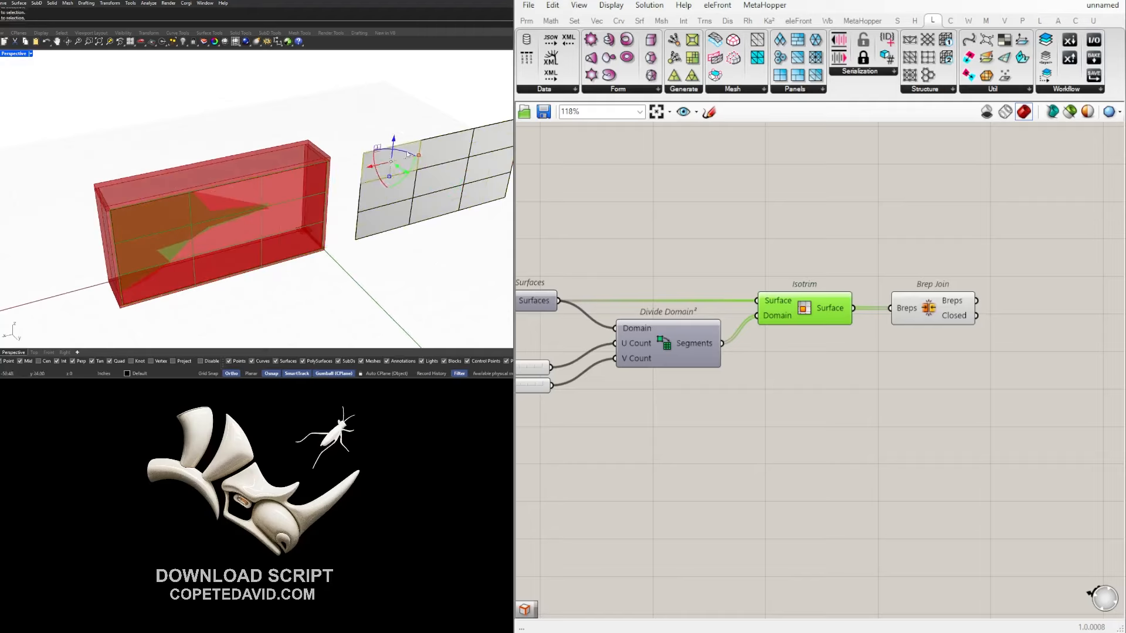
left_click(406, 192)
left_click(445, 183)
left_click(491, 178)
left_click(483, 198)
left_click(441, 202)
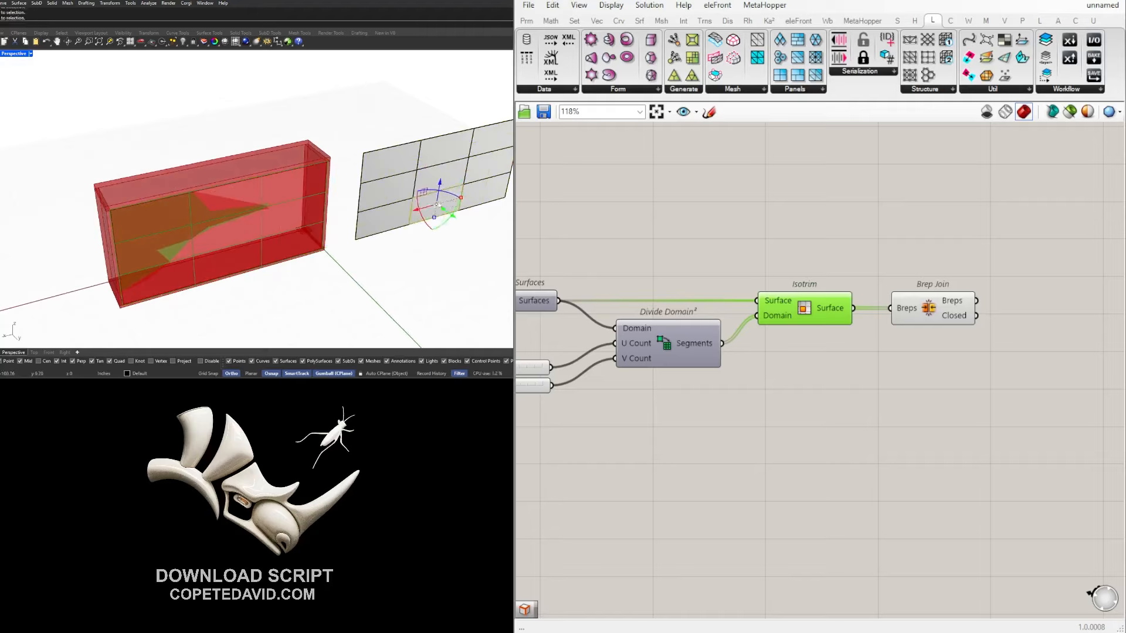
Check several baked Isotrim surfaces individually, then select them all and delete them from the Rhino model.
left_click(391, 218)
key("Escape")
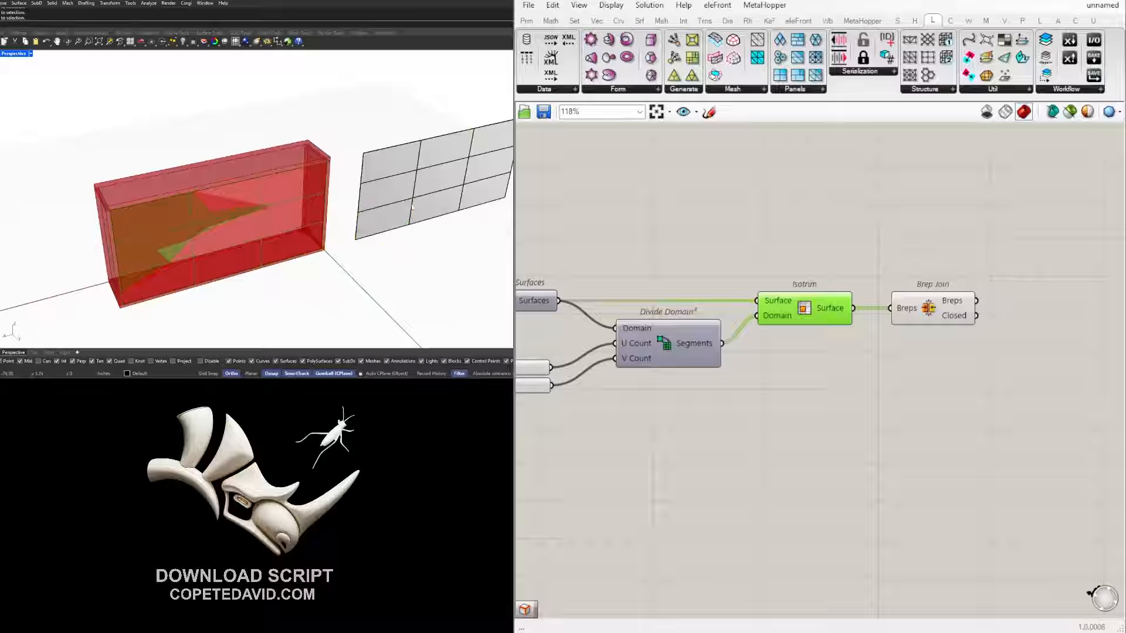
left_click(421, 213)
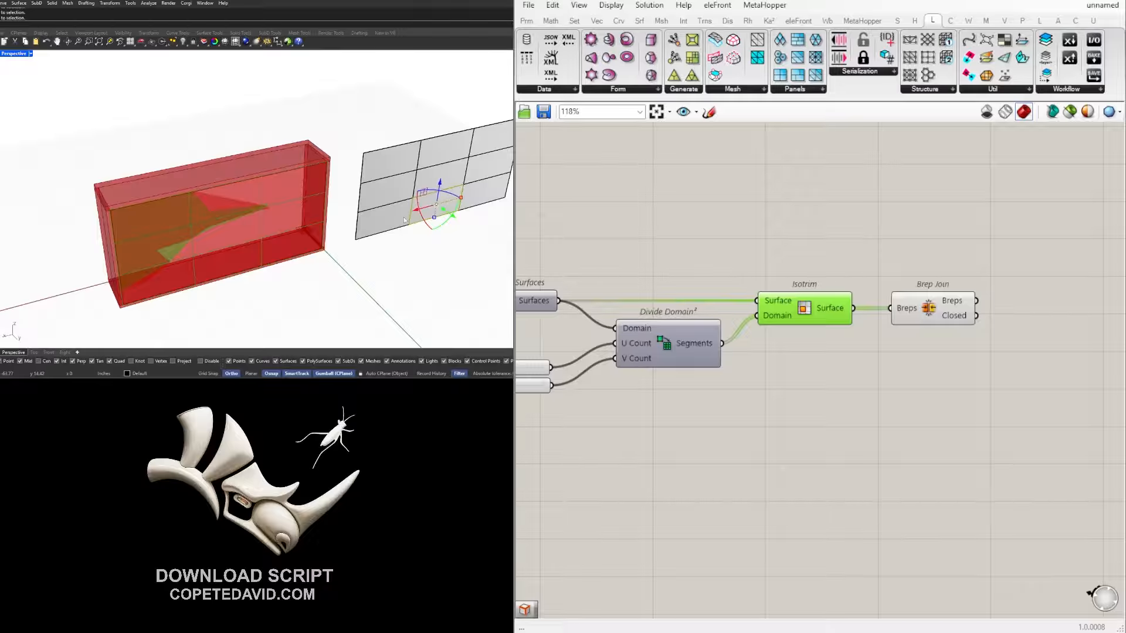
key("Escape")
left_click(421, 137)
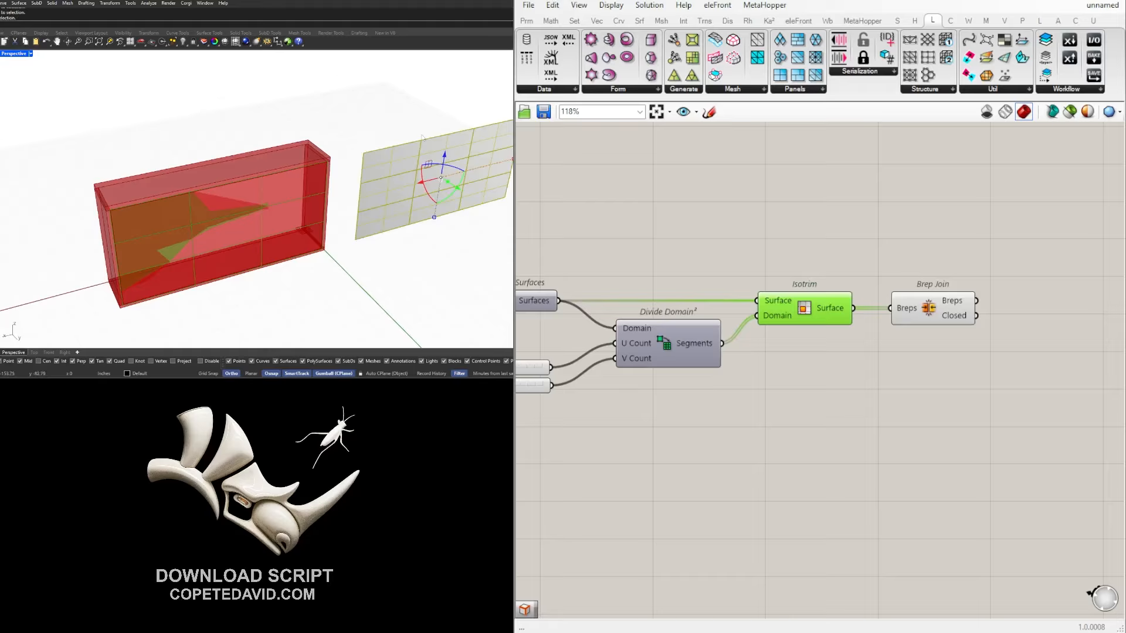
key("Delete")
Bake the Brep Join result into the Rhino model and move it clear of the cabinet box.
left_click(925, 318)
middle_click(926, 315)
left_click(948, 337)
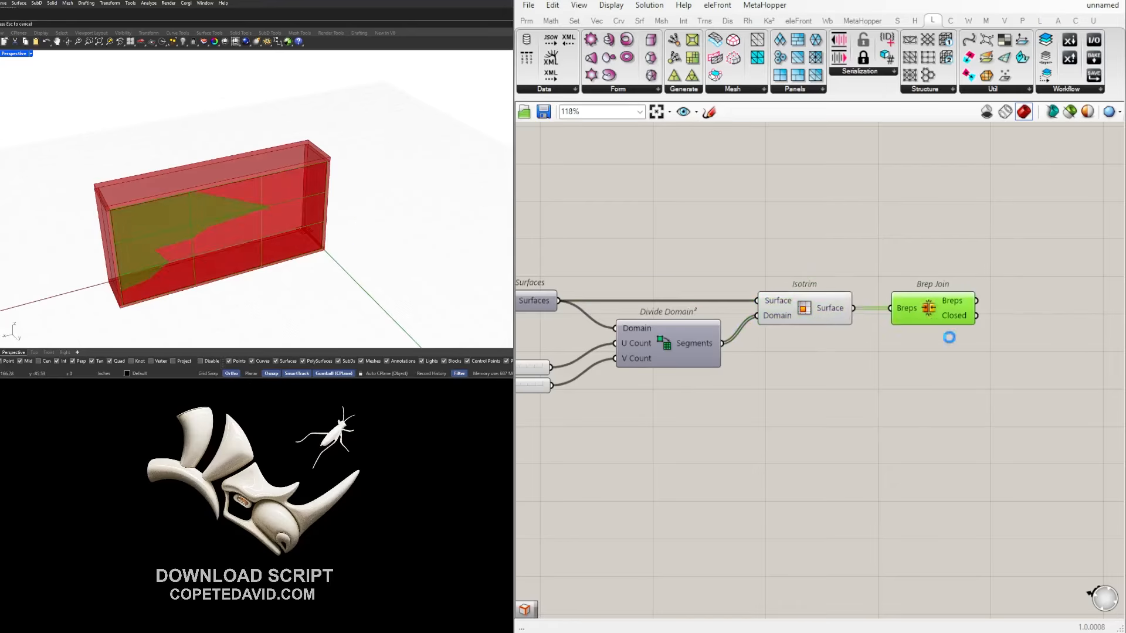
left_click(197, 233)
left_click_drag(193, 240, 445, 184)
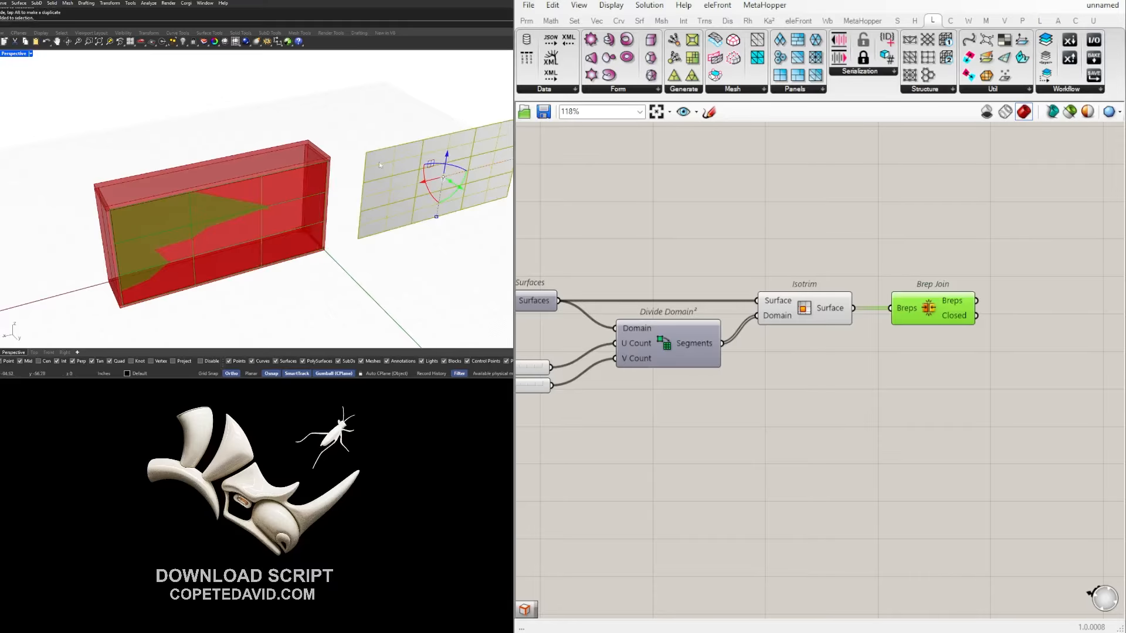
Check whether the baked Brep Join geometry selects as one piece, then delete it from the Rhino model.
key("Escape")
left_click(417, 184)
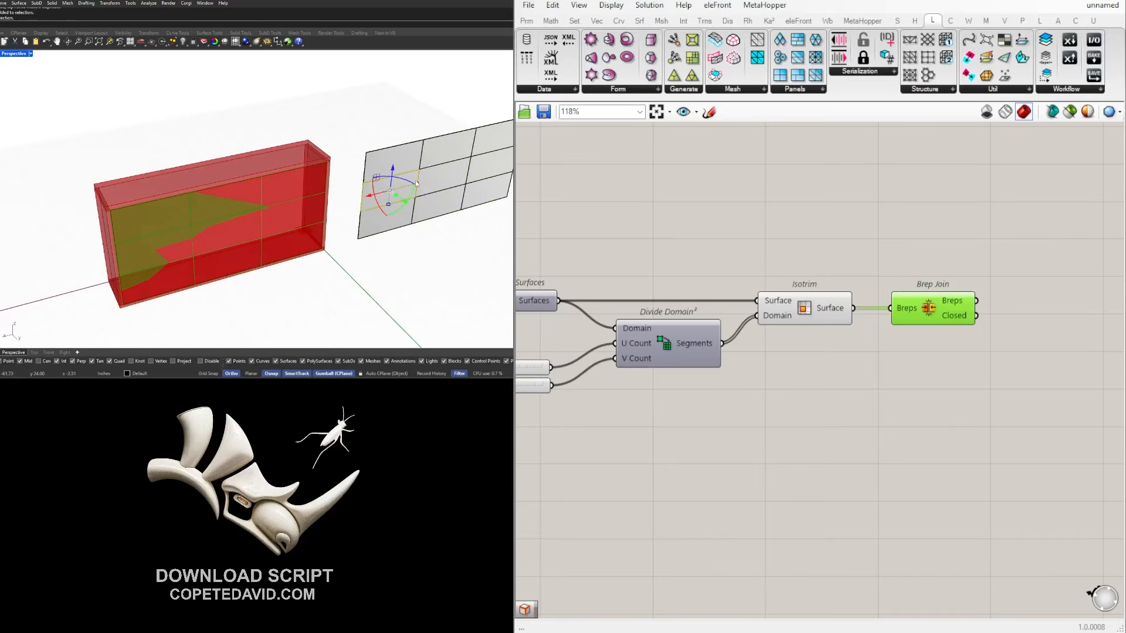
left_click(445, 170)
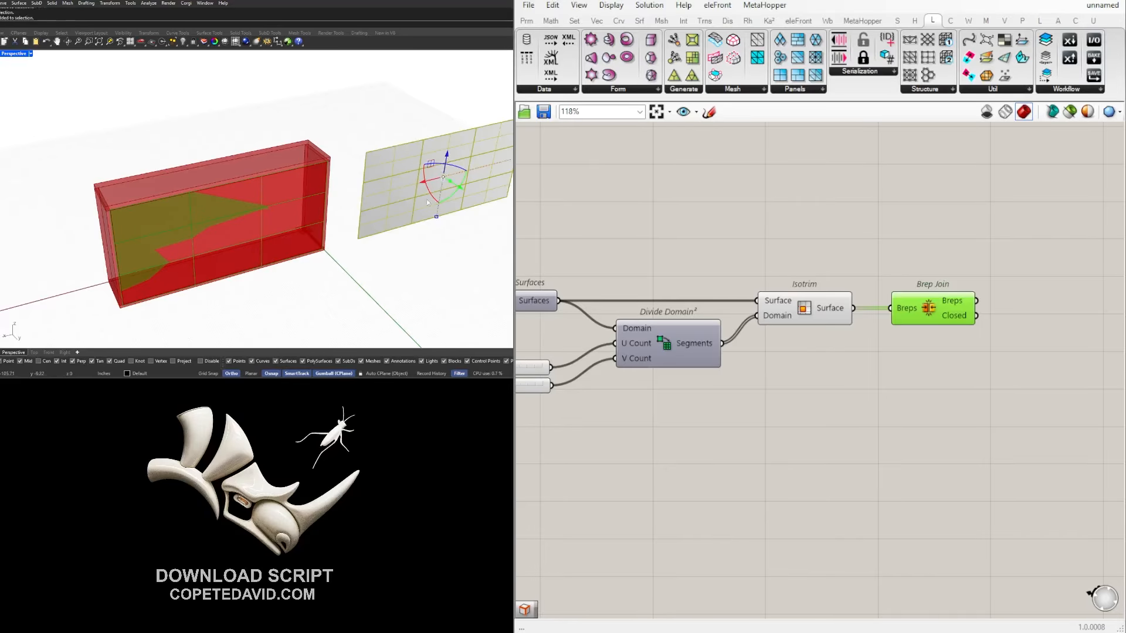
key("Delete")
Add a Brep Edges component after Brep Join and connect the joined Breps output to its Brep input.
right_click_drag(1075, 331, 986, 329)
left_click(955, 331)
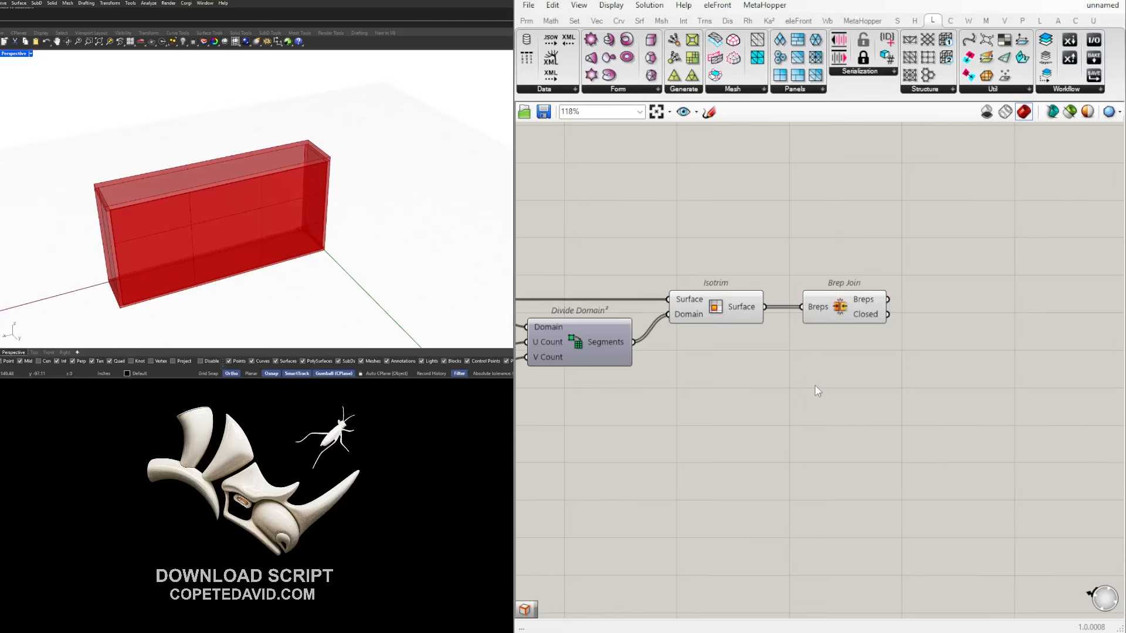
left_click_drag(815, 384, 711, 271)
right_click_drag(997, 349, 947, 334)
double_click(948, 317)
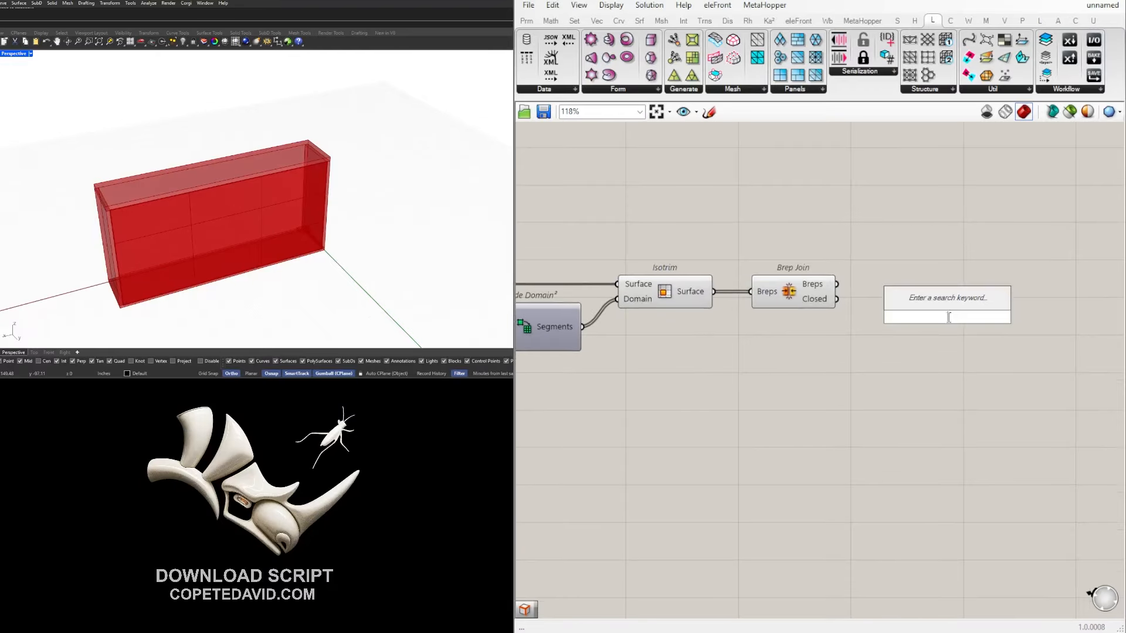
type("BREP")
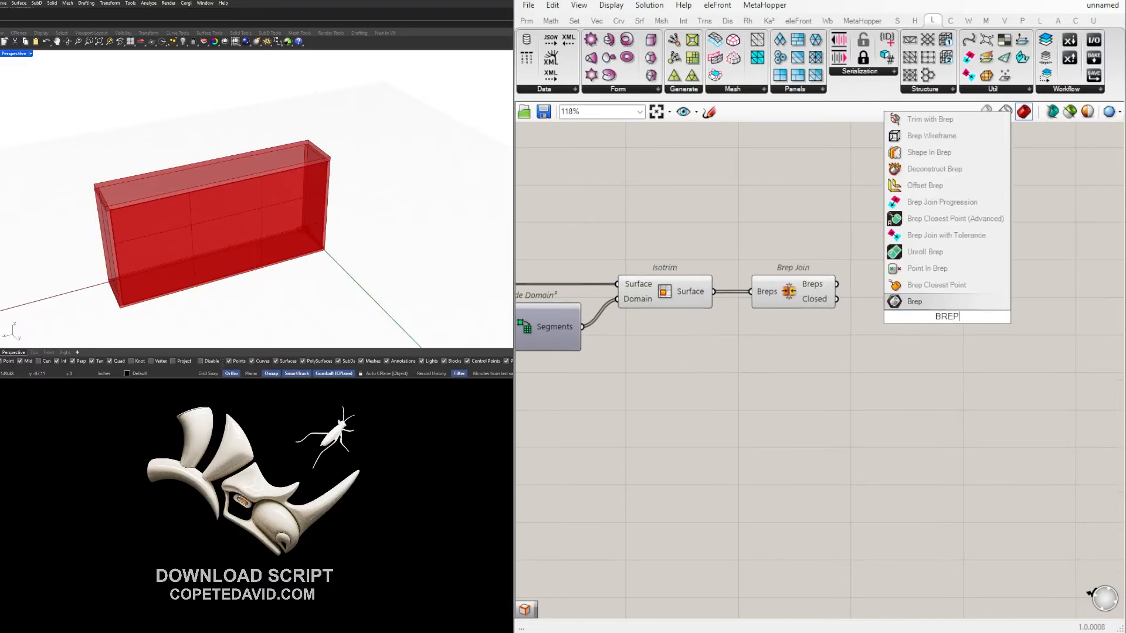
type("EDGES")
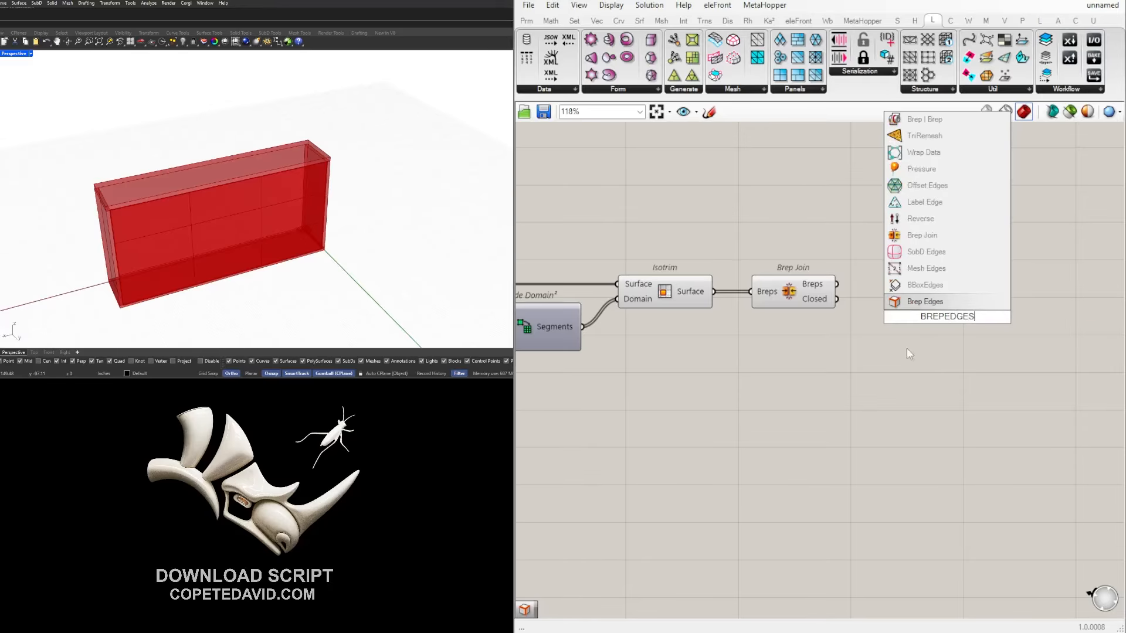
left_click(913, 304)
left_click_drag(837, 284, 892, 288)
Turn off the preview of Isotrim and Brep Join and examine the Brep Edges result on the back panel.
left_click_drag(833, 358, 654, 233)
middle_click(687, 231)
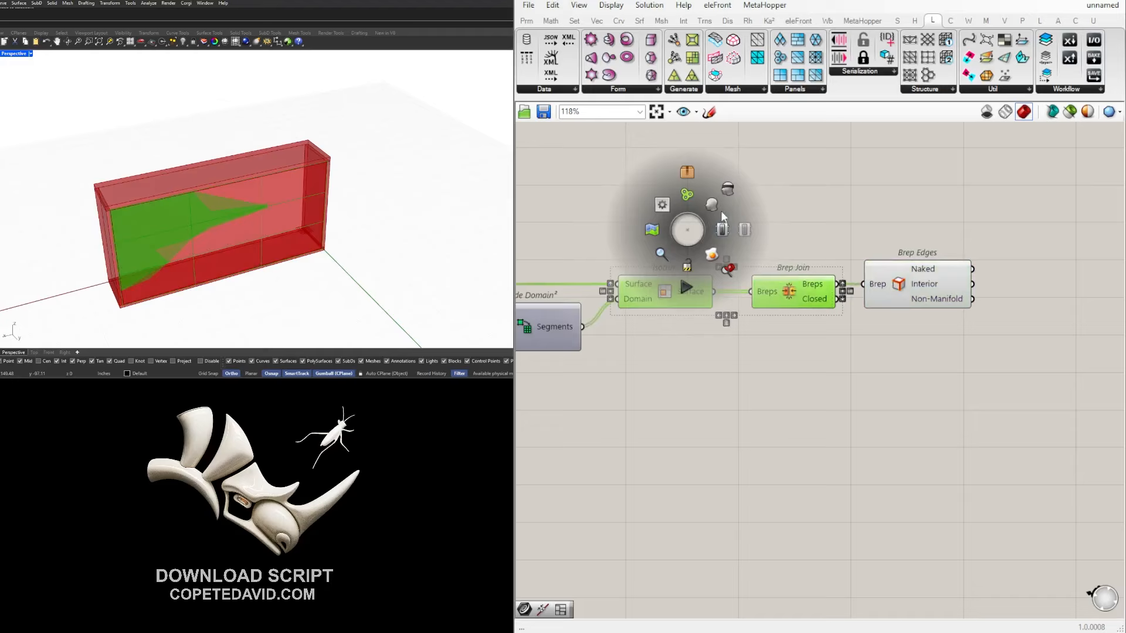
left_click(727, 190)
right_click_drag(926, 291, 798, 306)
left_click(796, 302)
scroll(889, 297, "up", 2)
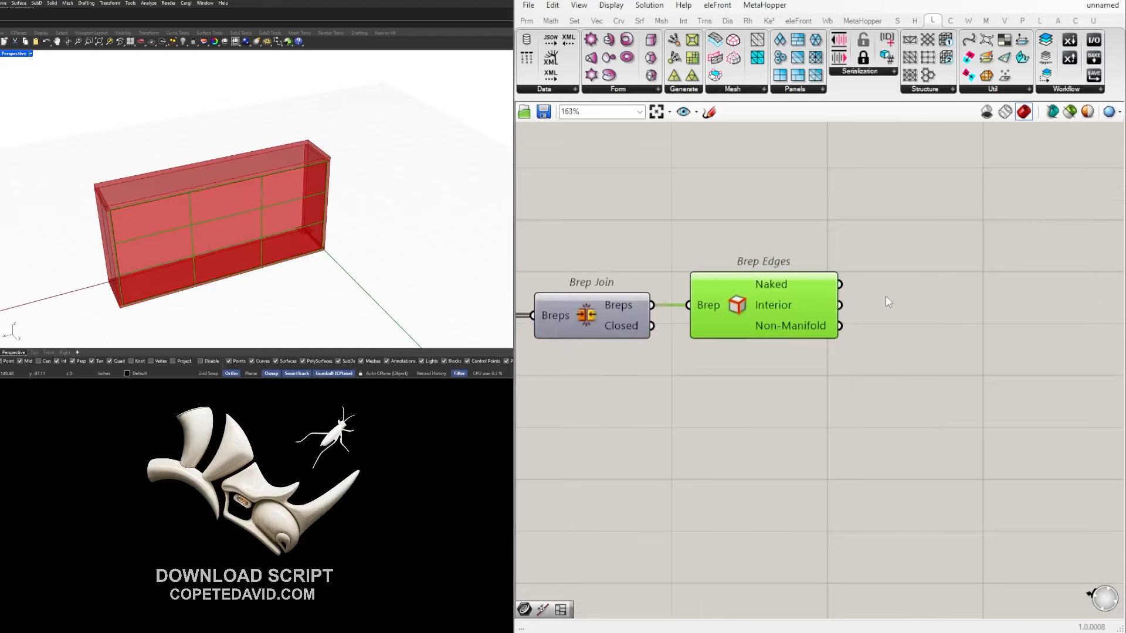
right_click_drag(54, 195, 156, 187)
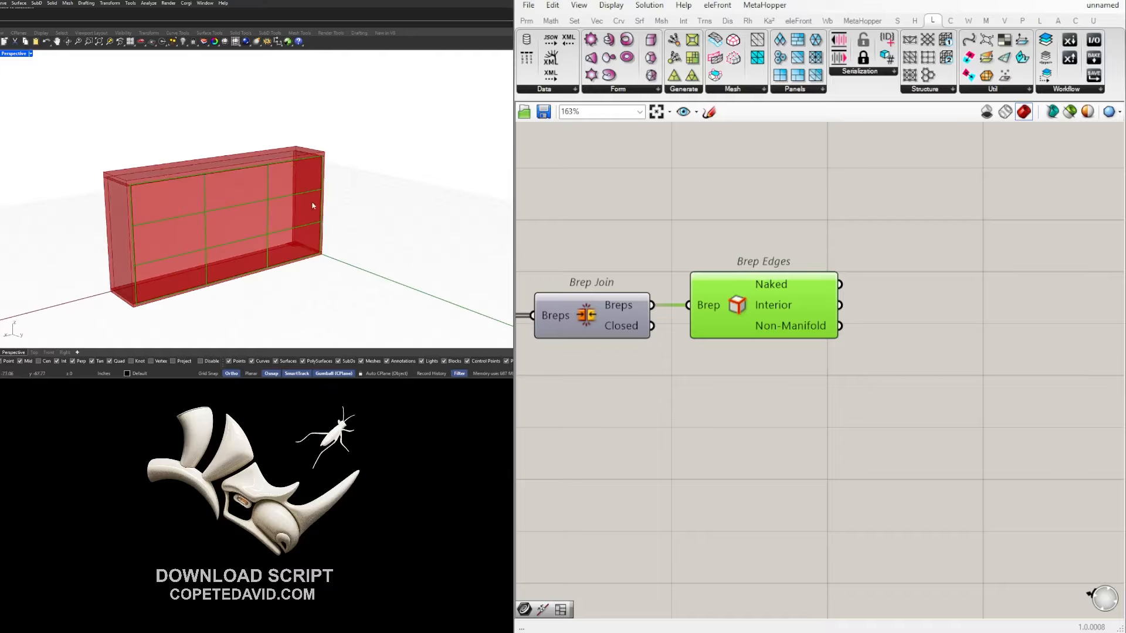
Add a Curve parameter beside Brep Edges and connect the Interior output to it.
double_click(962, 320)
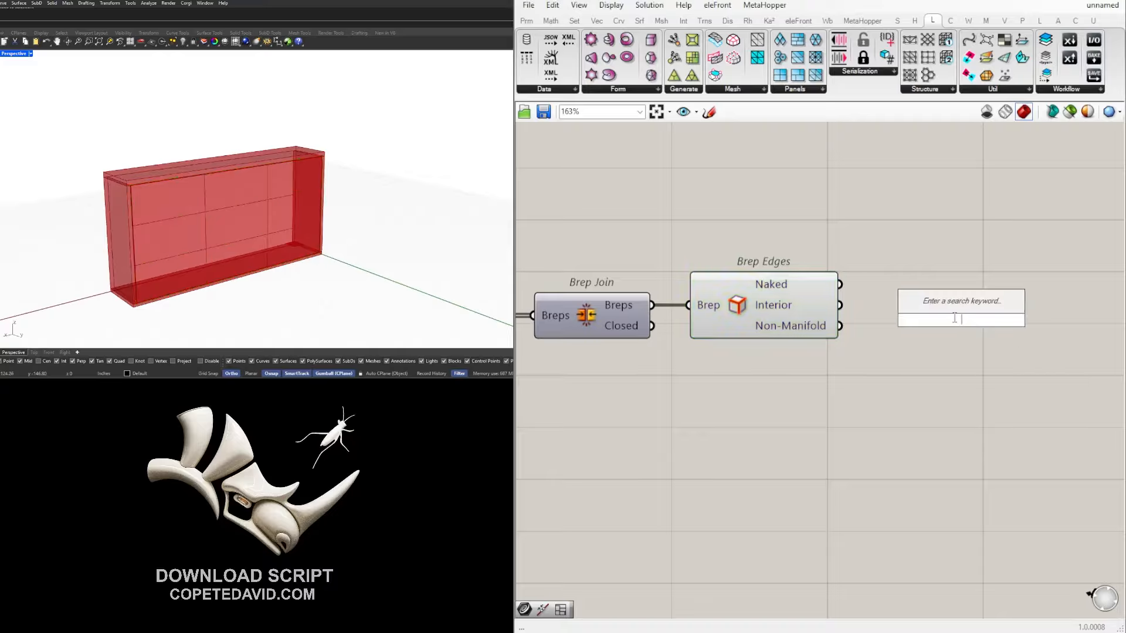
type("CURVES")
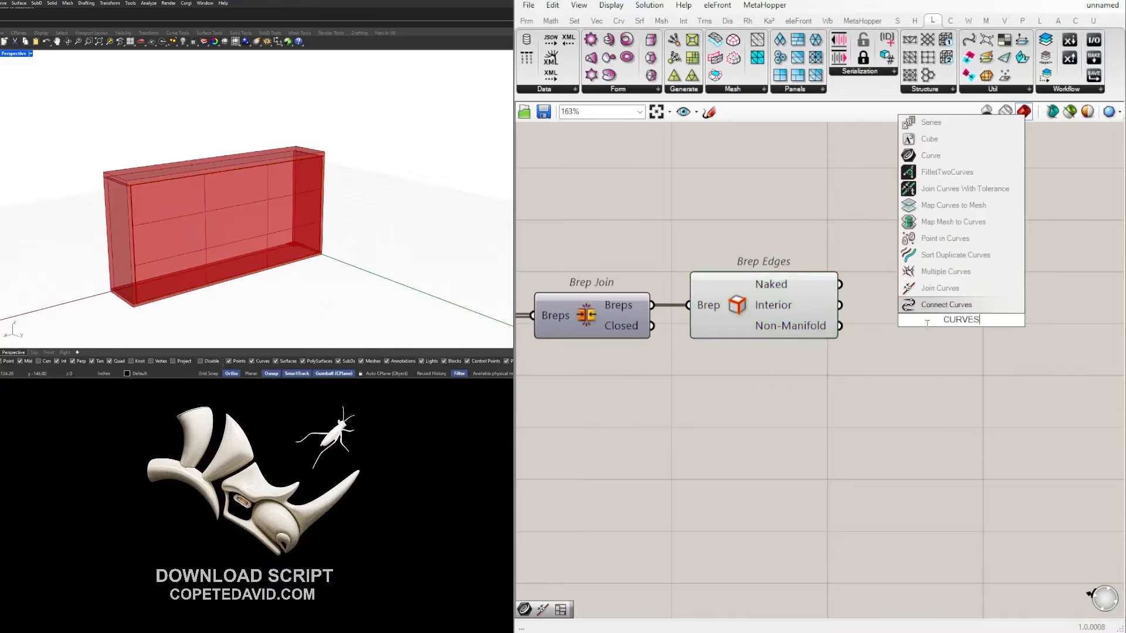
key("BackSpace")
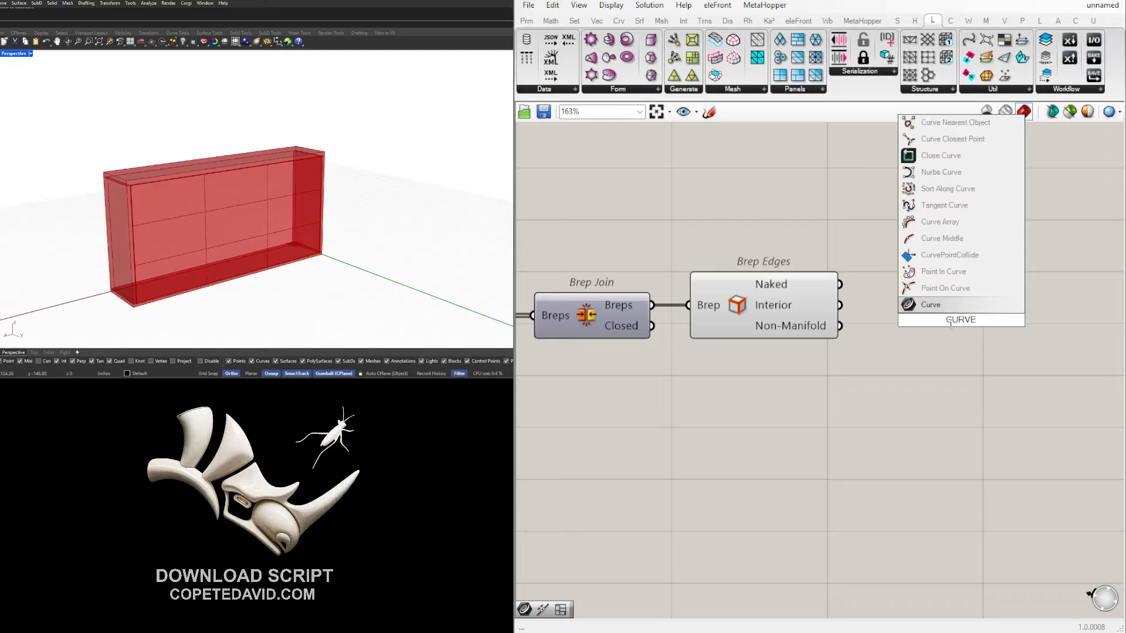
left_click(939, 307)
left_click_drag(840, 304, 956, 322)
left_click_drag(966, 323, 926, 311)
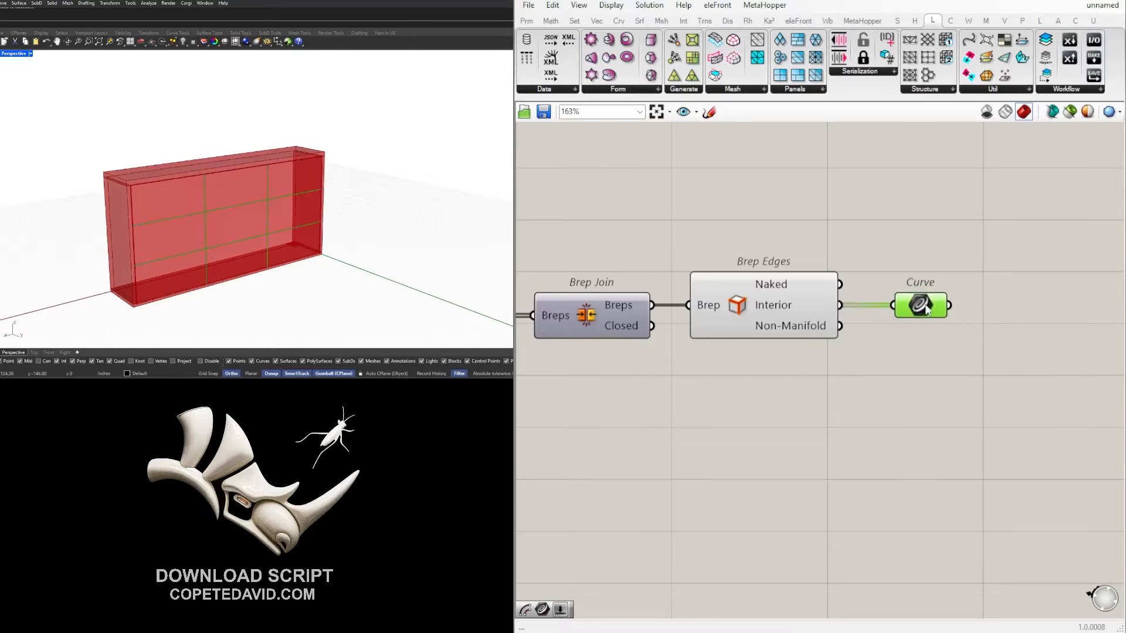
Compare the Brep Edges and Curve previews, and turn off the Brep Edges preview.
left_click(756, 303)
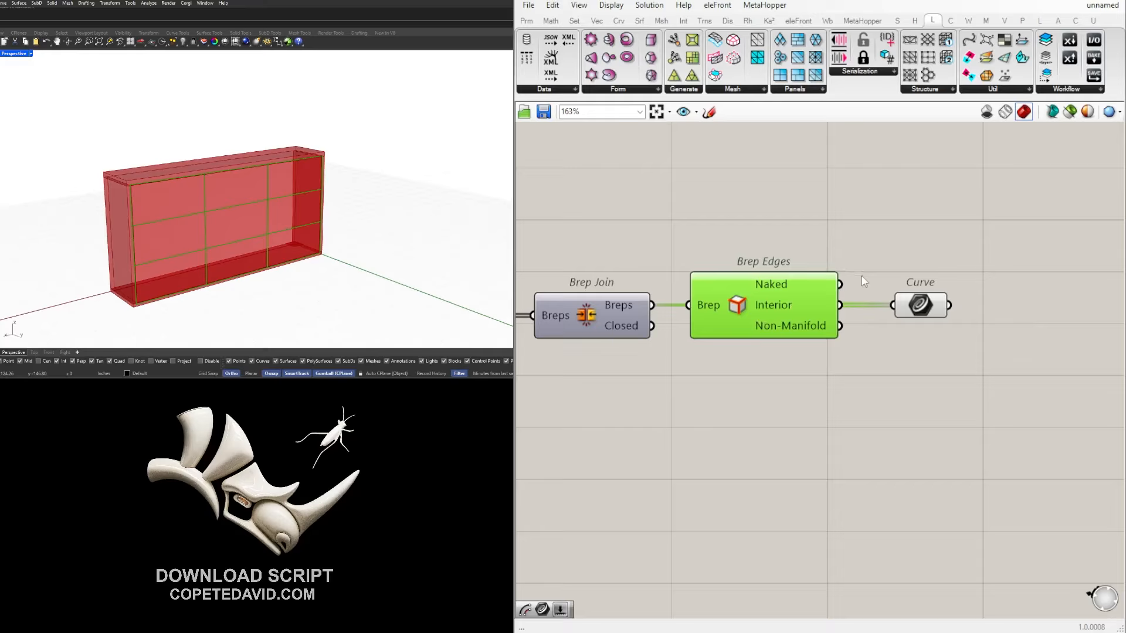
left_click(920, 306)
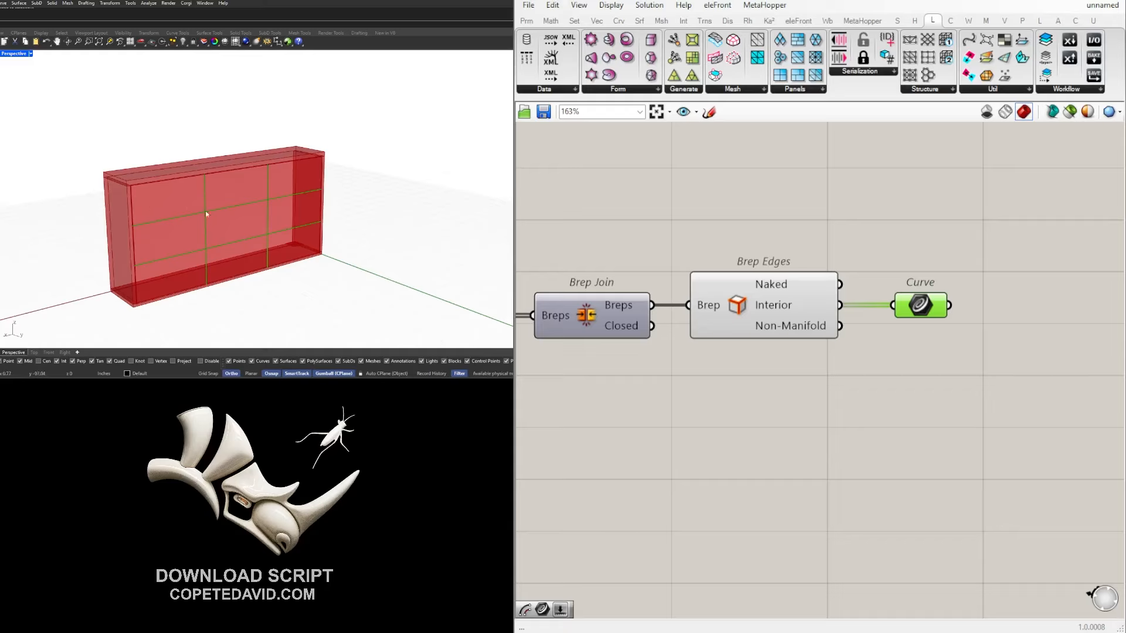
left_click_drag(799, 385, 768, 316)
middle_click(737, 222)
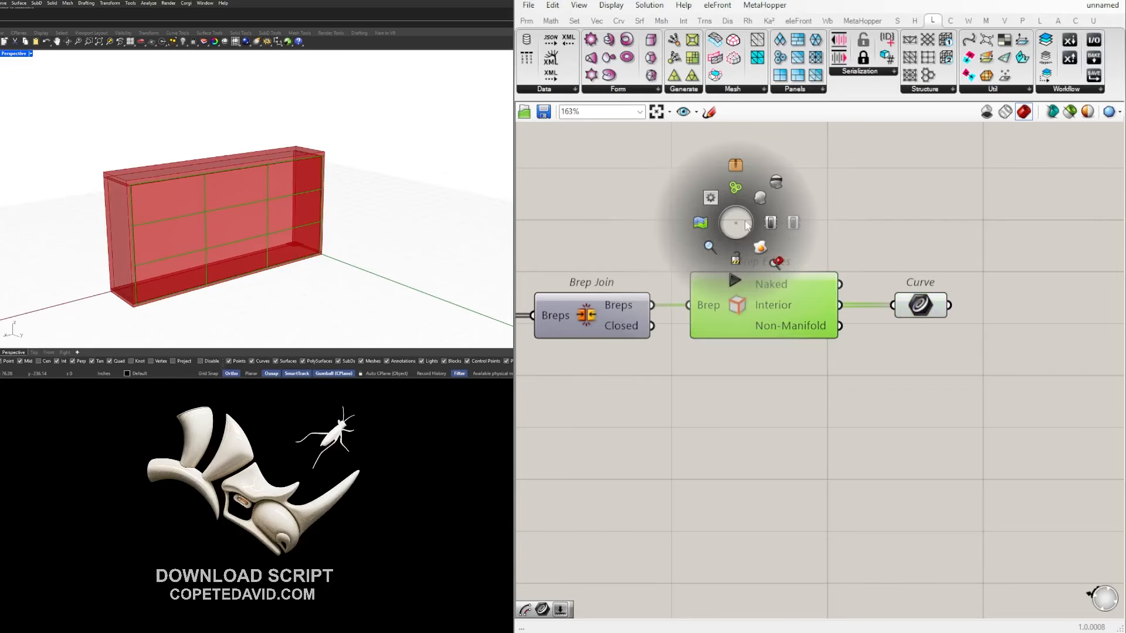
left_click(777, 182)
left_click(925, 462)
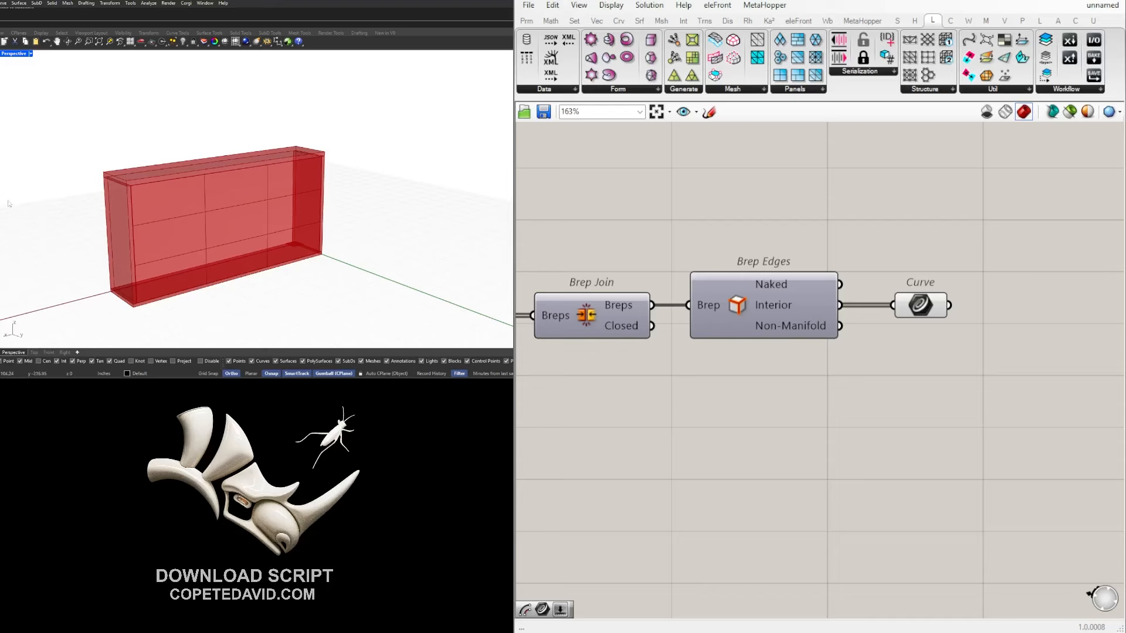
left_click(934, 305)
Add an Offset Curve component and connect the interior edges' Curve parameter to its Curve input.
right_click_drag(1037, 315, 955, 316)
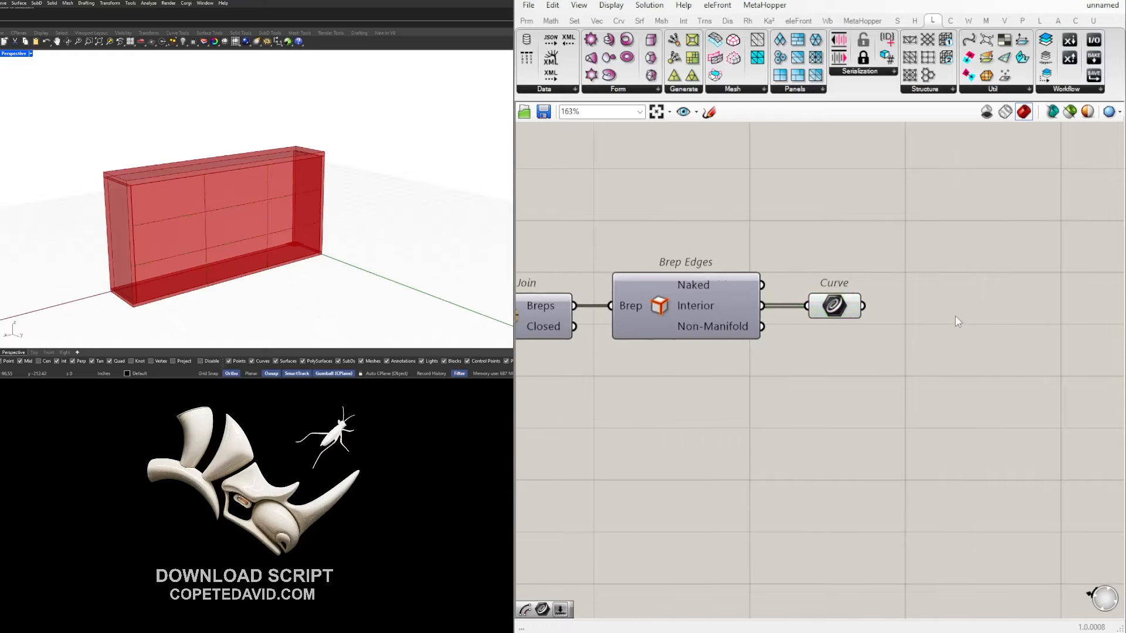
double_click(955, 316)
type("offset")
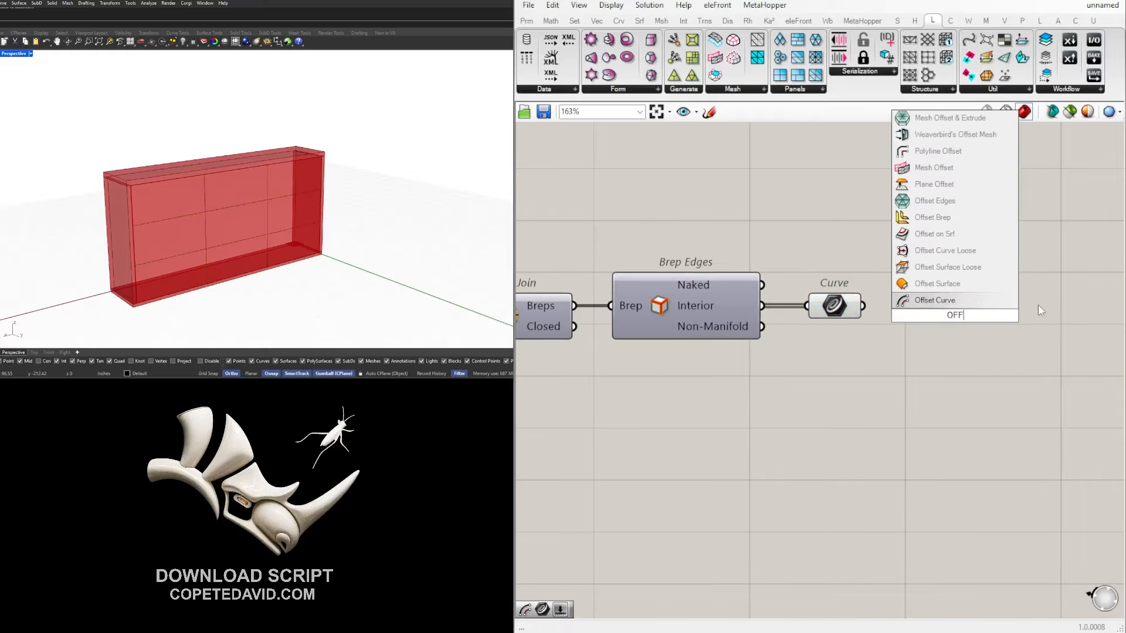
key("Return")
left_click_drag(864, 306, 980, 319)
Examine around the cabinet box in which direction the interior edge curves are offset.
scroll(219, 210, "up", 7)
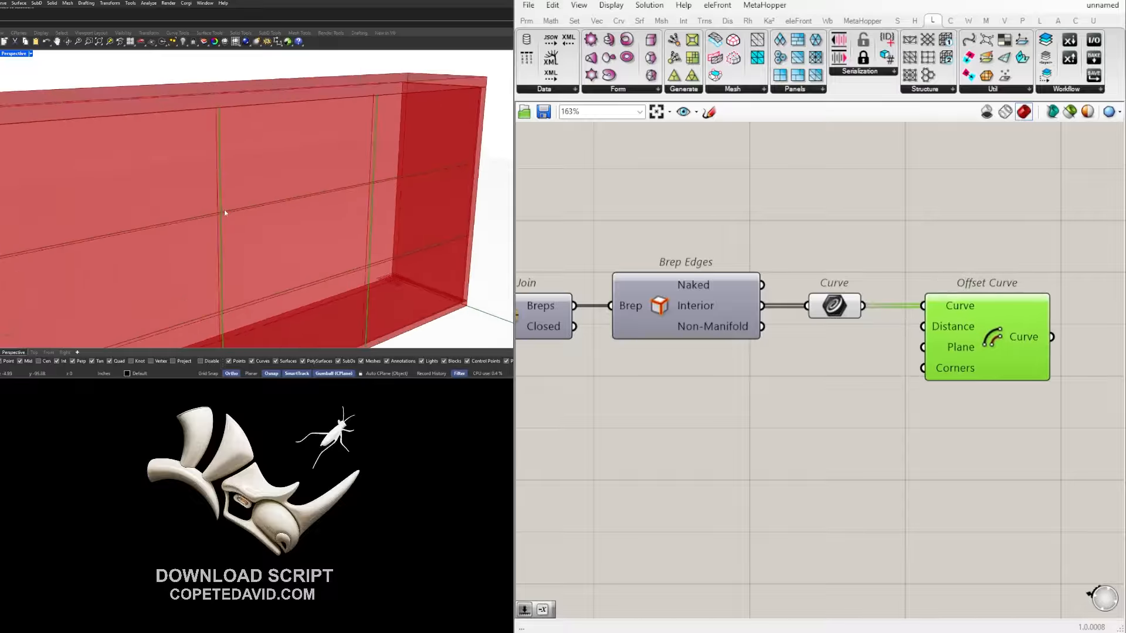
right_click_drag(228, 212, 389, 203)
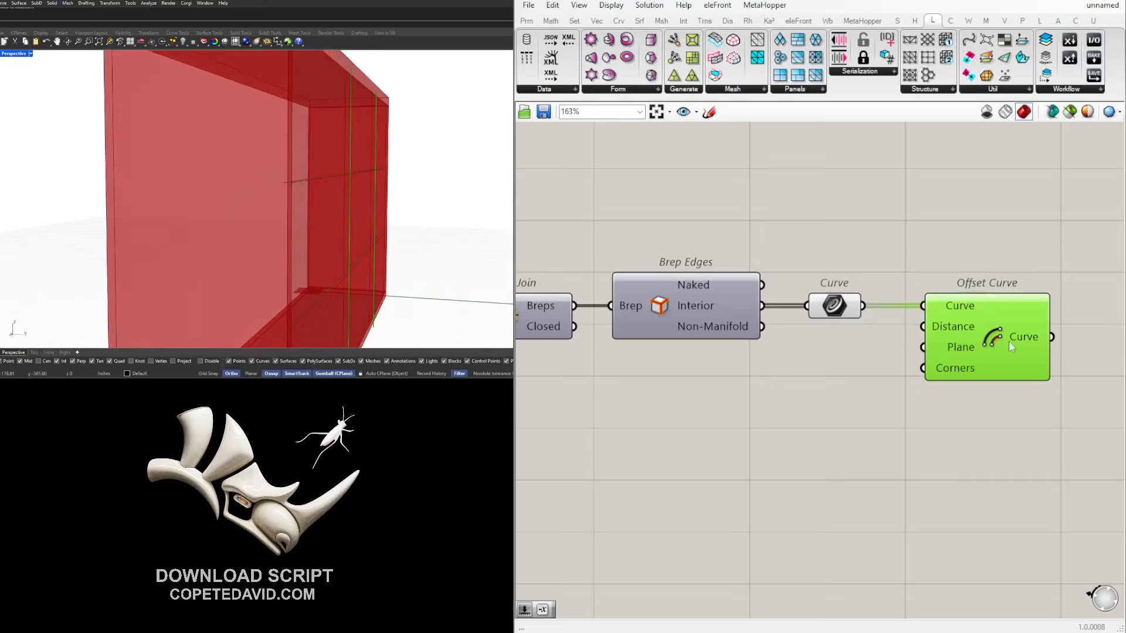
scroll(291, 172, "down", 5)
right_click_drag(293, 176, 328, 187)
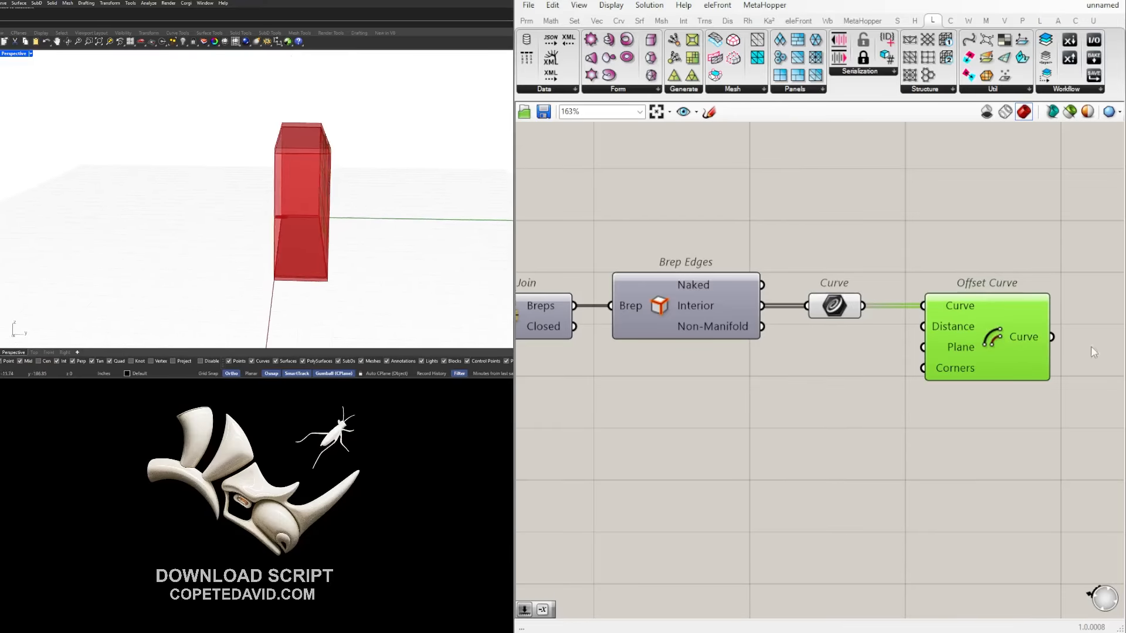
right_click_drag(260, 211, 419, 214)
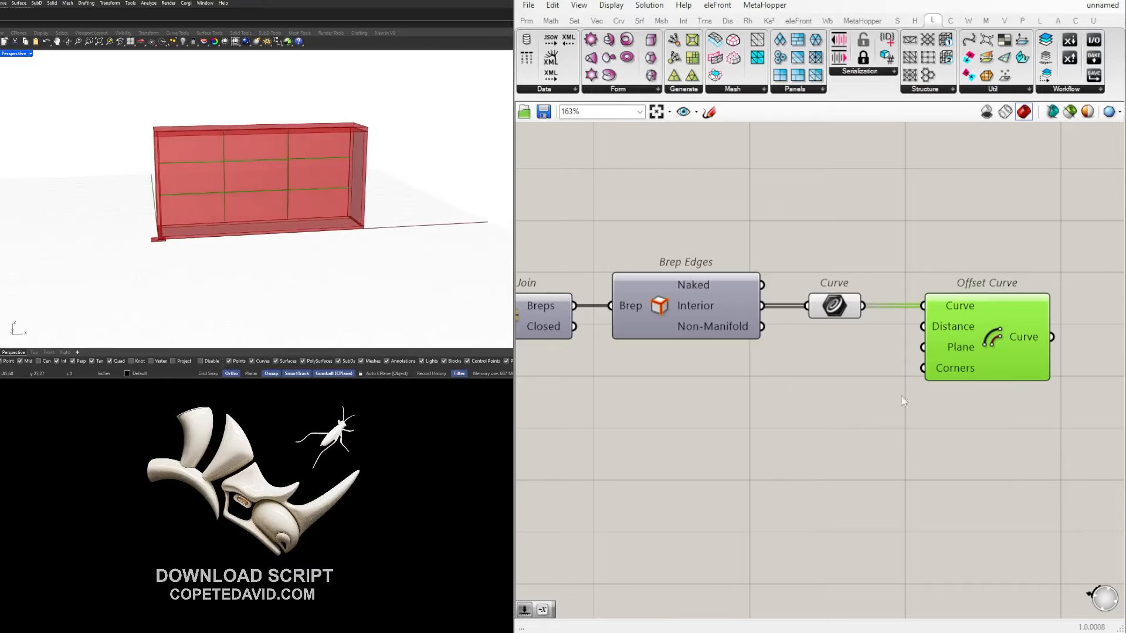
Add an XZ Plane component and connect its Plane output to the Plane input of Offset Curve.
left_click(777, 396)
double_click(774, 396)
type("XZ")
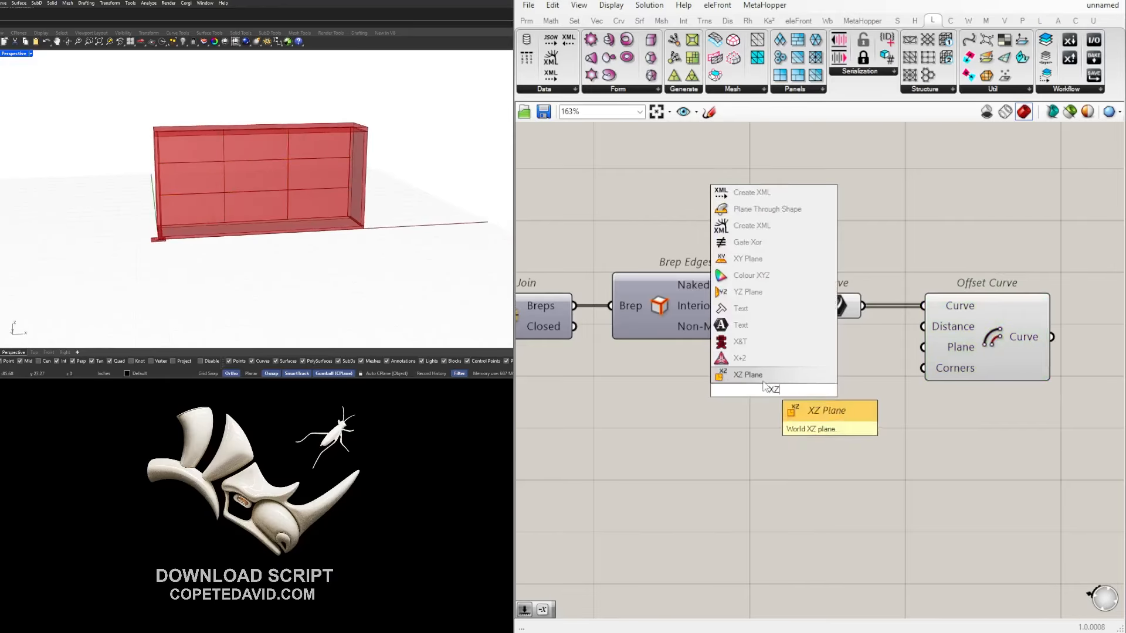
left_click(787, 378)
left_click_drag(831, 390, 922, 347)
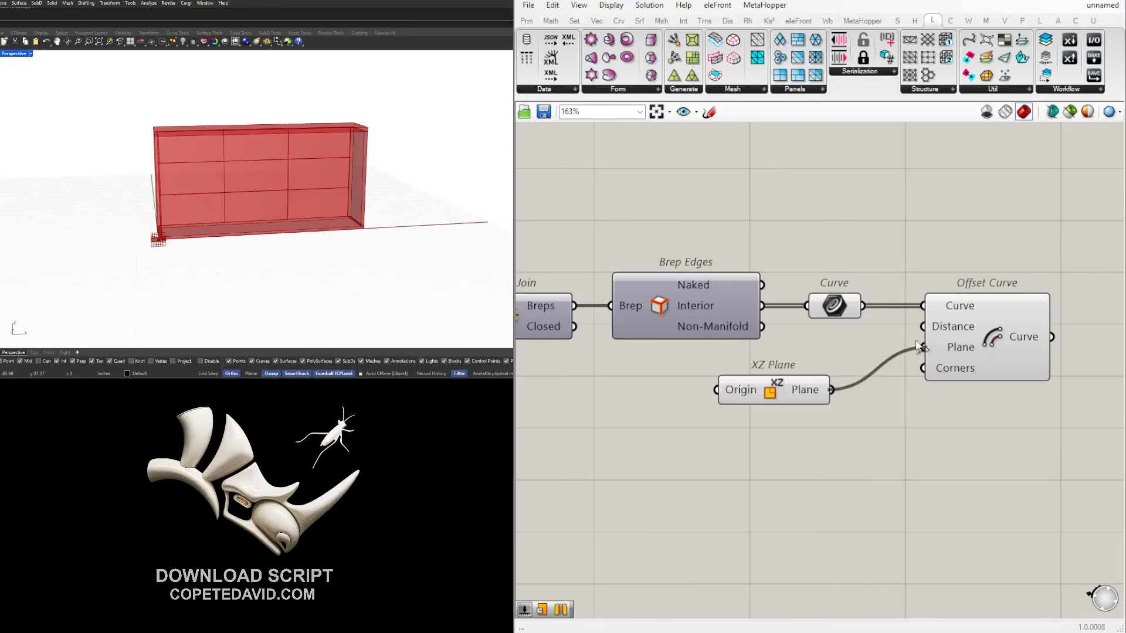
Examine the offset grid curves on the back panel with the XZ Plane applied.
left_click(993, 346)
scroll(243, 163, "up", 8)
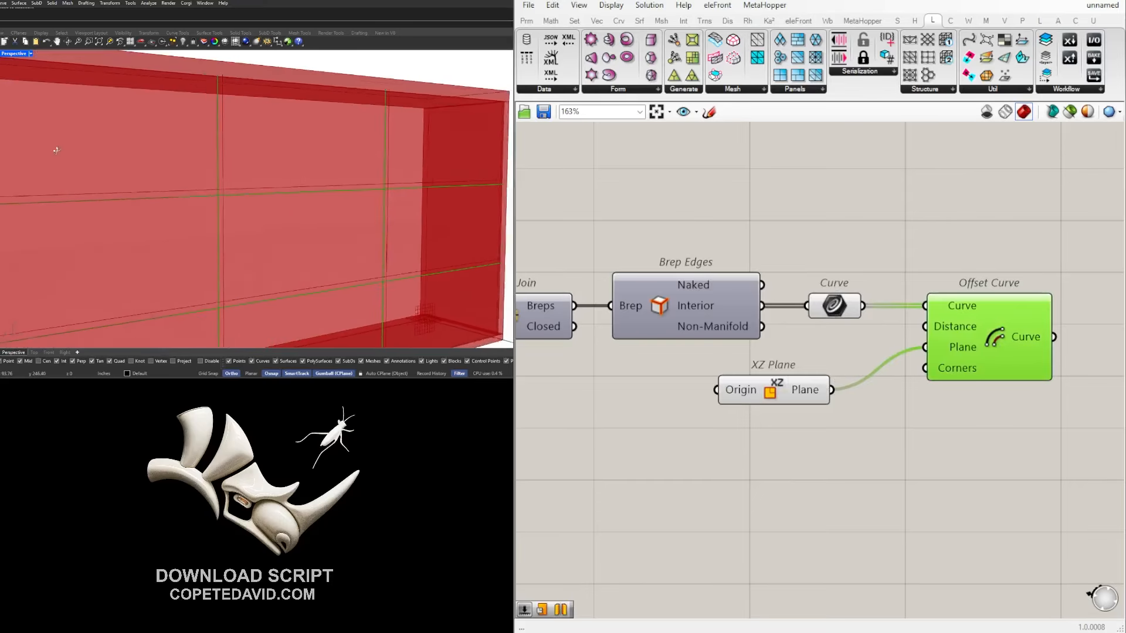
scroll(199, 179, "down", 10)
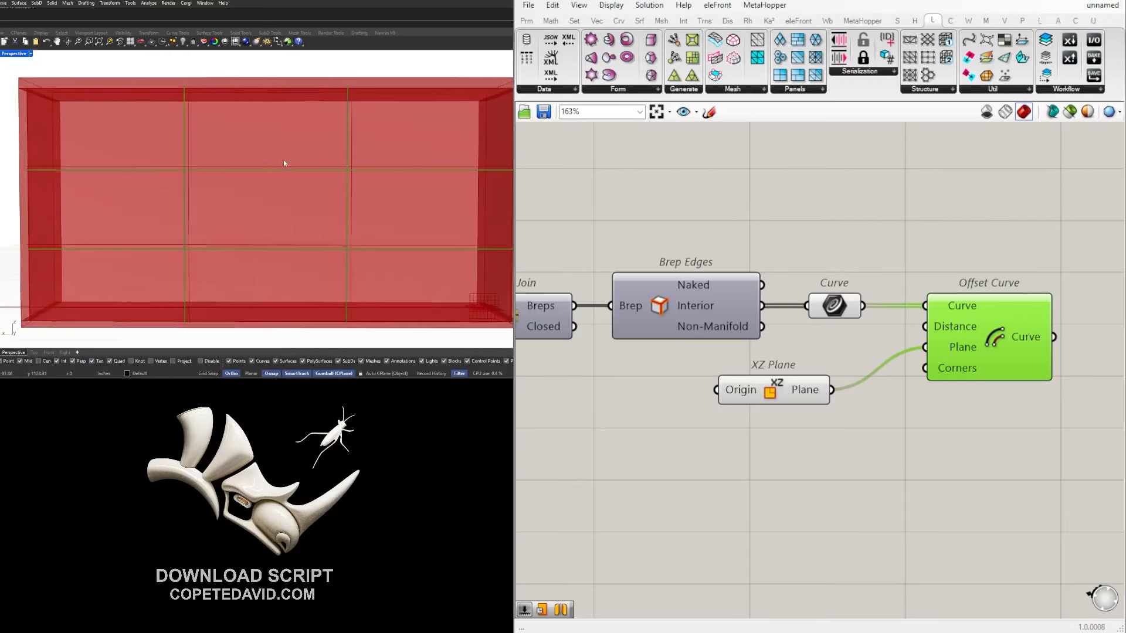
right_click_drag(284, 164, 358, 277)
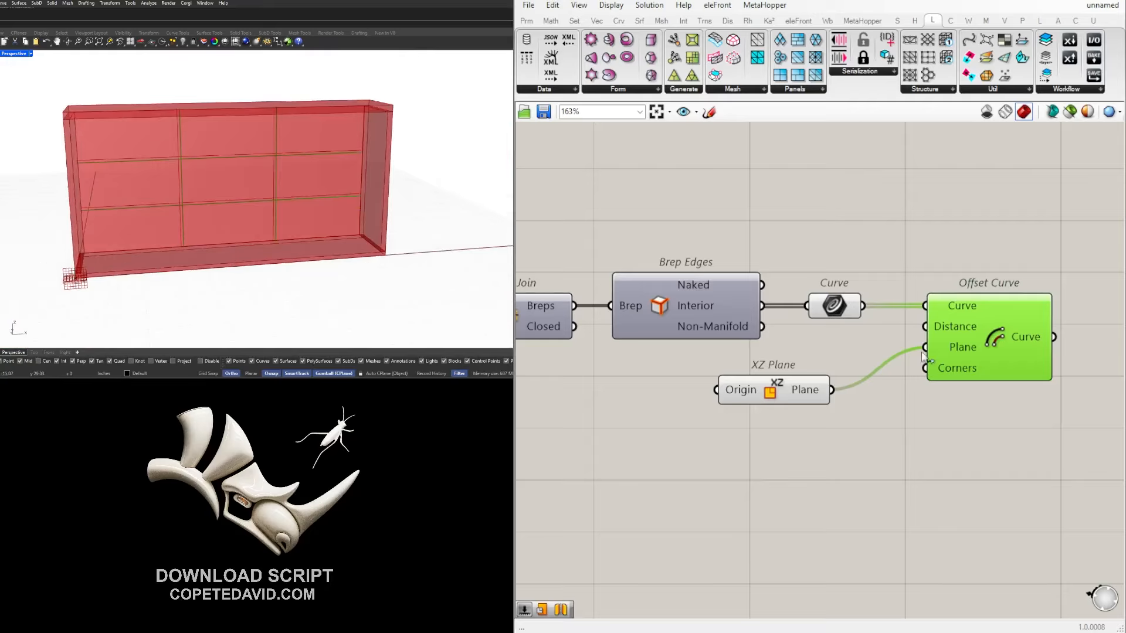
Move the XZ Plane and the grid's Offset Curve component lower on the canvas.
left_click_drag(1049, 510, 821, 364)
left_click_drag(982, 350, 1011, 437)
scroll(749, 428, "down", 3)
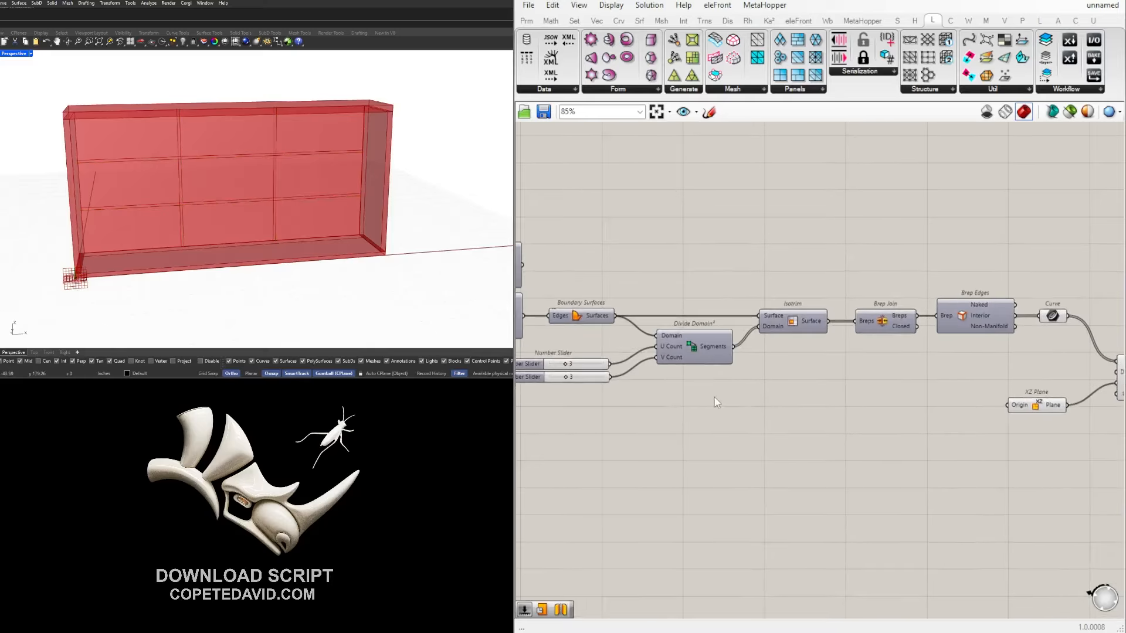
Enable the preview of the Offset Curve fed directly by the 0.750 slider and inspect its curve at the cabinet's corner.
right_click_drag(621, 407, 832, 431)
scroll(824, 325, "up", 3)
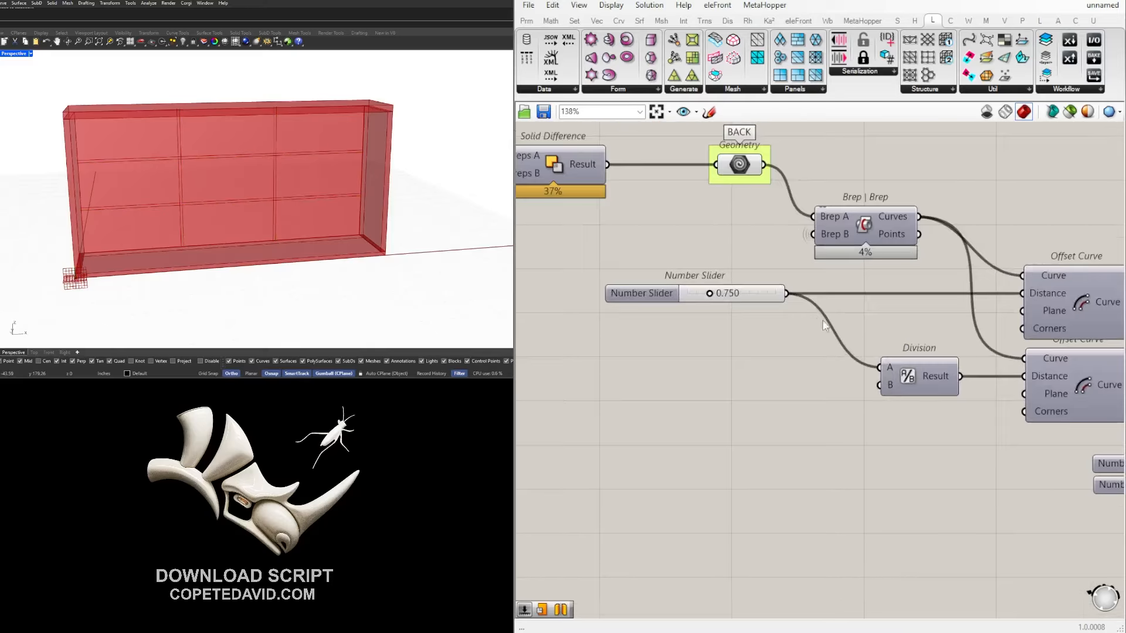
left_click(753, 301)
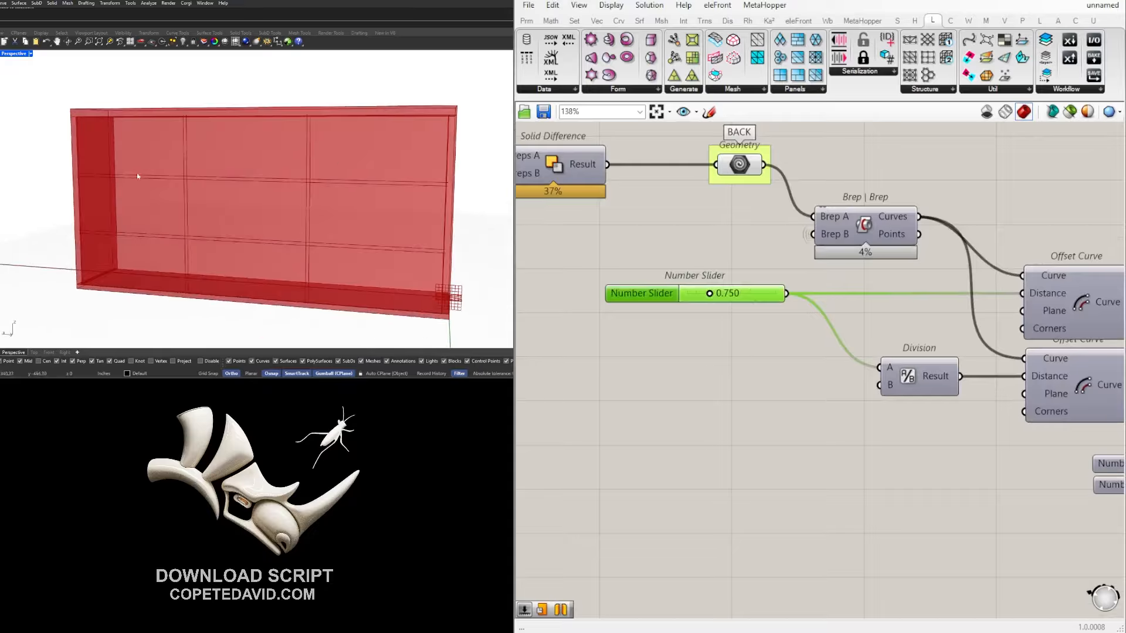
scroll(894, 382, "up", 2)
left_click(908, 297)
key("space")
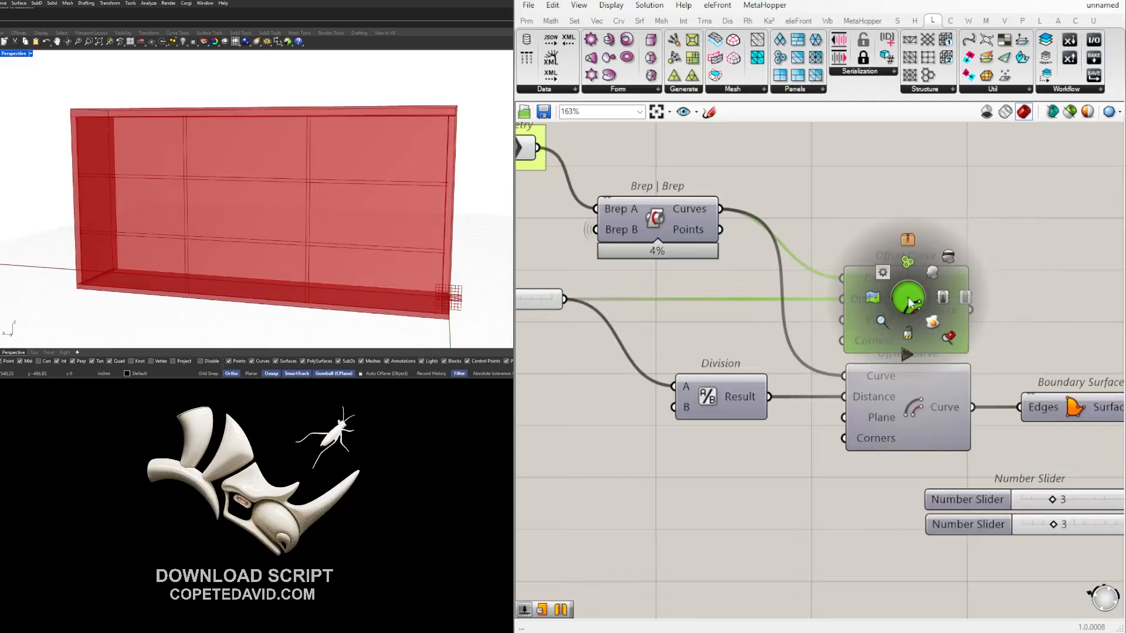
left_click(930, 271)
right_click_drag(248, 210, 276, 206)
scroll(116, 298, "up", 5)
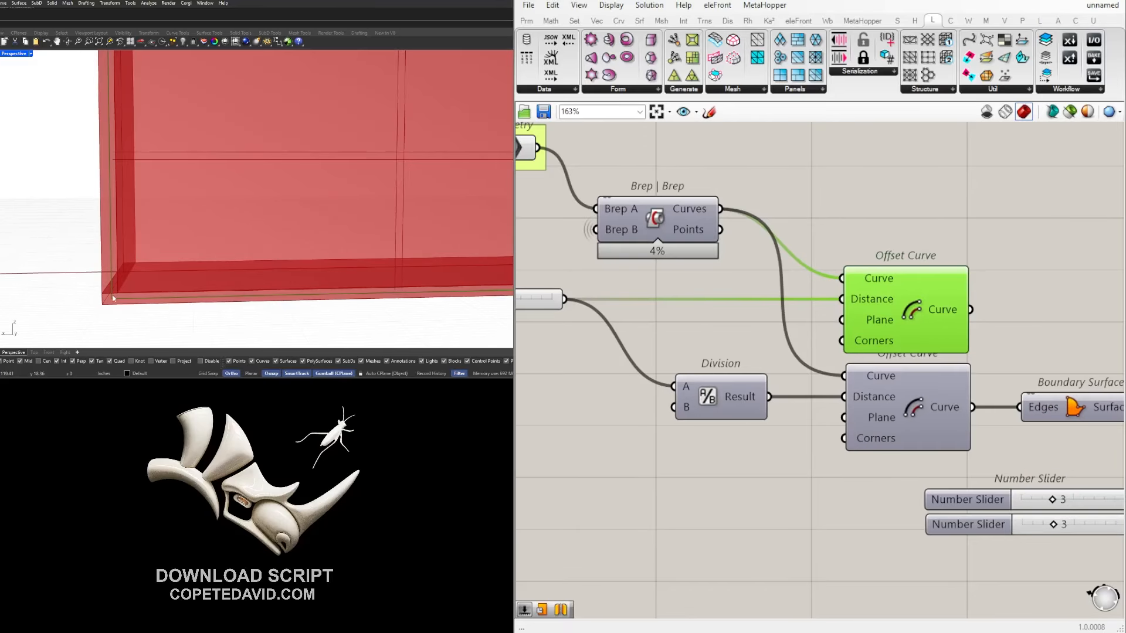
scroll(990, 407, "down", 2)
left_click(690, 343)
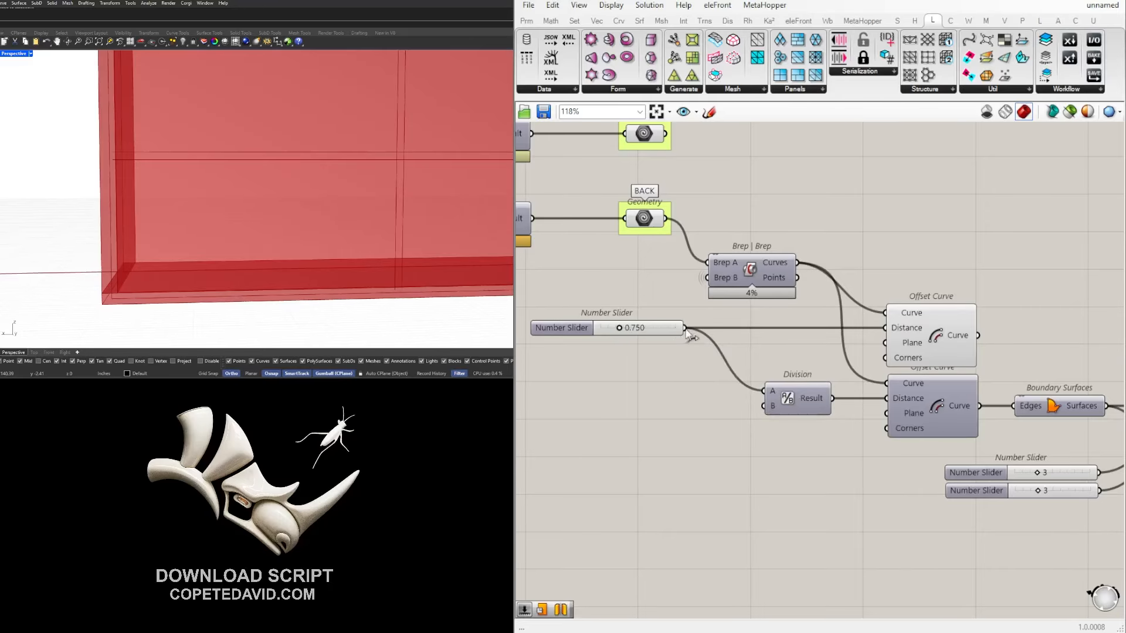
Connect the Division component's Result to the Distance input of the interior-edge Offset Curve.
scroll(852, 337, "down", 3)
right_click_drag(1102, 451, 956, 451)
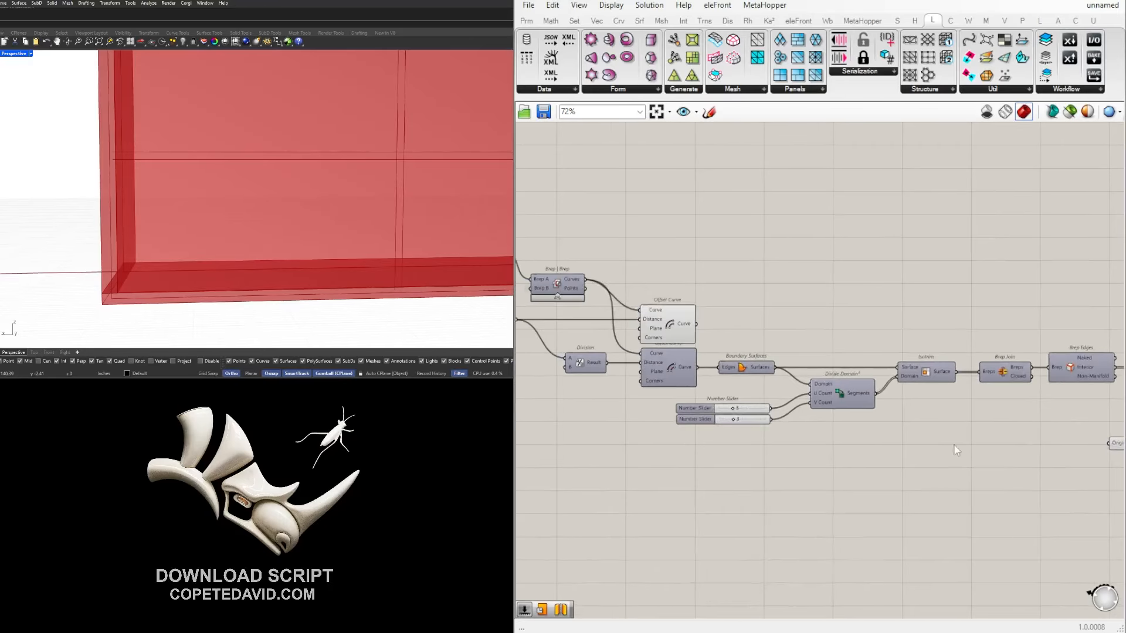
scroll(568, 350, "up", 3)
left_click(729, 407)
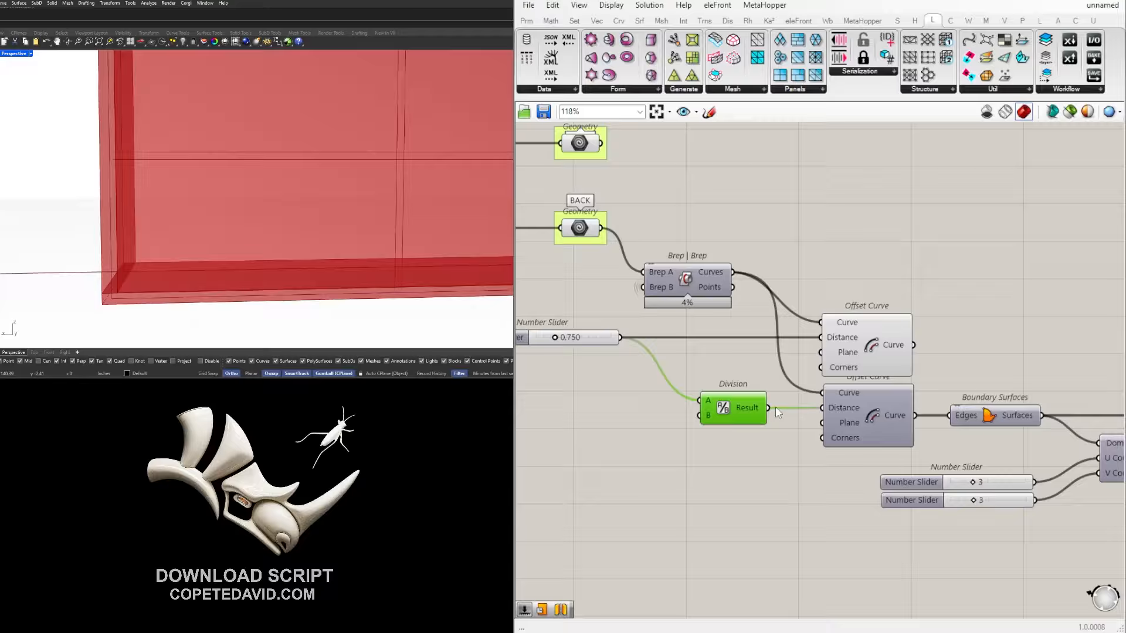
scroll(1031, 493, "down", 4)
left_click_drag(768, 408, 995, 446)
scroll(1036, 453, "up", 2)
Align the interior-edge Offset Curve with the Curve parameter and place the XZ Plane below and before it.
left_click_drag(1020, 491, 859, 442)
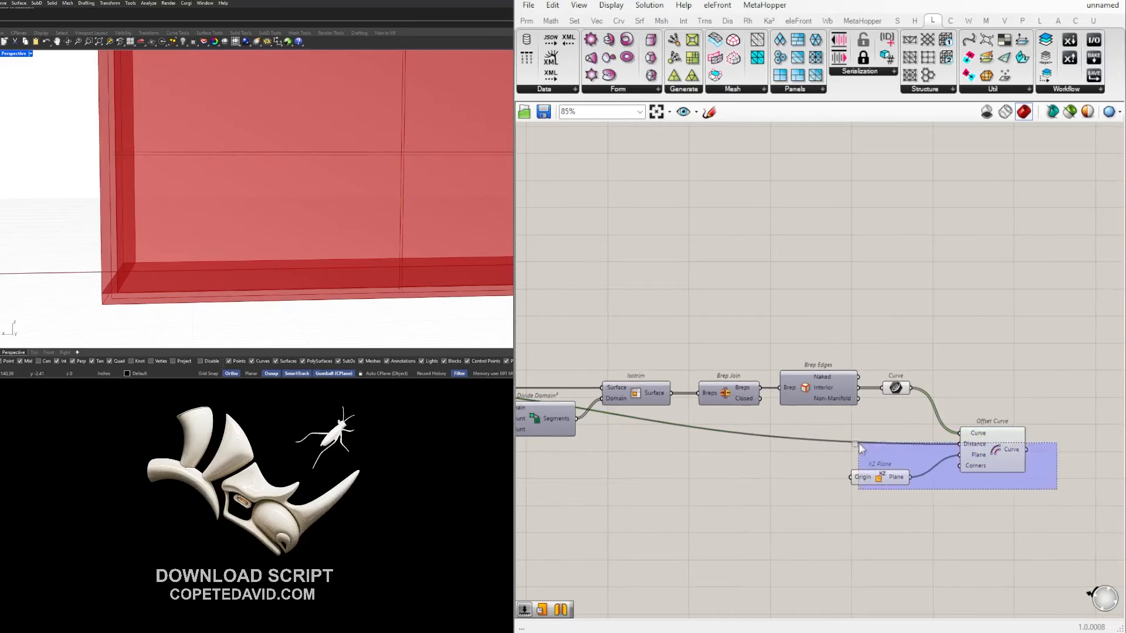
left_click_drag(989, 453, 1011, 414)
left_click(1032, 487)
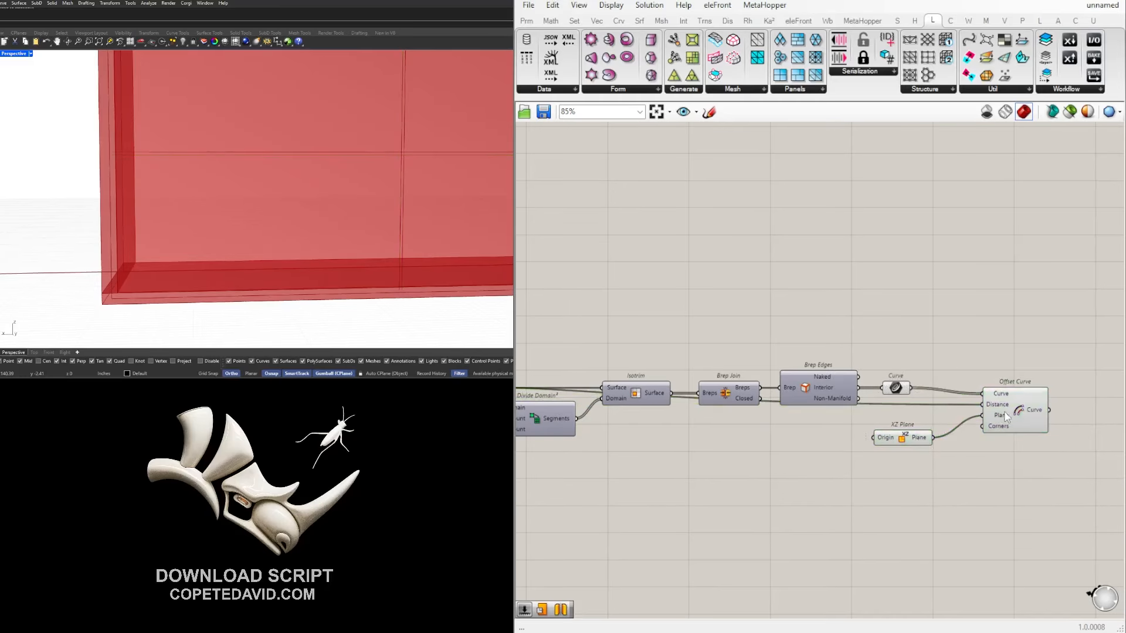
left_click_drag(983, 453, 976, 450)
left_click_drag(908, 442, 937, 459)
Duplicate the interior-edge Offset Curve with its connections and feed both copies from a single XZ Plane, deleting the extra plane.
left_click_drag(1052, 507, 882, 382)
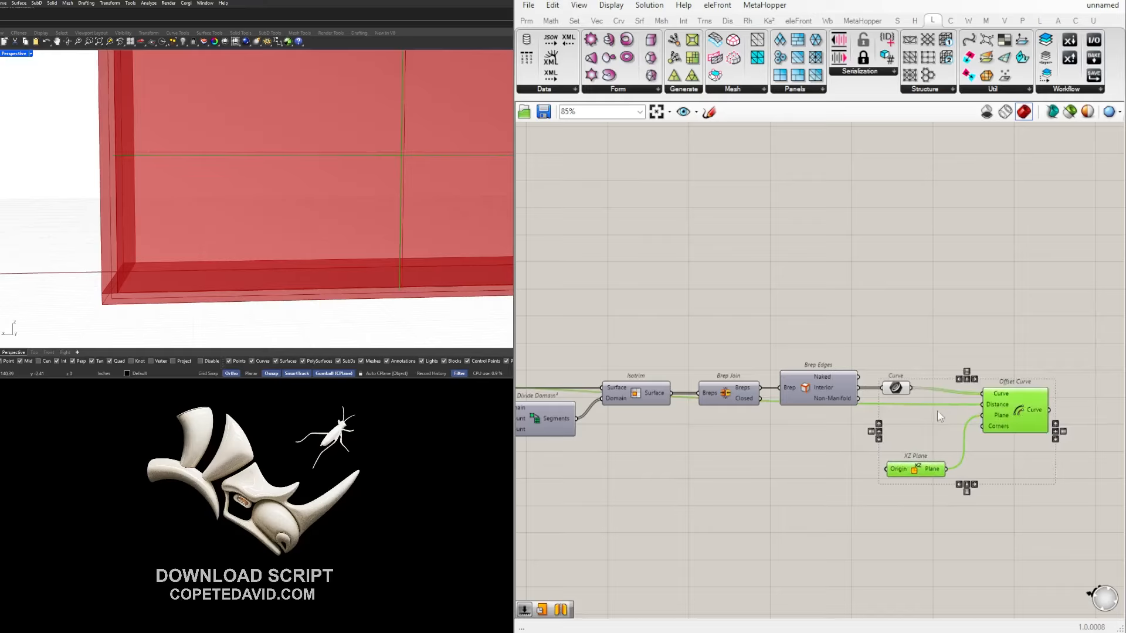
left_click_drag(1014, 424, 1015, 474)
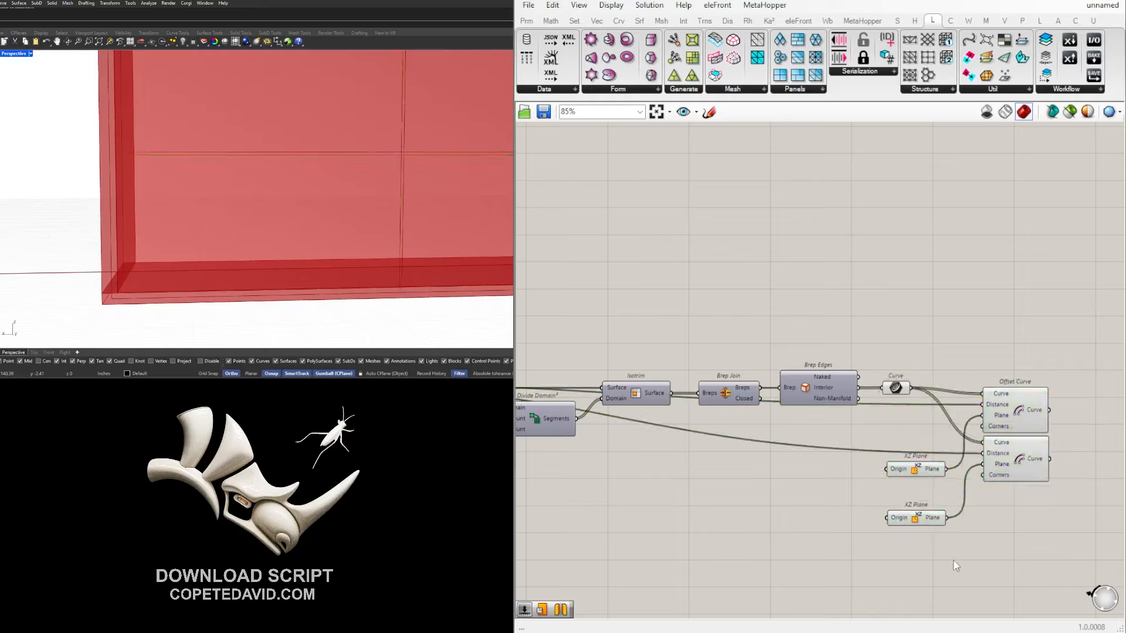
left_click_drag(952, 560, 828, 425)
left_click_drag(829, 474, 832, 444)
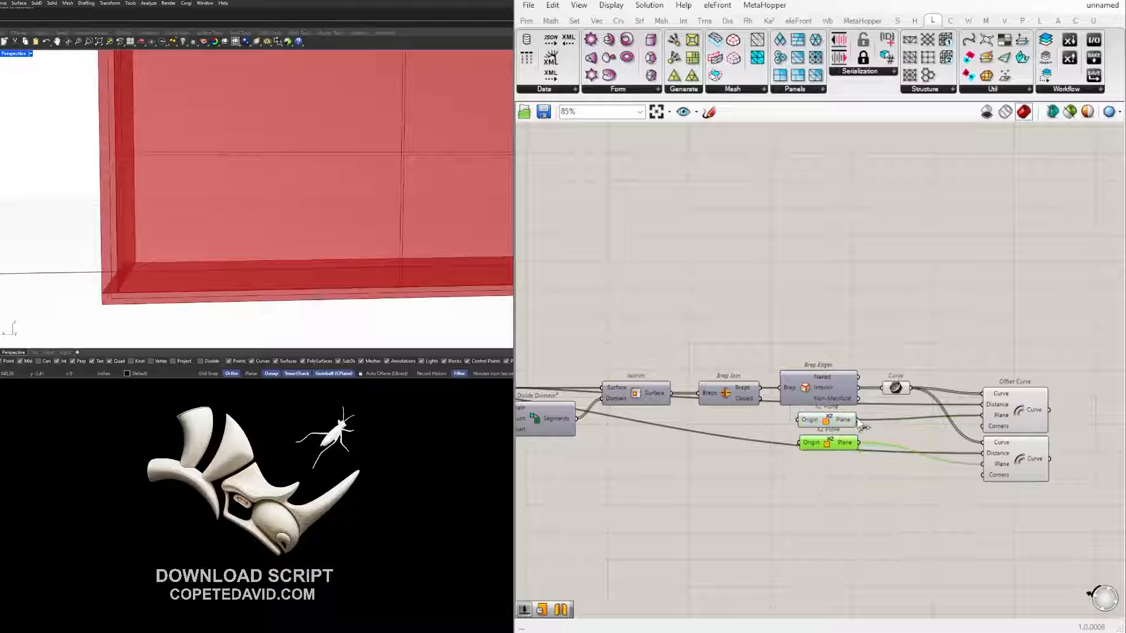
left_click_drag(966, 458, 983, 464)
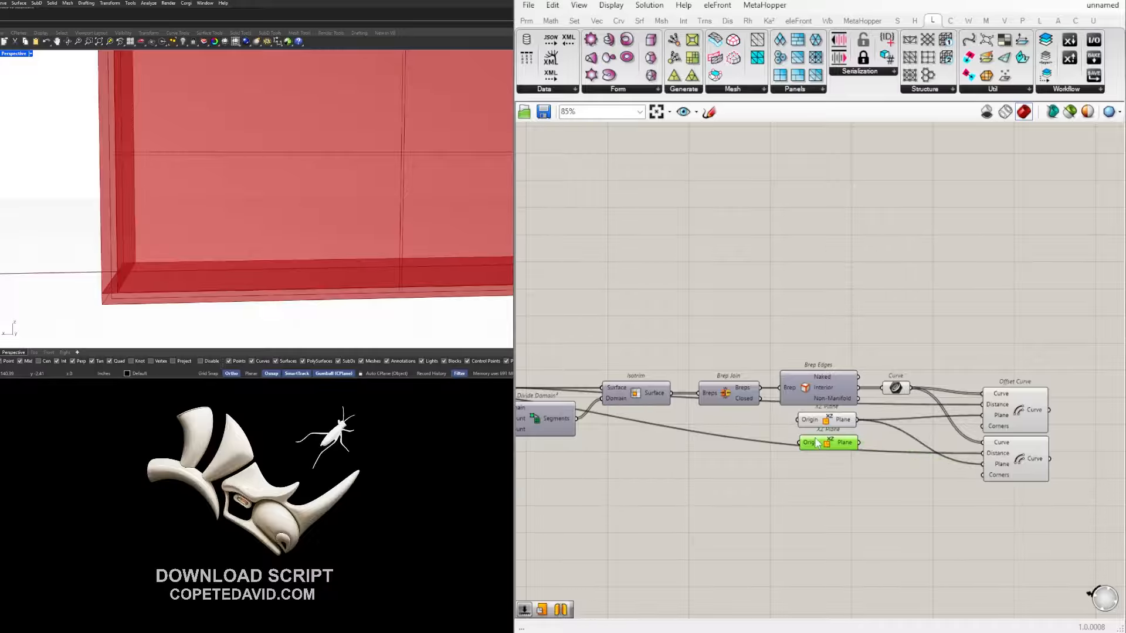
key("Delete")
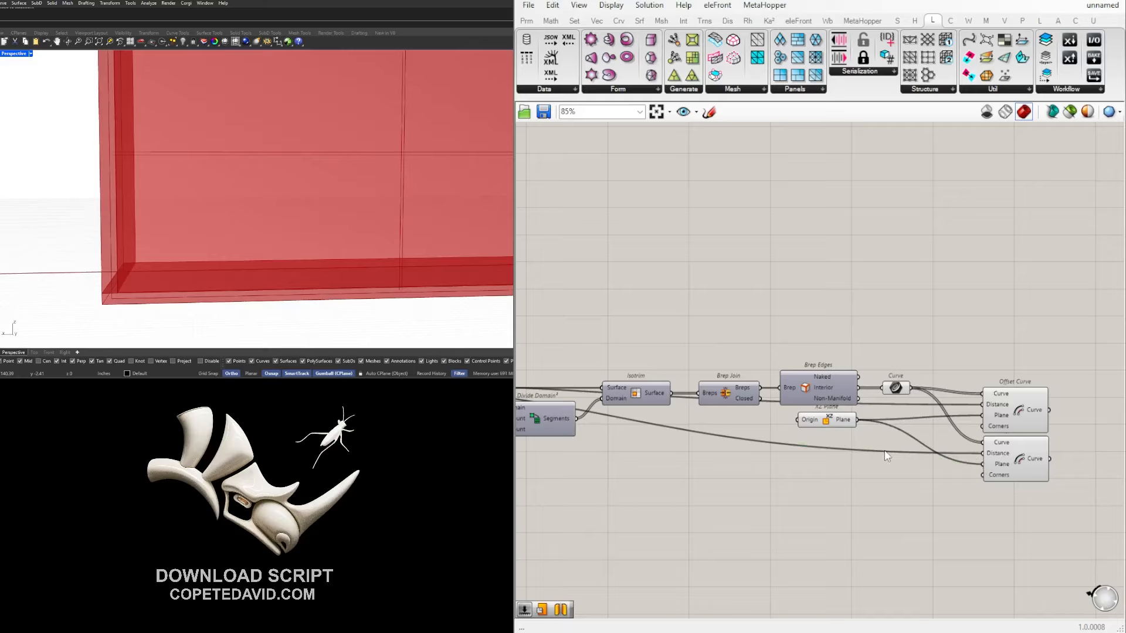
Insert a Negative component between the Division result and the lower Offset Curve's Distance input, without keeping a relay in between.
double_click(881, 452)
left_click_drag(886, 455, 823, 454)
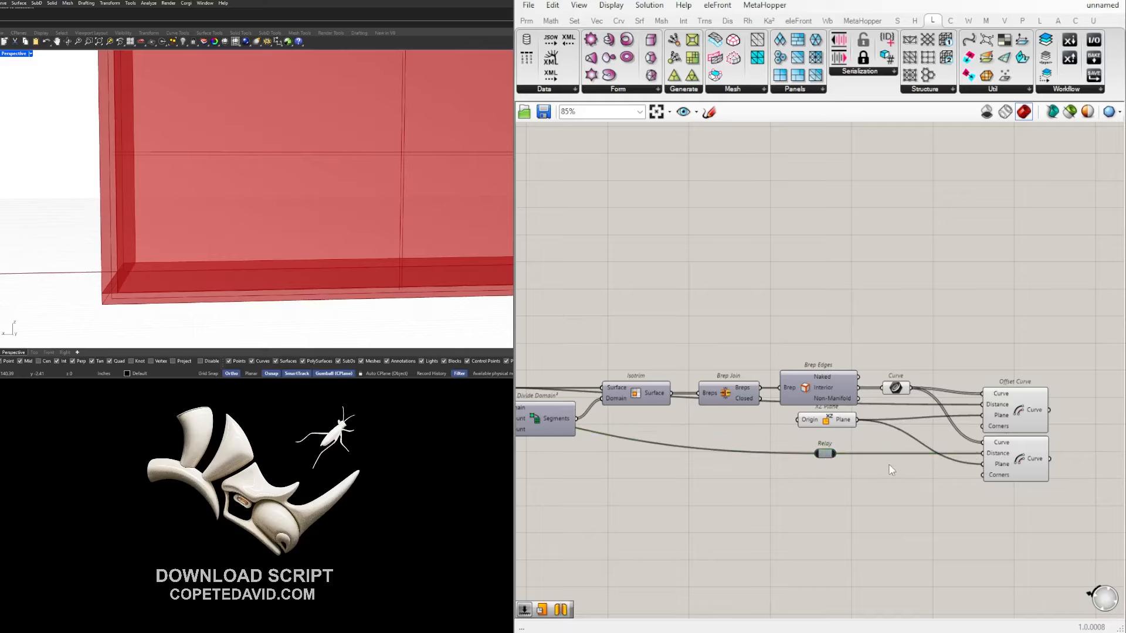
double_click(890, 467)
type("NEG")
left_click(856, 451)
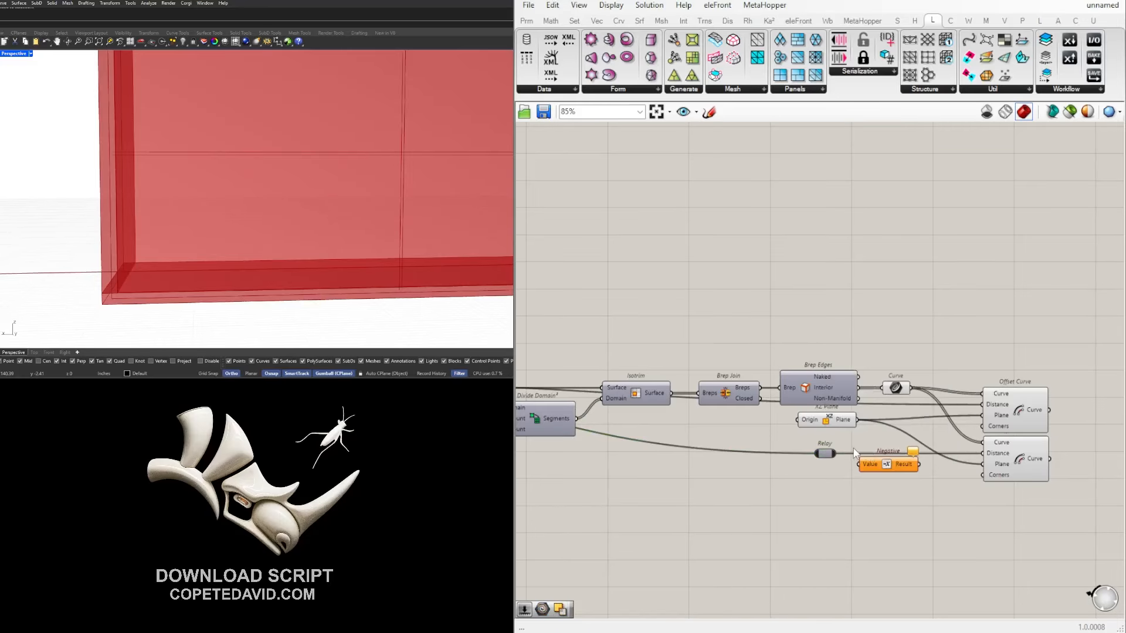
left_click_drag(867, 465, 858, 453)
left_click_drag(992, 459, 985, 454)
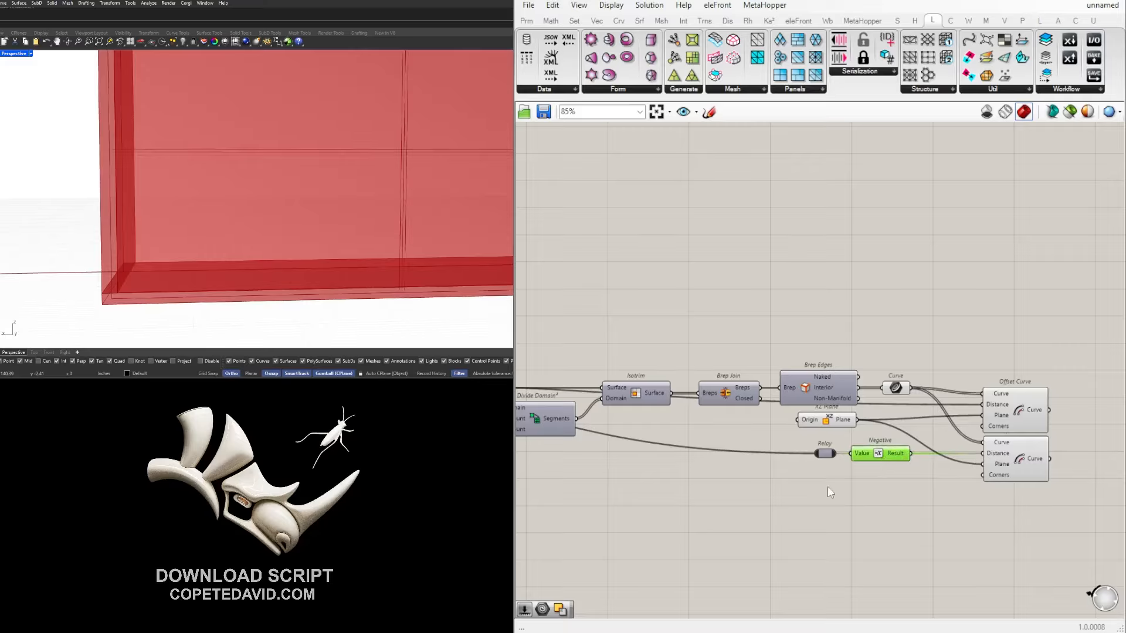
left_click(828, 453)
key("Delete")
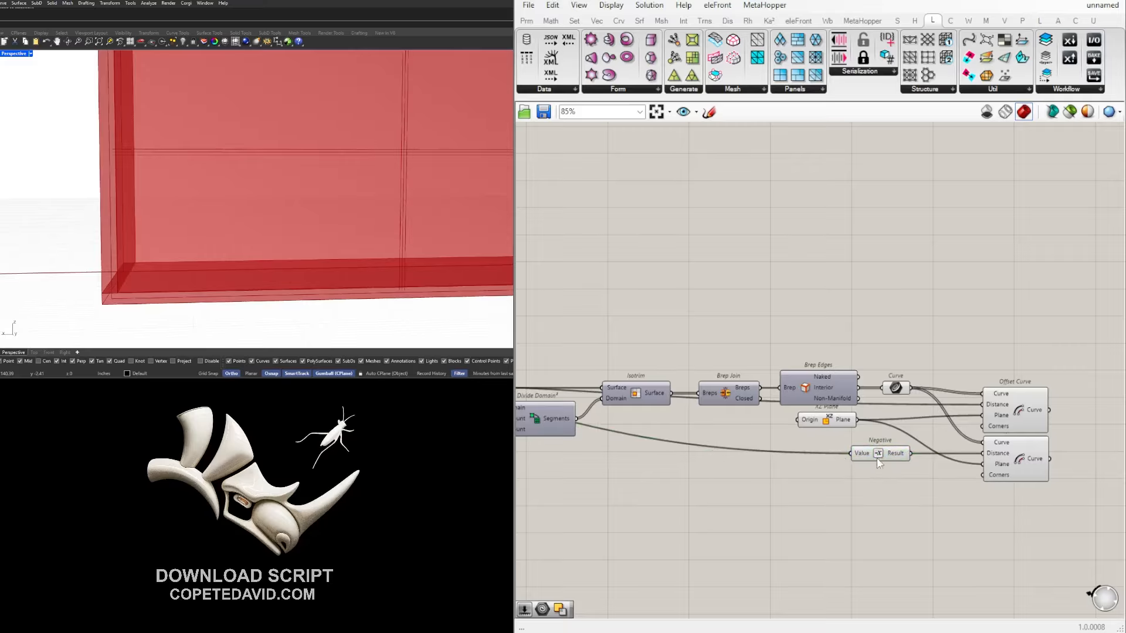
Place the Negative component under the XZ Plane and set its Value input's wire display to Hidden.
left_click_drag(881, 463, 842, 463)
right_click(811, 453)
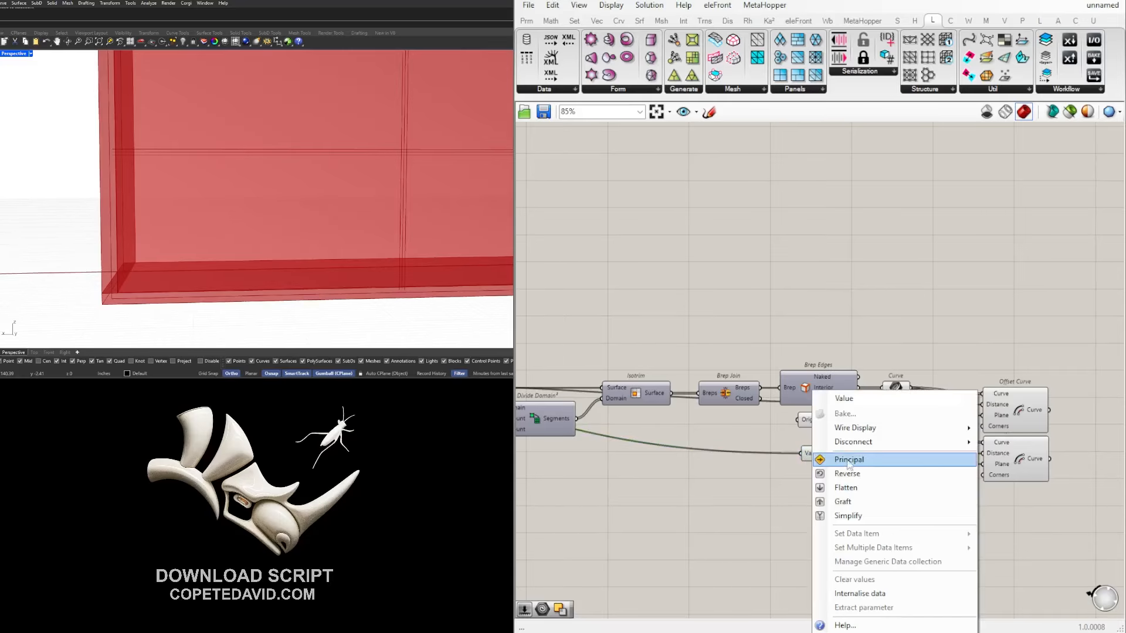
mouse_move(897, 434)
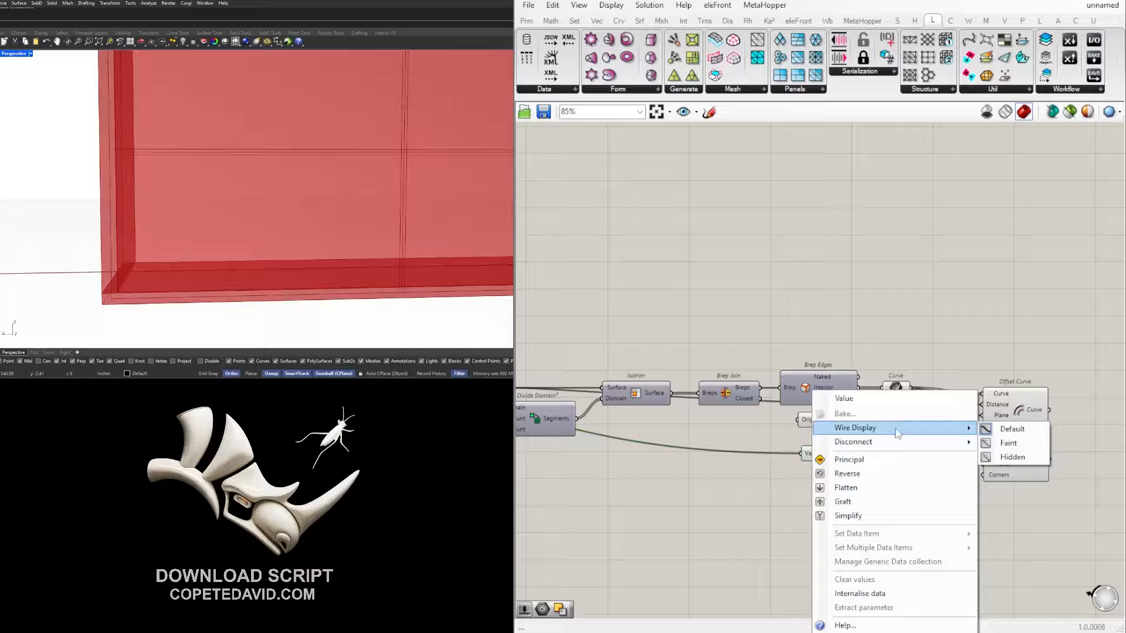
left_click(1013, 457)
left_click(837, 460)
Hide the wire feeding the Distance input of the upper interior-edge Offset Curve.
left_click(847, 472)
left_click(1018, 468)
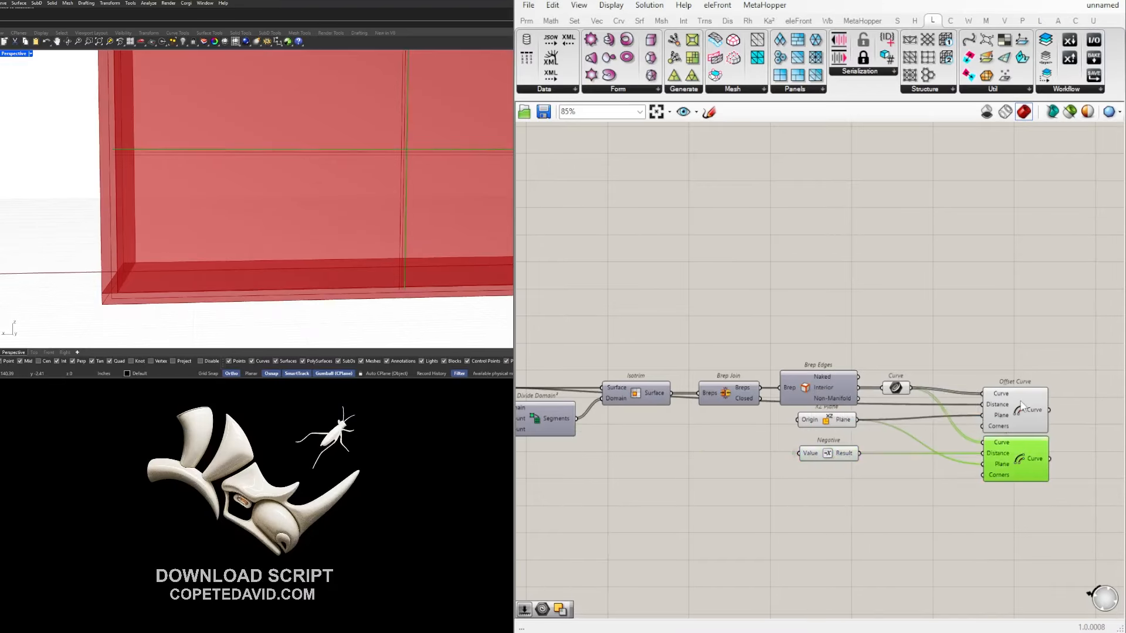
left_click(1022, 403)
right_click_drag(1017, 404, 837, 410)
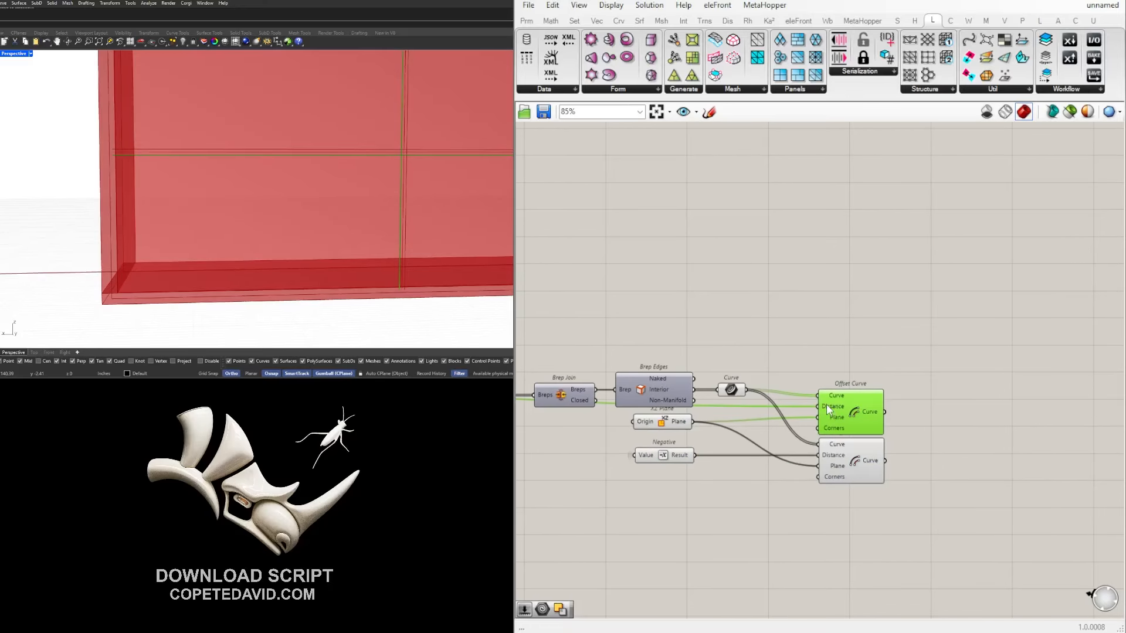
right_click(828, 408)
mouse_move(897, 414)
left_click(1027, 443)
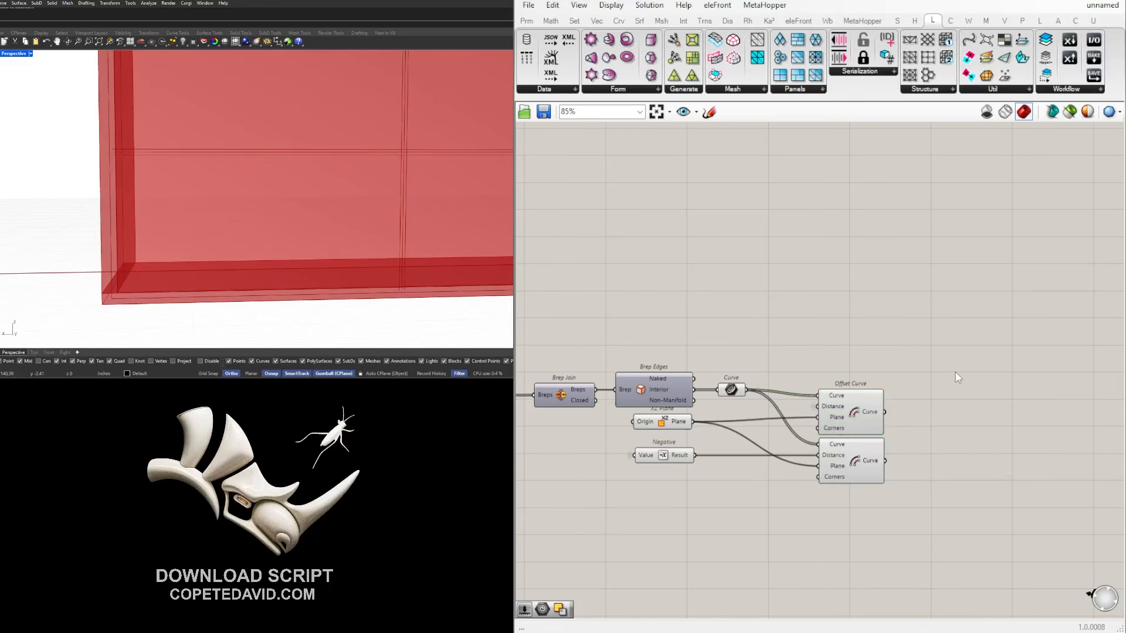
Examine how both sets of offset curves run on either side of the back panel's interior grid lines.
scroll(900, 414, "down", 1)
left_click(850, 458, "shift")
scroll(315, 164, "down", 5)
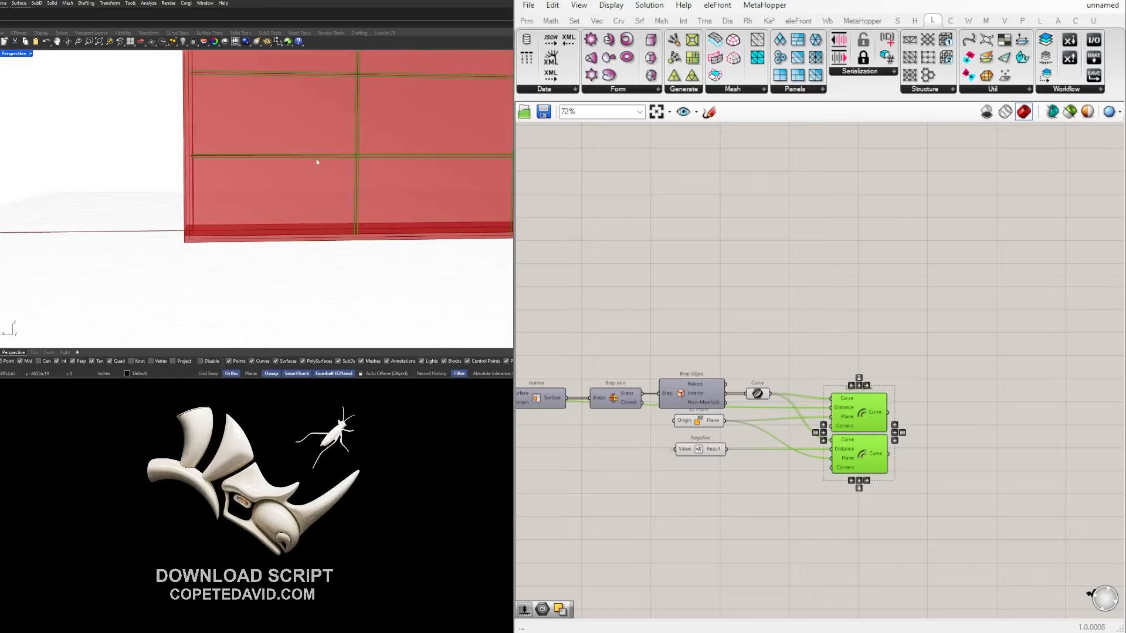
scroll(268, 223, "up", 8)
scroll(1037, 367, "down", 2)
right_click_drag(1012, 428, 915, 442)
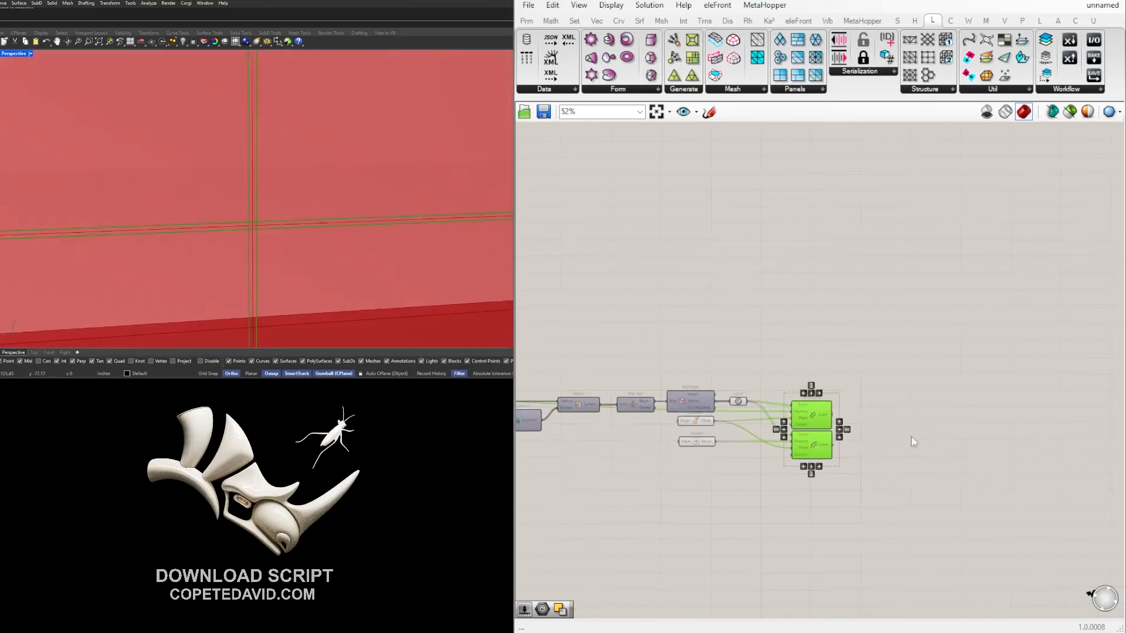
left_click(880, 437)
scroll(836, 431, "up", 2)
left_click(814, 413)
left_click(810, 449, "shift")
scroll(888, 451, "up", 3)
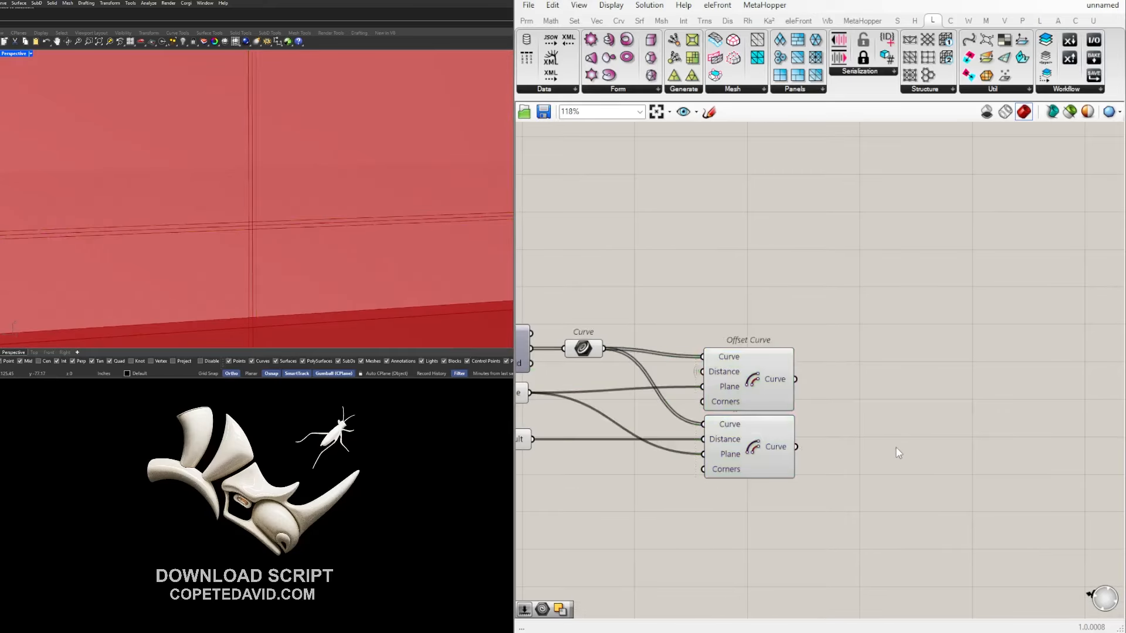
Add a Loft component and connect the Curve outputs of both interior-edge Offset Curves to its Curves input.
double_click(896, 448)
type("LOFT")
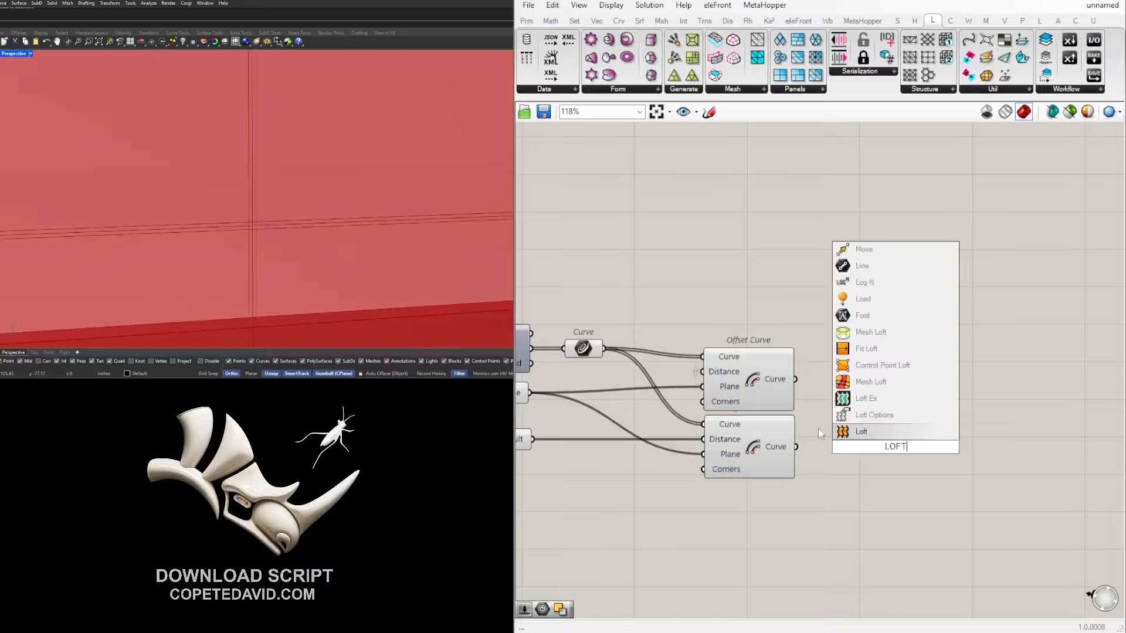
key("Return")
left_click_drag(845, 429, 854, 439)
Examine the lofted surfaces along the grid lines and at their crossings on the back panel.
scroll(196, 211, "down", 5)
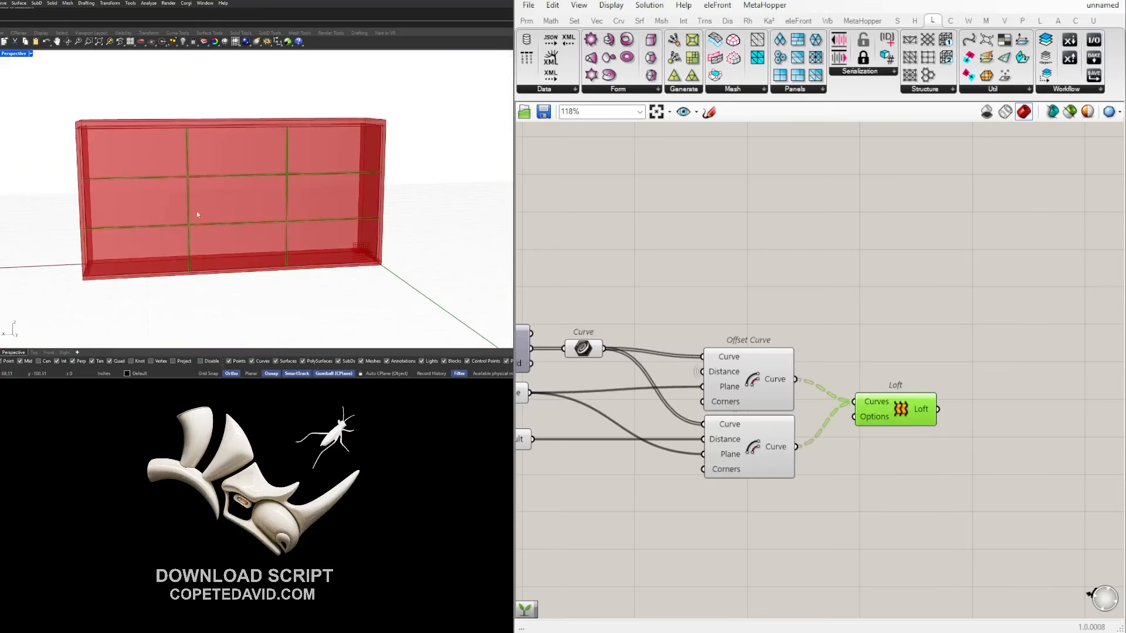
scroll(206, 161, "up", 5)
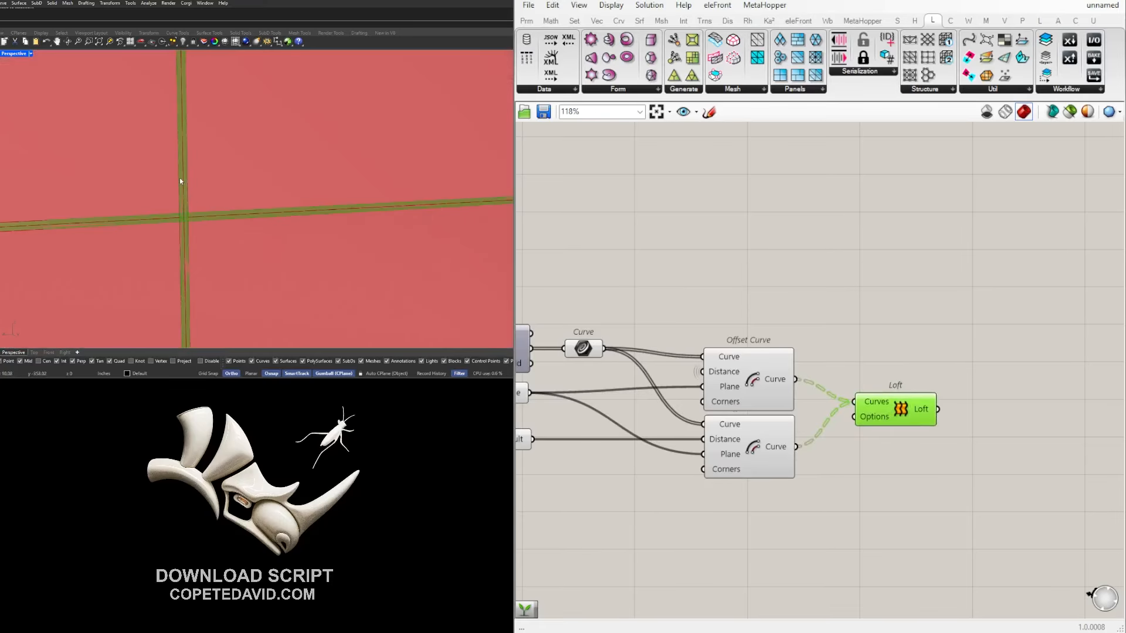
scroll(176, 191, "down", 5)
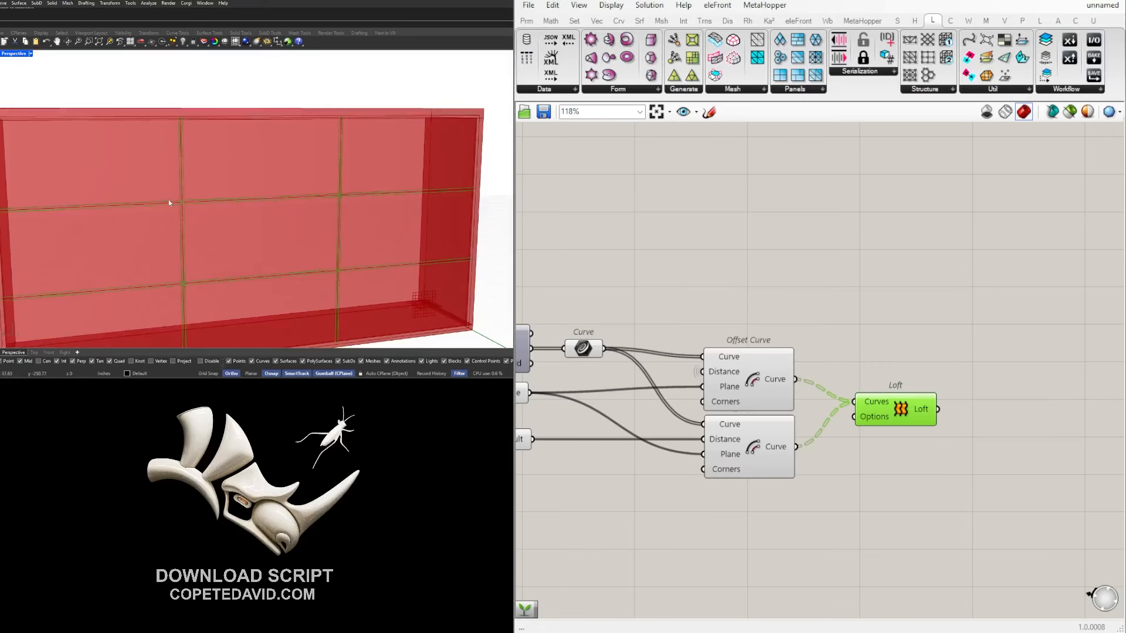
scroll(174, 289, "up", 5)
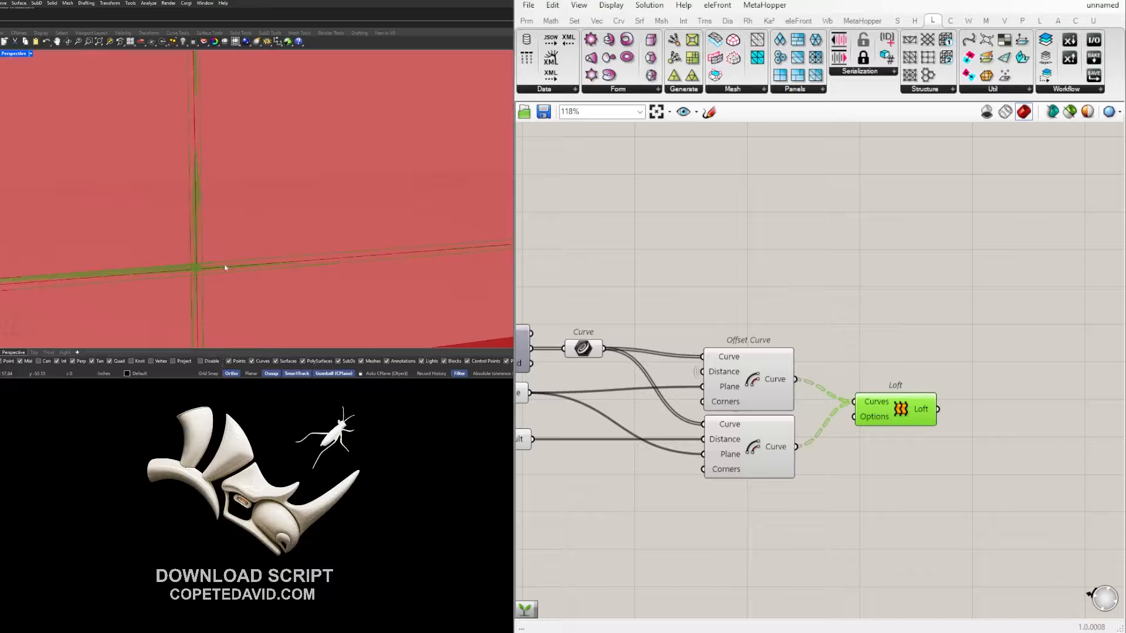
scroll(1008, 408, "down", 2)
left_click(1009, 408)
scroll(206, 203, "down", 5)
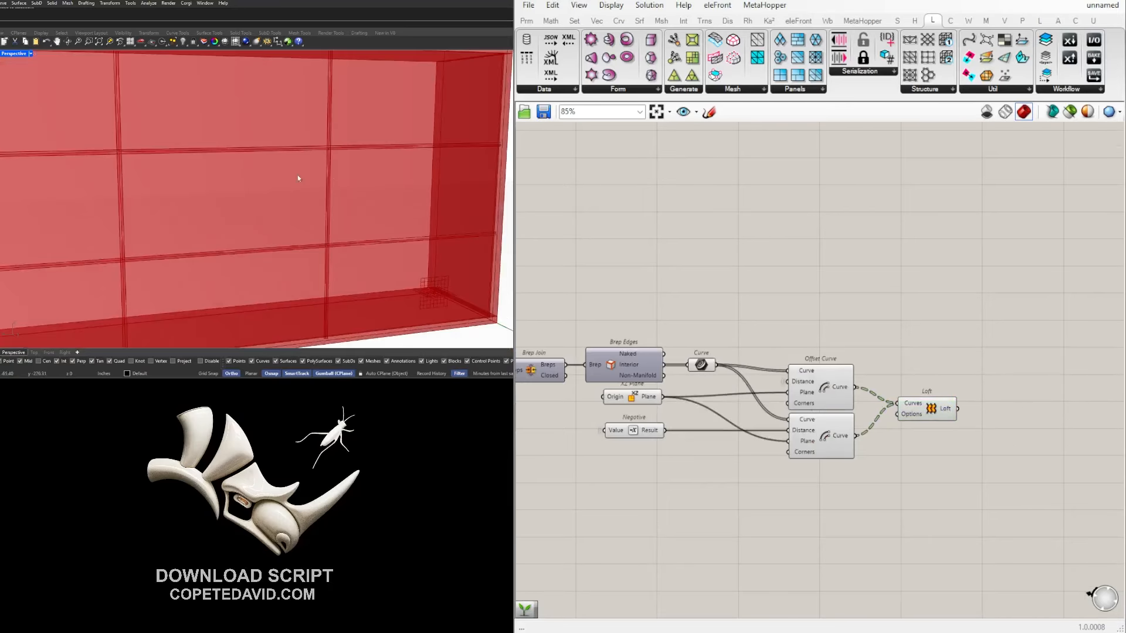
scroll(348, 135, "up", 3)
scroll(348, 136, "up", 2)
right_click_drag(979, 391, 910, 376)
left_click_drag(845, 390, 845, 403)
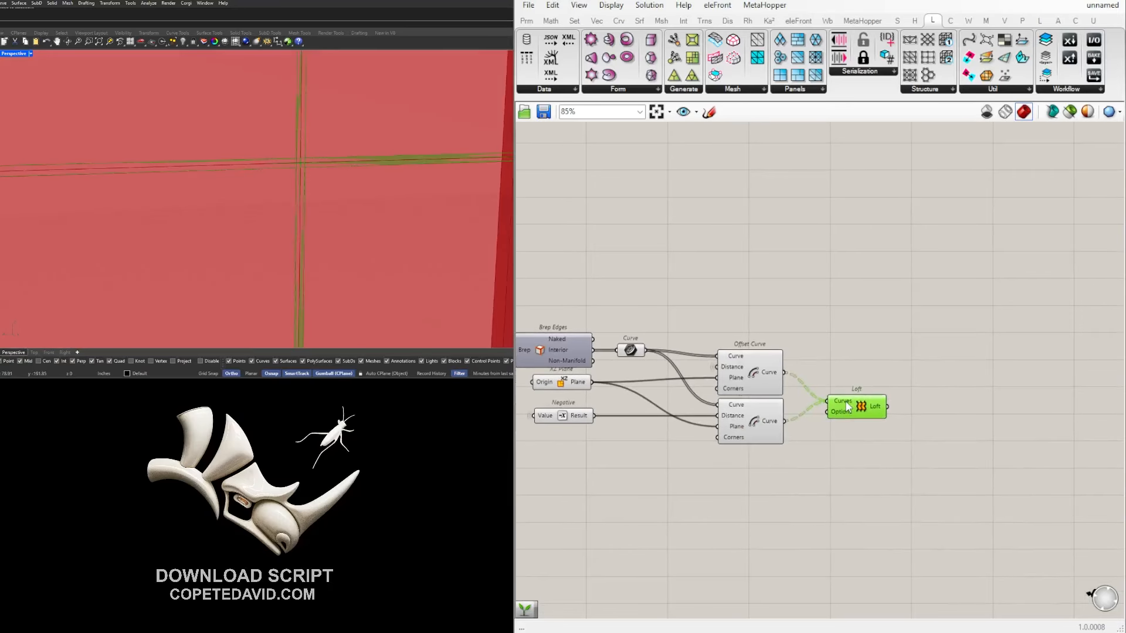
left_click(857, 501)
left_click(844, 409)
right_click_drag(956, 401, 780, 385)
scroll(201, 239, "down", 5)
scroll(239, 203, "up", 5)
scroll(238, 233, "up", 3)
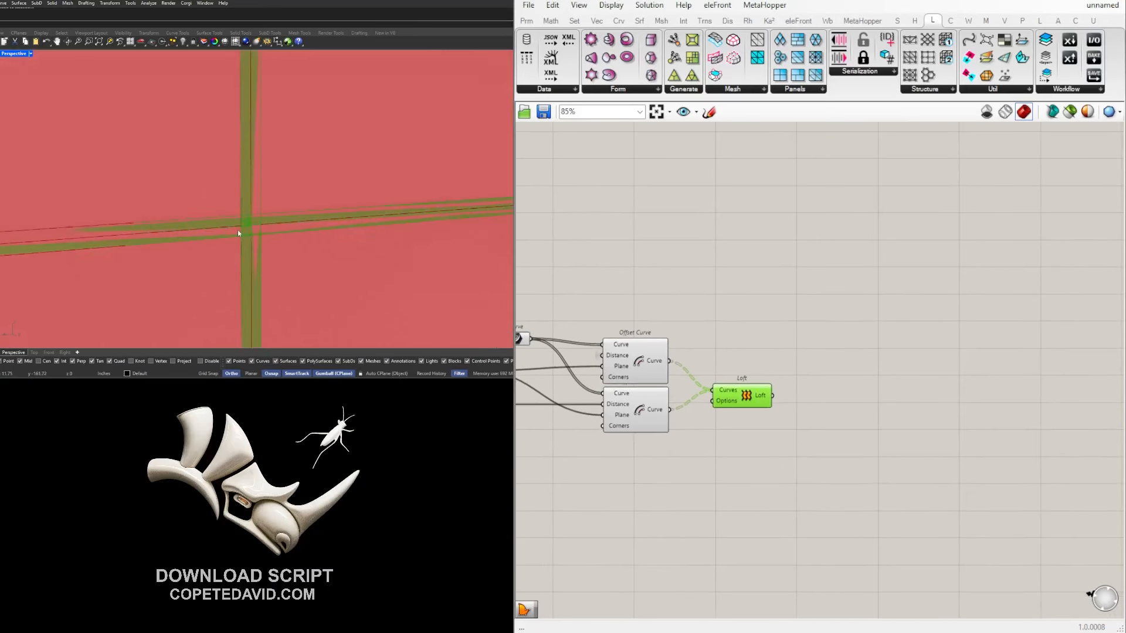
Add a Region Union component, connect the Loft output to its Curves input, and flatten that input.
double_click(814, 399)
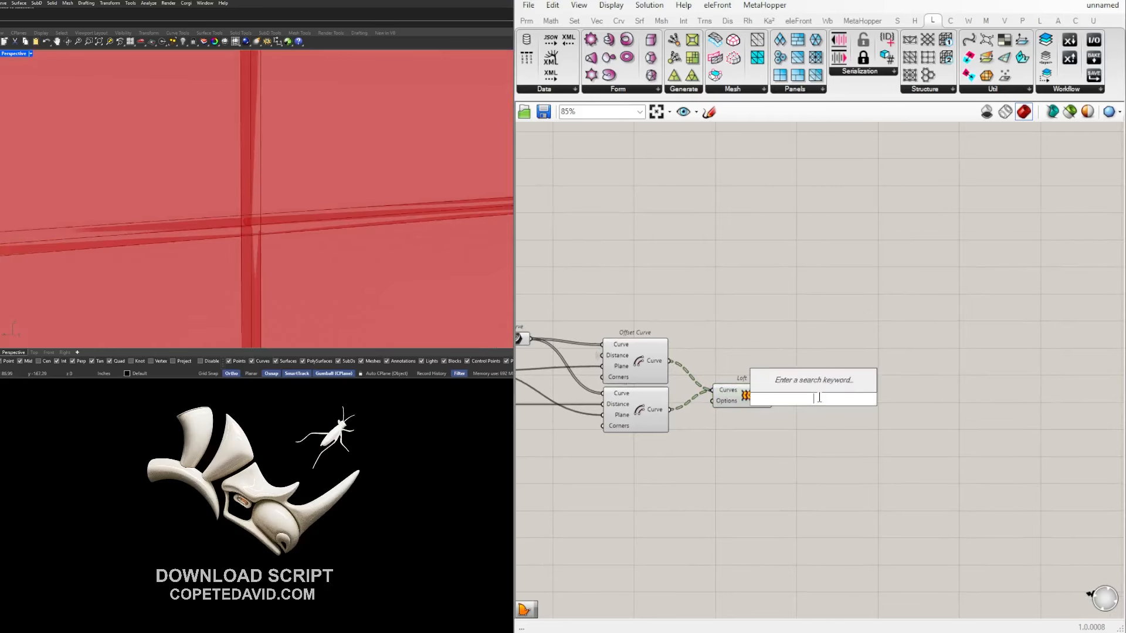
type("region")
left_click(776, 356)
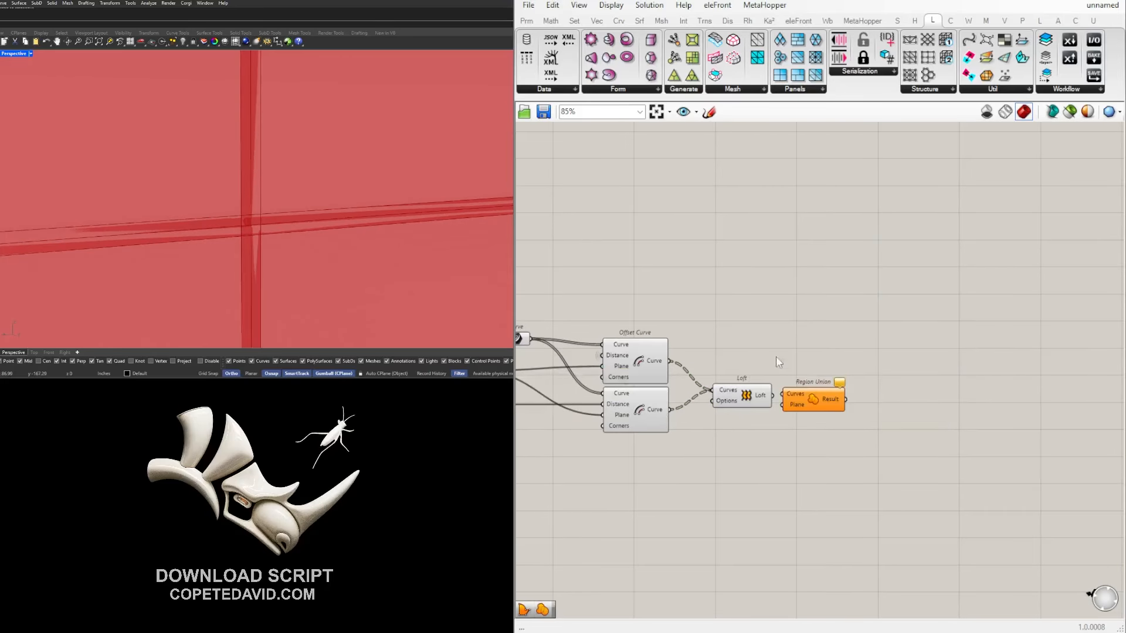
left_click_drag(772, 396, 783, 394)
left_click_drag(813, 395, 842, 396)
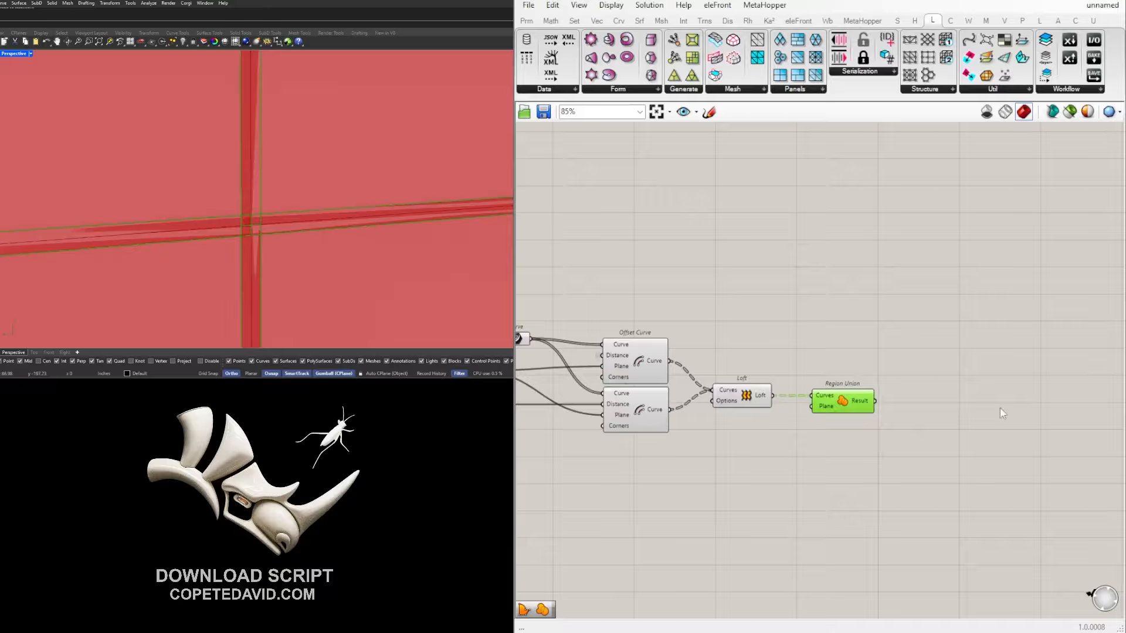
right_click(822, 401)
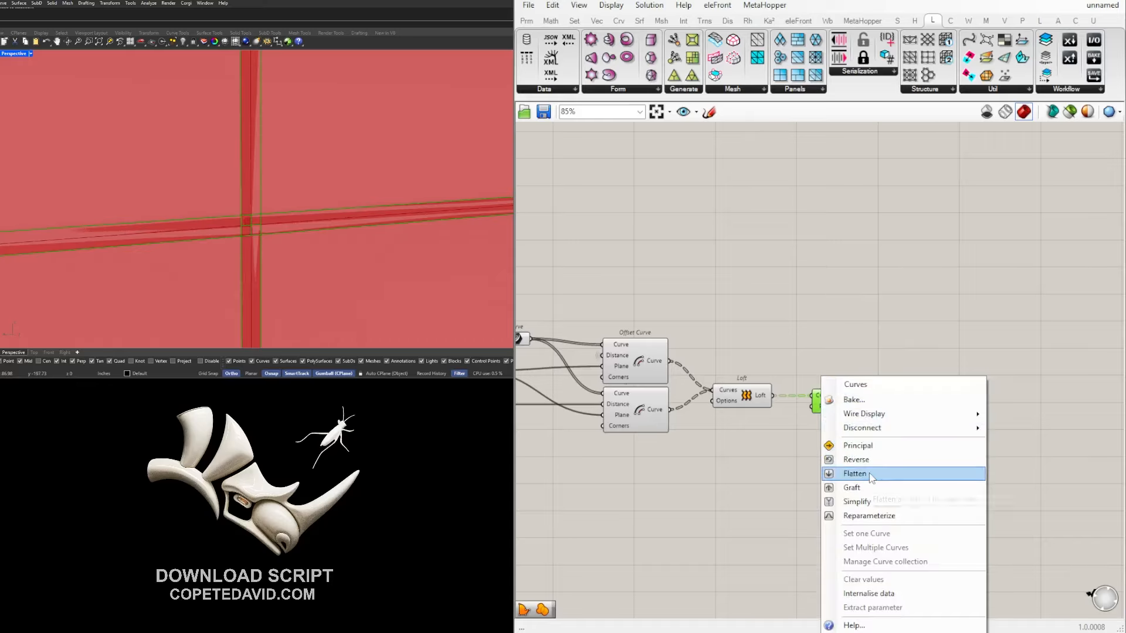
left_click(862, 477)
left_click(739, 452)
Turn off the preview of the components from Brep Edges through Loft and inspect the Region Union outline on the back panel.
scroll(738, 452, "down", 2)
right_click_drag(738, 452, 806, 433)
left_click_drag(827, 438, 587, 309)
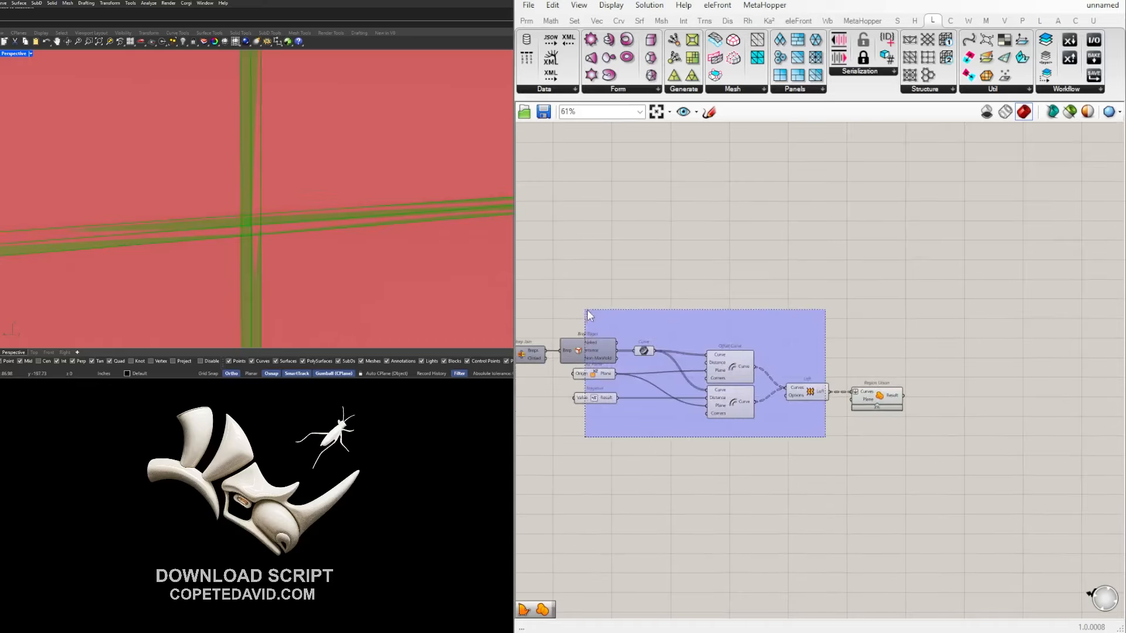
middle_click(612, 306)
left_click(656, 263)
left_click(759, 265)
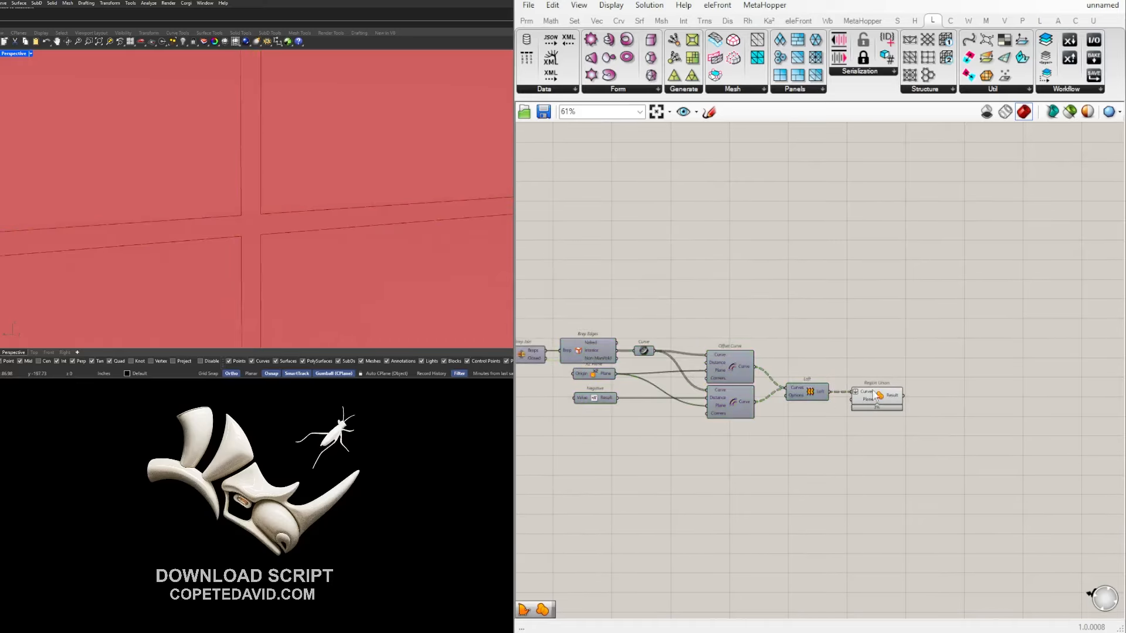
left_click(874, 393)
scroll(170, 195, "down", 10)
scroll(399, 191, "up", 10)
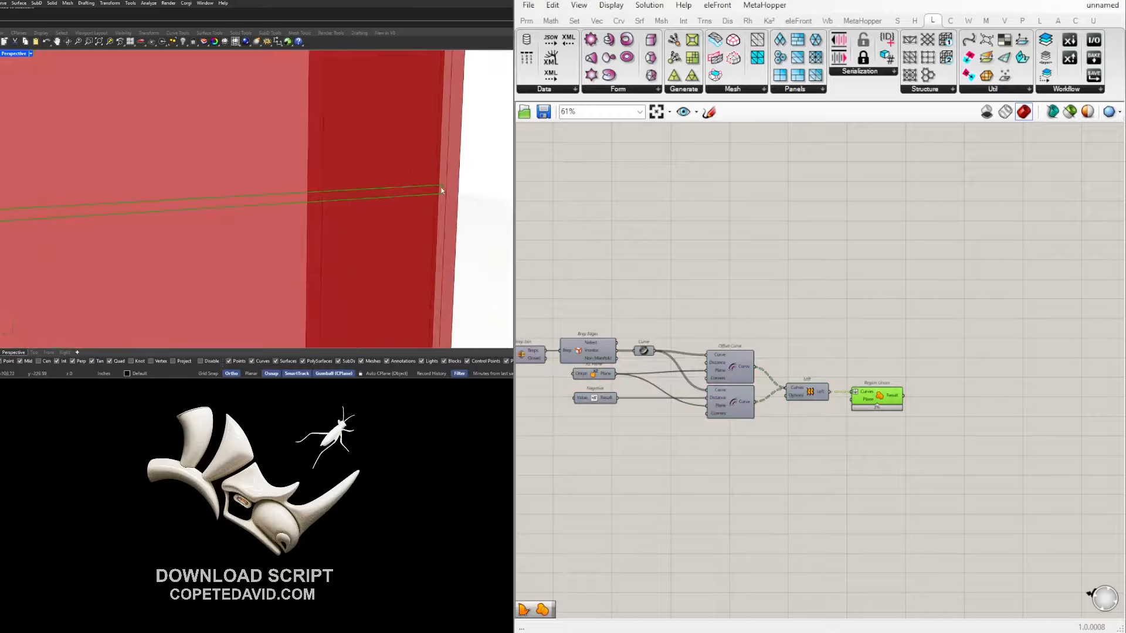
Add a Boundary Surfaces component and connect the Region Union result to its Edges input.
right_click_drag(893, 426, 820, 426)
scroll(862, 396, "up", 2)
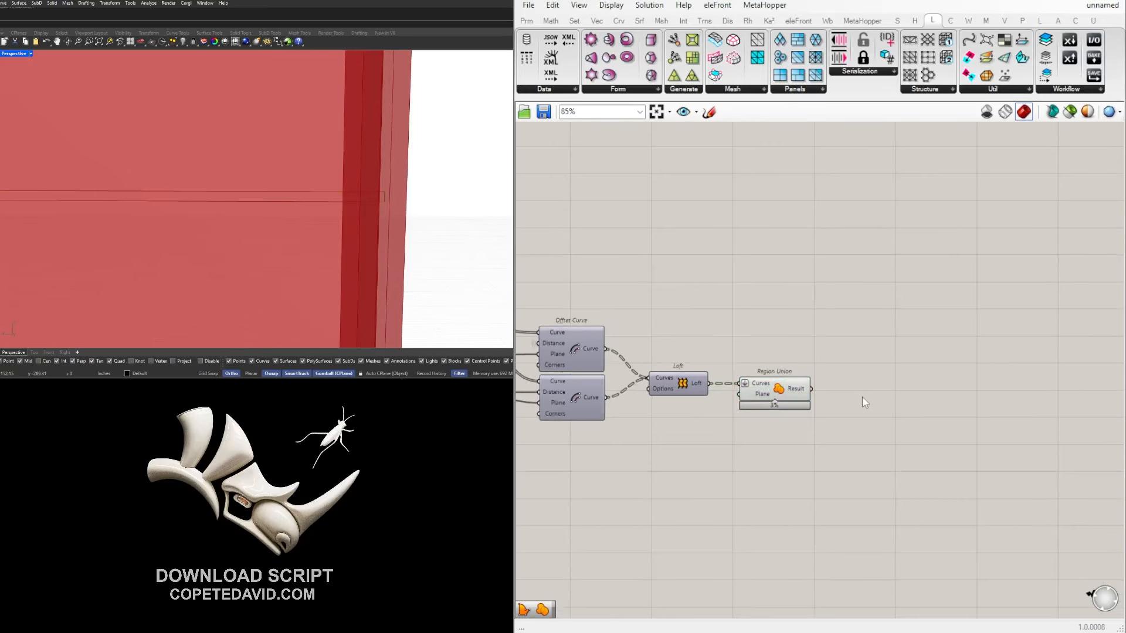
double_click(862, 396)
type("Boun")
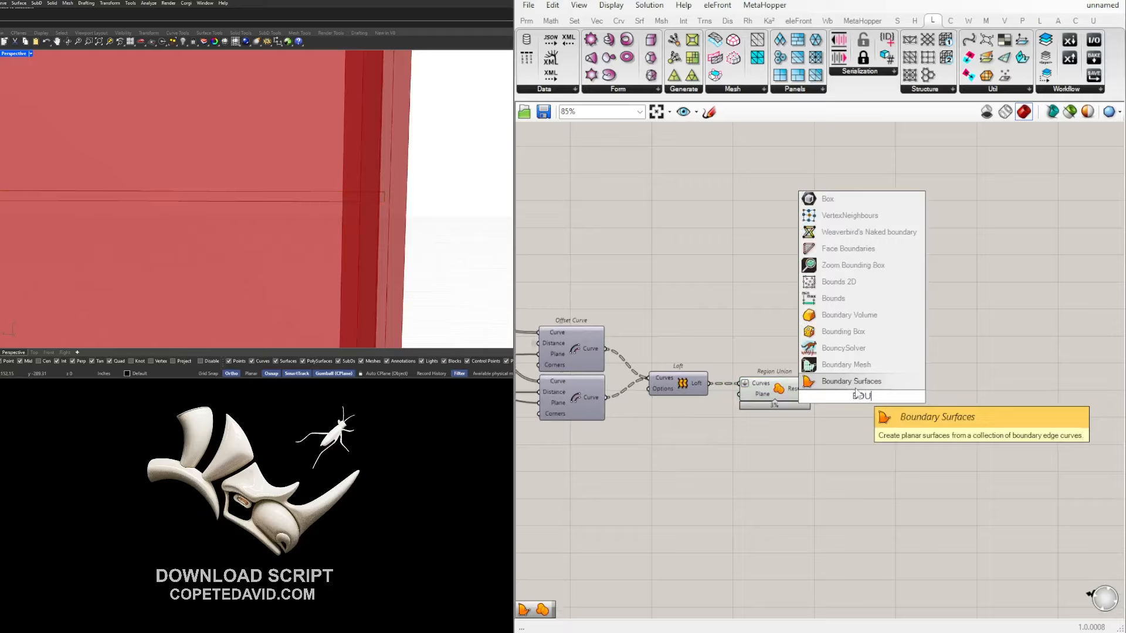
key("Return")
scroll(817, 385, "up", 2)
left_click_drag(817, 386, 850, 386)
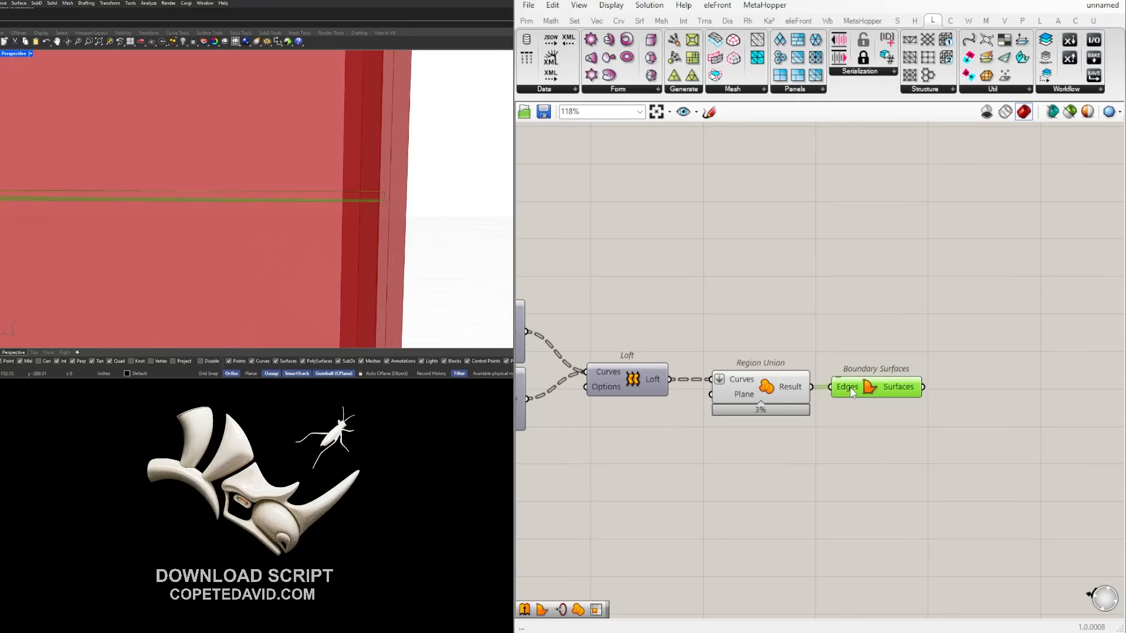
Examine where the divider boundary surfaces sit relative to the cabinet's back panel and sides.
right_click_drag(375, 196, 345, 193)
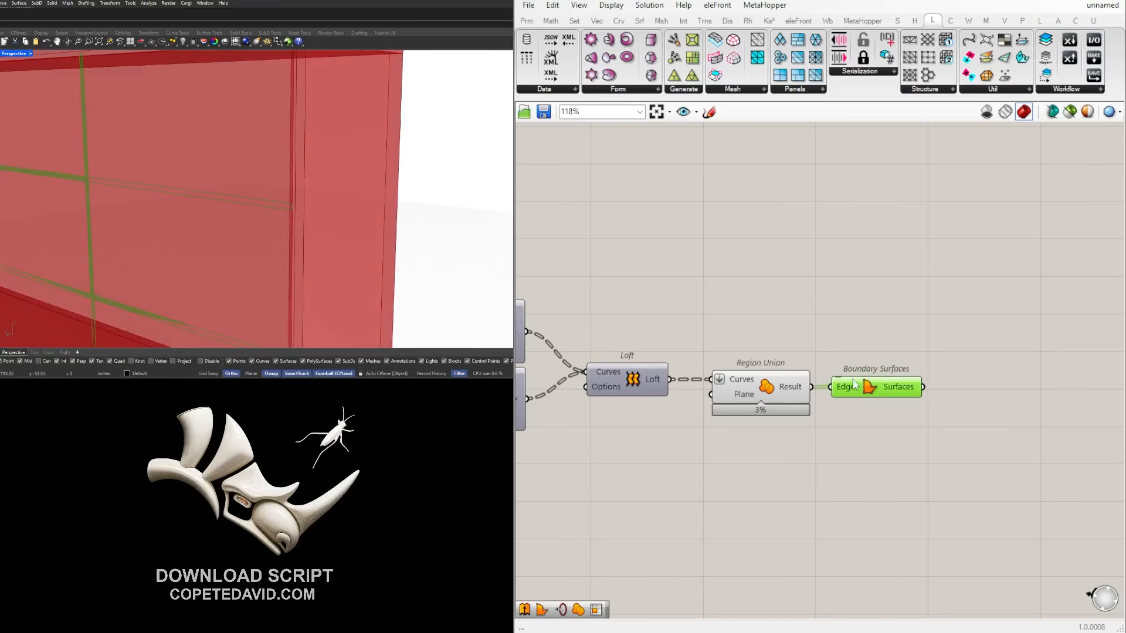
scroll(852, 381, "down", 1)
scroll(1090, 401, "down", 1)
scroll(262, 230, "down", 4)
right_click_drag(312, 232, 171, 189)
scroll(239, 231, "up", 5)
scroll(185, 192, "up", 2)
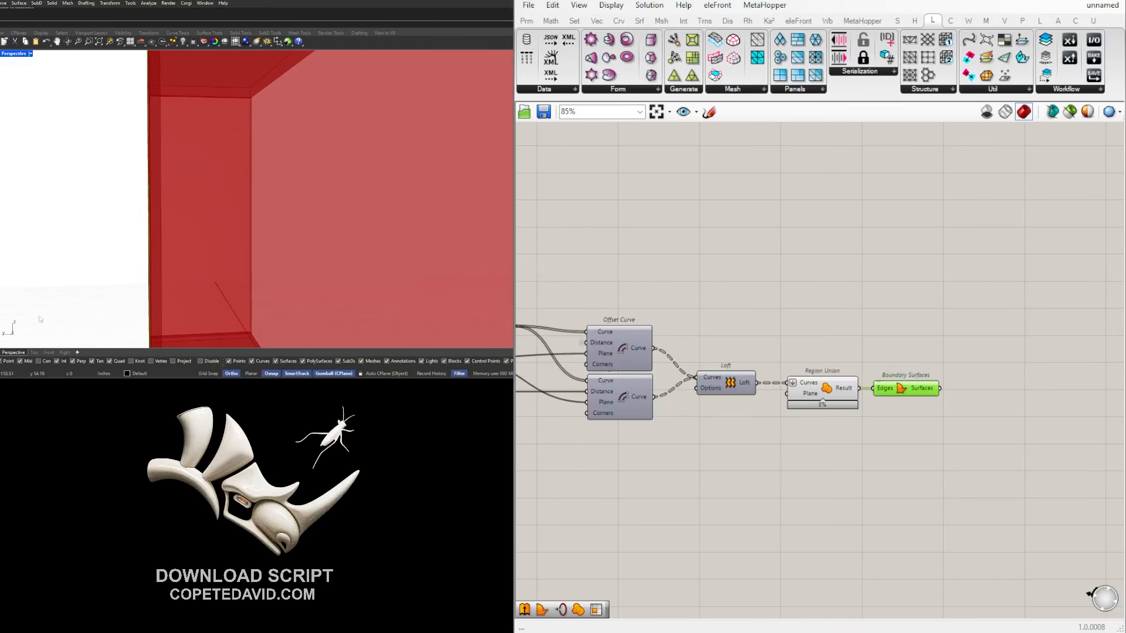
right_click_drag(149, 269, 200, 216)
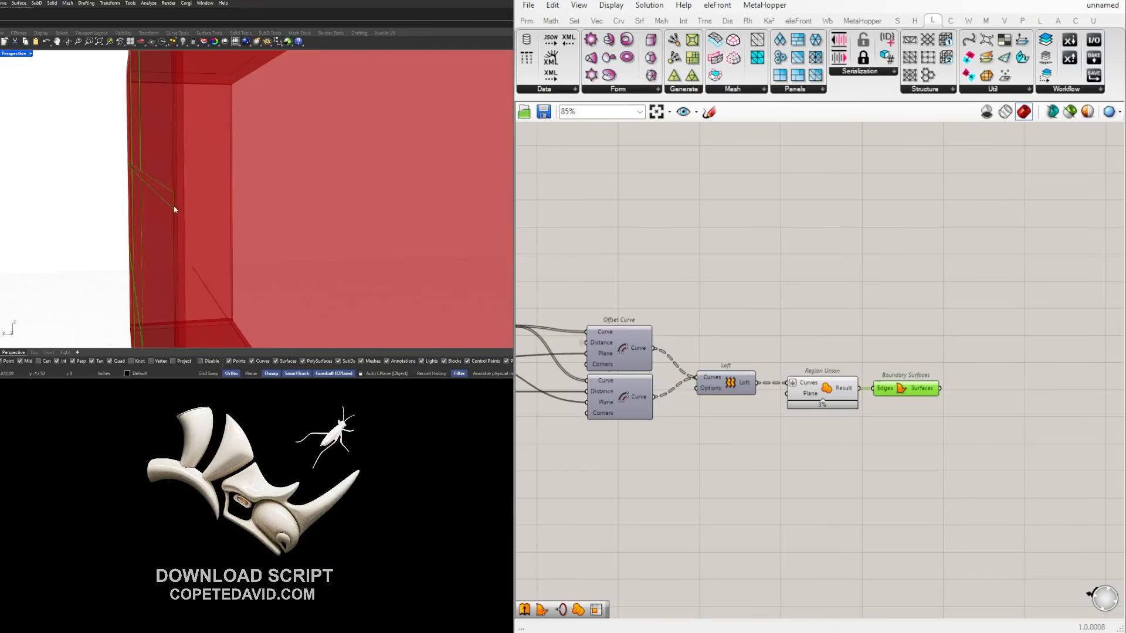
Inspect the BACK geometry parameter and the upstream components that build the back panel.
right_click_drag(698, 375, 856, 388)
scroll(856, 389, "down", 4)
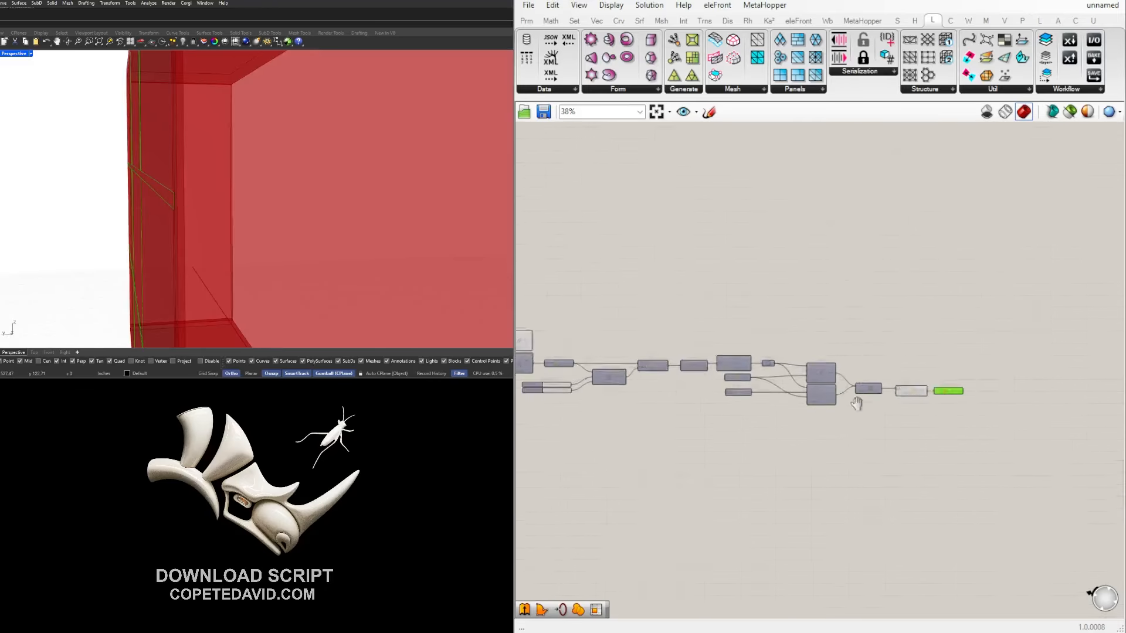
right_click_drag(522, 354, 833, 376)
scroll(740, 323, "up", 4)
right_click_drag(776, 315, 830, 373)
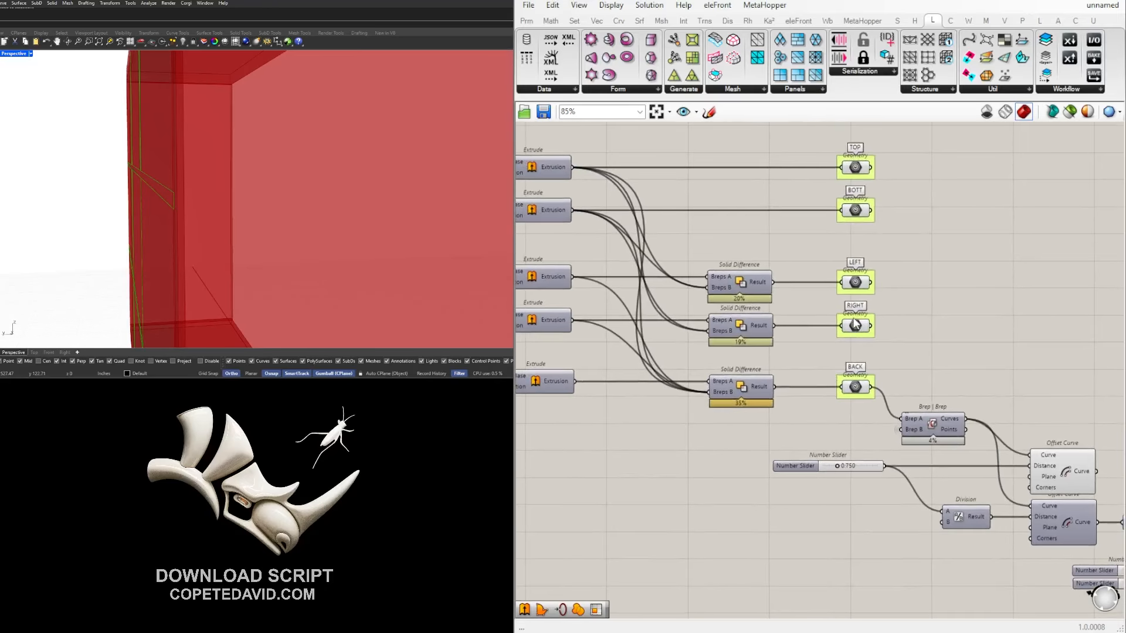
left_click(852, 384)
right_click_drag(643, 394, 1016, 397)
scroll(776, 396, "up", 3)
right_click_drag(932, 382, 604, 376)
right_click_drag(870, 378, 714, 378)
left_click(700, 384)
Add a Move component and connect the Boundary Surfaces output to its Geometry input.
scroll(803, 427, "down", 5)
scroll(918, 476, "down", 3)
right_click_drag(1007, 476, 667, 443)
scroll(668, 443, "up", 2)
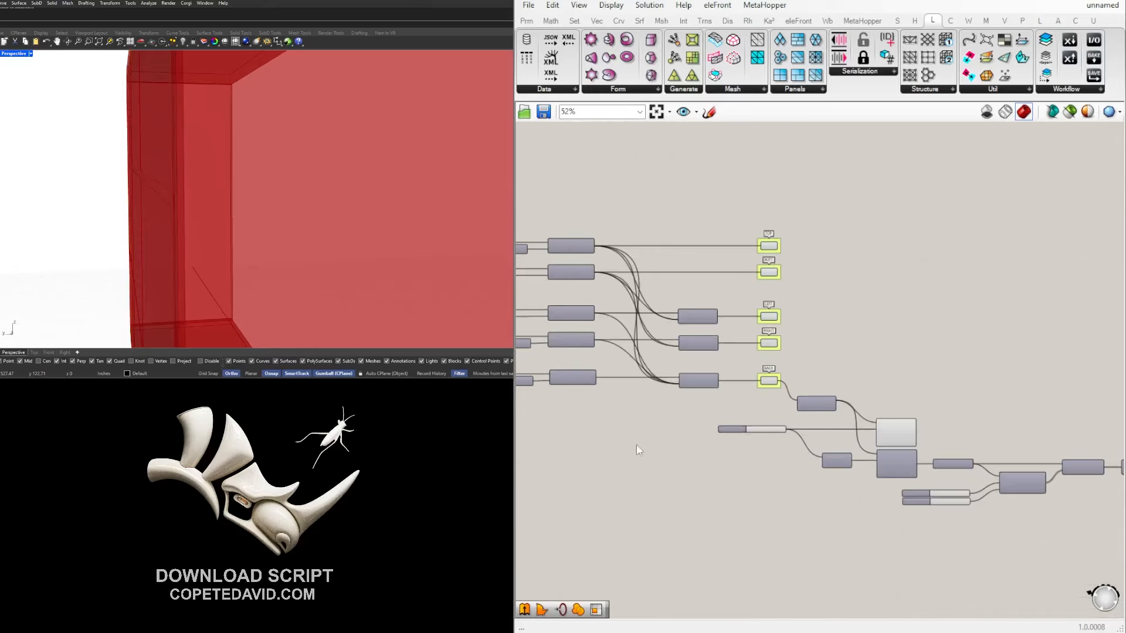
right_click_drag(922, 441, 616, 408)
right_click_drag(906, 453, 742, 426)
scroll(788, 456, "up", 3)
double_click(796, 470)
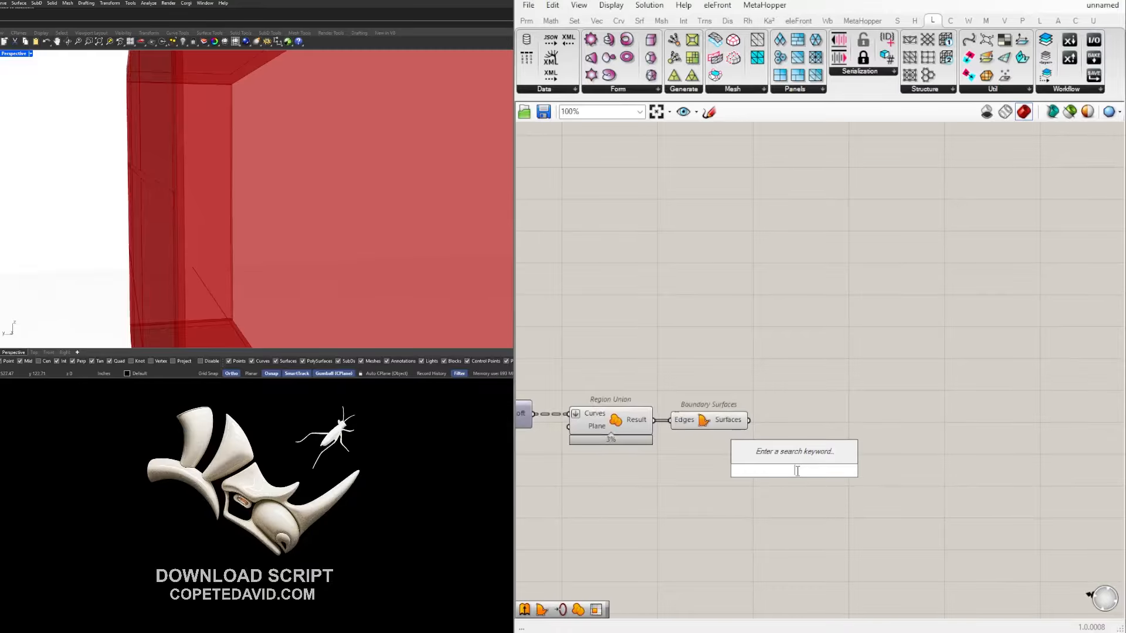
type("move")
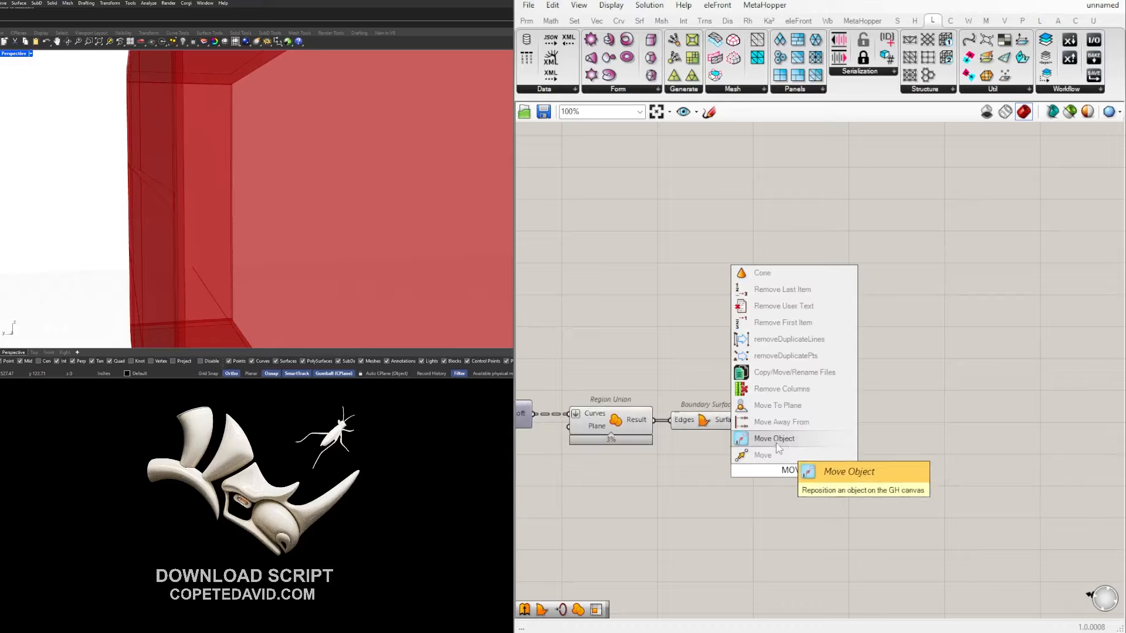
left_click(777, 447)
left_click_drag(773, 474, 793, 447)
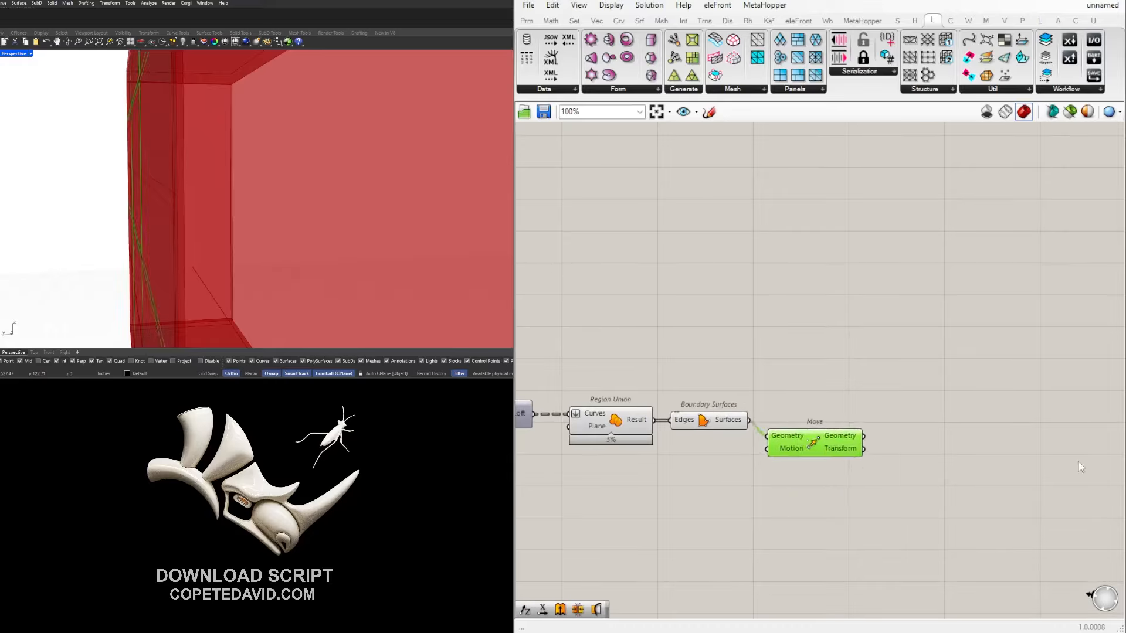
Add Unit Y and Negative components below the Move component and connect the unit vector to the Negative's Value input.
right_click_drag(77, 309, 28, 330)
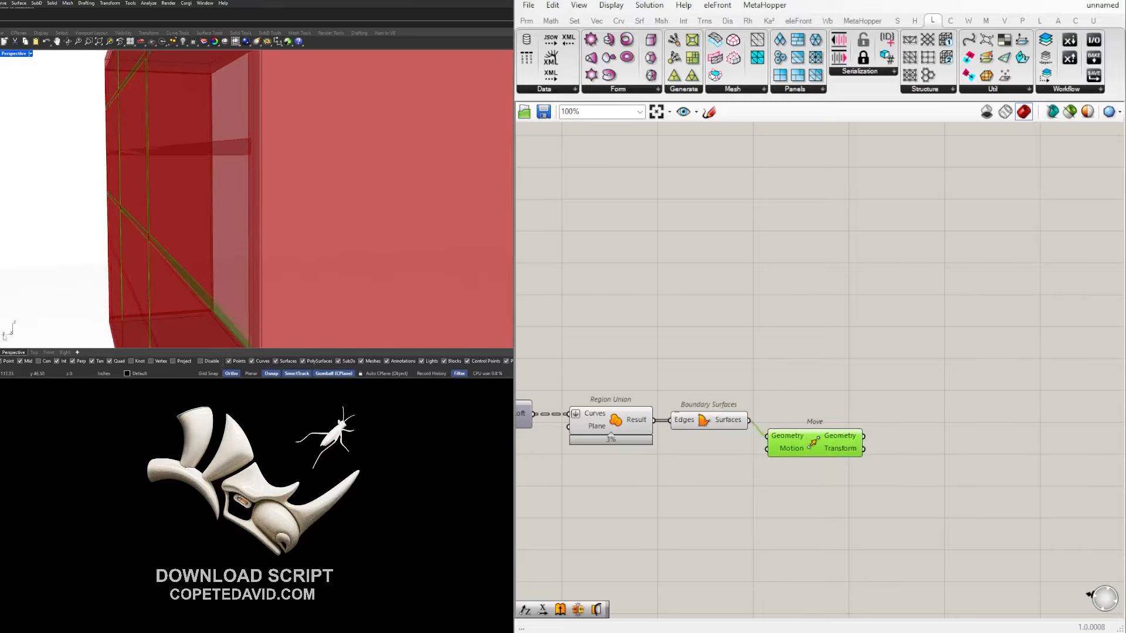
double_click(856, 522)
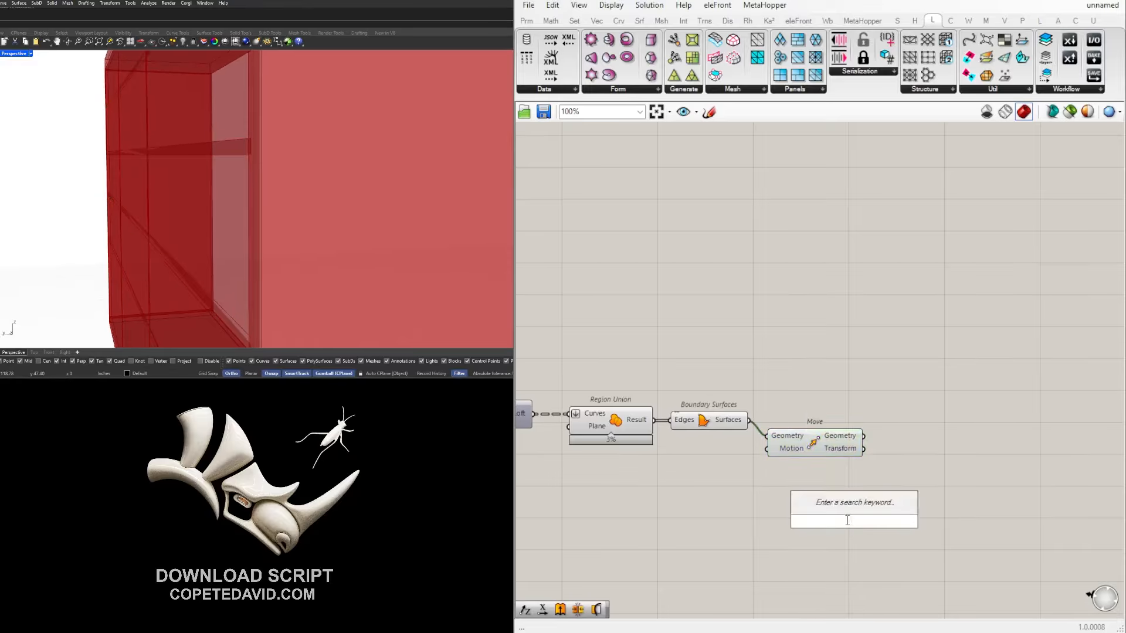
type("neg")
key("Return")
double_click(790, 531)
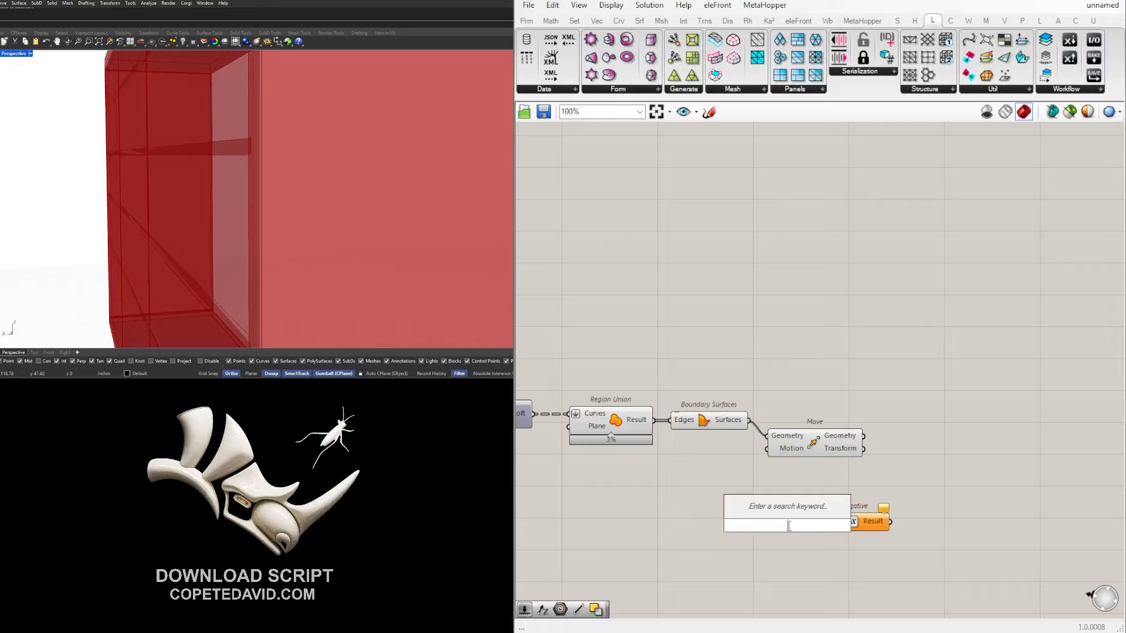
type("unit y")
key("Return")
mouse_move(772, 524)
left_mouse_down()
mouse_move(839, 526)
mouse_move(794, 524)
left_mouse_up()
left_click_drag(777, 521, 623, 471)
Connect the Negative result that drives the back panel's extrusion direction to the Motion input of the Move component.
left_click(604, 492)
scroll(604, 491, "down", 4)
right_click_drag(604, 491, 632, 499)
scroll(734, 477, "up", 5)
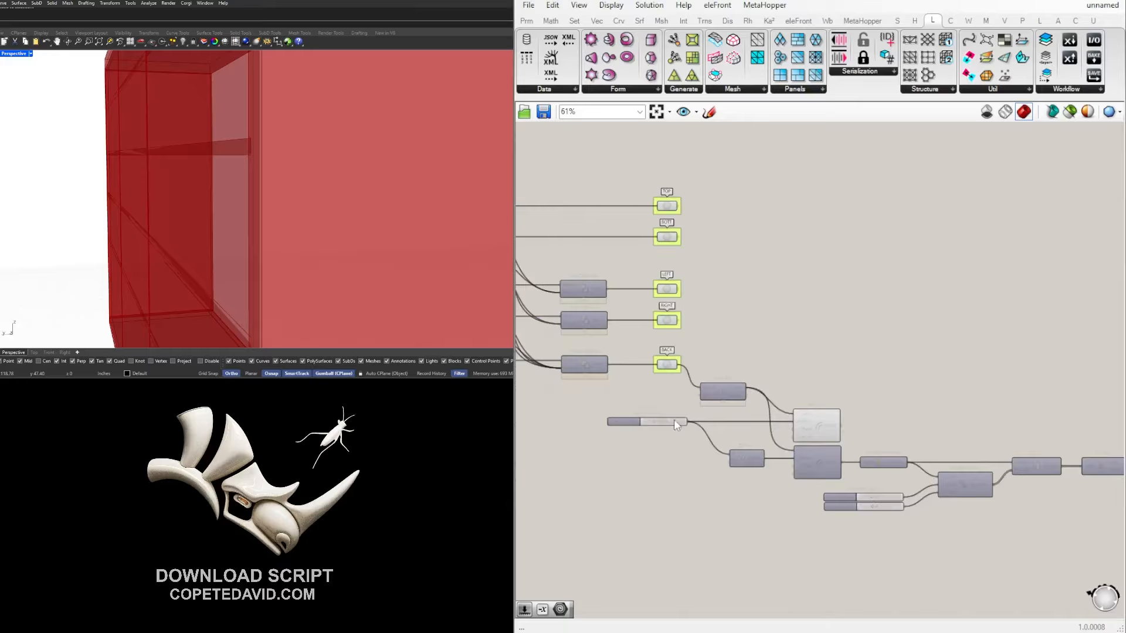
right_click_drag(652, 458, 956, 472)
right_click_drag(536, 389, 628, 395)
scroll(628, 395, "up", 3)
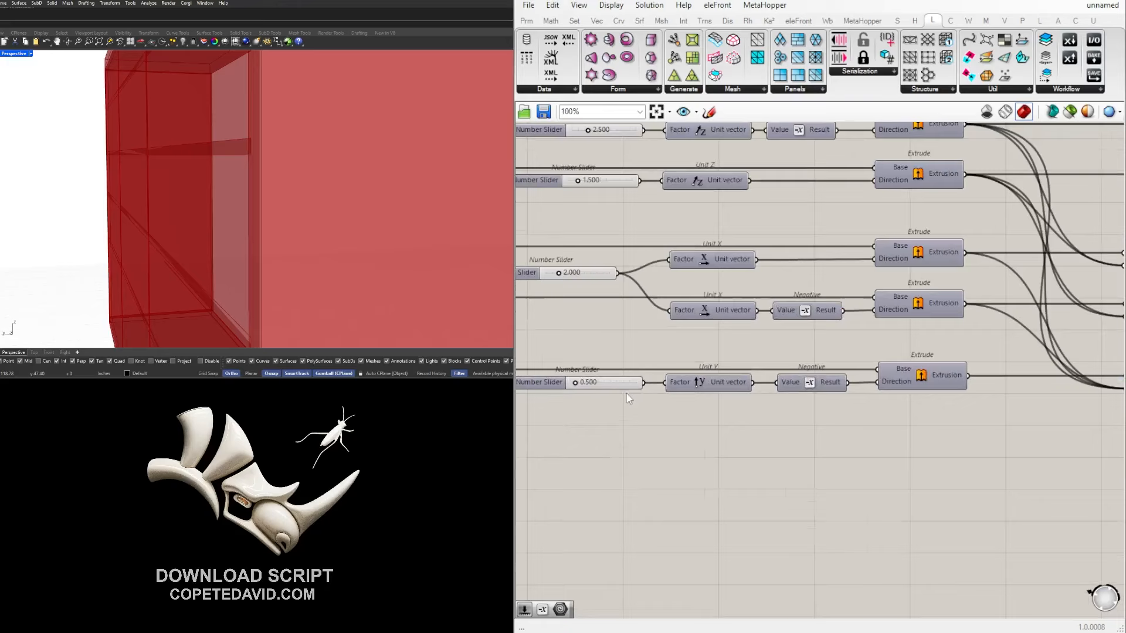
scroll(632, 382, "down", 8)
scroll(628, 428, "up", 10)
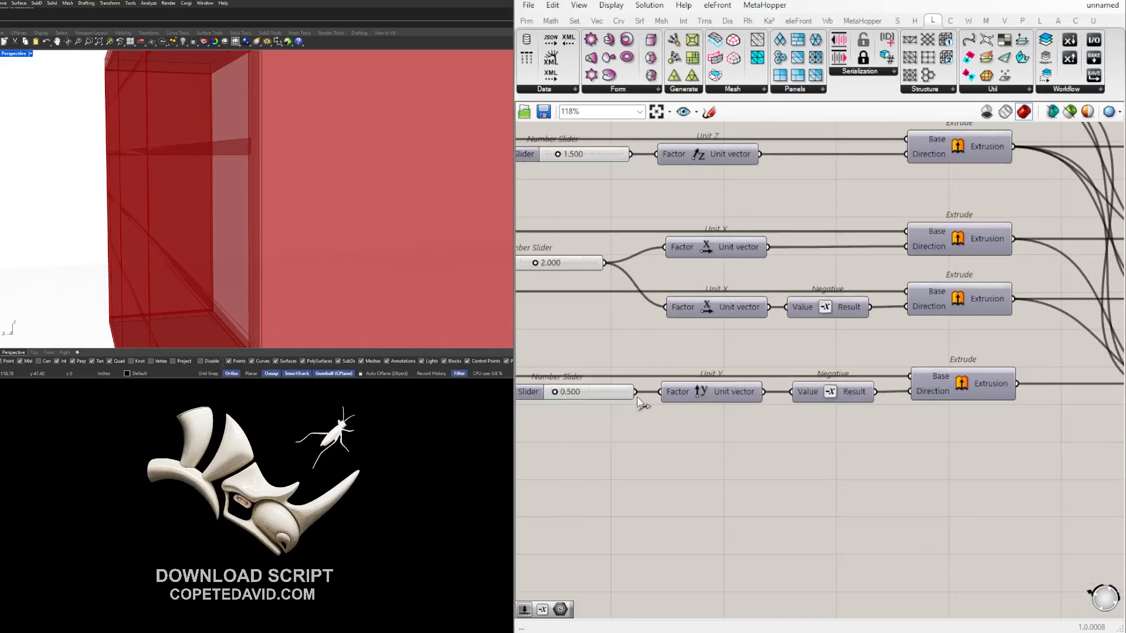
left_click(846, 396)
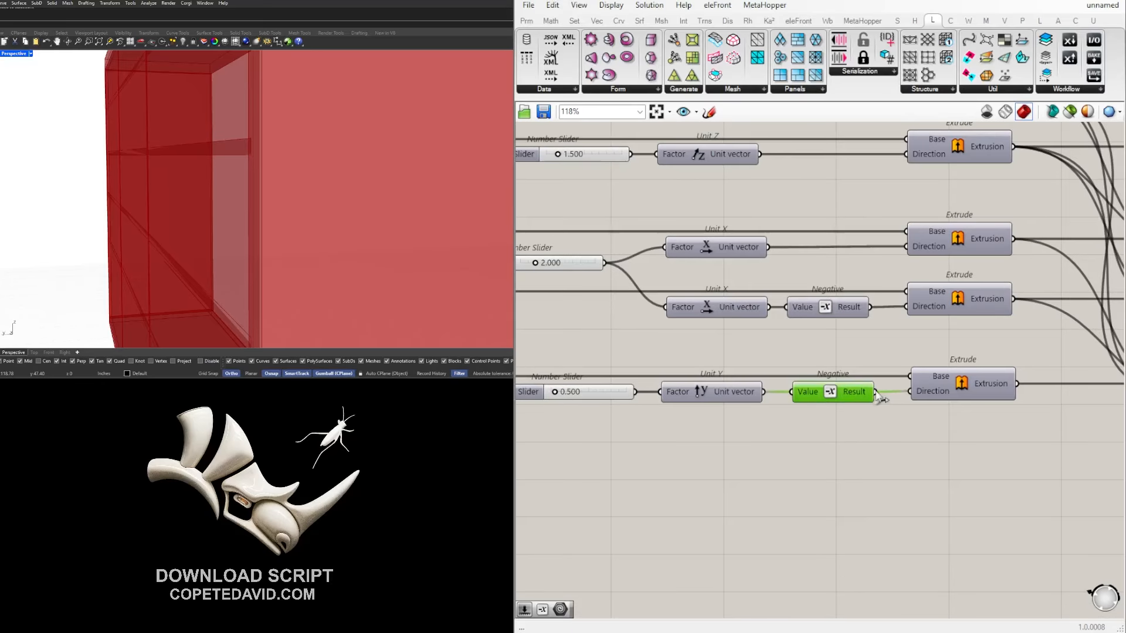
scroll(833, 408, "down", 6)
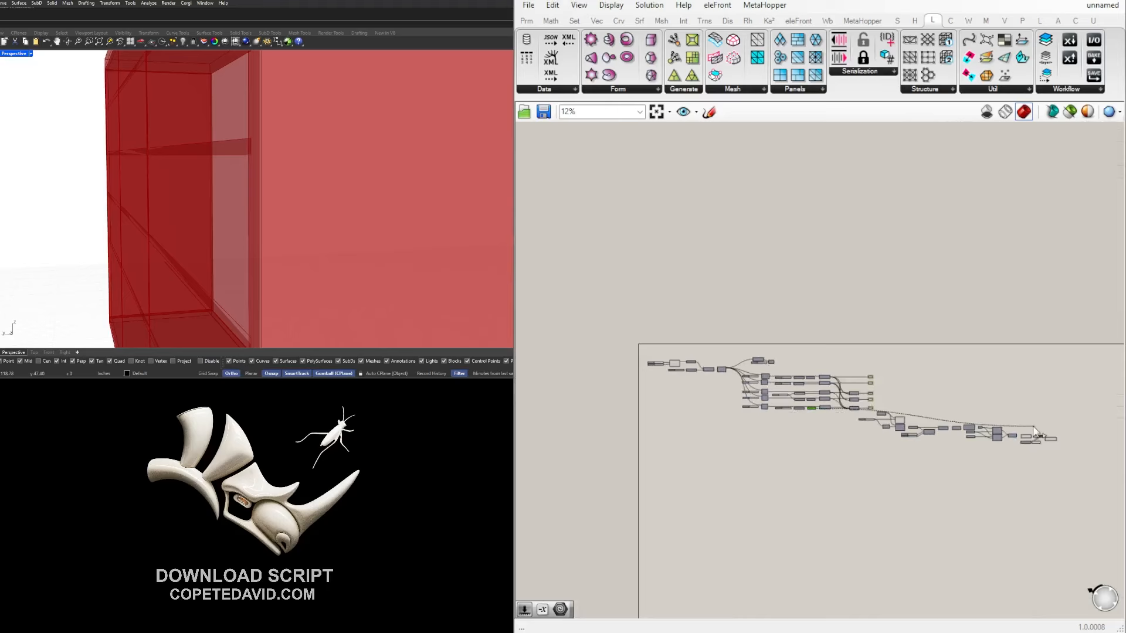
scroll(860, 462, "up", 4)
scroll(856, 456, "down", 2)
scroll(1022, 461, "up", 6)
left_click_drag(856, 456, 993, 473)
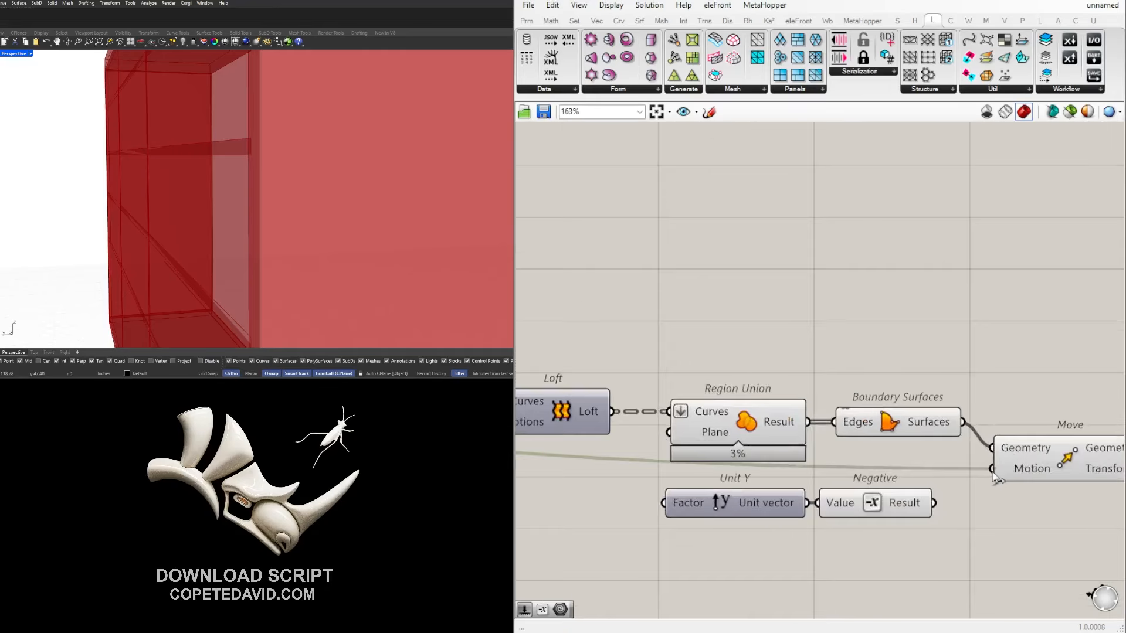
Delete the unused Unit Y and Negative components beside the Move component.
left_click_drag(913, 534, 789, 499)
right_click_drag(789, 498, 614, 446)
key("Delete")
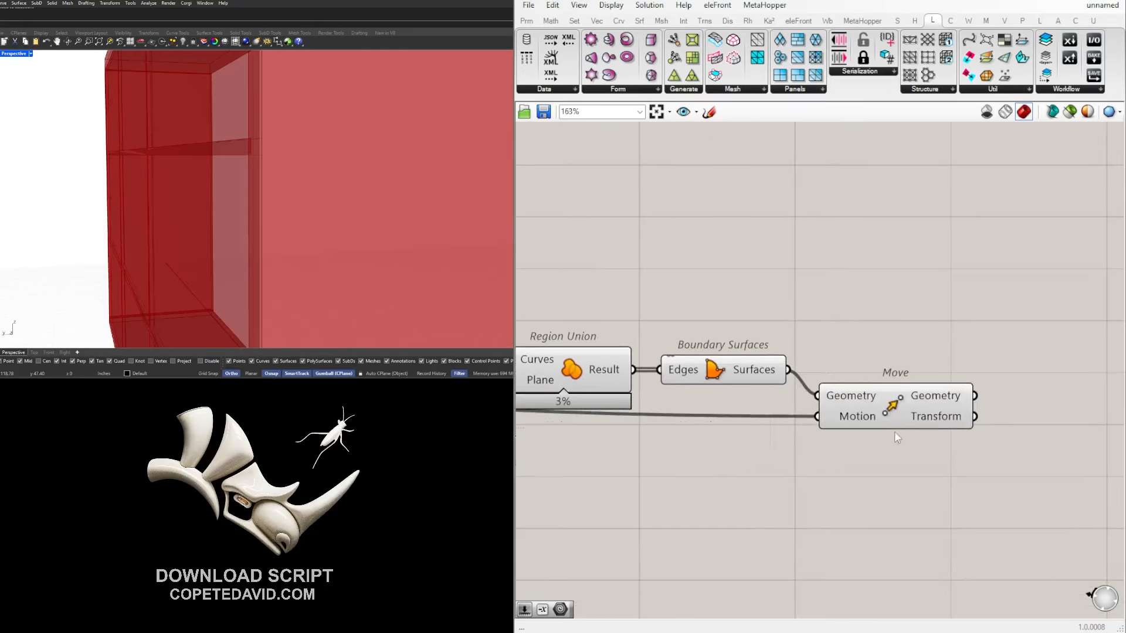
Hide the wire feeding the Move component's Motion input and shift the component slightly on the canvas.
left_click(889, 399)
right_click(816, 420)
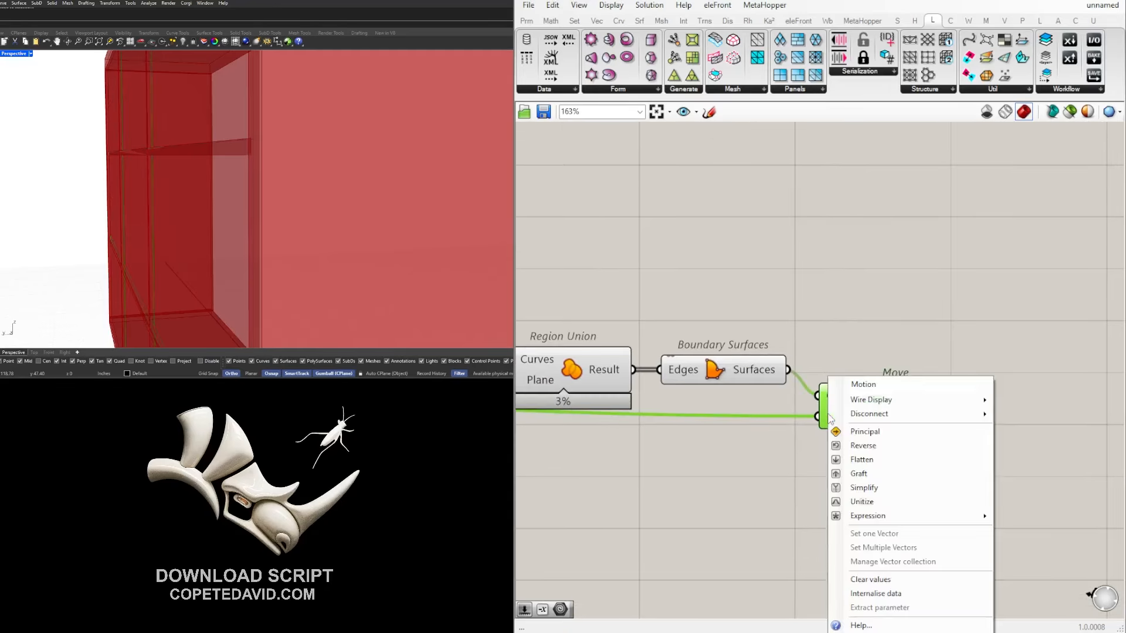
mouse_move(891, 399)
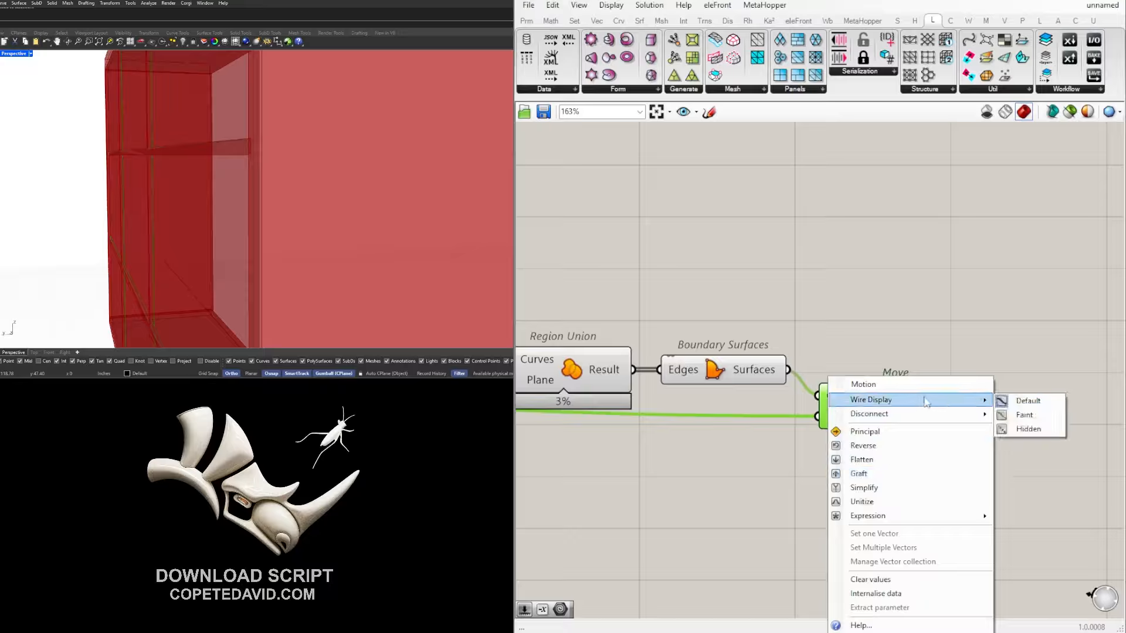
left_click(1035, 428)
left_click_drag(877, 414, 877, 418)
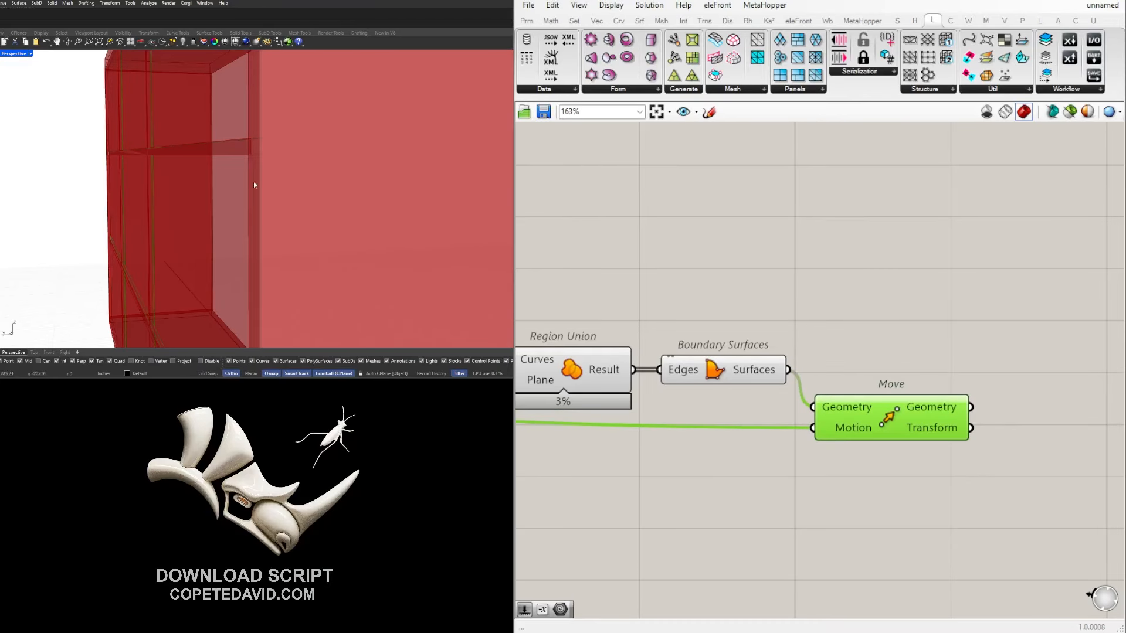
Add an Extrude component after the Move component and feed the moved geometry into its Base input.
mouse_move(253, 183)
right_mouse_down()
mouse_move(312, 196)
mouse_move(245, 180)
right_mouse_up()
scroll(311, 196, "down", 5)
scroll(246, 181, "up", 5)
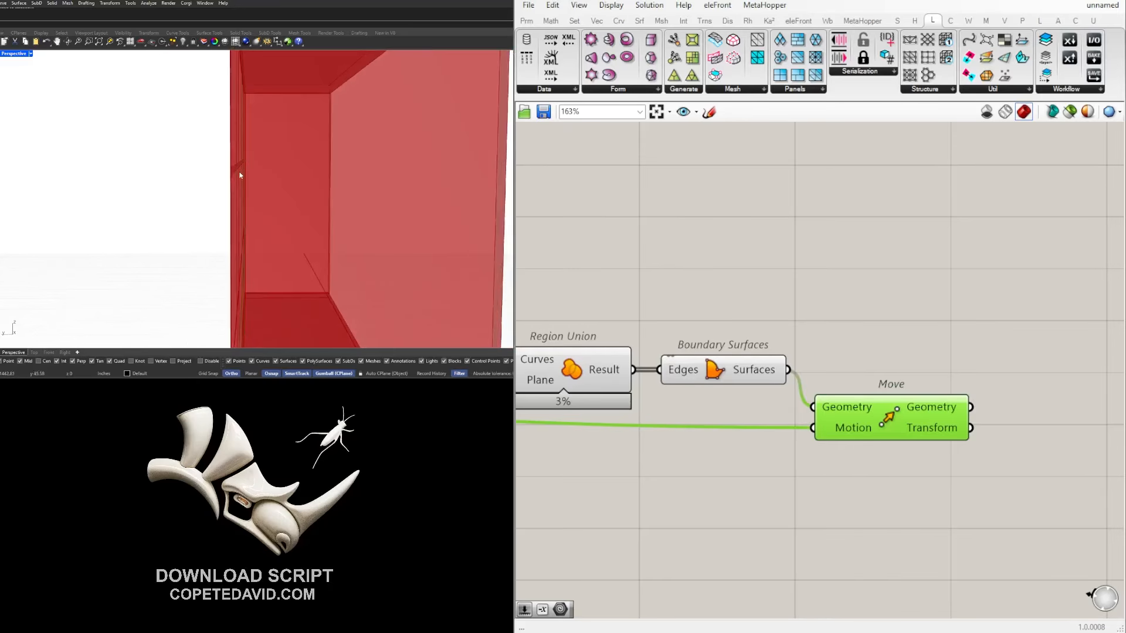
scroll(239, 174, "down", 2)
scroll(874, 320, "down", 3)
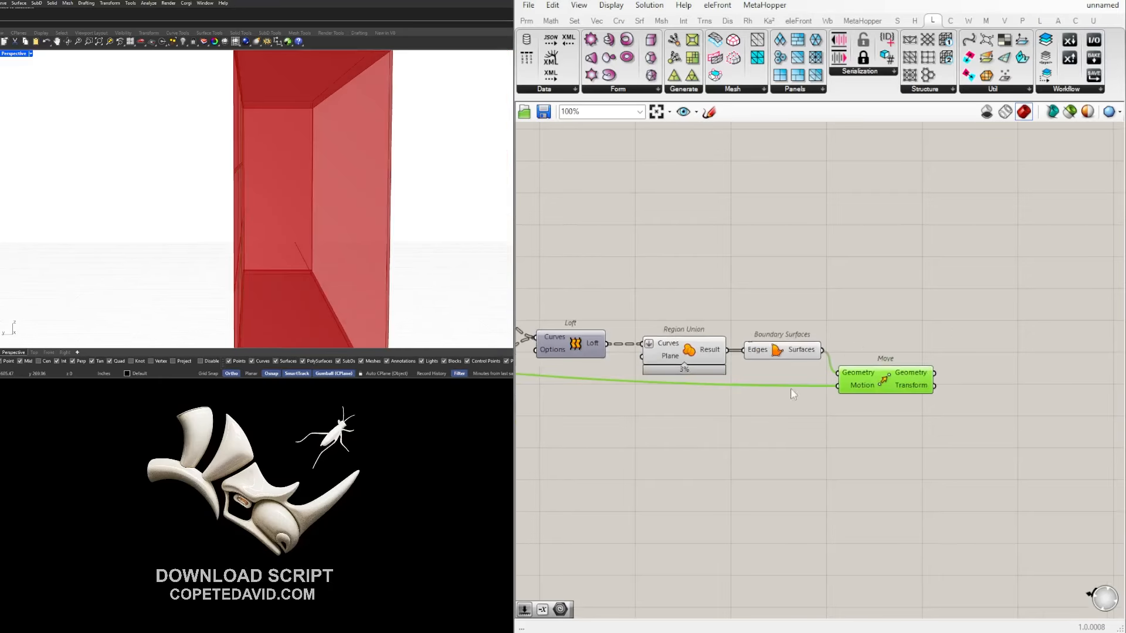
right_click_drag(727, 443, 864, 456)
right_click_drag(980, 435, 782, 444)
left_click_drag(834, 412, 840, 412)
double_click(916, 432)
type("extrude")
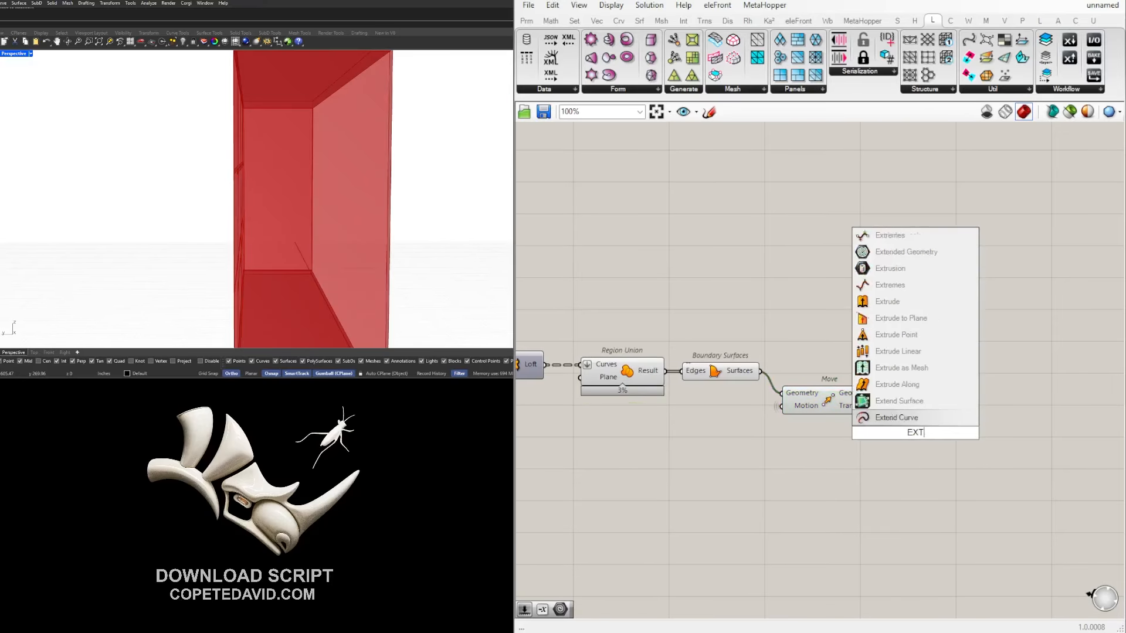
key("Return")
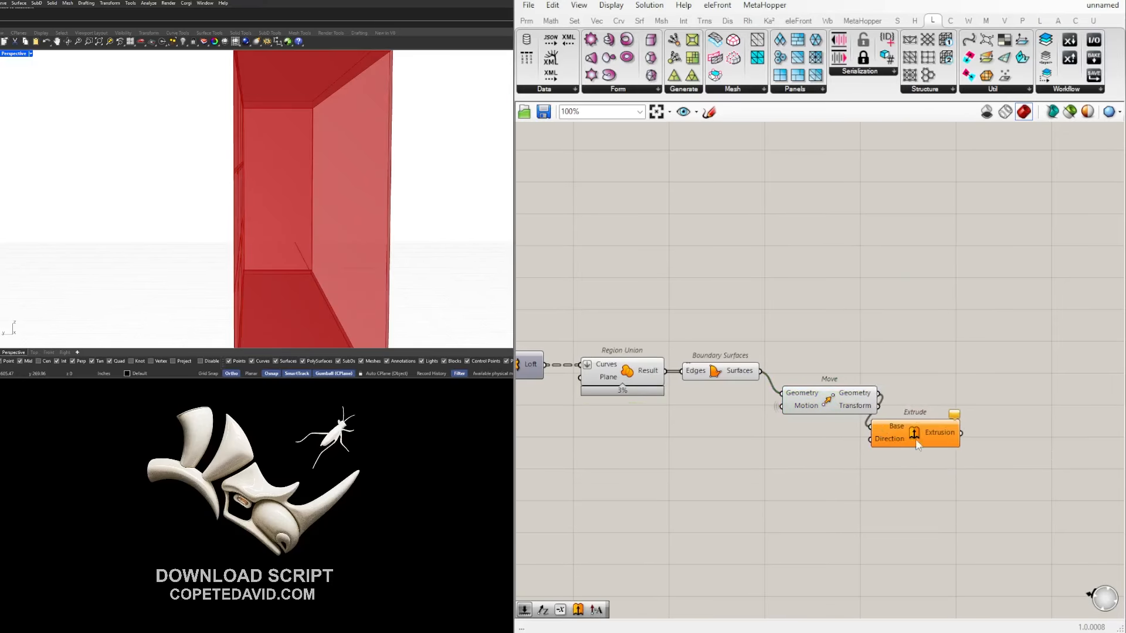
left_click_drag(918, 446, 973, 440)
Add a Negative component and a Unit Y component in front of the new Extrude component.
double_click(884, 432)
type("NE")
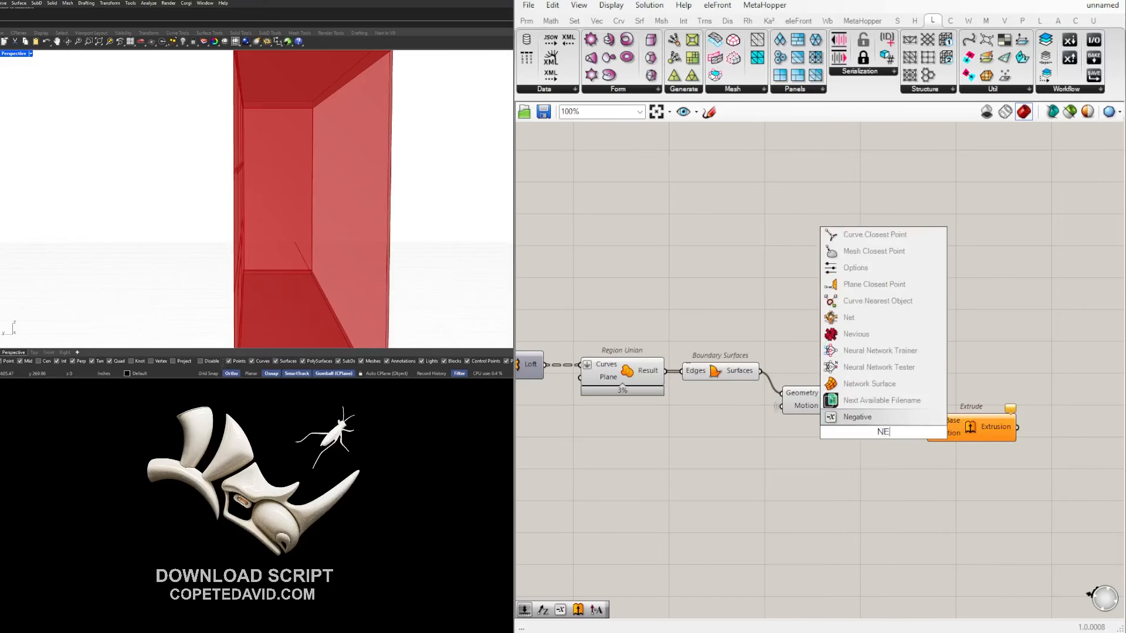
key("Return")
double_click(804, 428)
type("Y")
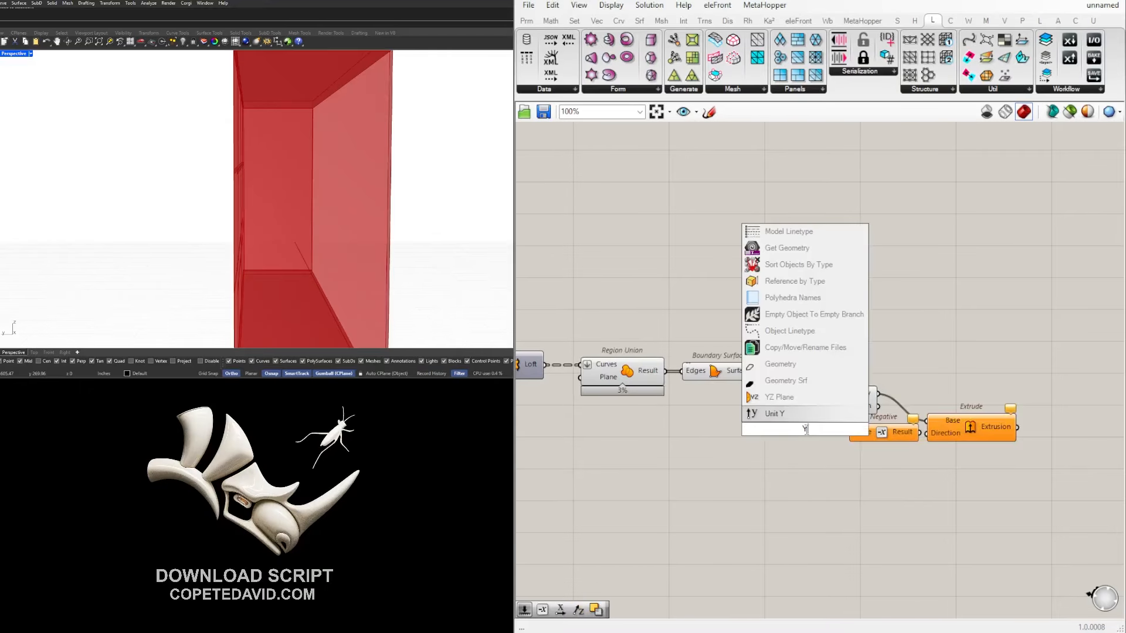
key("Return")
scroll(804, 431, "up", 2)
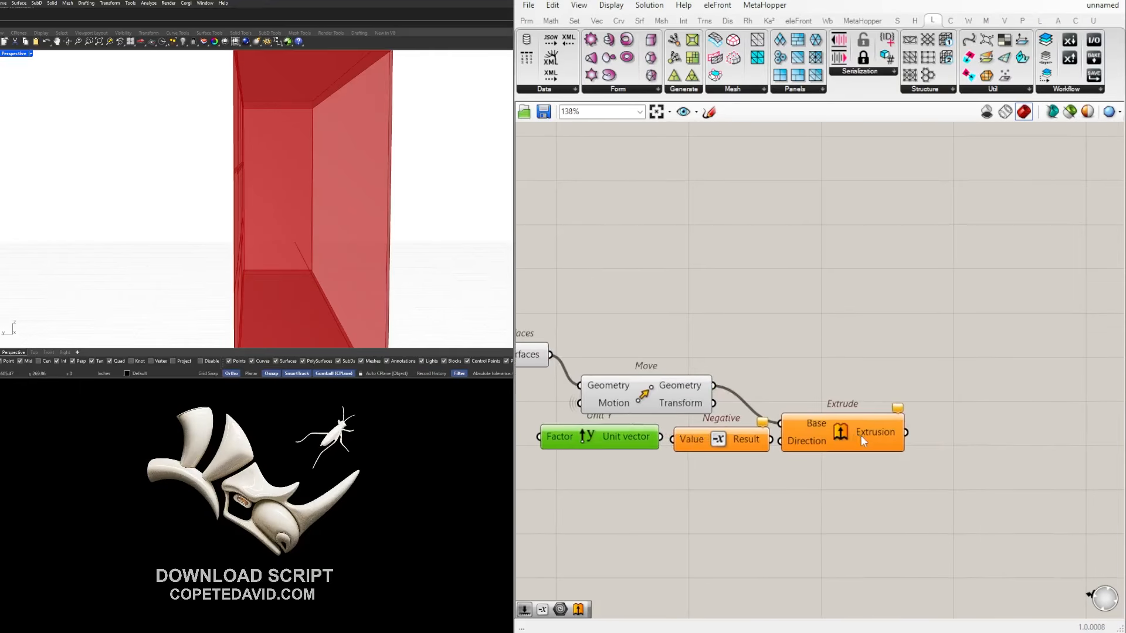
Connect the Unit Y vector to the Negative's Value and the Negative's Result to the Extrude's Direction, spacing the components apart.
left_click(850, 435)
scroll(676, 447, "up", 1)
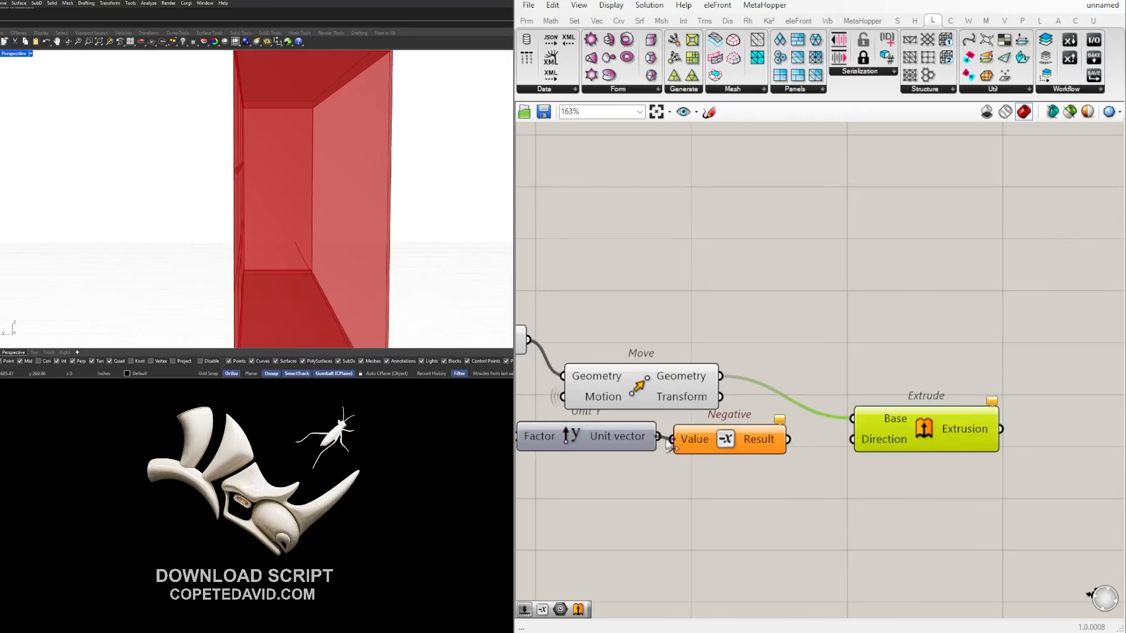
left_click_drag(697, 446, 705, 443)
left_click_drag(912, 432, 910, 437)
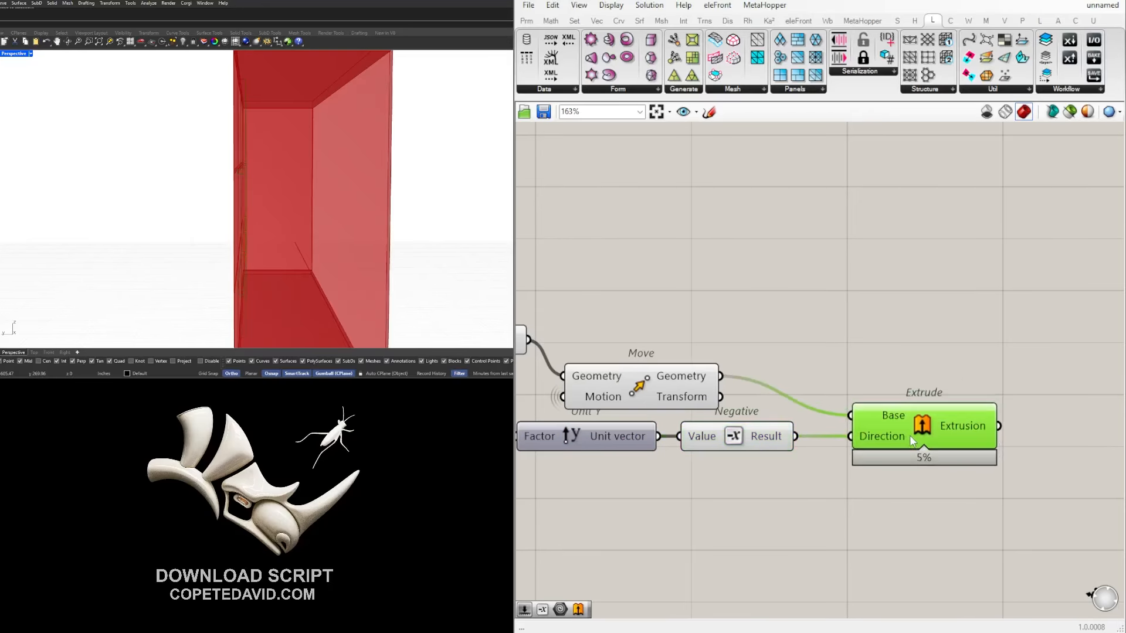
scroll(302, 186, "down", 4)
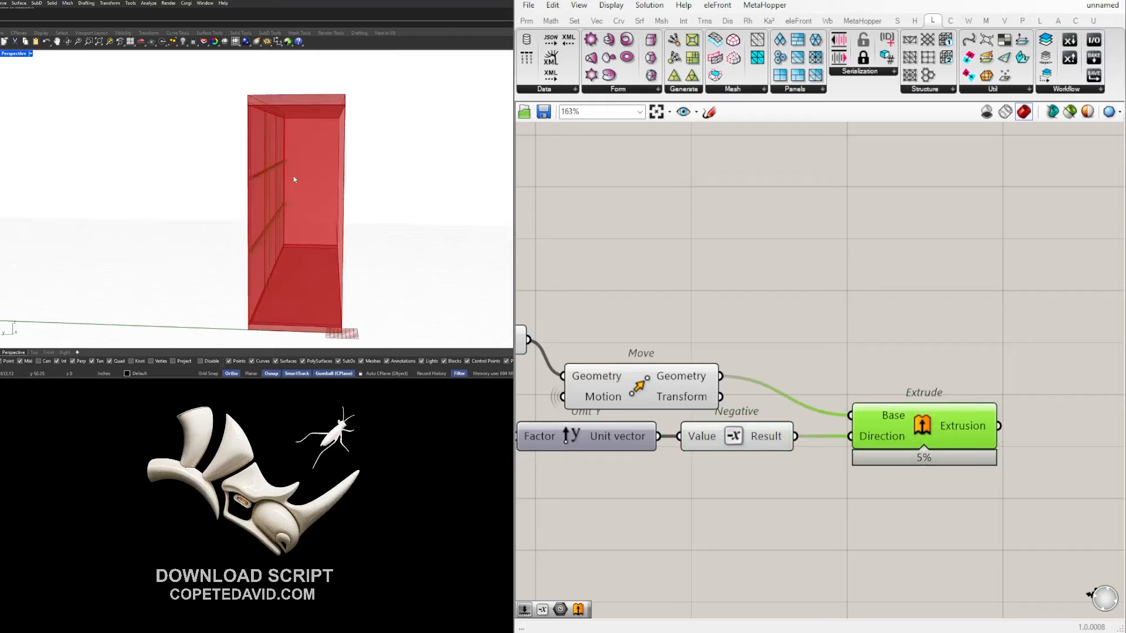
right_click_drag(294, 179, 276, 178)
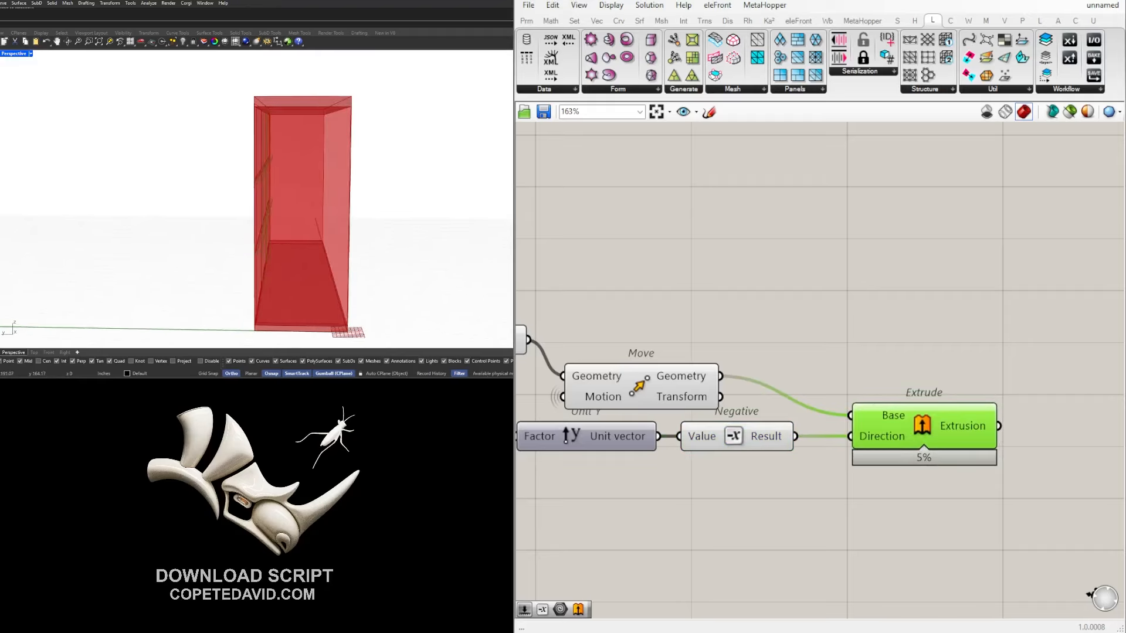
Create a 20.00 number slider, connect it to the divider extrusion's Unit Y Factor and align it with that component.
right_click_drag(563, 504, 740, 503)
double_click(571, 449)
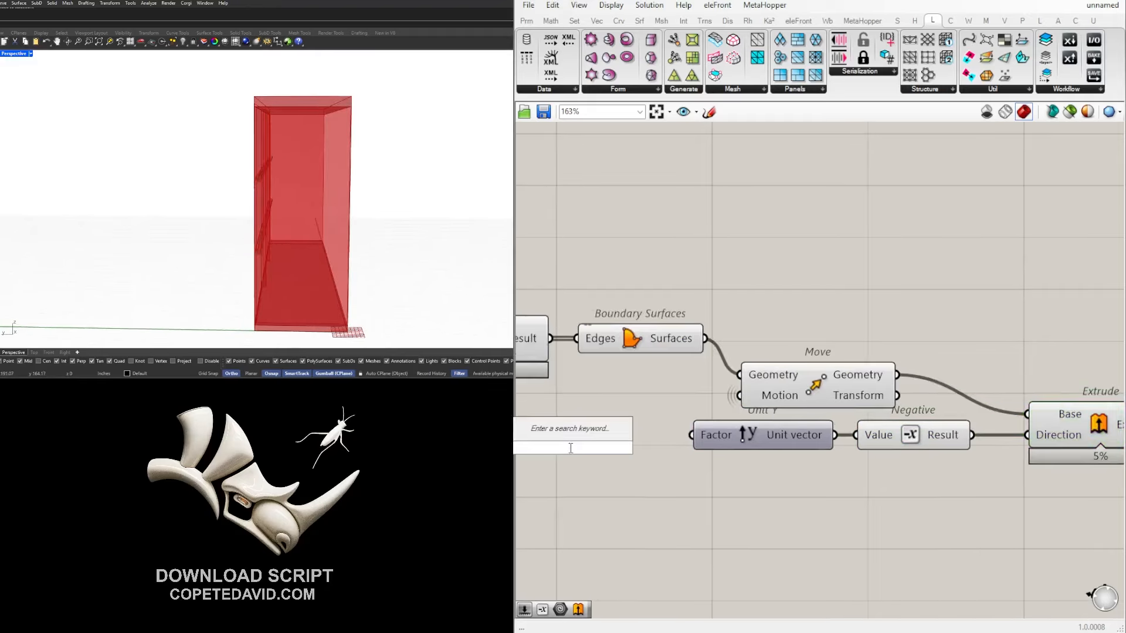
type("20.00")
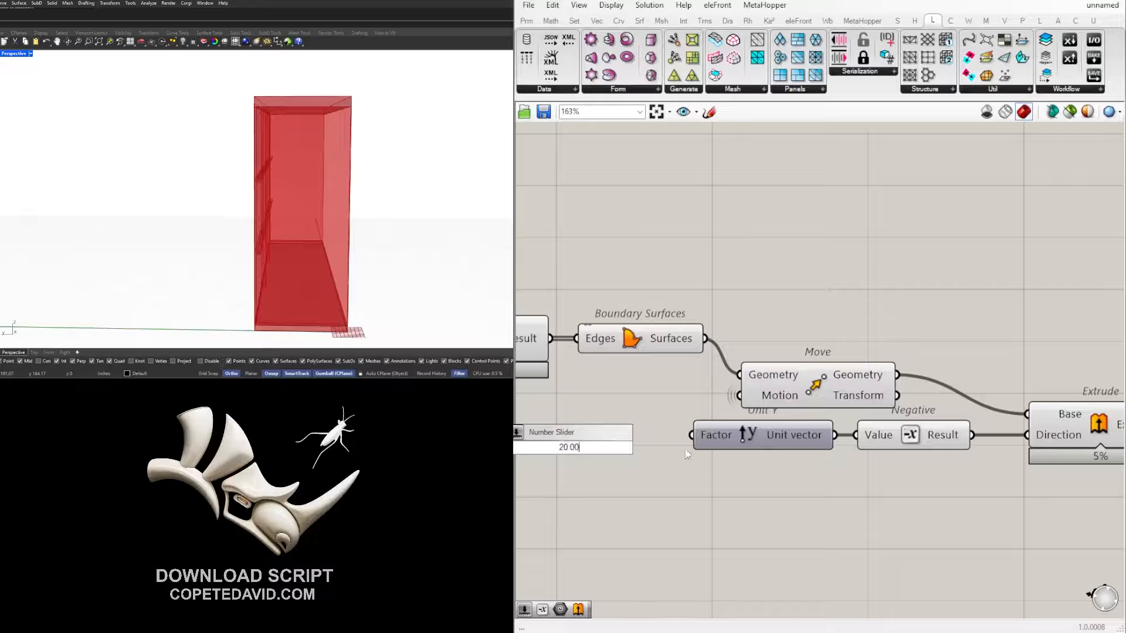
key("Return")
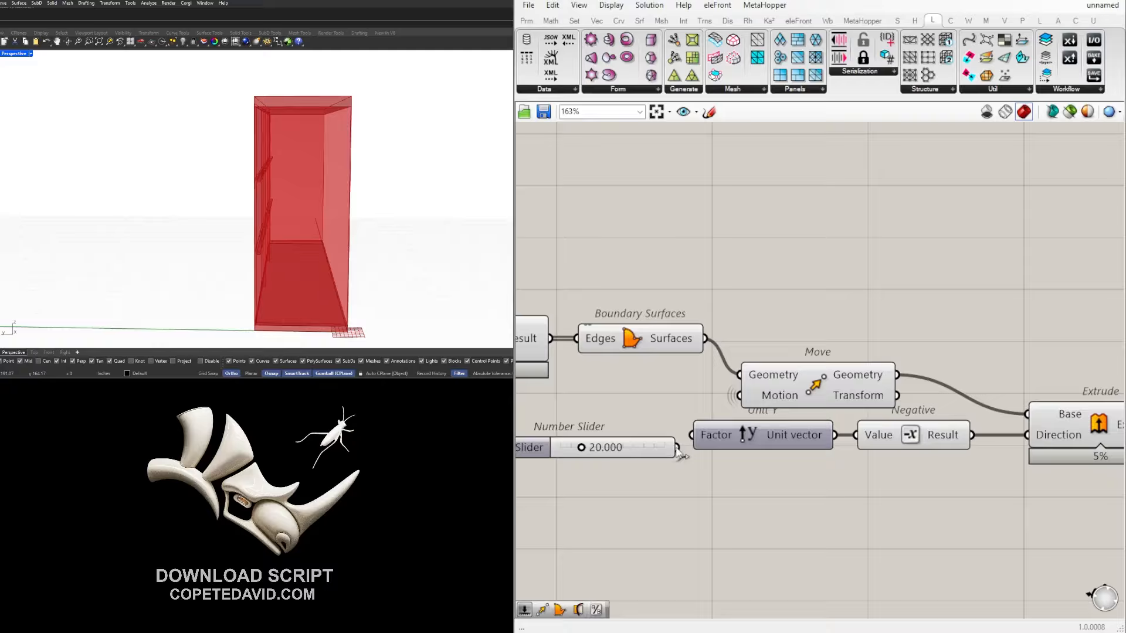
left_click_drag(679, 451, 692, 435)
left_click_drag(531, 447, 528, 435)
right_click_drag(264, 194, 54, 194)
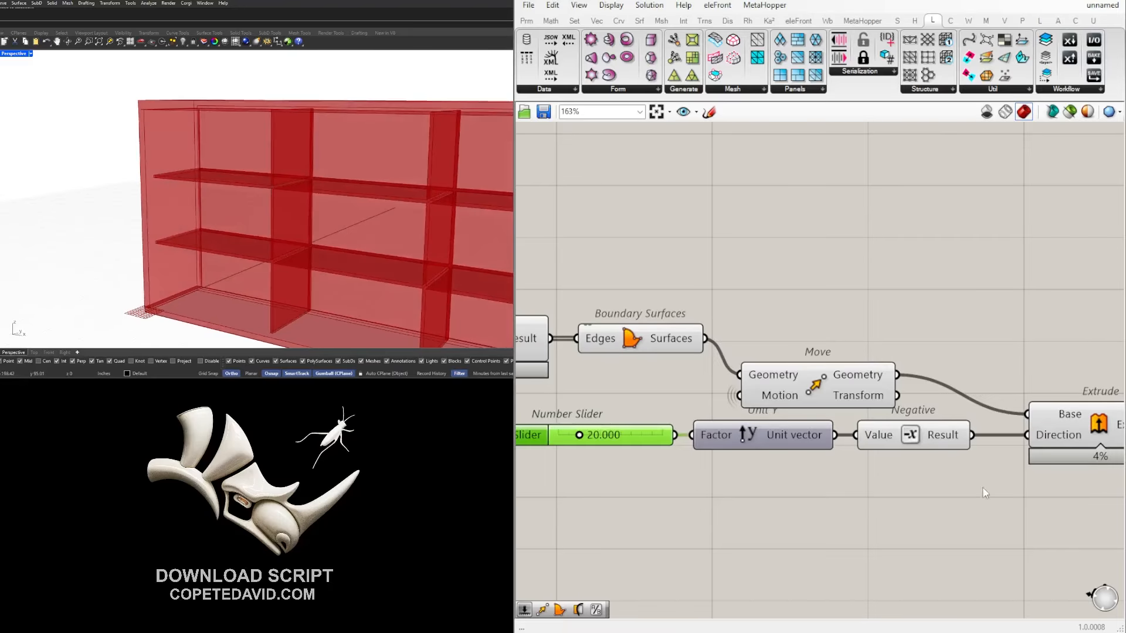
Adjust the number slider driving the divider extrusion depth to 21.508.
right_click_drag(983, 493, 804, 498)
left_click(937, 449)
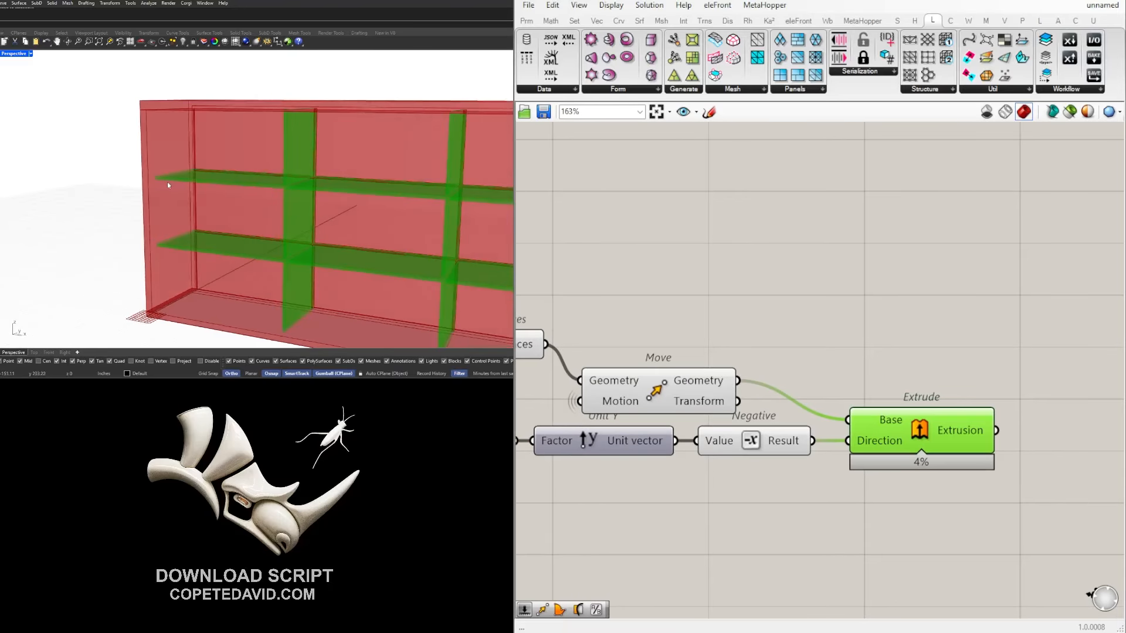
scroll(168, 185, "up", 5)
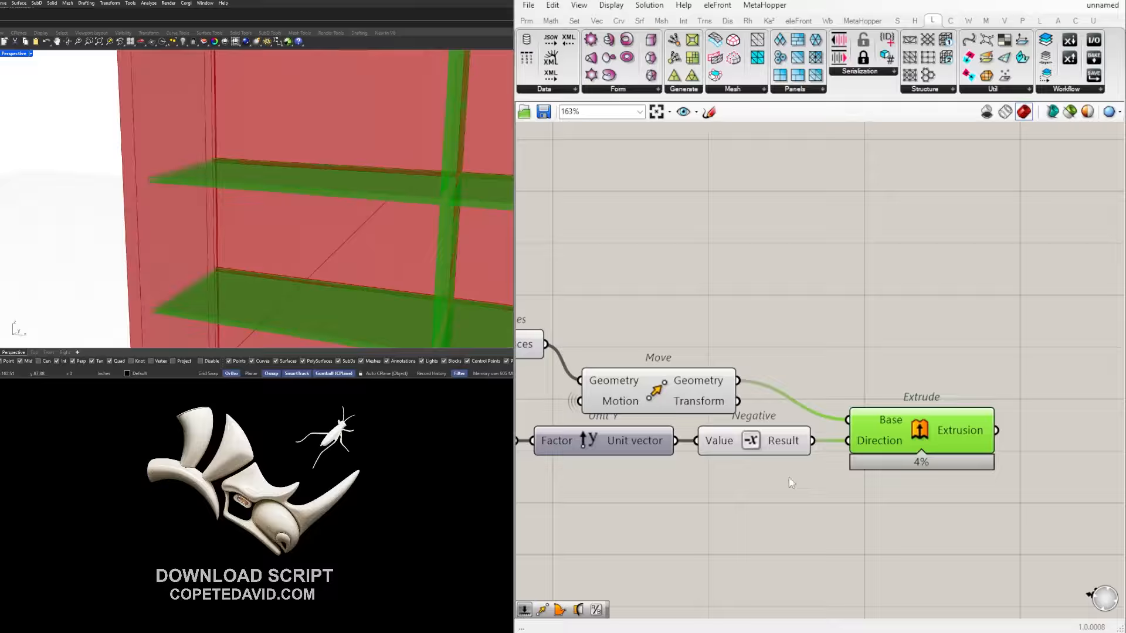
scroll(844, 476, "down", 5)
scroll(788, 460, "up", 8)
left_click_drag(813, 441, 812, 440)
double_click(834, 441)
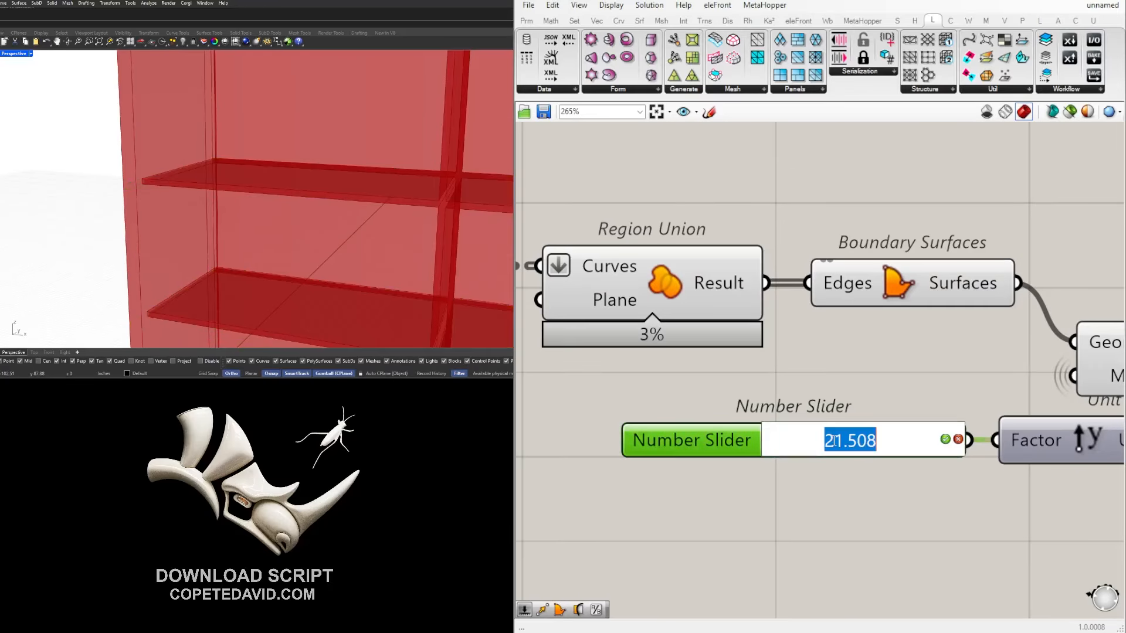
left_click(861, 416)
scroll(902, 384, "down", 5)
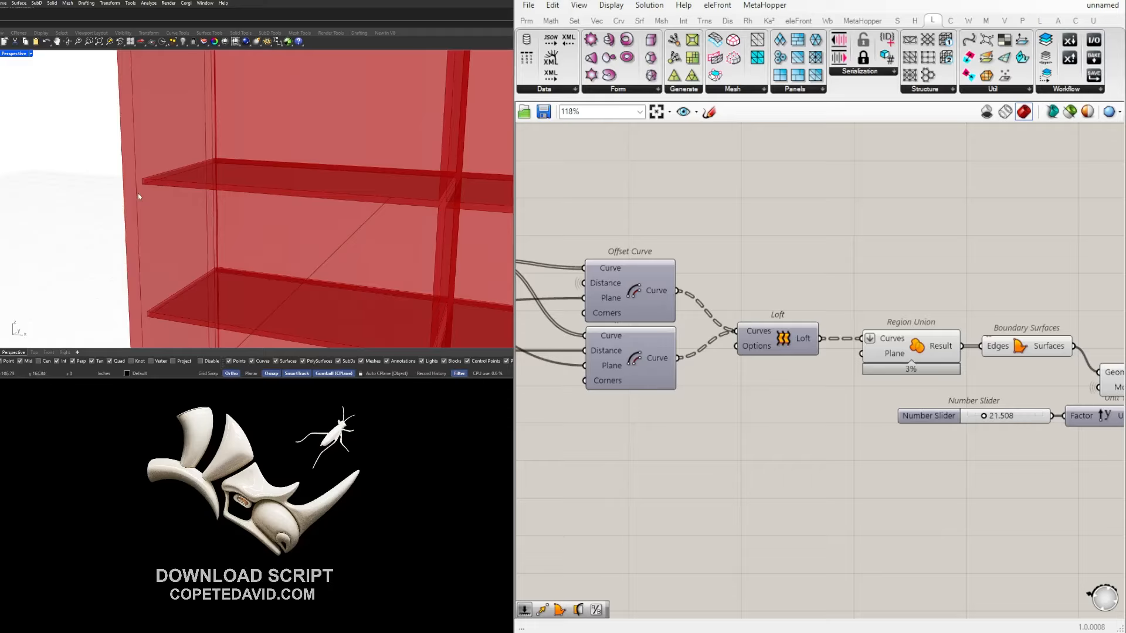
Reposition the divider depth slider lower on the canvas beneath Region Union, leaving space in front of the Unit Y component.
left_click_drag(930, 422, 887, 424)
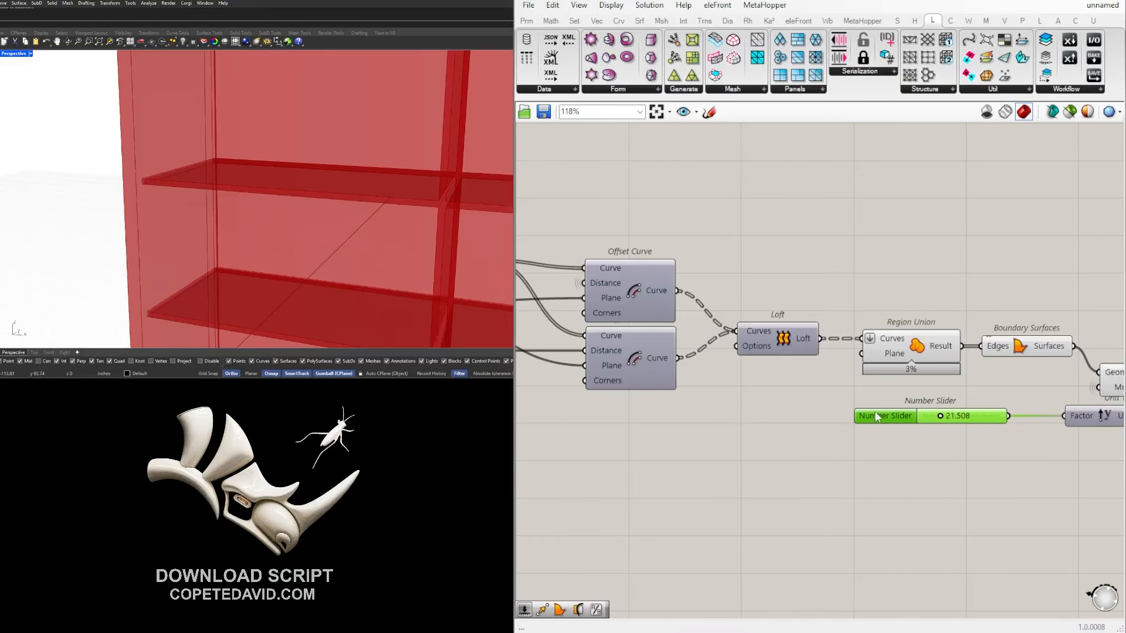
right_click_drag(973, 394, 801, 391)
left_click_drag(727, 411, 699, 468)
left_click(710, 413)
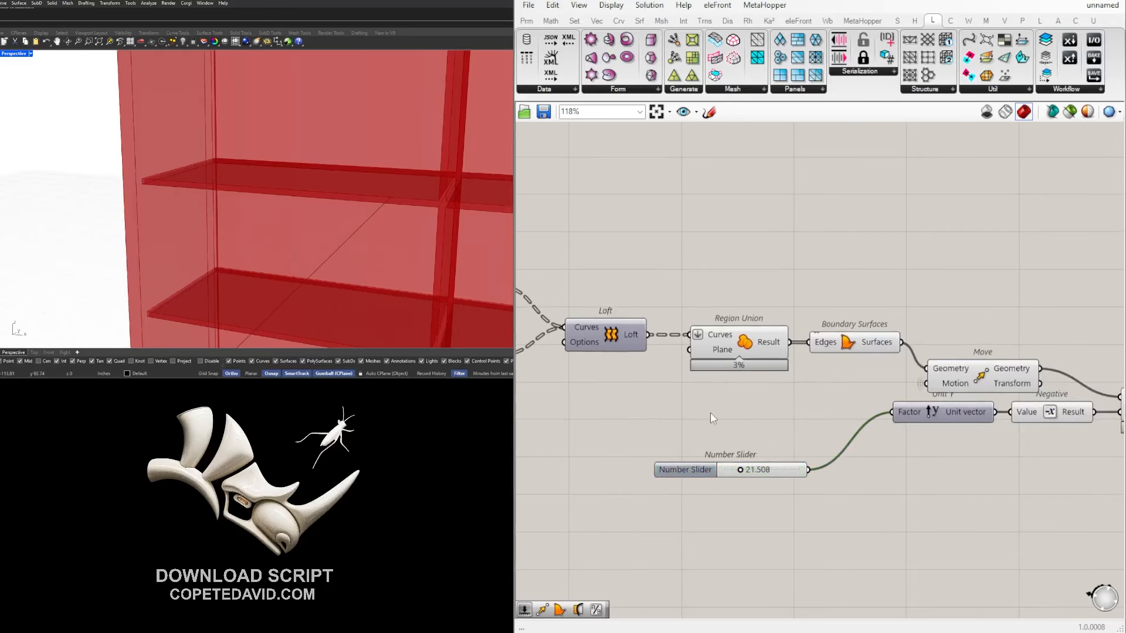
Trace the script back through the panel thickness sliders to the base Rectangle and examine its Y Size depth slider.
scroll(710, 414, "down", 7)
right_click_drag(915, 343, 794, 405)
scroll(1020, 380, "up", 2)
scroll(762, 375, "down", 2)
scroll(1052, 239, "up", 3)
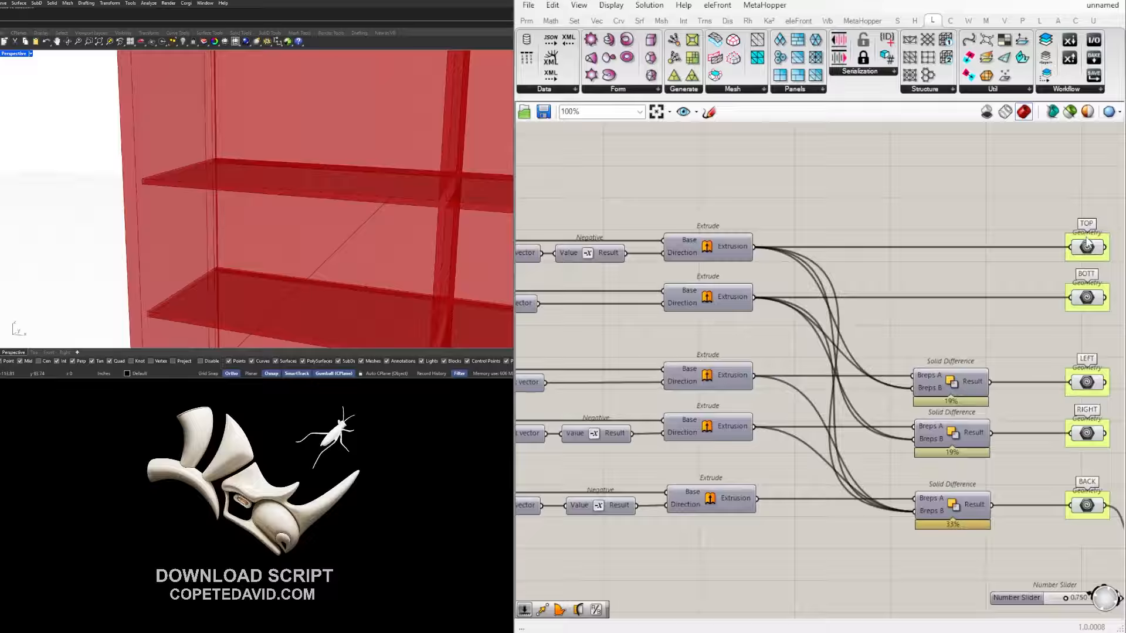
left_click(1087, 247)
right_click_drag(692, 262, 891, 276)
scroll(951, 275, "up", 1)
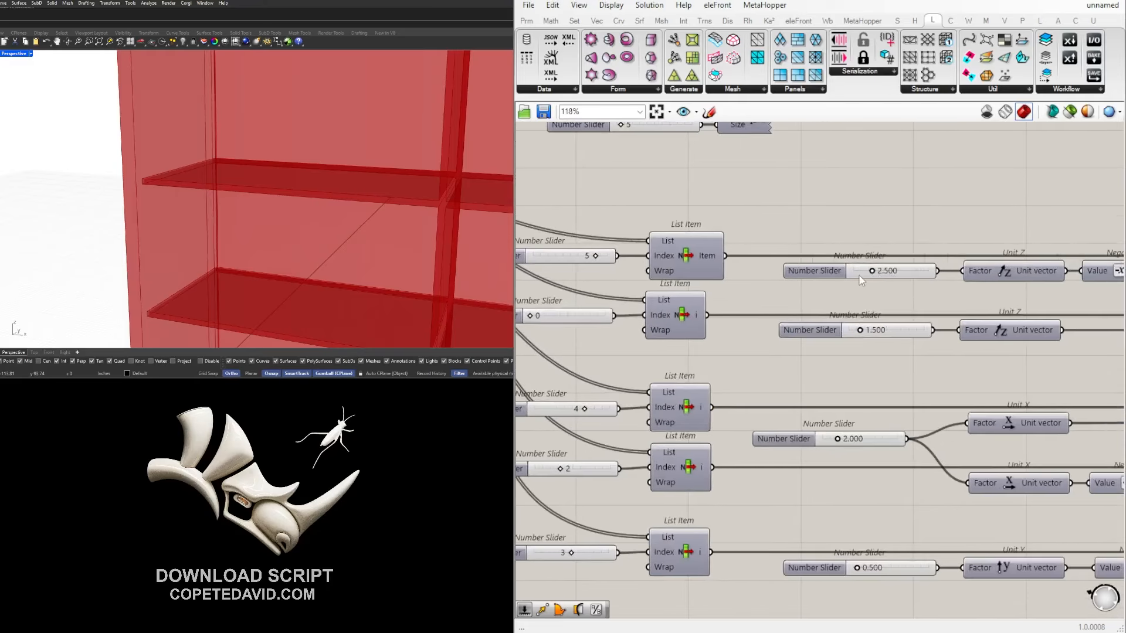
scroll(859, 276, "down", 1)
right_click_drag(758, 280, 804, 405)
scroll(833, 371, "down", 2)
right_click_drag(699, 376, 1025, 383)
right_click_drag(672, 351, 759, 349)
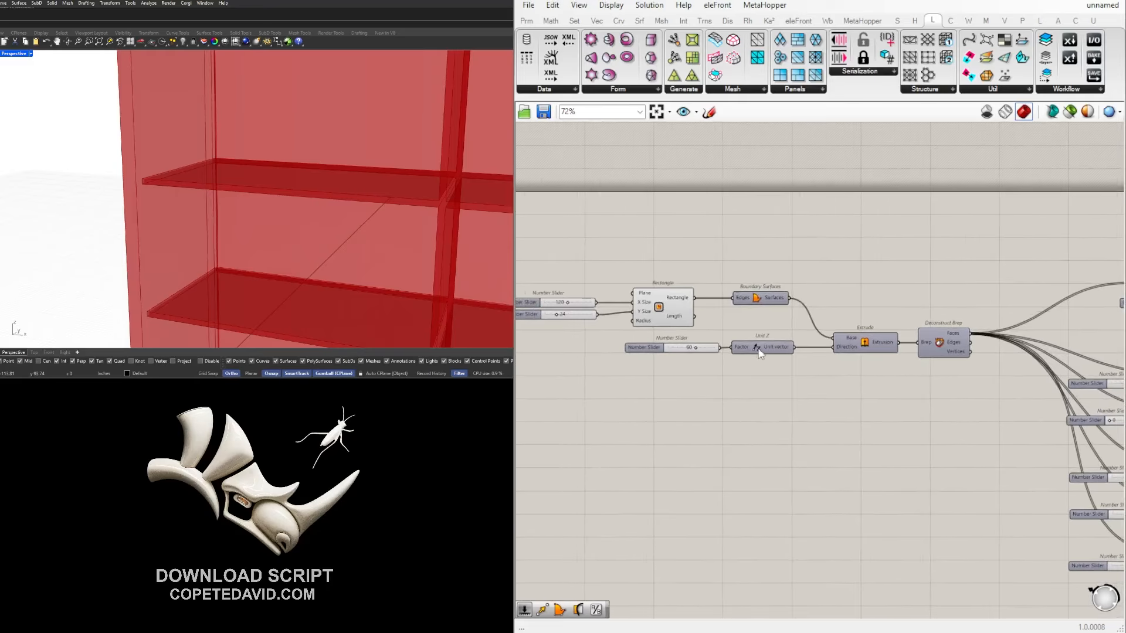
scroll(758, 351, "up", 4)
scroll(715, 382, "down", 2)
right_click_drag(707, 383, 914, 385)
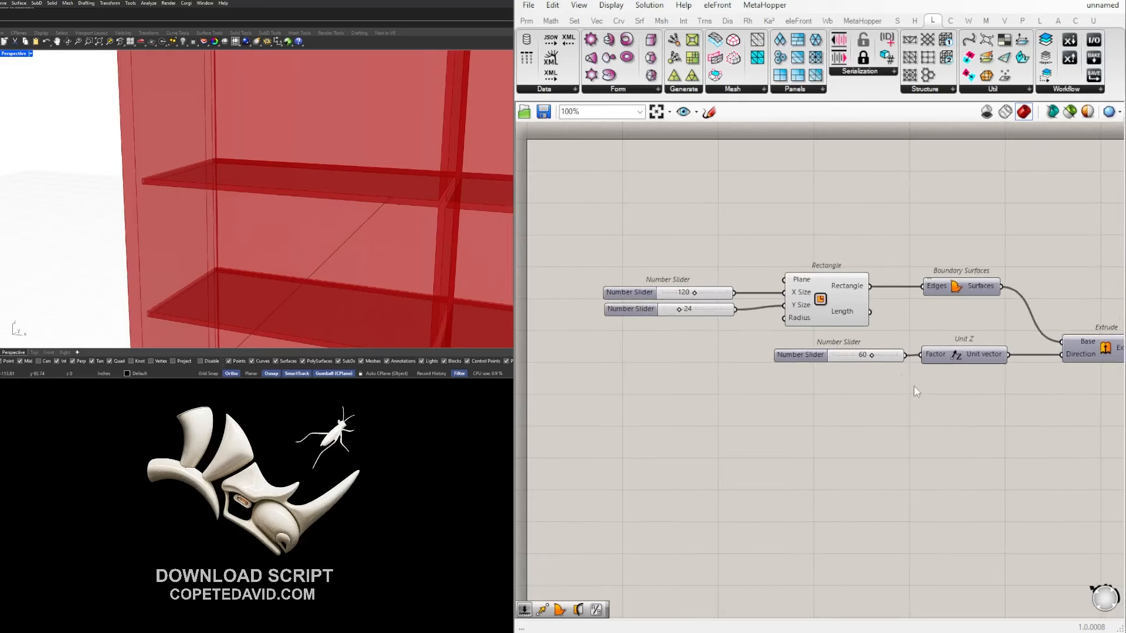
scroll(780, 308, "up", 2)
left_click(846, 298)
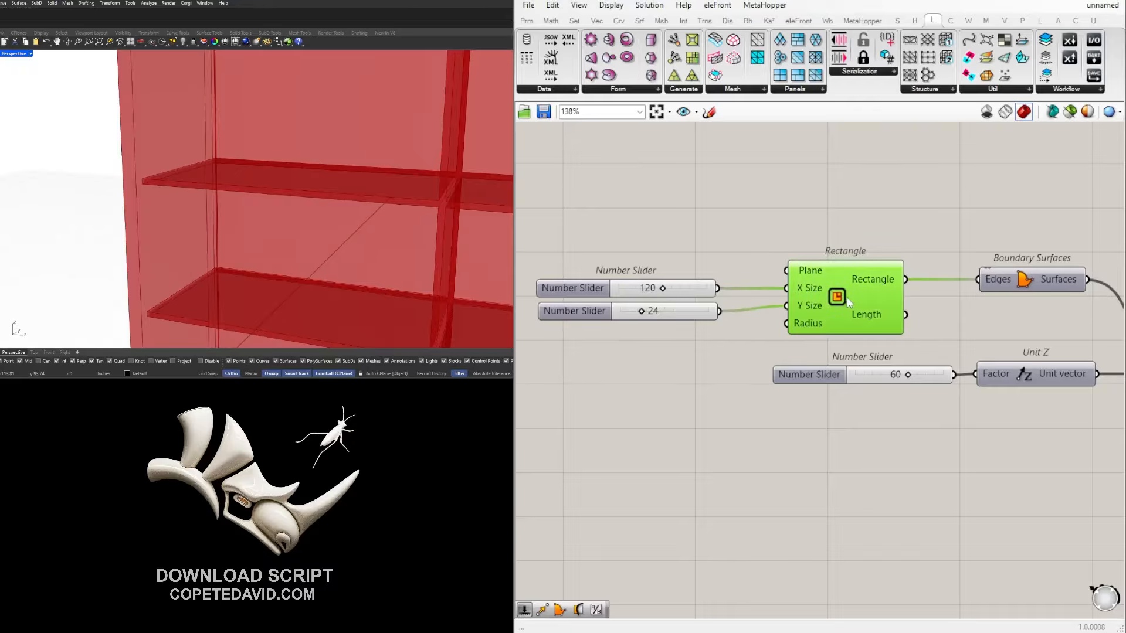
left_click(690, 310)
Add a Subtraction component below the box height slider and connect the Rectangle's Y Size slider to its A input.
double_click(877, 431)
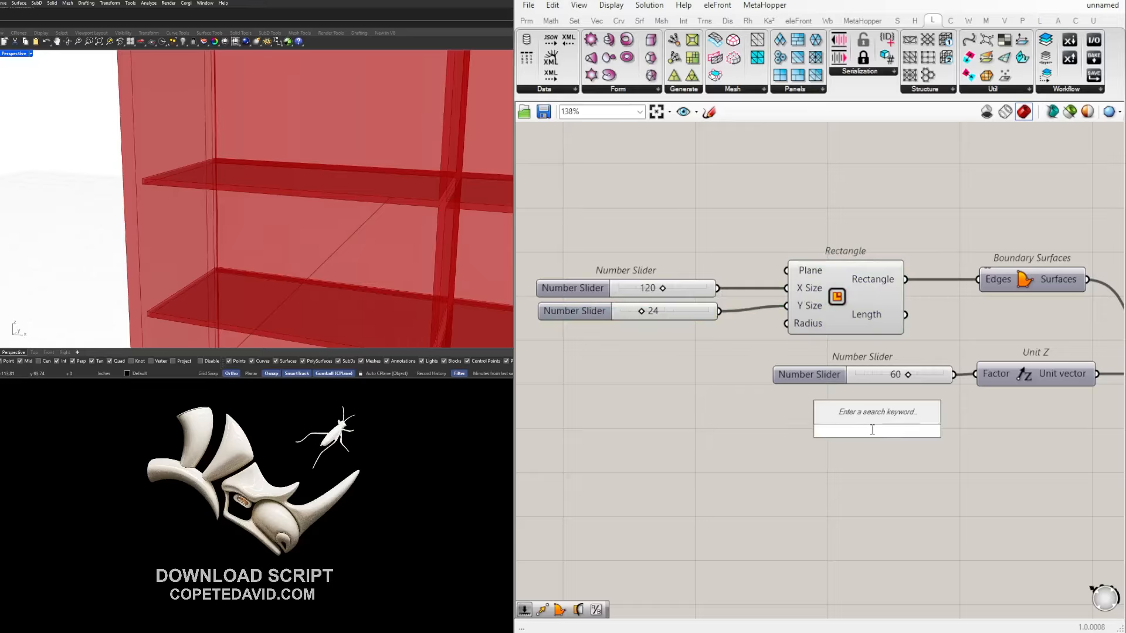
type("subtraction")
key("Return")
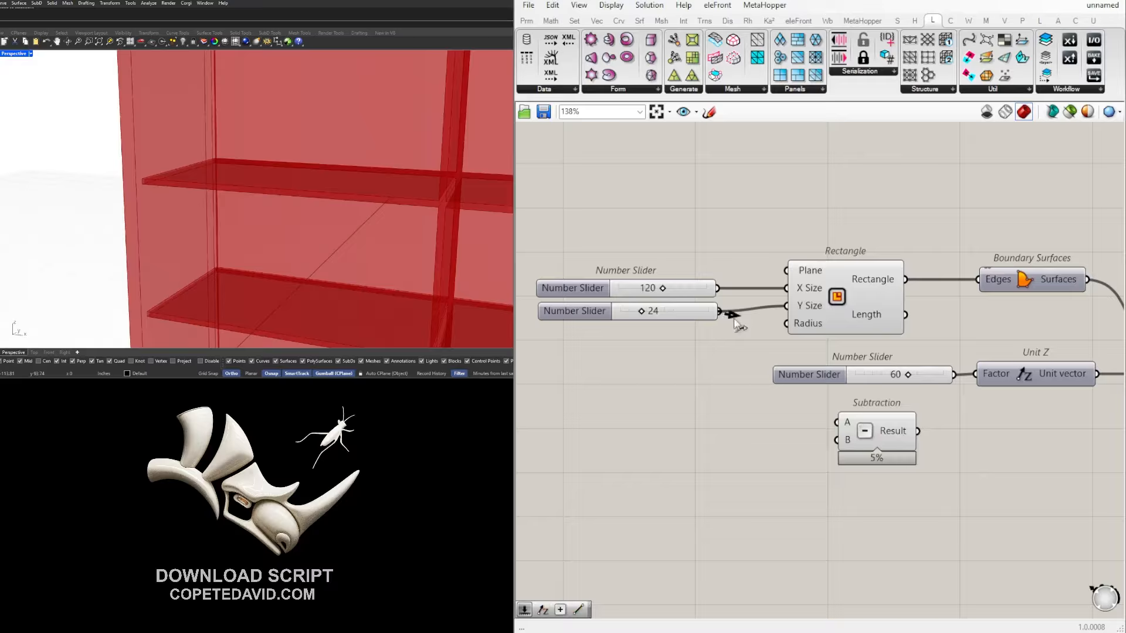
left_click_drag(736, 320, 837, 423)
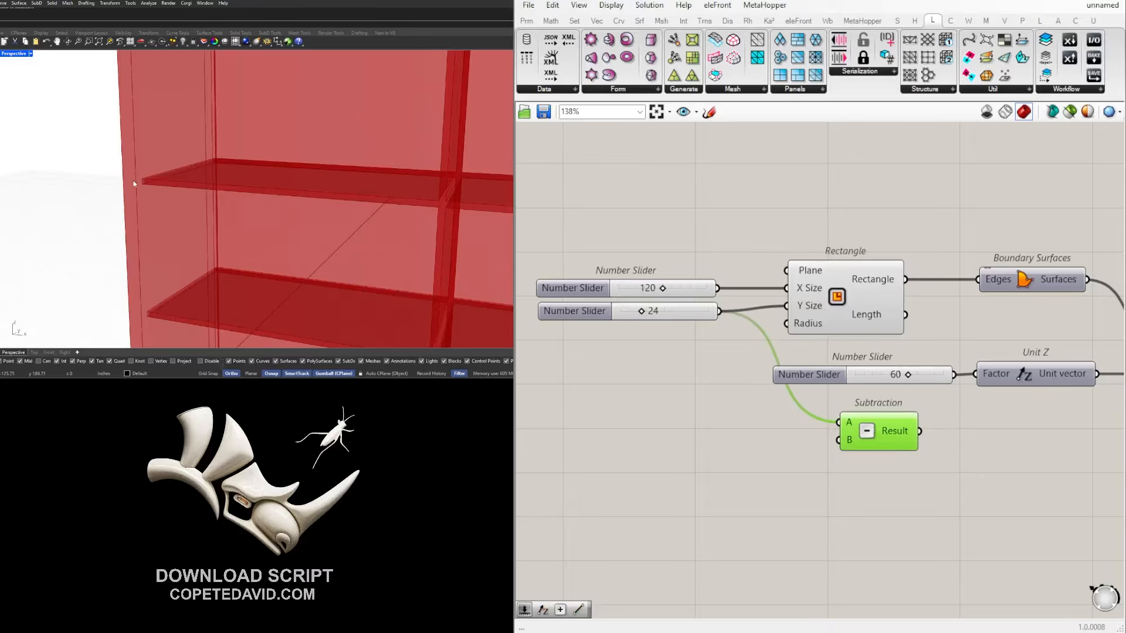
Move the Subtraction component below the back panel's extrusion chain and connect the 0.500 back thickness slider to its B input.
scroll(672, 442, "down", 10)
left_click_drag(898, 431, 629, 533)
scroll(781, 448, "up", 7)
scroll(531, 504, "up", 3)
right_click_drag(531, 504, 768, 471)
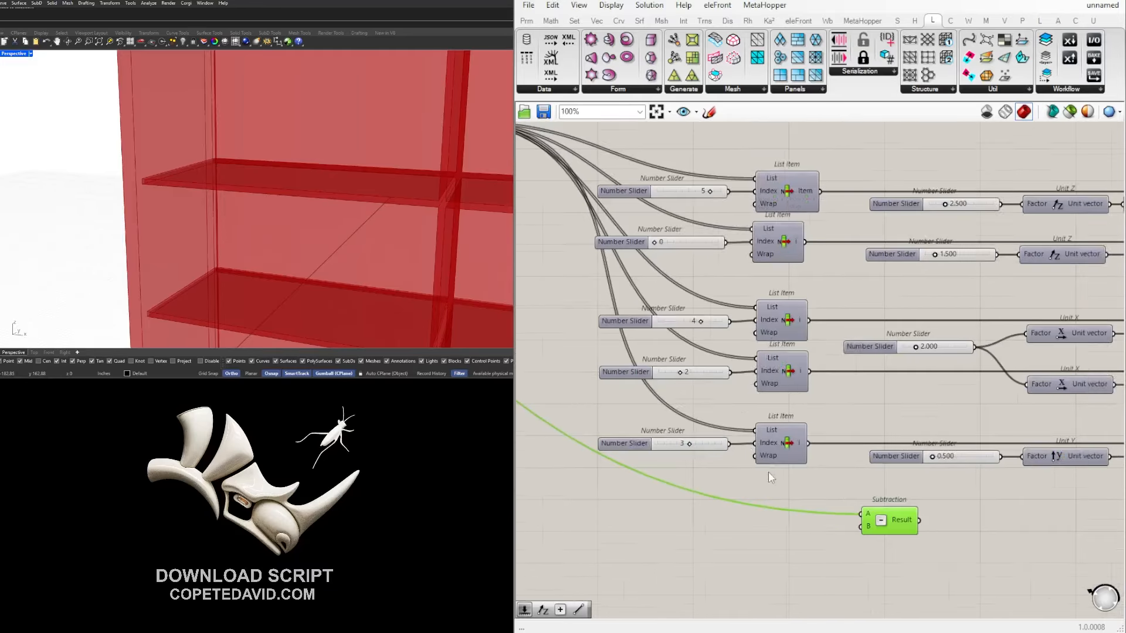
right_click_drag(977, 477, 670, 440)
left_click_drag(592, 474, 808, 482)
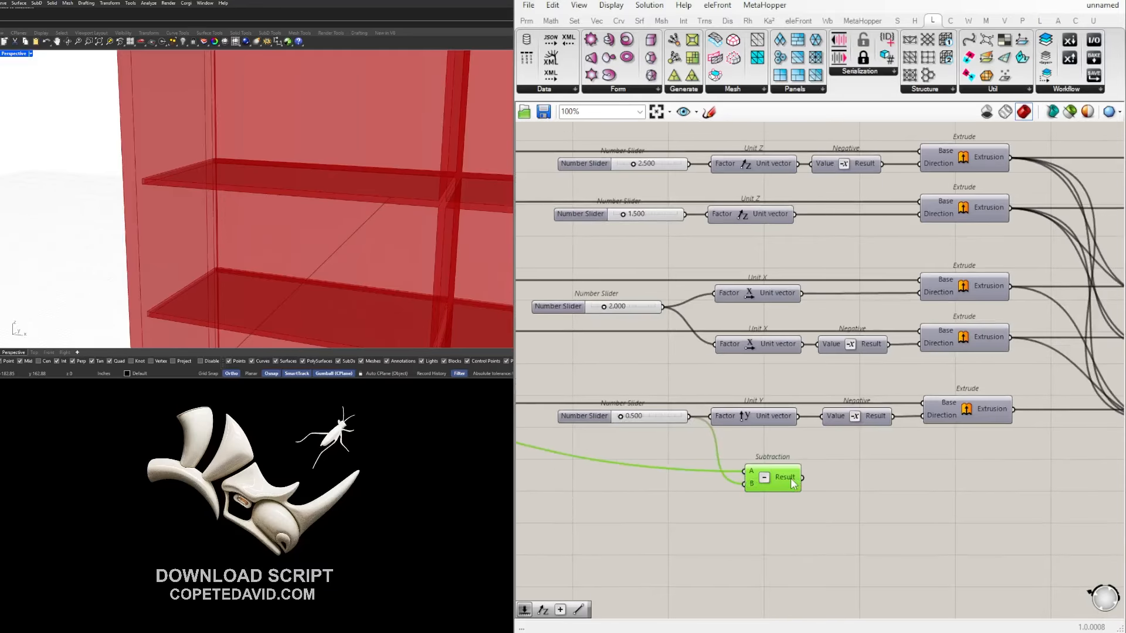
Move the Subtraction component beside the divider's Unit Y and connect its Result to the Factor input, replacing the number slider.
mouse_move(793, 482)
left_click_drag(793, 482, 915, 505)
scroll(588, 465, "down", 11)
scroll(809, 480, "up", 9)
scroll(915, 506, "up", 4)
right_click_drag(915, 505, 708, 486)
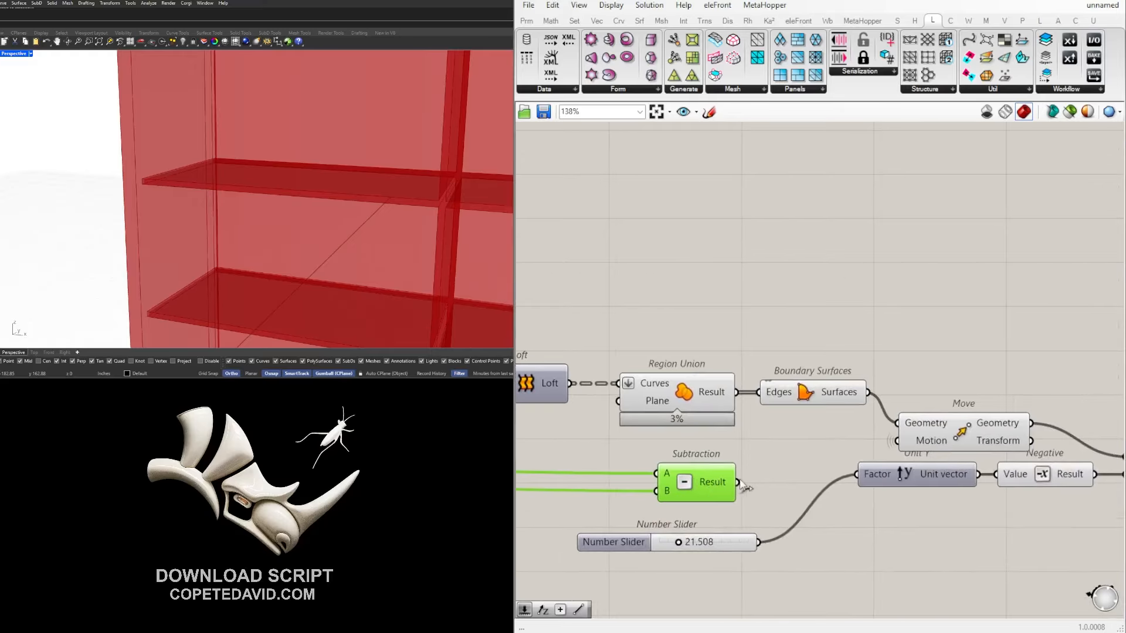
left_click_drag(737, 482, 859, 475)
left_click_drag(719, 494, 742, 483)
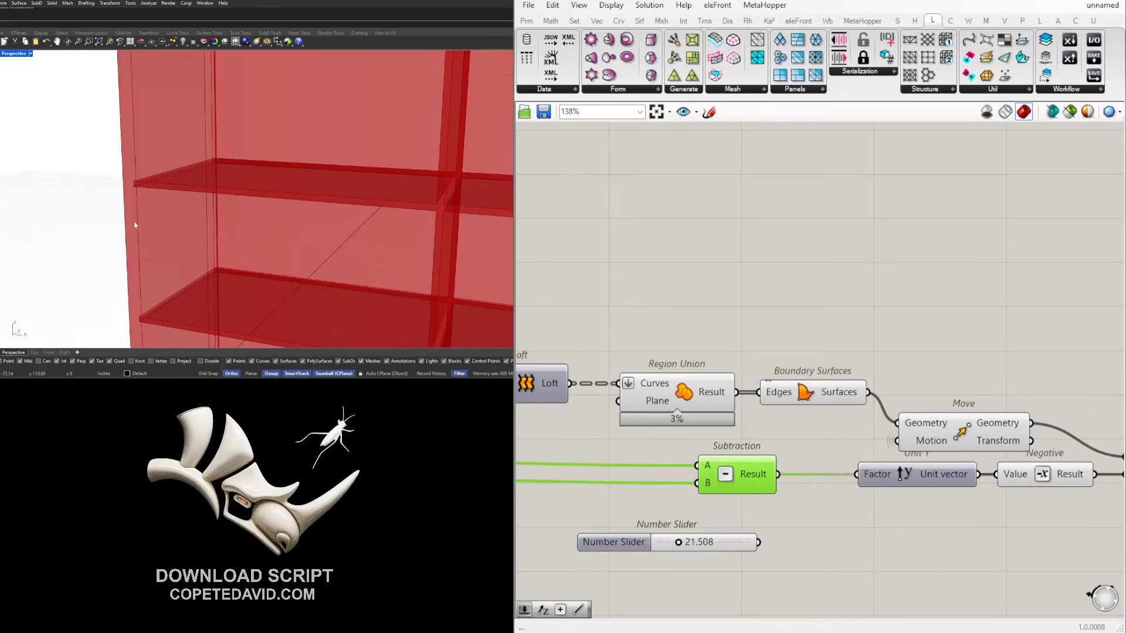
Shift the disconnected 21.508 number slider on the canvas to sit apart from the Subtraction component.
scroll(135, 225, "up", 6)
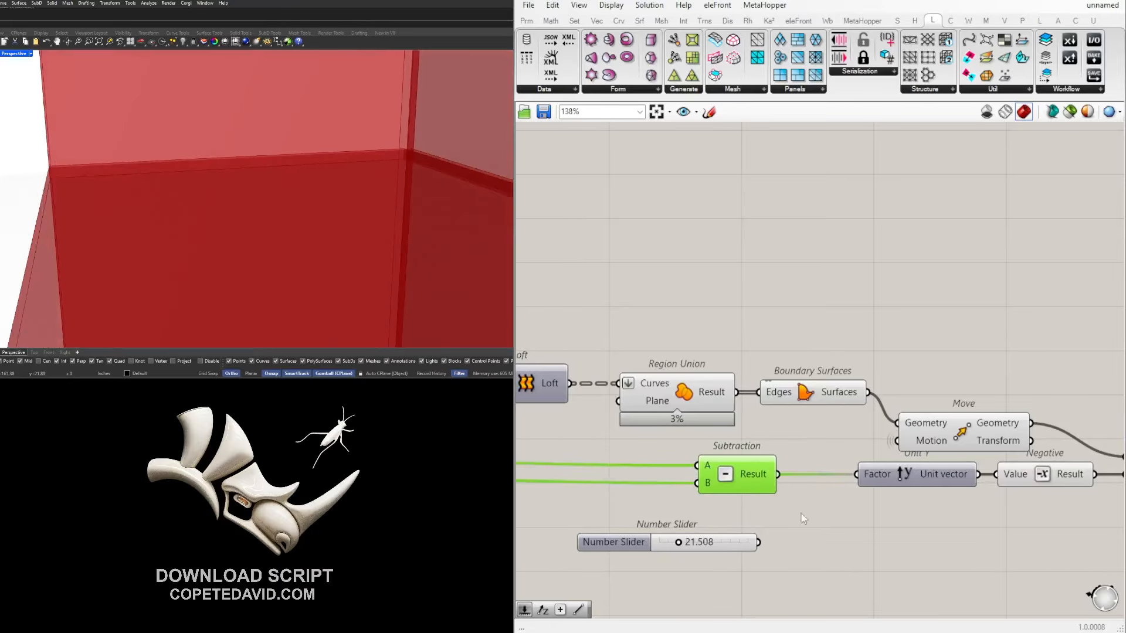
scroll(956, 466, "down", 2)
right_click_drag(784, 499, 975, 453)
scroll(975, 453, "up", 1)
left_click(941, 468)
left_click(902, 488)
left_click_drag(878, 495, 815, 504)
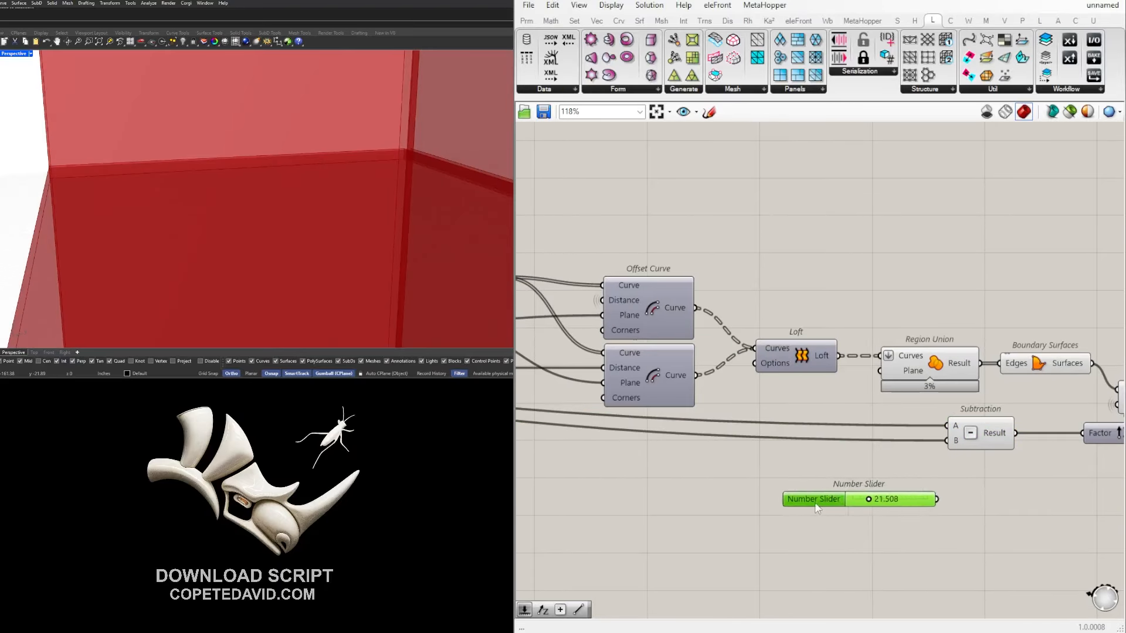
Add a third input, C, to the Subtraction component and connect the loose number slider to it.
scroll(879, 492, "up", 5)
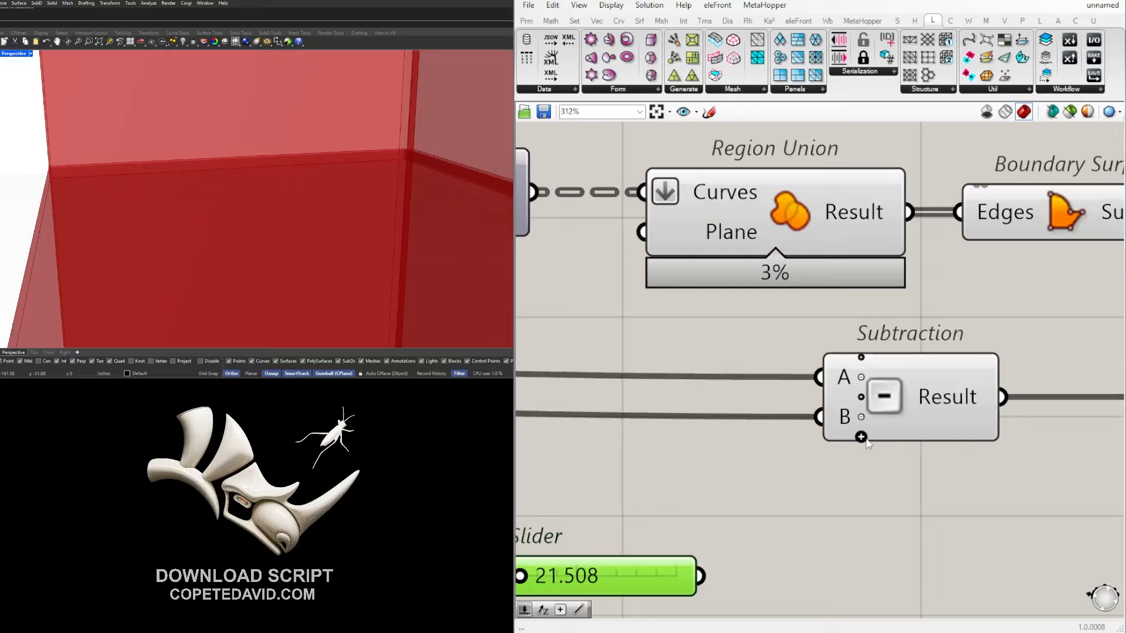
left_click(861, 437)
scroll(780, 475, "down", 2)
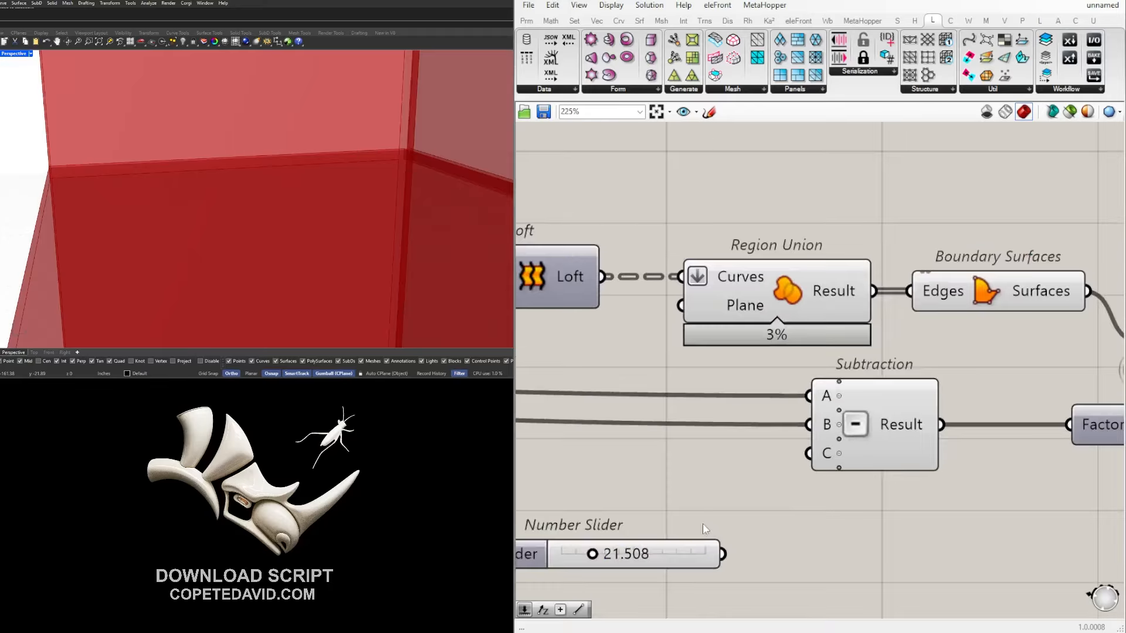
right_click_drag(753, 519, 786, 503)
scroll(919, 465, "down", 2)
scroll(766, 459, "up", 3)
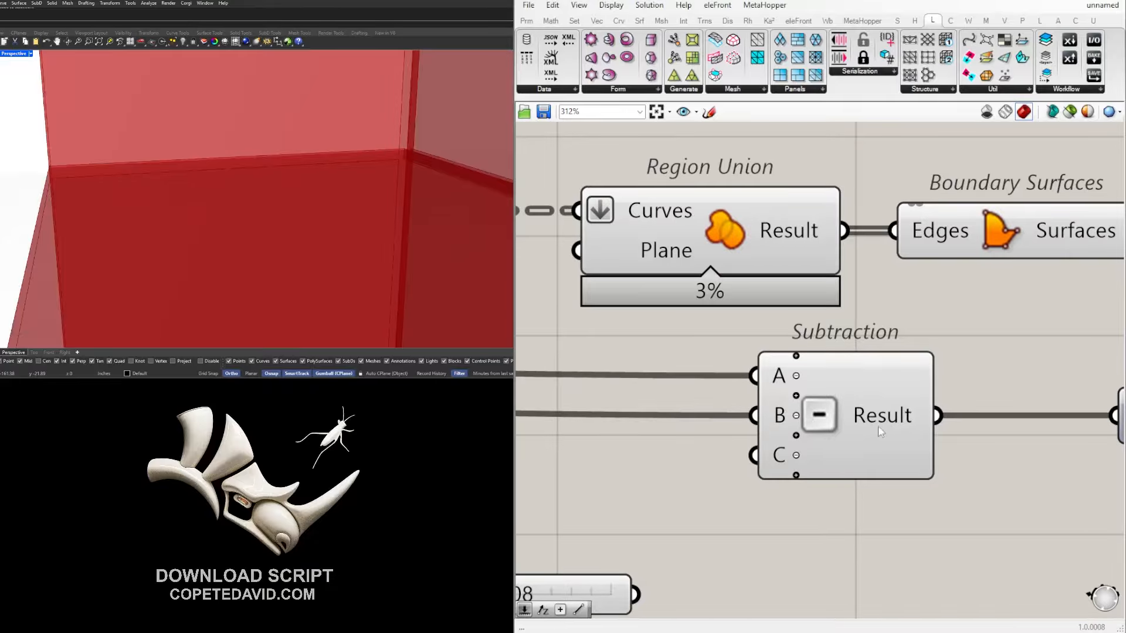
right_click_drag(716, 522, 898, 476)
left_click_drag(750, 542, 931, 419)
Set the number slider feeding the Subtraction's C input to 3 and nudge it slightly on the canvas.
double_click(860, 442)
type("3")
left_click(889, 453)
scroll(915, 396, "down", 1)
right_click_drag(56, 212, 154, 186)
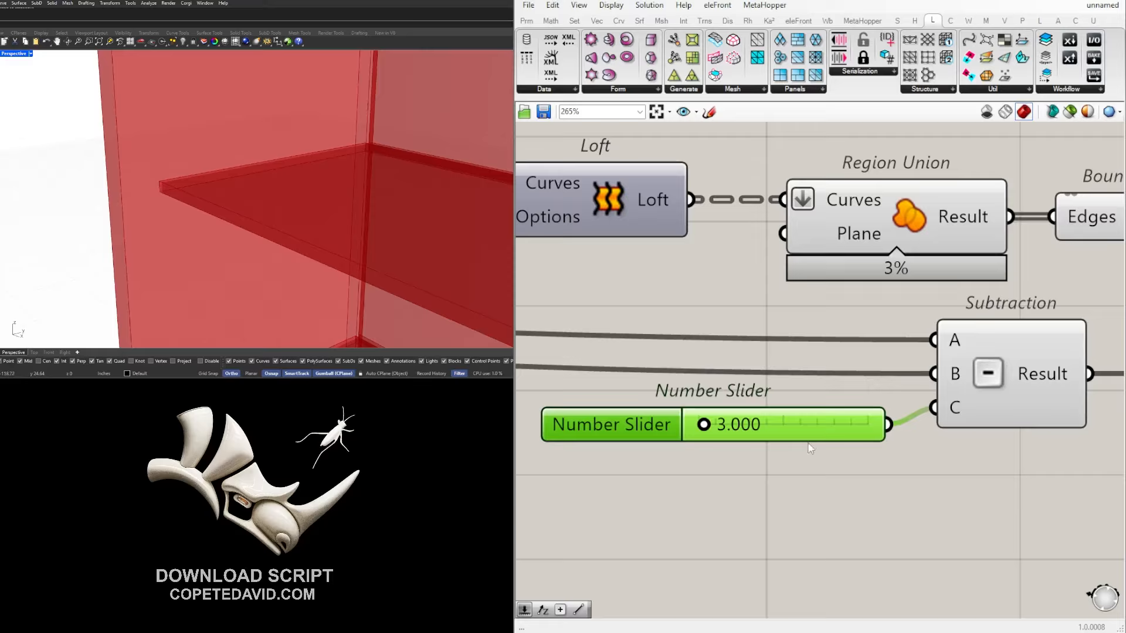
left_click_drag(807, 425, 805, 425)
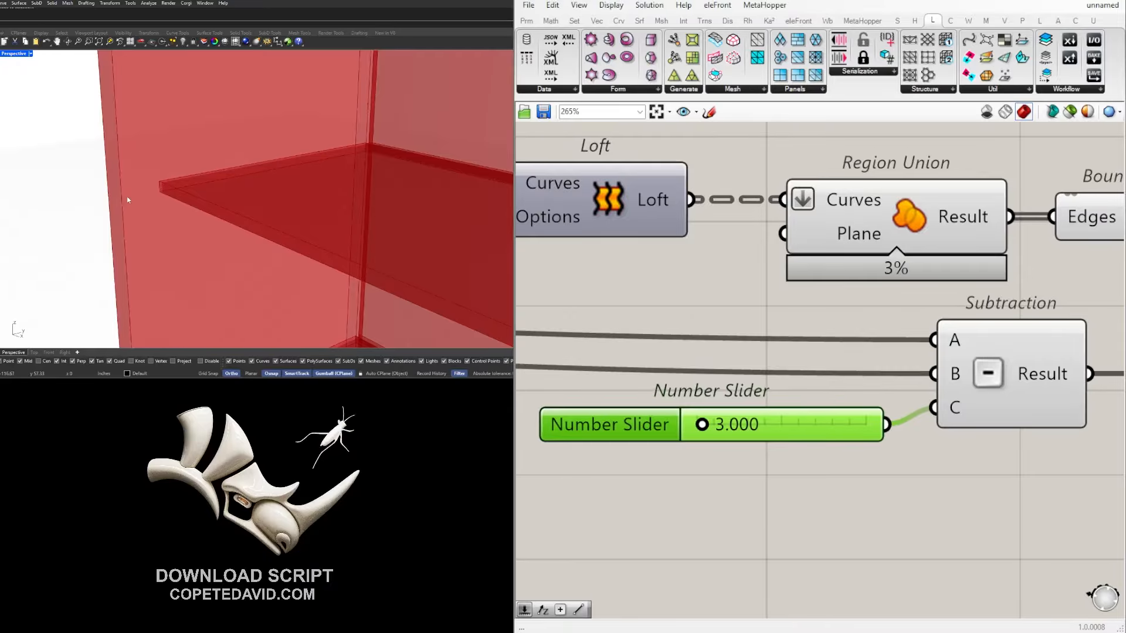
Set the front setback slider on the Subtraction's C input to 1.
scroll(782, 424, "up", 2)
double_click(730, 431)
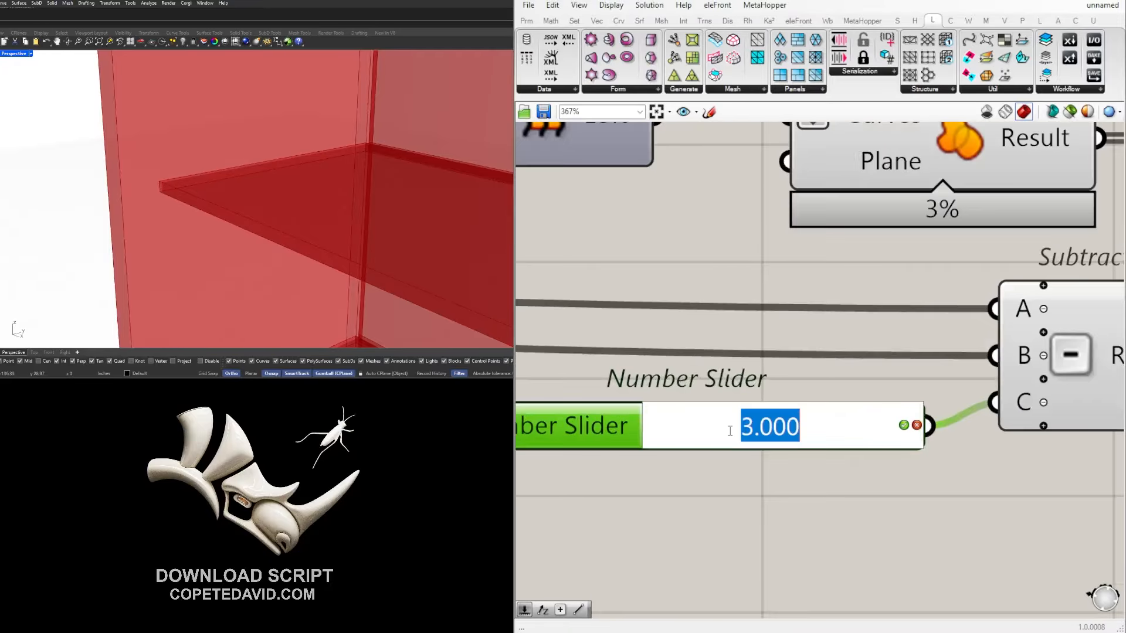
type("1")
key("Return")
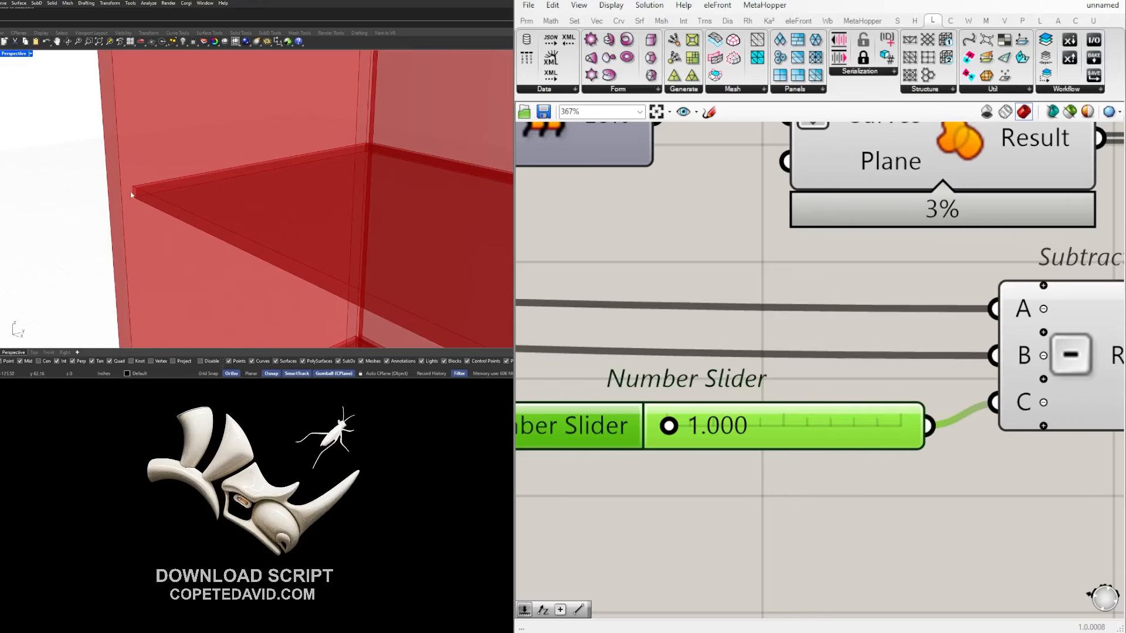
Examine the setback of the shelves and dividers from the cabinet's front edge from several distances and angles.
scroll(131, 191, "down", 6)
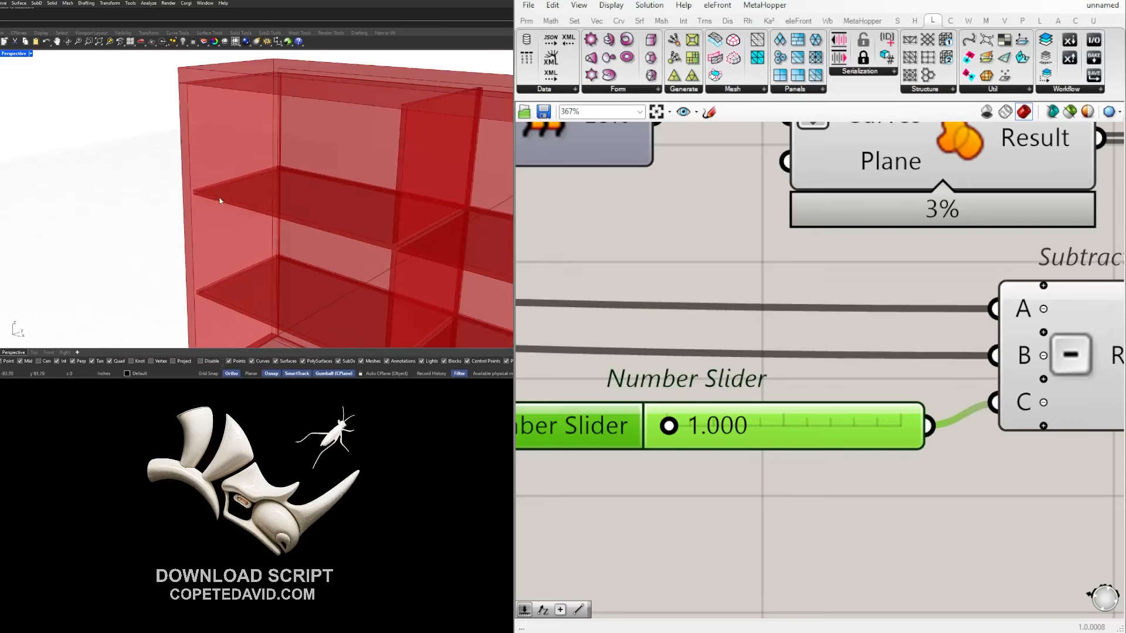
scroll(241, 202, "up", 3)
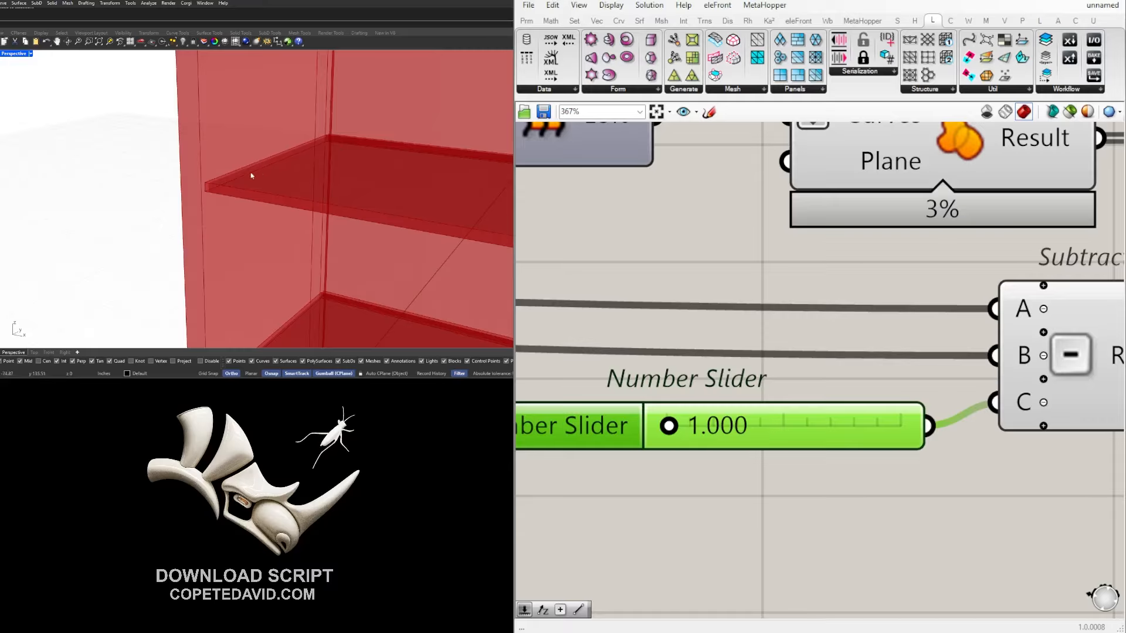
scroll(785, 362, "down", 4)
scroll(839, 432, "up", 2)
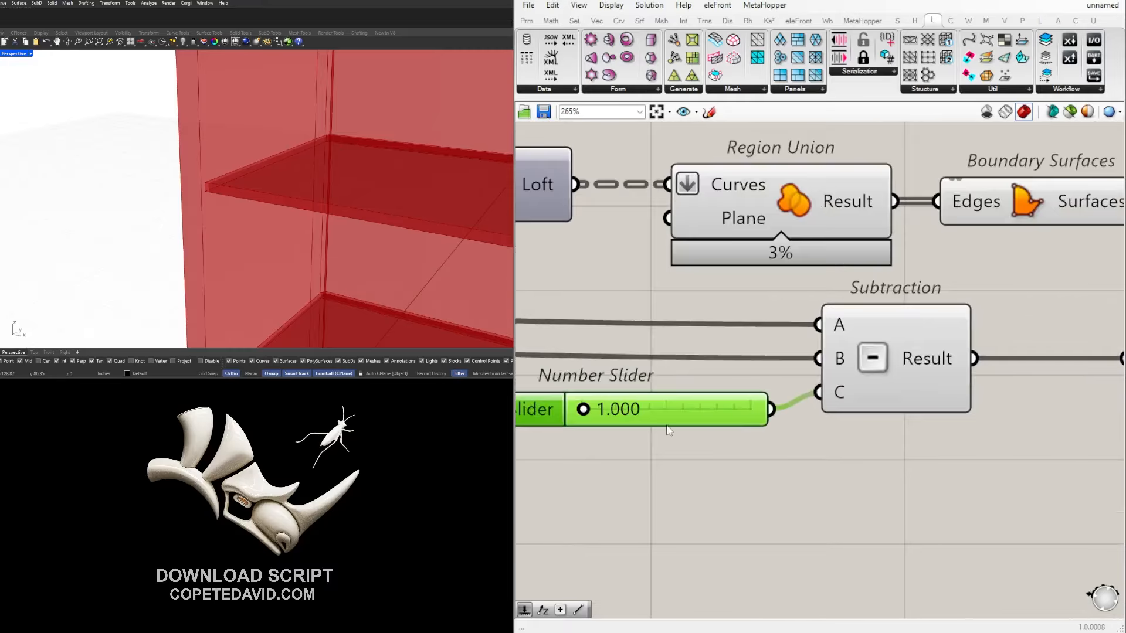
right_click_drag(669, 431, 733, 427)
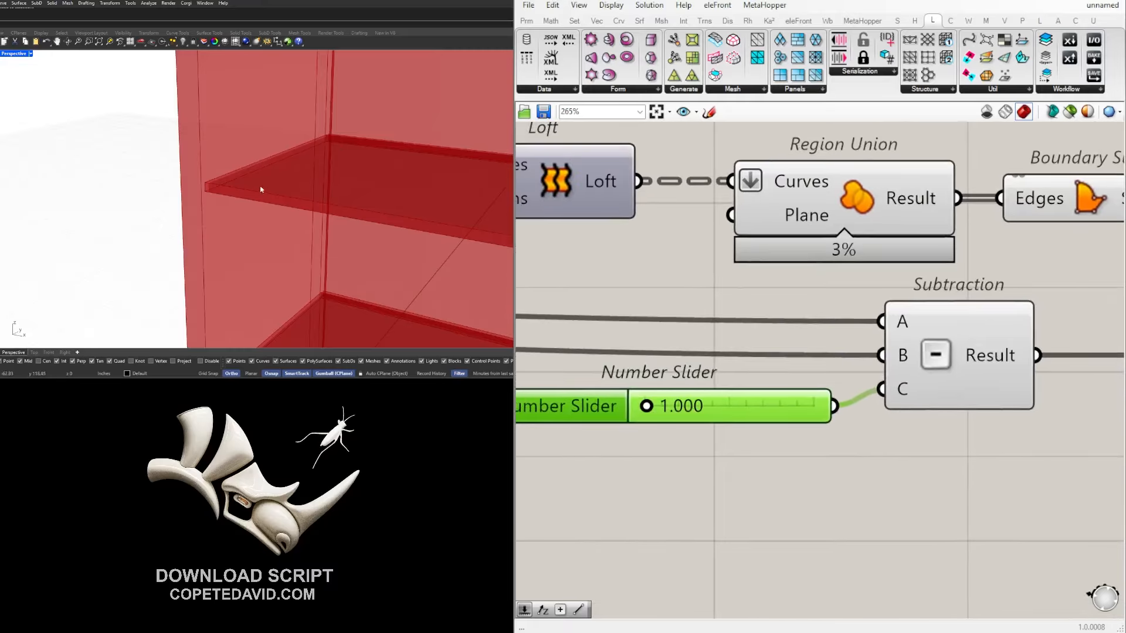
right_click_drag(205, 193, 286, 176)
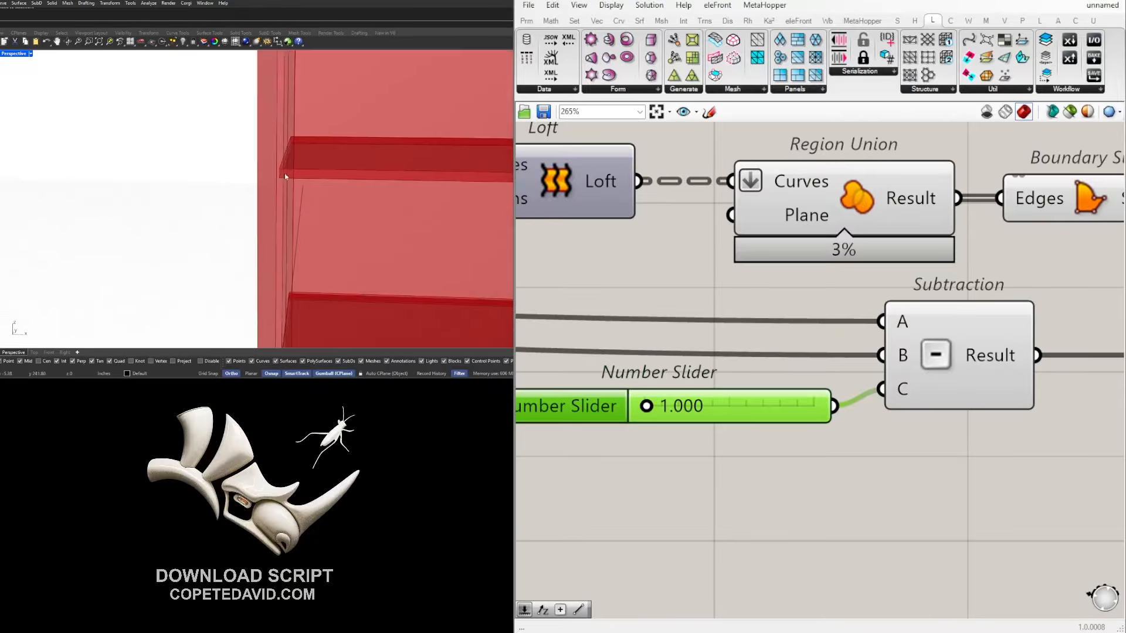
scroll(972, 349, "down", 5)
Turn off the preview of the components leading up to the divider Extrude, from Region Union through Negative.
scroll(315, 198, "down", 4)
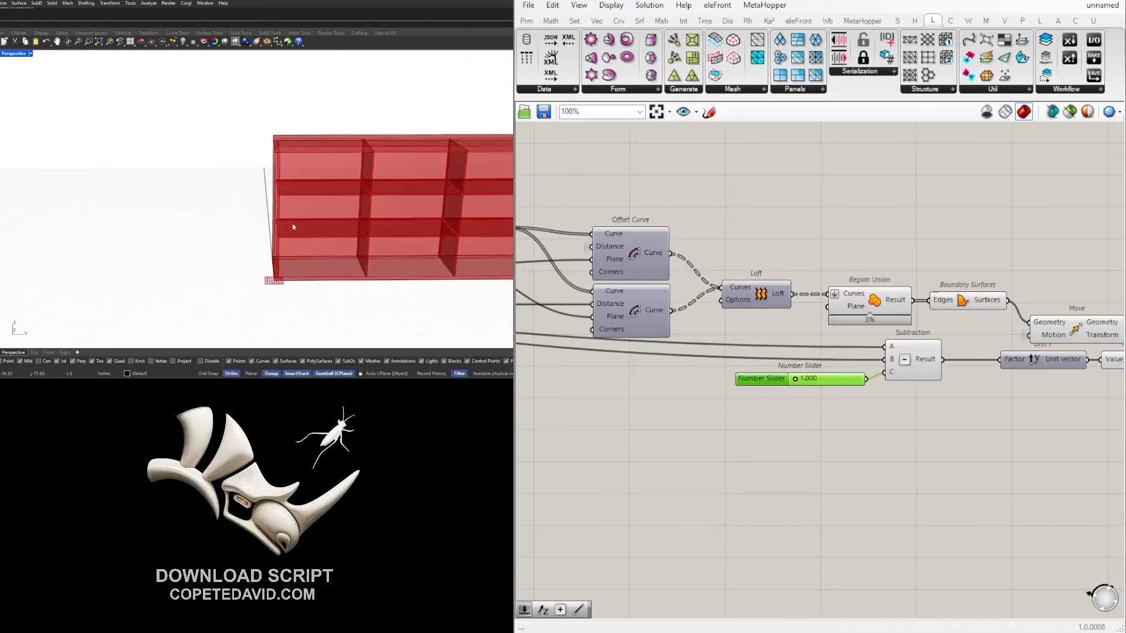
right_click_drag(975, 365, 892, 380)
scroll(755, 365, "up", 2)
left_click_drag(907, 396, 661, 286)
middle_click(701, 276)
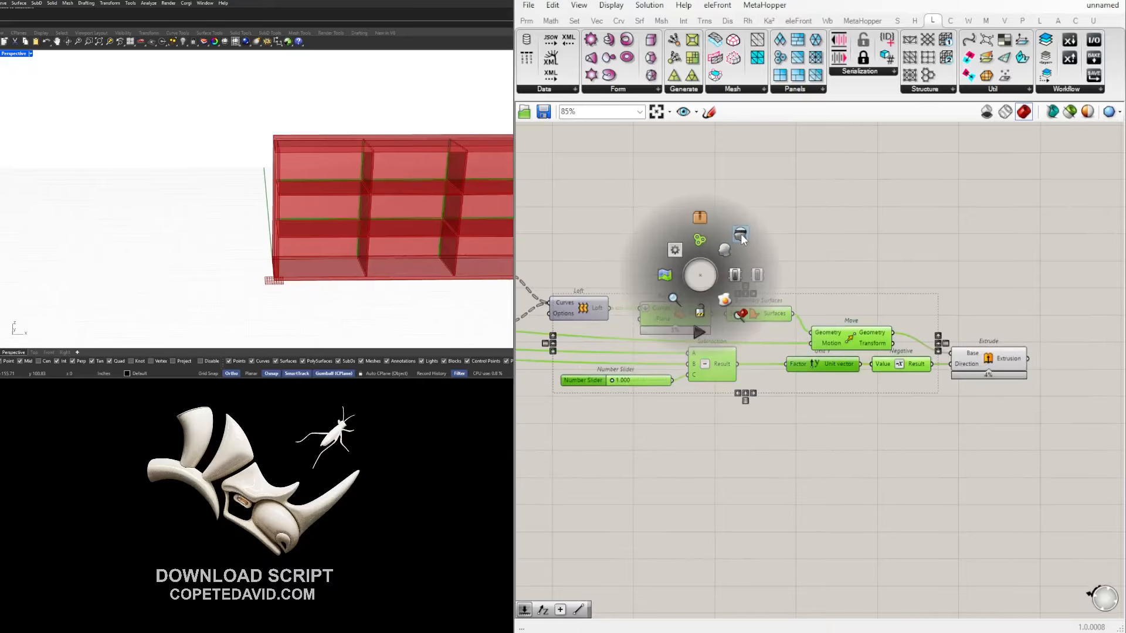
left_click(741, 234)
left_click(748, 223)
Bake the divider Extrude together with the five named panel Geometry containers, including BACK, into Rhino.
right_click_drag(978, 269, 769, 266)
left_click(787, 349)
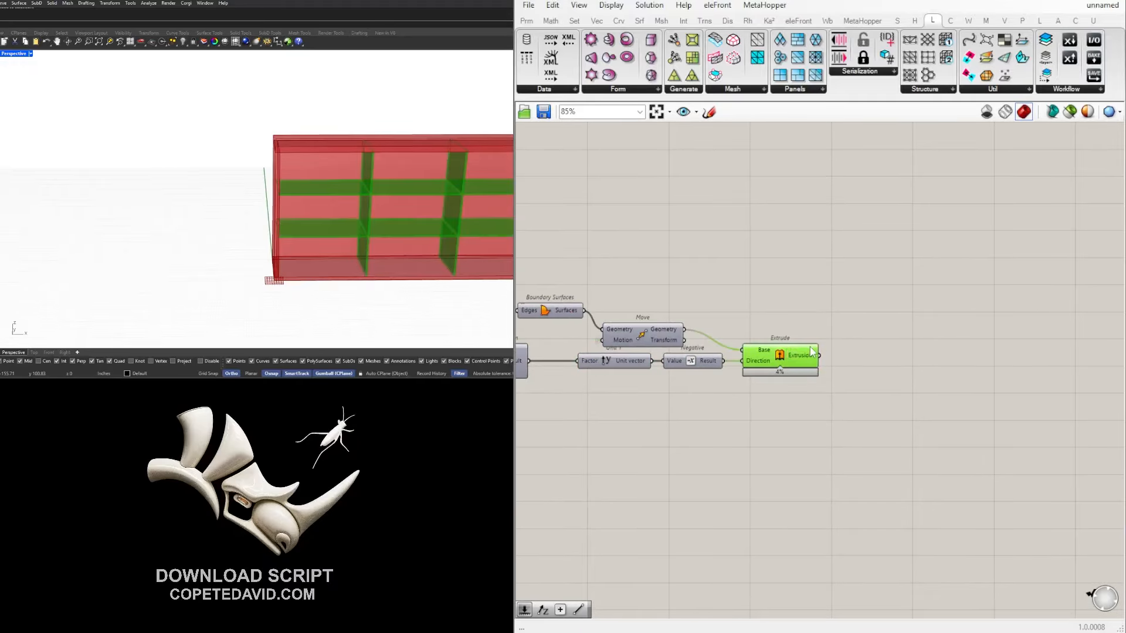
scroll(810, 352, "down", 4)
right_click_drag(673, 377, 1027, 422)
right_click_drag(703, 387, 1056, 496)
scroll(800, 386, "up", 2)
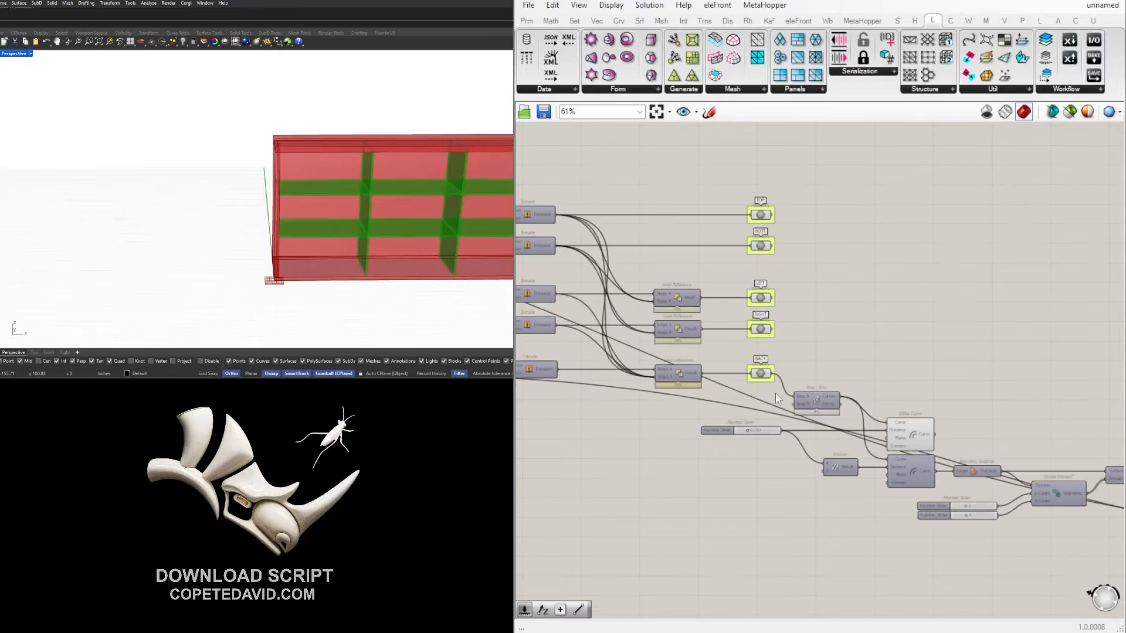
left_click_drag(768, 398, 747, 205, "shift")
scroll(942, 258, "down", 3)
right_click_drag(1011, 302, 611, 302)
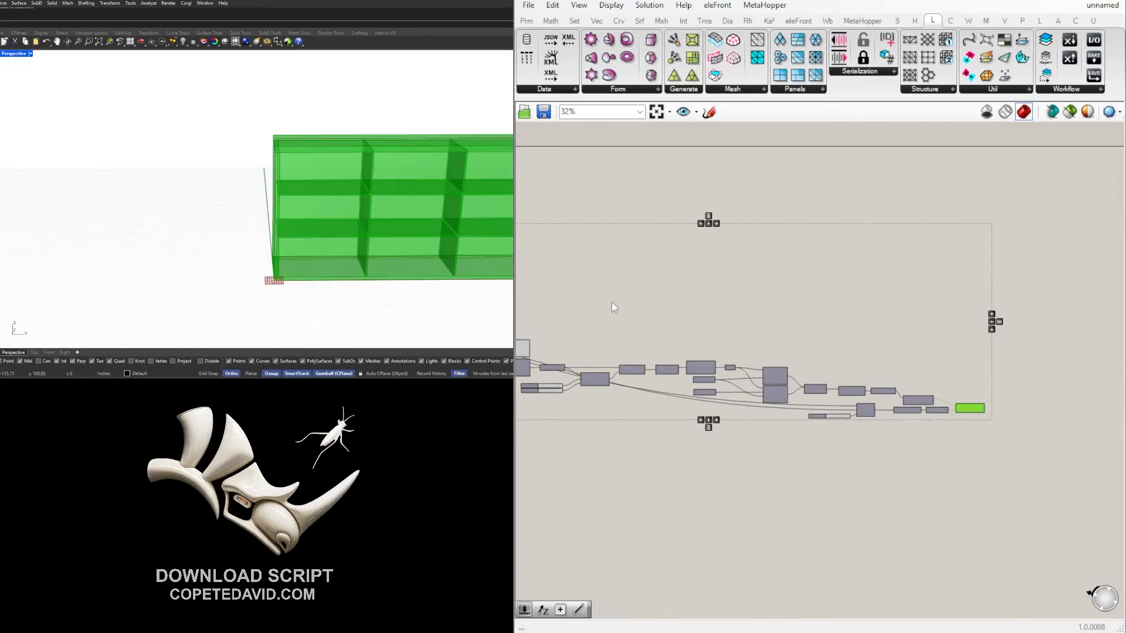
scroll(611, 302, "down", 1)
middle_click(615, 301)
left_click(641, 328)
Select the baked cabinet in the Rhino viewport and move it along the X axis, clear of the Grasshopper preview.
scroll(187, 164, "down", 5)
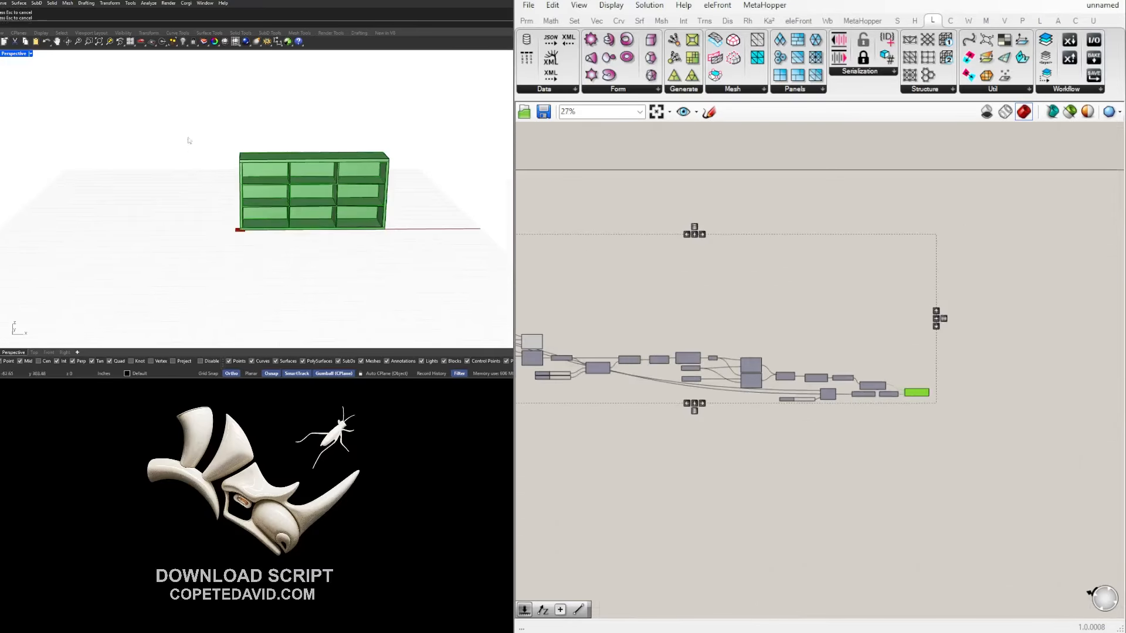
left_click_drag(173, 122, 422, 258)
right_click_drag(387, 258, 158, 264, "shift")
left_click_drag(117, 202, 417, 201)
left_click(377, 246)
scroll(385, 239, "up", 10)
scroll(378, 231, "up", 2)
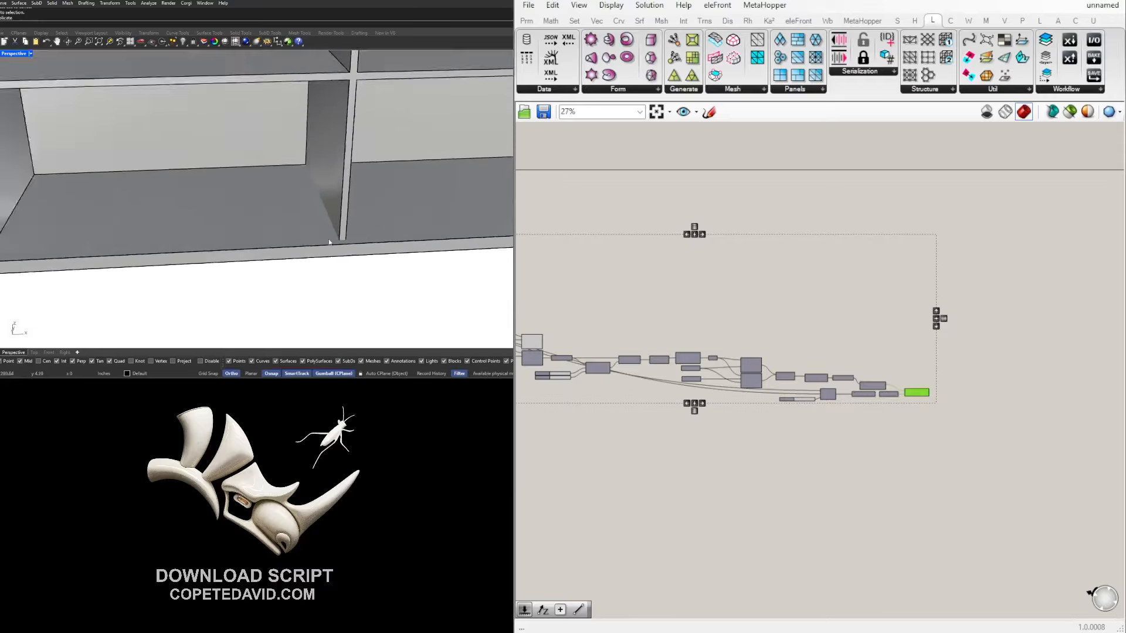
Delete the back panel of the baked cabinet so the compartments are open from behind.
right_click_drag(141, 235, 405, 234)
left_click(185, 279)
right_click_drag(186, 279, 235, 280)
scroll(235, 281, "down", 5)
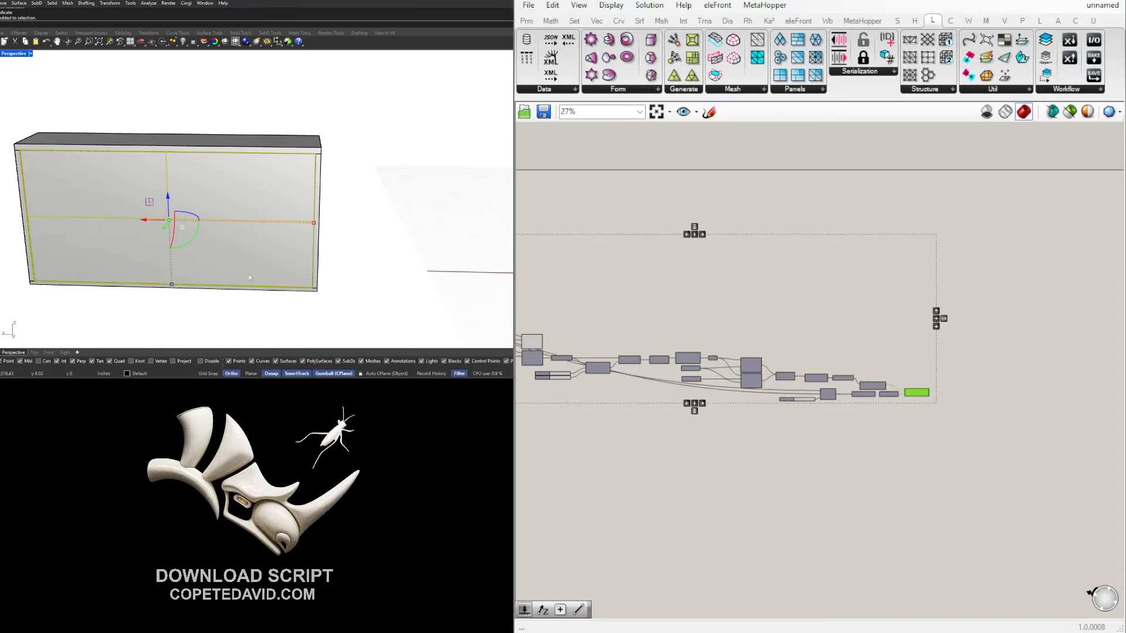
key("Delete")
scroll(286, 283, "up", 5)
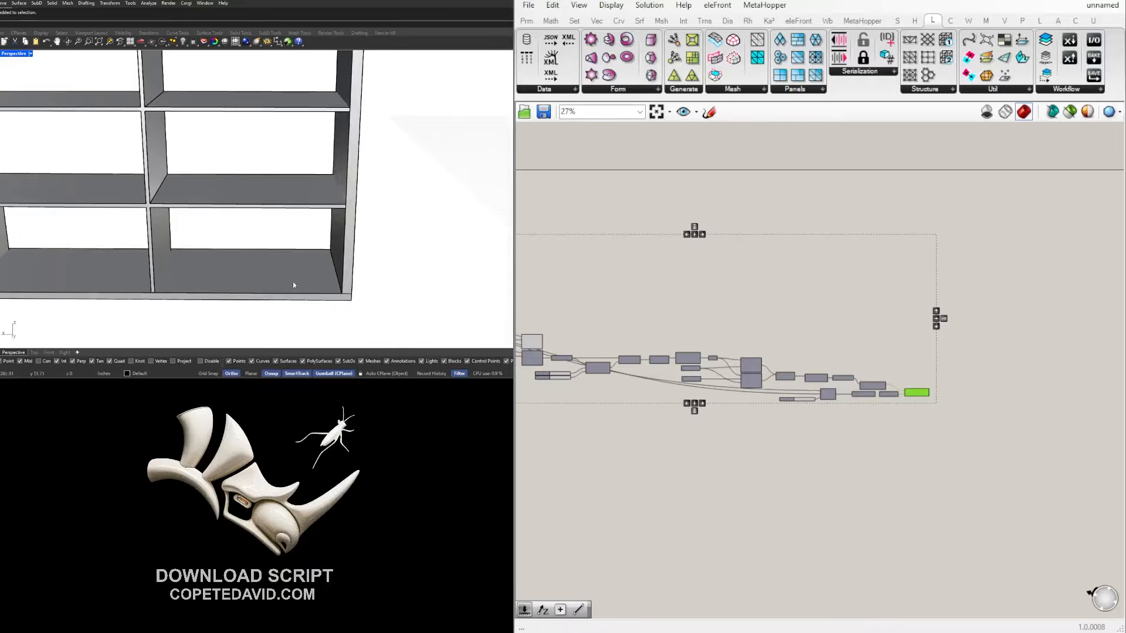
scroll(344, 293, "up", 5)
scroll(332, 281, "down", 5)
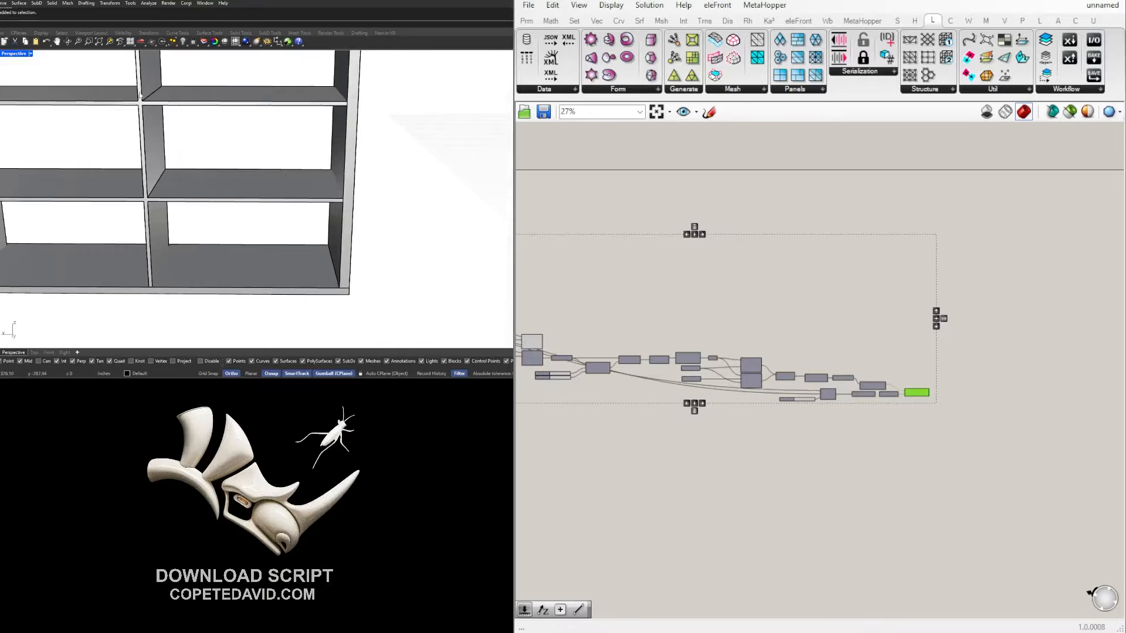
Dimension the clear width of the bottom-right compartment from the side panel's inner face to the first divider.
left_click(278, 42)
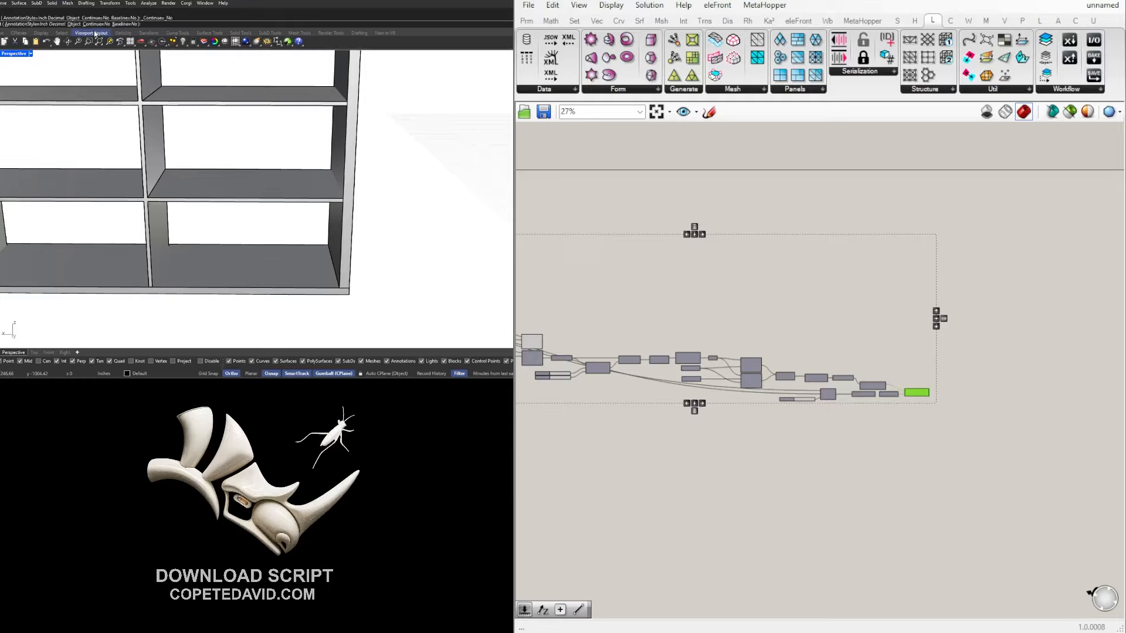
scroll(327, 289, "up", 3)
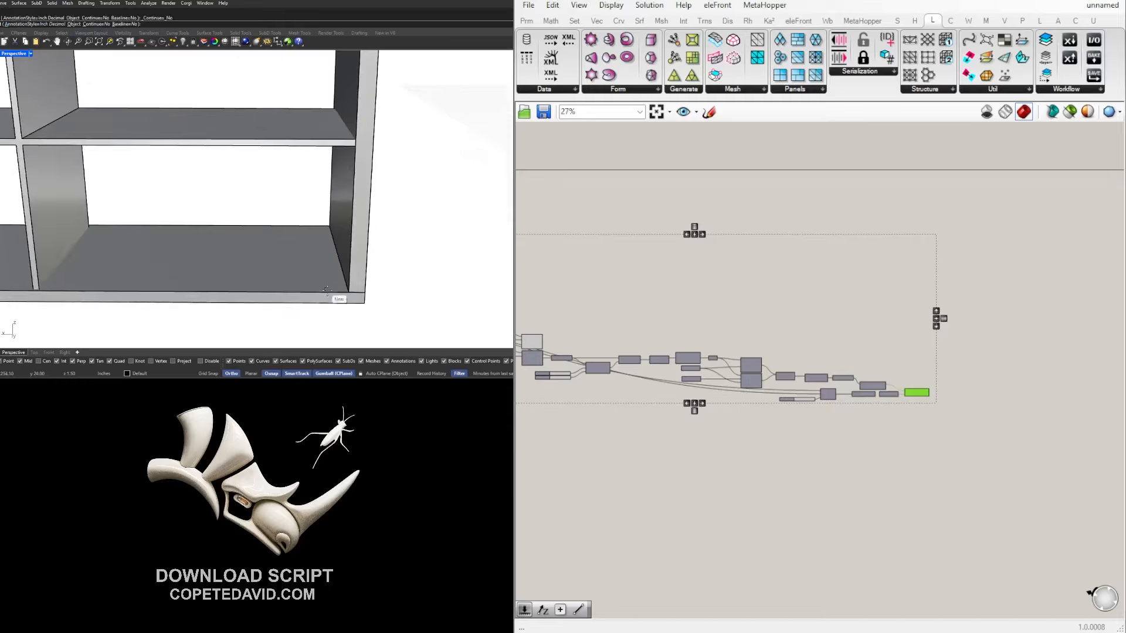
left_click(351, 292)
scroll(351, 293, "down", 5)
scroll(193, 286, "up", 10)
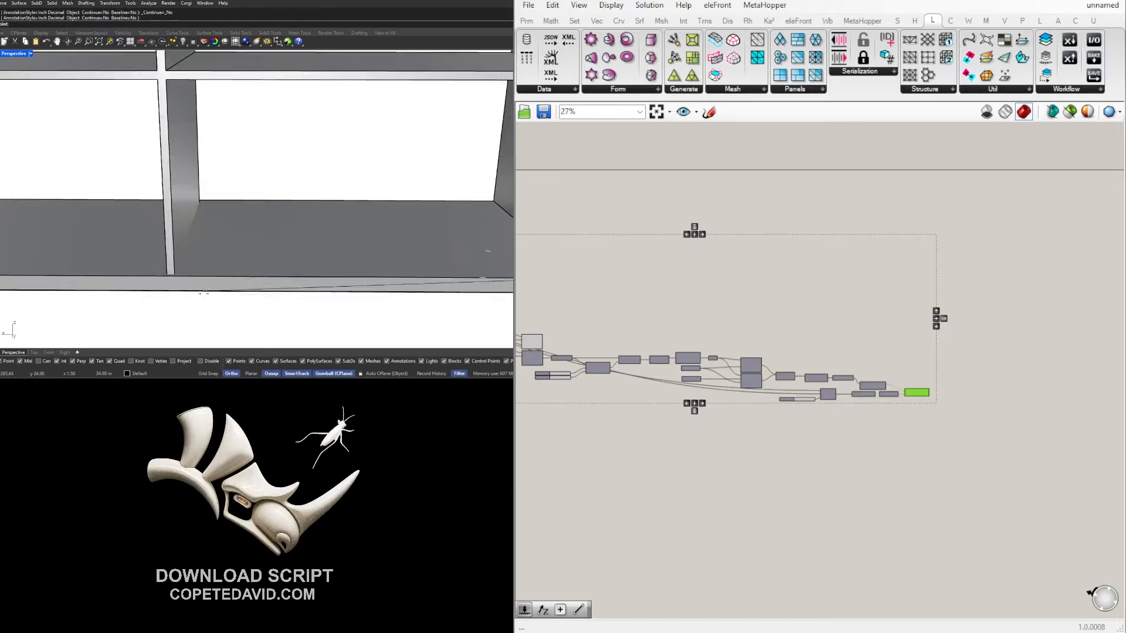
left_click(169, 272)
scroll(169, 269, "down", 5)
scroll(205, 306, "up", 3)
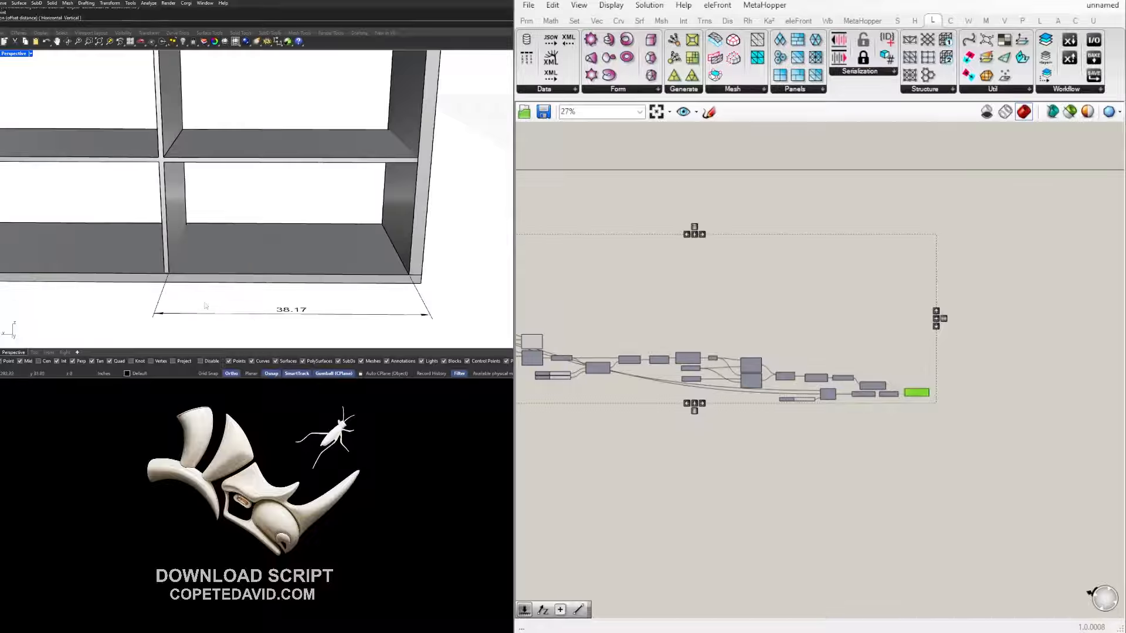
Dimension the clear width of the bottom middle compartment between the two vertical dividers.
scroll(50, 278, "up", 6)
right_click(311, 267)
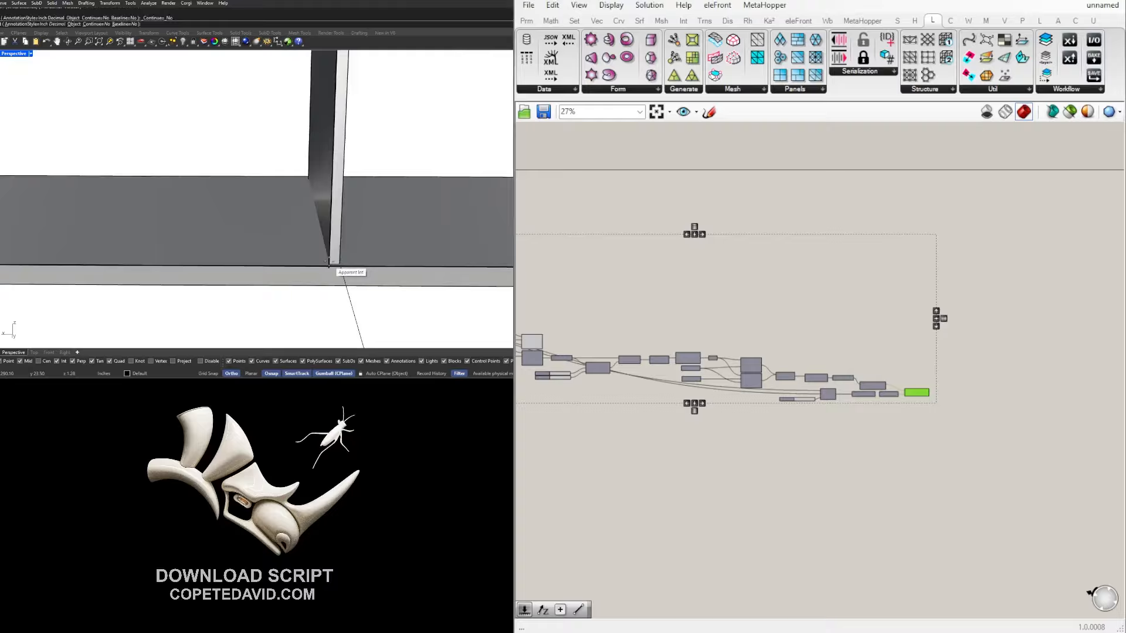
left_click(328, 265)
scroll(328, 265, "down", 5)
scroll(88, 278, "up", 5)
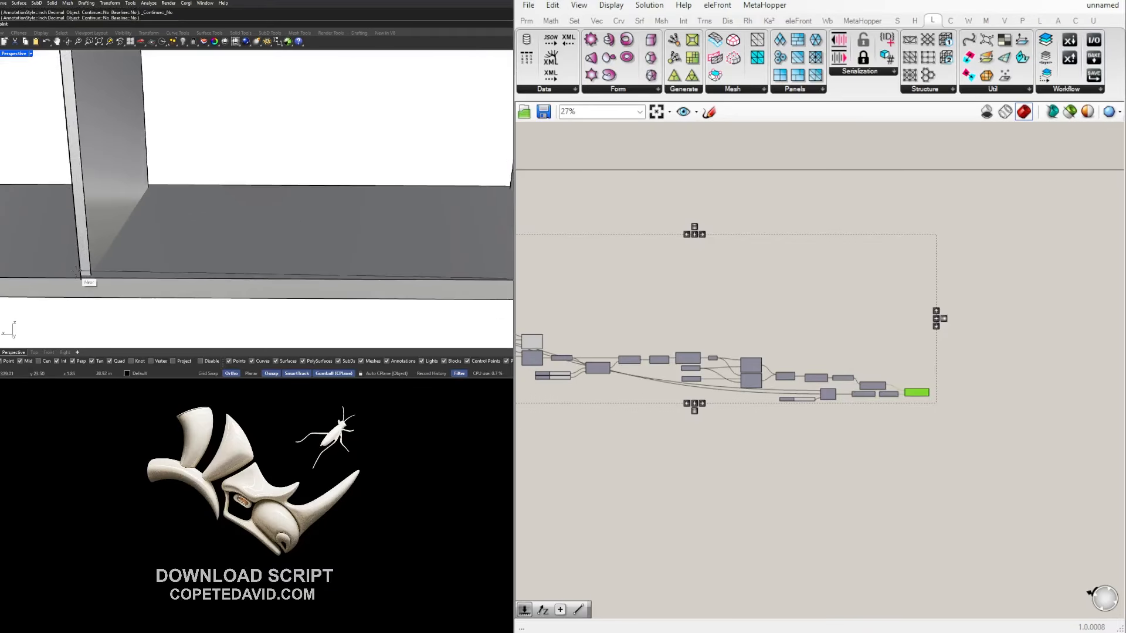
left_click(91, 275)
scroll(340, 293, "down", 5)
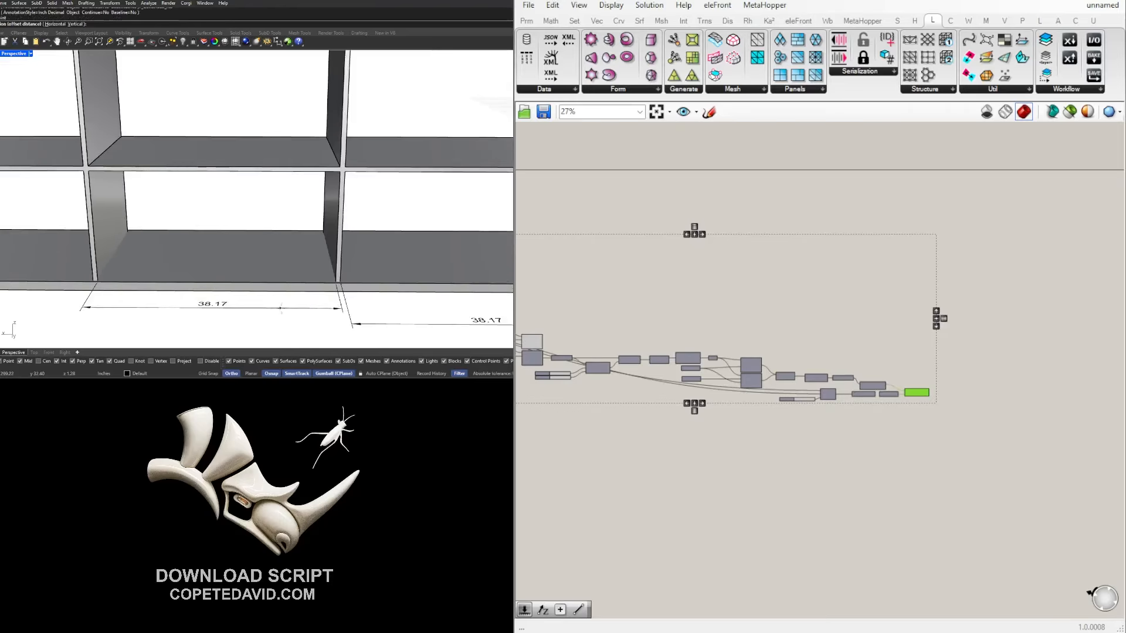
left_click(343, 321)
Dimension the clear width of the bottom-left compartment between the side panel's inner face and the adjacent divider.
scroll(343, 321, "down", 5)
scroll(114, 299, "up", 8)
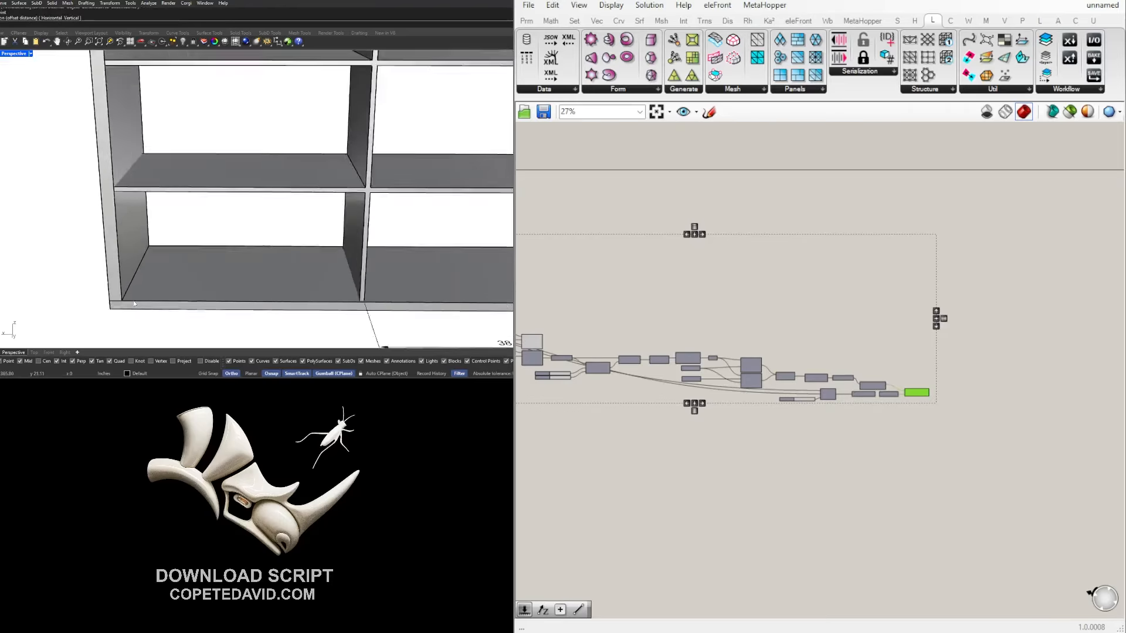
left_click(115, 299)
scroll(115, 299, "down", 5)
scroll(286, 301, "up", 6)
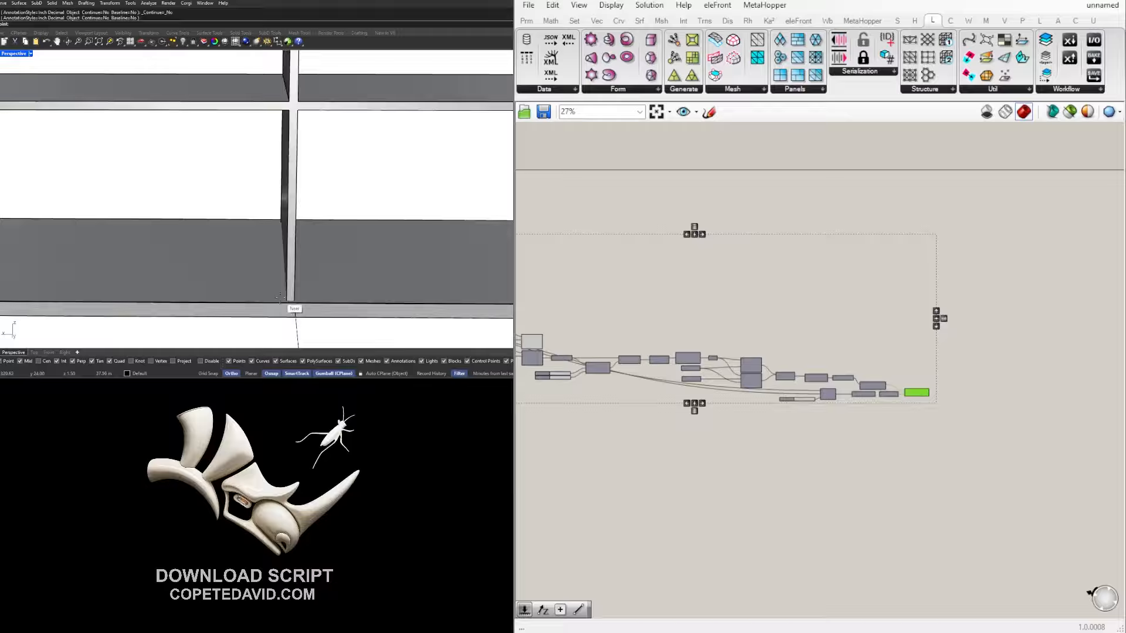
left_click(287, 301)
scroll(286, 301, "down", 5)
scroll(254, 288, "up", 5)
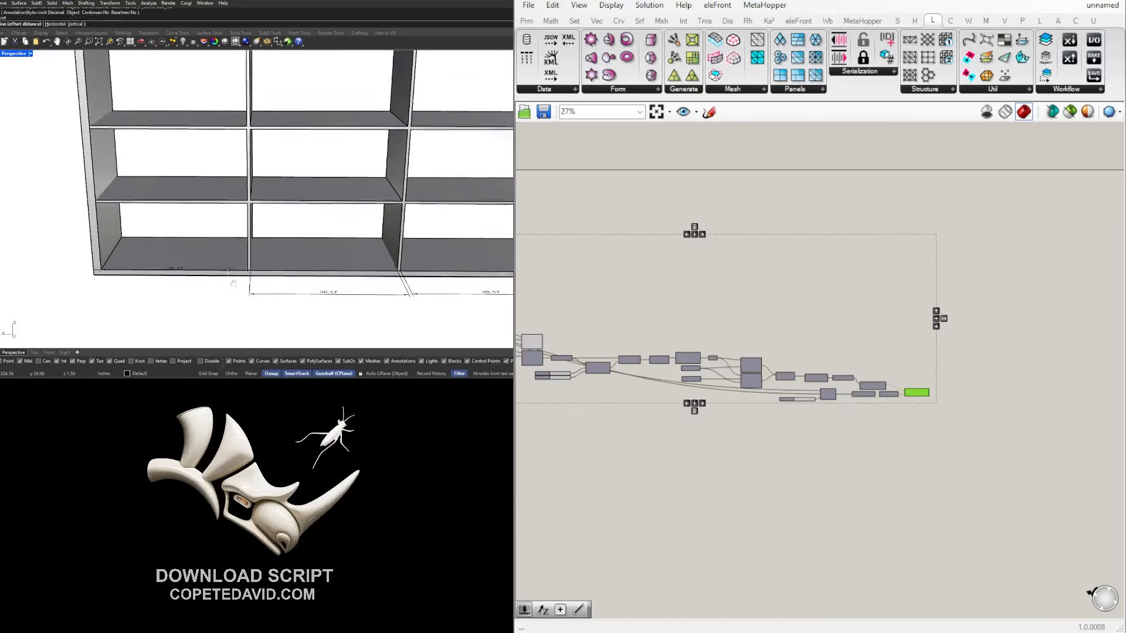
left_click(261, 300)
scroll(261, 300, "down", 5)
scroll(349, 303, "up", 5)
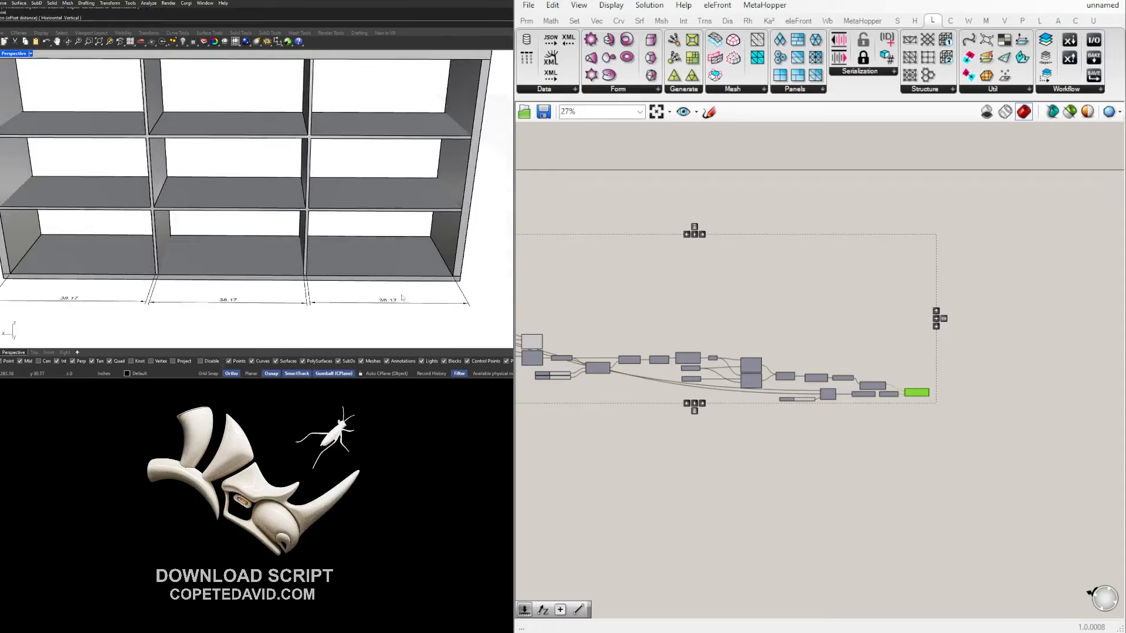
scroll(798, 377, "up", 5)
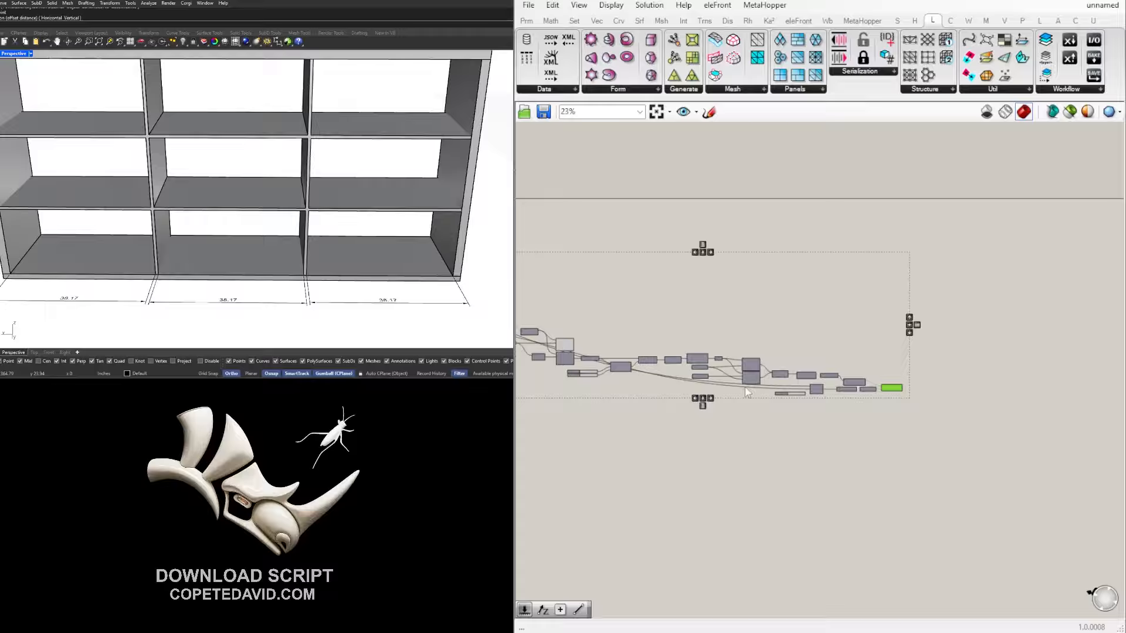
scroll(868, 332, "up", 5)
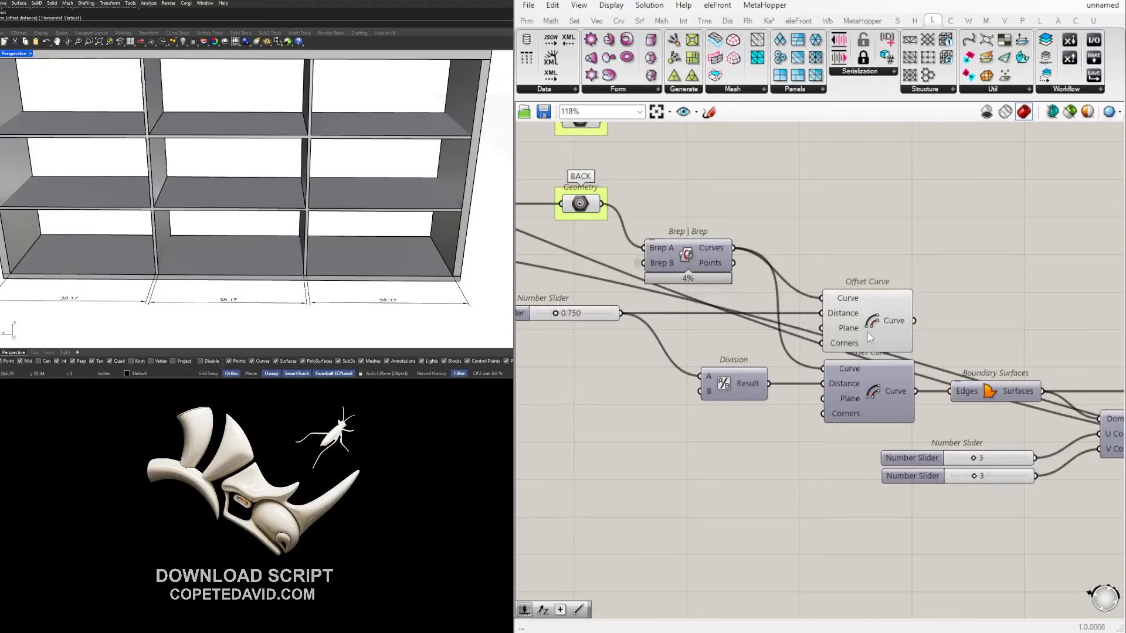
Examine the baked cabinet's open compartments, dividers and width dimensions alongside the thickness offset components of the definition.
left_click(867, 332)
right_click_drag(692, 331, 745, 367)
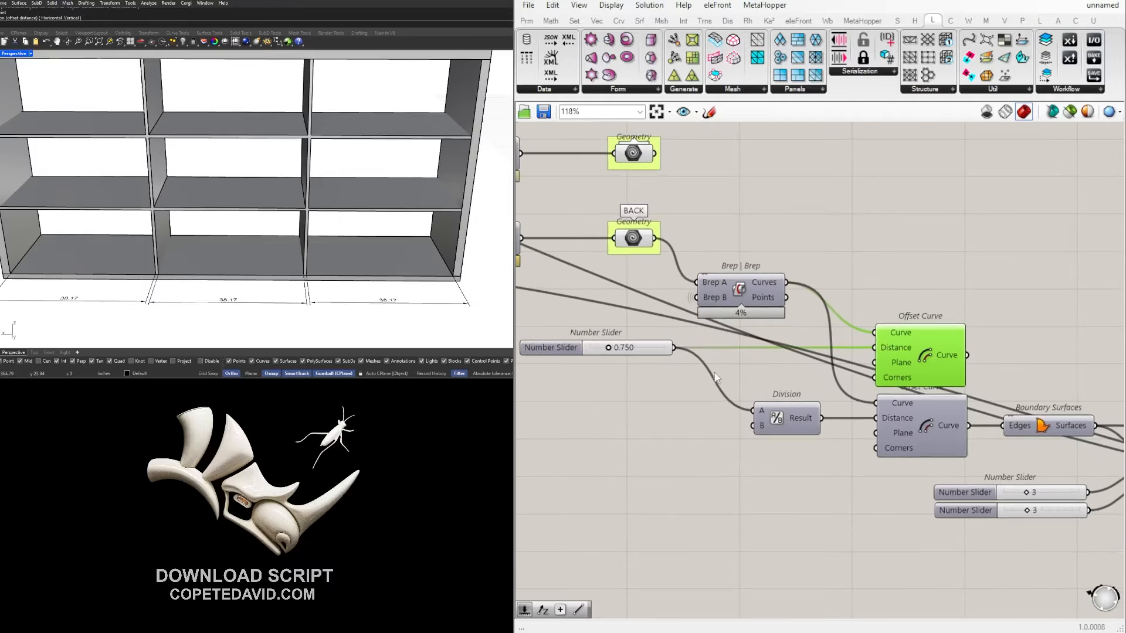
left_click(745, 368)
scroll(903, 354, "down", 1)
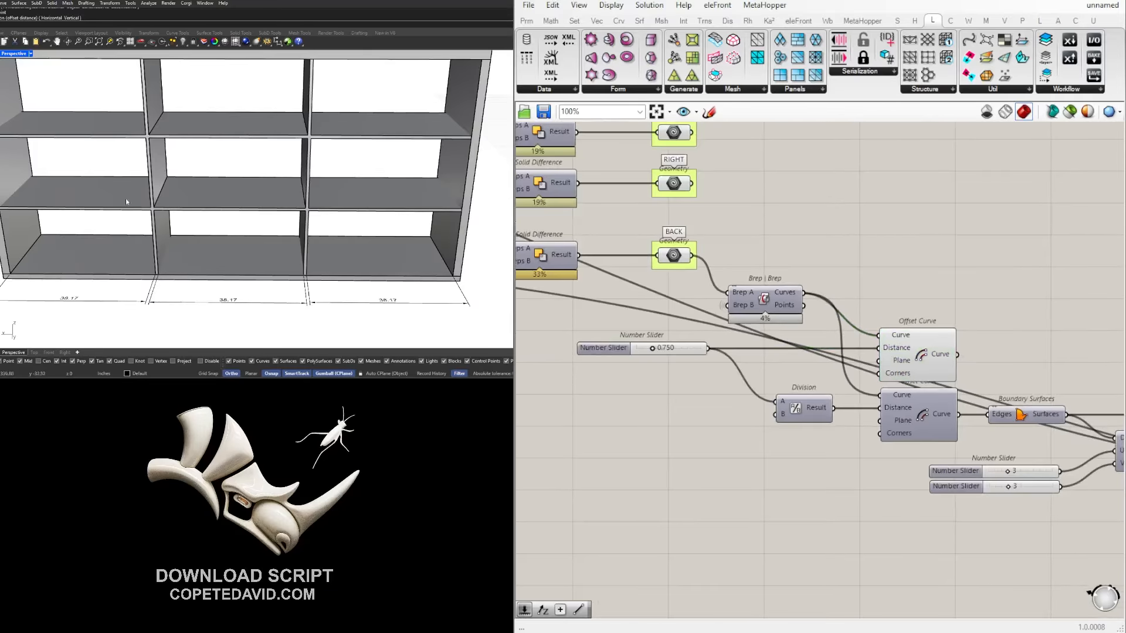
right_click_drag(125, 198, 65, 232)
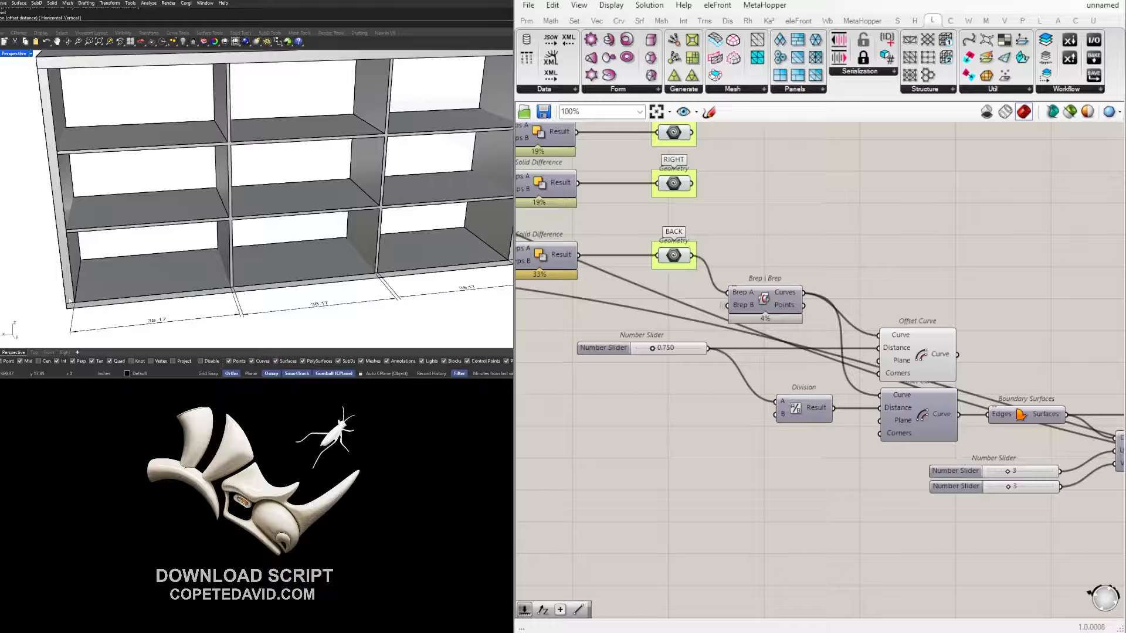
scroll(74, 306, "up", 6)
scroll(74, 307, "down", 8)
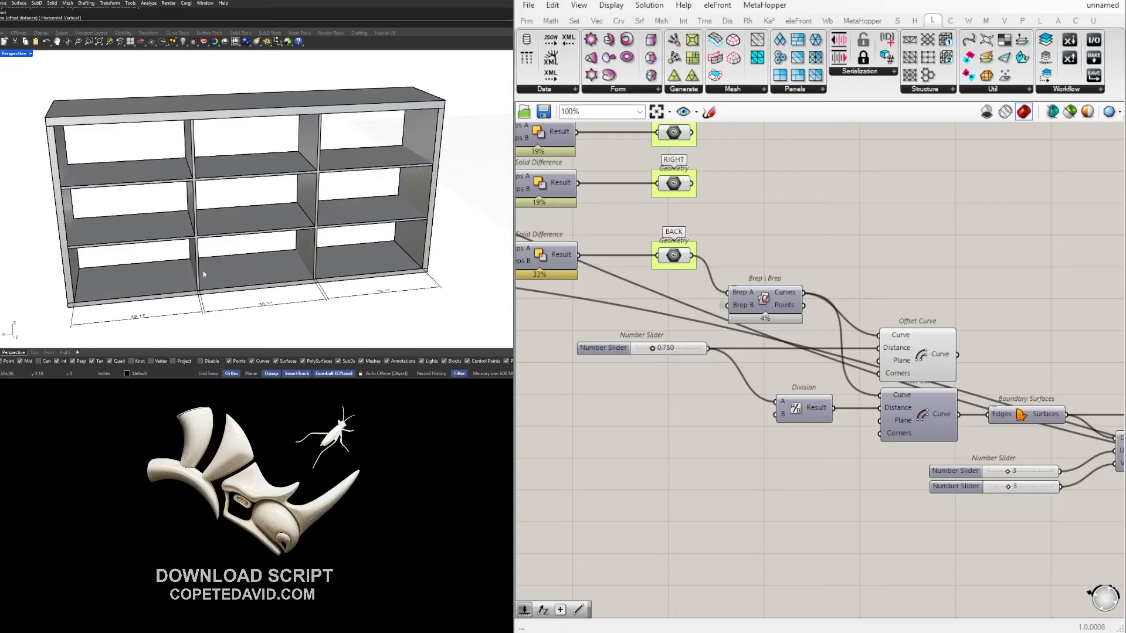
left_click(354, 222)
left_click(226, 146)
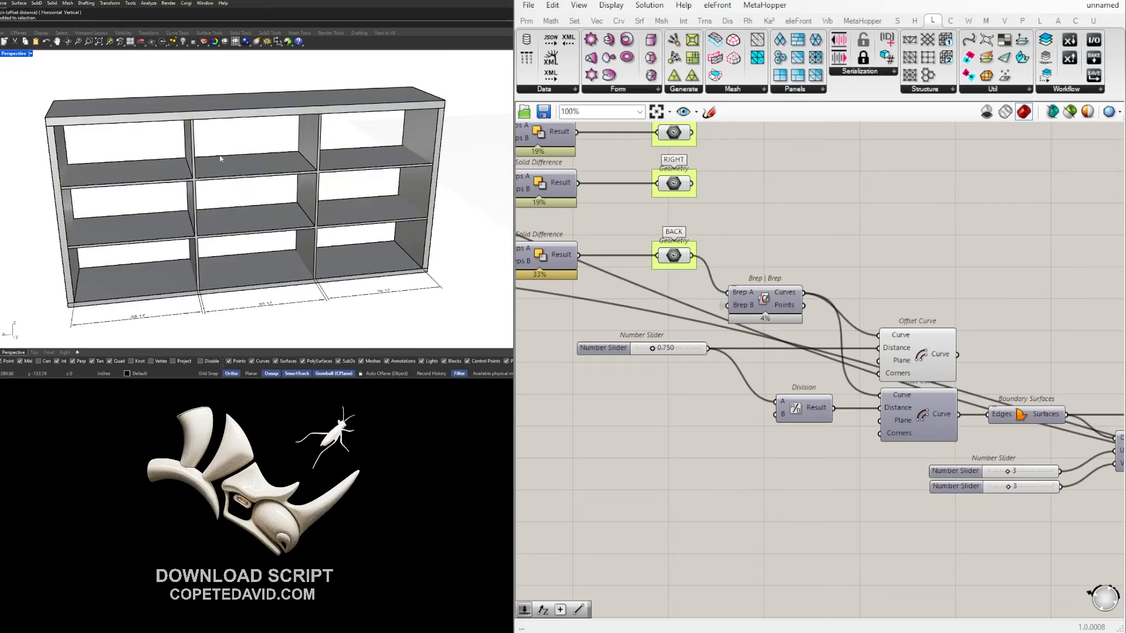
left_click(219, 166)
scroll(217, 166, "up", 5)
left_click(213, 135)
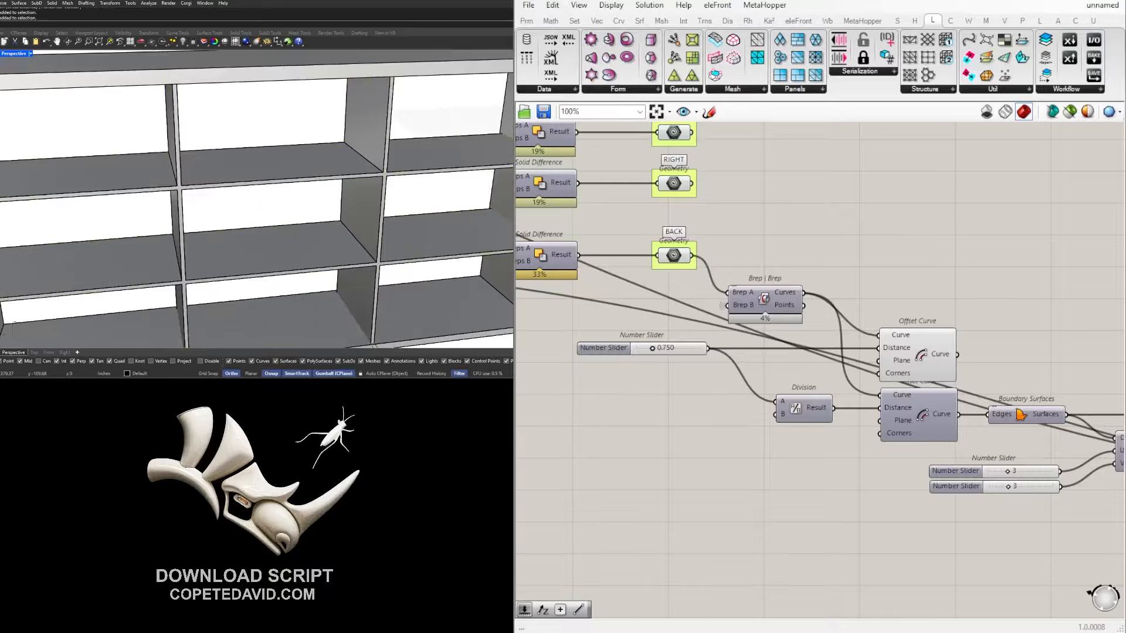
scroll(808, 428, "down", 5)
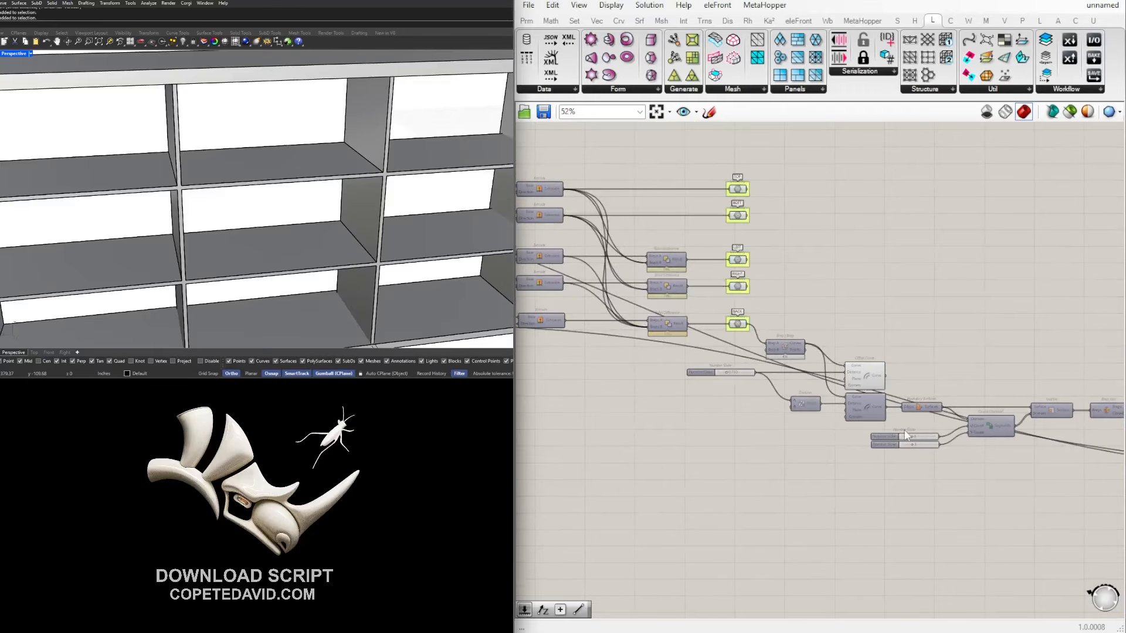
Set the wire display of the Subtraction component's A and B inputs to Hidden.
right_click(668, 434)
right_click_drag(1002, 497, 733, 465)
scroll(877, 442, "up", 5)
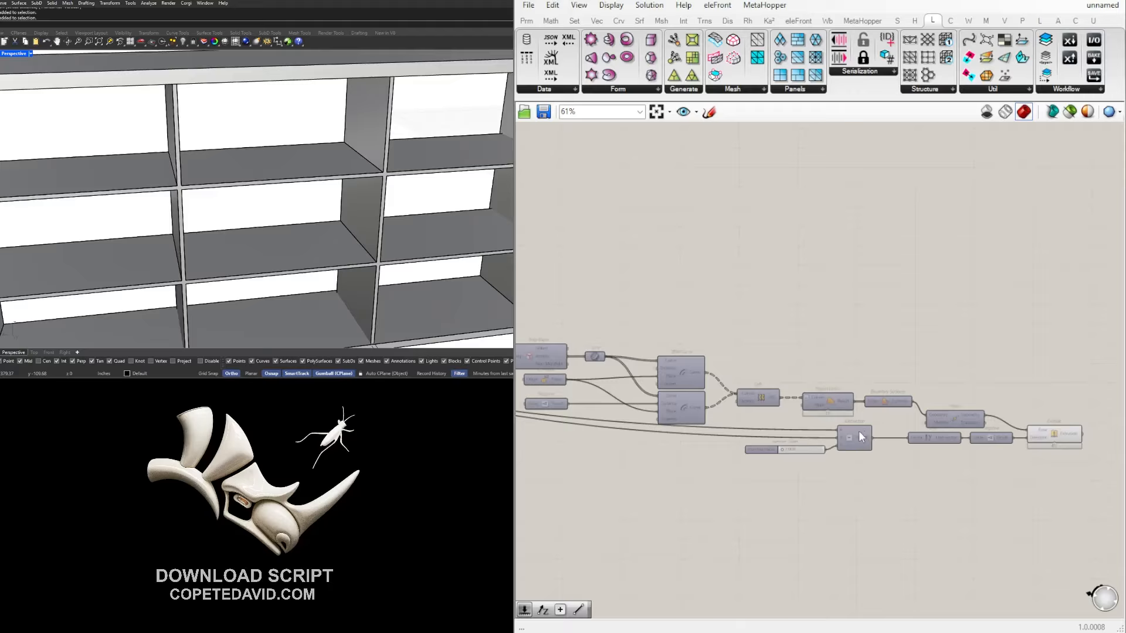
right_click(833, 424)
mouse_move(903, 428)
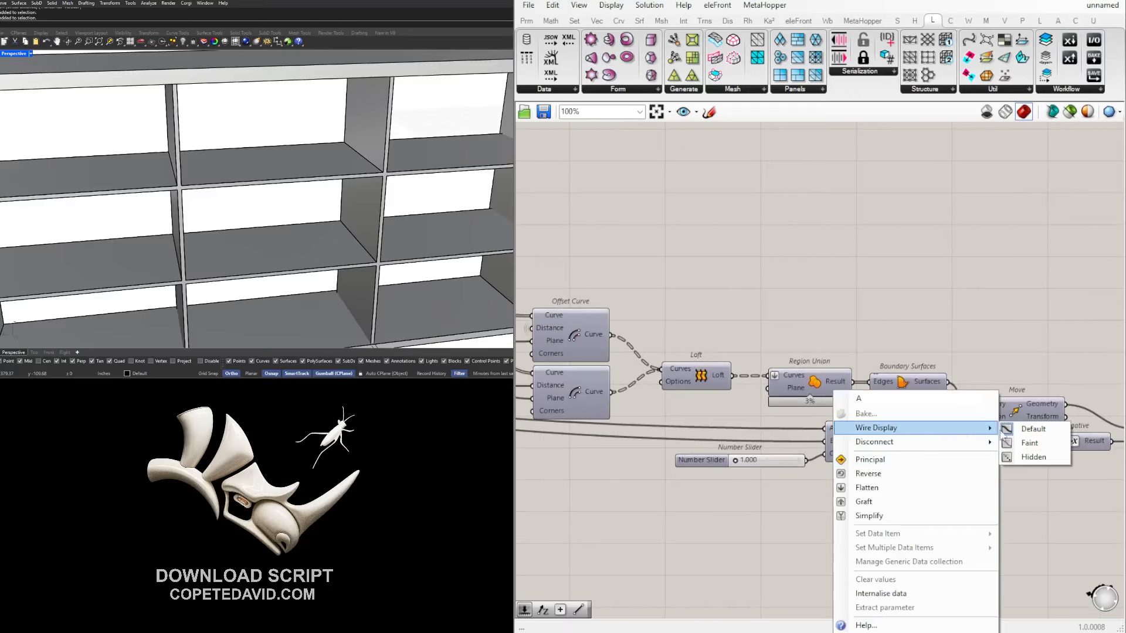
left_click(1049, 457)
right_click(830, 441)
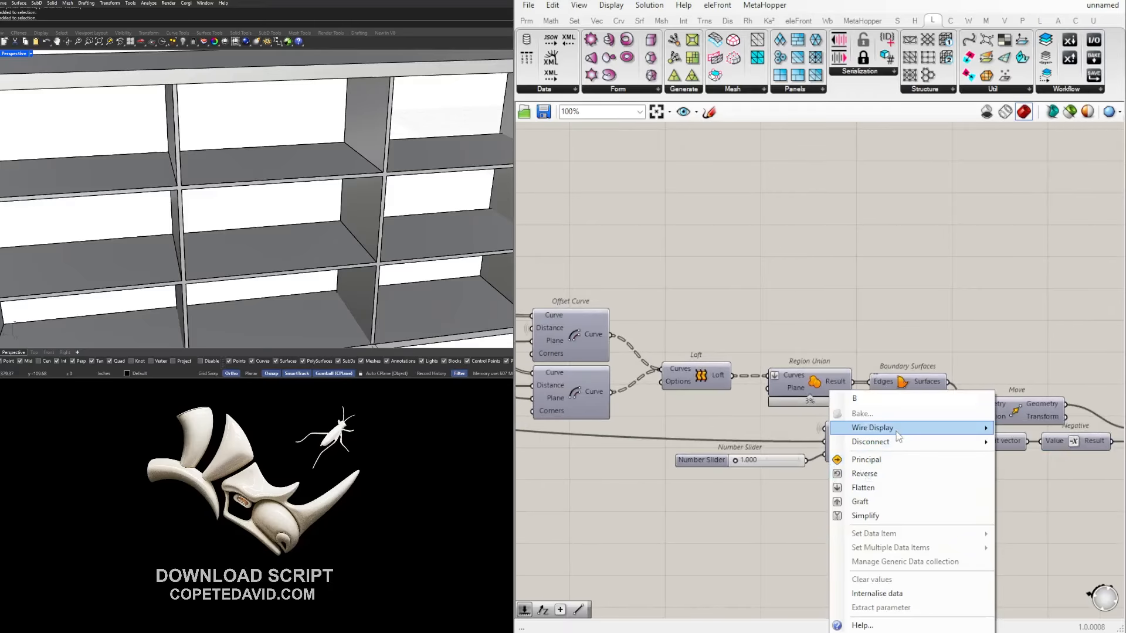
left_click(1032, 460)
Delete the baked cabinet and its dimensions from the Rhino model.
scroll(1043, 515, "down", 1)
right_click_drag(1043, 515, 688, 498)
left_click(862, 439)
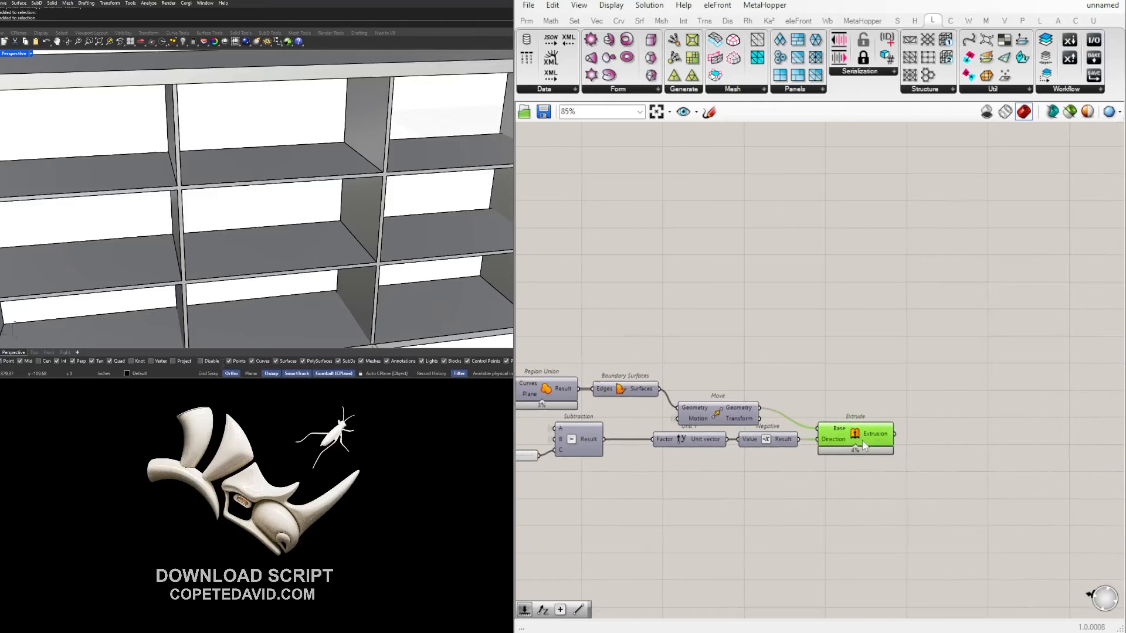
scroll(257, 234, "down", 5)
right_click_drag(256, 234, 176, 241)
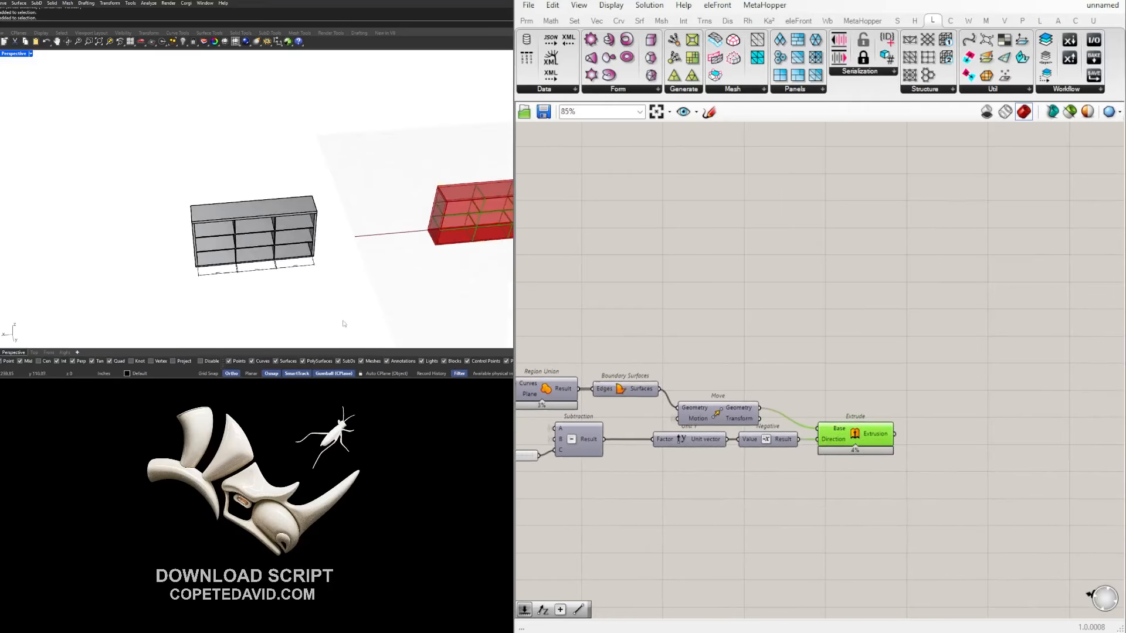
left_click_drag(344, 323, 167, 183)
key("Delete")
Inspect the Grasshopper preview of the cabinet and its dividers from the front.
scroll(499, 241, "up", 4)
right_click_drag(499, 242, 792, 264)
scroll(190, 187, "up", 1)
right_click_drag(191, 187, 352, 176)
left_click(1028, 341)
right_click_drag(182, 205, 378, 166)
scroll(354, 186, "up", 2)
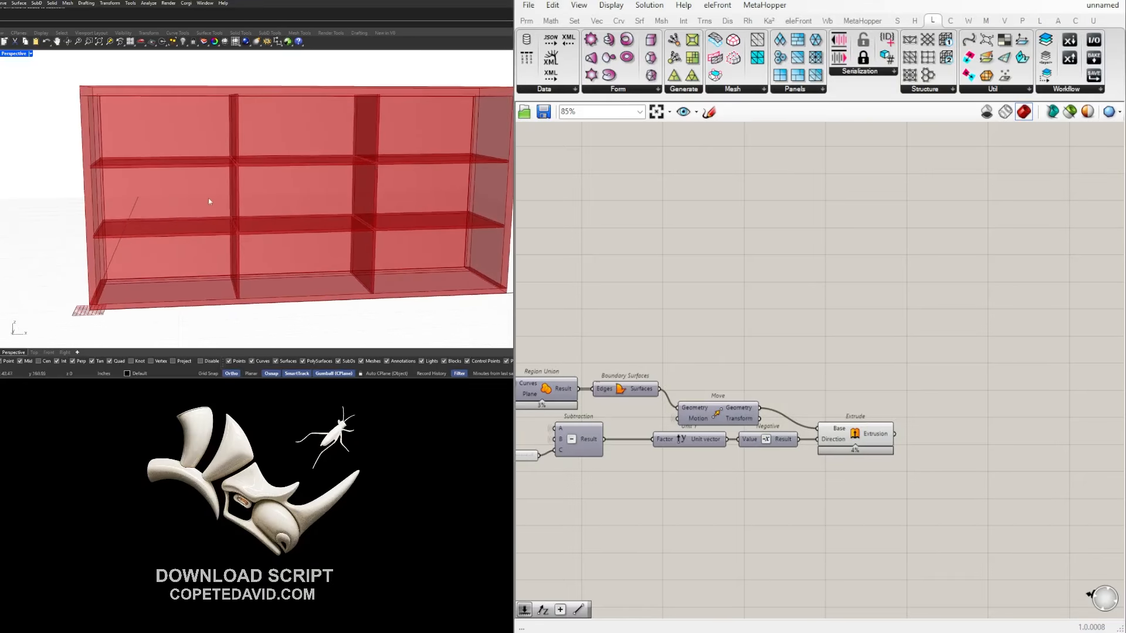
scroll(586, 446, "down", 2)
Test the Divide Domain² sliders with several counts, leaving U Count at 2 and V Count at 9.
right_click_drag(586, 446, 1059, 428)
right_click_drag(633, 375, 935, 403)
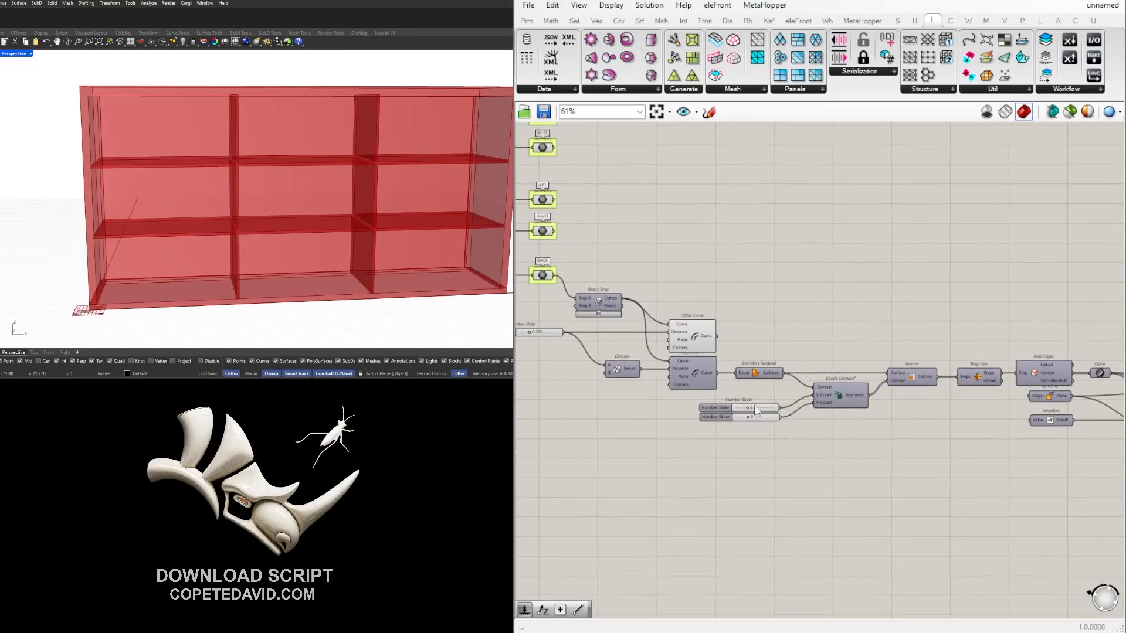
scroll(758, 410, "up", 4)
scroll(758, 414, "up", 3)
left_click_drag(751, 431, 821, 431)
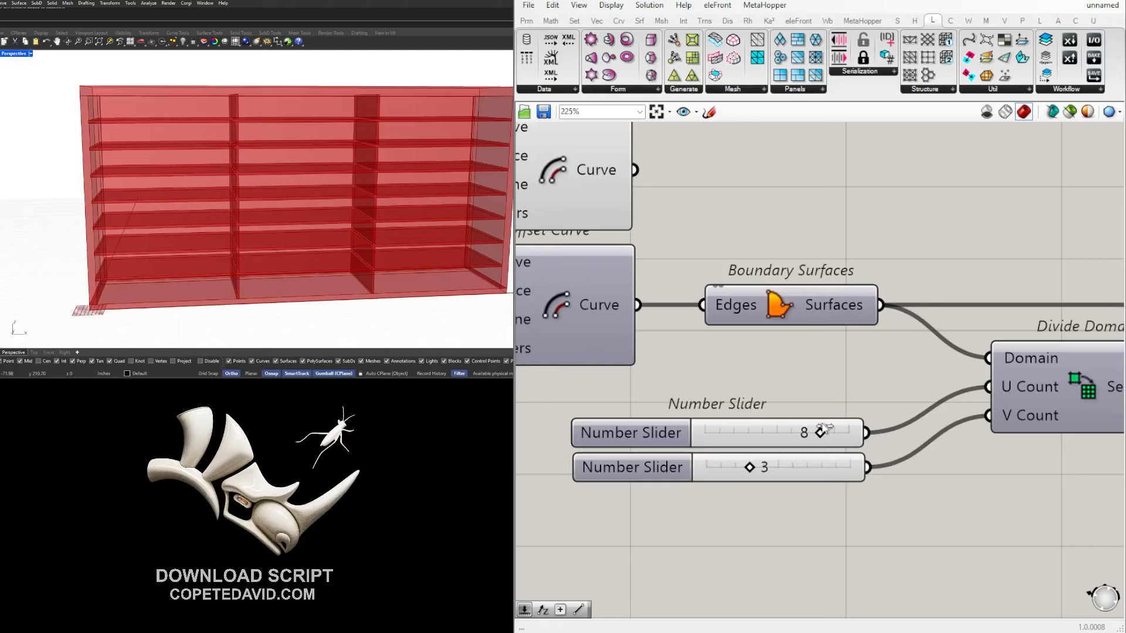
left_click_drag(824, 428, 842, 463)
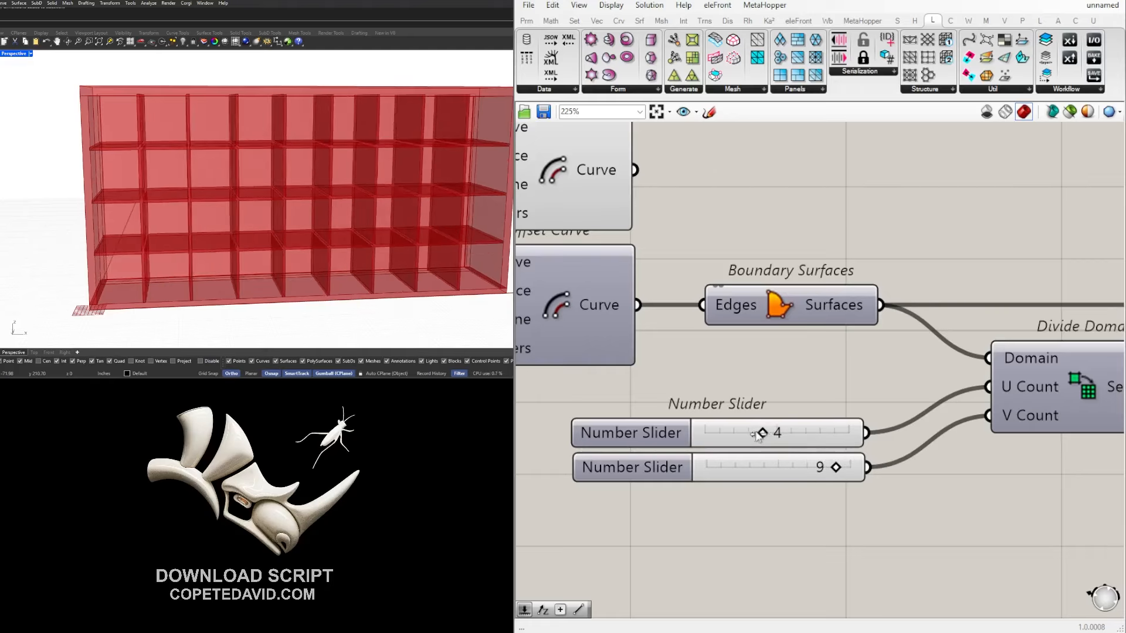
mouse_move(758, 434)
left_mouse_down()
mouse_move(734, 437)
mouse_move(748, 430)
left_mouse_up()
scroll(756, 433, "down", 2)
scroll(762, 431, "up", 3)
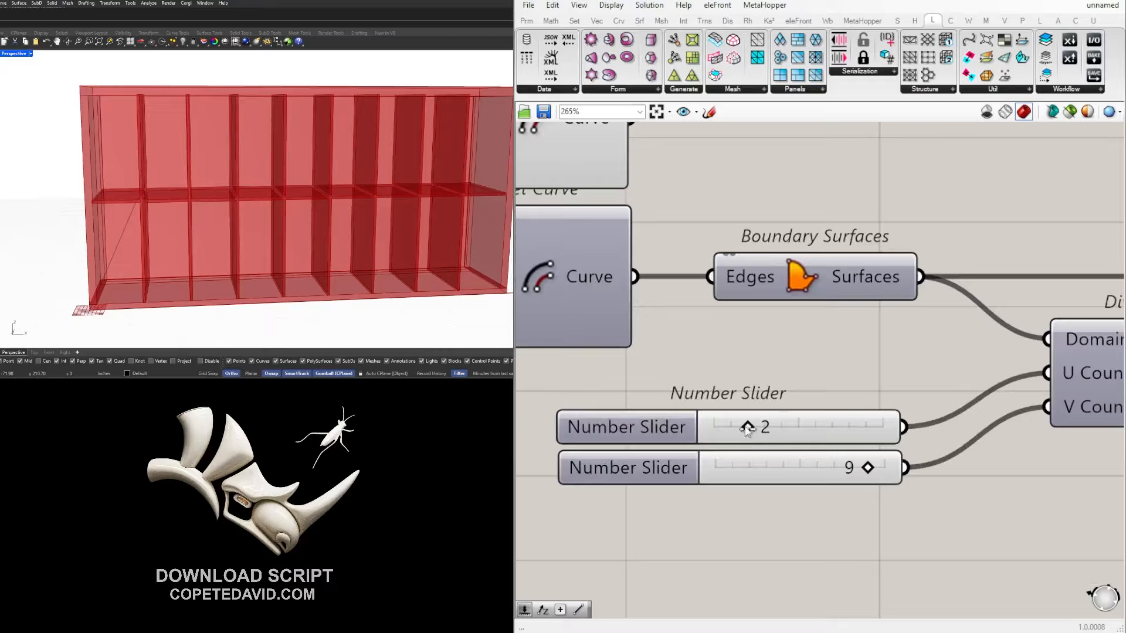
Highlight the final Extrude component's dividers in the cabinet preview.
scroll(904, 412, "down", 8)
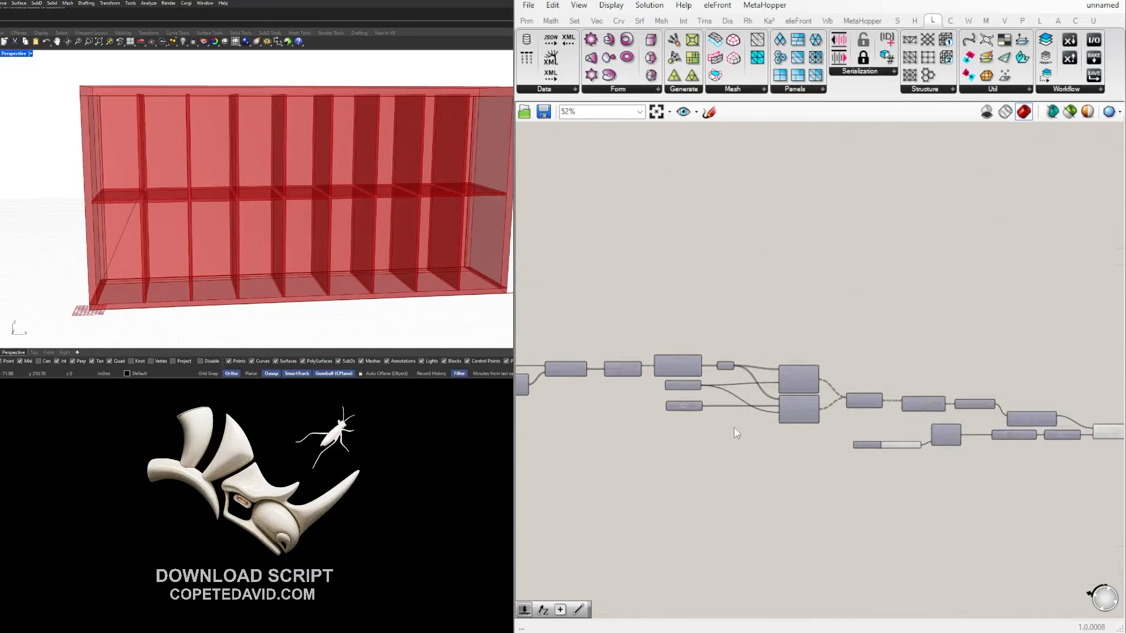
scroll(905, 412, "up", 3)
left_click(904, 411)
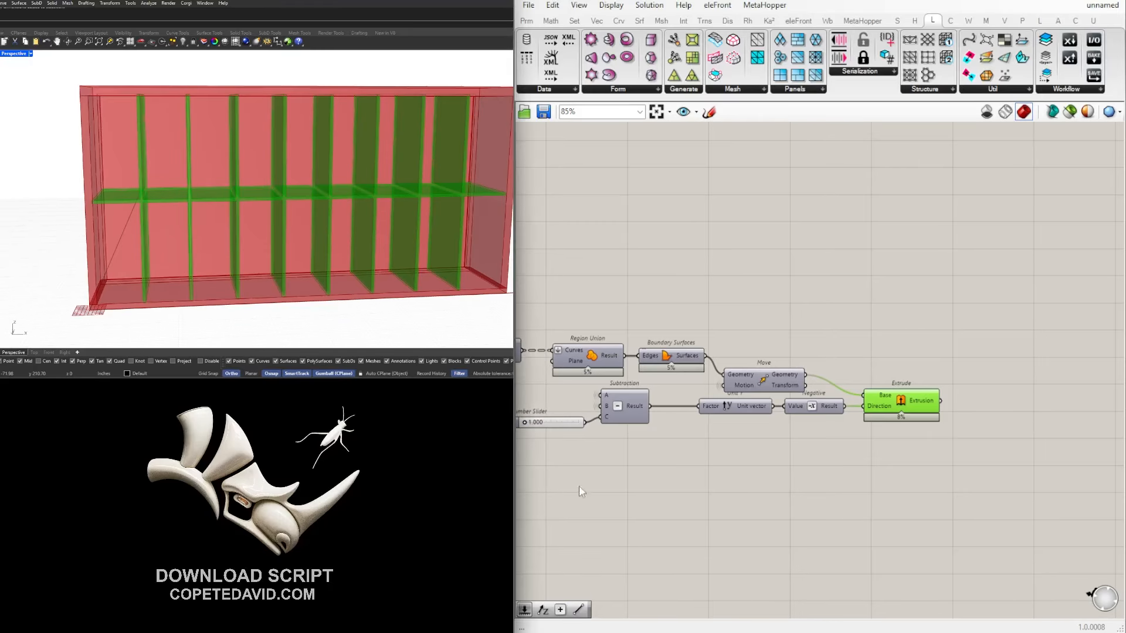
Set the V Count slider of Divide Domain² to 5.
scroll(926, 335, "down", 3)
right_click_drag(707, 382, 861, 381)
scroll(861, 384, "up", 6)
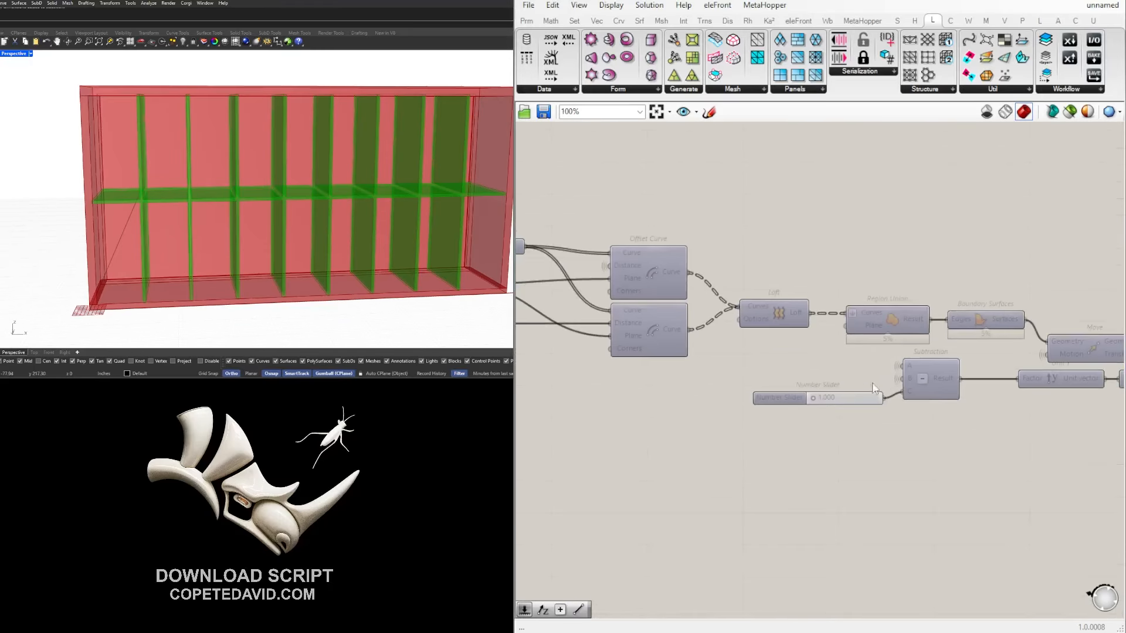
scroll(761, 394, "down", 4)
right_click_drag(522, 349, 757, 387)
right_click_drag(519, 381, 749, 420)
scroll(749, 422, "up", 6)
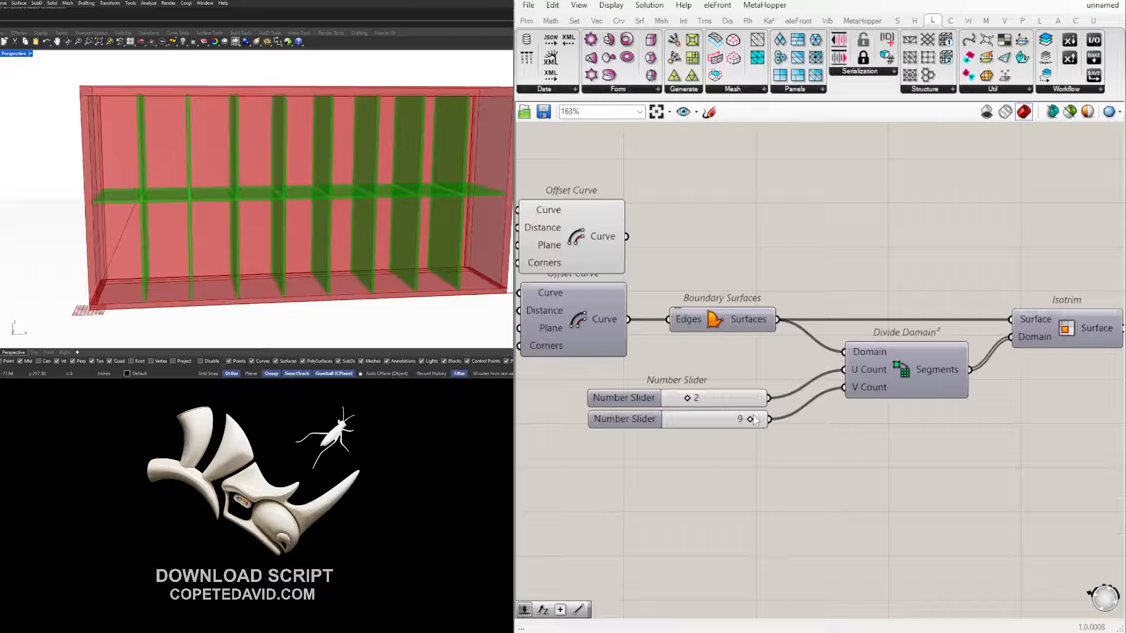
left_click_drag(749, 421, 697, 422)
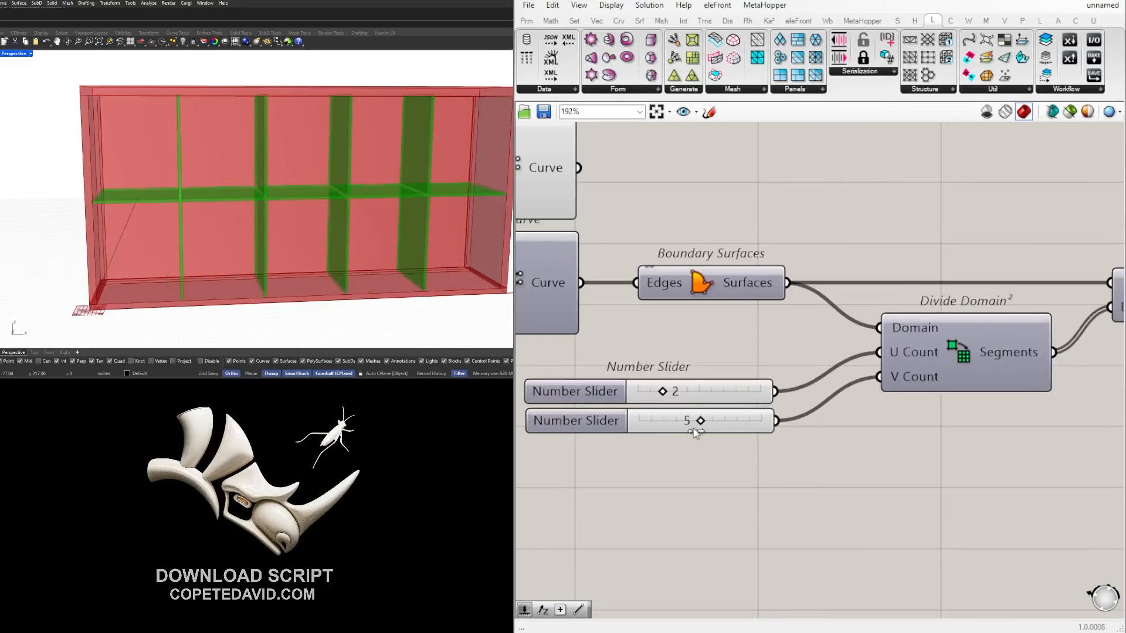
Highlight the extruded dividers and examine their layout and intersections from several angles.
scroll(701, 440, "down", 5)
right_click_drag(867, 472, 718, 455)
scroll(750, 435, "down", 2)
scroll(762, 438, "down", 2)
right_click_drag(991, 451, 692, 377)
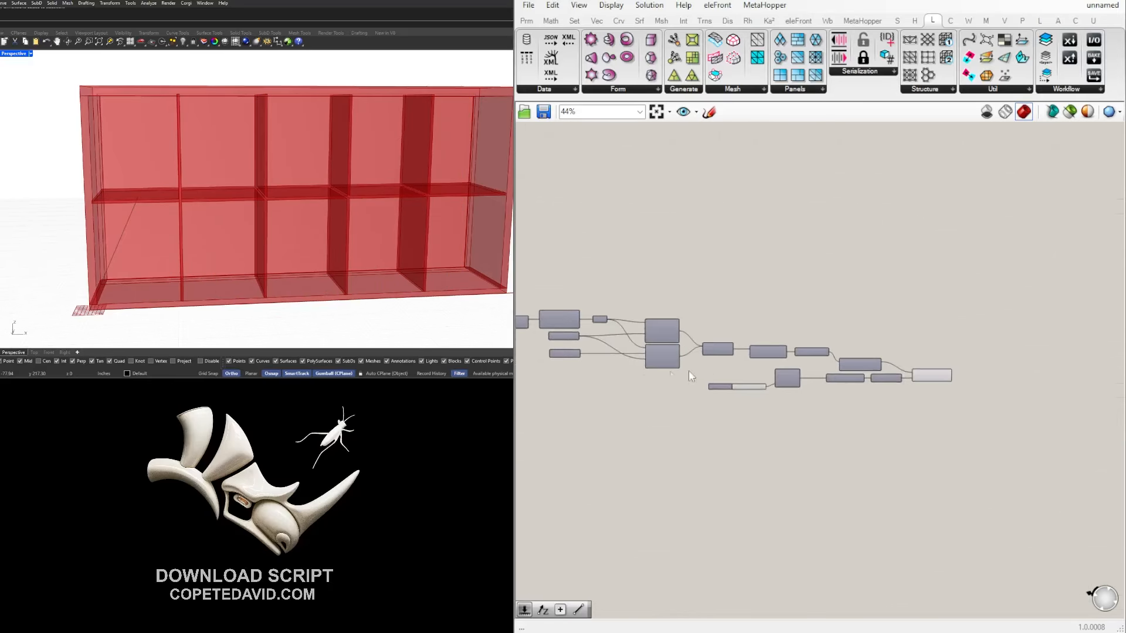
scroll(922, 383, "up", 4)
left_click(933, 375)
right_click_drag(90, 220, 381, 204)
right_click_drag(176, 203, 290, 218)
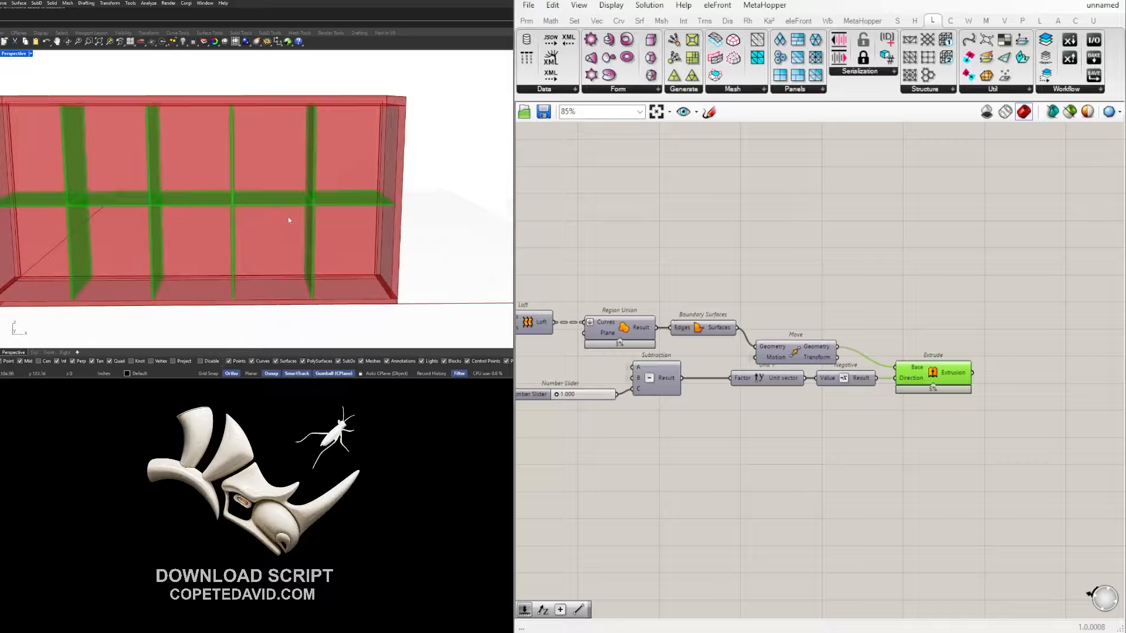
right_click_drag(77, 205, 189, 206, "shift")
scroll(190, 205, "up", 5)
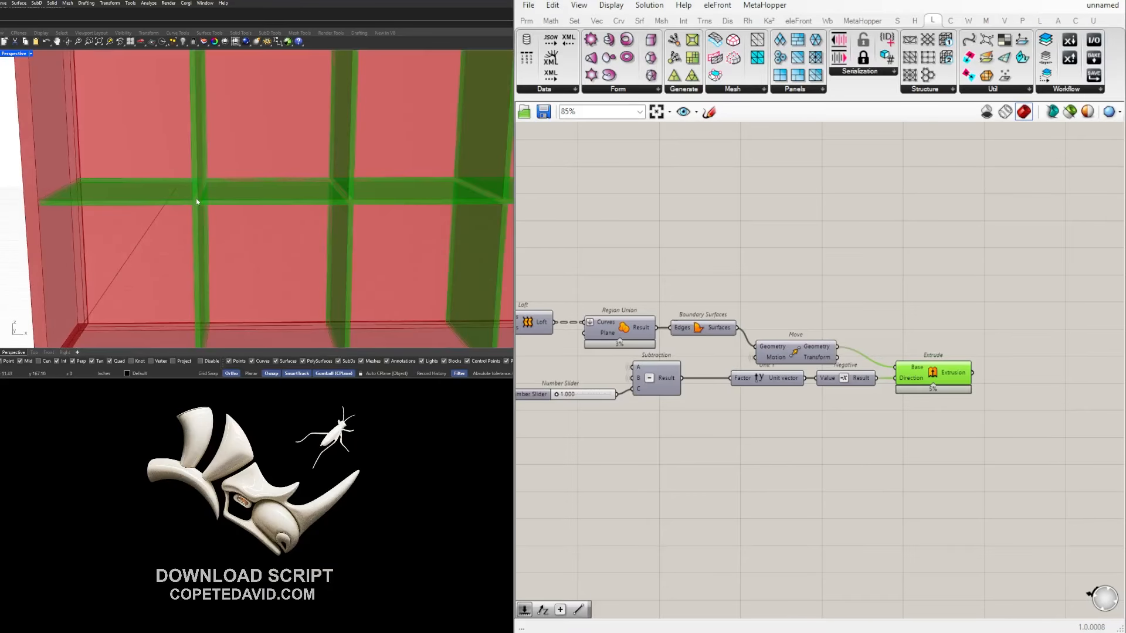
scroll(199, 203, "down", 5)
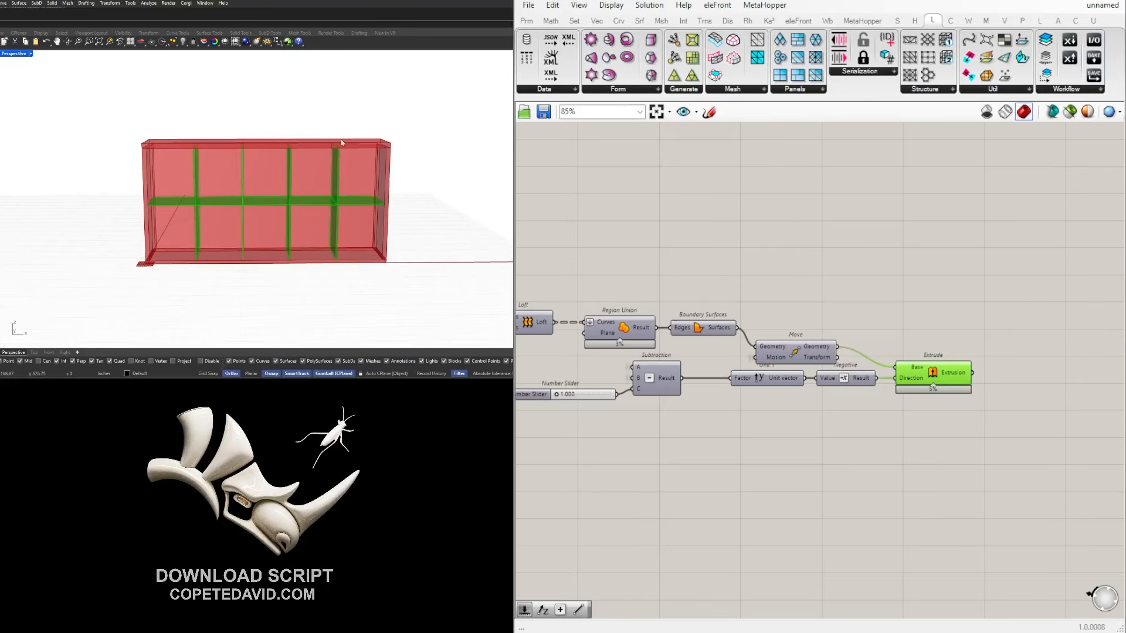
Highlight the full-thickness Offset Curve and examine it at the cabinet's bottom corner.
left_click(1061, 342)
right_click_drag(1062, 341, 1001, 339)
scroll(845, 328, "up", 1)
scroll(736, 320, "down", 1)
left_click(698, 284)
right_click_drag(137, 248, 277, 250)
scroll(345, 282, "up", 8)
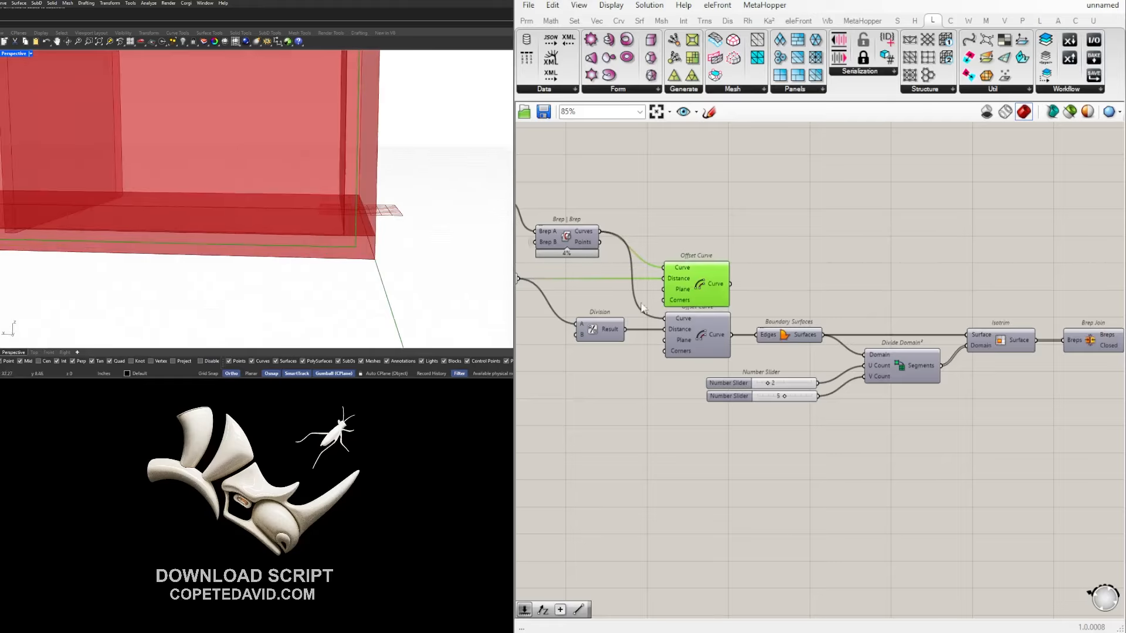
Enable the preview of the half-thickness Offset Curve and check its position at the cabinet's bottom corner.
left_click(708, 331)
middle_click(710, 330)
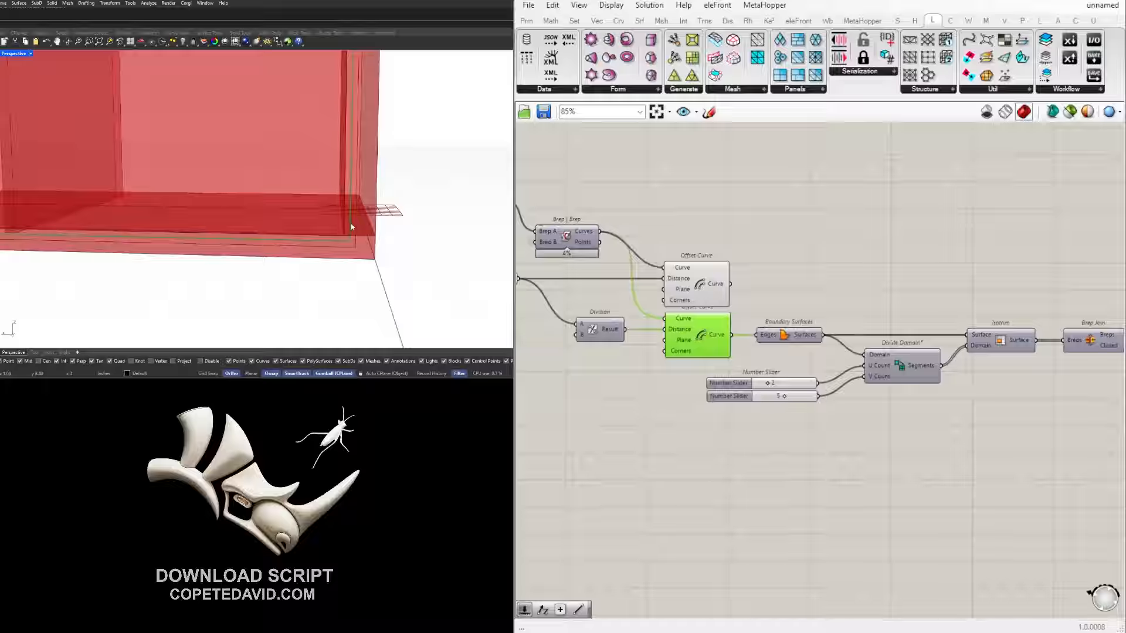
scroll(351, 226, "down", 8)
scroll(351, 226, "up", 8)
scroll(805, 291, "down", 6)
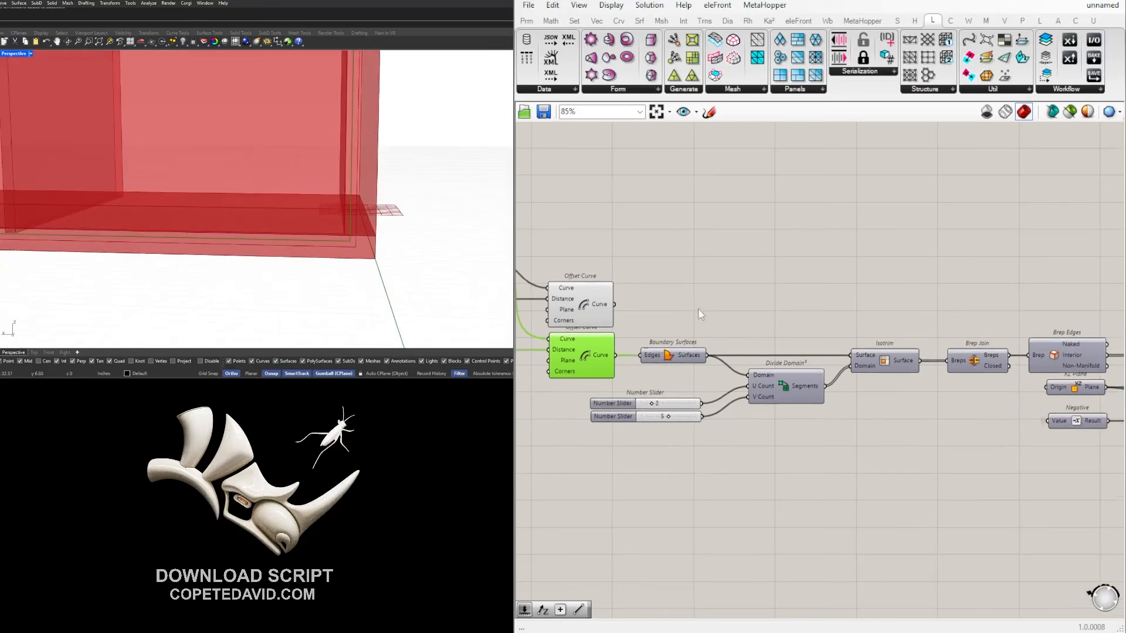
Highlight the final divider extrusion and examine how it meets the cabinet's panels.
left_click_drag(983, 399, 619, 371)
scroll(595, 312, "up", 3)
left_click(791, 346)
scroll(830, 364, "down", 2)
scroll(923, 416, "up", 3)
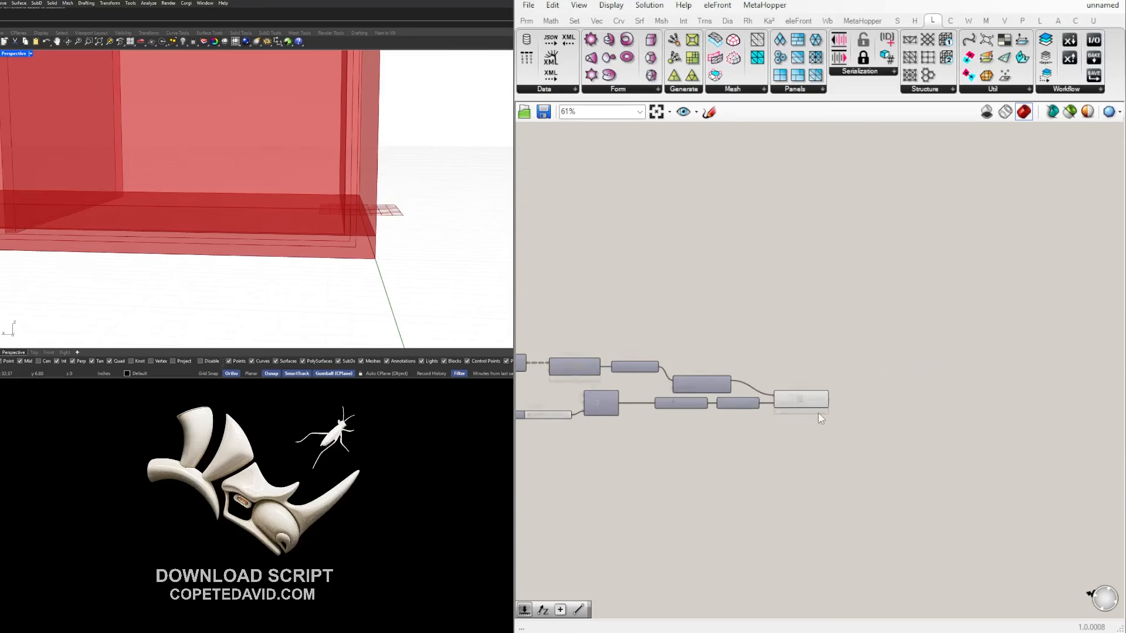
left_click(815, 408)
right_click_drag(195, 206, 226, 190)
scroll(221, 222, "up", 5)
scroll(221, 222, "down", 5)
Move all divider components from Boundary Surfaces through the final Extrude lower on the canvas, away from the Offset Curves.
right_click_drag(675, 373, 1081, 374)
scroll(815, 368, "down", 4)
left_click_drag(1044, 453, 567, 335)
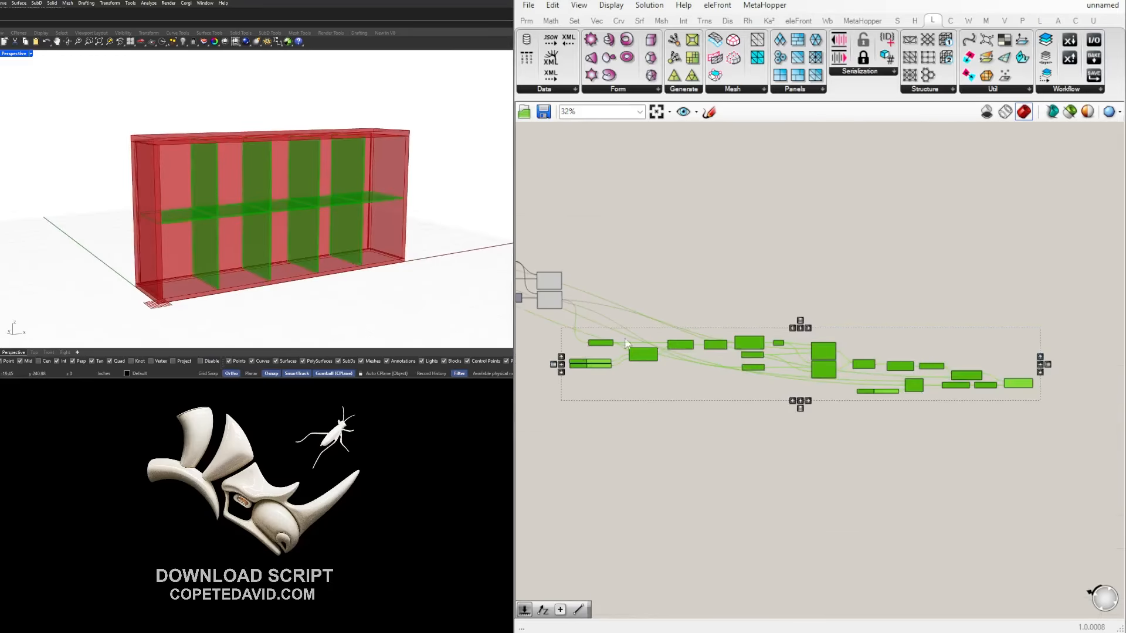
scroll(750, 346, "up", 1)
left_click_drag(753, 342, 757, 366)
left_click(756, 346)
Disable the preview of all divider components from Boundary Surfaces through the final Extrude.
scroll(570, 319, "up", 1)
right_click_drag(570, 318, 765, 381)
scroll(764, 382, "up", 2)
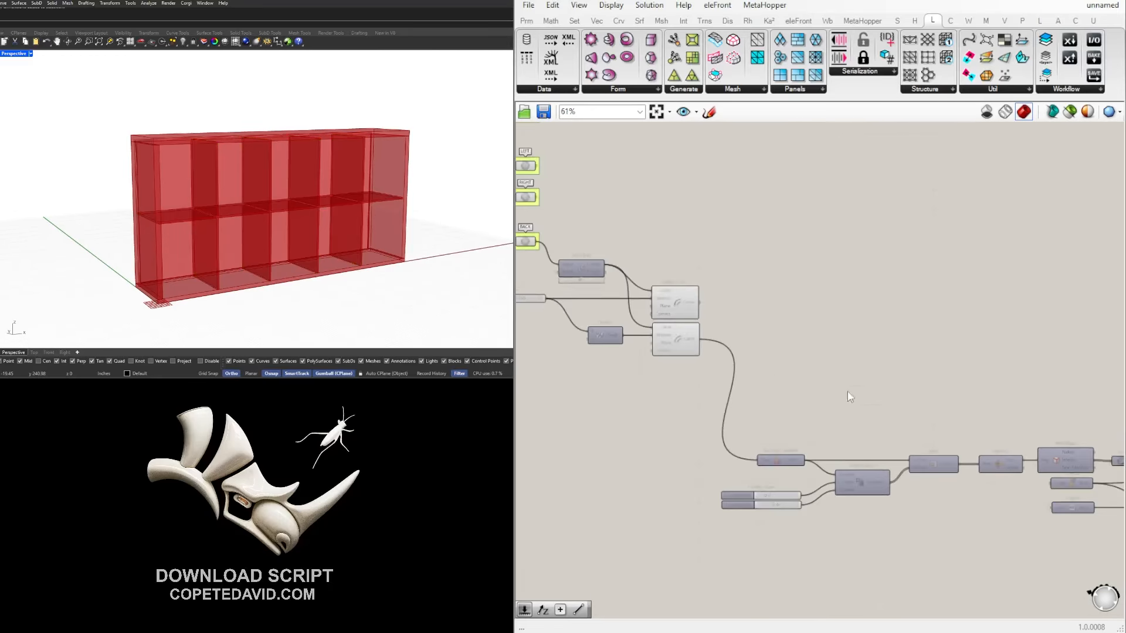
right_click_drag(849, 394, 627, 317)
scroll(815, 356, "down", 5)
left_click_drag(953, 414, 569, 341)
middle_click(608, 328)
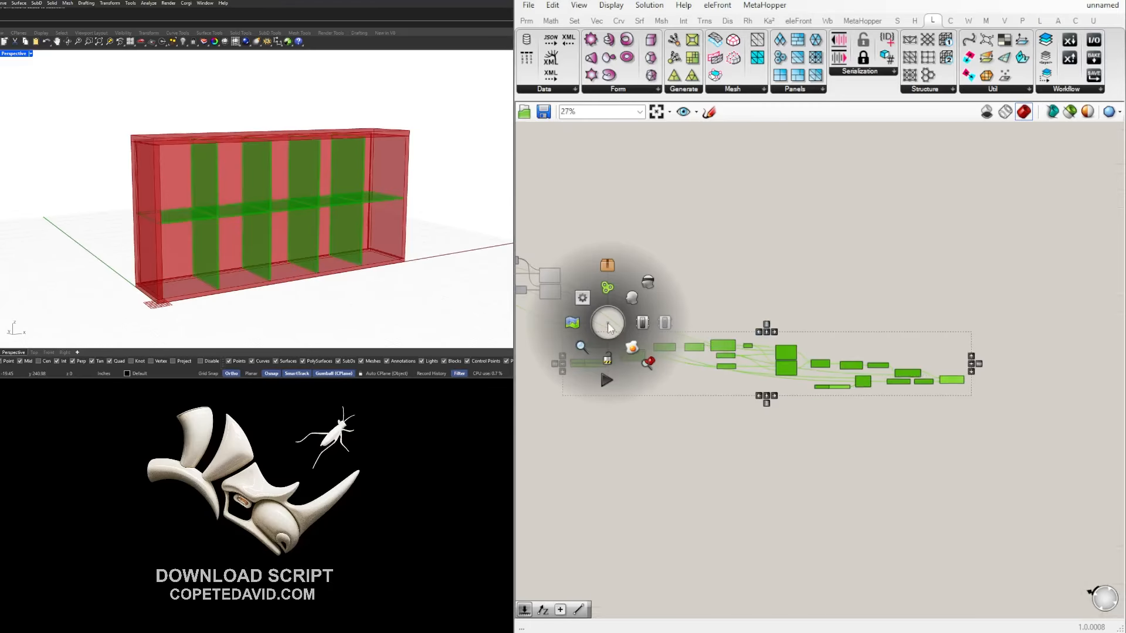
left_click(647, 293)
Examine the highlighted half-thickness Offset Curve against the cabinet's edges in the perspective view, then clear the selection.
scroll(857, 319, "up", 6)
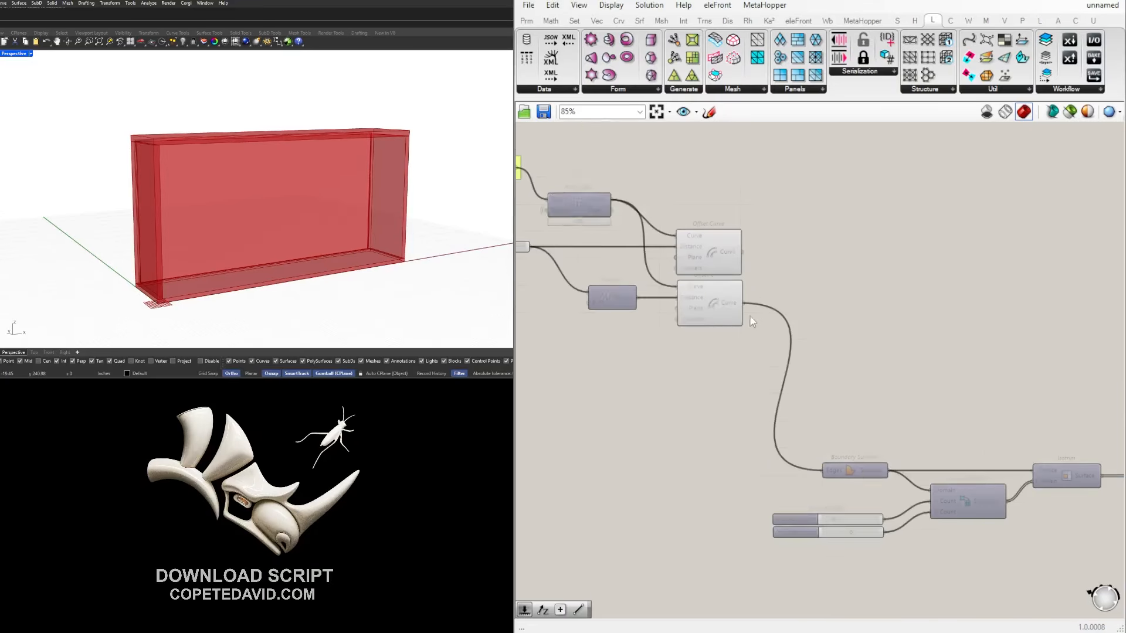
right_click_drag(150, 245, 358, 263)
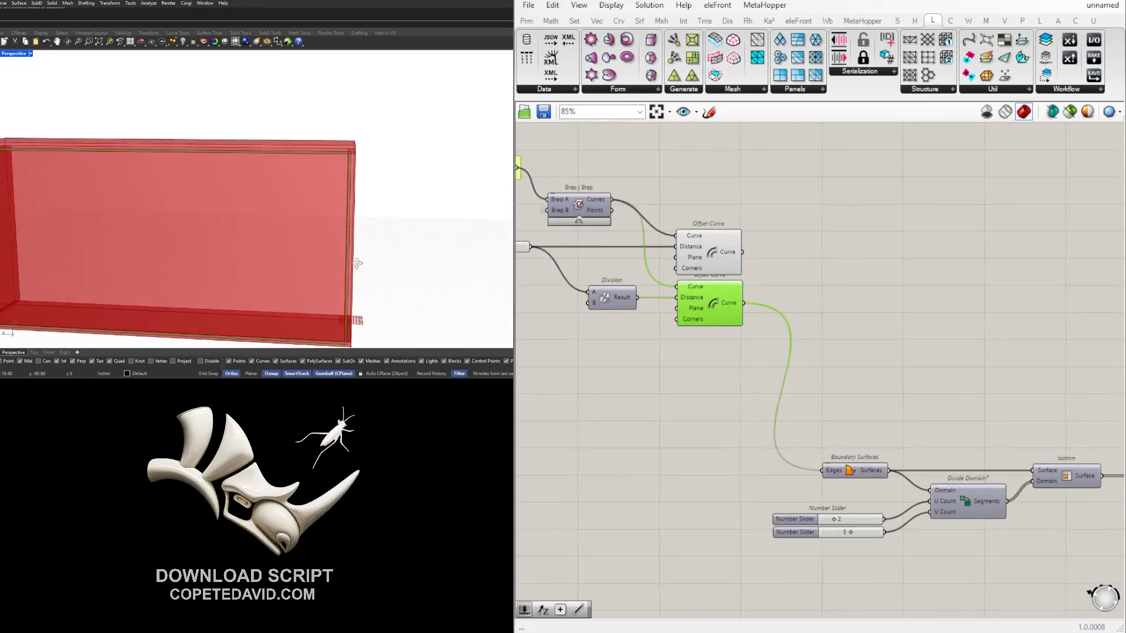
right_click_drag(830, 375, 673, 331)
scroll(672, 331, "down", 1)
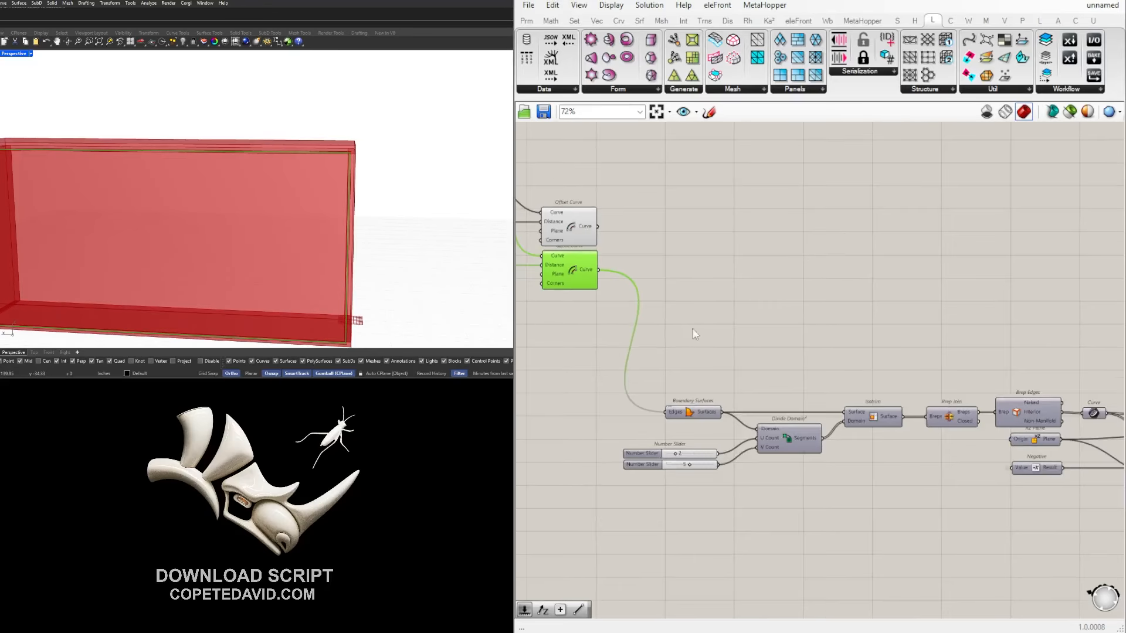
left_click(766, 329)
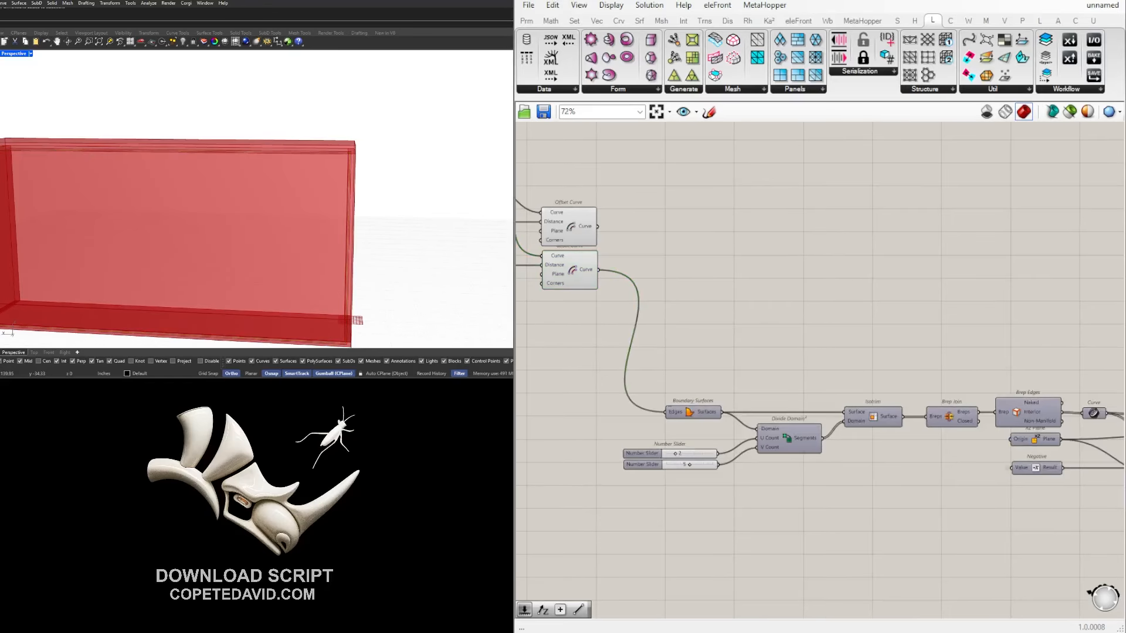
Enable the preview of the final divider Extrude at the end of the chain.
scroll(751, 437, "down", 5)
left_click_drag(1043, 498, 722, 355)
scroll(689, 413, "up", 3)
left_click(776, 412)
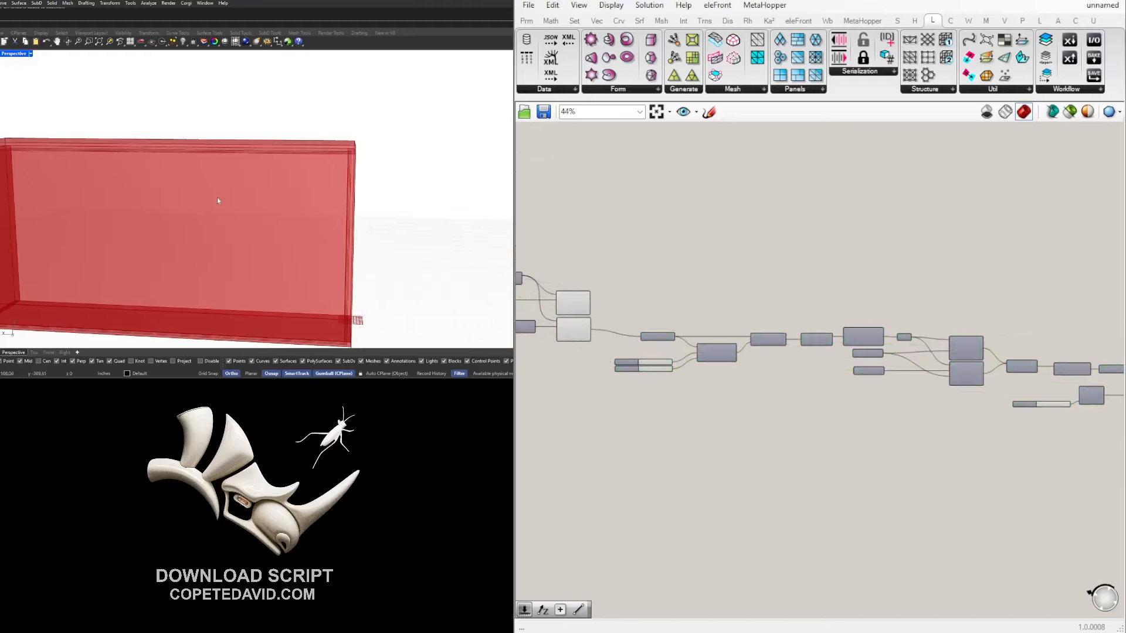
right_click_drag(852, 404, 804, 405)
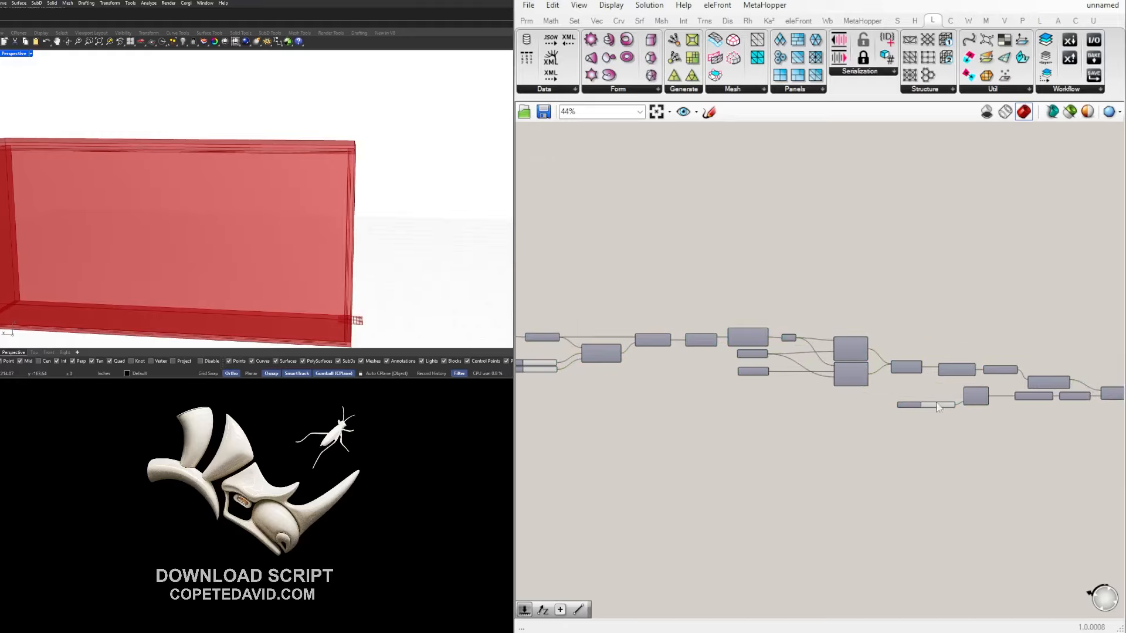
right_click_drag(1044, 408, 780, 411)
scroll(882, 410, "up", 4)
left_click_drag(865, 444, 777, 352)
middle_click(779, 352)
left_click(804, 325)
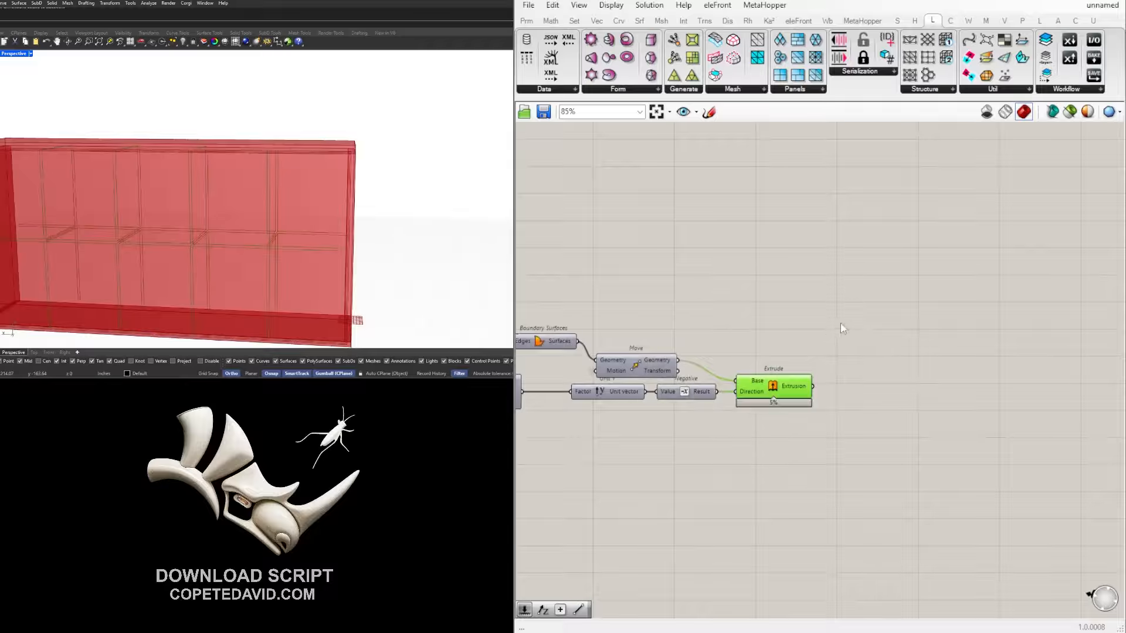
left_click(984, 368)
Set the Divide Domain² U Count slider to 1 and view the cabinet's dividers from another angle.
right_click_drag(602, 374, 898, 381)
right_click_drag(625, 379, 979, 387)
right_click_drag(560, 373, 887, 382)
scroll(705, 358, "up", 5)
left_click_drag(742, 315, 727, 315)
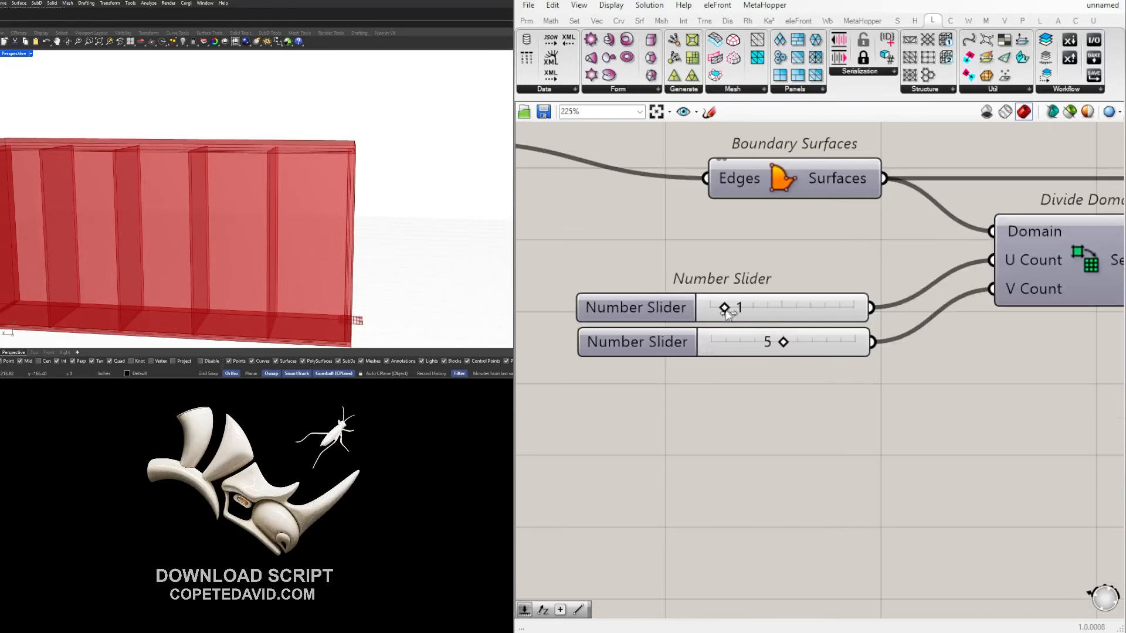
mouse_move(113, 188)
right_mouse_down()
mouse_move(146, 183)
mouse_move(100, 201)
right_mouse_up()
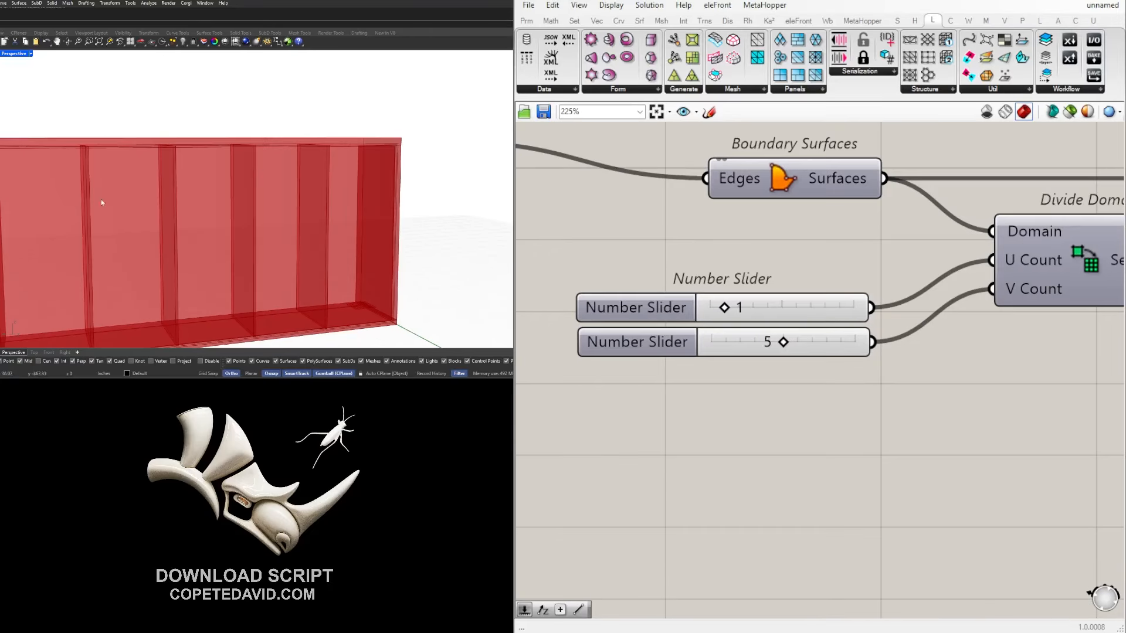
Review the divider chain from the division sliders through the Offset Curves to the Subtraction and final Extrude.
scroll(956, 395, "down", 5)
right_click_drag(909, 410, 636, 394)
scroll(637, 394, "down", 2)
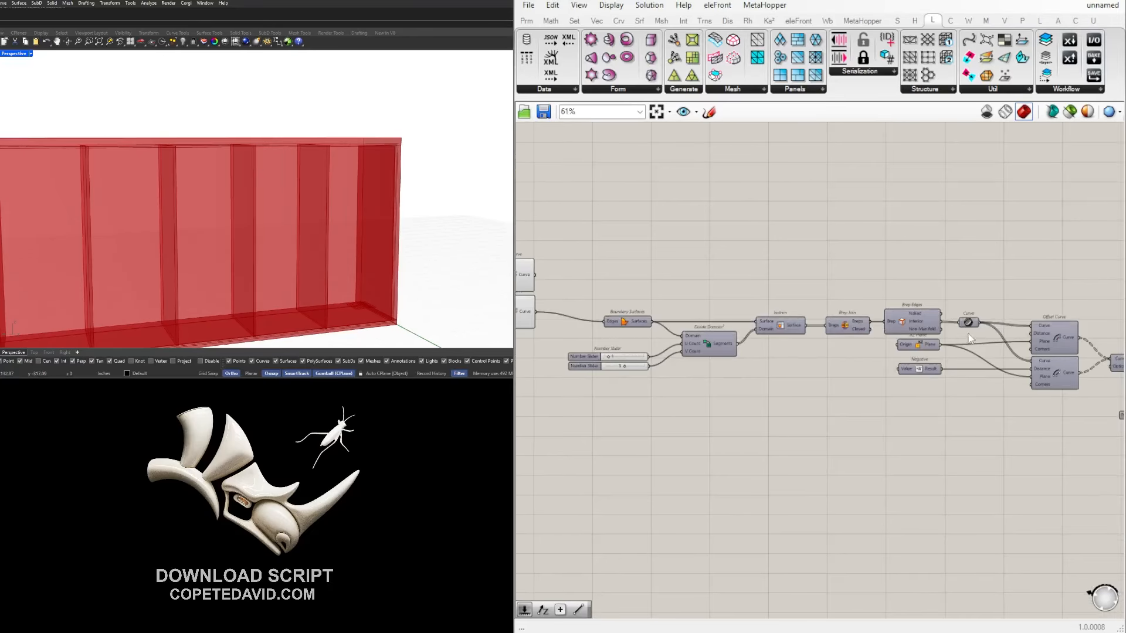
scroll(567, 360, "down", 2)
right_click_drag(772, 386, 622, 340)
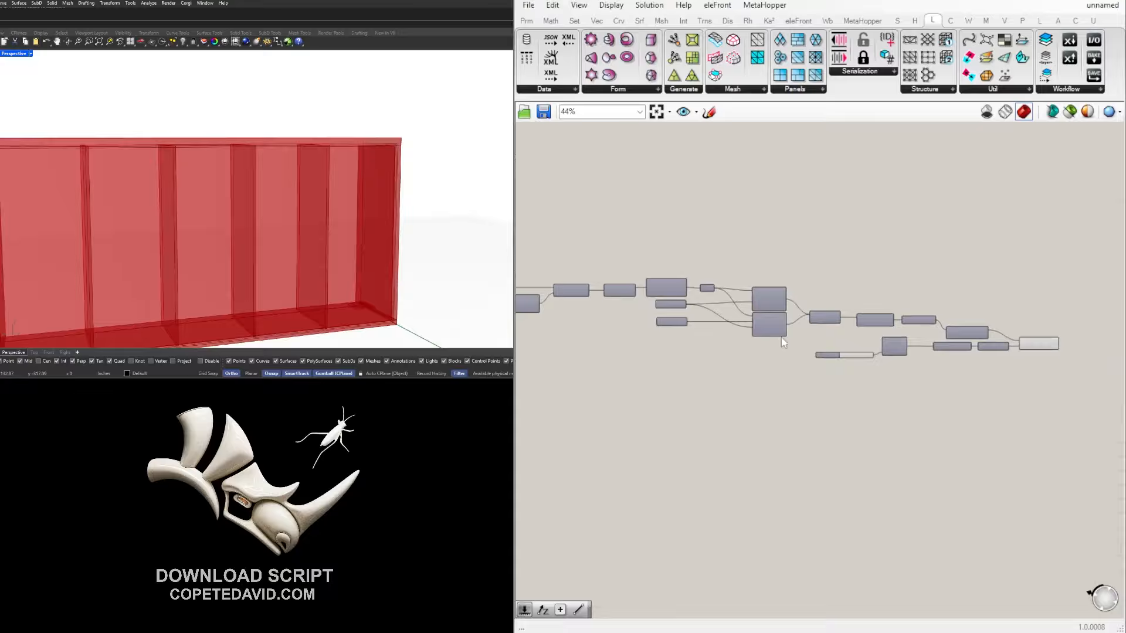
scroll(781, 314, "up", 4)
scroll(781, 315, "down", 1)
scroll(941, 361, "down", 1)
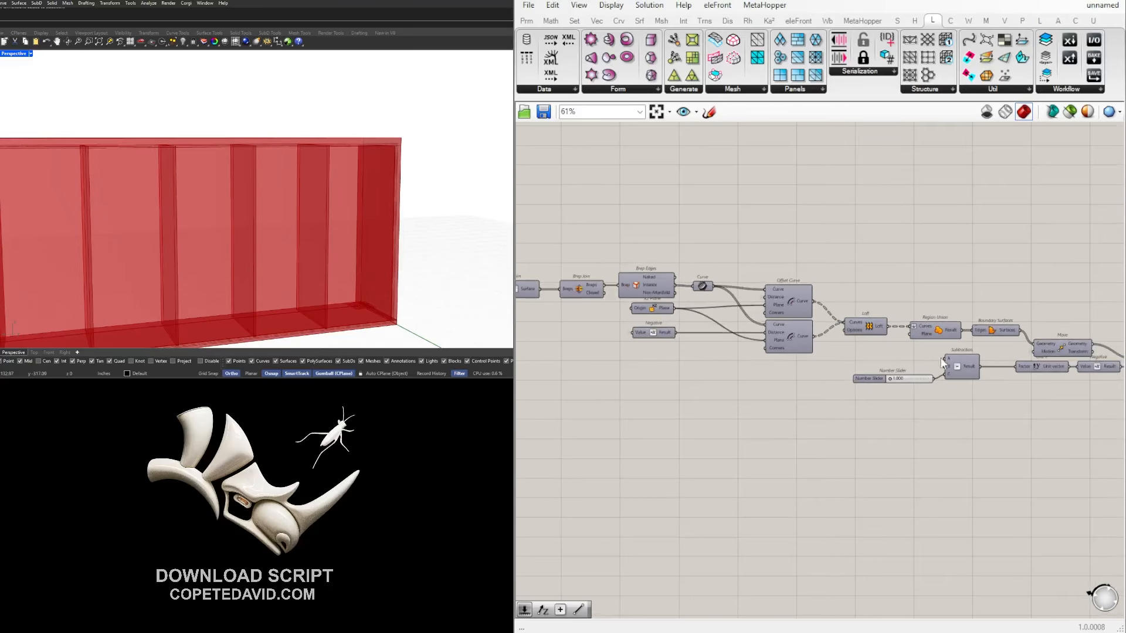
right_click_drag(1026, 370, 858, 360)
left_click_drag(1047, 413, 724, 262)
scroll(708, 283, "down", 3)
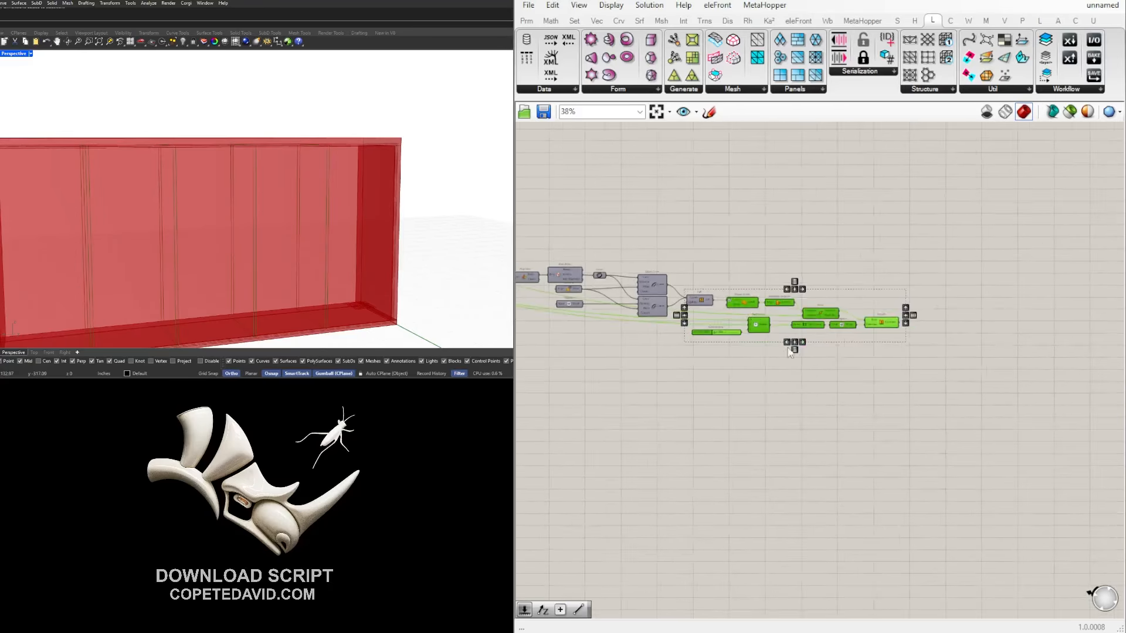
left_click(859, 410)
Duplicate the entire divider chain, from Boundary Surfaces and the division sliders through the final Extrude, directly below the original.
right_click_drag(863, 414, 988, 386)
scroll(988, 386, "down", 2)
left_click_drag(1044, 384, 608, 255)
scroll(676, 285, "up", 3)
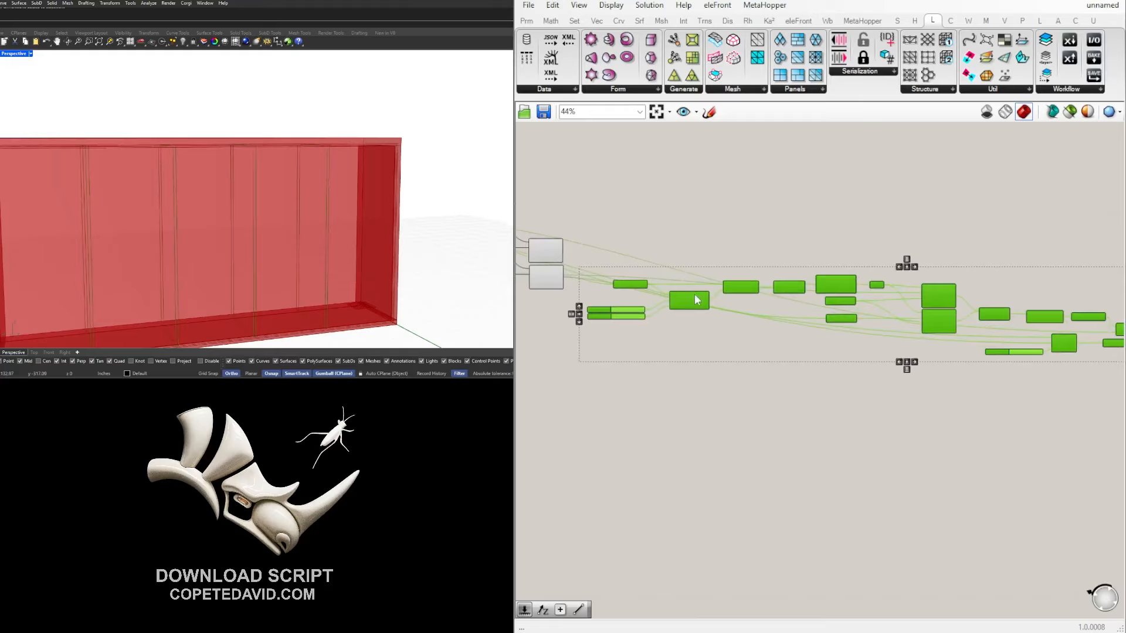
left_click_drag(687, 298, 691, 375, "alt")
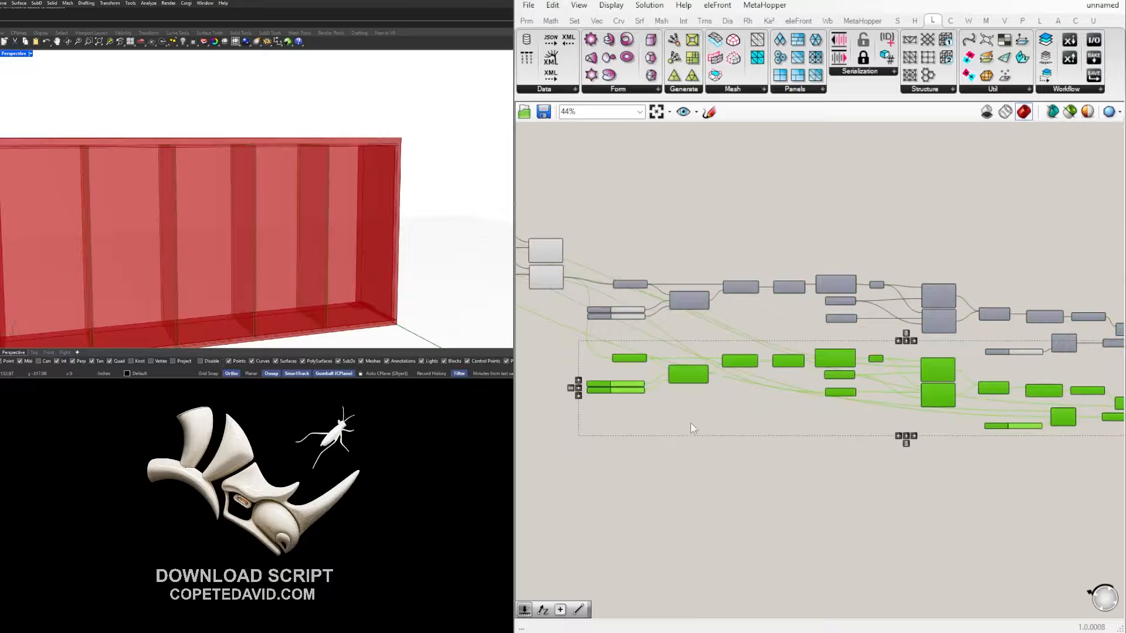
Set the duplicated chain's division sliders to split the cabinet into three rows and a single column.
scroll(623, 403, "up", 8)
left_click_drag(669, 430, 645, 393)
scroll(669, 326, "down", 5)
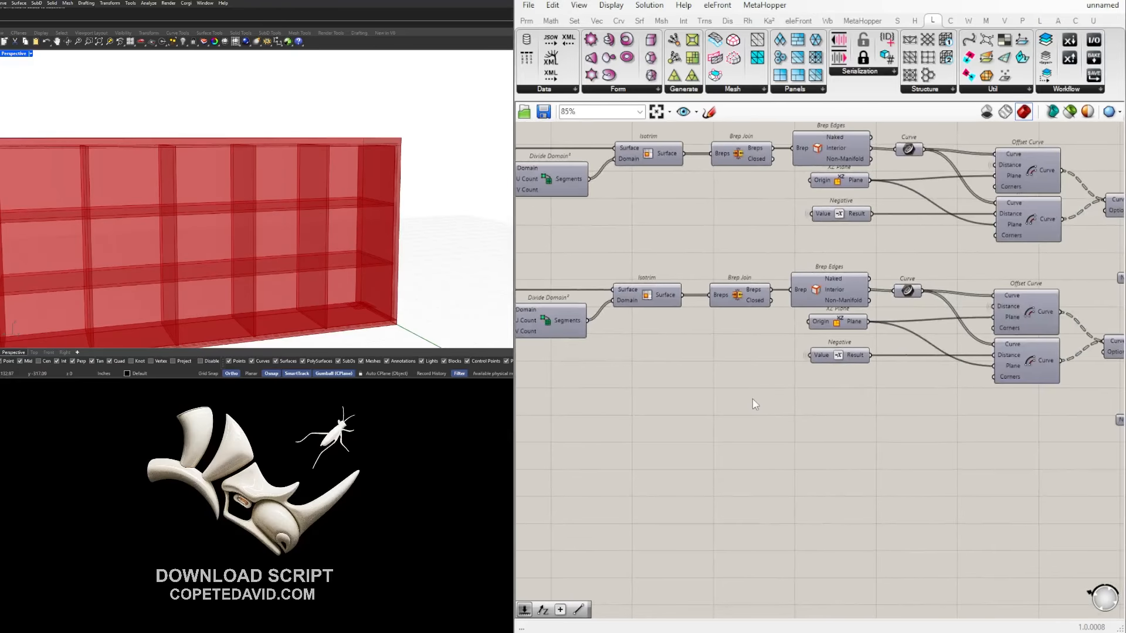
Connect the duplicated 1.000 slider to both Subtraction components, delete the original slider, and place the shared one beside the lower chain.
scroll(755, 404, "down", 4)
right_click_drag(866, 430, 583, 423)
scroll(772, 339, "up", 4)
right_click_drag(614, 376, 791, 356)
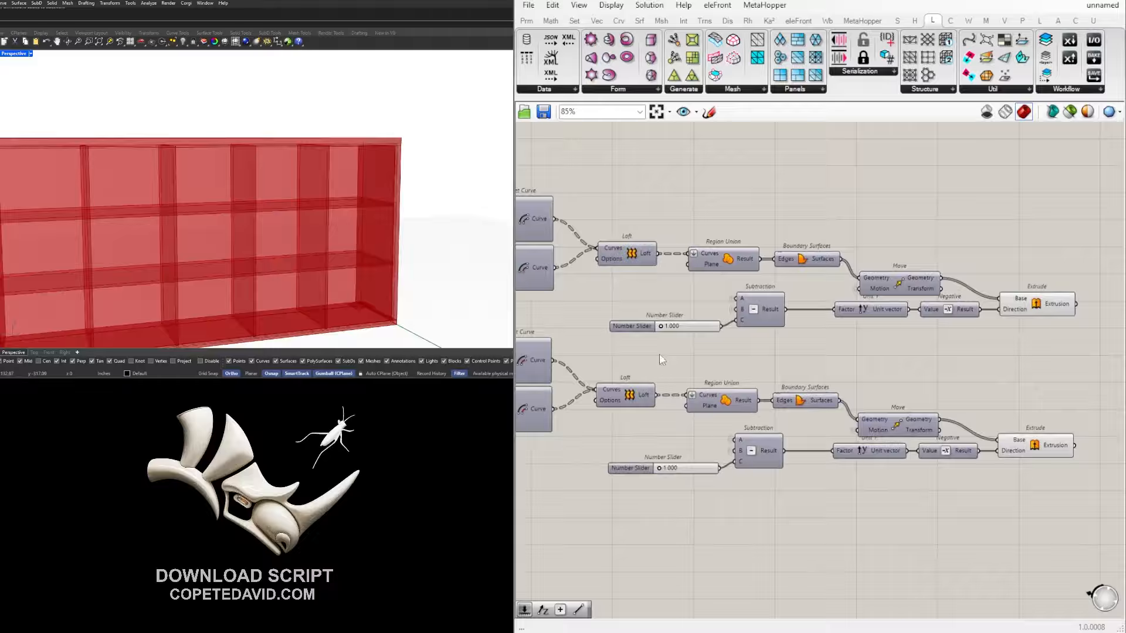
left_click_drag(628, 472, 534, 468)
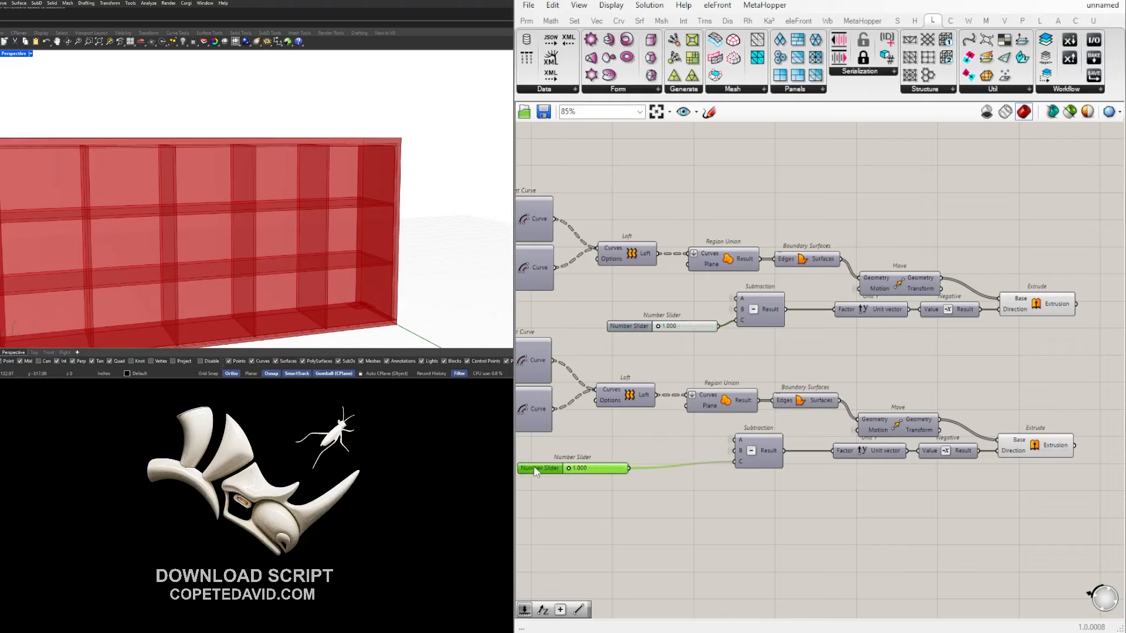
right_click_drag(674, 483, 741, 473)
left_click_drag(744, 362, 768, 319)
key("Delete")
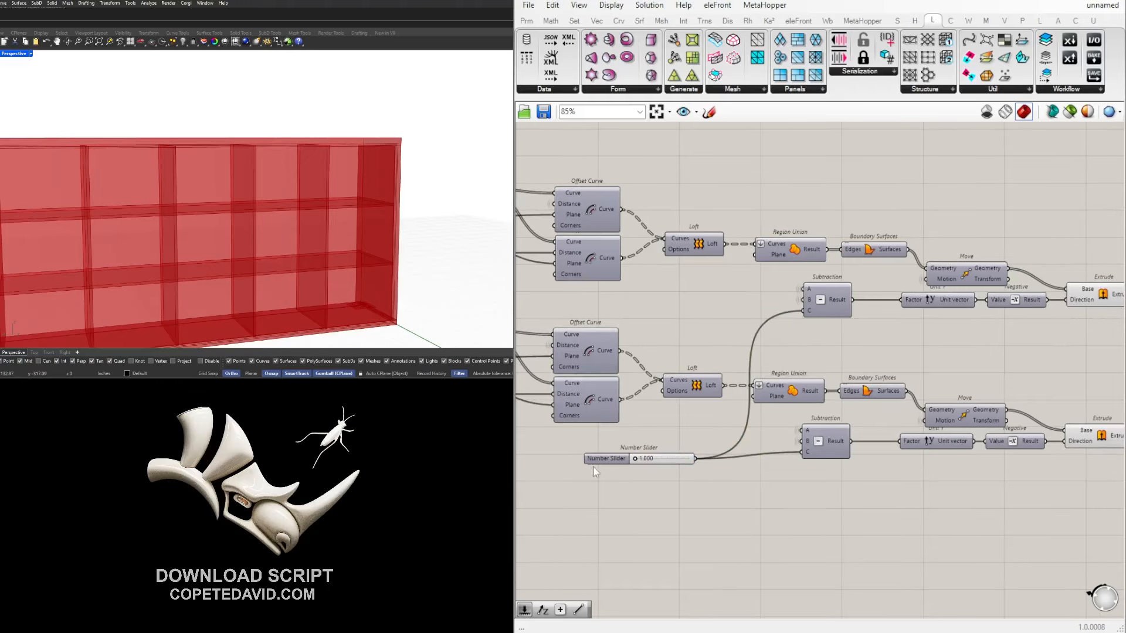
left_click_drag(600, 462, 614, 456)
left_click(724, 503)
Highlight the two final Extrude components separately and together to compare the vertical dividers with the horizontal shelves.
right_click_drag(874, 307, 944, 307)
scroll(927, 311, "down", 3)
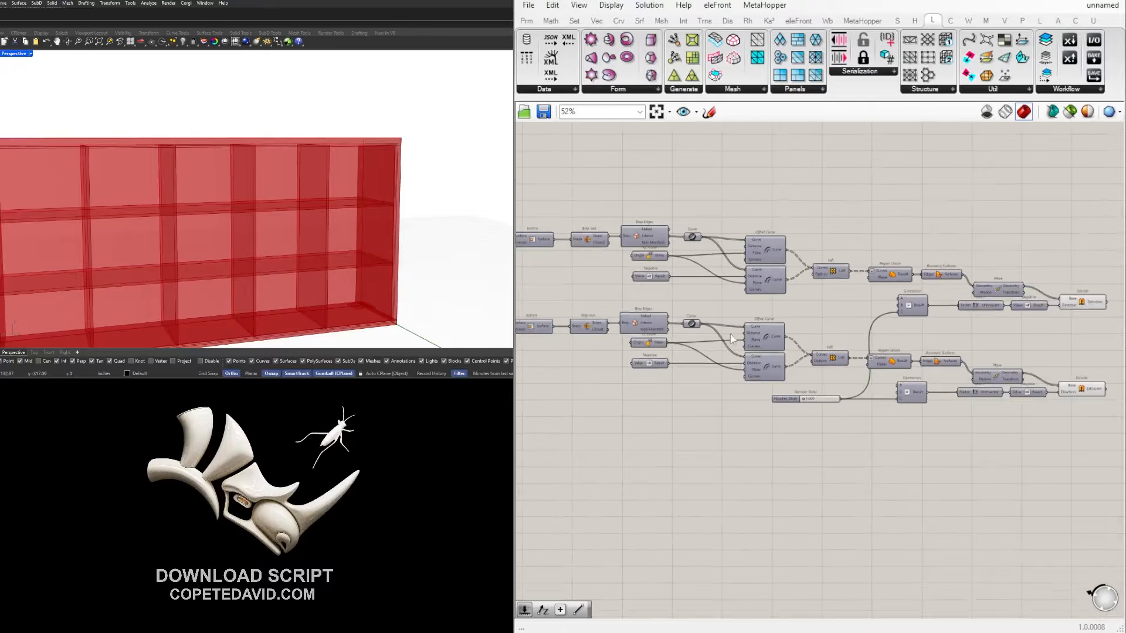
right_click_drag(751, 340, 735, 371)
scroll(998, 339, "up", 4)
scroll(997, 339, "down", 5)
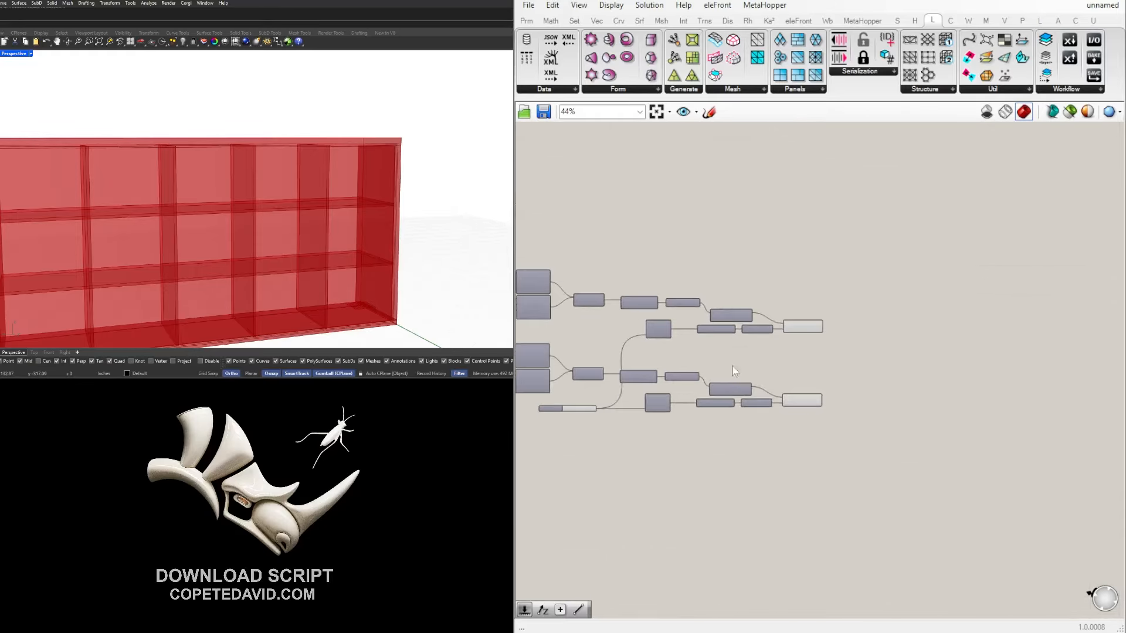
scroll(735, 371, "up", 3)
left_click(798, 306)
right_click_drag(121, 201, 170, 187)
right_click_drag(989, 380, 968, 372)
left_click(800, 435)
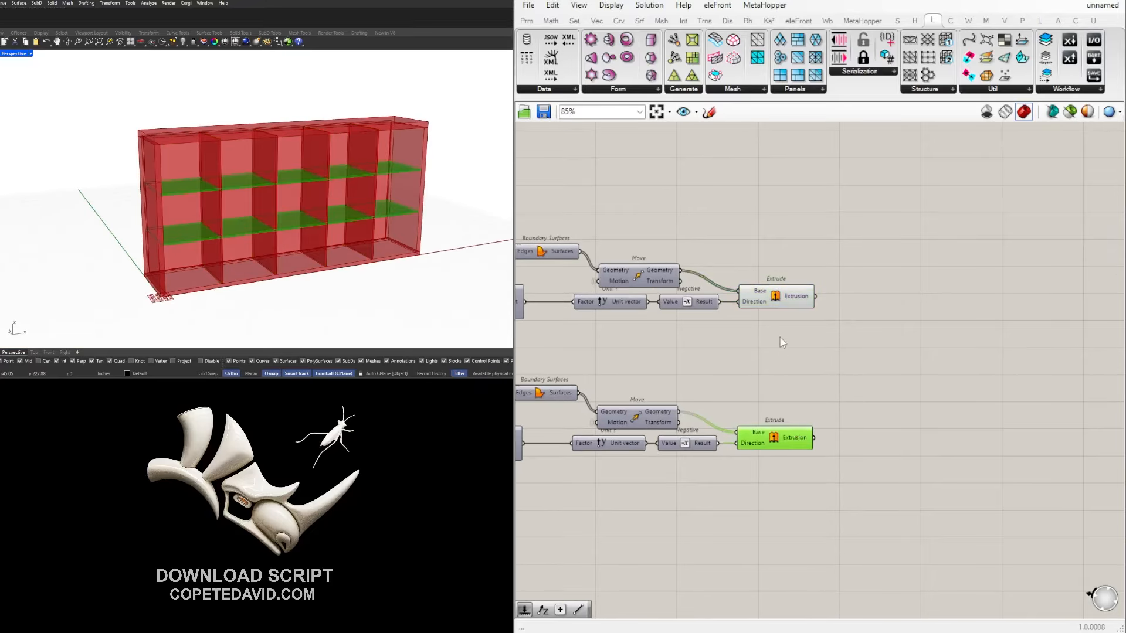
left_click(784, 297, "shift")
left_click(916, 351)
Highlight the upper and lower final Extrude once more and examine their pieces in a closer view of the cabinet.
right_click_drag(837, 332, 786, 322)
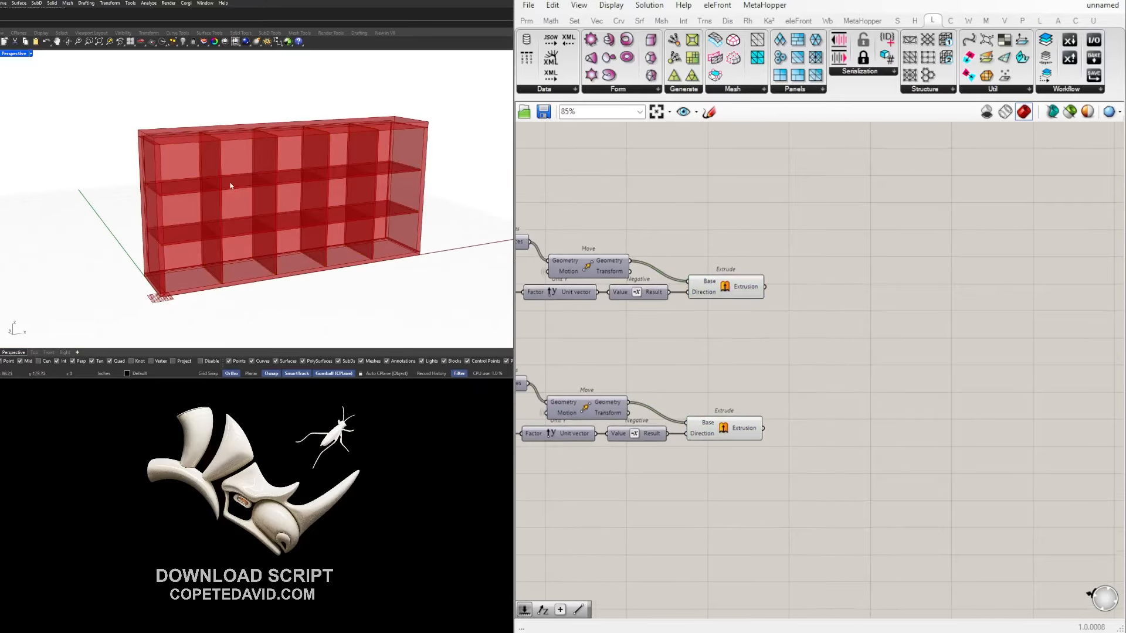
scroll(797, 340, "down", 2)
right_click_drag(744, 264, 872, 239)
scroll(872, 239, "up", 2)
left_click(866, 305)
right_click_drag(252, 181, 272, 171)
scroll(203, 177, "up", 3)
left_click(849, 444)
left_click(940, 388)
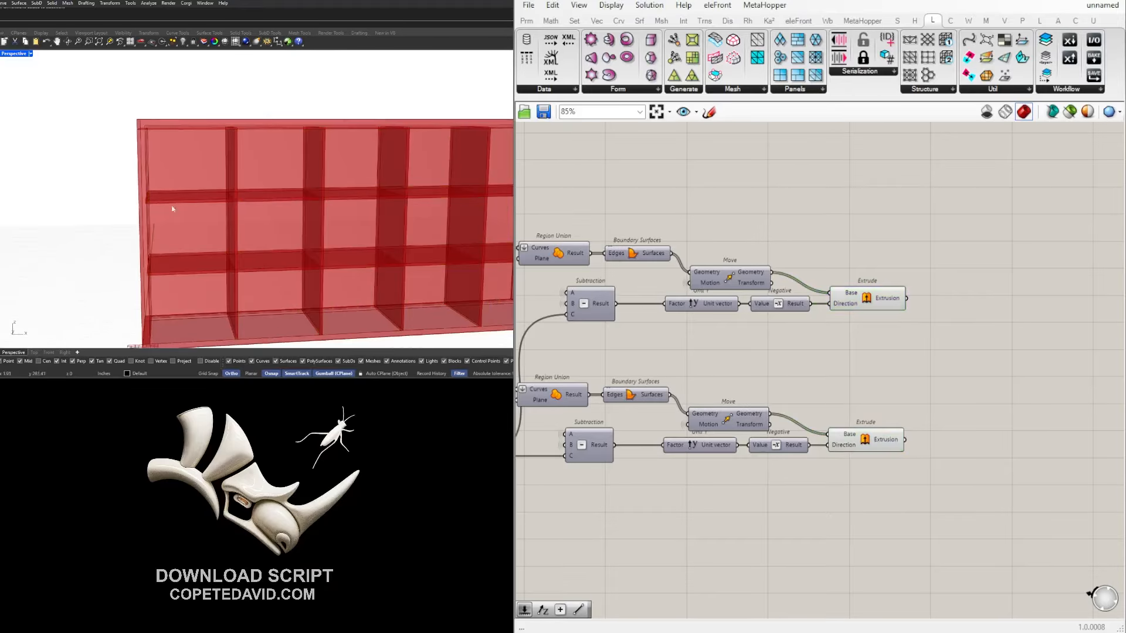
Inspect the intersections between the horizontal shelves and vertical dividers near the cabinet's side panel.
right_click_drag(173, 209, 229, 202)
scroll(229, 202, "down", 3)
scroll(206, 203, "up", 7)
scroll(208, 202, "down", 3)
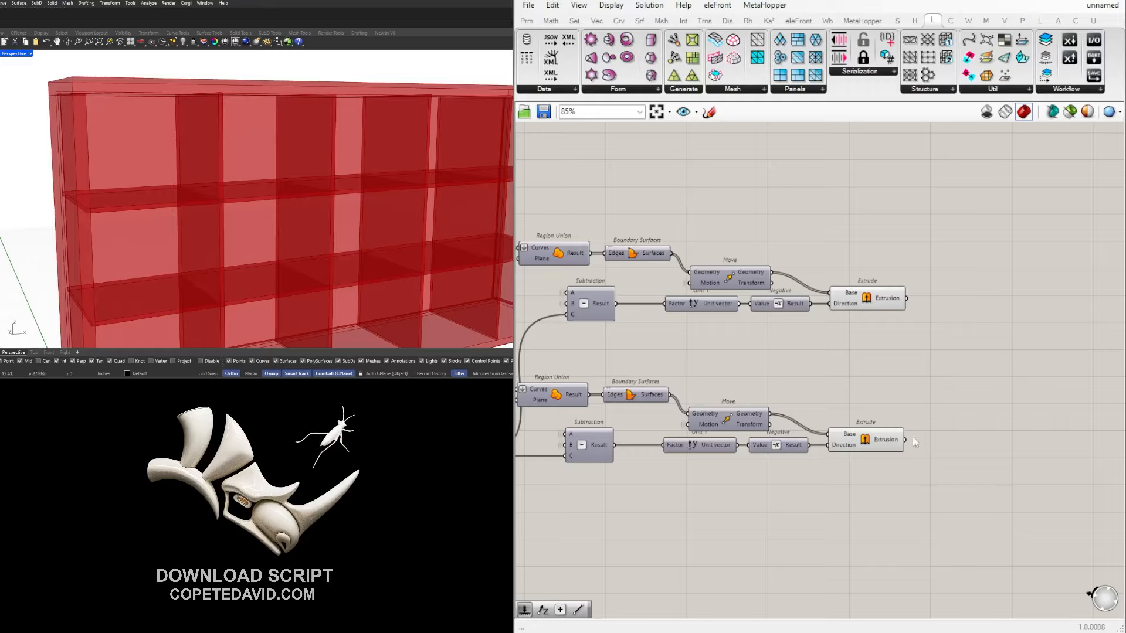
Examine where the horizontal shelves and vertical dividers intersect in the bookcase model, highlighting the lower Extrude component's shelves.
left_click(864, 446)
left_click(962, 262)
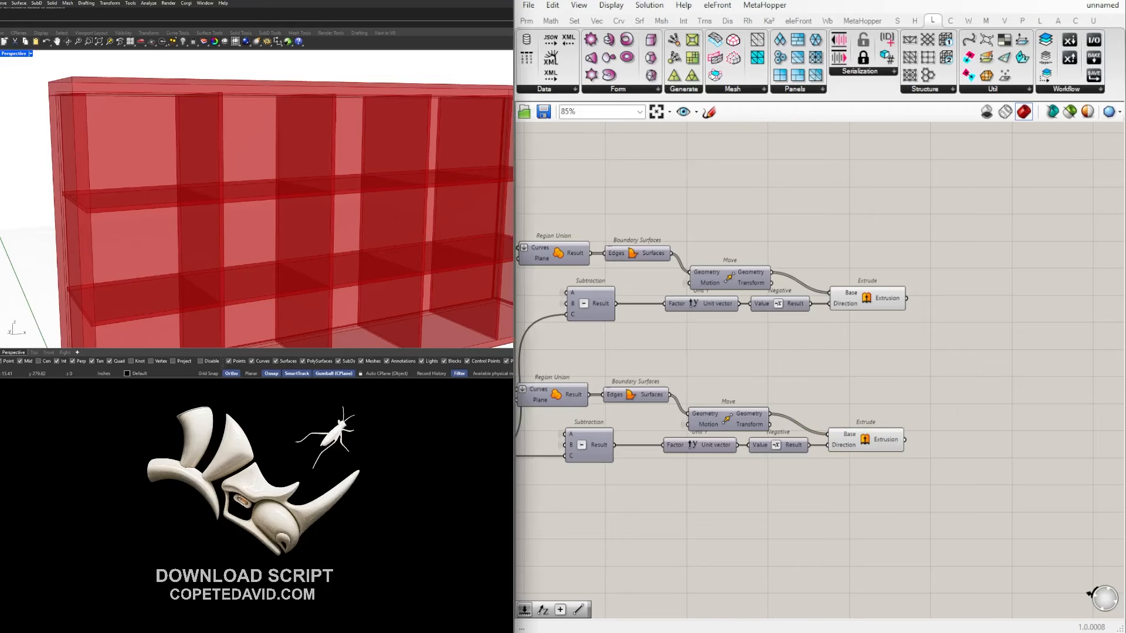
scroll(140, 206, "down", 4)
right_click_drag(205, 205, 228, 192)
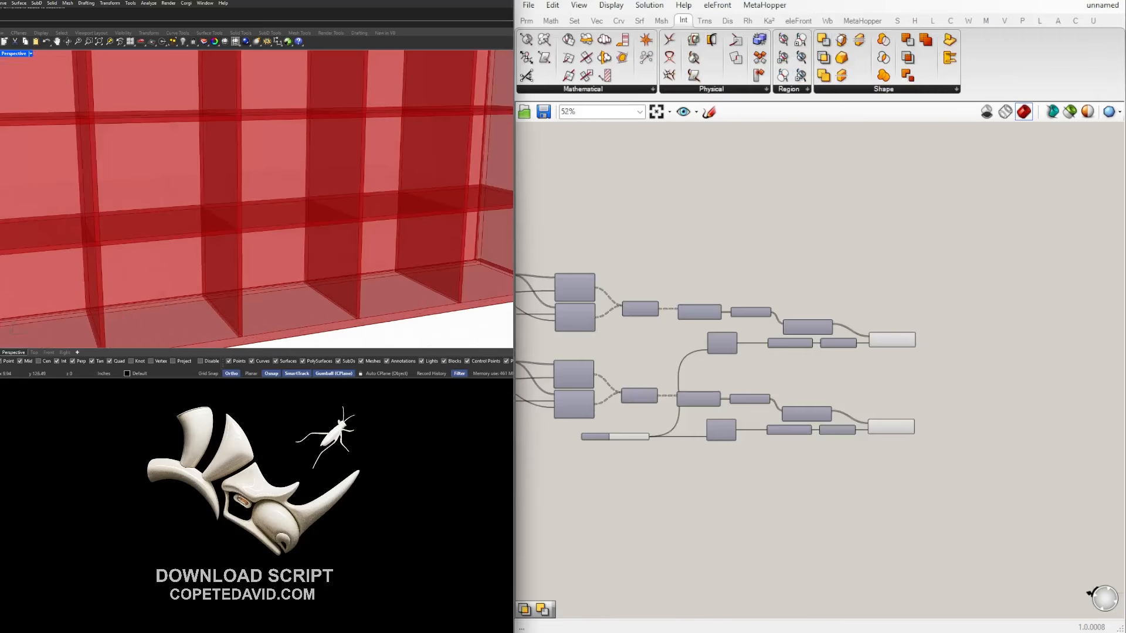
scroll(122, 240, "down", 5)
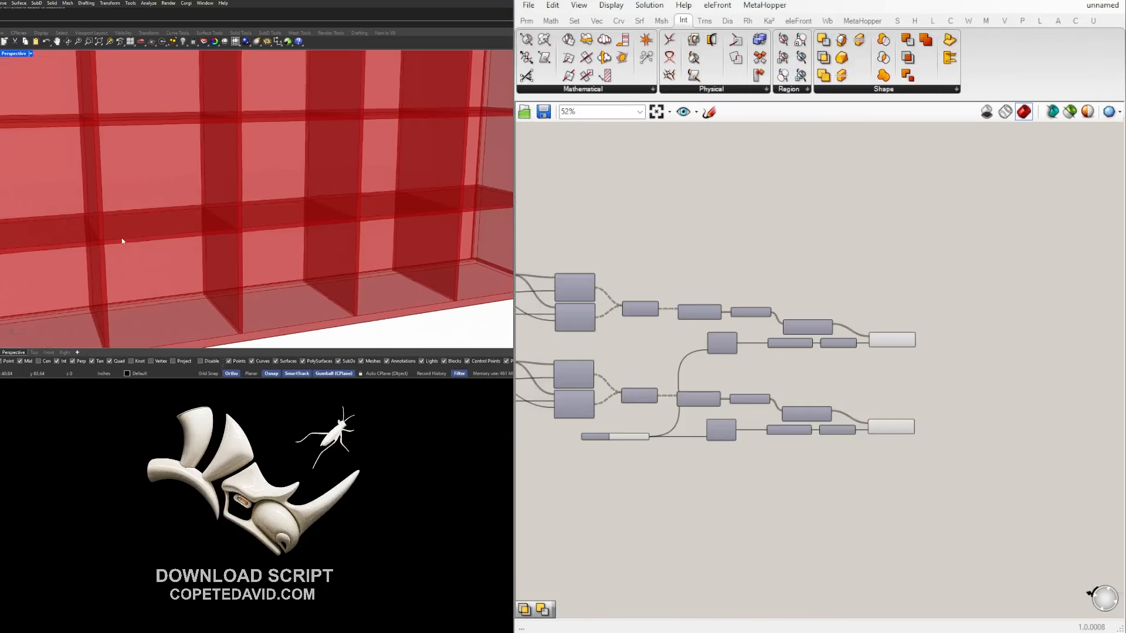
scroll(122, 241, "down", 1)
right_click_drag(122, 241, 150, 257)
scroll(150, 256, "up", 1)
right_click_drag(228, 257, 352, 203)
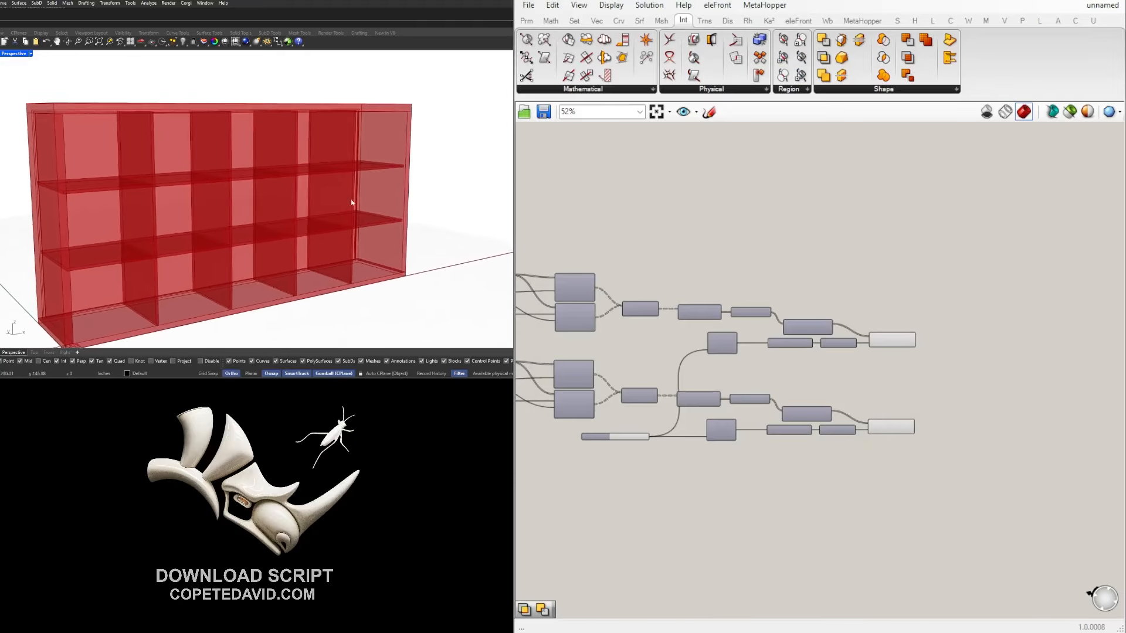
right_click_drag(255, 251, 250, 246)
left_click(910, 426)
scroll(914, 425, "up", 2)
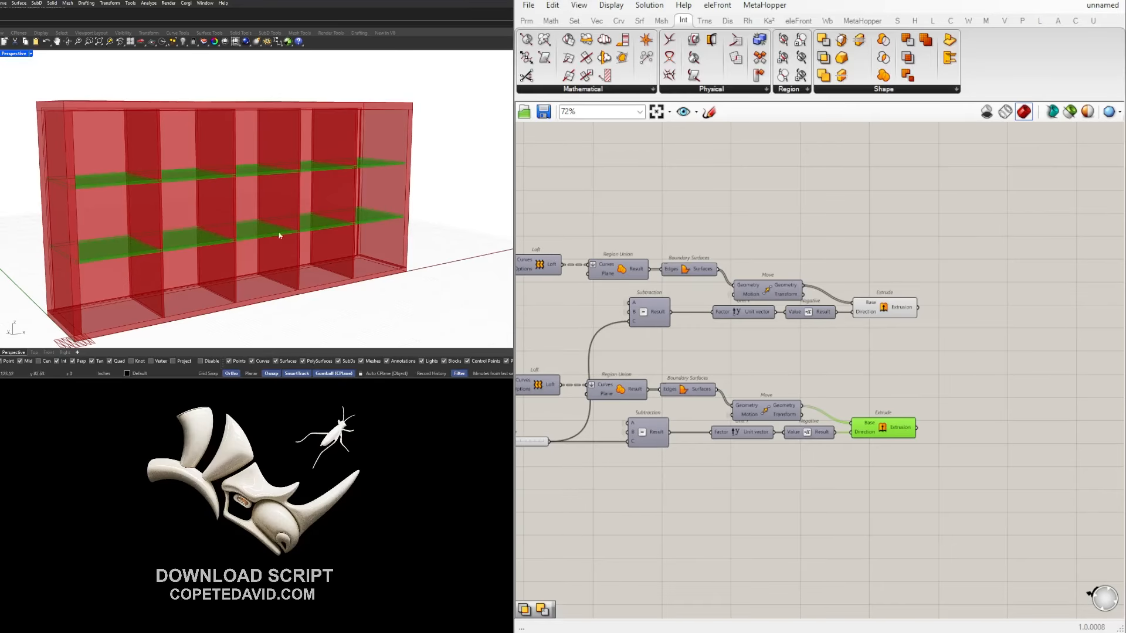
Add a Move component beside the lower Extrude component that generates the horizontal shelves.
double_click(973, 480)
type("MOVE")
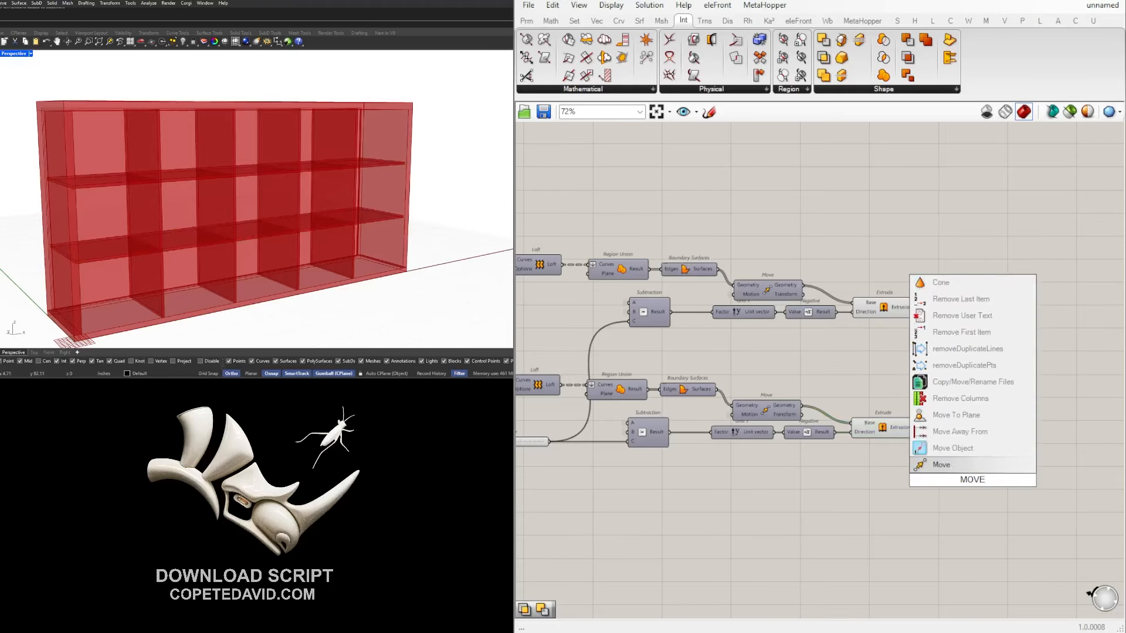
left_click(961, 463)
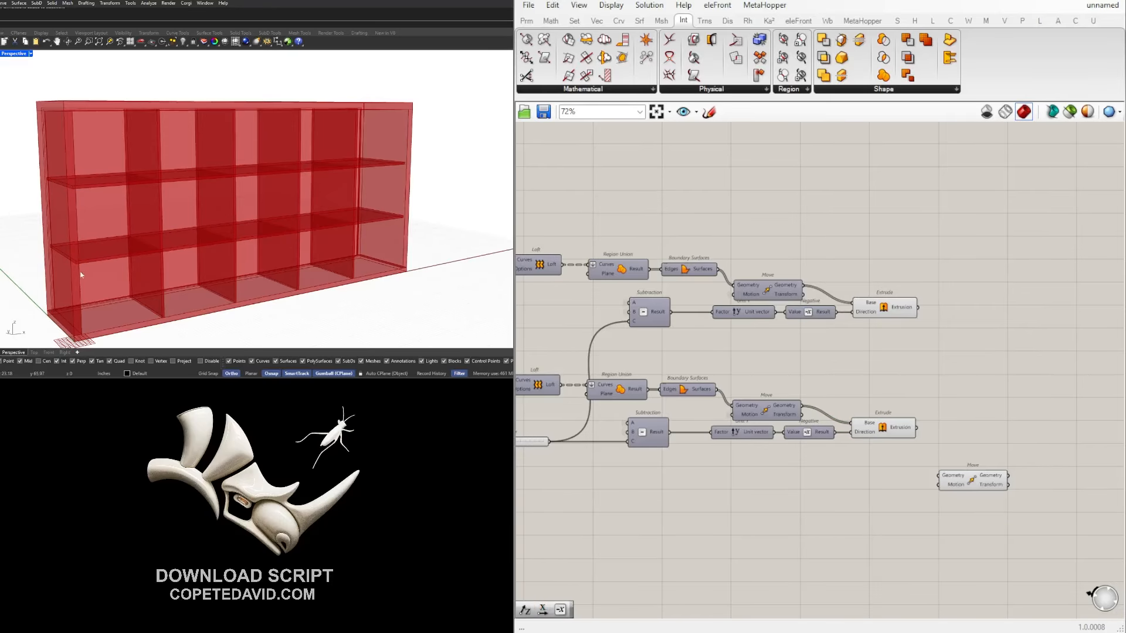
Add a Unit Y vector component and place it ahead of the new Move component, leaving space between them.
right_click_drag(82, 274, 170, 273)
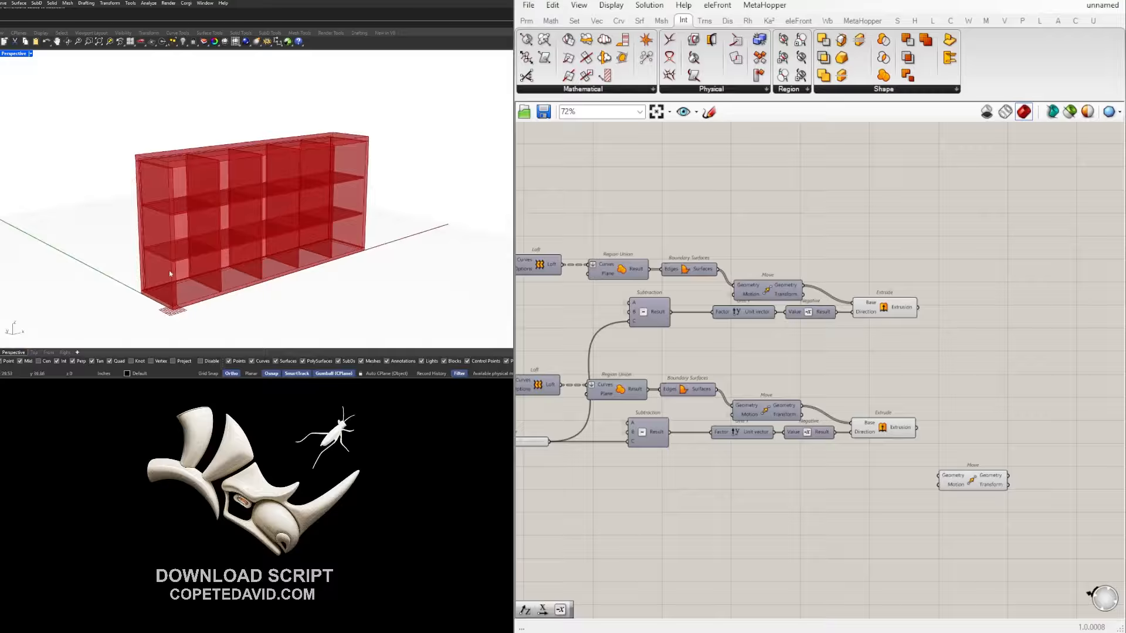
scroll(878, 488, "up", 2)
double_click(893, 489)
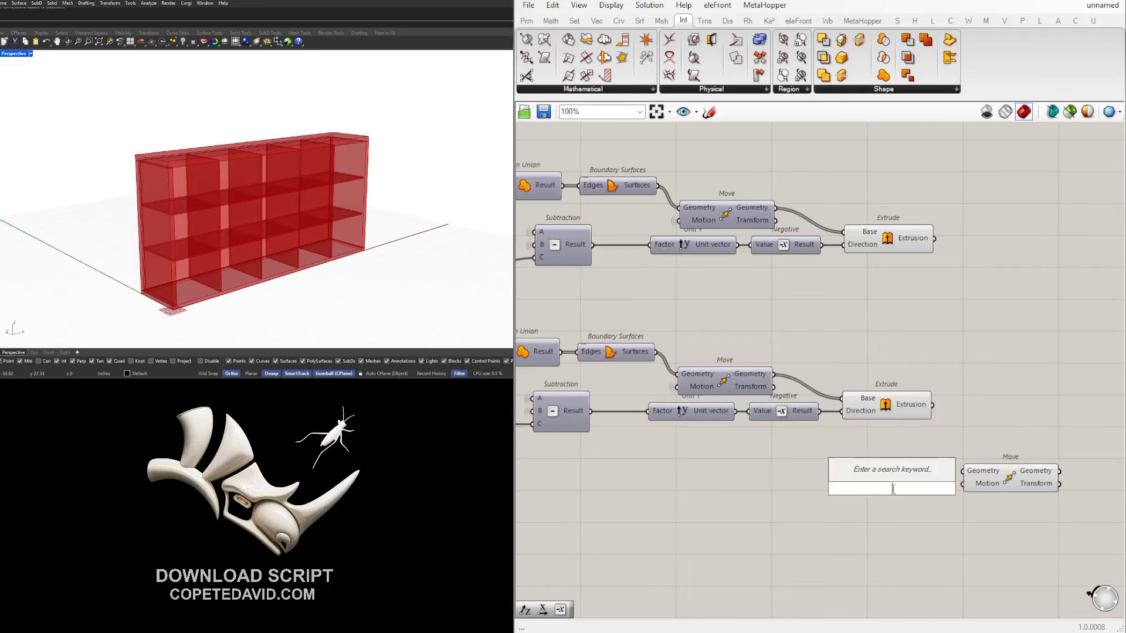
type("y")
key("Return")
left_click_drag(897, 489, 842, 488)
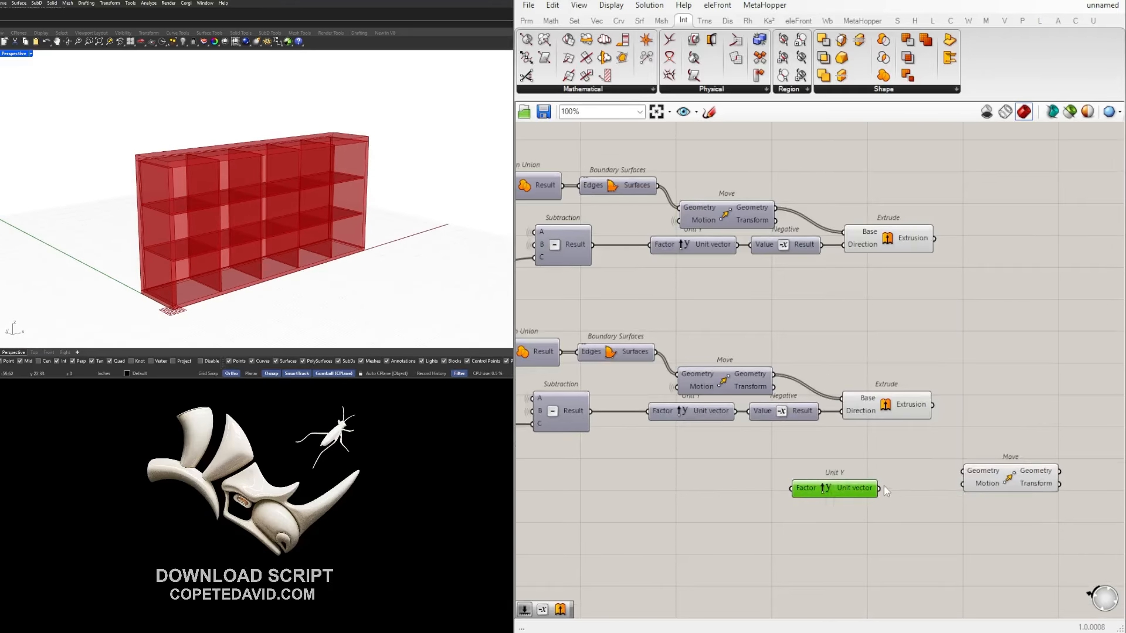
left_click(888, 486)
Add a Negative component between Unit Y and Move, wiring the unit vector through it into the Move's Motion input.
scroll(889, 486, "up", 3)
double_click(915, 503)
type("neg")
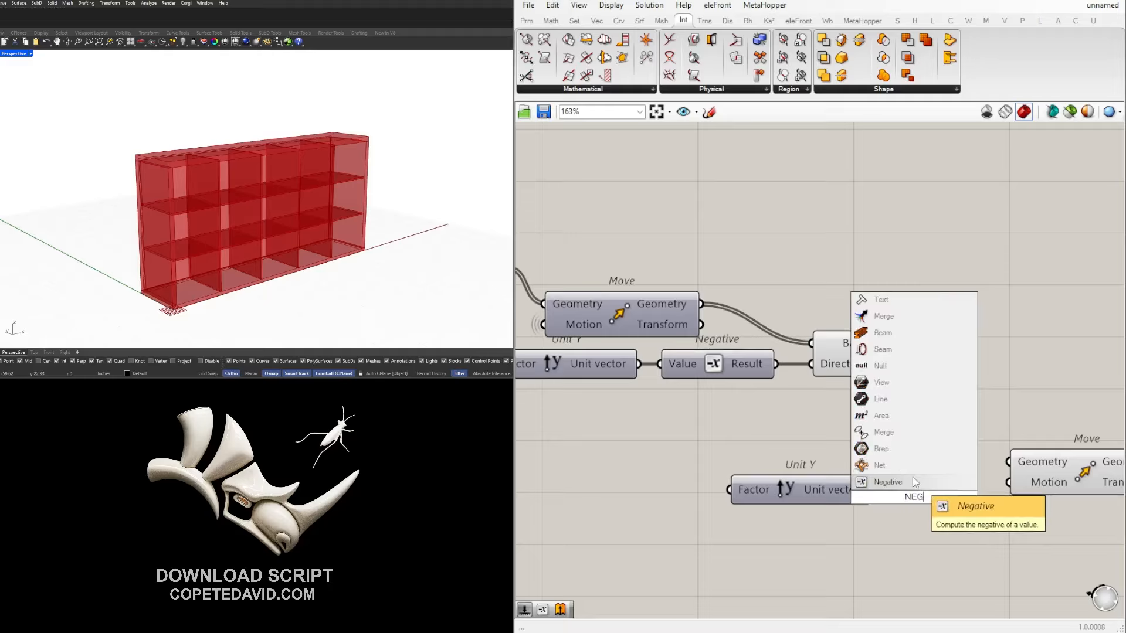
key("Return")
scroll(895, 509, "up", 2)
left_click_drag(895, 506, 922, 494)
left_click_drag(840, 492, 867, 492)
scroll(985, 496, "down", 2)
right_click_drag(980, 497, 883, 497)
mouse_move(976, 472)
left_mouse_down()
mouse_move(1013, 466)
mouse_move(985, 476)
left_mouse_up()
Highlight the horizontal shelves' extrusion and check the Result output of the lower Subtraction component.
left_click(943, 421)
scroll(942, 419, "down", 3)
left_click(891, 390)
scroll(748, 407, "down", 1)
right_click_drag(738, 408, 935, 381)
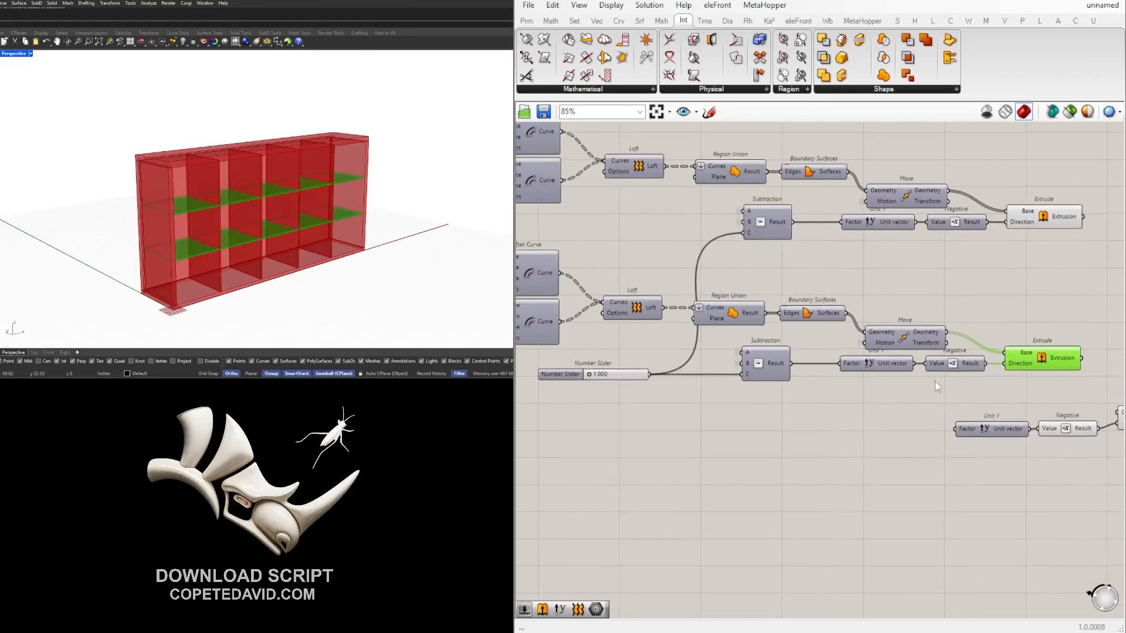
mouse_move(775, 361)
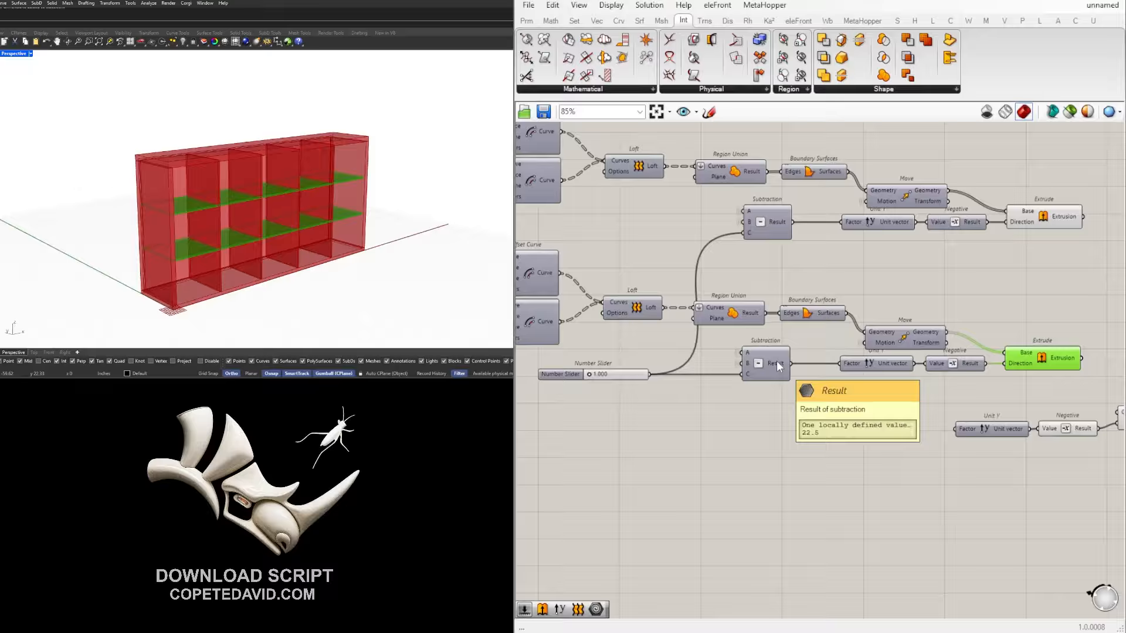
double_click(810, 406)
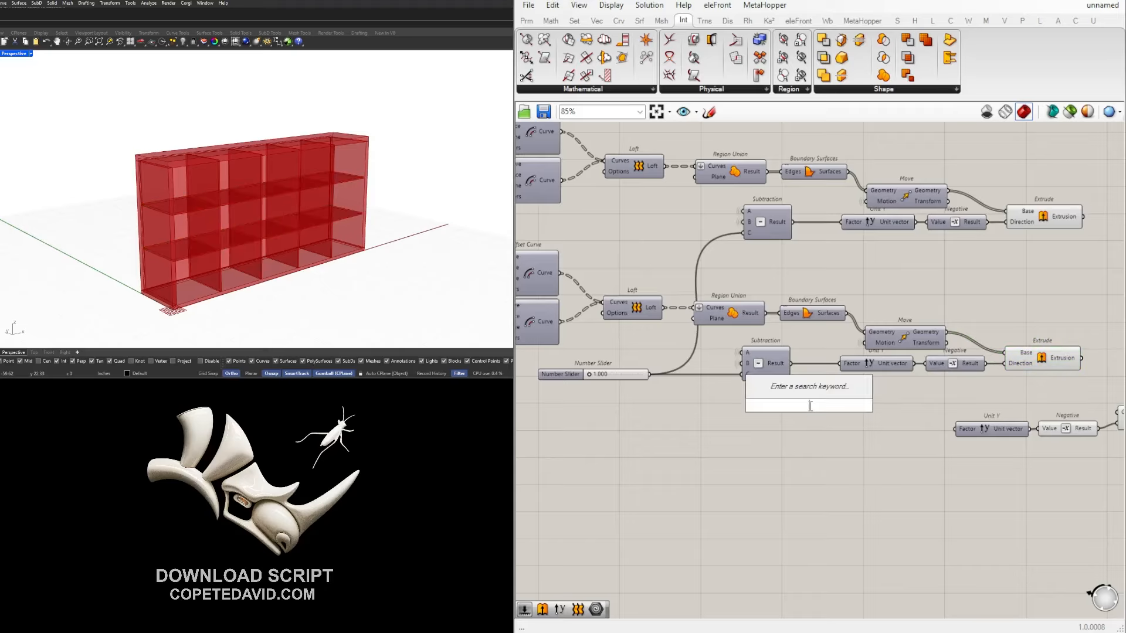
type("/")
key("Return")
left_click(808, 406)
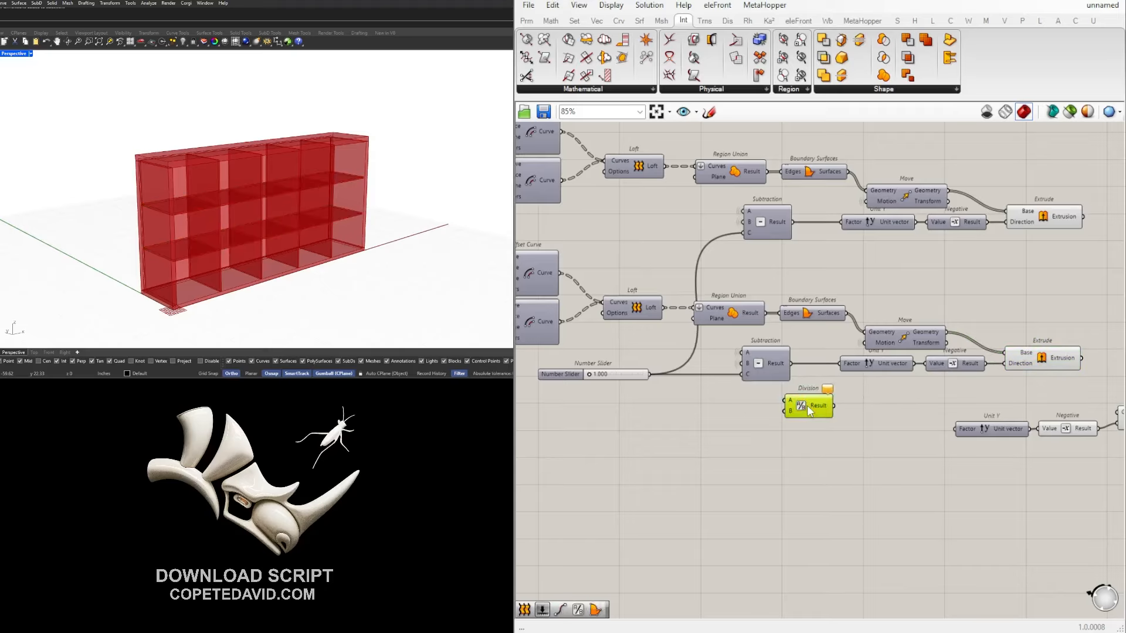
key("Delete")
Add a Division component, feeding the lower Subtraction result into input A and its Result into the new Unit Y's Factor.
double_click(807, 406)
type("/")
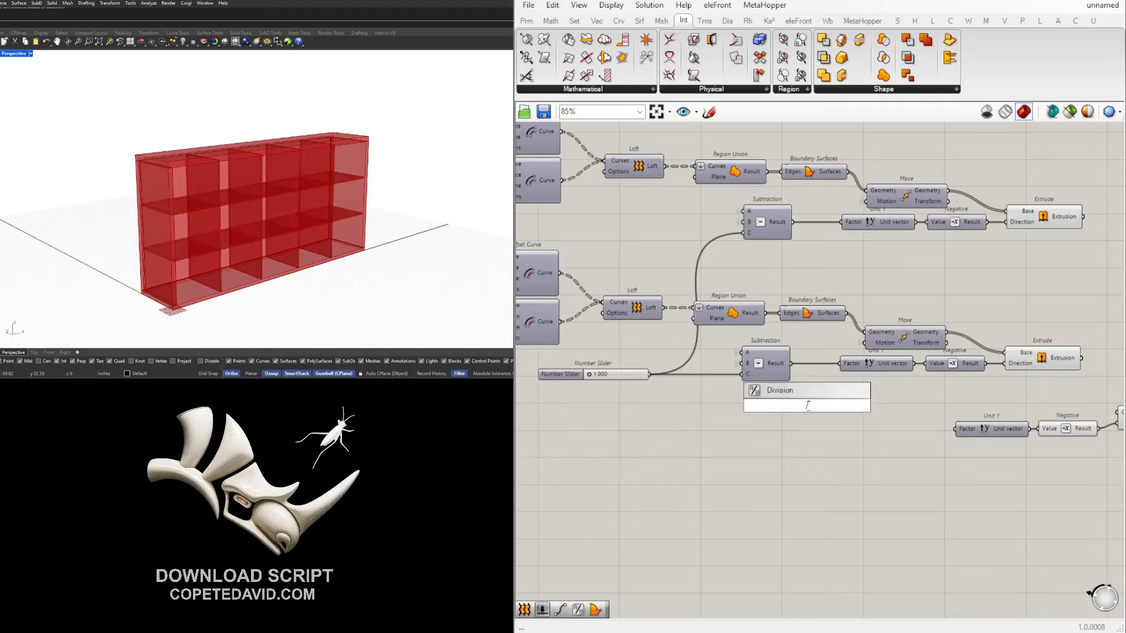
key("Return")
scroll(809, 410, "up", 3)
left_click(813, 414)
left_click_drag(812, 414, 879, 401)
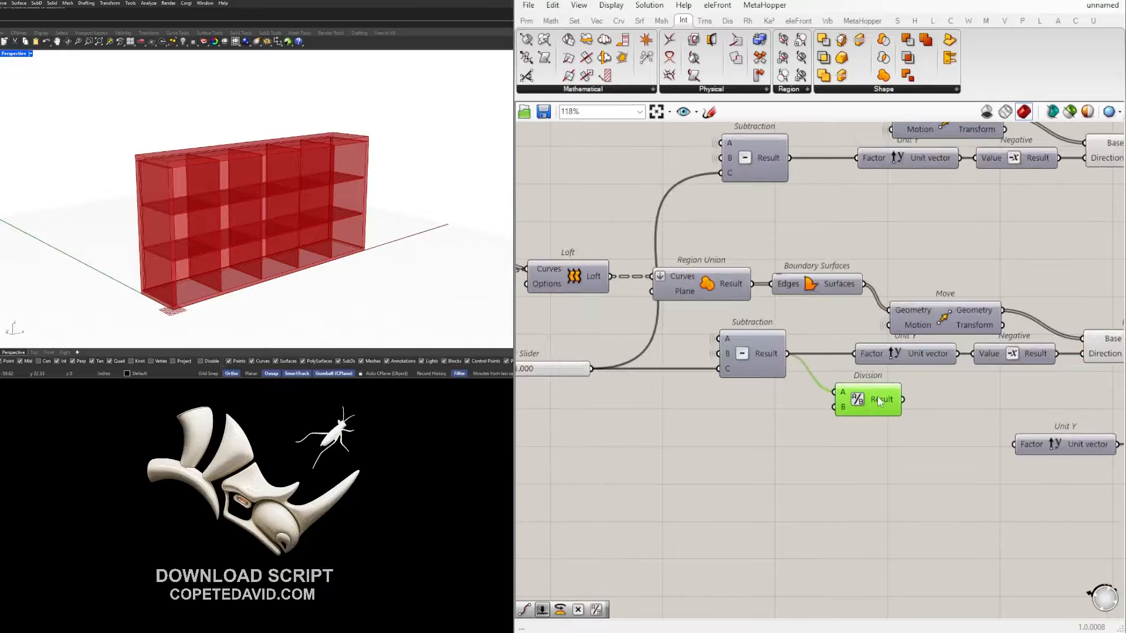
right_click_drag(880, 401, 639, 386)
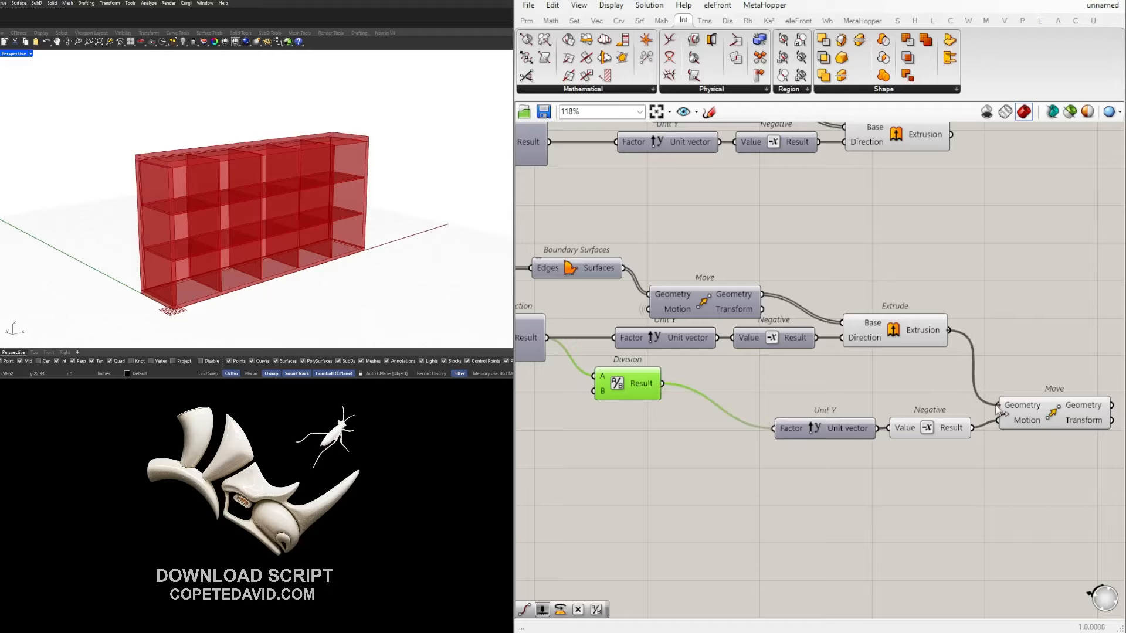
Connect the horizontal shelves' Extrusion output to the new Move component's Geometry input and highlight the moved shelves.
left_click(904, 331)
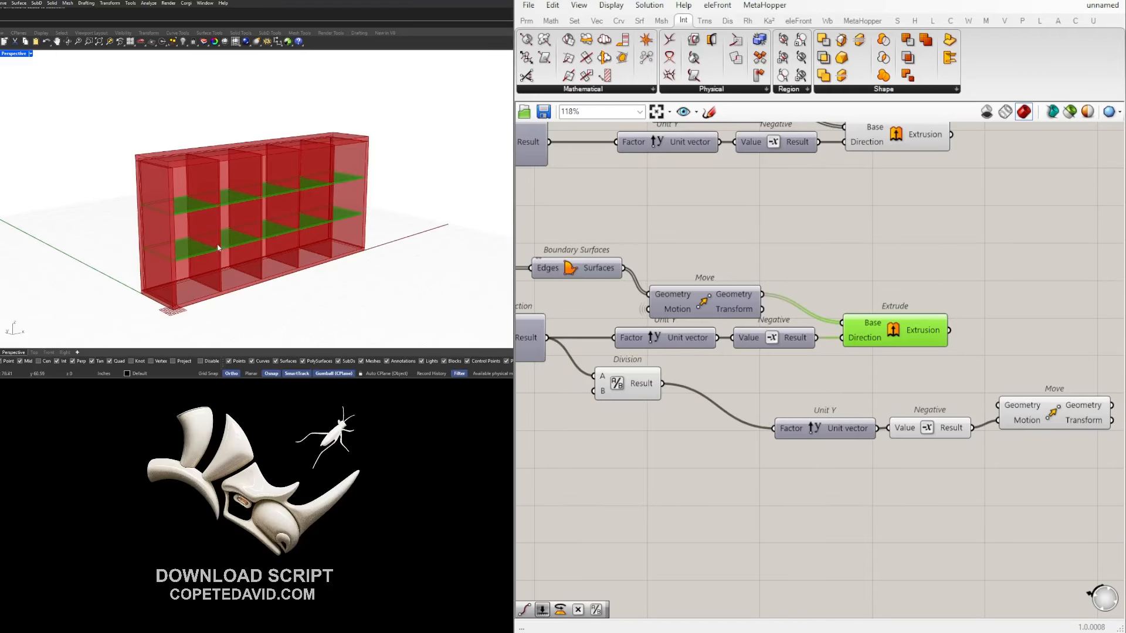
scroll(218, 248, "up", 3)
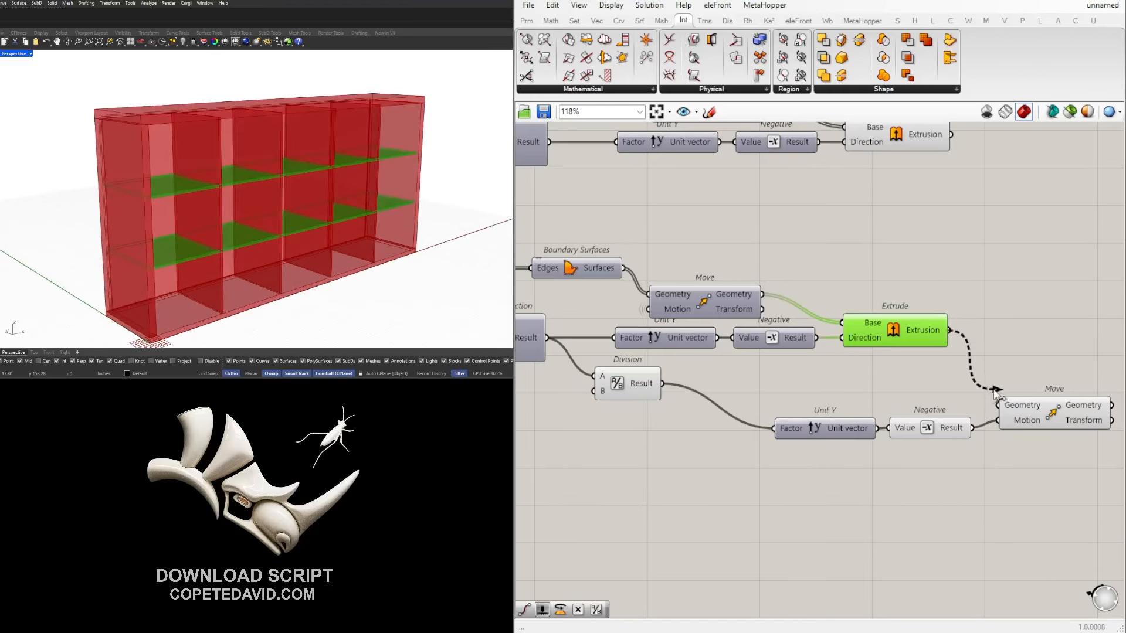
left_click_drag(995, 392, 998, 404)
left_click(1053, 417)
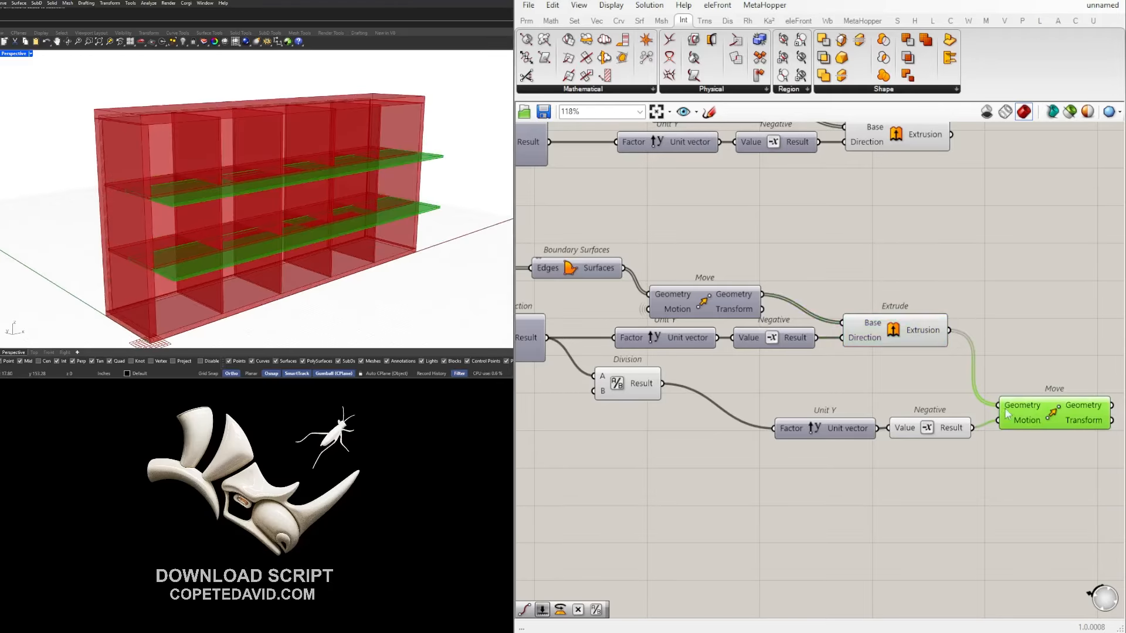
Turn off the preview of the horizontal shelves' original Extrude component.
left_click_drag(920, 389, 809, 305)
middle_click(862, 286)
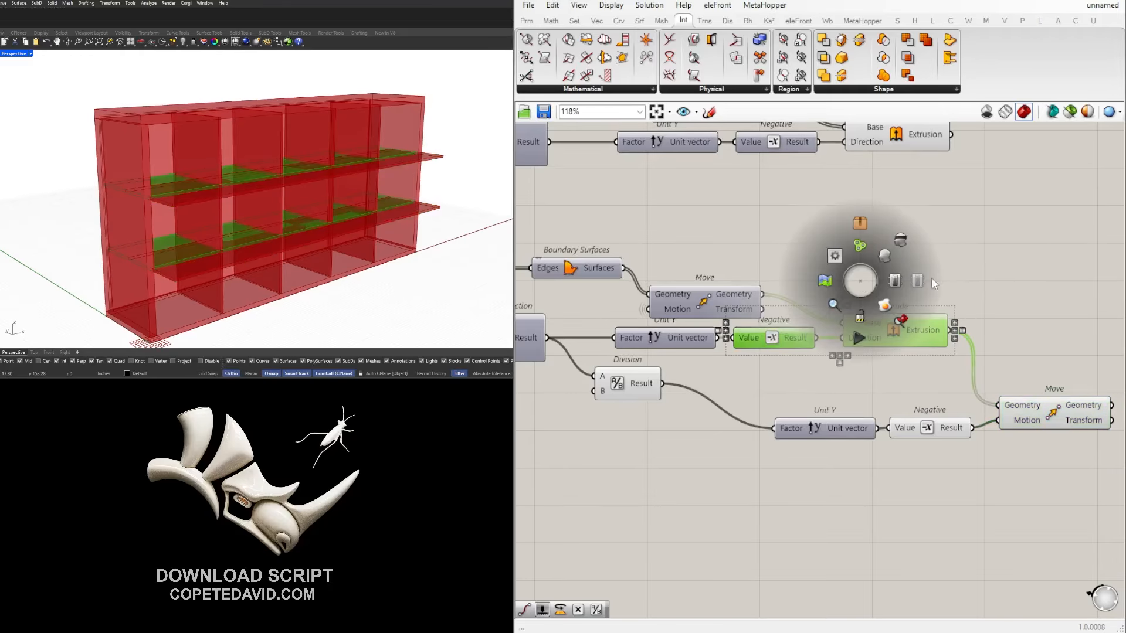
scroll(939, 246, "down", 3)
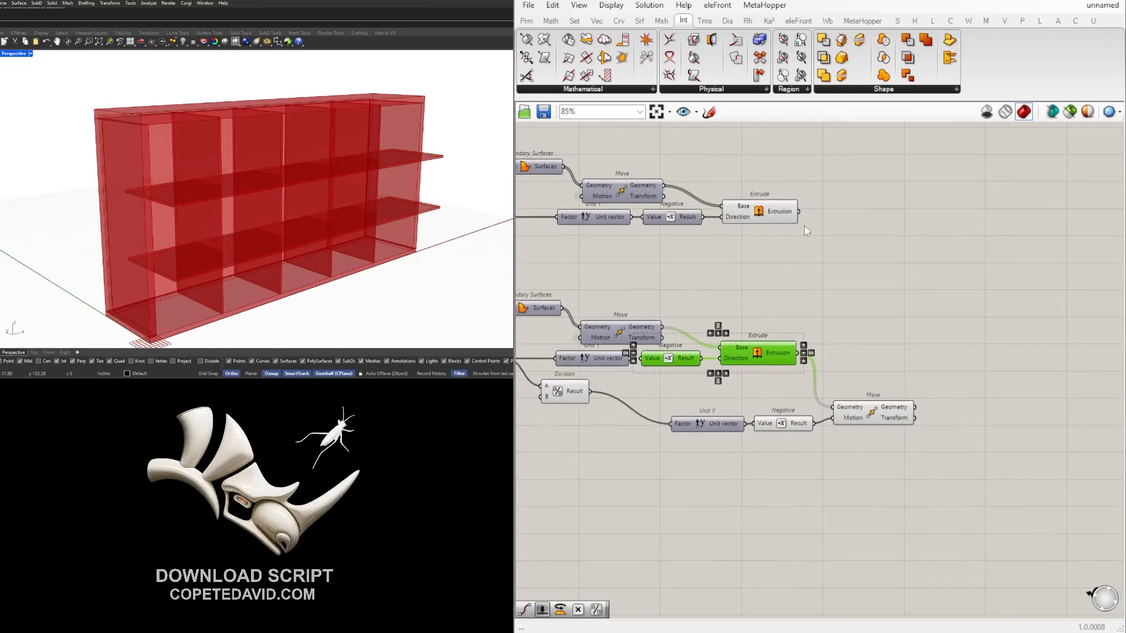
Add a Solid Difference component and place it beyond the upper Extrude component that generates the vertical dividers.
left_click(770, 211)
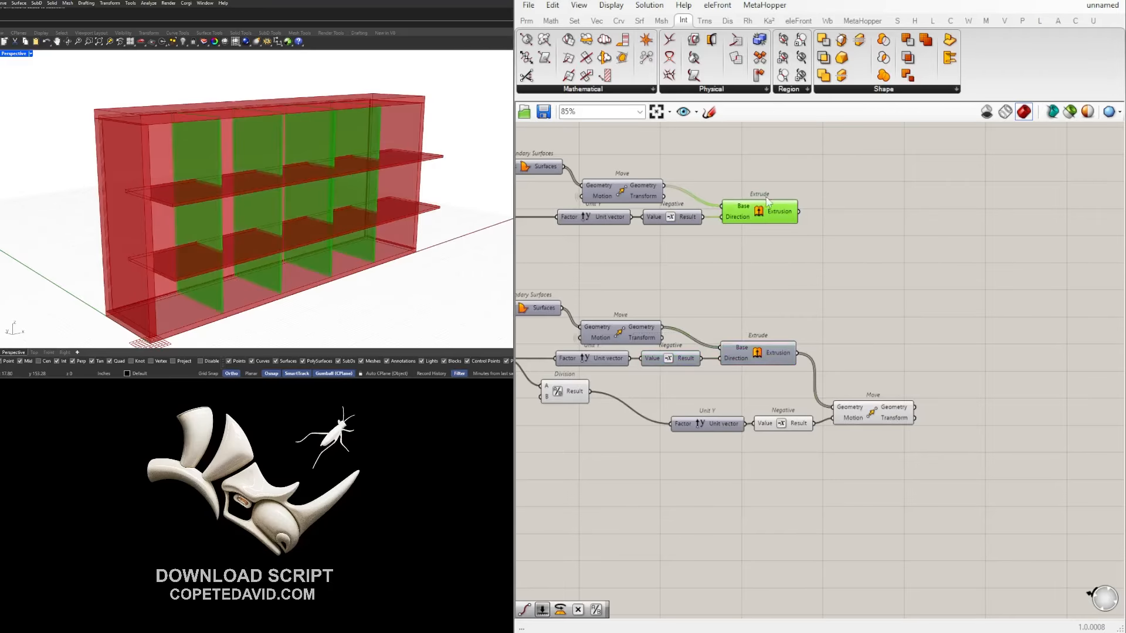
double_click(871, 270)
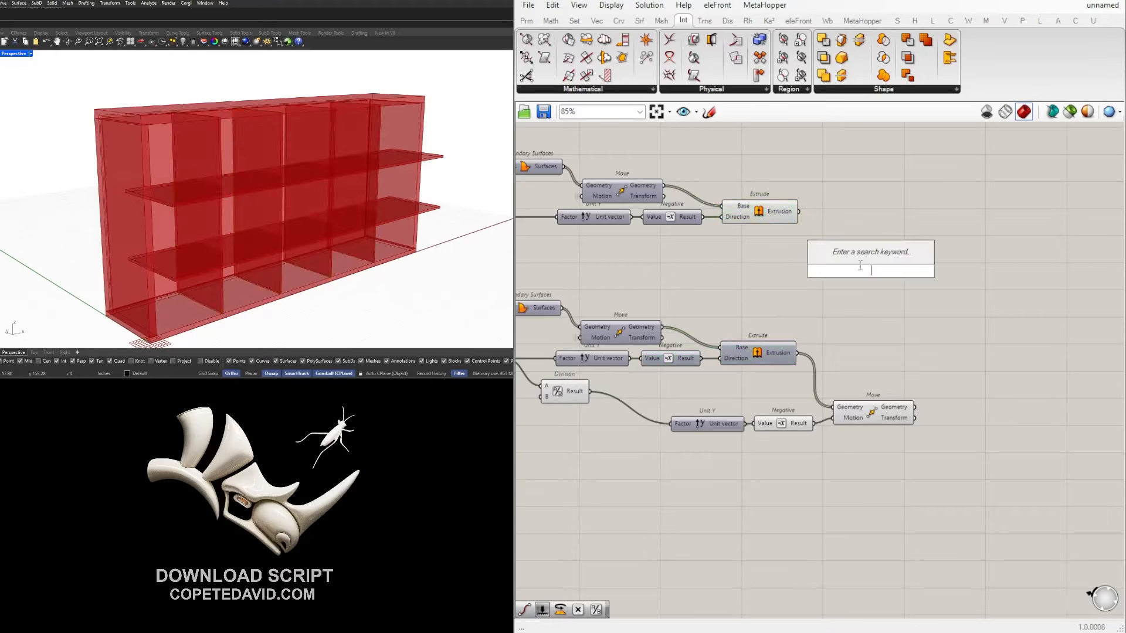
type("DIF")
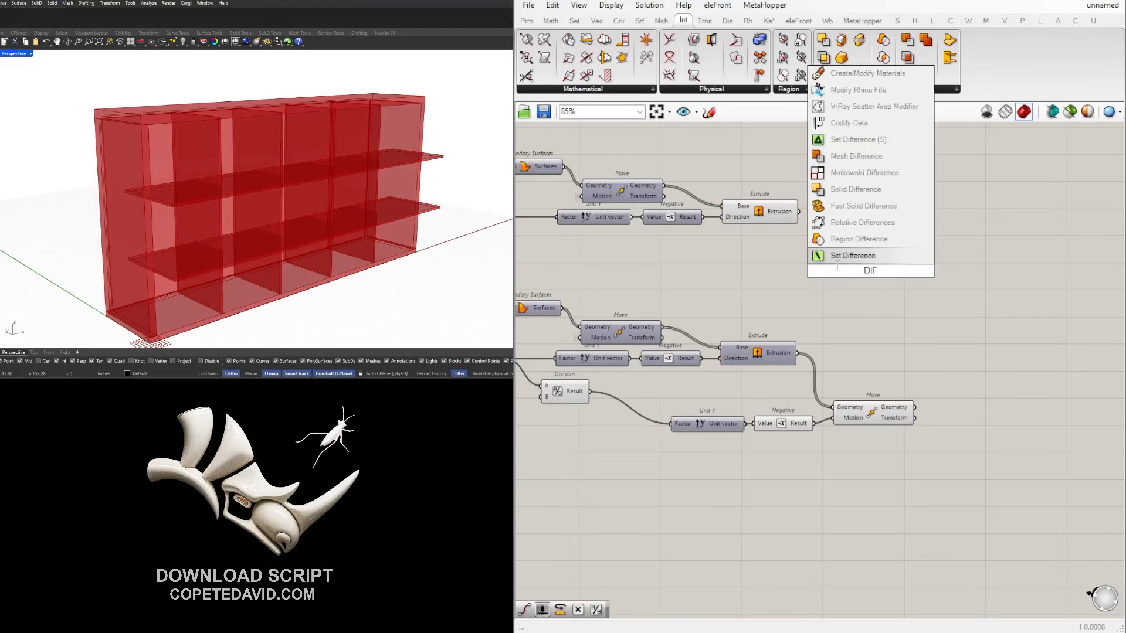
left_click(856, 189)
left_click_drag(857, 265, 1004, 271)
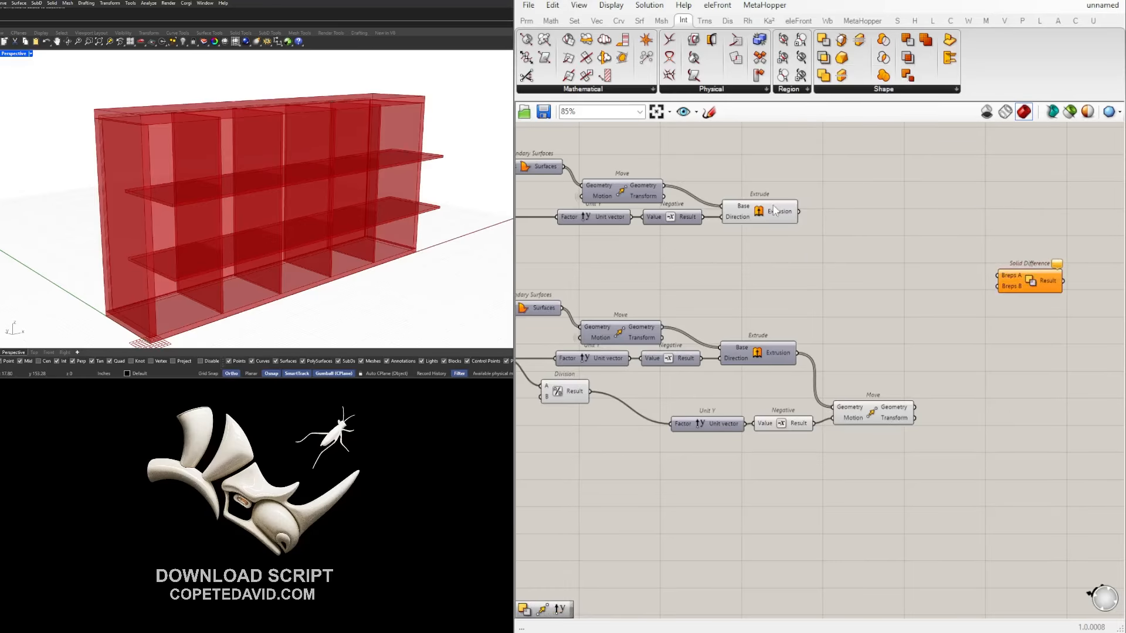
Wire the vertical dividers' Extrusion into Breps A and the moved shelves' Geometry into Breps B of Solid Difference.
left_click(774, 211)
left_click_drag(801, 205, 807, 227)
left_click_drag(999, 277, 1001, 279)
left_click_drag(1031, 288, 1011, 362)
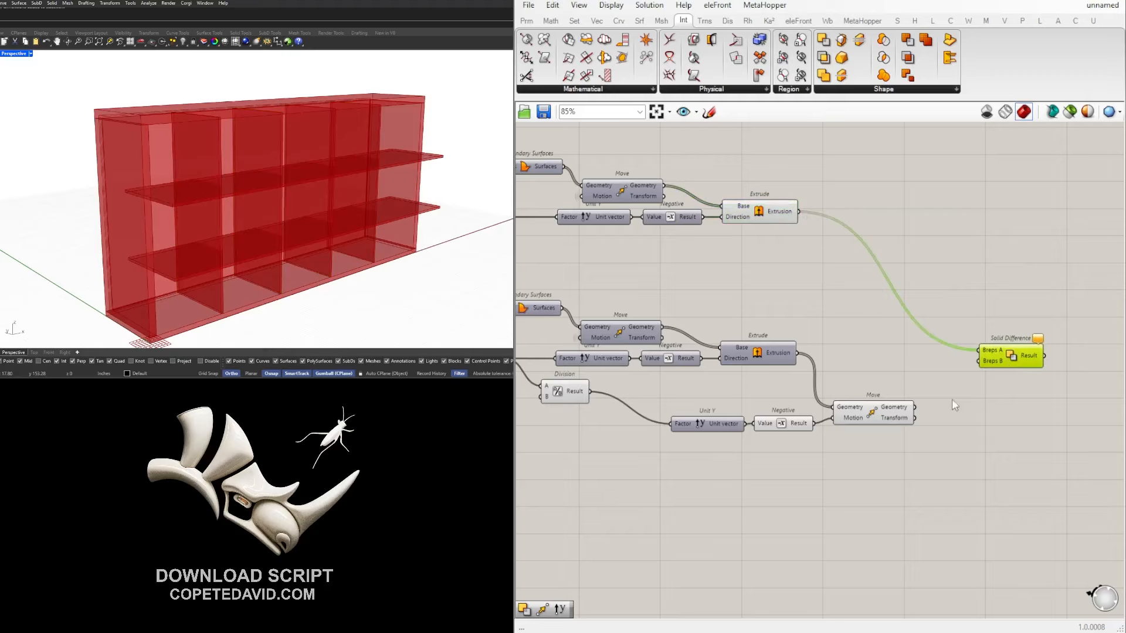
left_click(902, 412)
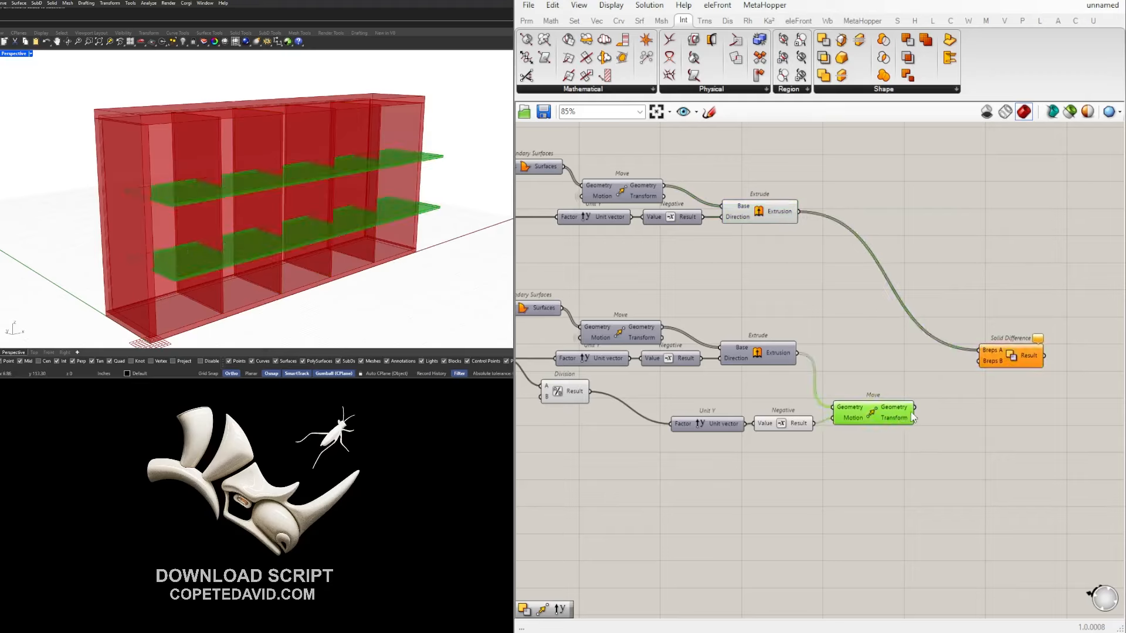
left_click_drag(913, 413, 1027, 218)
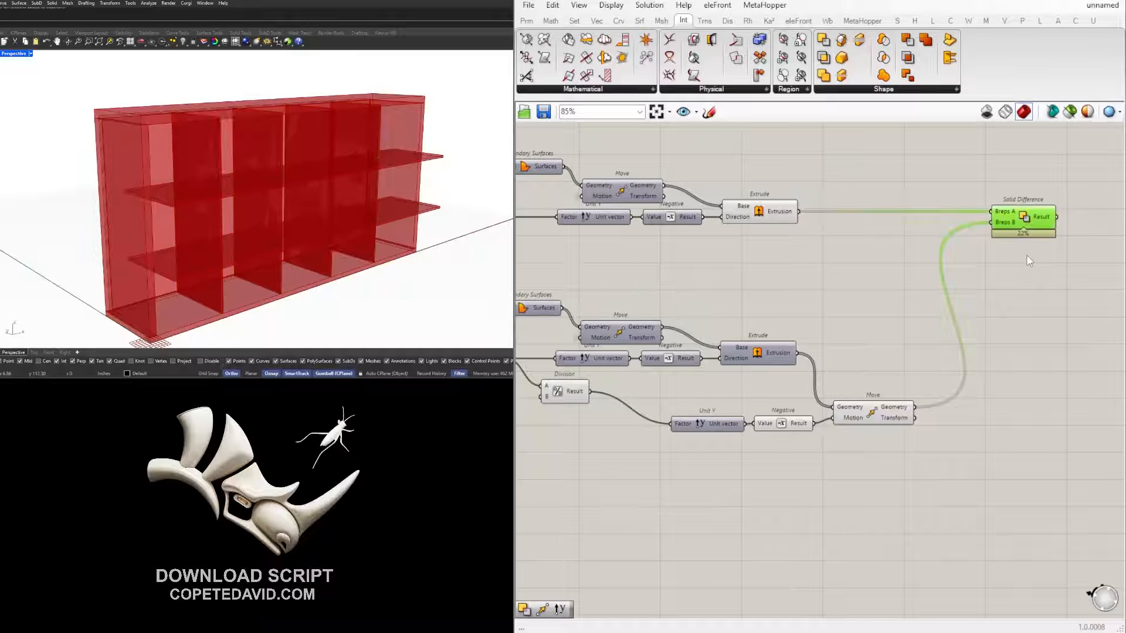
Tidy the layout by aligning the Move with the lower Extrude and the Unit Y and Negative with the Division.
left_click_drag(932, 475, 663, 396)
left_click_drag(843, 417, 879, 364)
left_click(853, 400)
left_click(896, 394)
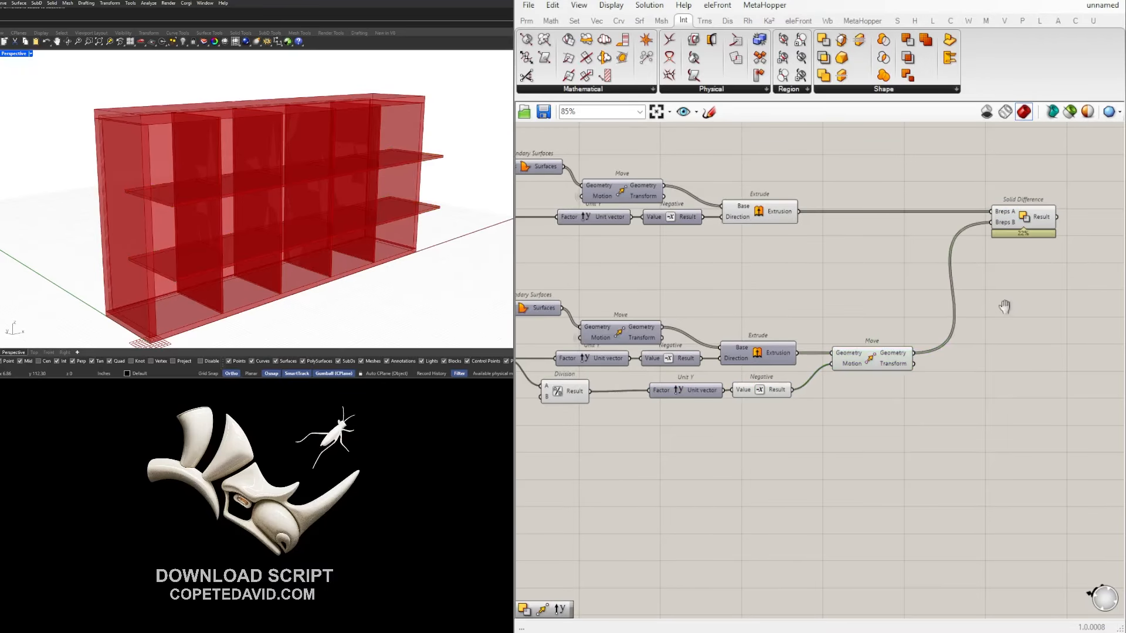
Turn off the preview of the Move component that shifts the horizontal shelves.
right_click_drag(1006, 307, 878, 330)
scroll(855, 446, "down", 2)
left_click(839, 346)
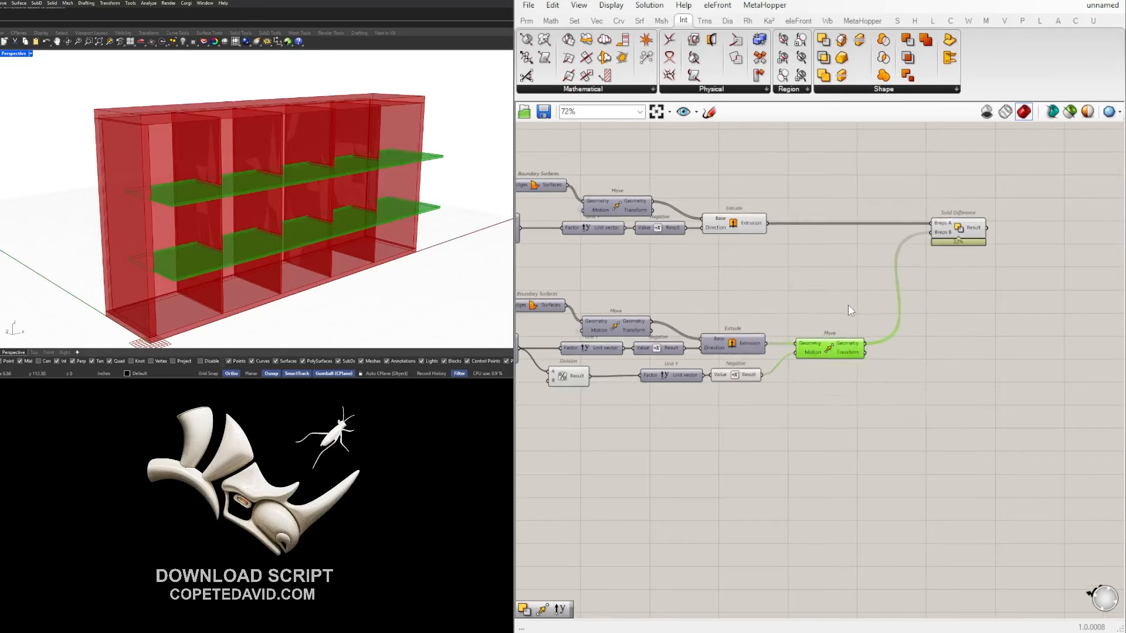
middle_click(848, 305)
left_click(852, 271)
left_click(850, 265)
Turn off the preview of the vertical dividers' Extrude component and highlight the Solid Difference result.
left_click(734, 223)
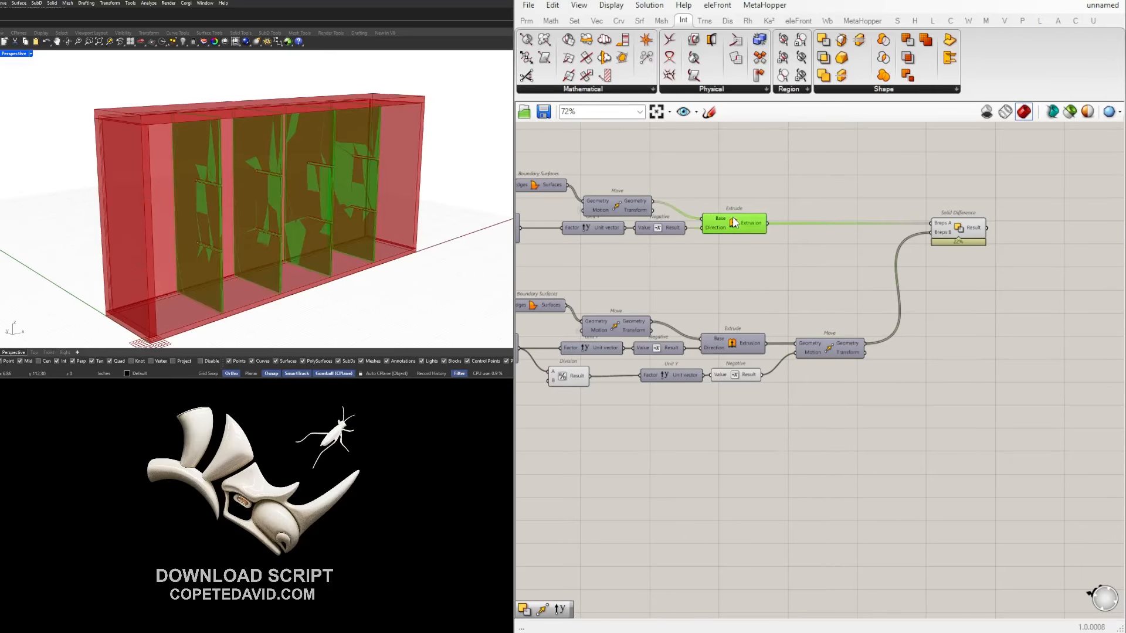
middle_click(736, 222)
left_click(778, 177)
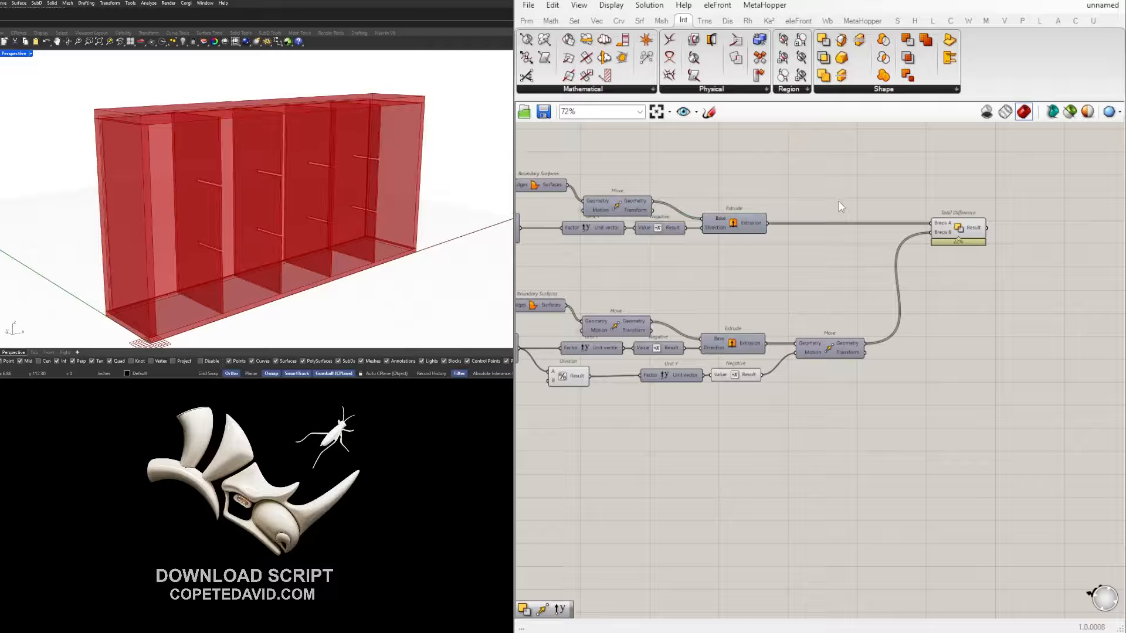
left_click(960, 230)
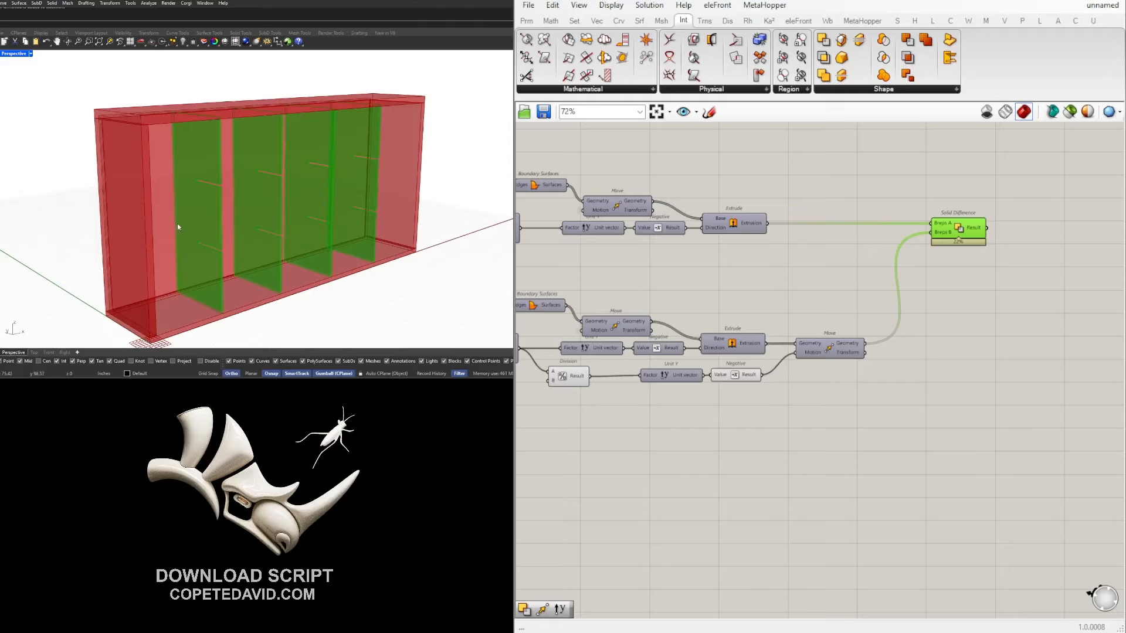
Turn on the preview of the horizontal shelves' Extrude component.
left_click(888, 298)
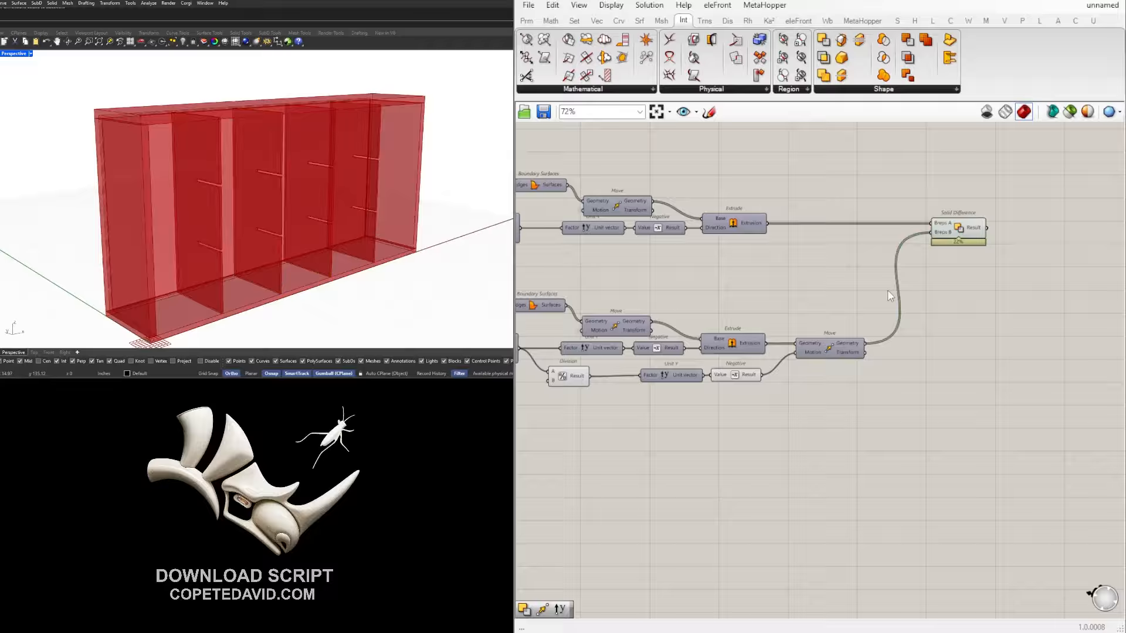
right_click_drag(888, 290, 895, 285)
left_click(738, 345)
middle_click(738, 341)
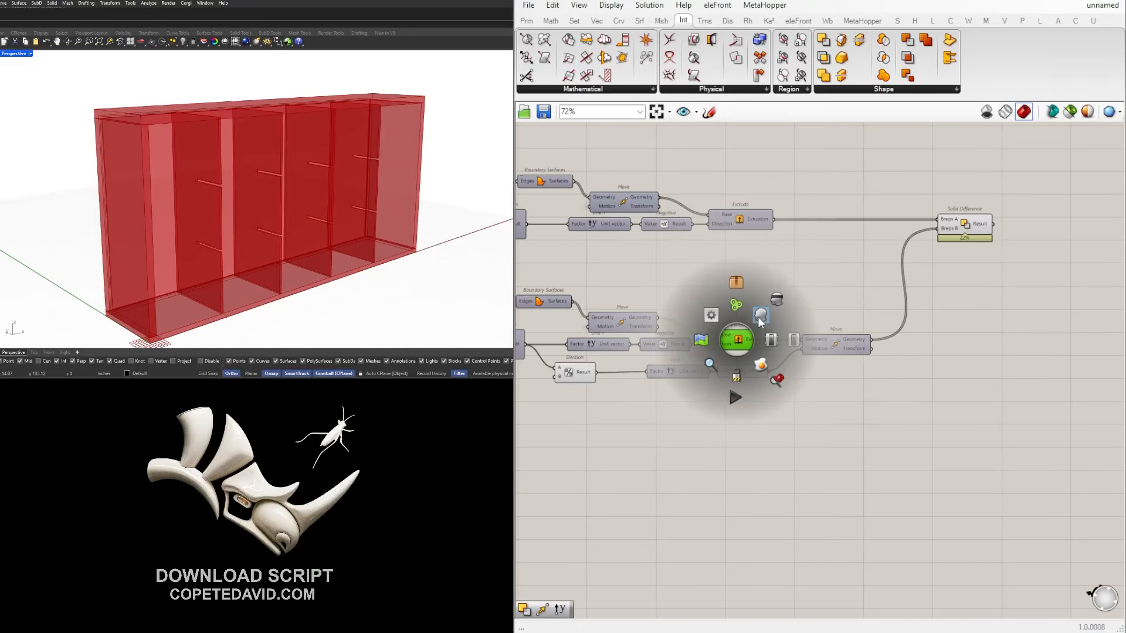
left_click(758, 318)
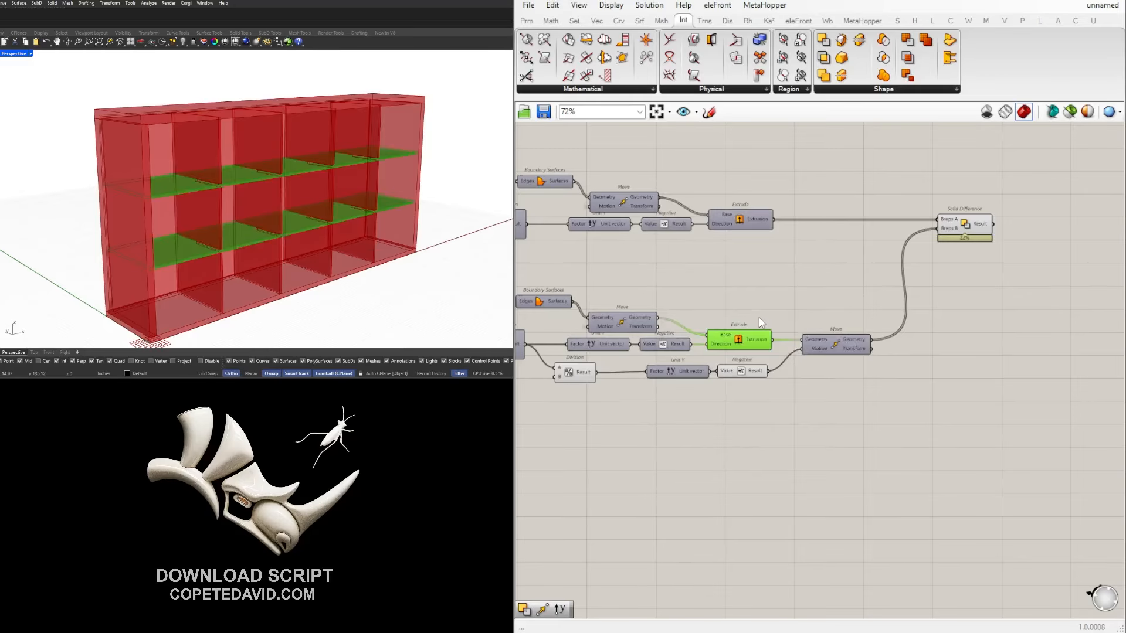
left_click(939, 371)
Preview the Move component that shifts the horizontal shelves to examine their offset, and hide it again.
left_click(842, 338)
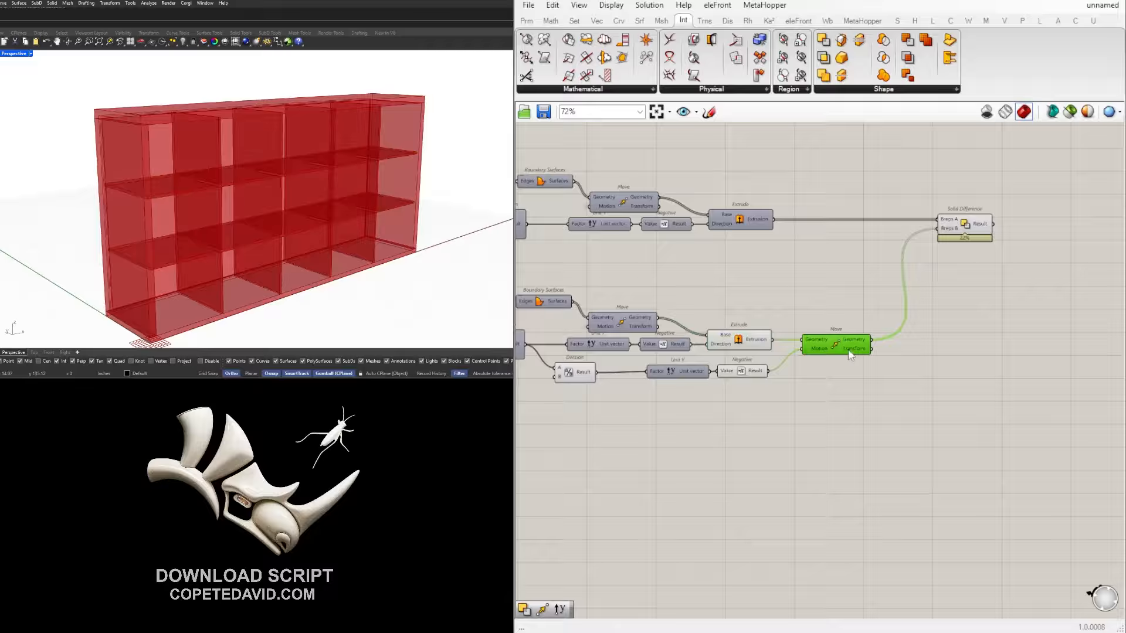
left_click_drag(842, 347, 874, 346)
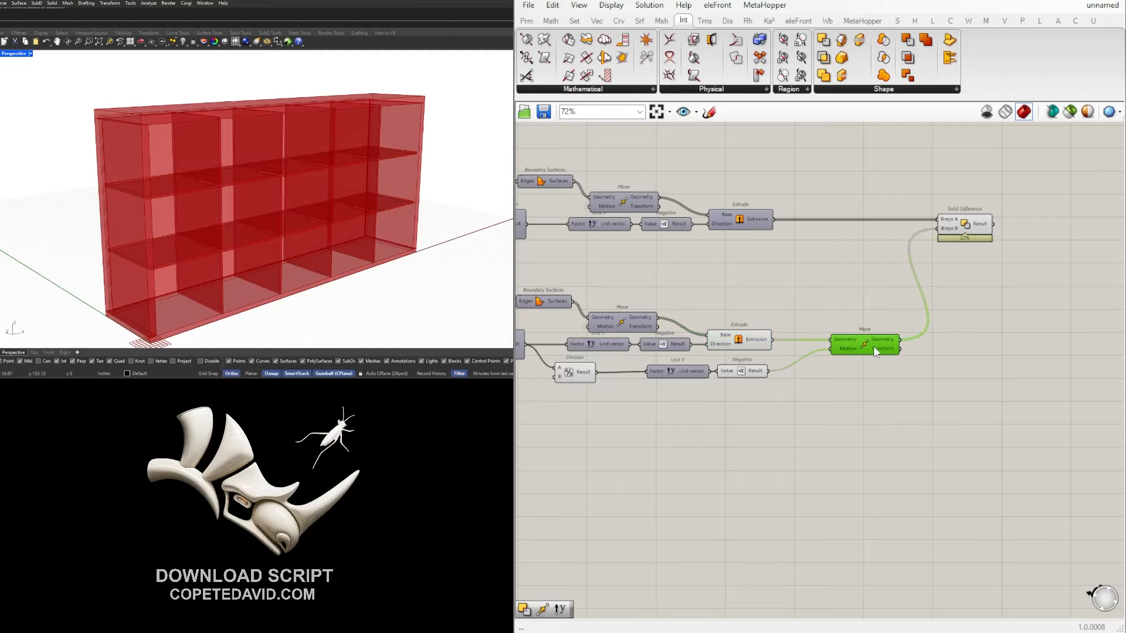
middle_click(861, 345)
left_click(892, 319)
middle_click(861, 346)
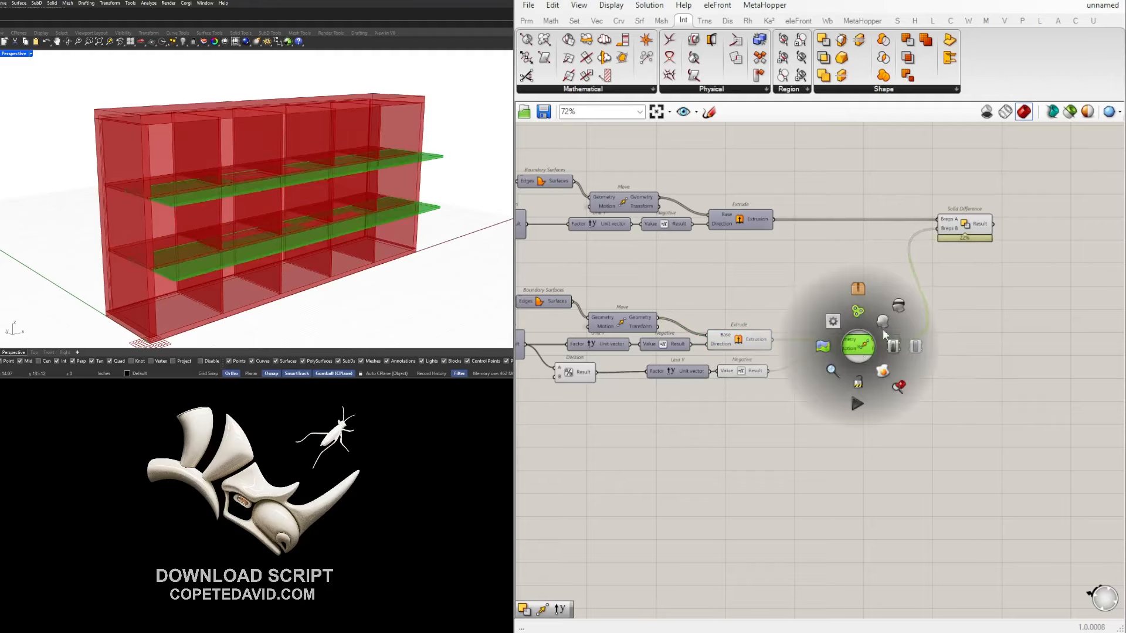
left_click(850, 388)
Space out the Move and Negative components, duplicate the Move, and wire the vertical dividers' Extrusion into the copy's Geometry input.
left_click_drag(858, 345, 885, 345)
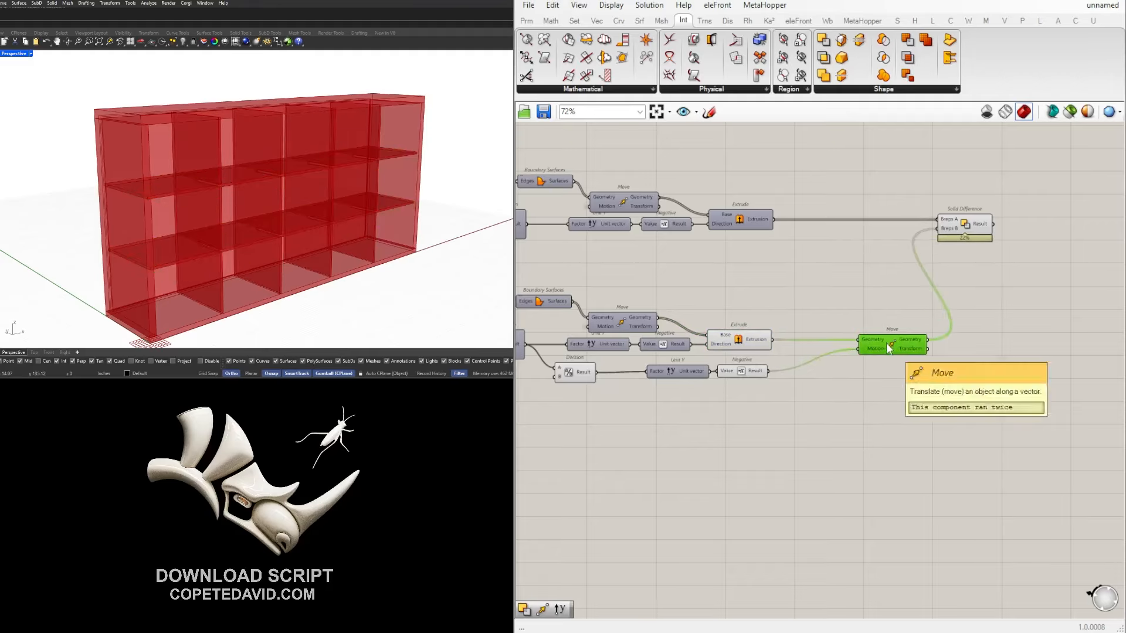
left_click_drag(744, 378, 813, 378)
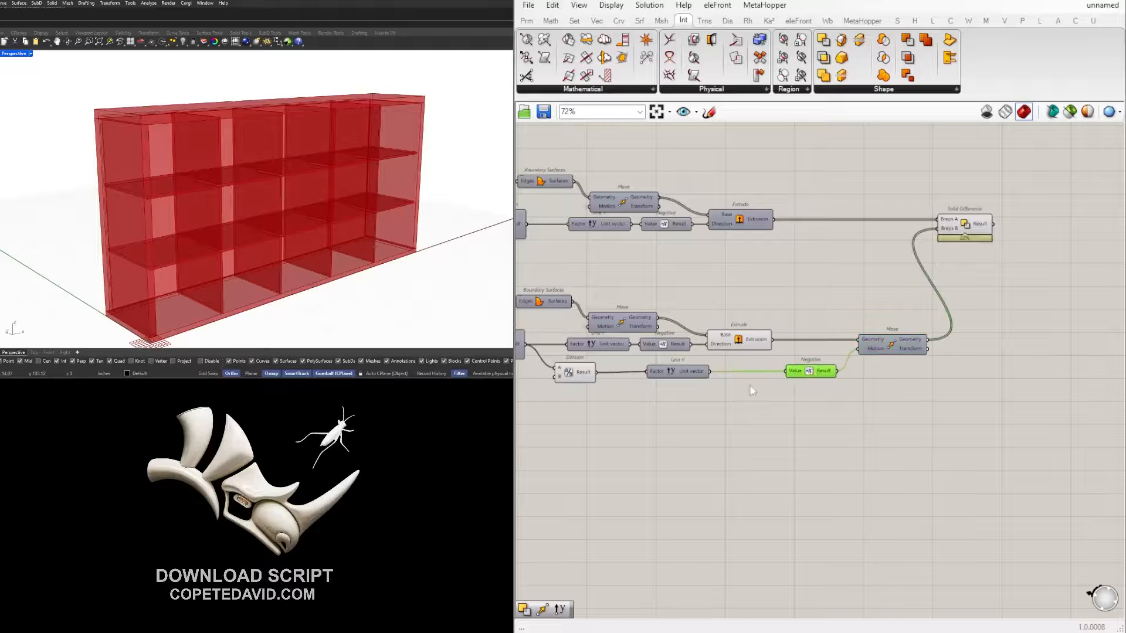
left_click_drag(893, 343, 892, 317, "alt")
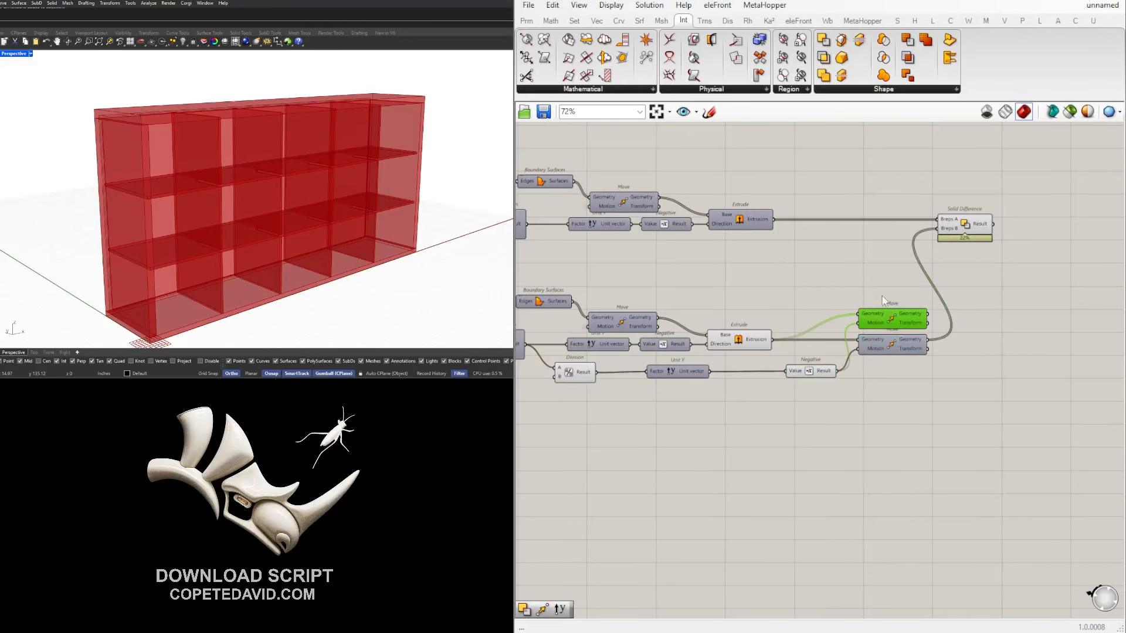
left_click(769, 237)
left_click(769, 217)
left_click_drag(775, 222, 861, 316)
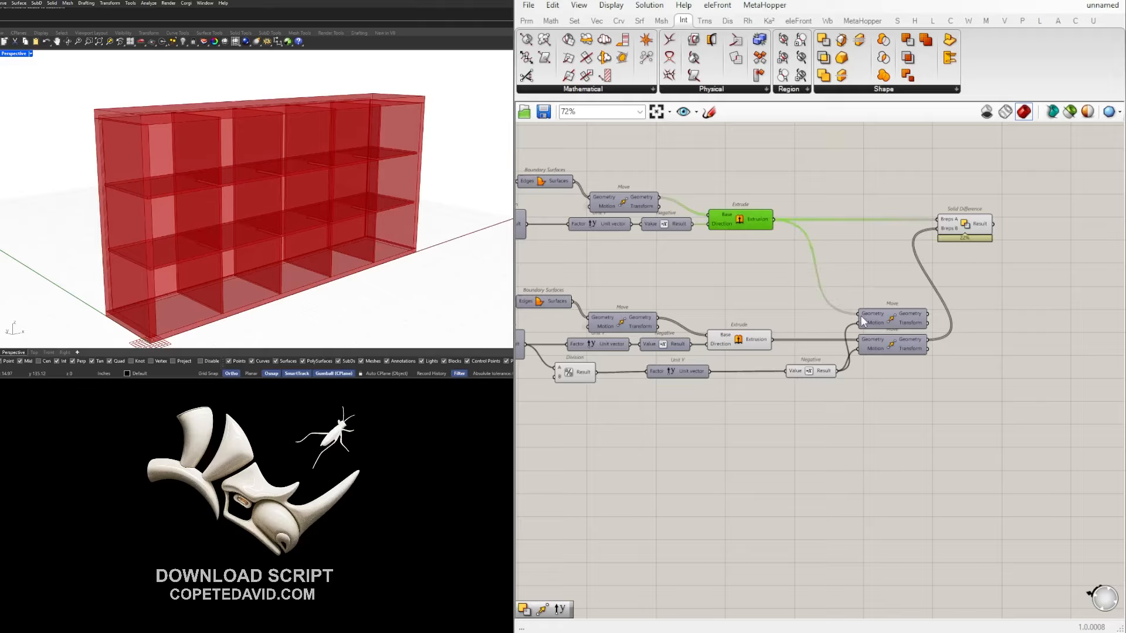
left_click(835, 346)
Turn on the preview of the vertical dividers' Move component.
left_click(895, 320)
middle_click(896, 319)
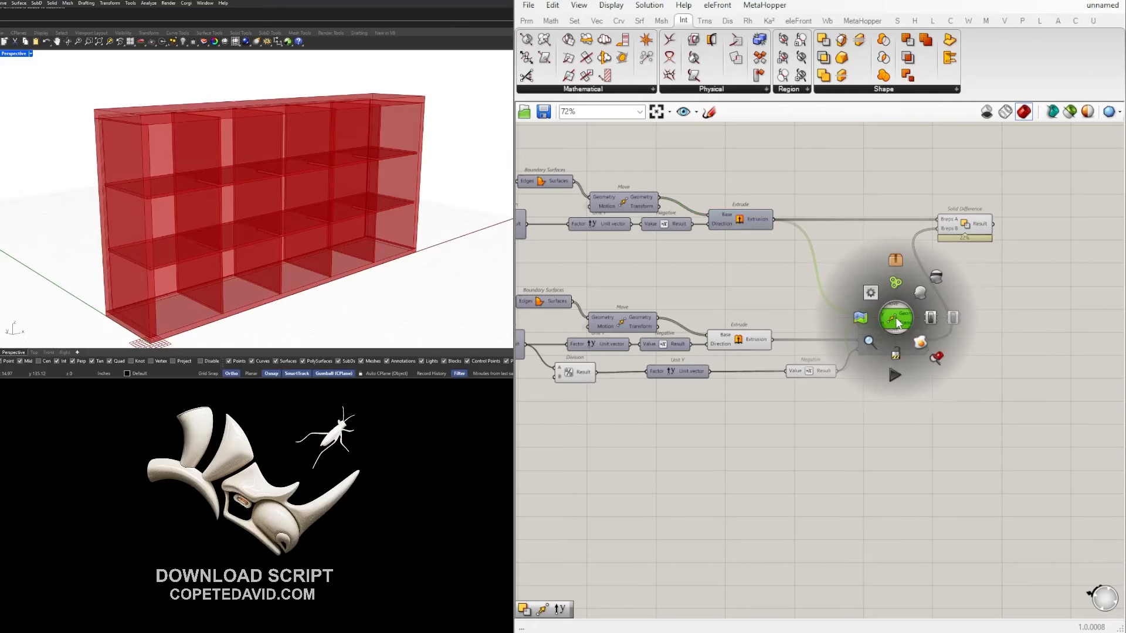
left_click(915, 298)
left_click(862, 393)
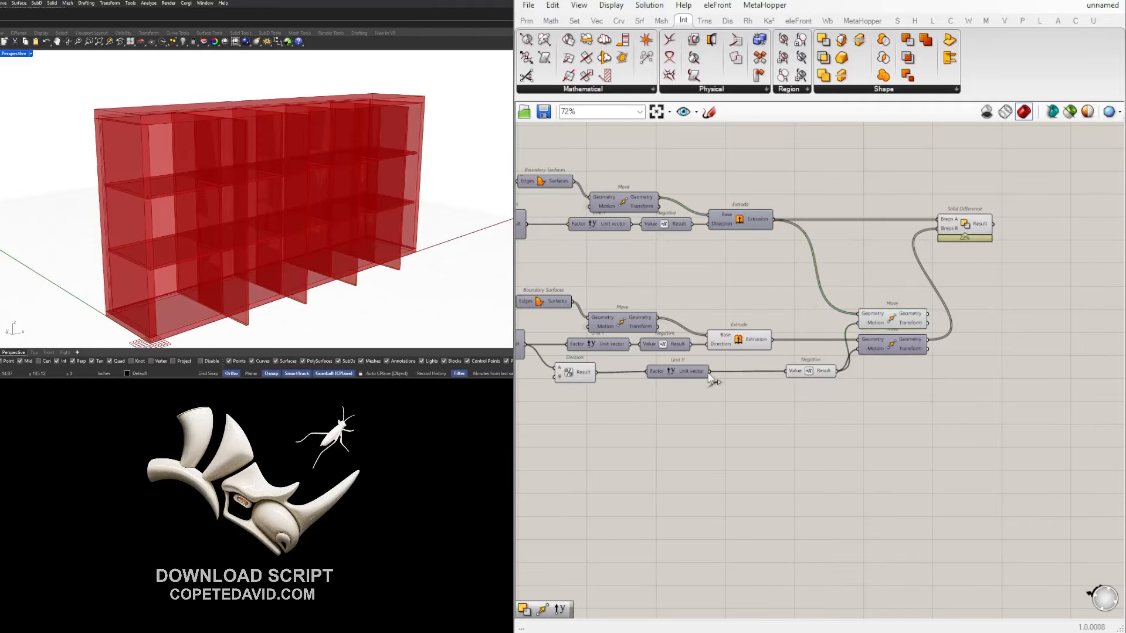
Wire Unit Y's Unit vector directly into the Motion input of the dividers' Move, bypassing Negative, and highlight the shifted dividers.
left_click_drag(709, 373, 859, 324)
left_click_drag(809, 374, 787, 374)
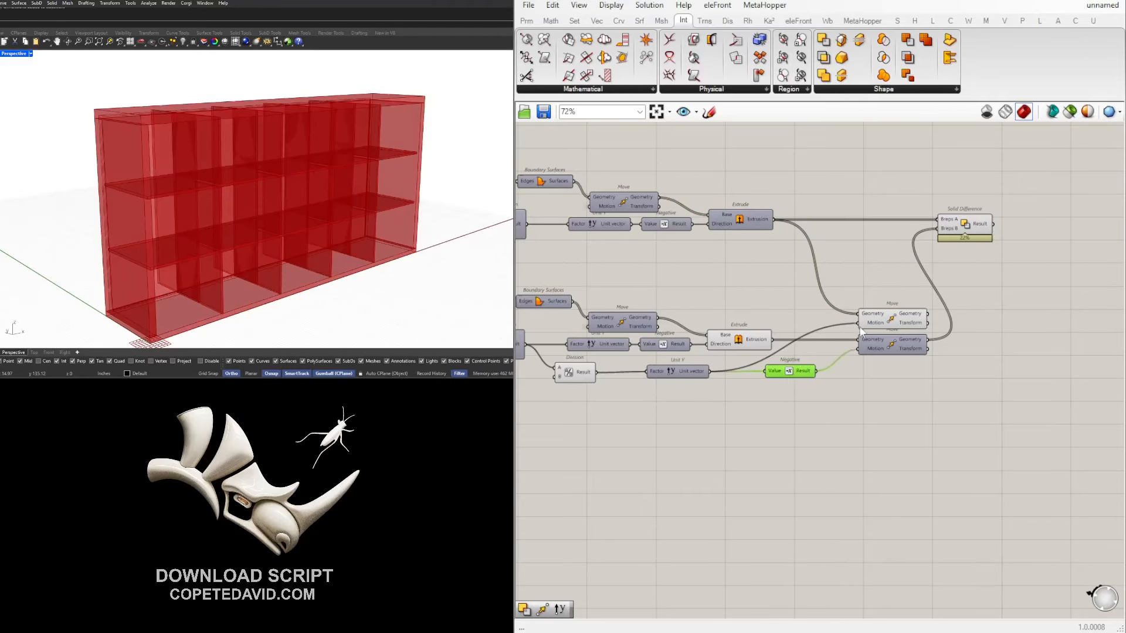
left_click(886, 321)
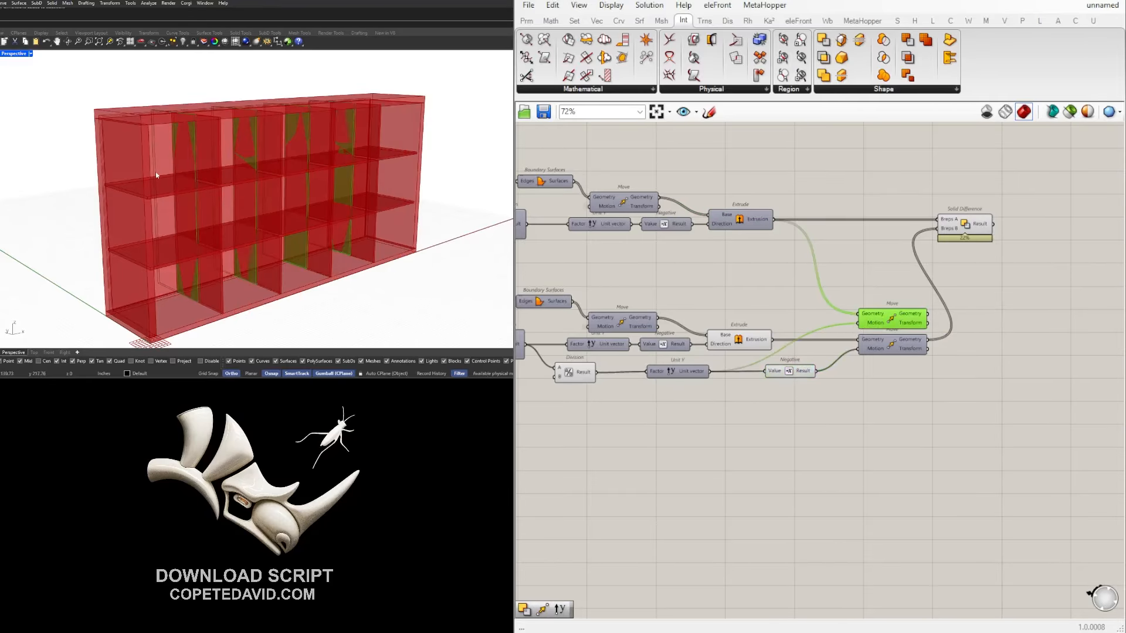
Add a second Solid Difference component below the existing one.
right_click_drag(993, 300, 868, 306)
left_click_drag(834, 234, 895, 231)
double_click(923, 332)
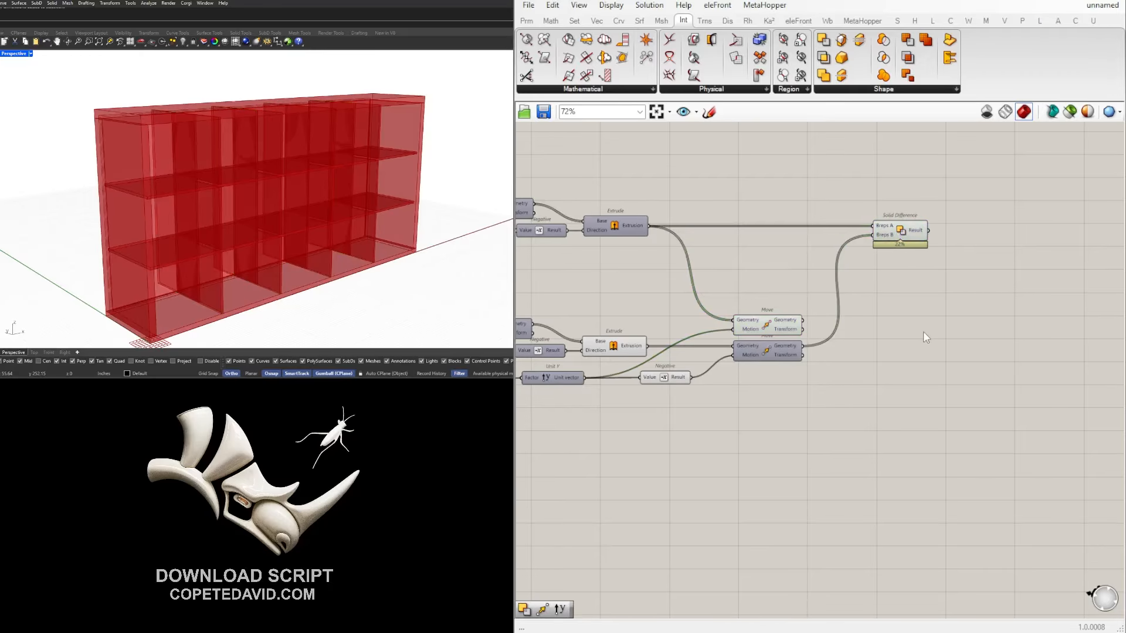
type("DIF")
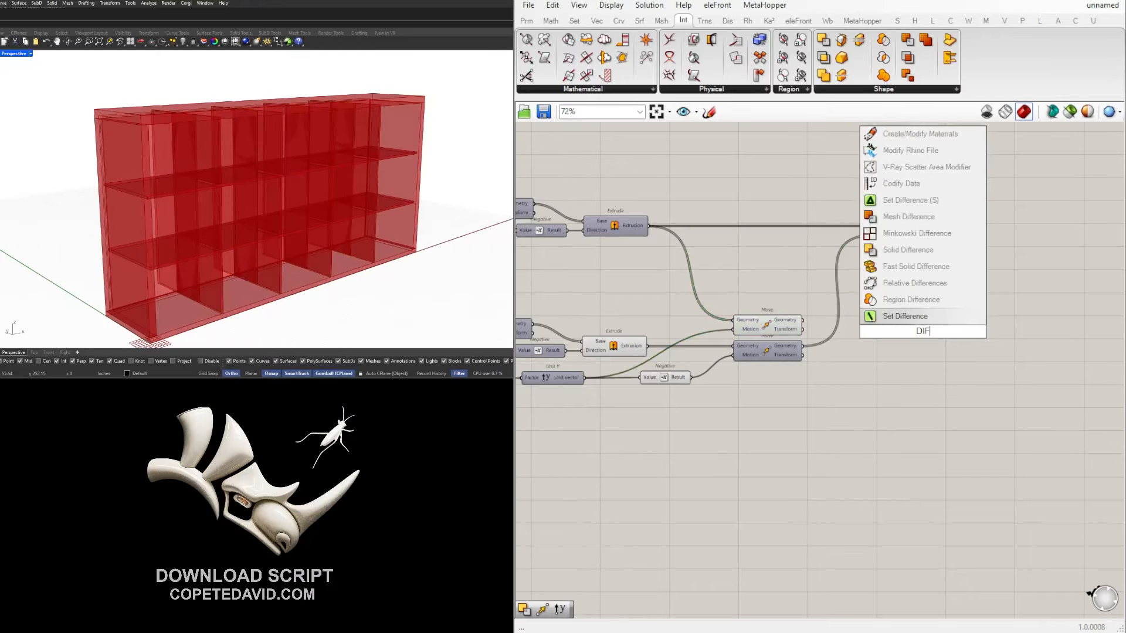
left_click(930, 250)
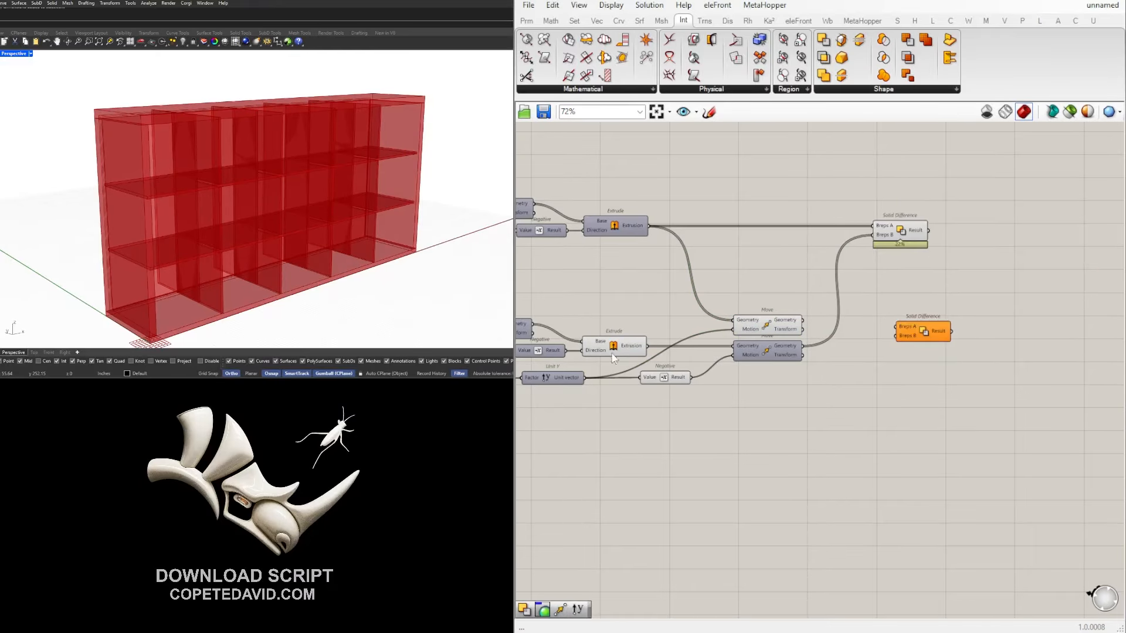
Wire the shelves' Extrusion into Breps A and the moved dividers' Geometry into Breps B of the new Solid Difference, aligning both differences.
left_click(633, 347)
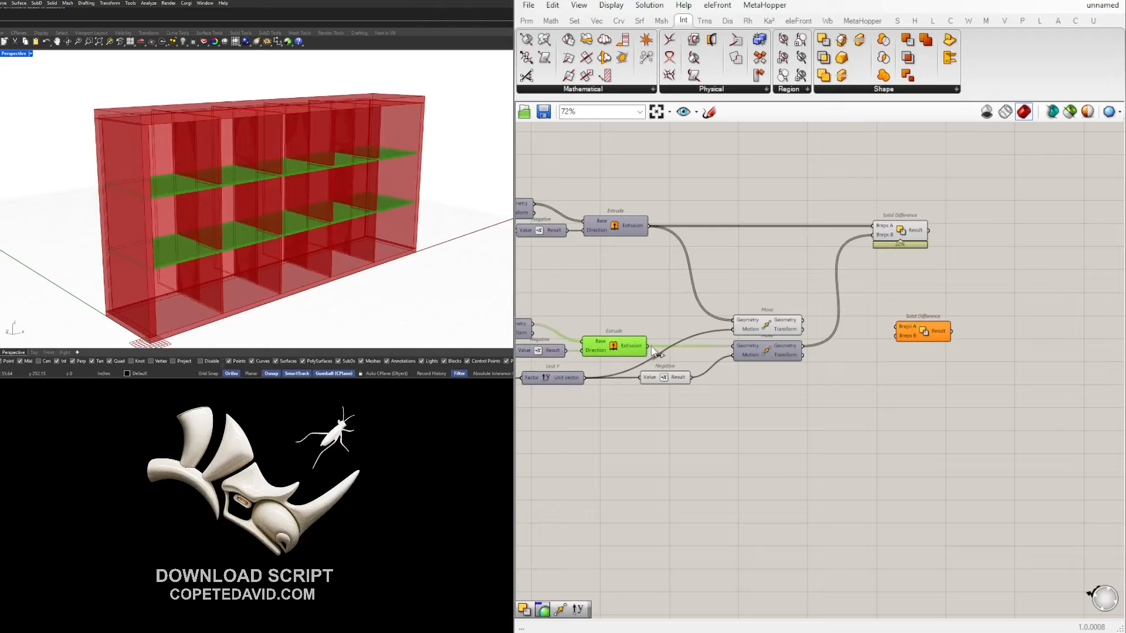
left_click_drag(648, 347, 1003, 269)
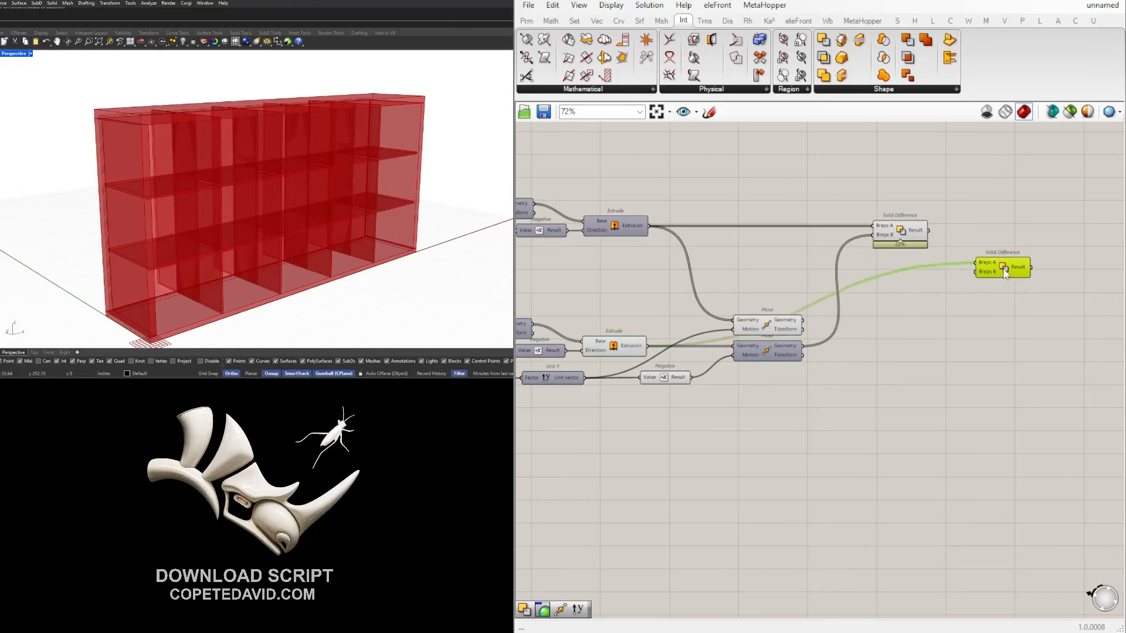
left_click(922, 233)
left_click(841, 351)
left_click(776, 322)
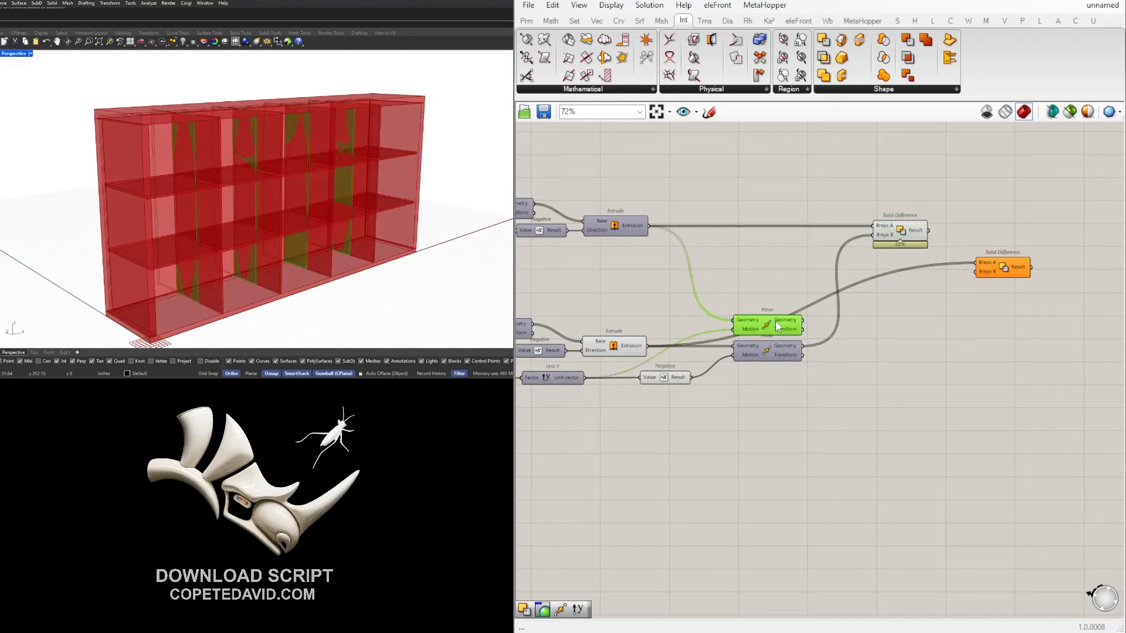
left_click_drag(801, 321, 965, 318)
left_click(977, 300)
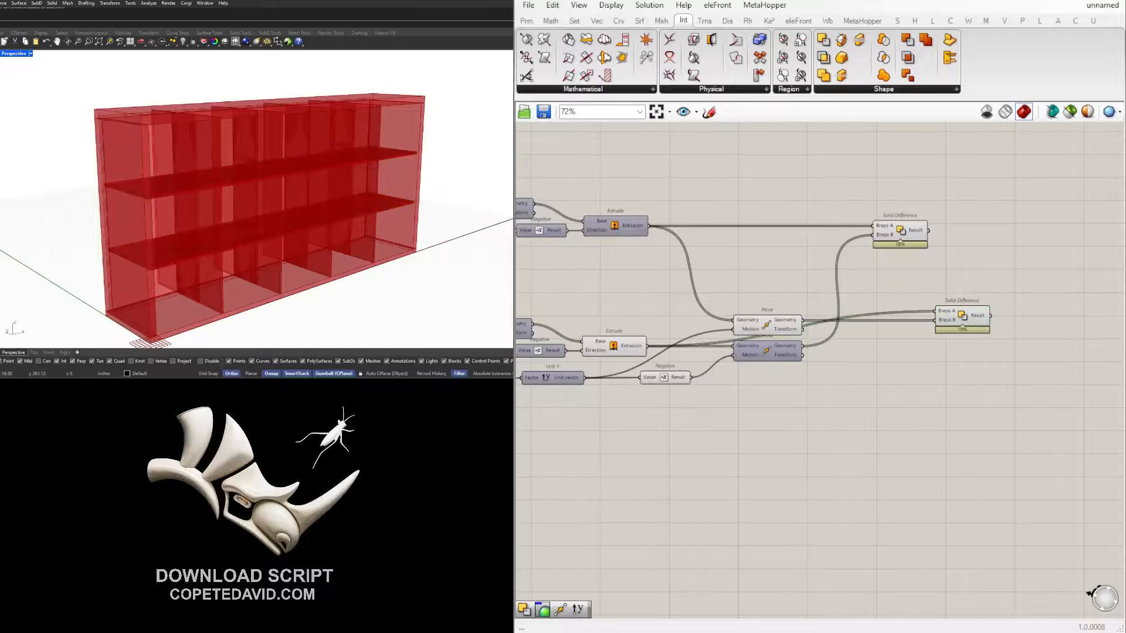
left_click_drag(925, 241, 985, 242)
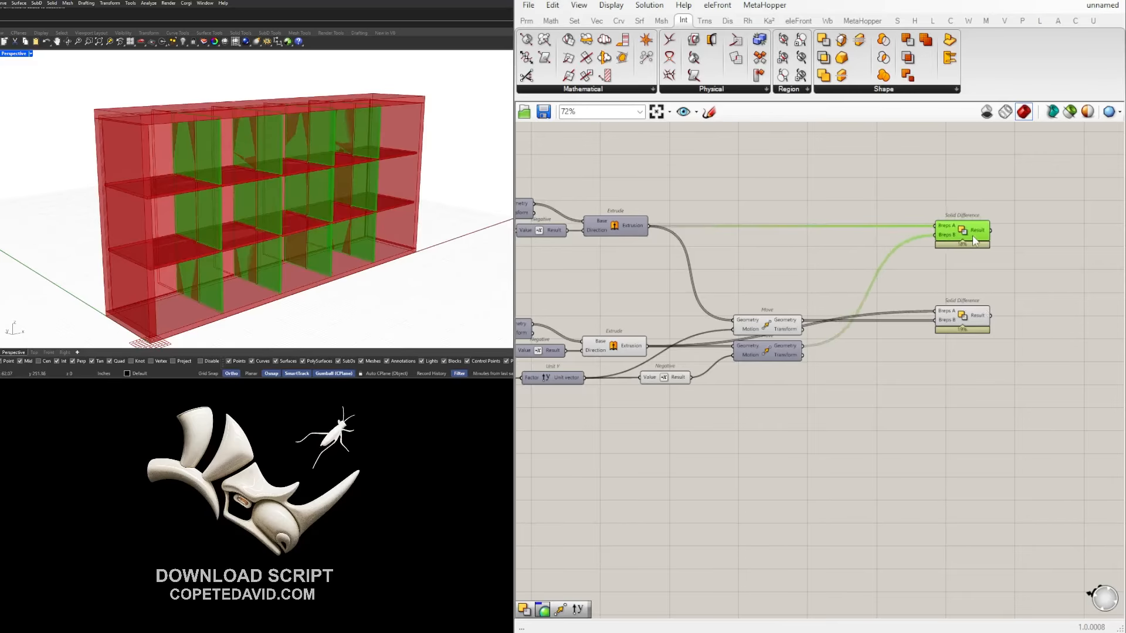
Turn off the previews of the horizontal shelves' Extrude and both Move components together.
left_click(859, 373)
left_click_drag(817, 442, 619, 293)
key("space")
left_click(659, 252)
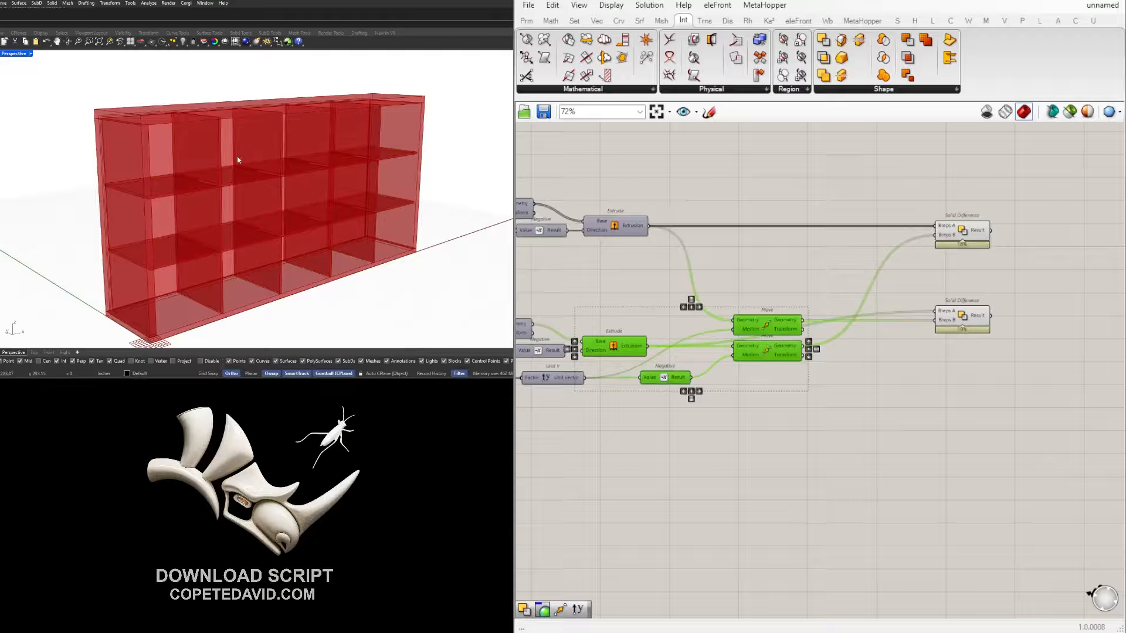
Highlight each Solid Difference result in turn and examine the notches in the dividers and shelves from several angles.
right_click_drag(990, 304, 884, 328)
scroll(884, 328, "up", 2)
left_click(847, 227)
right_click_drag(289, 178, 194, 138)
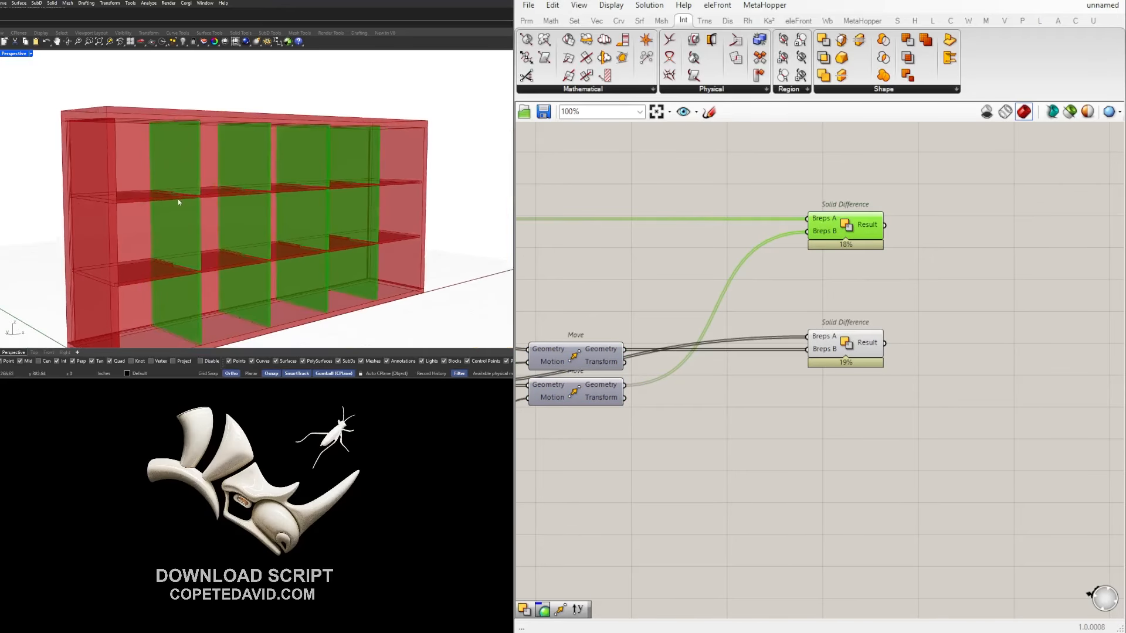
left_click(873, 346)
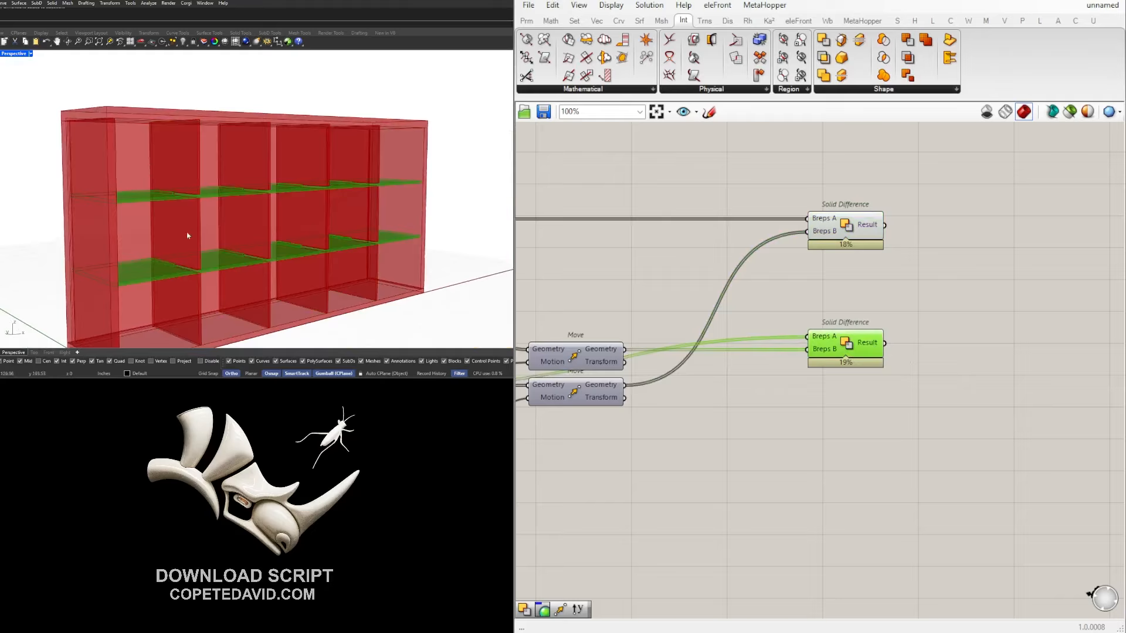
right_click_drag(188, 236, 217, 220)
scroll(203, 237, "down", 5)
scroll(293, 170, "up", 6)
mouse_move(270, 176)
right_mouse_down()
mouse_move(244, 184)
mouse_move(252, 178)
right_mouse_up()
scroll(874, 284, "down", 5)
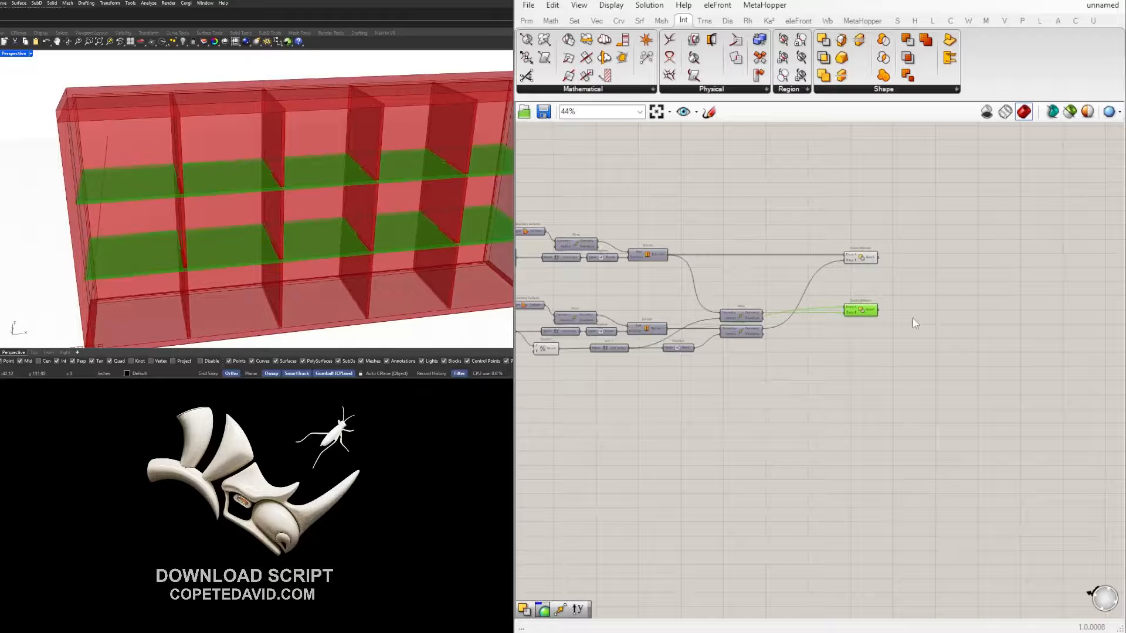
Select both Solid Difference components together with the five outer-frame output components and bake their geometry into Rhino.
left_click_drag(904, 329, 860, 235)
scroll(789, 274, "down", 4)
right_click_drag(787, 276, 1062, 293)
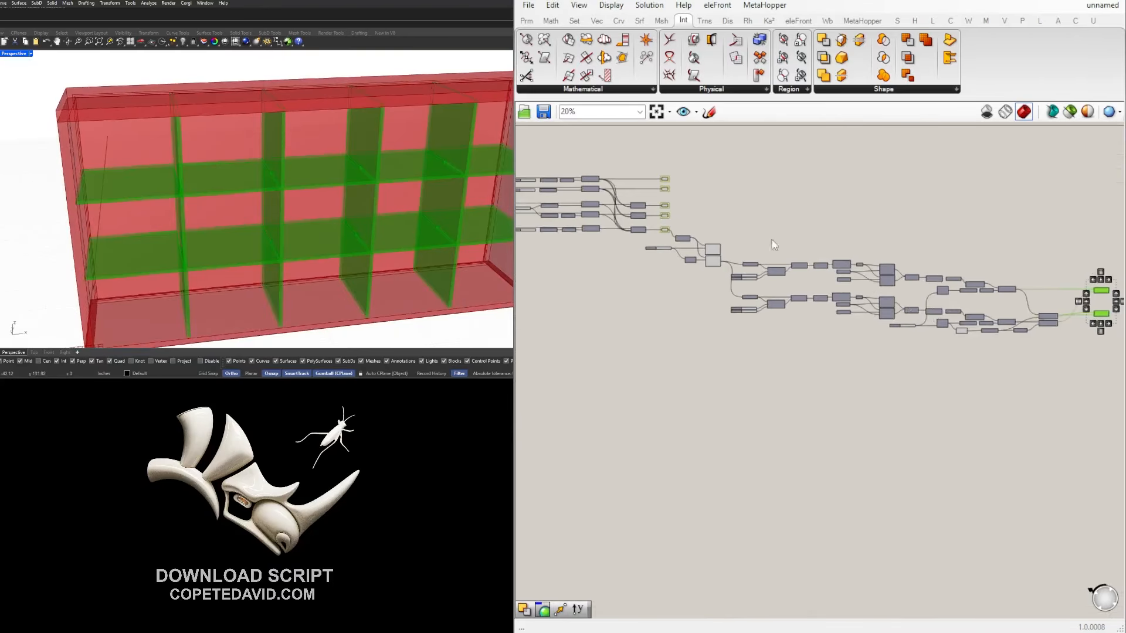
right_click_drag(684, 240, 736, 338)
scroll(736, 339, "up", 3)
left_click_drag(713, 338, 687, 225)
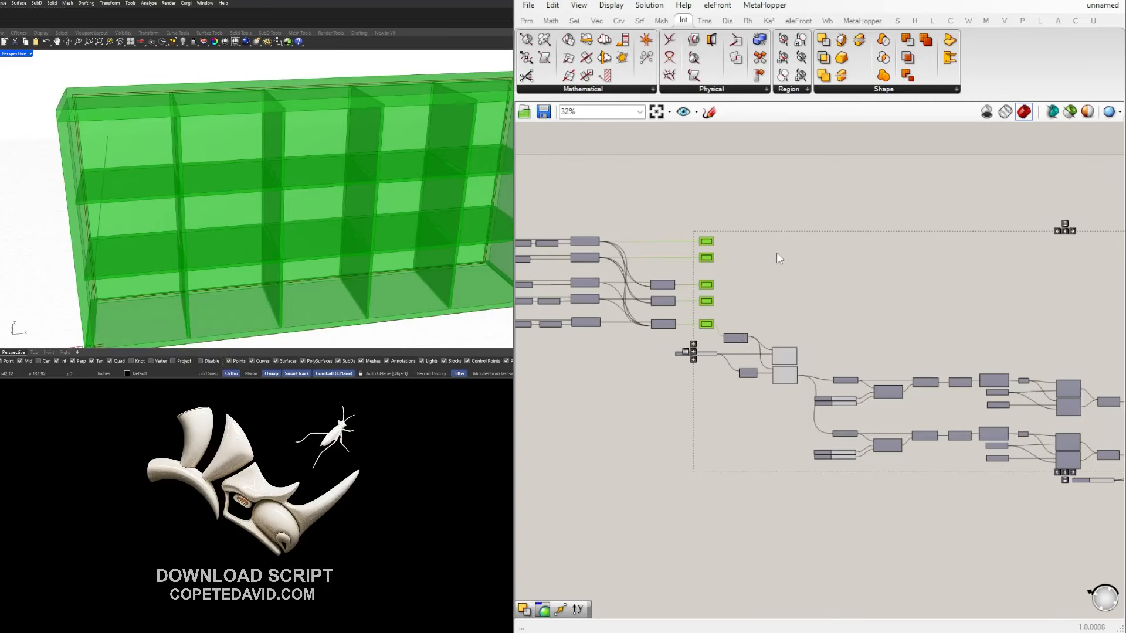
middle_click(781, 284)
left_click(805, 309)
Select the whole baked bookcase and move it clear of the Grasshopper preview.
scroll(254, 173, "down", 9)
left_click_drag(133, 102, 434, 250)
right_click_drag(267, 242, 230, 202)
left_click_drag(221, 150, 285, 190)
key("Escape")
scroll(284, 226, "up", 7)
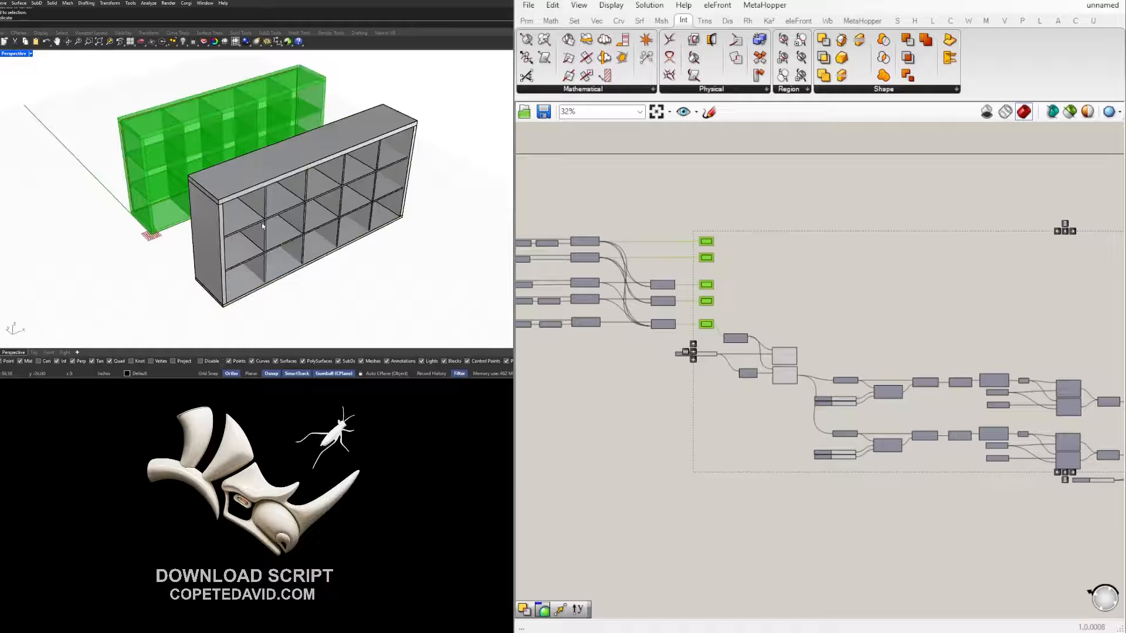
Select both baked horizontal shelves and slide them out of the bookcase to expose the interlocking notches.
left_click(287, 245)
right_click_drag(290, 249, 226, 137, "shift")
left_click(225, 124, "shift")
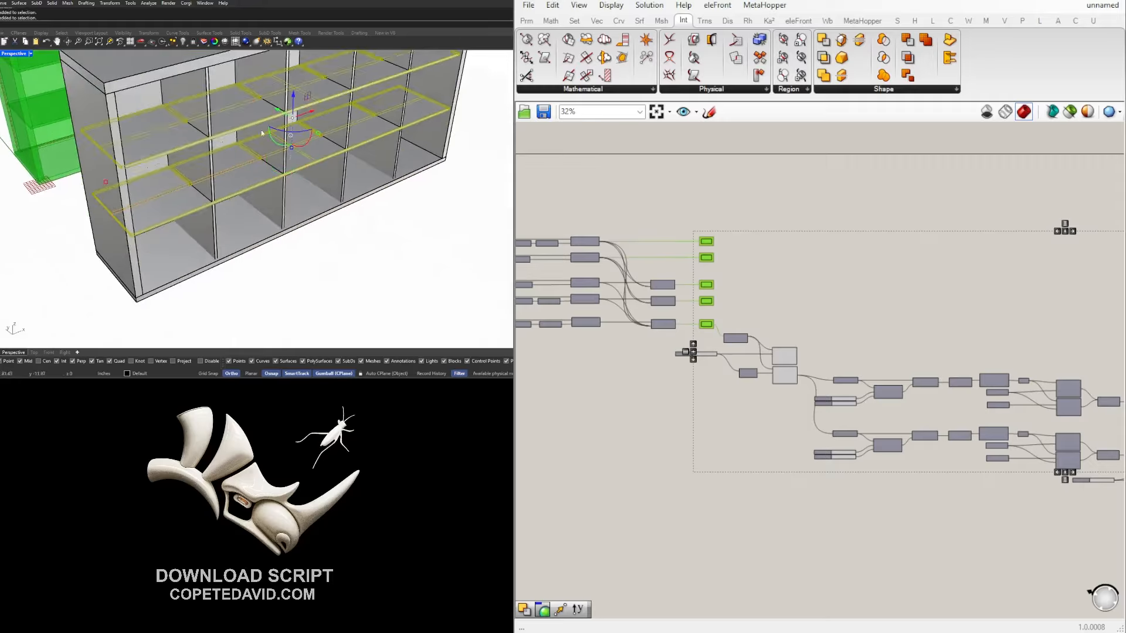
left_click_drag(278, 109, 389, 203)
left_click(429, 302)
right_click_drag(429, 302, 287, 253)
scroll(357, 249, "down", 4)
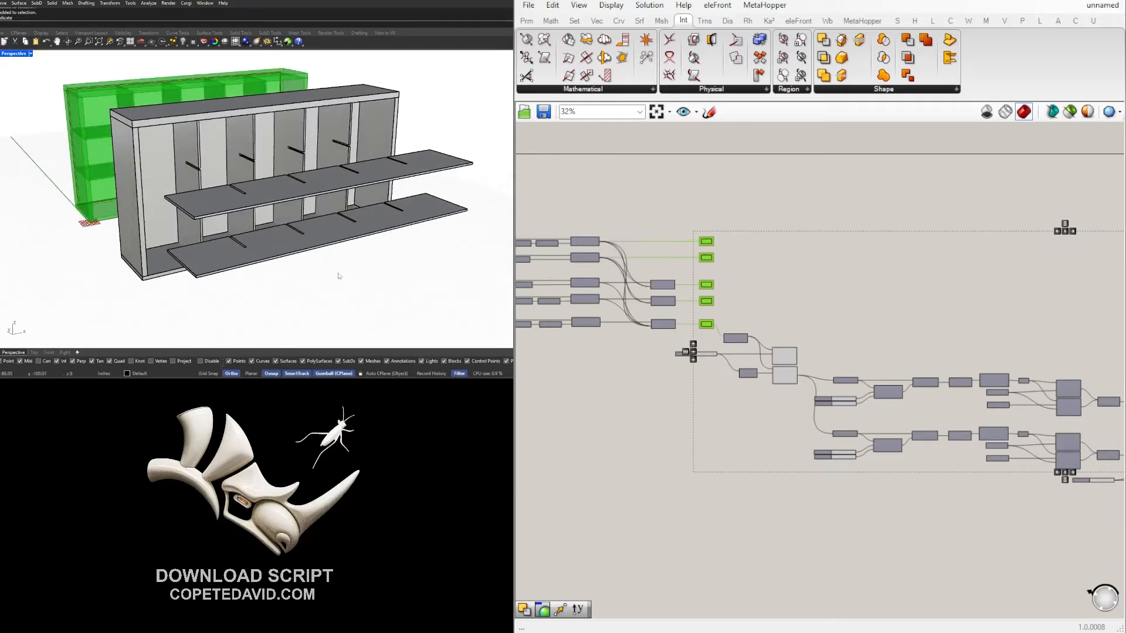
Undo the move of the two baked shelves and delete the entire baked bookcase.
key("ctrl+z")
left_click(334, 270)
scroll(235, 168, "up", 4)
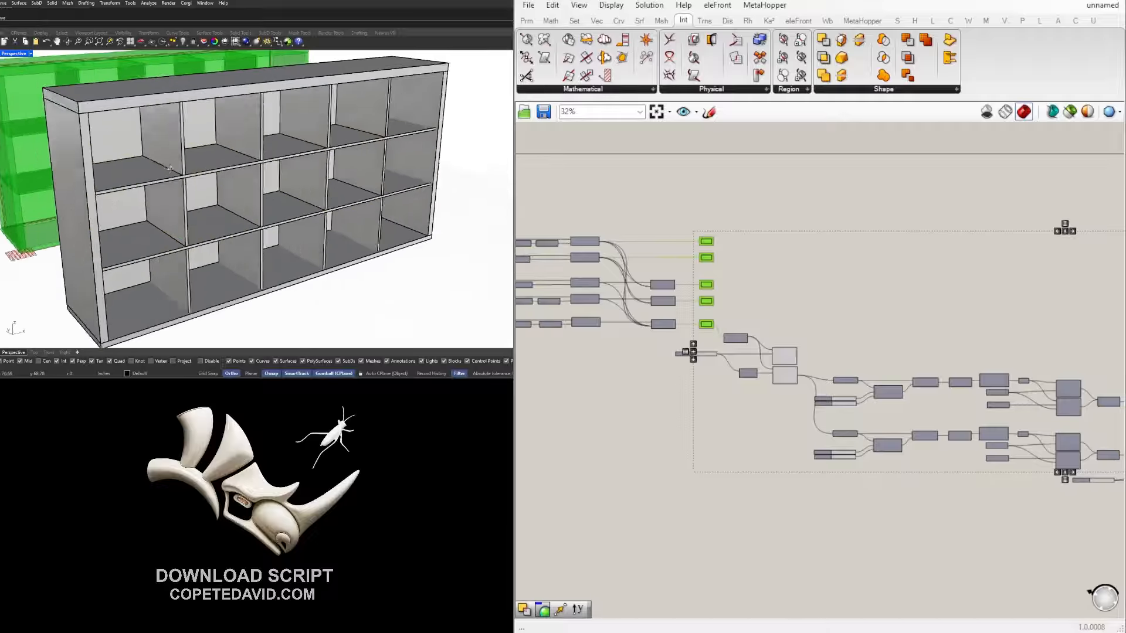
right_click_drag(236, 168, 195, 143)
left_click(141, 134)
scroll(142, 134, "down", 1)
scroll(164, 141, "down", 2)
key("Escape")
left_click_drag(135, 93, 411, 329)
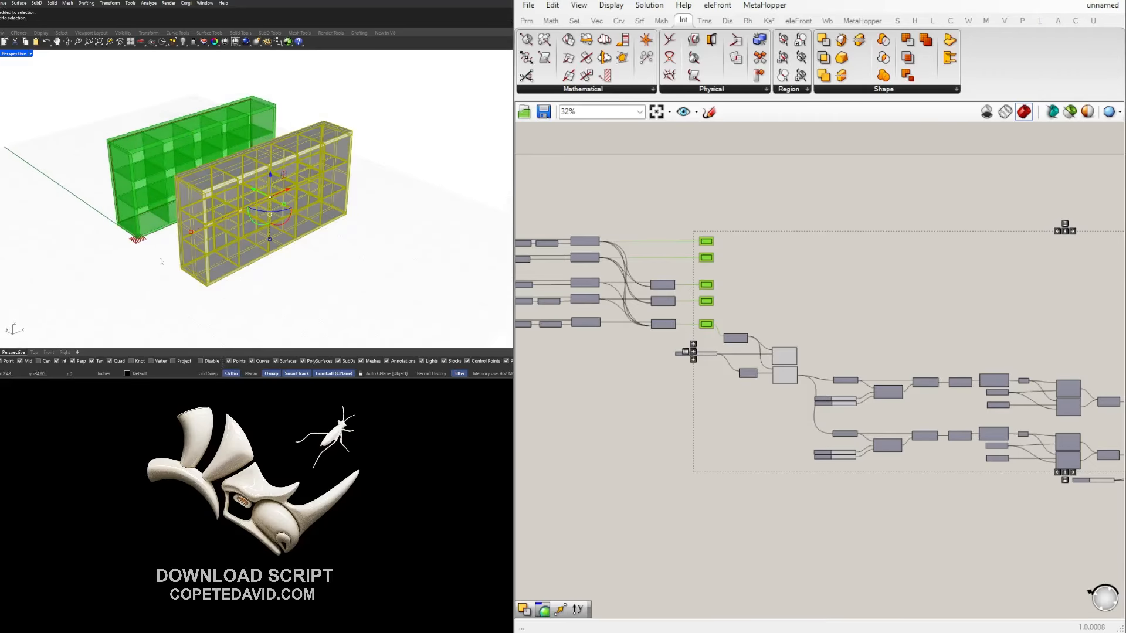
key("Delete")
Highlight both Solid Difference components and examine the interlocking shelves and dividers within the bookcase preview.
left_click(829, 283)
scroll(833, 289, "down", 2)
right_click_drag(902, 310, 622, 307)
scroll(909, 375, "up", 4)
right_click_drag(912, 379, 692, 366)
scroll(841, 377, "up", 3)
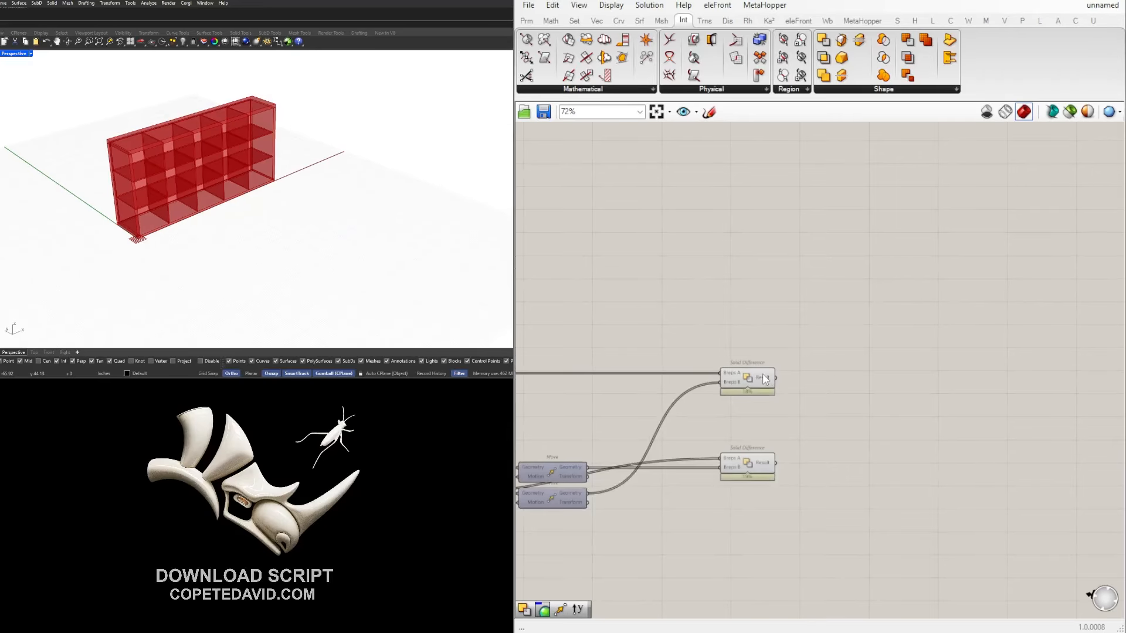
left_click(764, 377)
scroll(748, 445, "up", 1)
left_click(770, 467, "shift")
right_click_drag(220, 208, 146, 163)
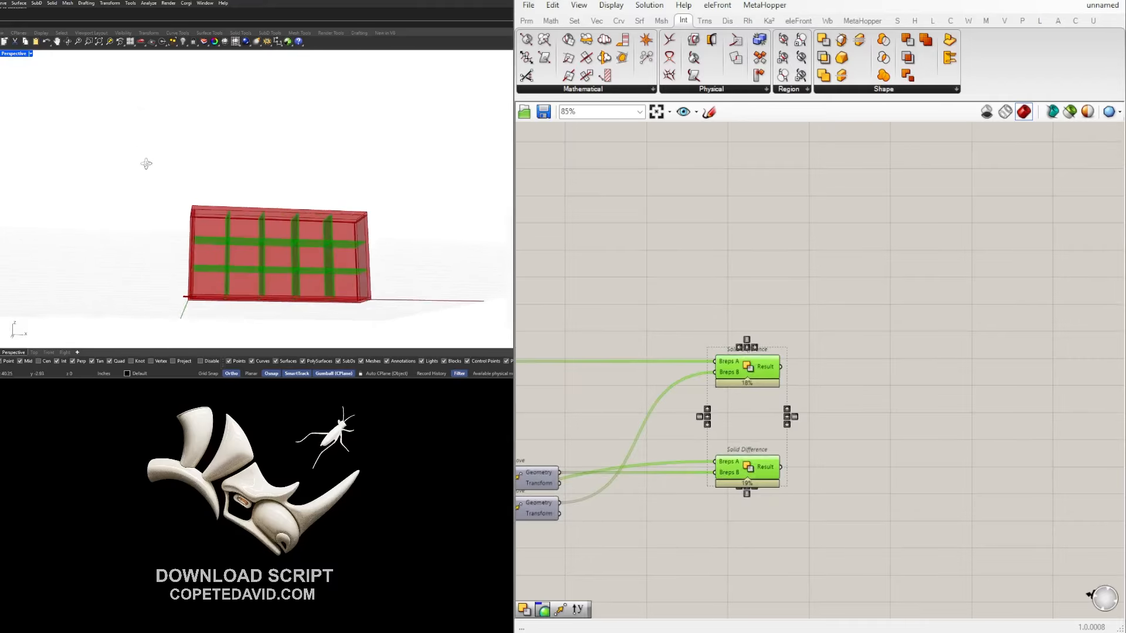
Examine how the highlighted dividers and shelves from the two Solid Difference components meet the bookcase's top, bottom and side panels.
scroll(234, 211, "up", 5)
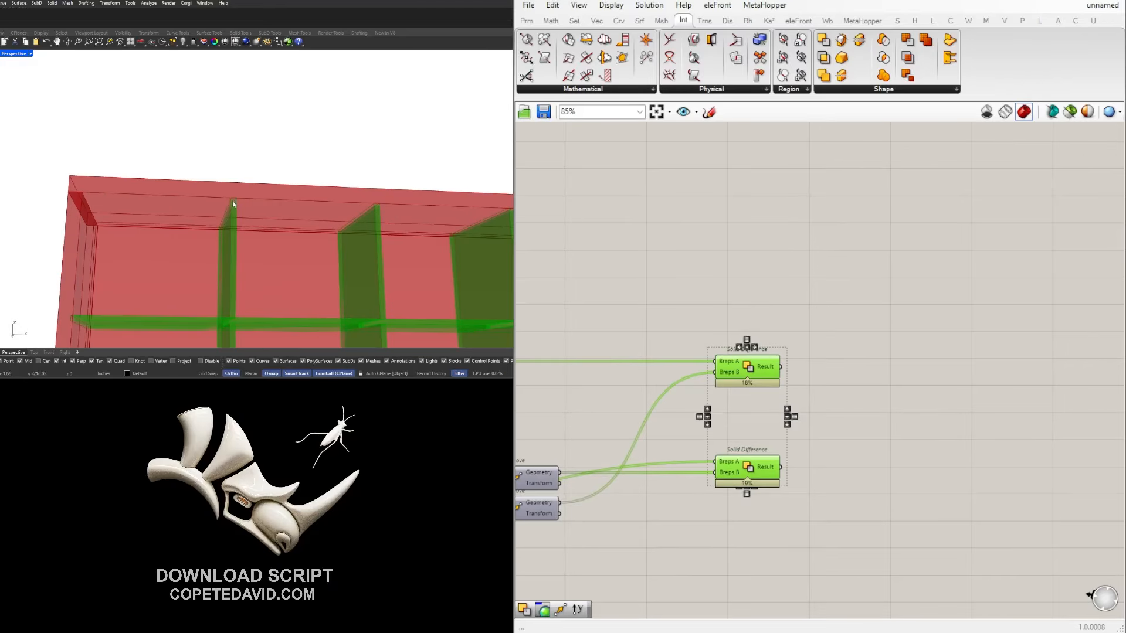
scroll(233, 201, "down", 5)
right_click_drag(236, 209, 284, 207)
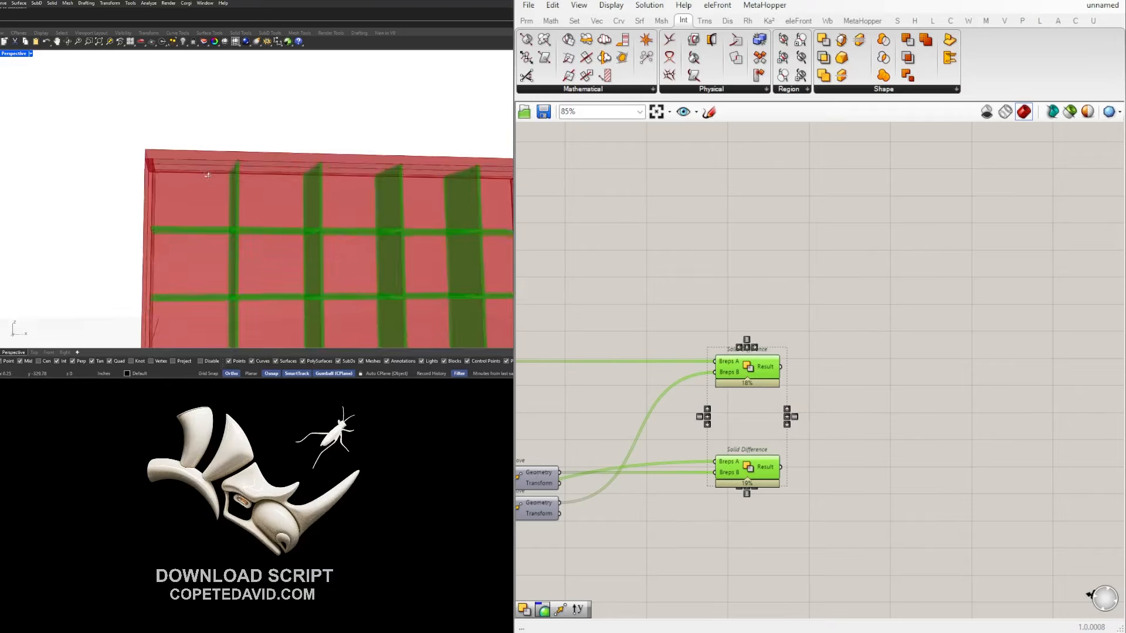
right_click_drag(166, 165, 200, 173)
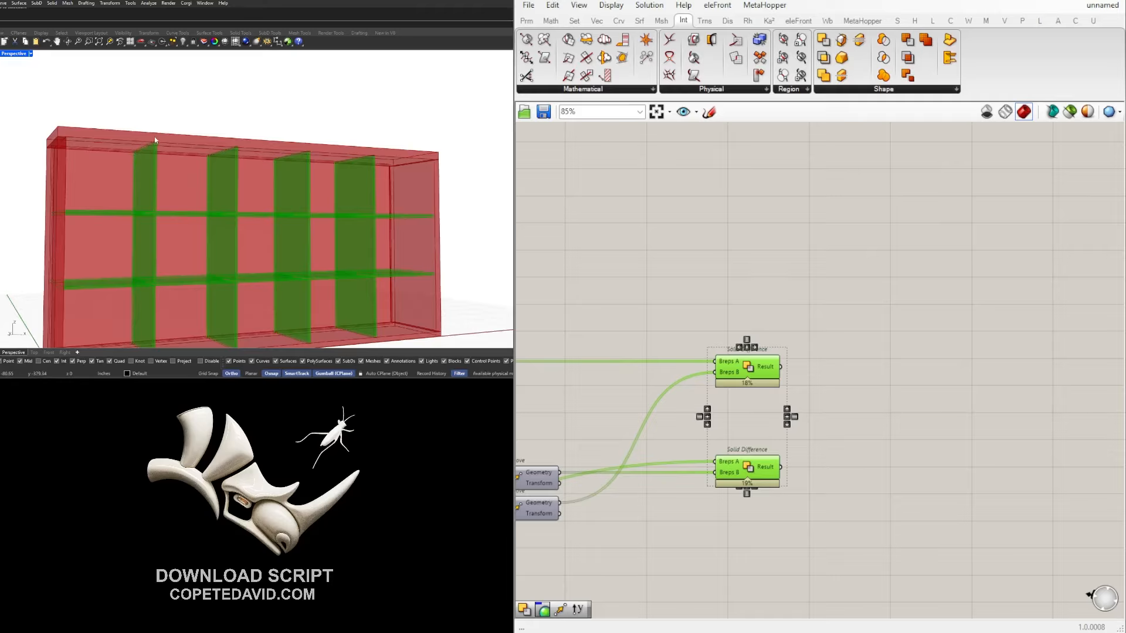
scroll(839, 352, "down", 4)
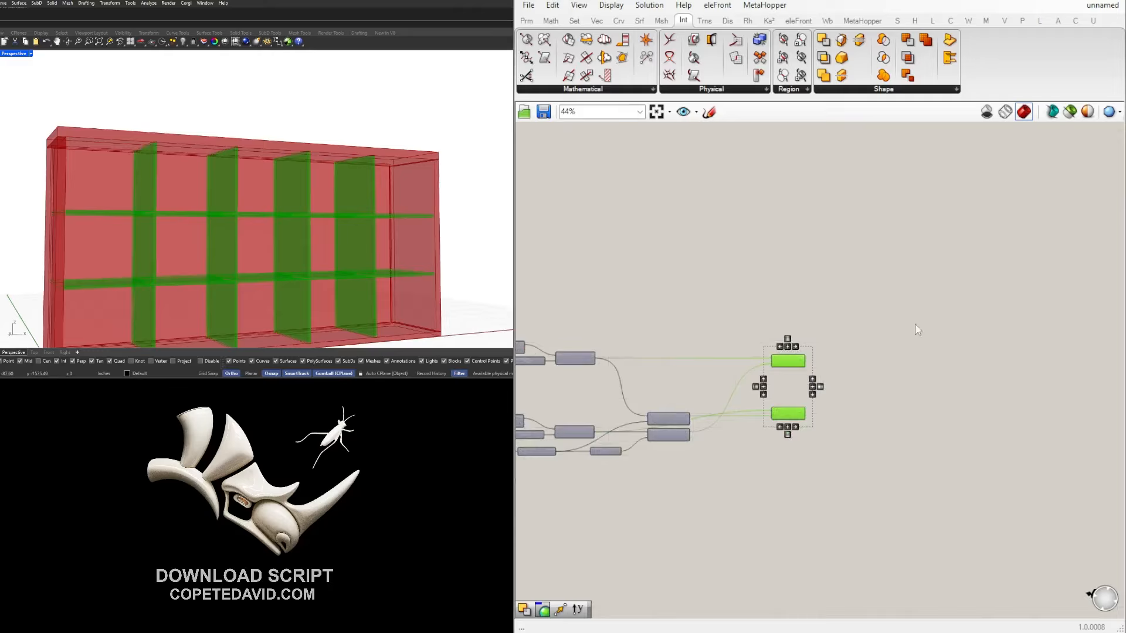
left_click(903, 327)
left_click(789, 364)
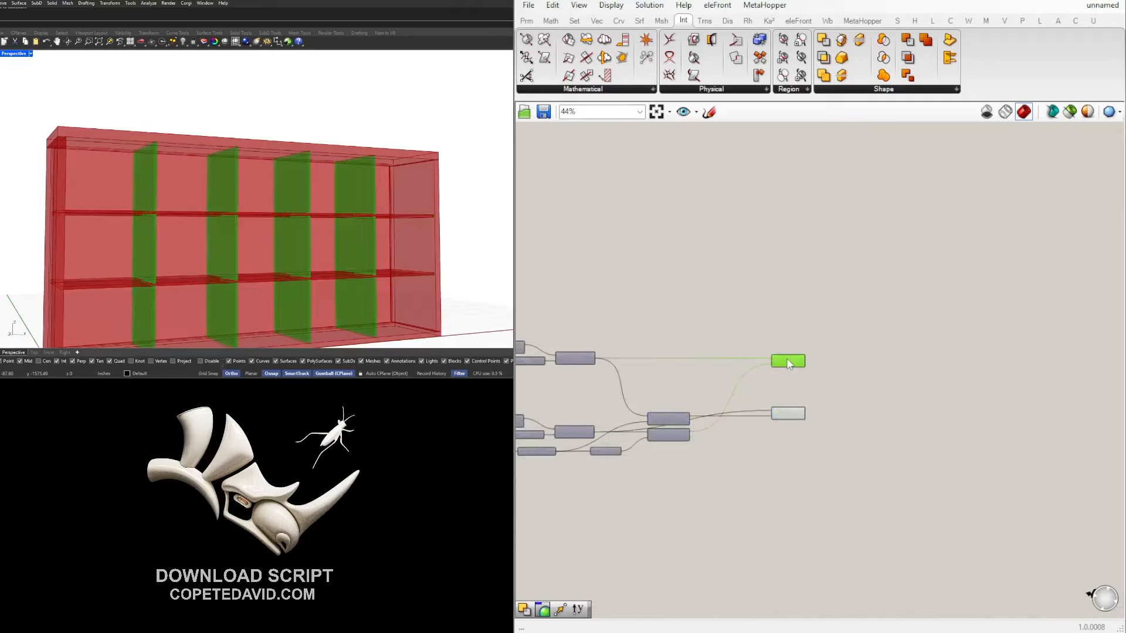
left_click(788, 414, "shift")
scroll(137, 214, "up", 3)
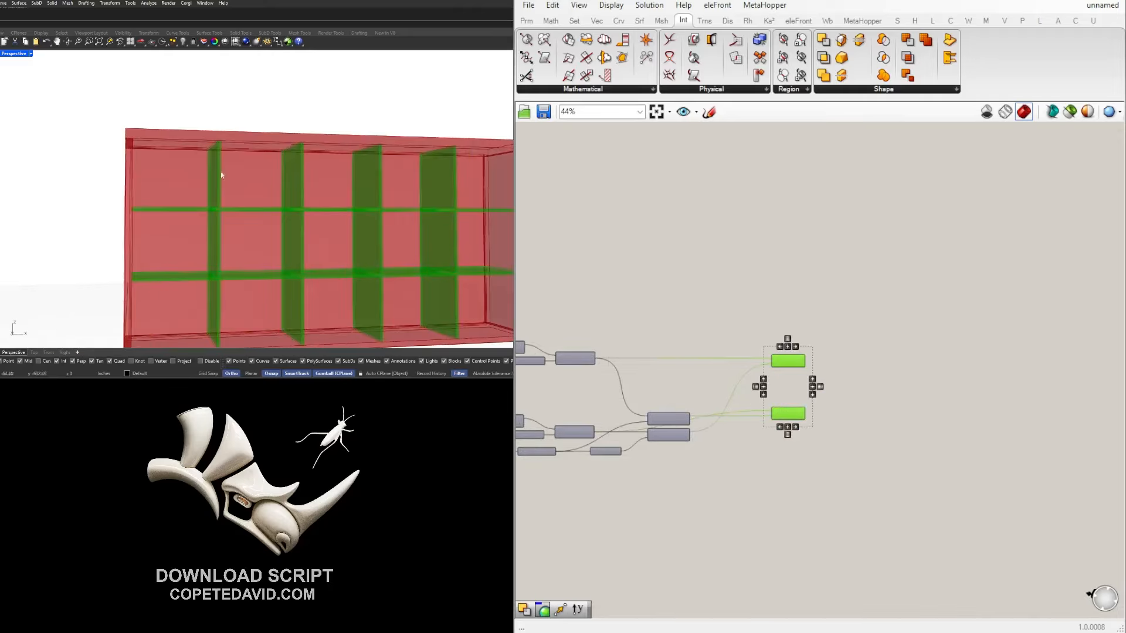
scroll(948, 332, "down", 2)
scroll(229, 142, "up", 2)
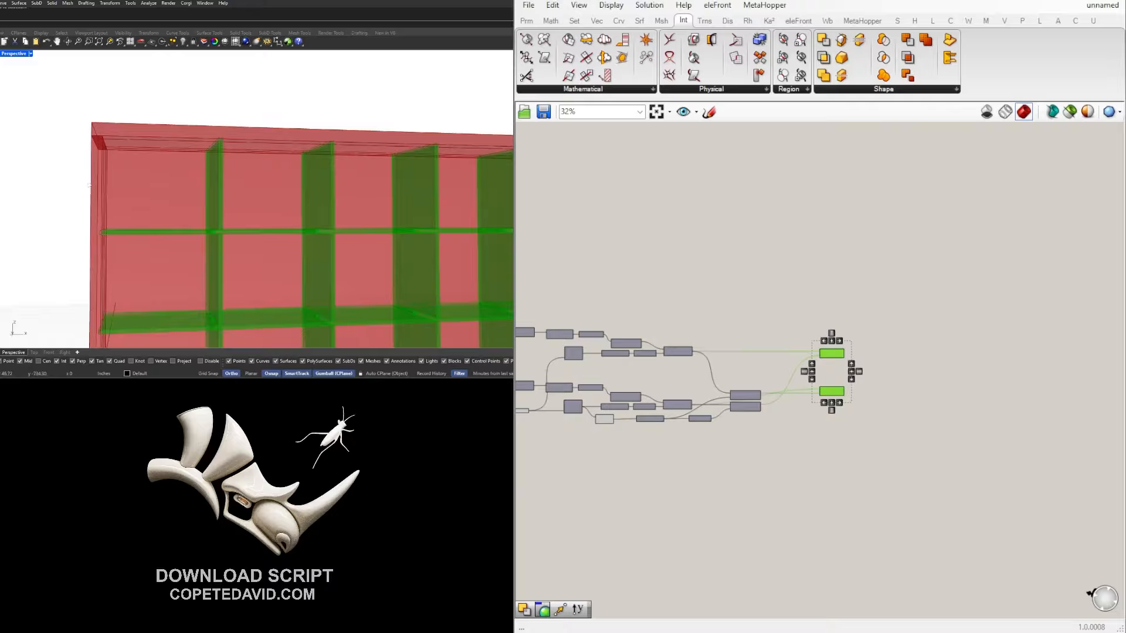
scroll(194, 267, "down", 3)
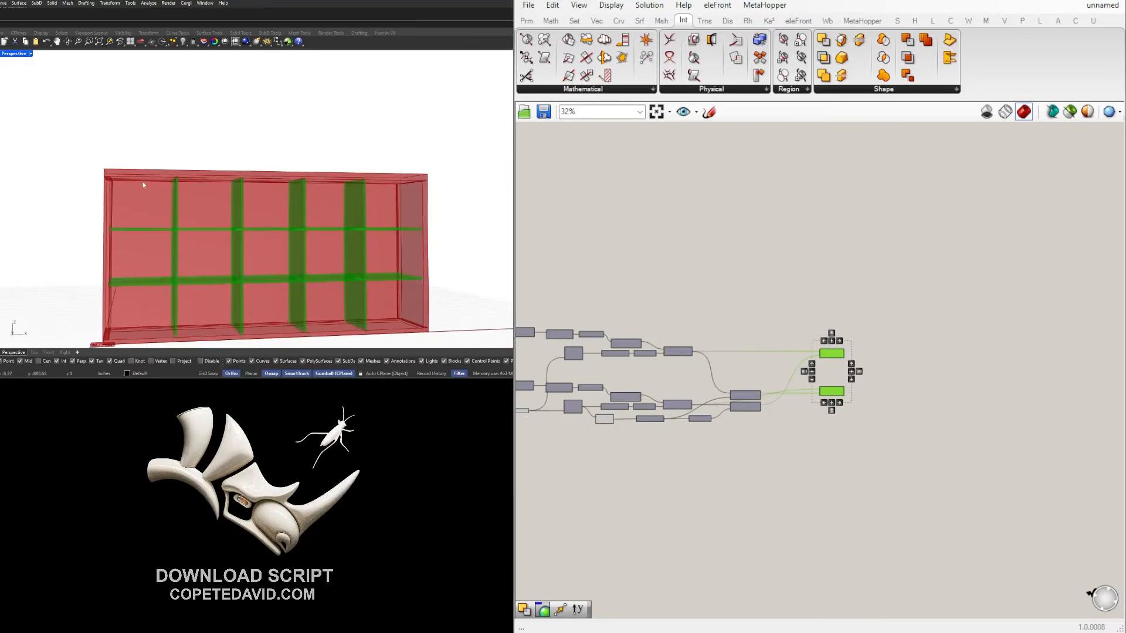
right_click_drag(132, 174, 132, 181)
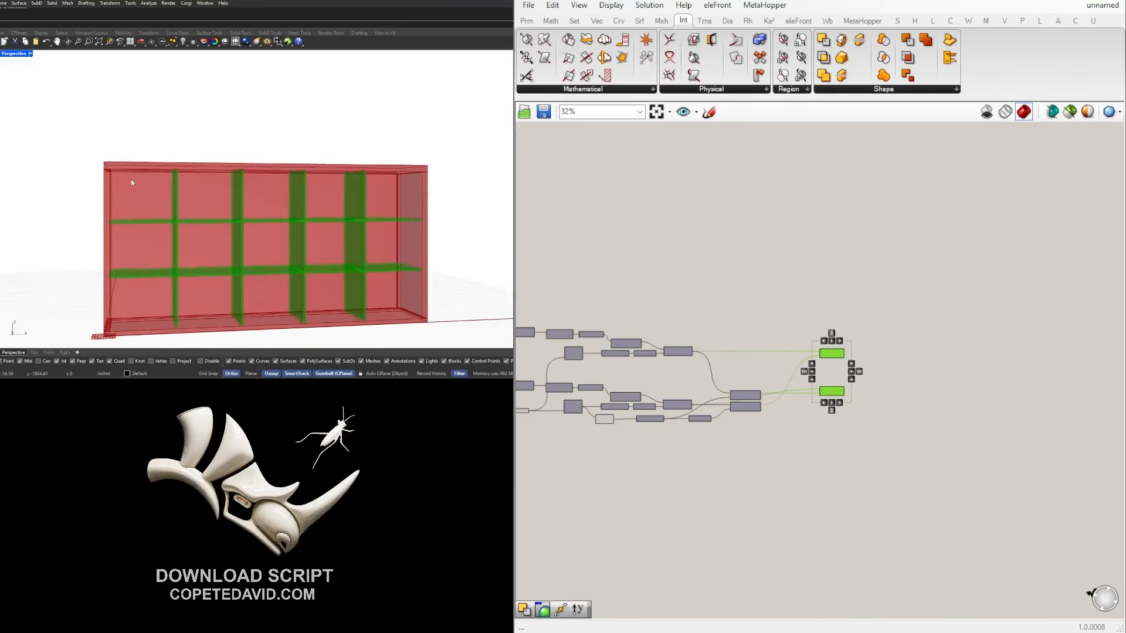
left_click(812, 297)
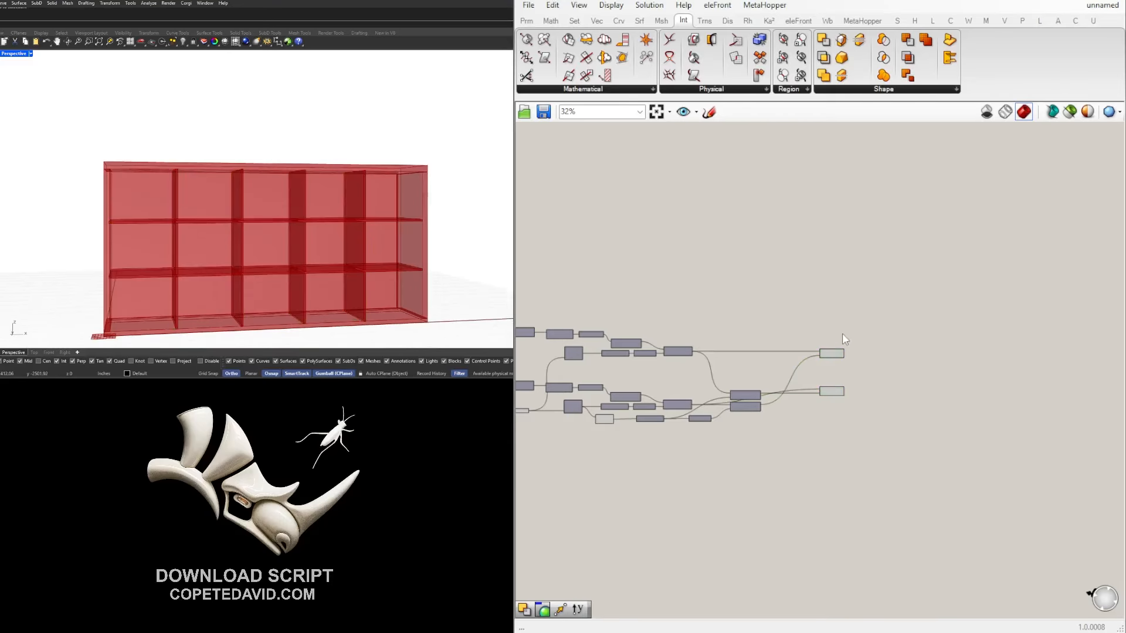
Move the lower Solid Difference component up, closer beneath the upper one.
scroll(842, 333, "up", 2)
left_click(815, 365)
left_click(812, 441)
mouse_move(811, 444)
left_mouse_down()
mouse_move(811, 462)
mouse_move(807, 422)
left_mouse_up()
left_click(682, 421)
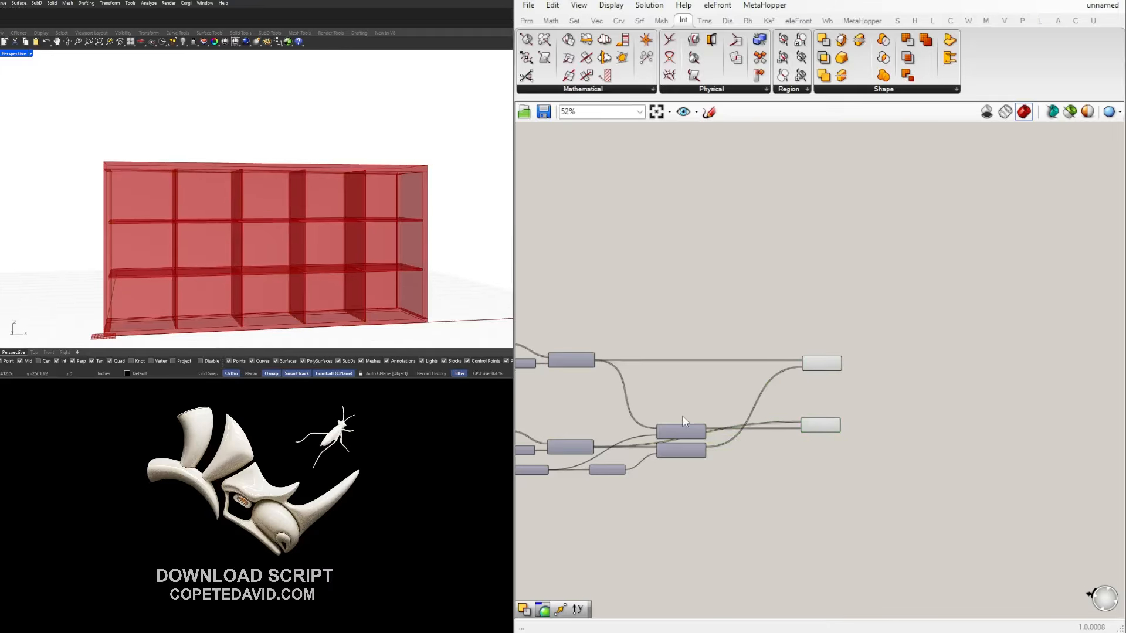
left_click(821, 426)
left_click(897, 377)
scroll(865, 359, "down", 3)
scroll(855, 322, "up", 1)
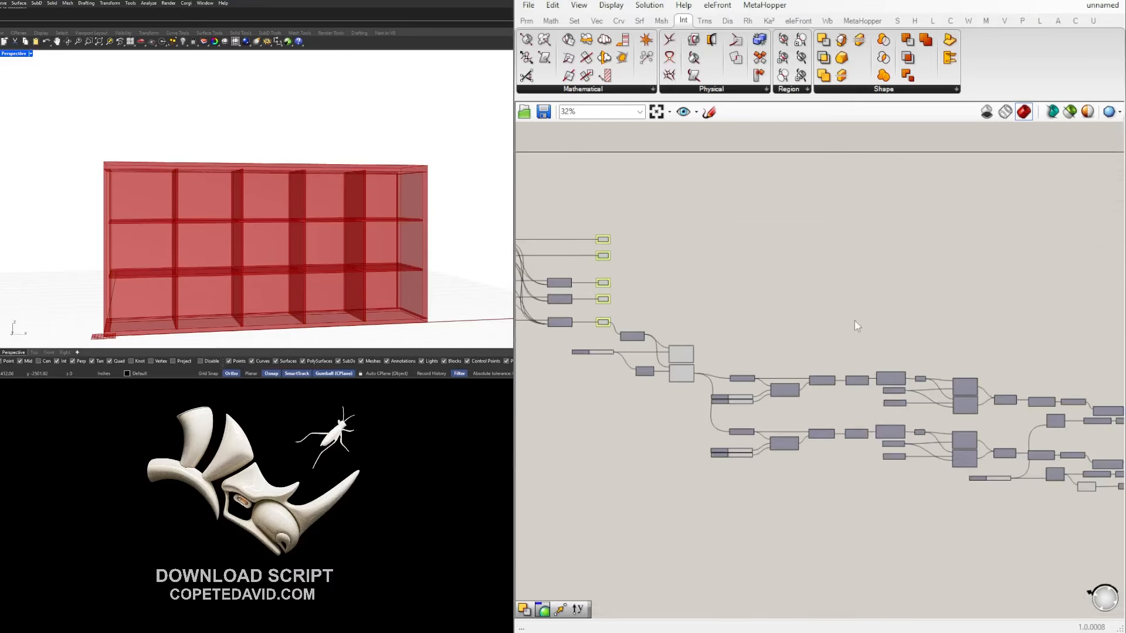
Add a Solid Difference component beside the panel containers and feed the TOP geometry into its Breps A input.
scroll(653, 282, "up", 5)
double_click(850, 314)
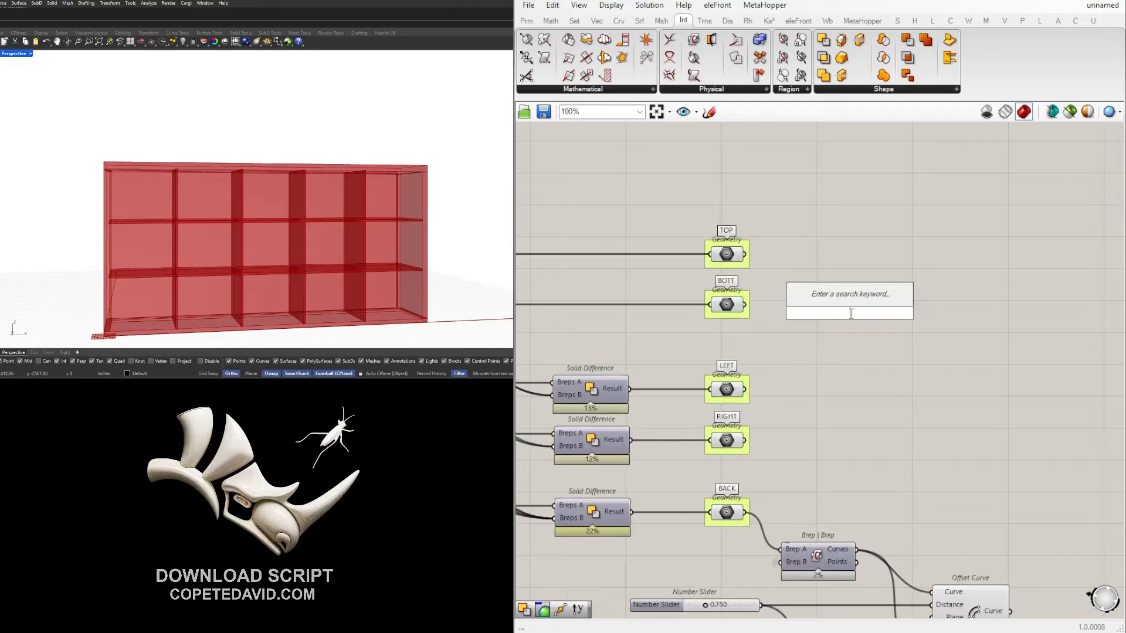
type("DIF")
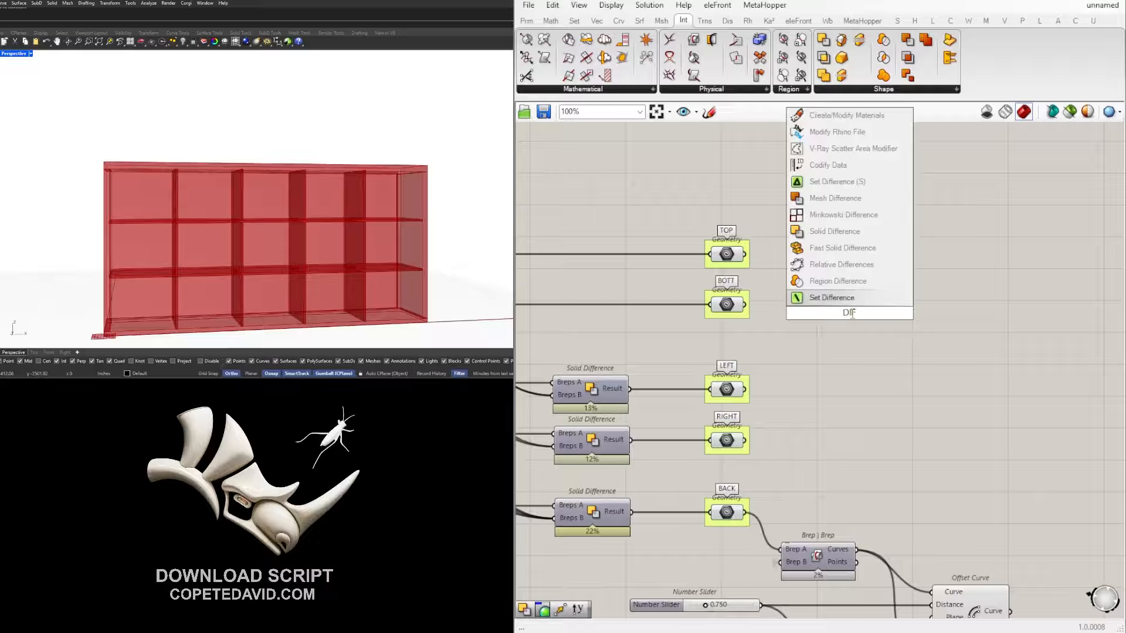
left_click(844, 231)
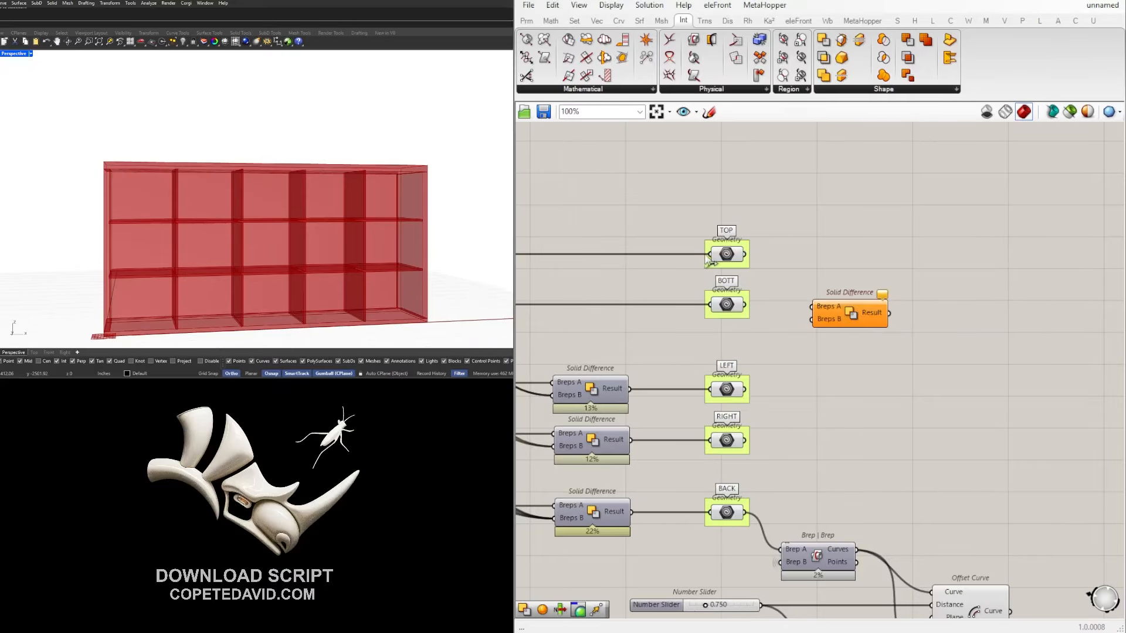
left_click_drag(745, 254, 813, 306)
right_click_drag(853, 318, 641, 338)
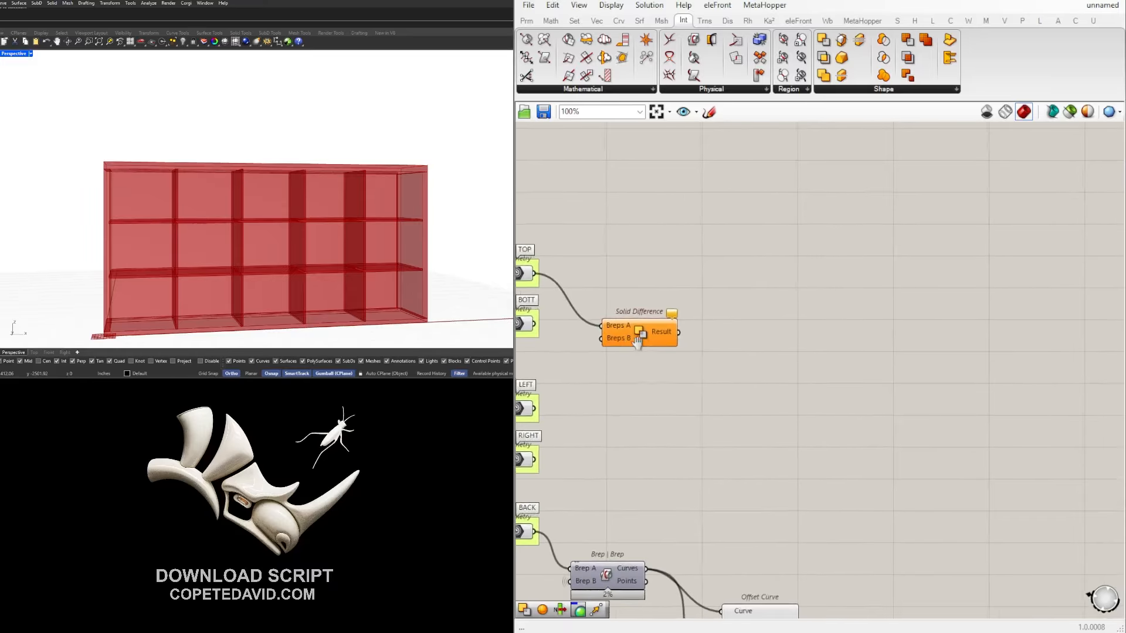
Move the new TOP Solid Difference downstream, next to the divider and shelf Solid Differences.
left_click(640, 337)
scroll(602, 325, "down", 7)
left_click_drag(640, 336, 965, 392)
scroll(825, 354, "up", 6)
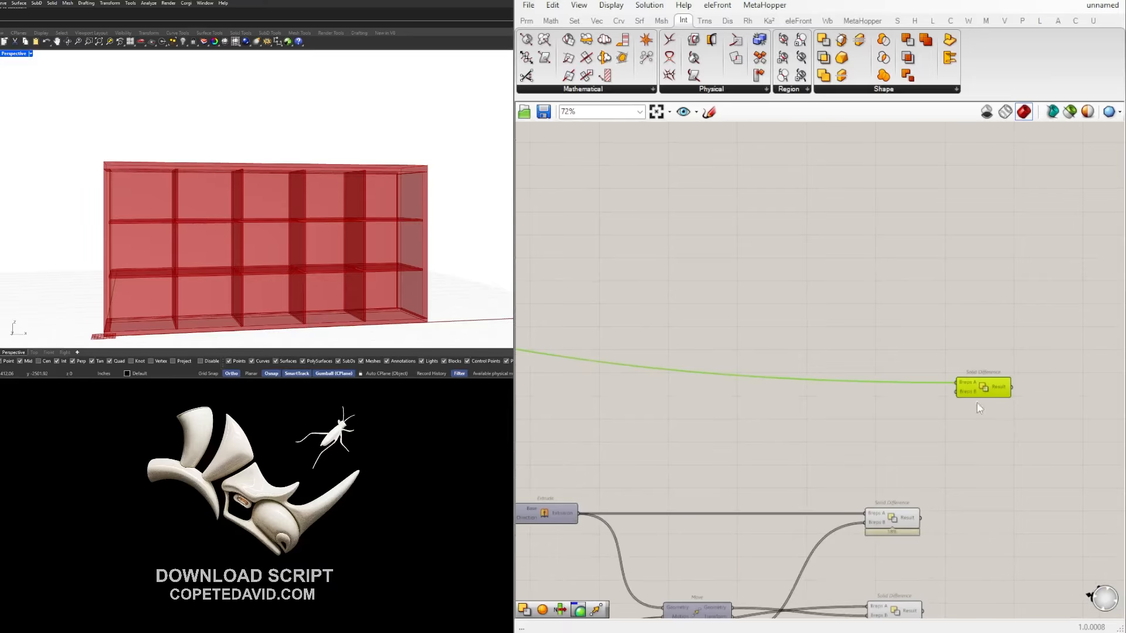
left_click(906, 524)
scroll(925, 517, "up", 3)
left_click_drag(918, 520, 967, 424)
left_click(1009, 318)
scroll(1042, 336, "down", 5)
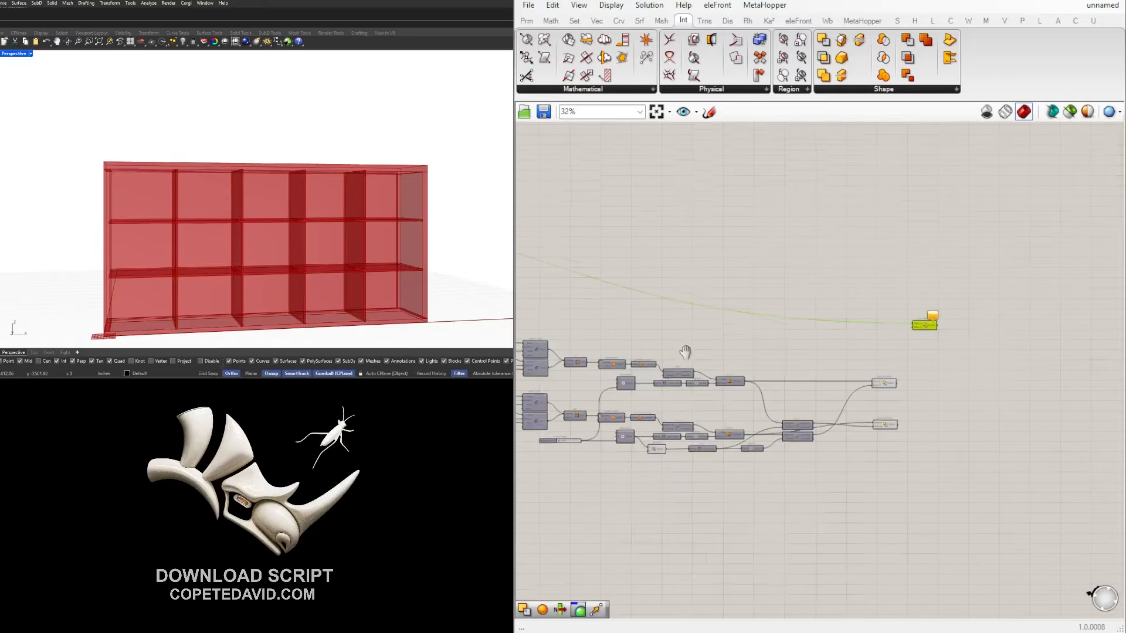
Bring the Solid Difference back beside the TOP container and duplicate it below with the BOTT geometry feeding Breps A.
scroll(827, 340, "up", 4)
left_click(795, 312)
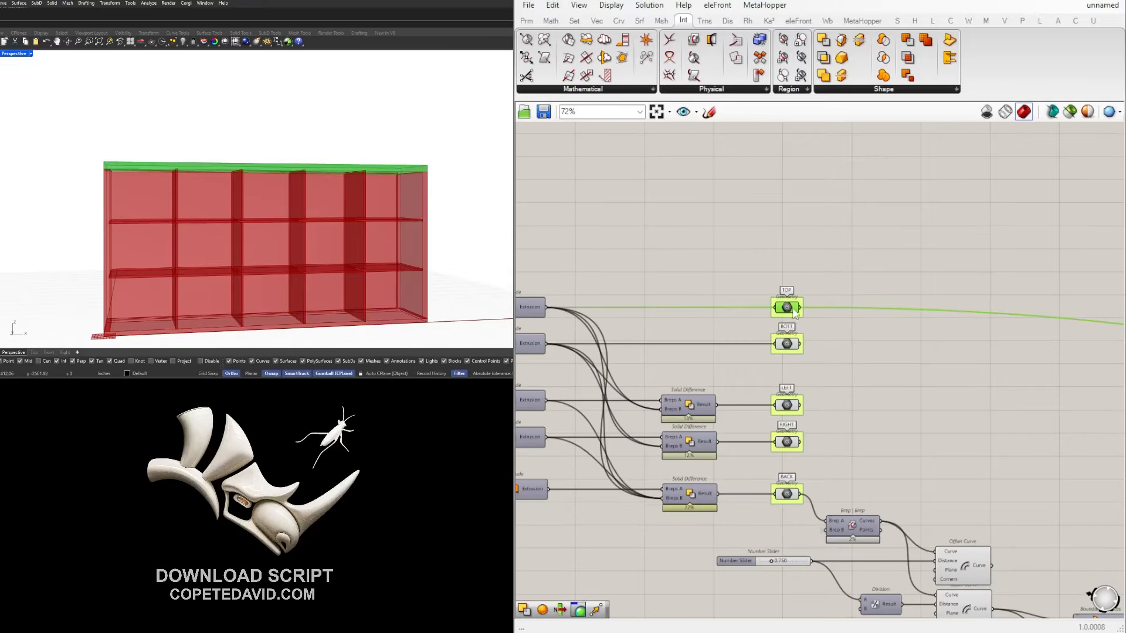
left_click(786, 346)
scroll(653, 346, "down", 5)
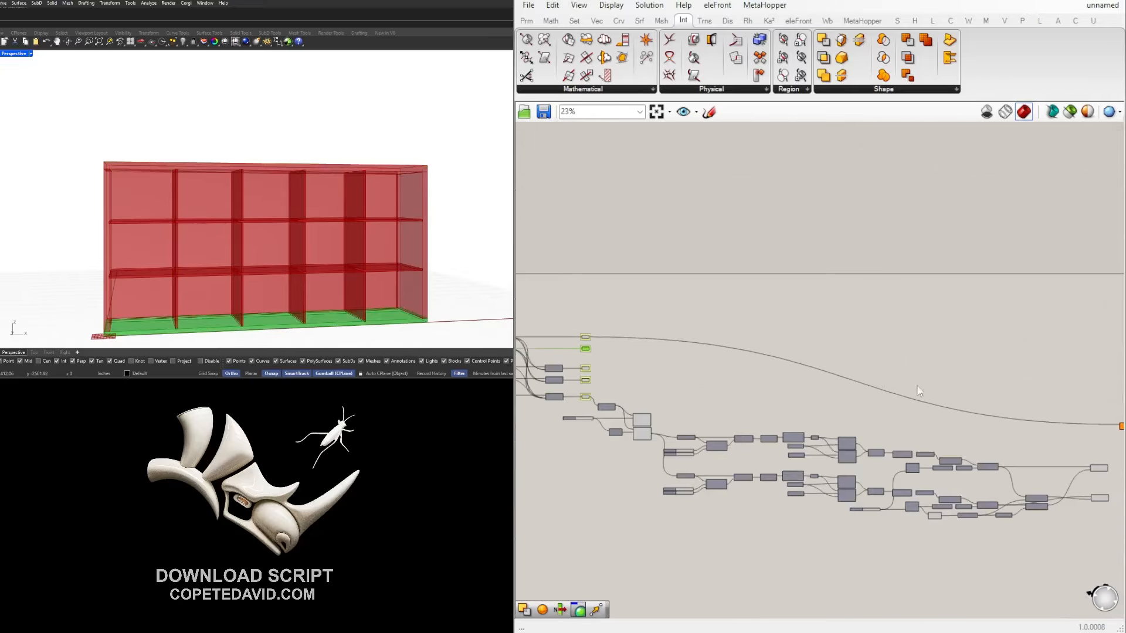
right_click_drag(1065, 410, 880, 405)
scroll(879, 406, "up", 3)
left_click_drag(992, 439, 555, 363)
right_click_drag(646, 382, 948, 405)
scroll(948, 405, "down", 4)
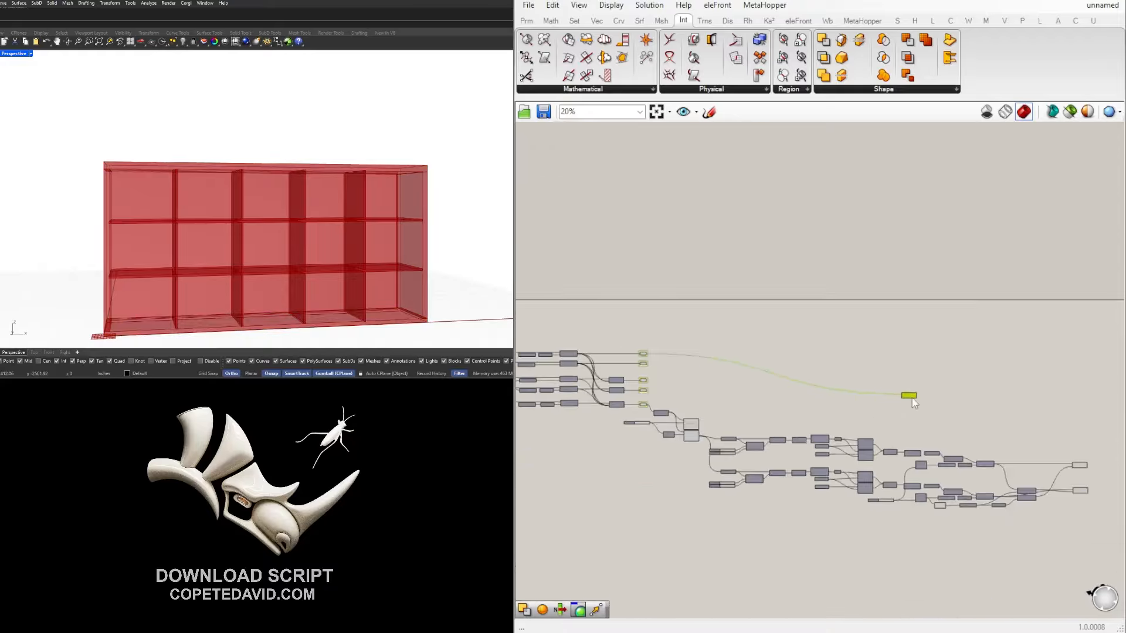
left_click_drag(910, 400, 666, 386)
scroll(681, 355, "up", 5)
scroll(592, 390, "up", 3)
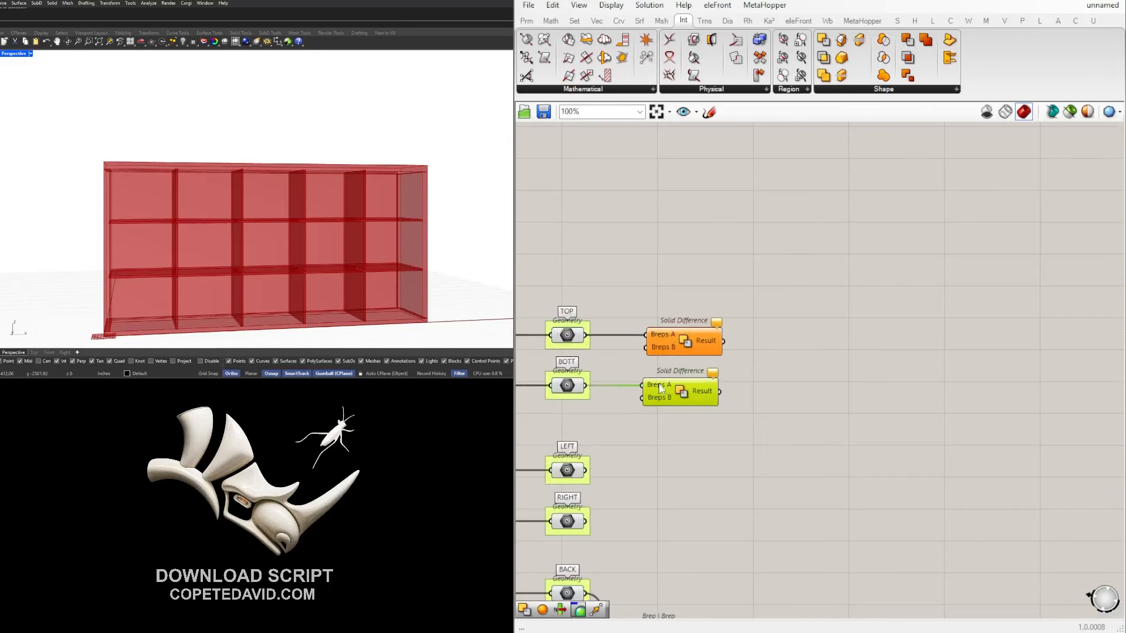
Move the TOP and BOTT Solid Difference components together to the downstream end of the definition, above the divider Solid Difference.
left_click_drag(755, 458, 698, 340)
scroll(730, 353, "down", 3)
right_click_drag(746, 363, 641, 377)
scroll(582, 368, "down", 7)
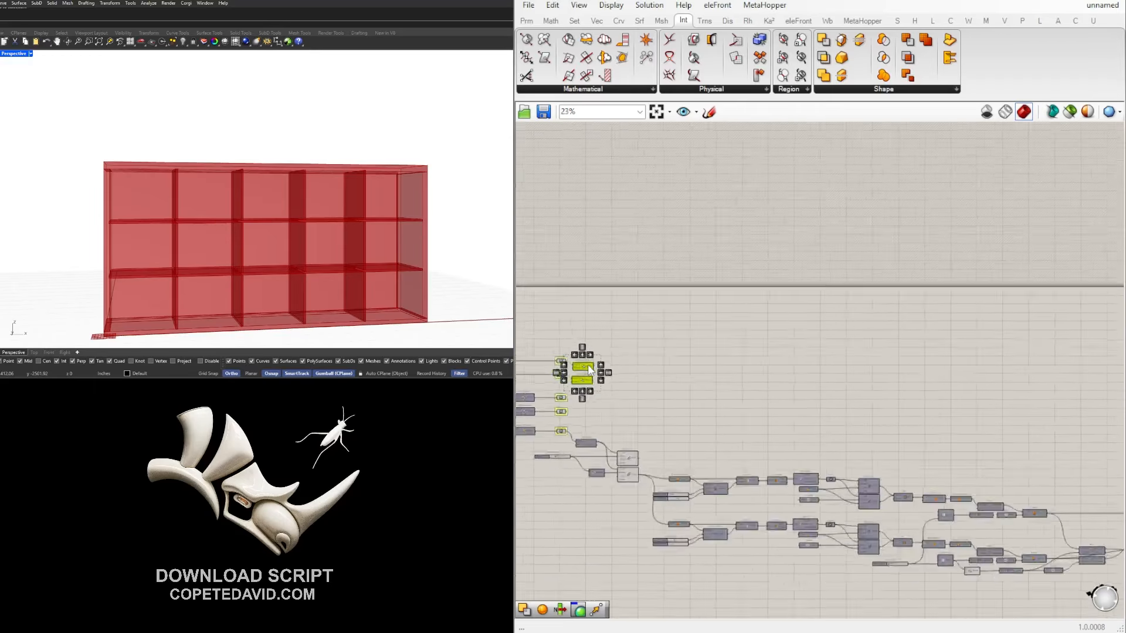
scroll(1037, 419, "up", 8)
left_click_drag(582, 368, 897, 450)
right_click_drag(898, 450, 877, 348)
Connect the vertical dividers' Solid Difference result to Breps B of both the TOP and BOTT Solid Differences.
left_click(675, 485)
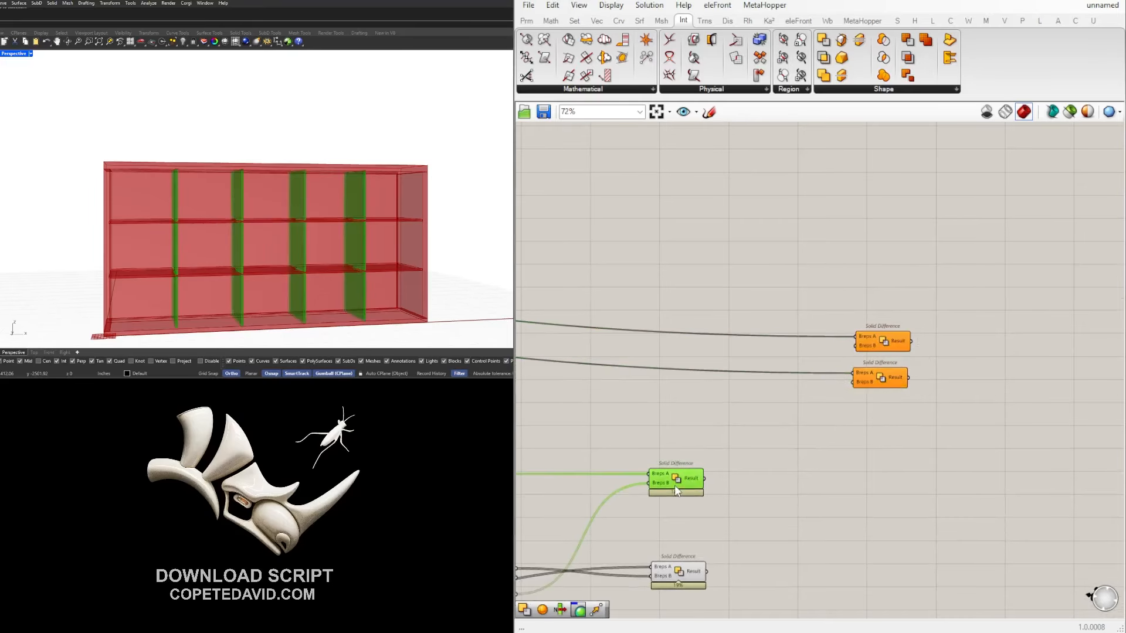
left_click_drag(727, 460, 855, 345)
left_click_drag(706, 478, 850, 387)
Place the TOP and BOTT Solid Differences closer to the divider component and align them one above the other.
left_click_drag(931, 426, 869, 328)
left_click_drag(882, 345, 797, 391)
left_click(893, 428)
left_click_drag(776, 430, 783, 429)
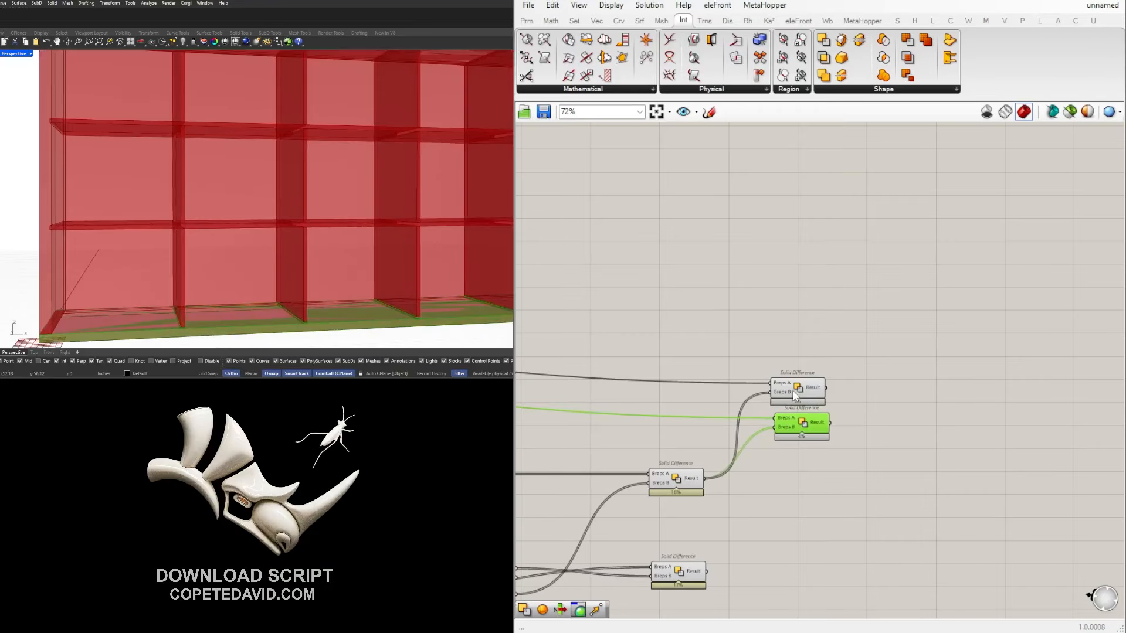
left_click(793, 391)
left_click_drag(805, 428, 800, 427)
left_click(906, 416)
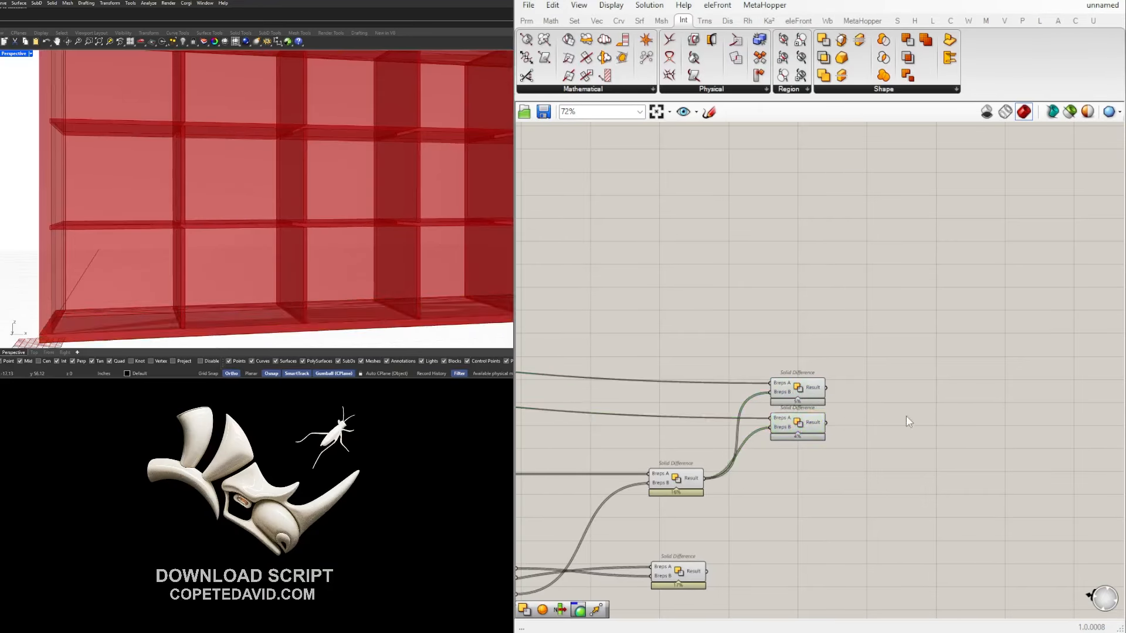
Add a Geometry container and connect the TOP Solid Difference's result to it.
double_click(907, 418)
type("G")
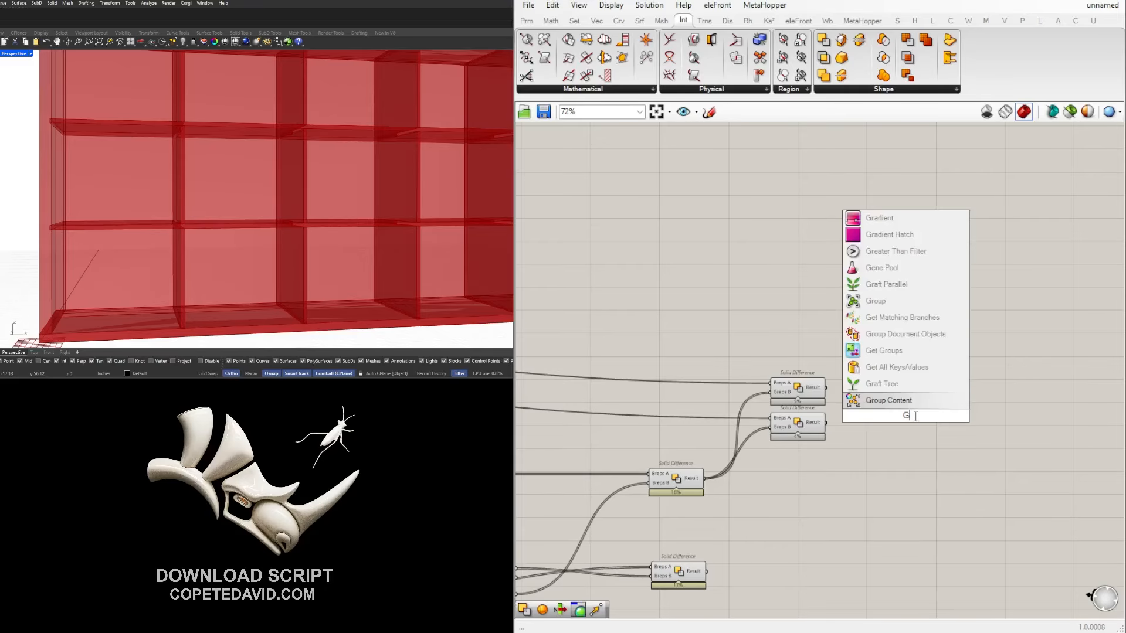
type("EO")
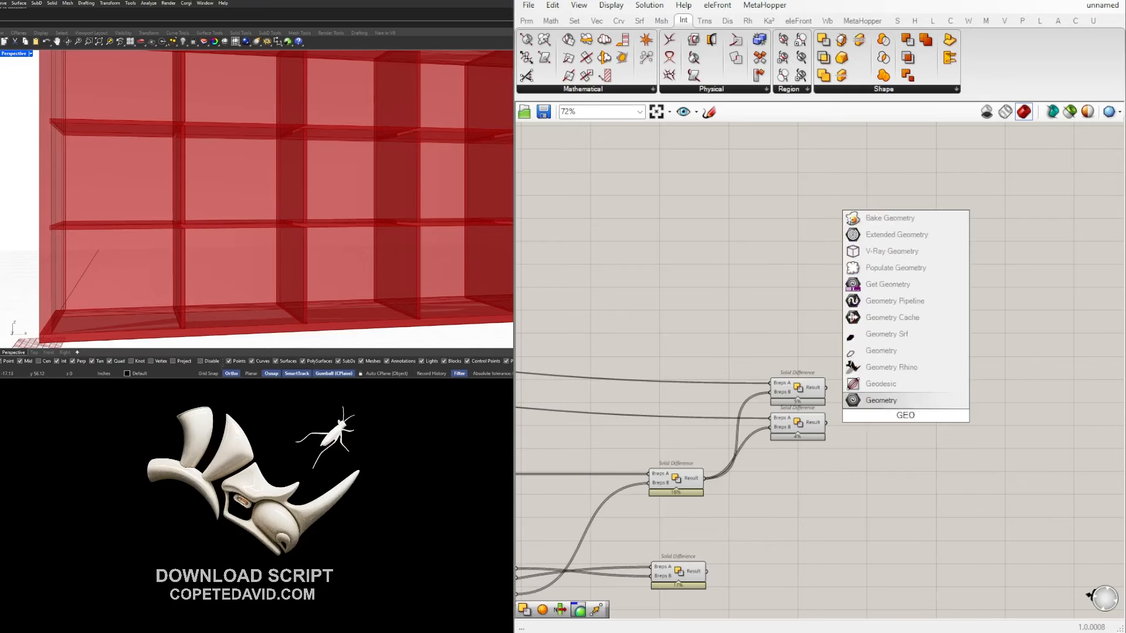
key("Return")
left_click_drag(829, 396, 864, 391)
Group the new Geometry container and label the group TOP.
scroll(229, 198, "down", 3)
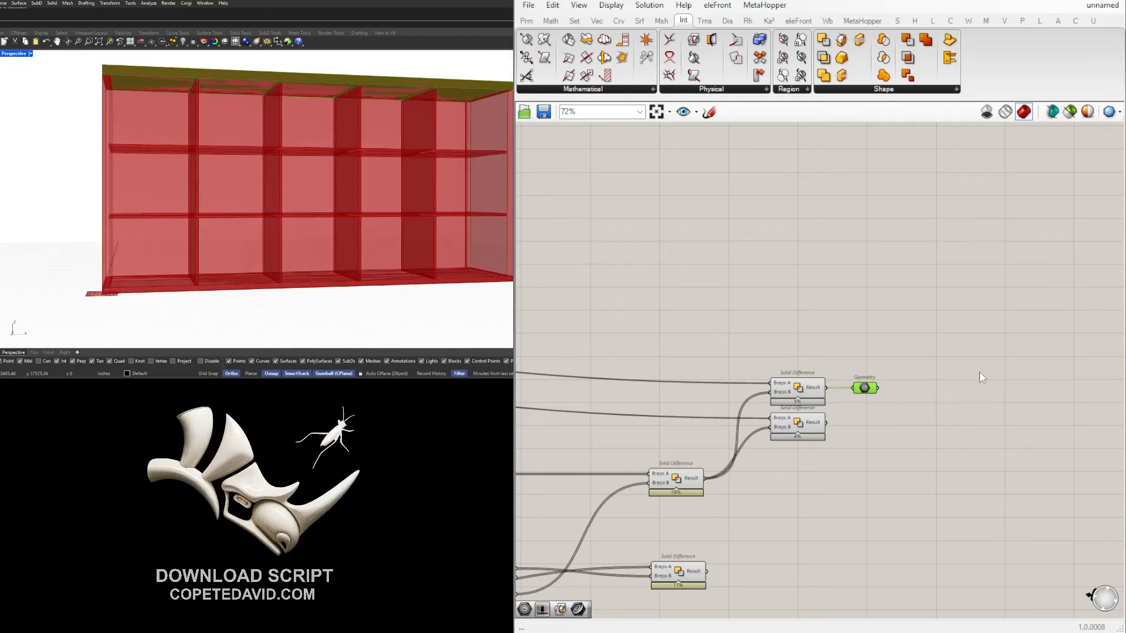
scroll(923, 382, "up", 3)
right_click(843, 390)
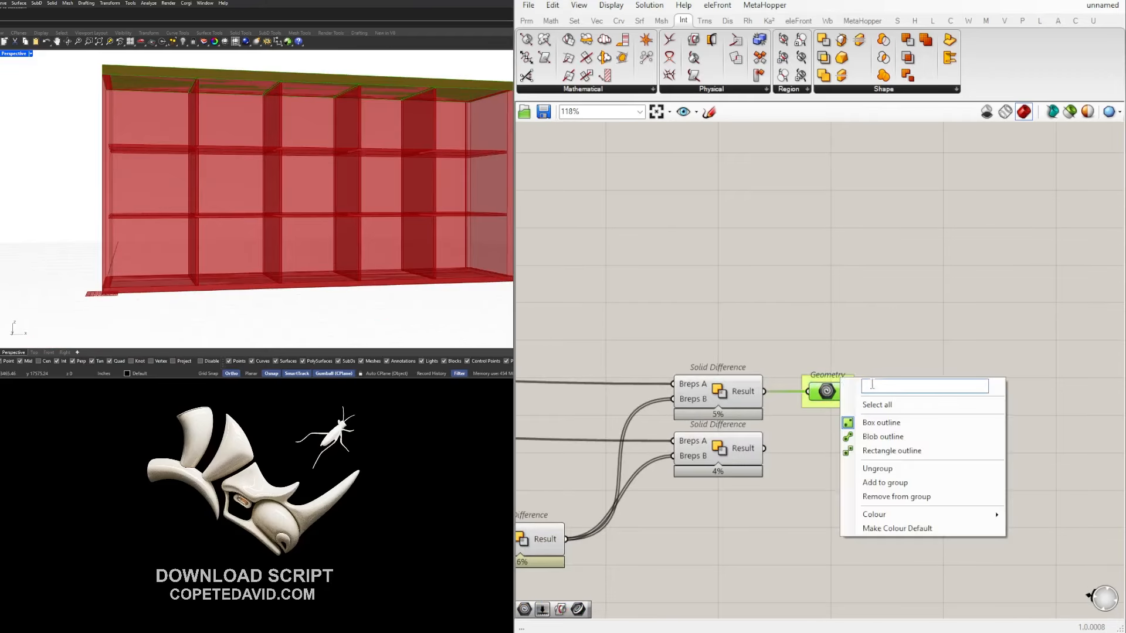
key("Return")
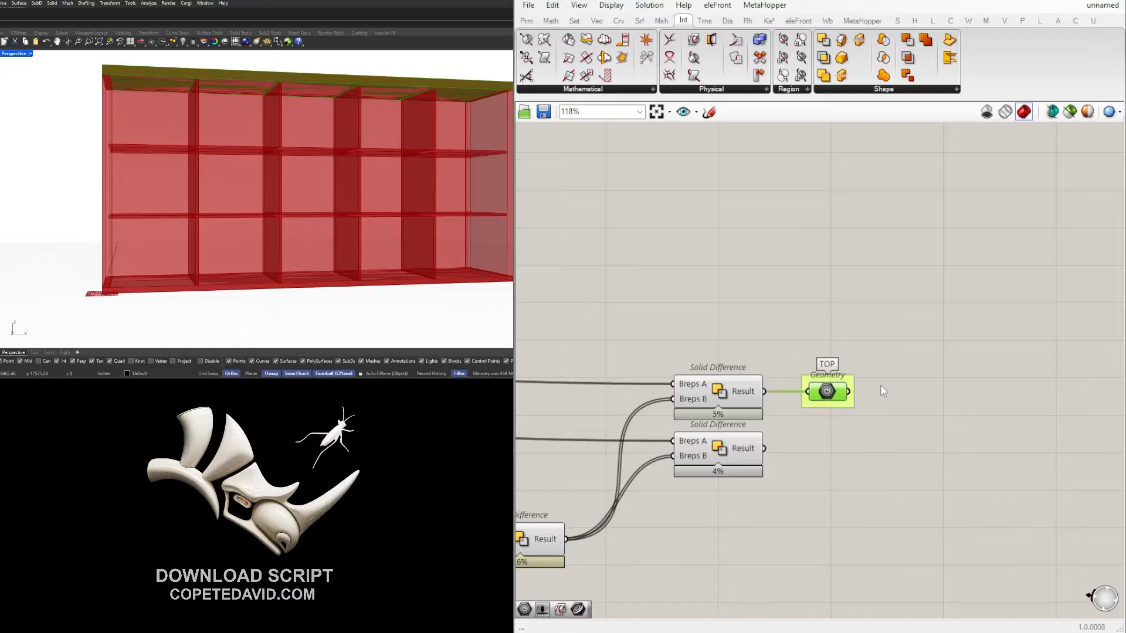
left_click(881, 385)
Connect the BOTT Solid Difference's result to a second Geometry container and group it with the label BOTT.
left_click_drag(884, 428, 810, 451)
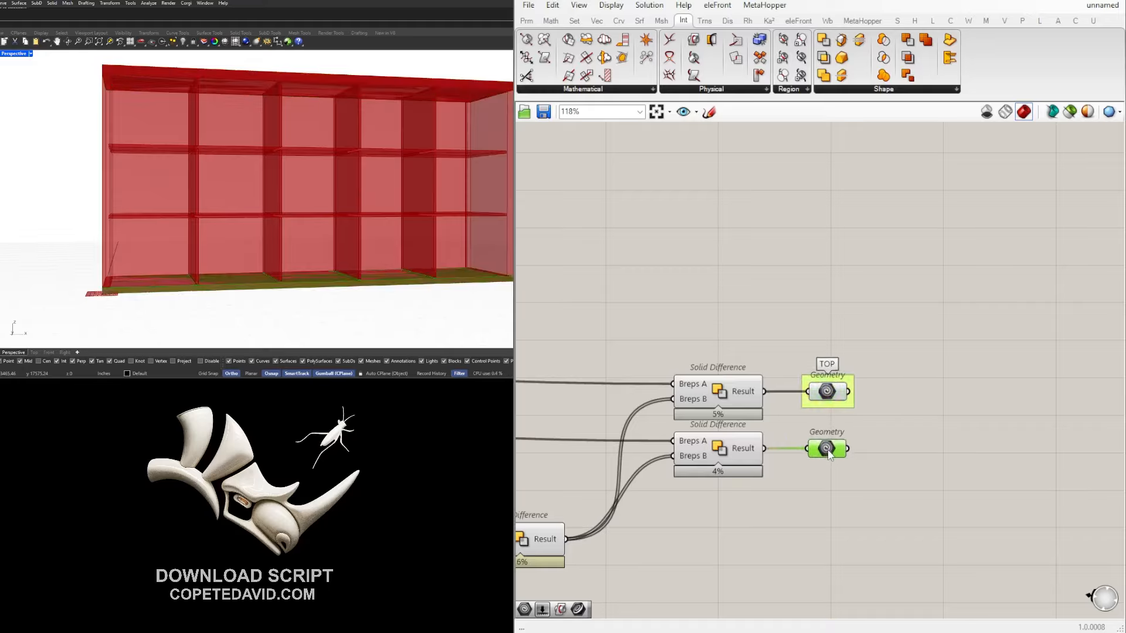
right_click(819, 437)
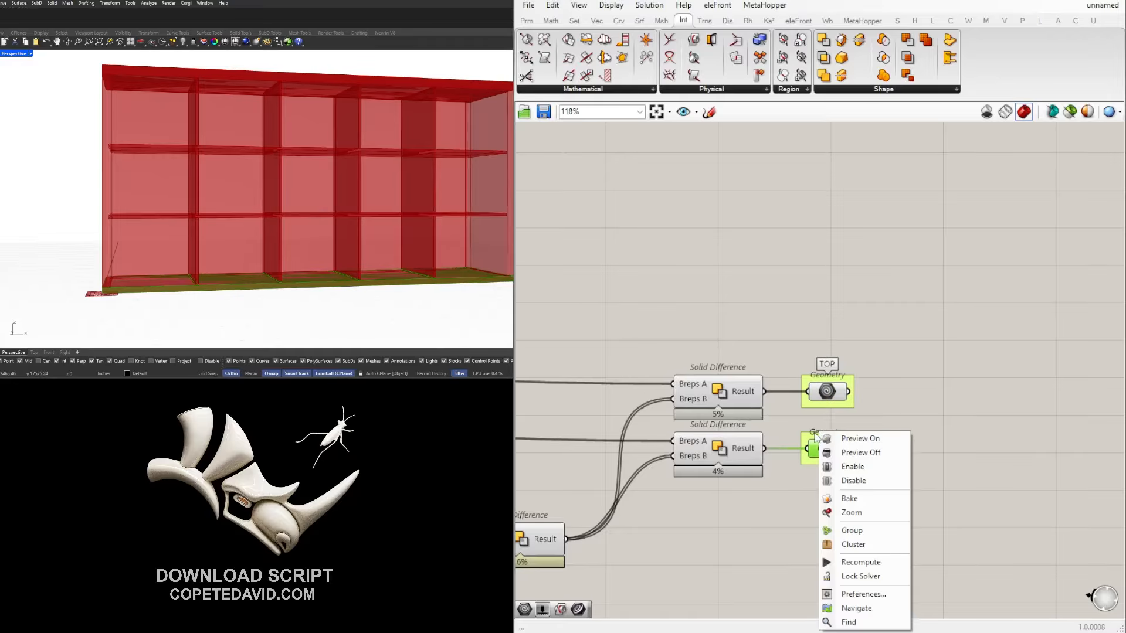
right_click(816, 434)
type("BOTT")
key("Return")
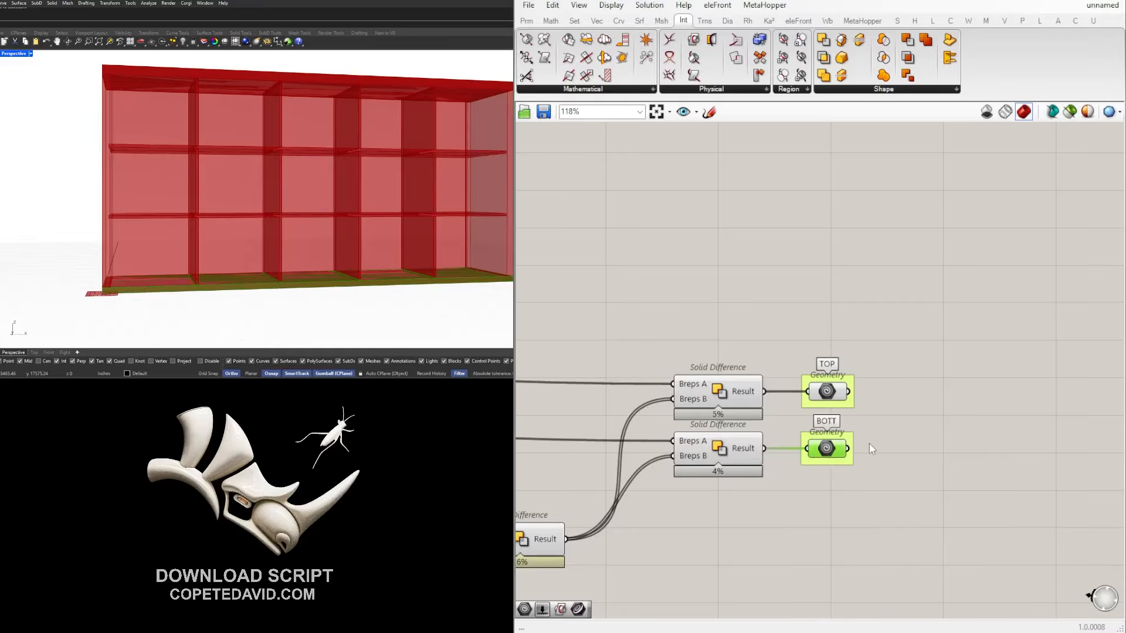
Turn off the preview of the TOP and BOTT Solid Difference components.
left_click_drag(777, 516, 648, 347)
middle_click(647, 347)
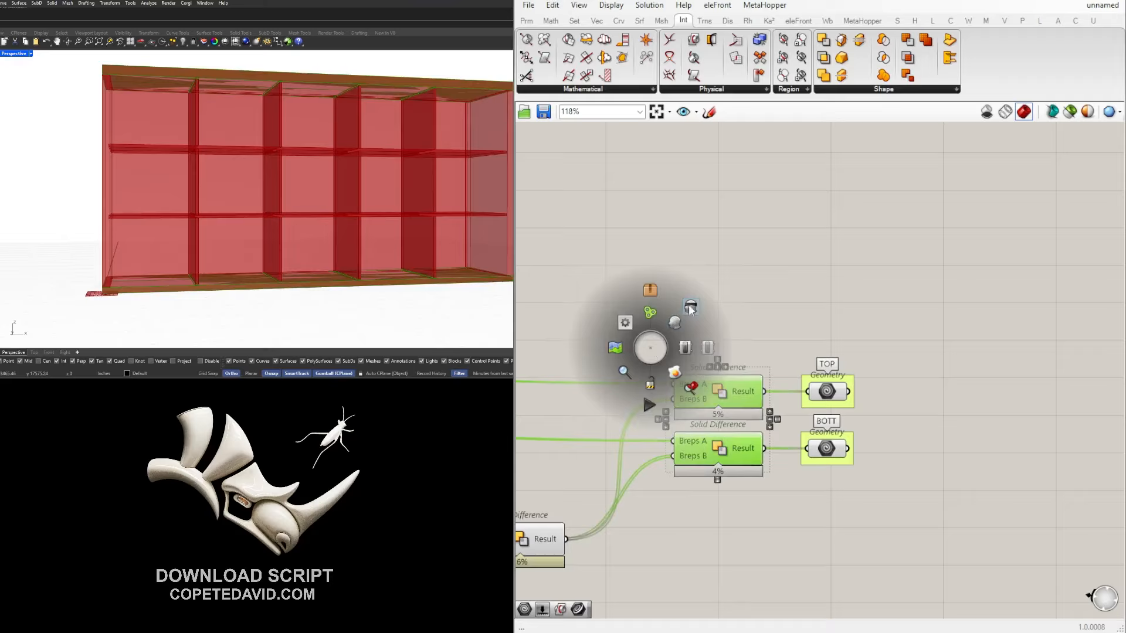
left_click(758, 310)
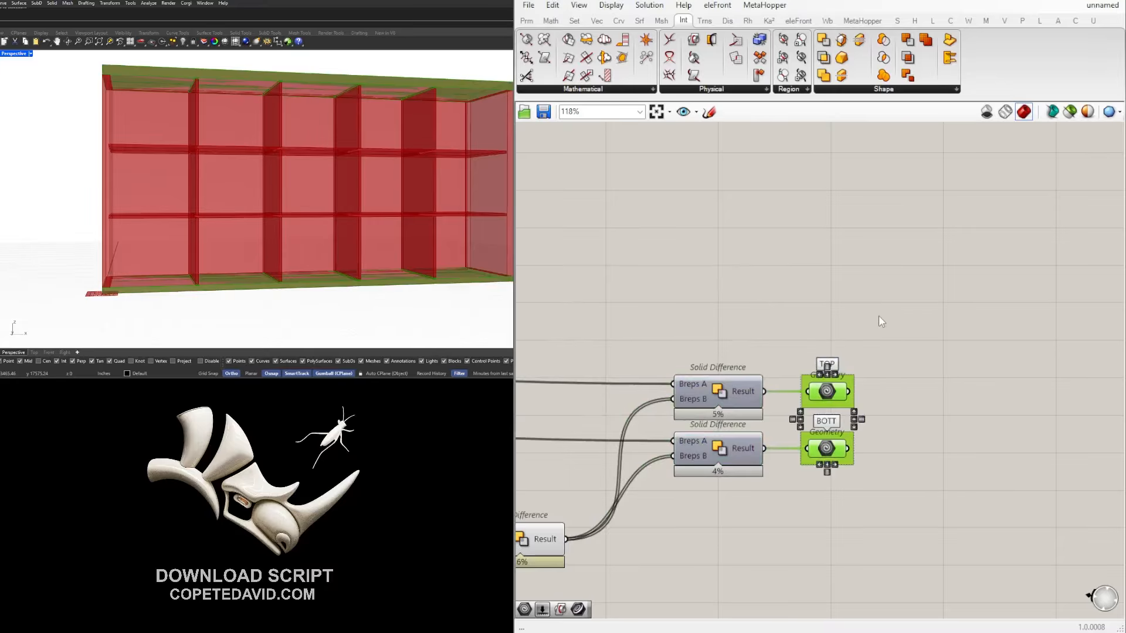
Add two aligned Solid Difference components, connecting the original LEFT and RIGHT containers to their respective Breps A inputs.
scroll(667, 378, "down", 5)
scroll(667, 382, "up", 6)
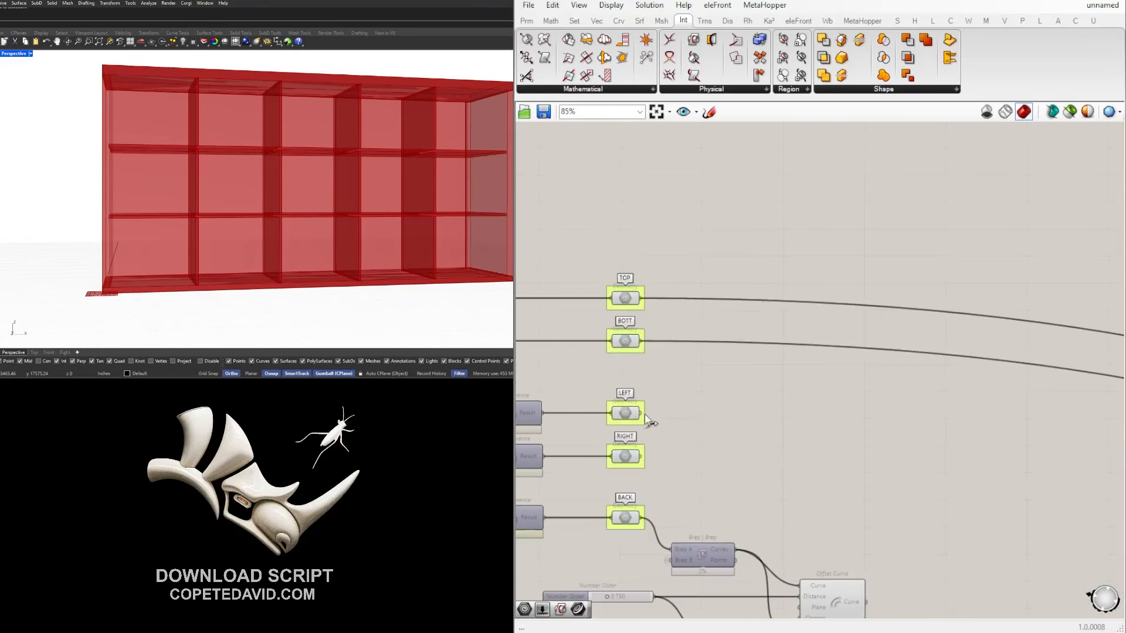
left_click_drag(667, 383, 612, 472)
scroll(672, 440, "up", 1)
left_click(693, 439)
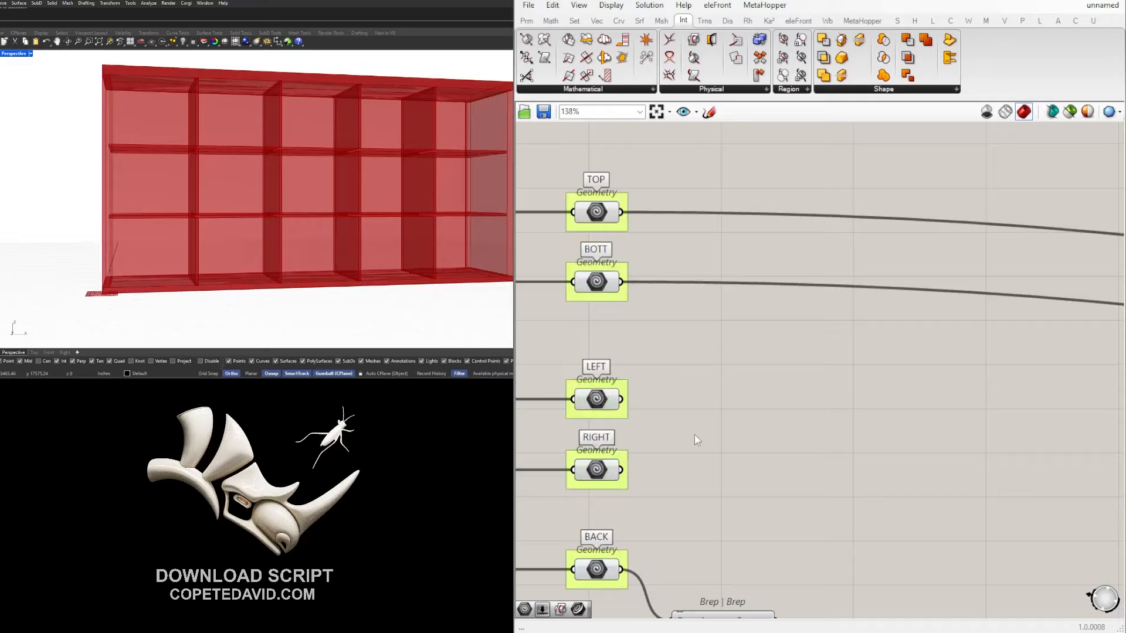
double_click(695, 437)
type("DIF")
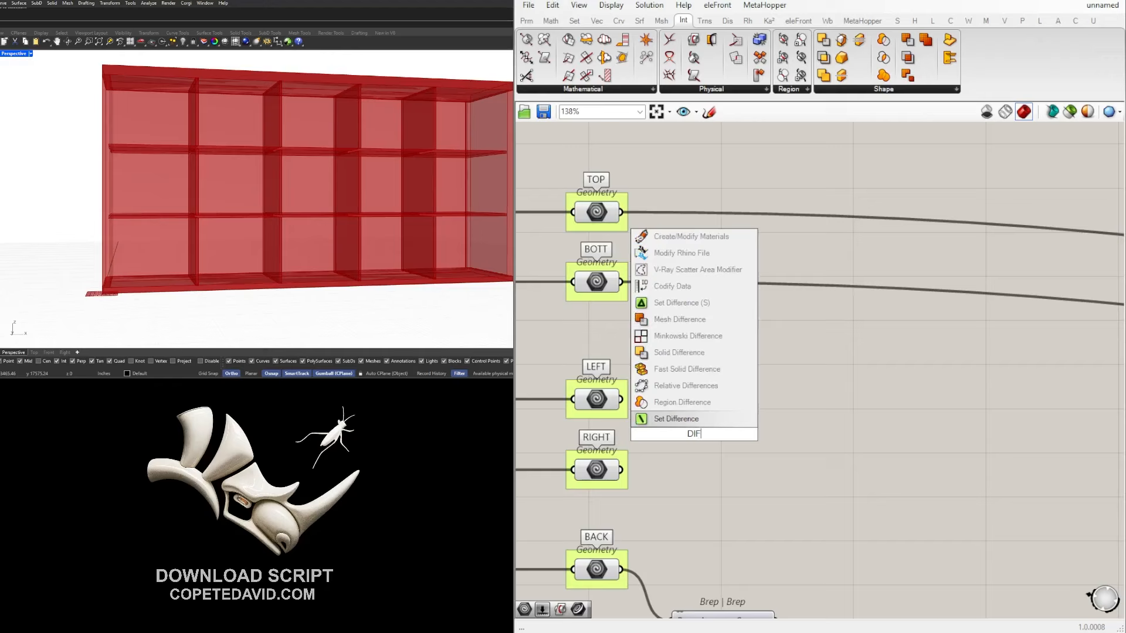
left_click(679, 352)
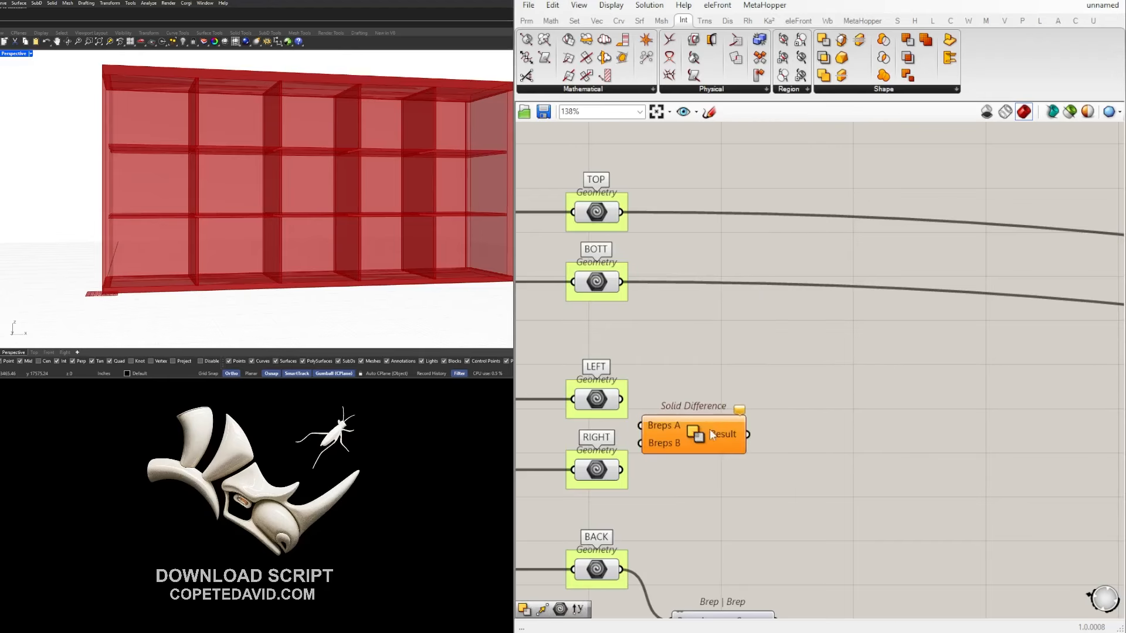
left_click_drag(758, 398, 764, 480, "alt")
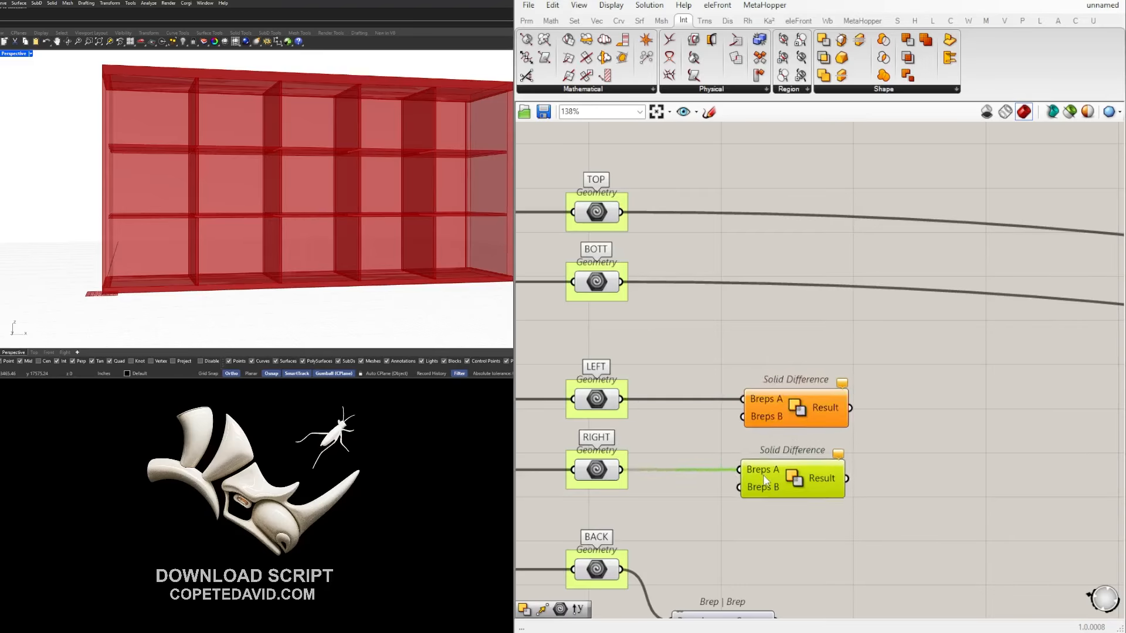
left_click_drag(887, 540, 741, 375)
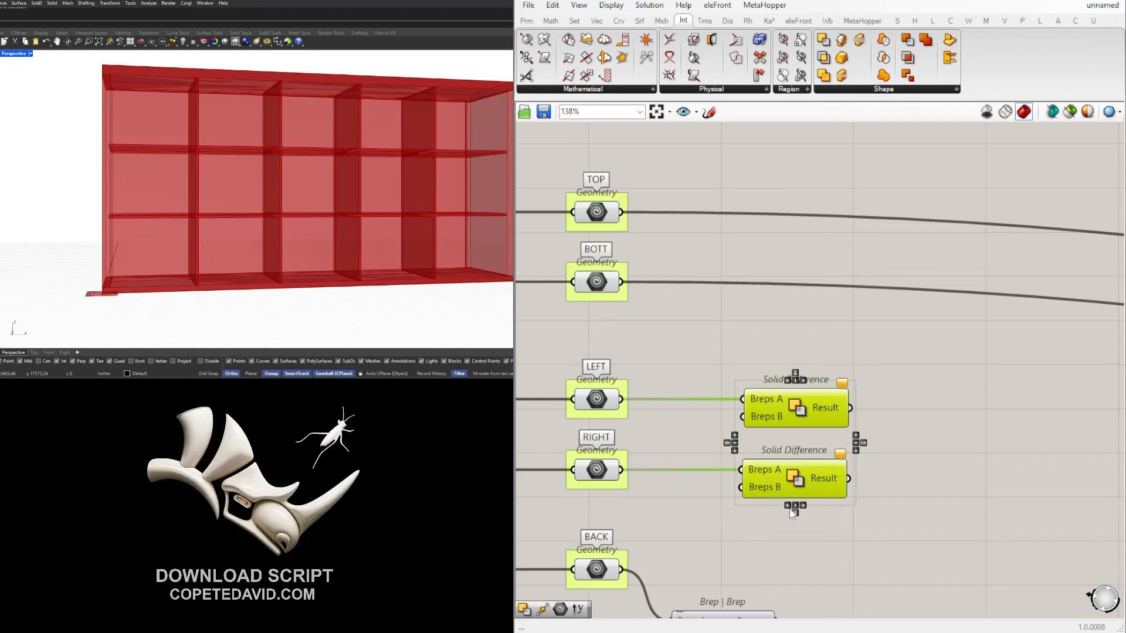
Place the LEFT and RIGHT Solid Differences beside the shelf Solid Difference, below the TOP and BOTT pair.
scroll(793, 514, "down", 10)
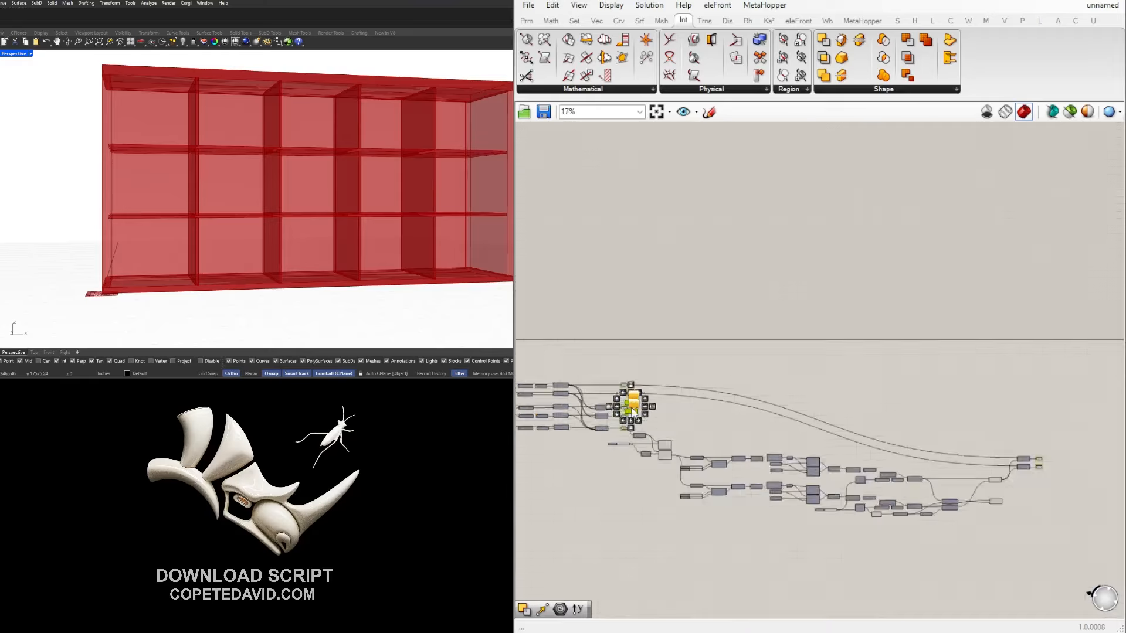
scroll(633, 408, "down", 3)
scroll(914, 463, "up", 8)
mouse_move(632, 408)
left_mouse_down()
mouse_move(899, 460)
mouse_move(718, 428)
mouse_move(688, 392)
mouse_move(702, 400)
mouse_move(654, 404)
left_mouse_up()
left_click(599, 450)
scroll(599, 451, "up", 3)
right_click_drag(600, 450, 715, 446)
left_click(844, 449)
Connect the shelf Solid Difference's result to Breps B of both the LEFT and RIGHT Solid Differences.
scroll(715, 446, "up", 3)
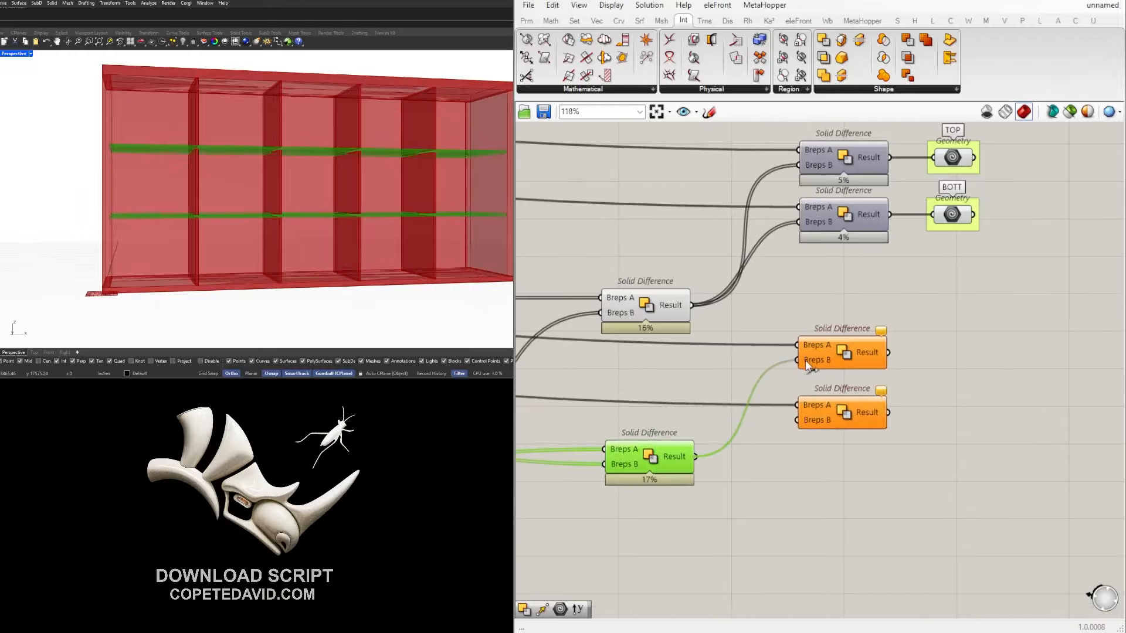
left_click_drag(808, 365, 804, 360)
left_click_drag(773, 427, 798, 420)
left_click(855, 418)
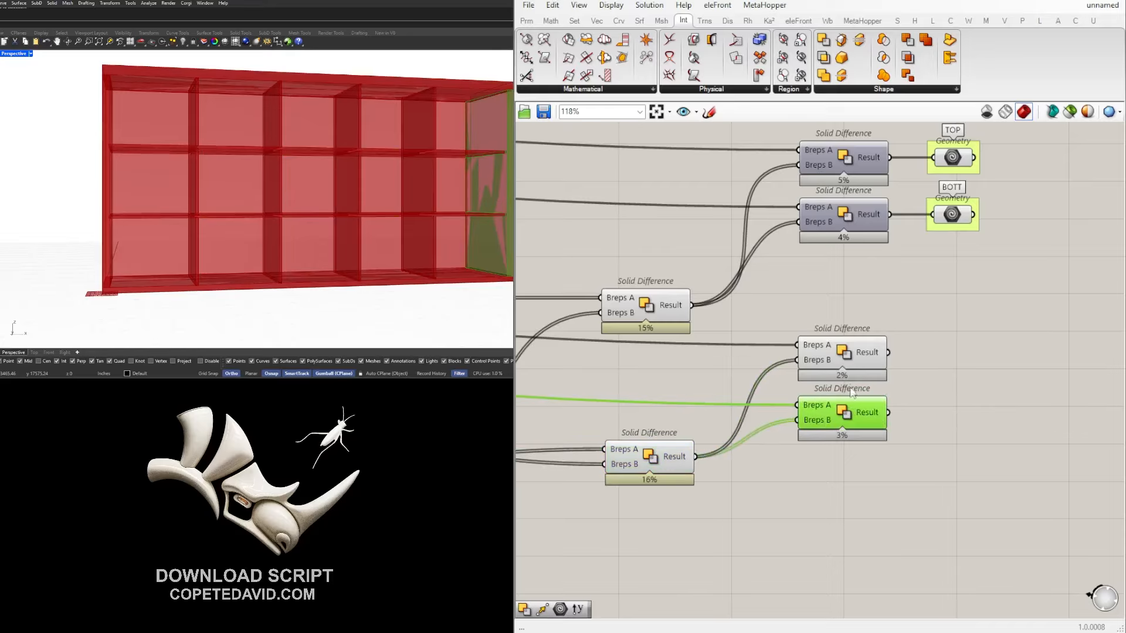
left_click(856, 362, "shift")
left_click(840, 460)
Turn off the preview of the divider and shelf Solid Differences.
scroll(764, 491, "down", 2)
left_click_drag(736, 539, 658, 354)
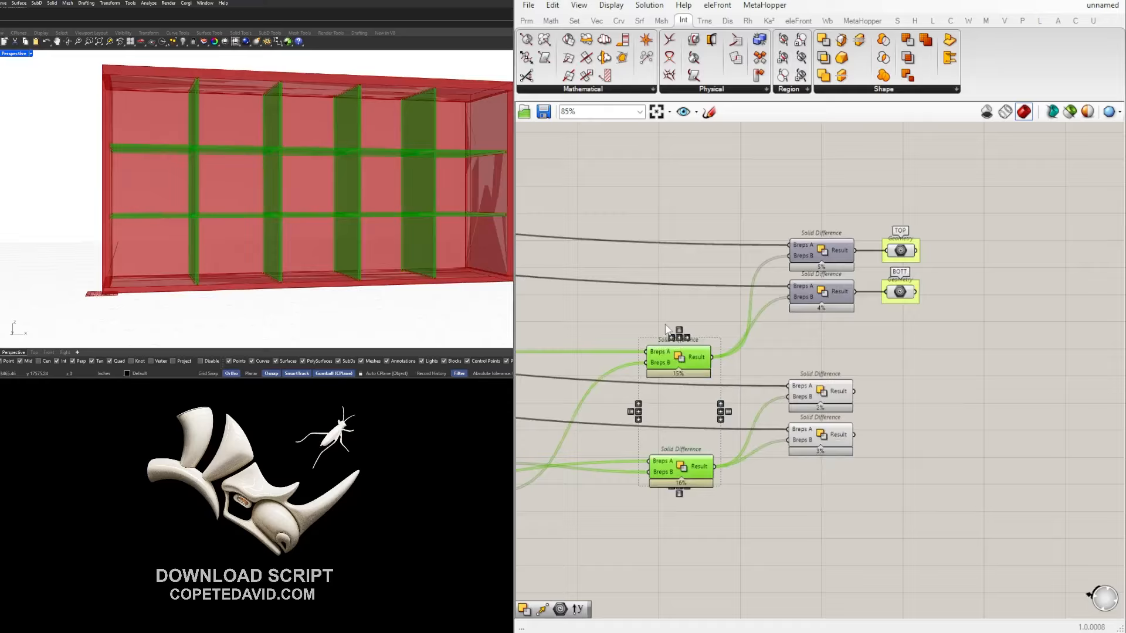
middle_click(664, 323)
left_click(704, 286)
Add two Geometry containers and connect the LEFT and RIGHT Solid Difference results to them, one each.
left_click(959, 375)
right_click_drag(930, 326, 834, 291)
left_click_drag(920, 344, 788, 419)
scroll(786, 206, "up", 2)
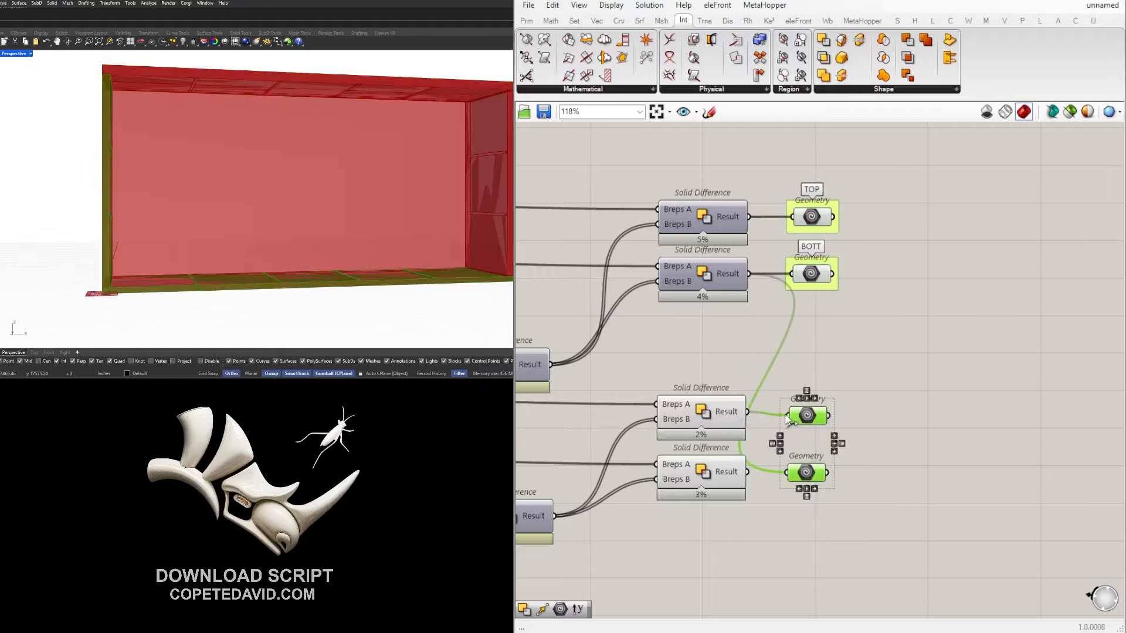
left_click_drag(752, 479, 786, 472)
Group the Geometry container of the left panel and label the group LEFT.
left_click(806, 414)
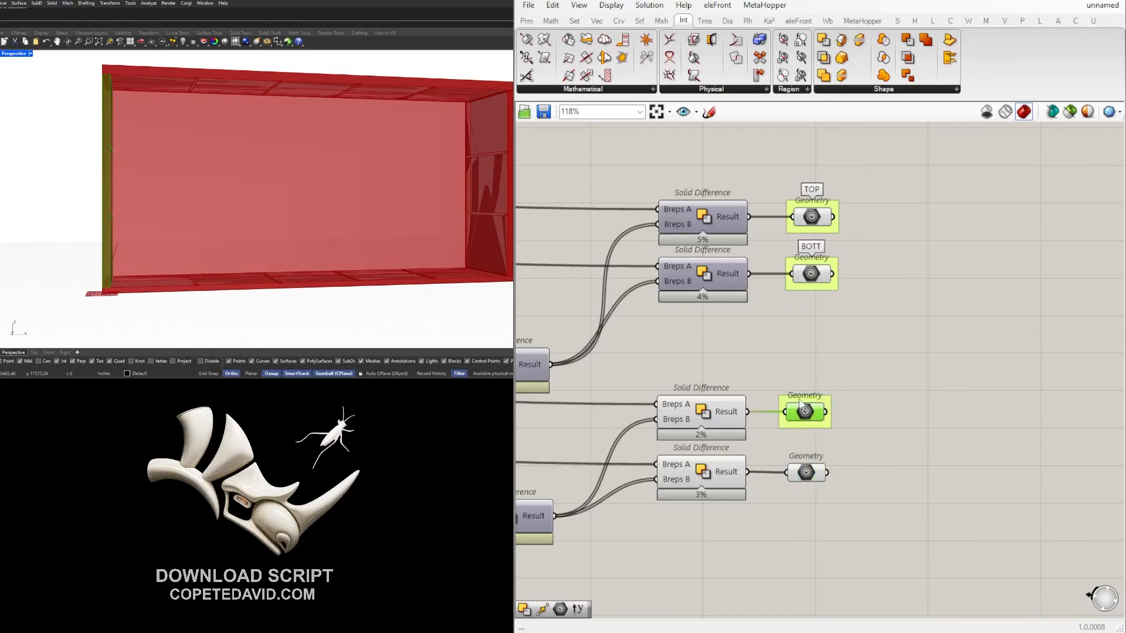
right_click(802, 403)
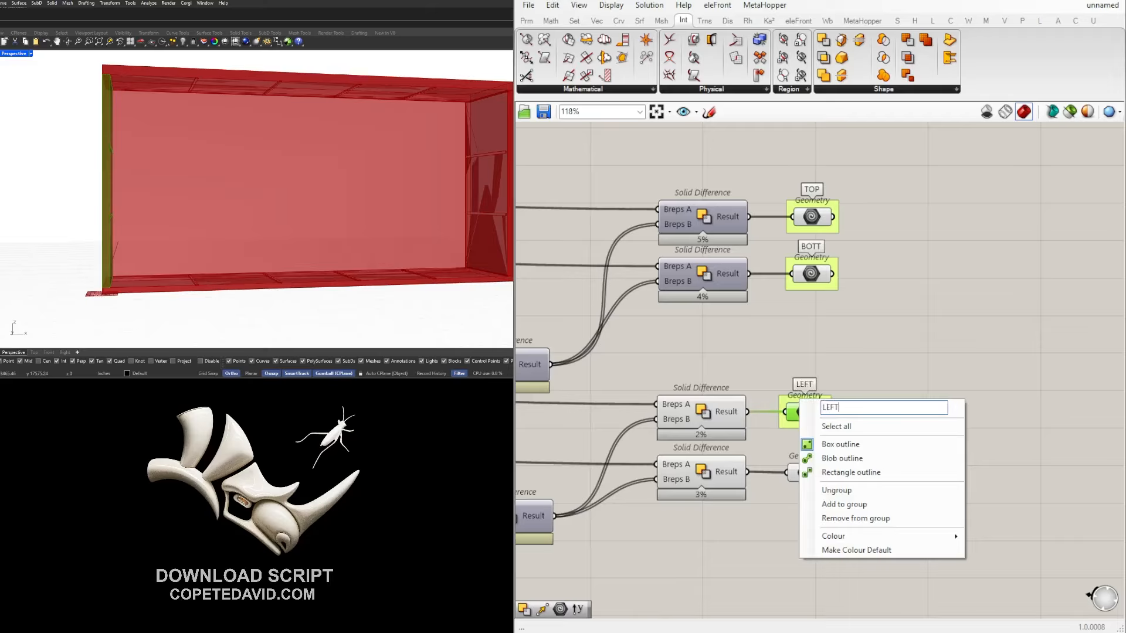
type("LEFT")
key("Return")
Group the Geometry container of the right panel and label the group RIGHT.
left_click(821, 472)
scroll(822, 469, "up", 3)
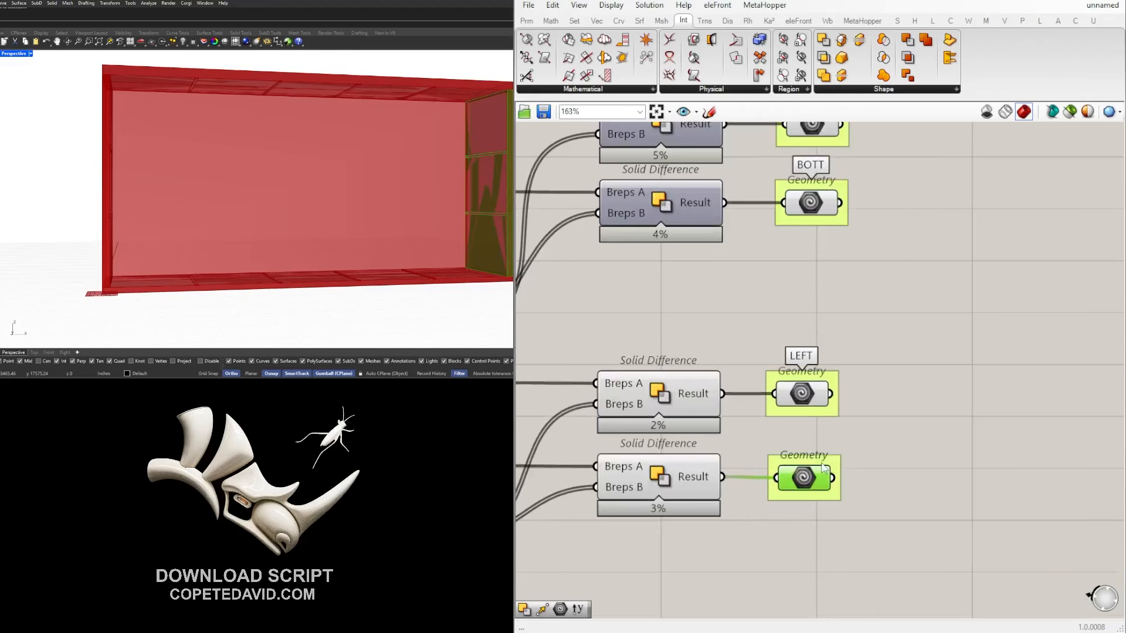
right_click(853, 466)
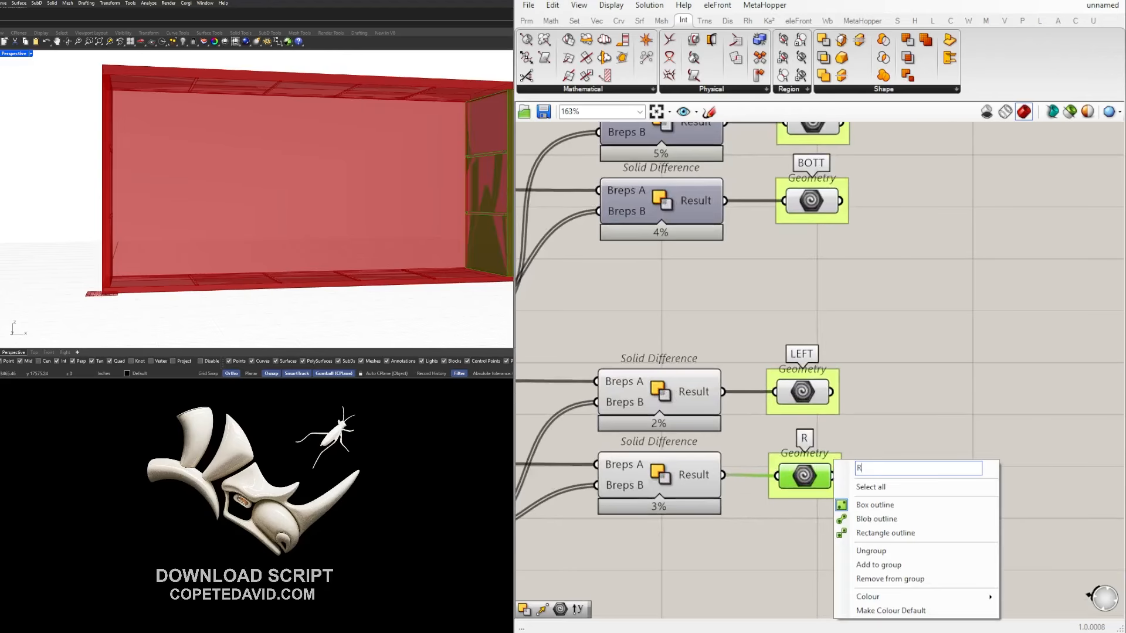
type("RIGHT")
key("Return")
Align the new TOP, BOTT, LEFT and RIGHT Geometry containers in one column.
scroll(1012, 452, "down", 2)
left_click_drag(822, 526, 741, 210)
left_click(794, 481)
left_click(782, 550)
Turn off the preview of the LEFT and RIGHT Solid Differences.
right_click_drag(718, 546, 821, 495)
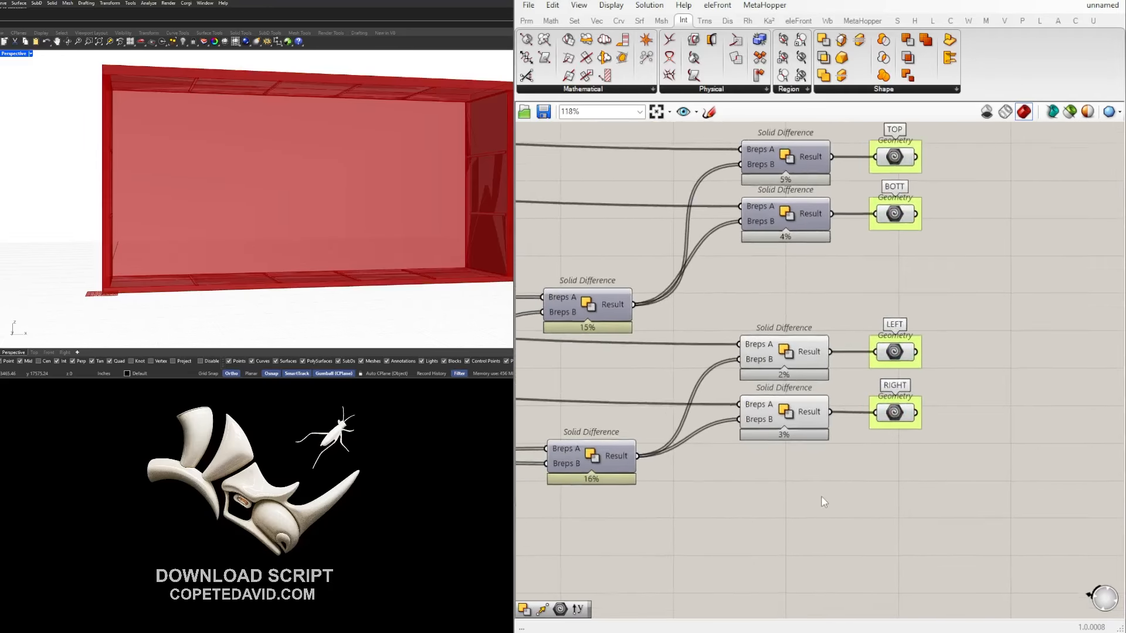
scroll(821, 494, "down", 1)
left_click_drag(822, 491, 740, 332)
middle_click(743, 332)
scroll(734, 364, "down", 6)
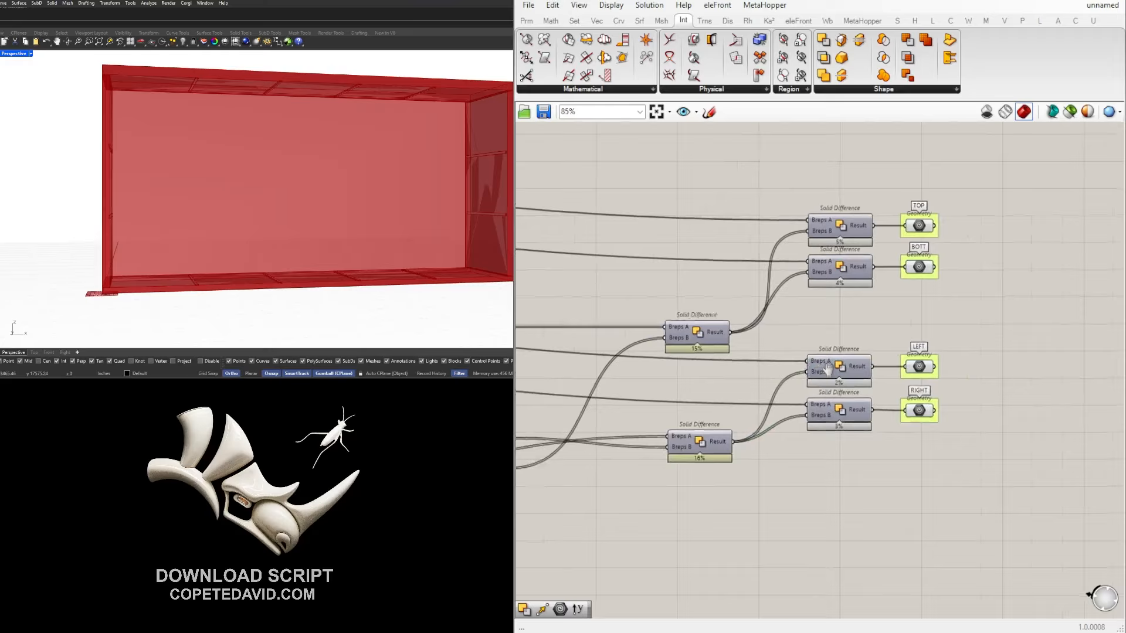
Turn off the preview of the original TOP, BOTT, LEFT and RIGHT Geometry containers, leaving out BACK.
right_click_drag(733, 359, 1078, 396)
scroll(867, 318, "up", 3)
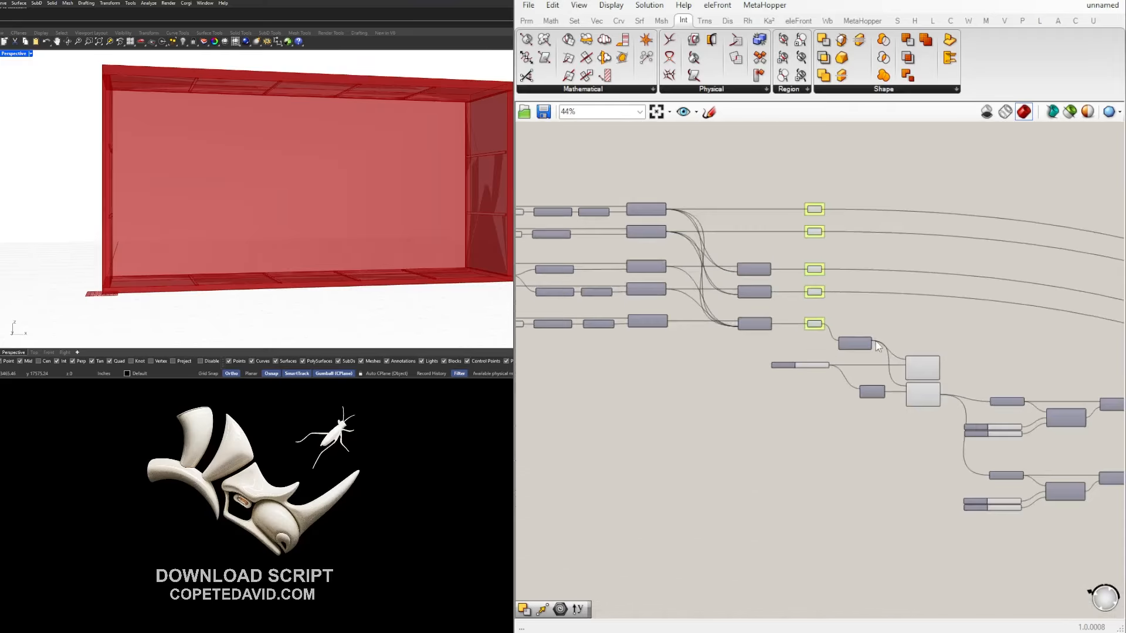
left_click_drag(873, 339, 814, 246)
left_click_drag(807, 192, 807, 194)
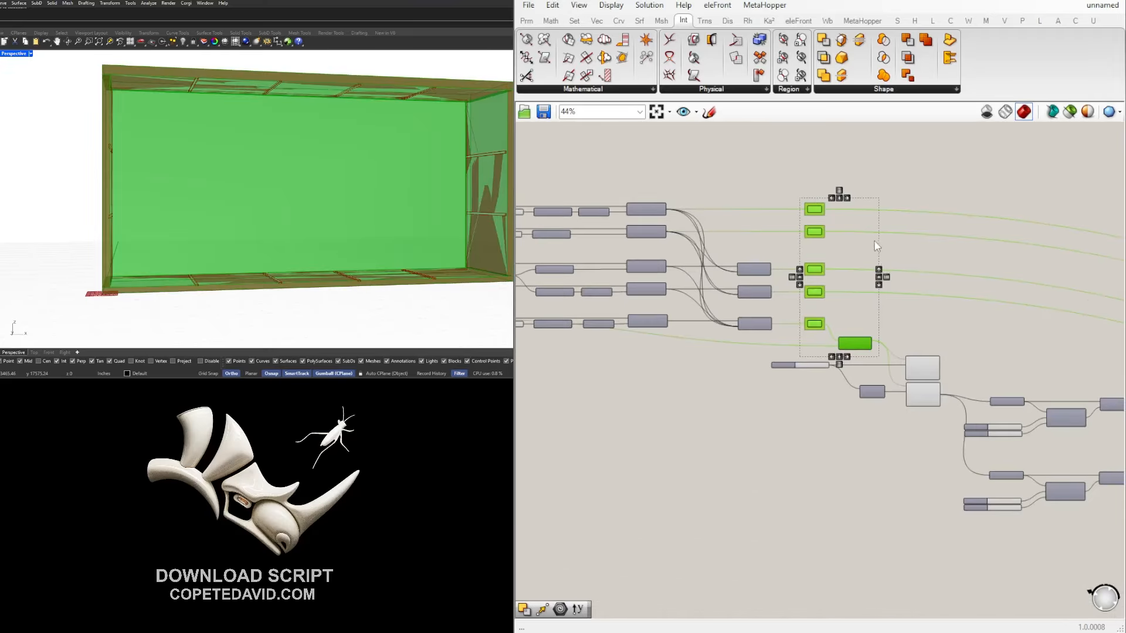
left_click(846, 309)
scroll(847, 306, "up", 3)
right_click_drag(853, 305, 842, 344)
left_click_drag(844, 342, 767, 184)
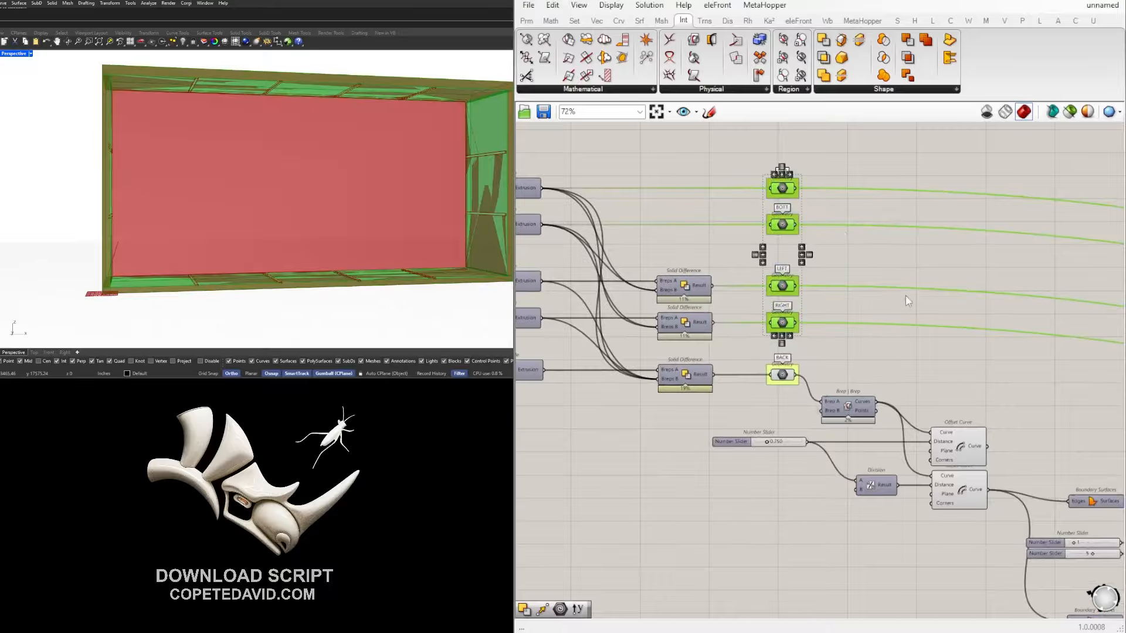
middle_click(905, 297)
left_click(993, 338)
Set the wire display of the Breps A inputs on the TOP and BOTT Solid Differences to Hidden.
scroll(839, 417, "down", 9)
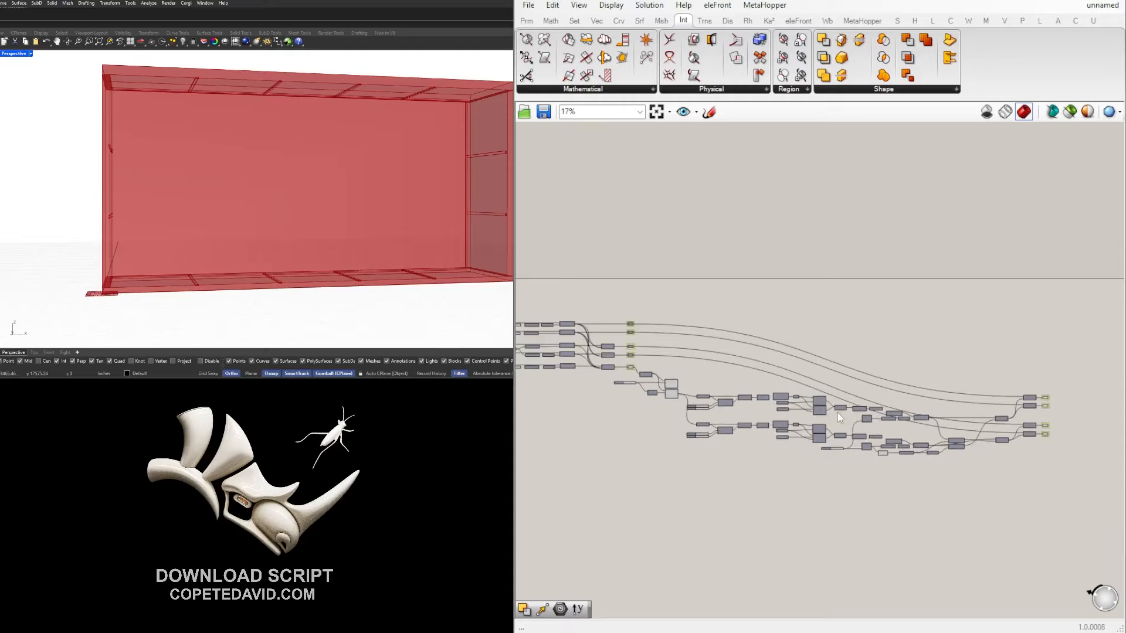
right_click_drag(1026, 409, 795, 394)
scroll(794, 393, "up", 8)
scroll(812, 392, "down", 8)
right_click_drag(520, 340, 657, 318)
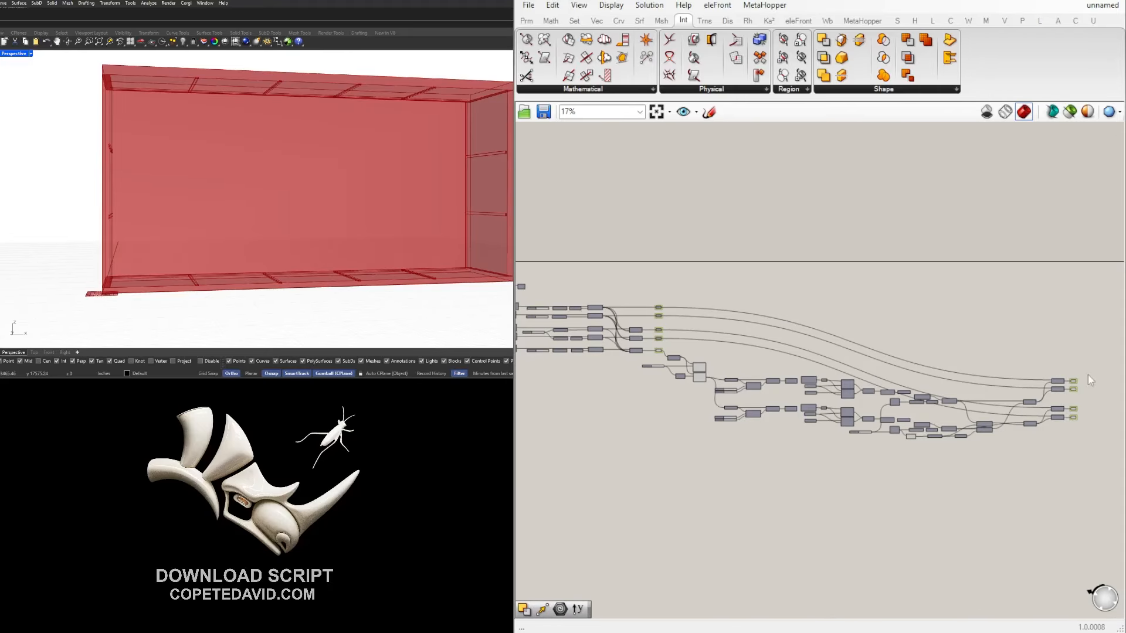
scroll(1088, 375, "up", 9)
right_click(797, 359)
mouse_move(895, 389)
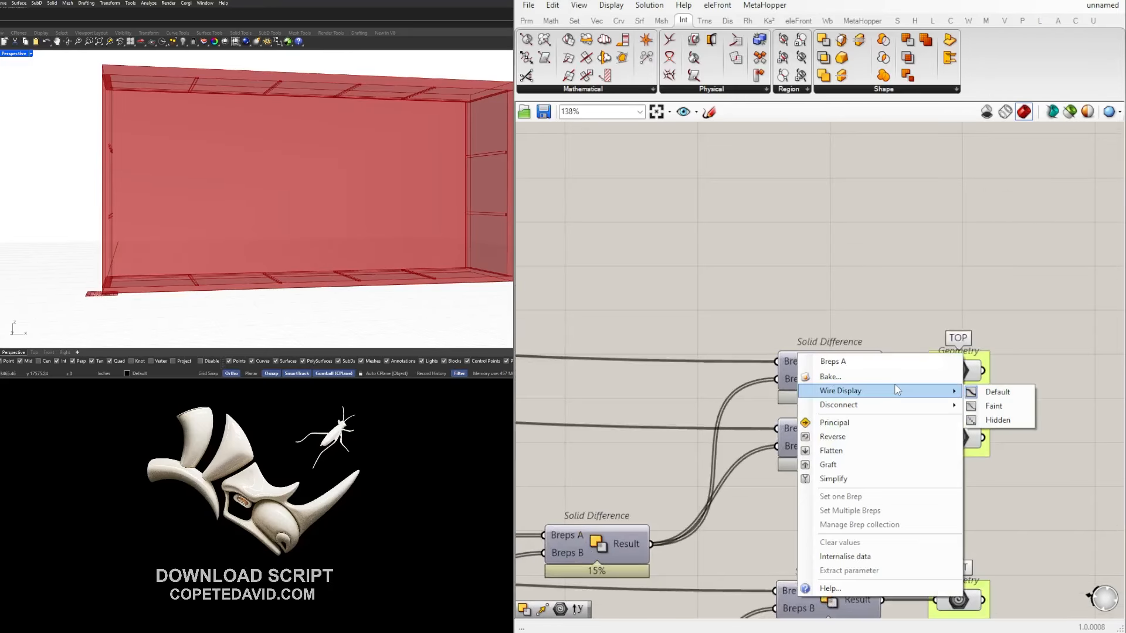
left_click(998, 420)
right_click(785, 428)
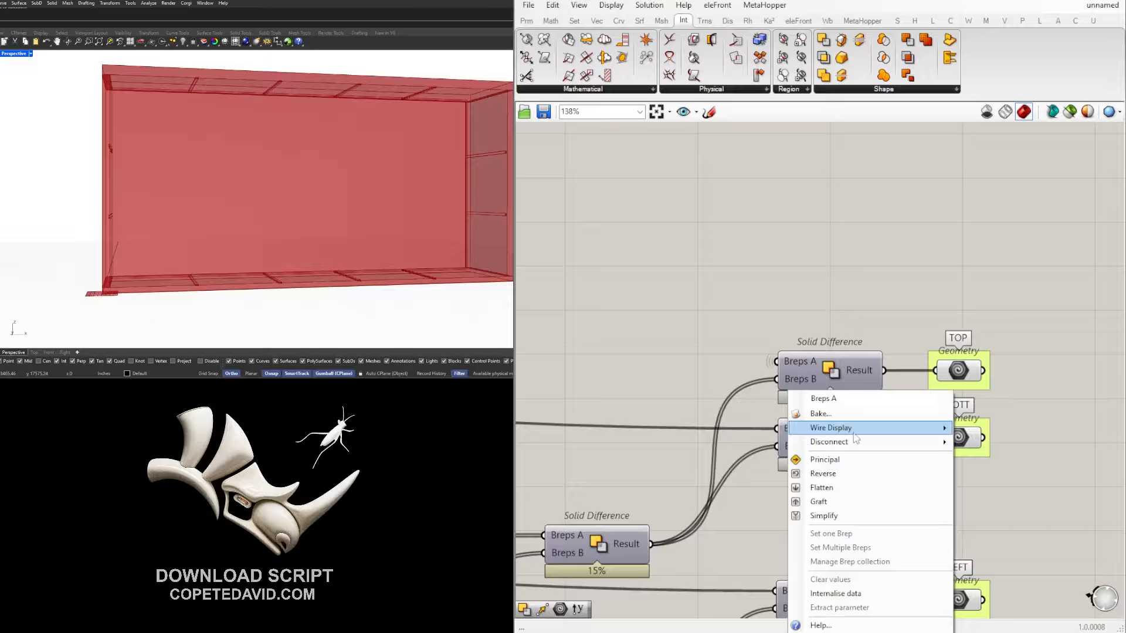
mouse_move(895, 428)
left_click(990, 456)
Move the TOP and BOTT Solid Differences with their containers down, closer to the LEFT and RIGHT ones.
scroll(869, 485, "down", 3)
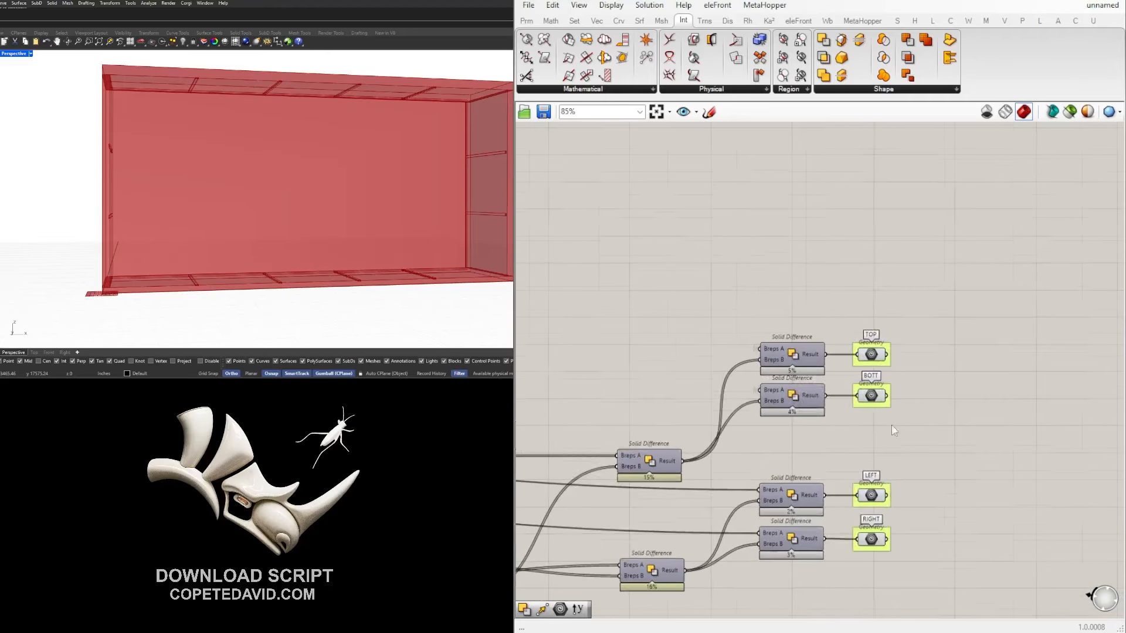
left_click_drag(894, 430, 798, 360)
scroll(797, 406, "up", 2)
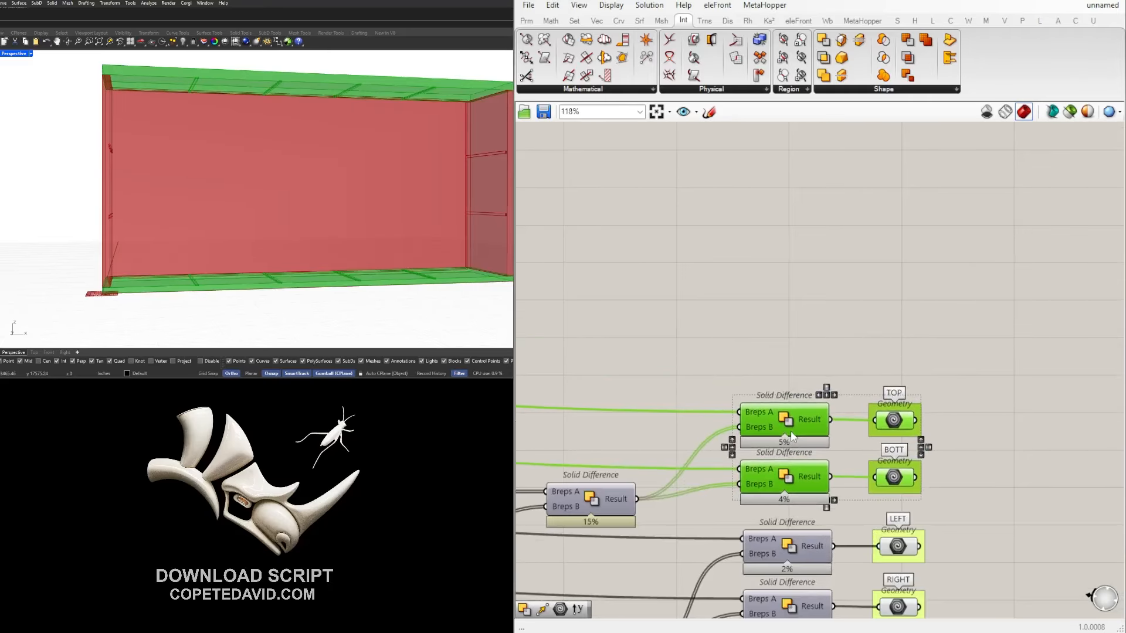
left_click(850, 450)
scroll(850, 455, "down", 3)
right_click_drag(850, 457, 837, 335)
Set the wire display of the Breps A inputs on the LEFT and RIGHT Solid Differences to Hidden.
scroll(837, 404, "up", 4)
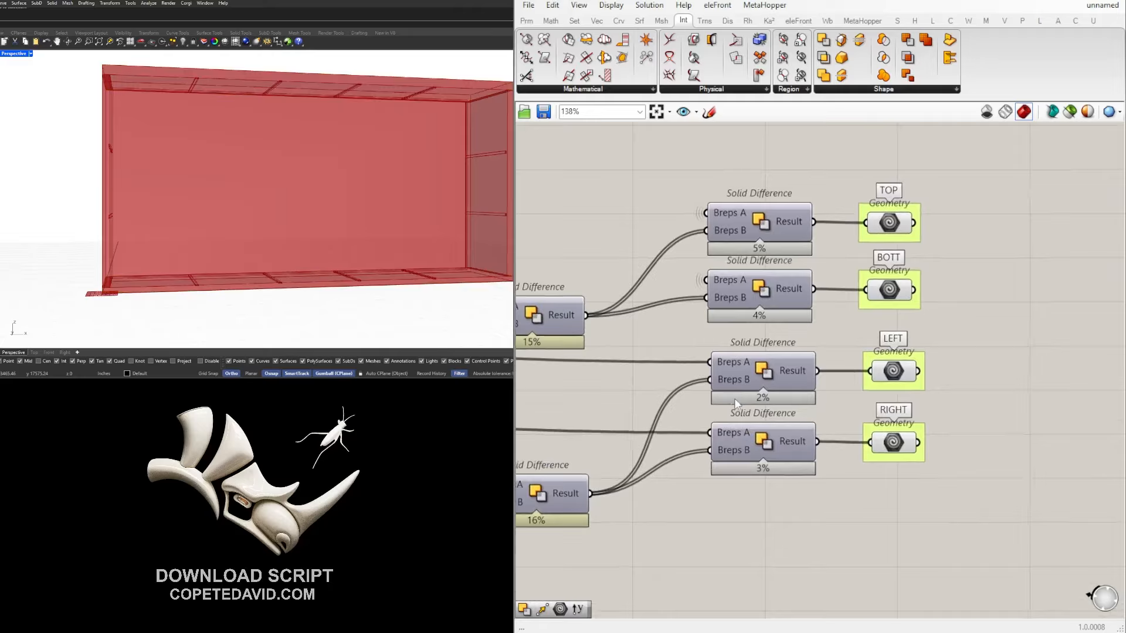
scroll(718, 359, "up", 1)
right_click(731, 355)
mouse_move(826, 392)
left_click(933, 424)
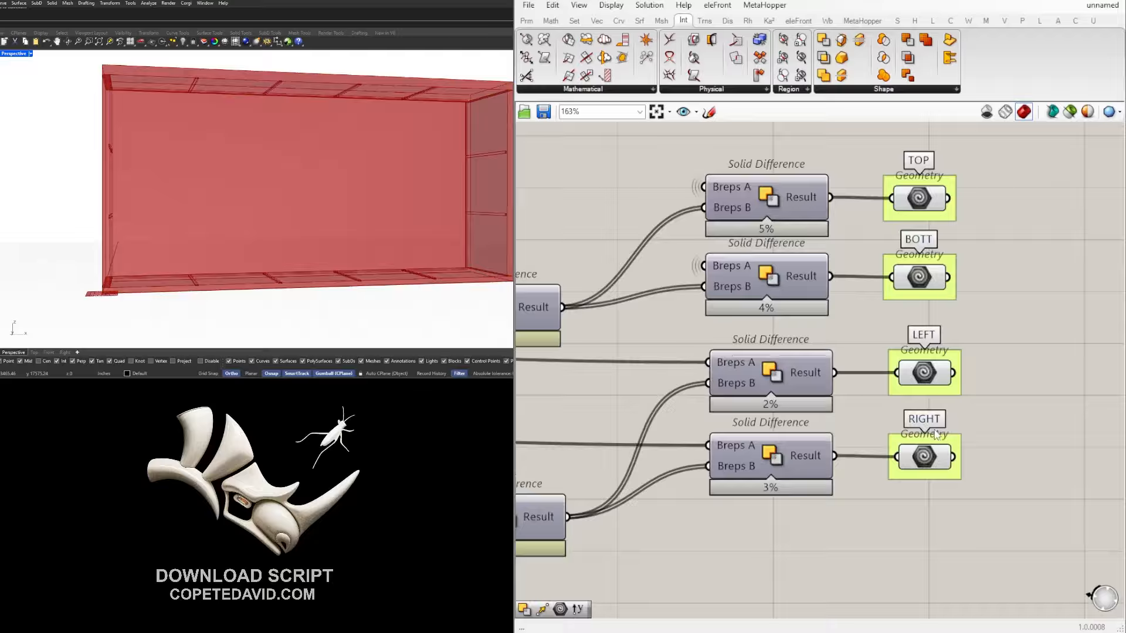
right_click_drag(937, 434, 884, 395)
right_click(680, 407)
mouse_move(750, 436)
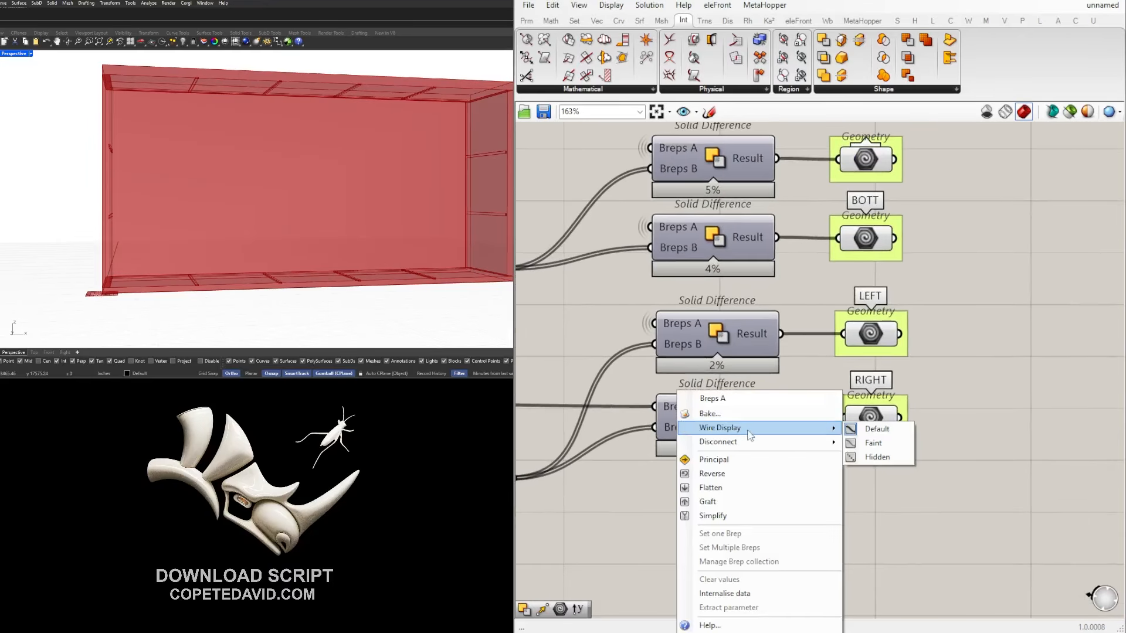
left_click(891, 458)
Space the LEFT and RIGHT pair farther below TOP and BOTT, and align the Solid Differences and Geometry containers in columns.
scroll(894, 461, "down", 5)
scroll(861, 467, "up", 3)
left_click_drag(954, 506, 769, 362)
left_click_drag(769, 362, 774, 431)
left_click_drag(965, 364, 768, 281)
left_click_drag(1022, 577, 848, 261)
left_click(887, 509)
left_click_drag(810, 561, 725, 234)
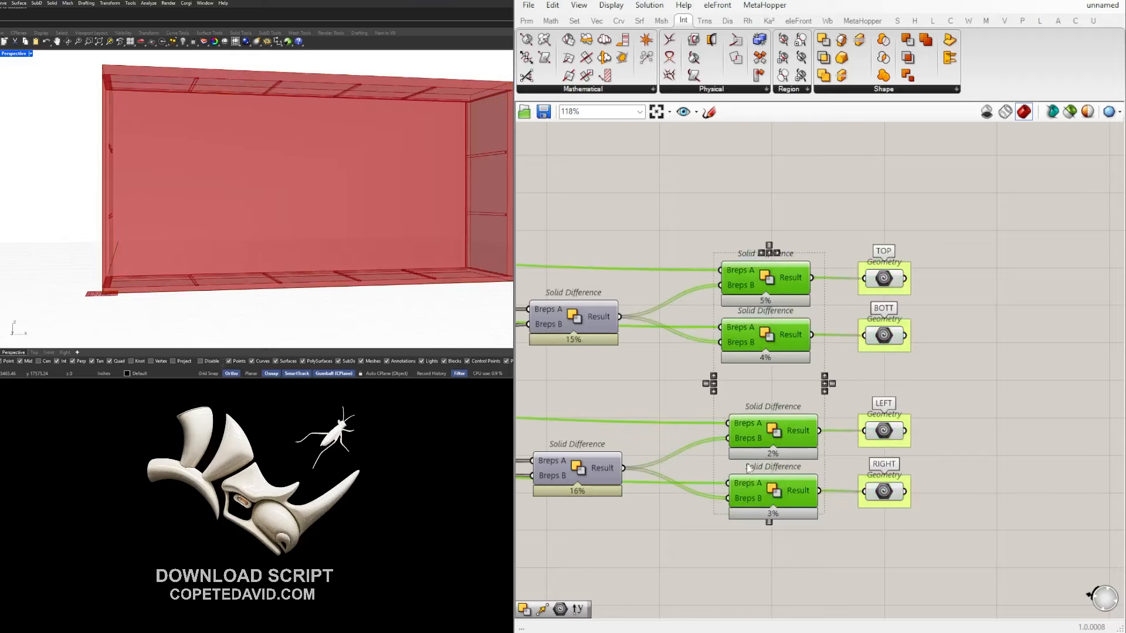
left_click(778, 254)
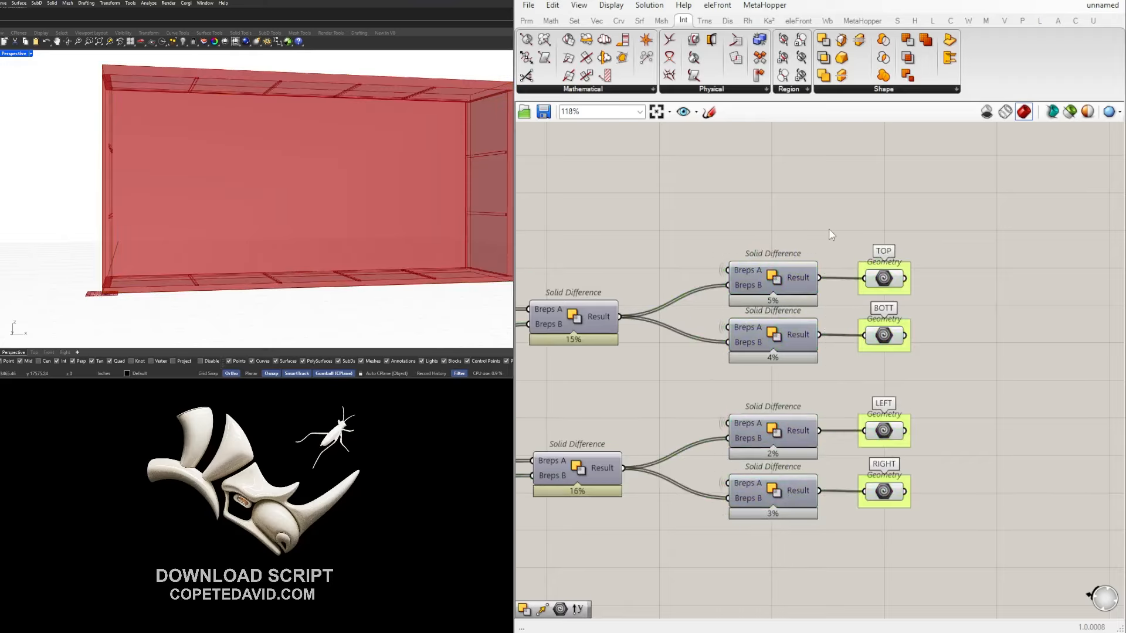
scroll(829, 228, "down", 4)
scroll(863, 363, "up", 3)
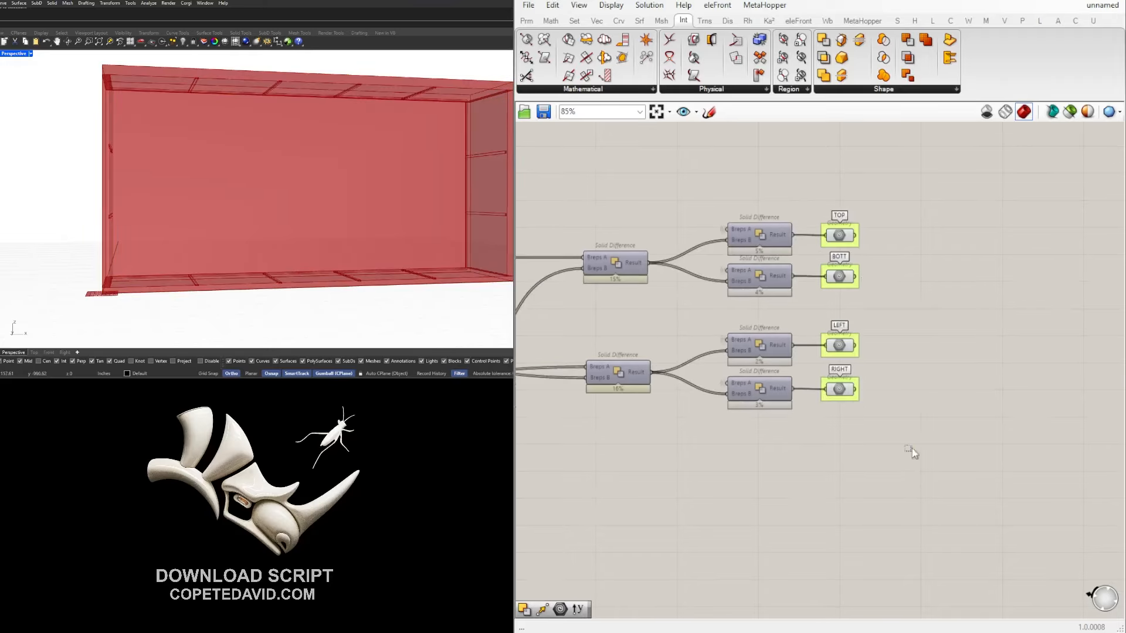
left_click_drag(913, 458, 819, 196)
left_click(836, 184)
scroll(646, 330, "down", 2)
right_click_drag(646, 331, 830, 364)
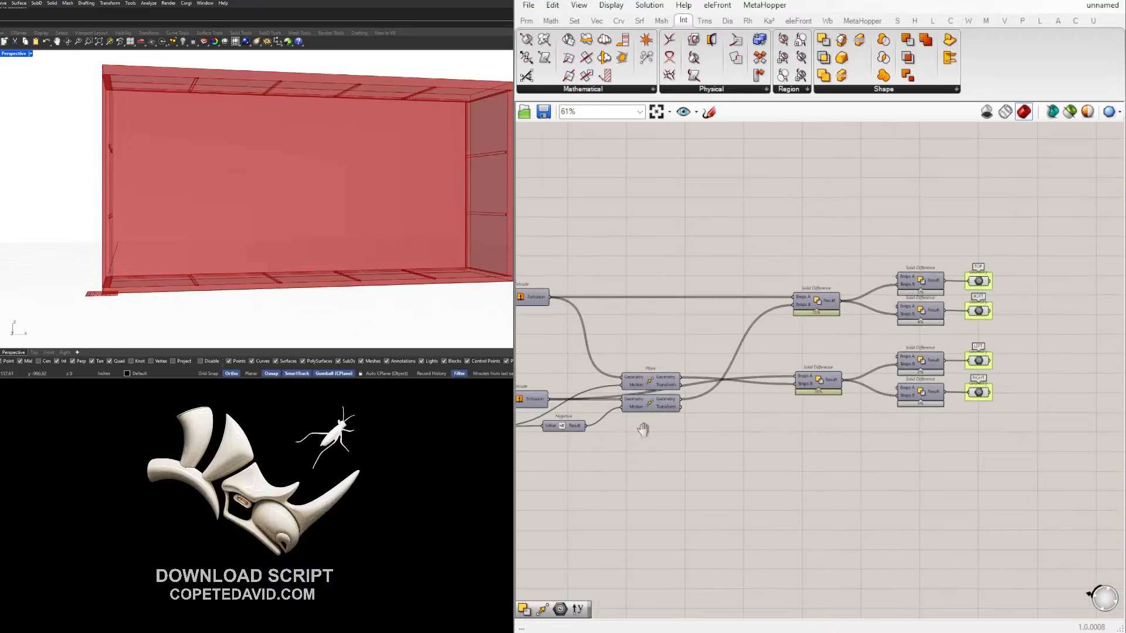
Turn on the preview of the two intermediate Solid Differences that produce the dividers and shelves.
right_click_drag(643, 430, 688, 395)
scroll(839, 423, "up", 2)
left_click_drag(844, 415, 751, 217)
middle_click(796, 218)
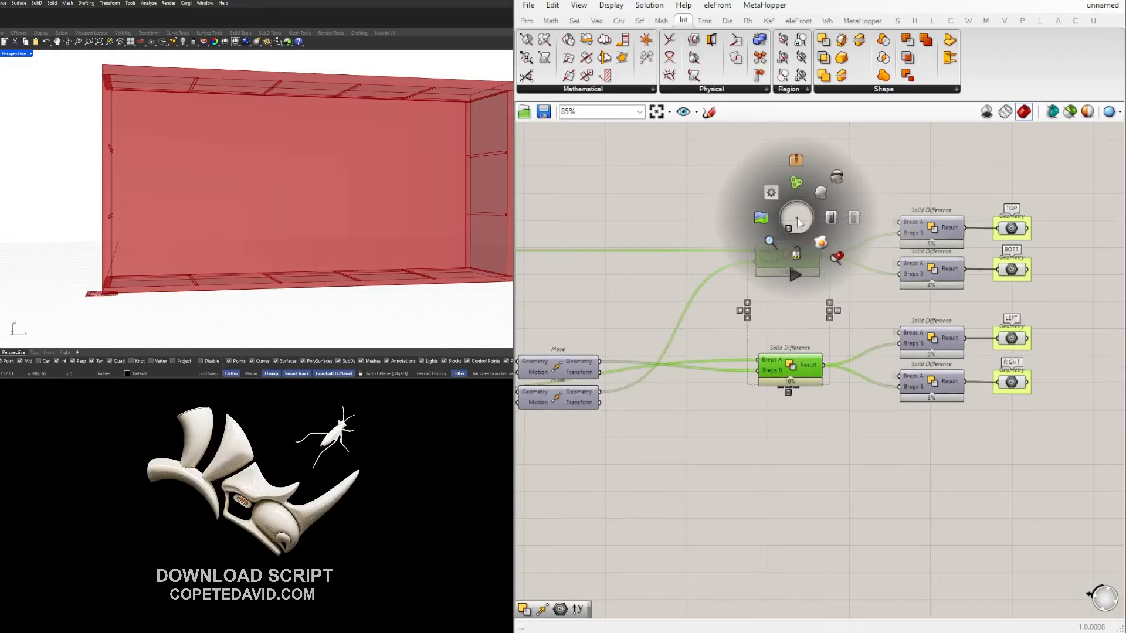
left_click(821, 192)
Move the four panel Solid Differences and their Geometry containers up and farther away from the divider and shelf Solid Differences.
right_click_drag(829, 184, 661, 228)
left_click_drag(947, 558, 728, 223)
left_click_drag(767, 273, 811, 221)
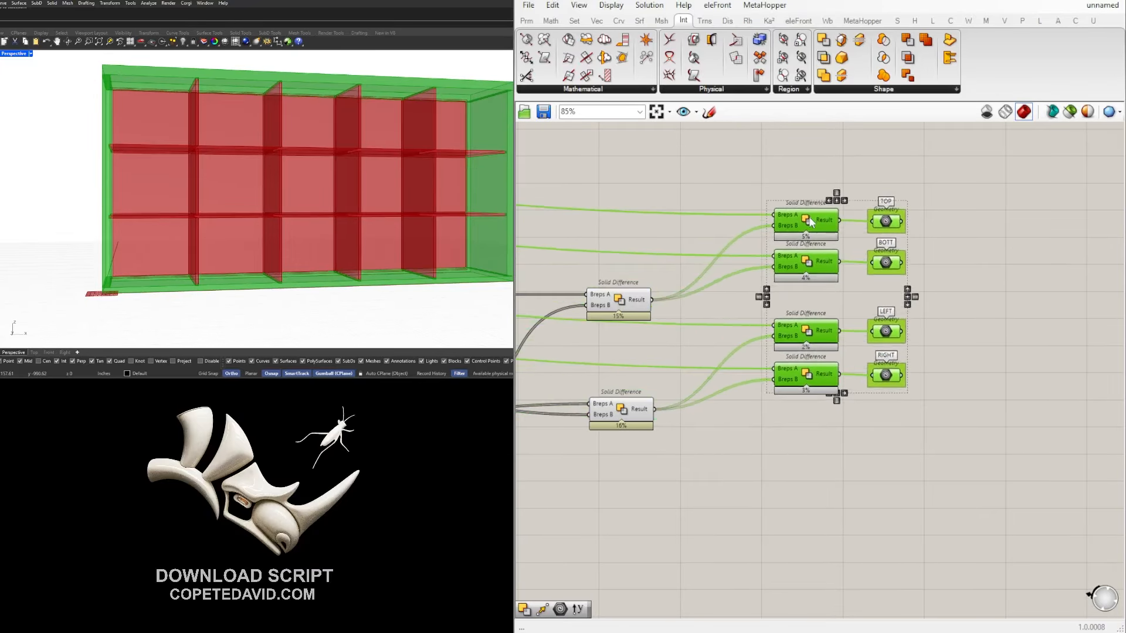
Place two Geometry containers below RIGHT, feeding one from the divider Solid Difference and the other from the shelf Solid Difference.
left_click(828, 480)
left_click_drag(870, 442, 895, 444)
left_click(817, 420)
left_click_drag(656, 306, 872, 446)
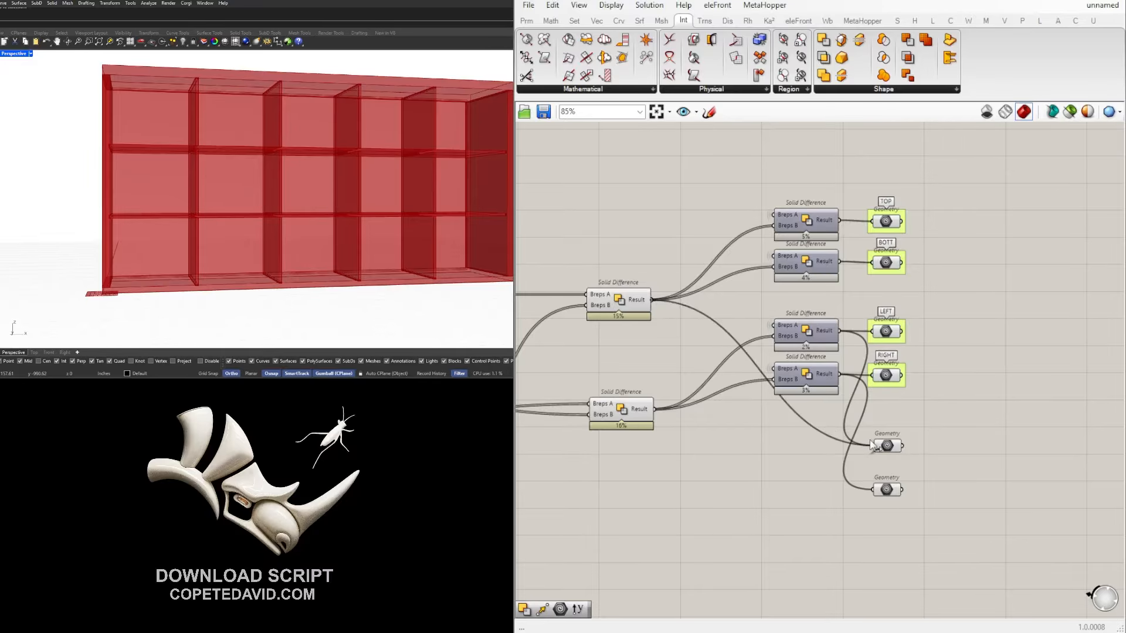
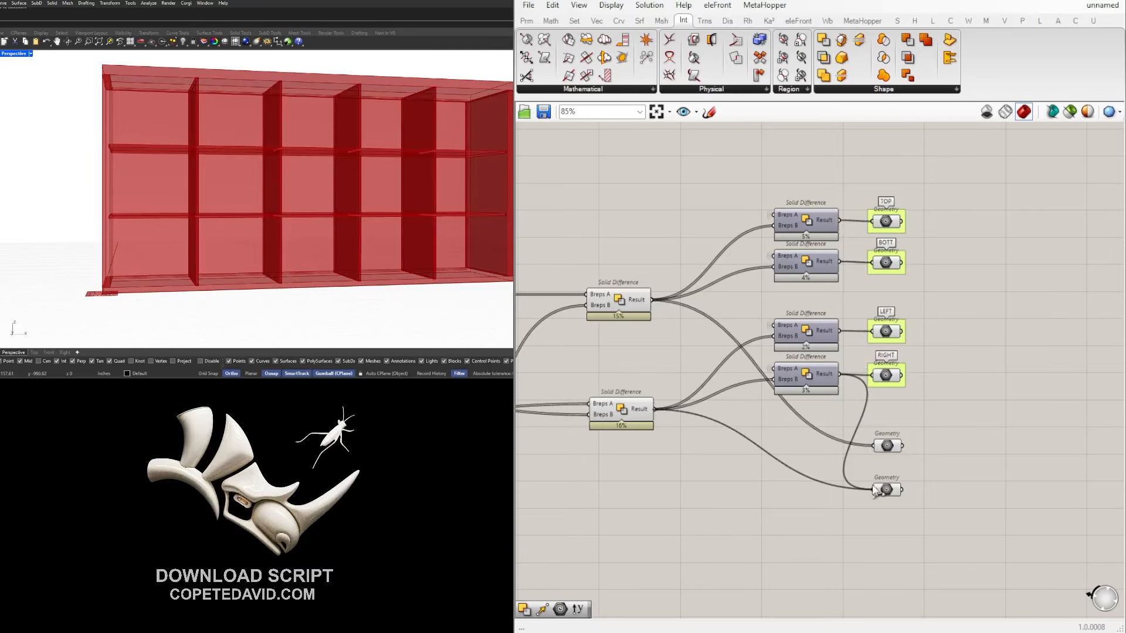
left_click_drag(877, 490, 880, 478)
Group the Geometry container holding the dividers and label the group VERTICAL.
left_click(889, 446)
scroll(891, 447, "up", 3)
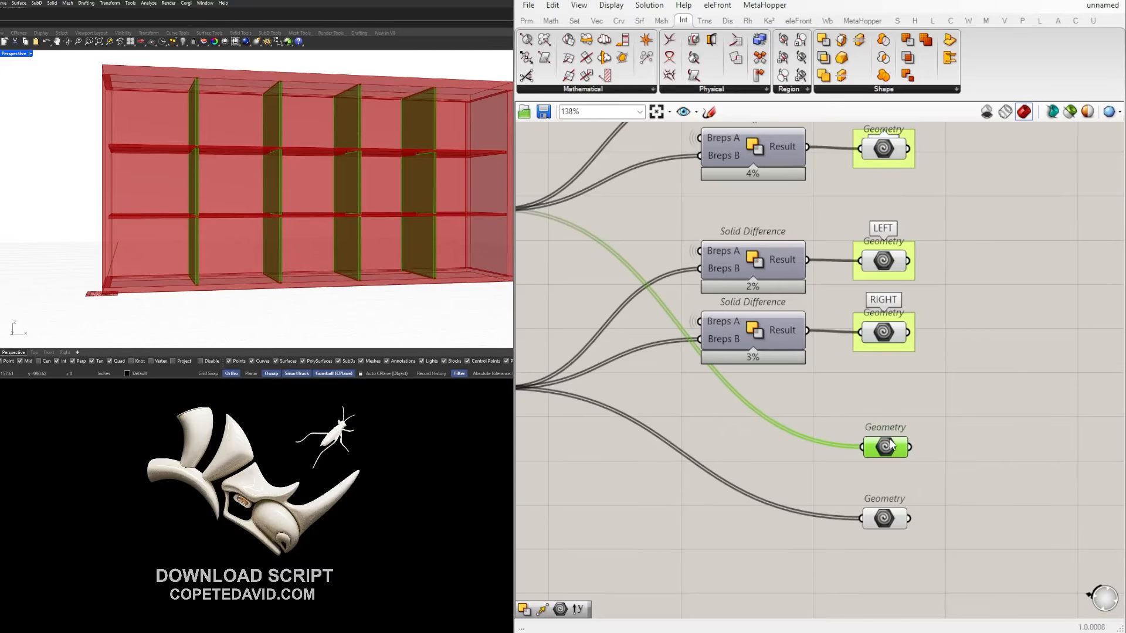
right_click(876, 433)
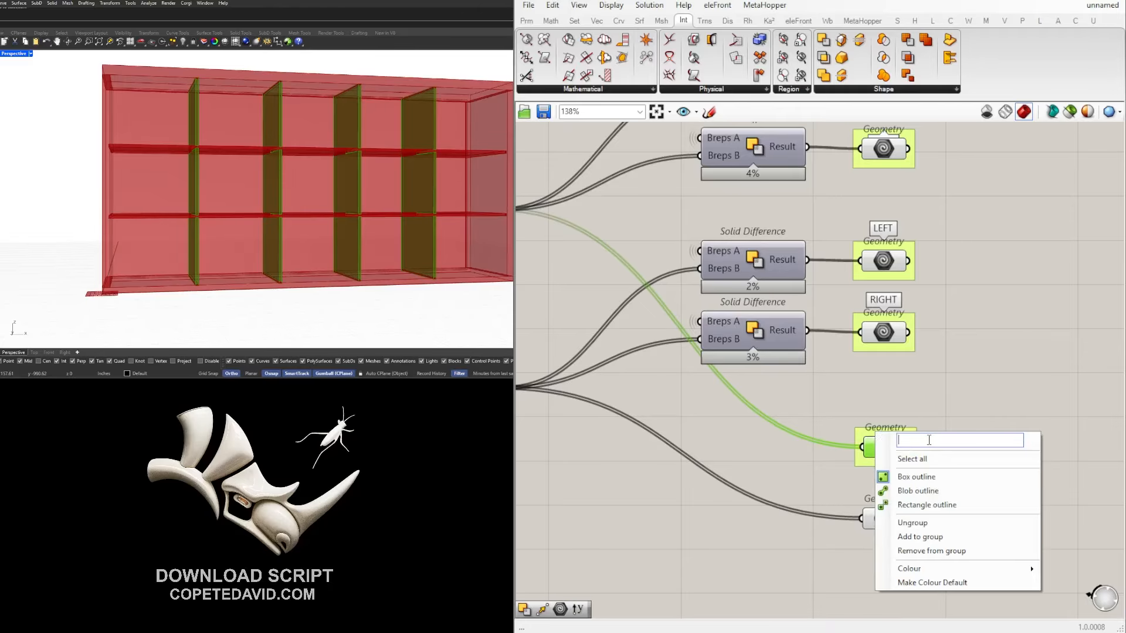
type("VERTICAL")
key("Return")
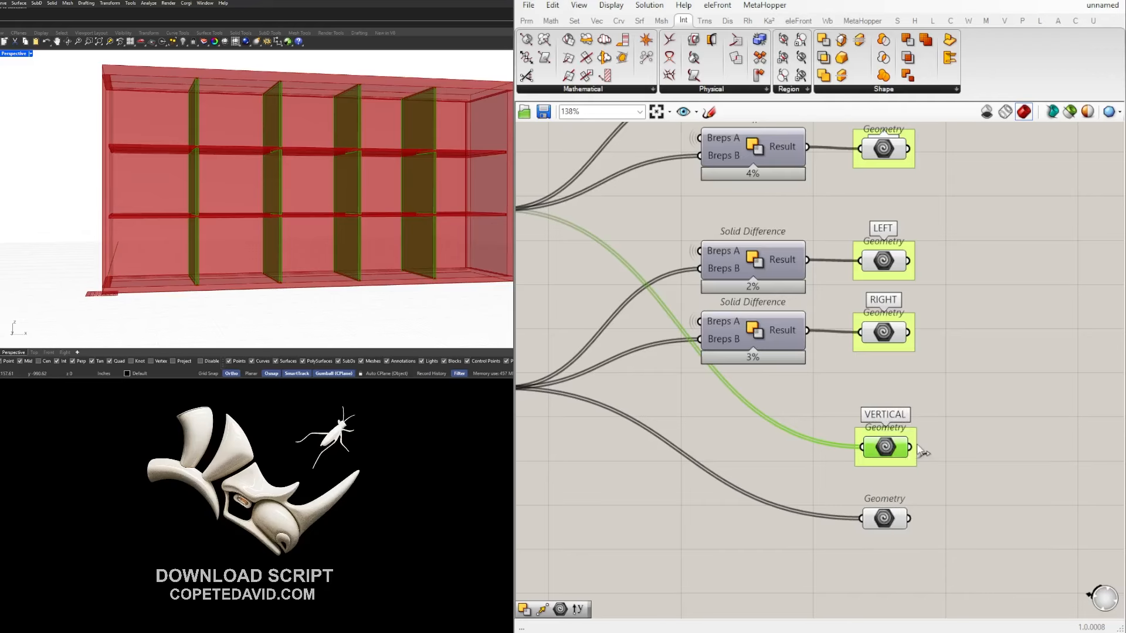
Group the Geometry container holding the shelves and label the group HORIZONTAL.
left_click_drag(956, 577, 774, 497)
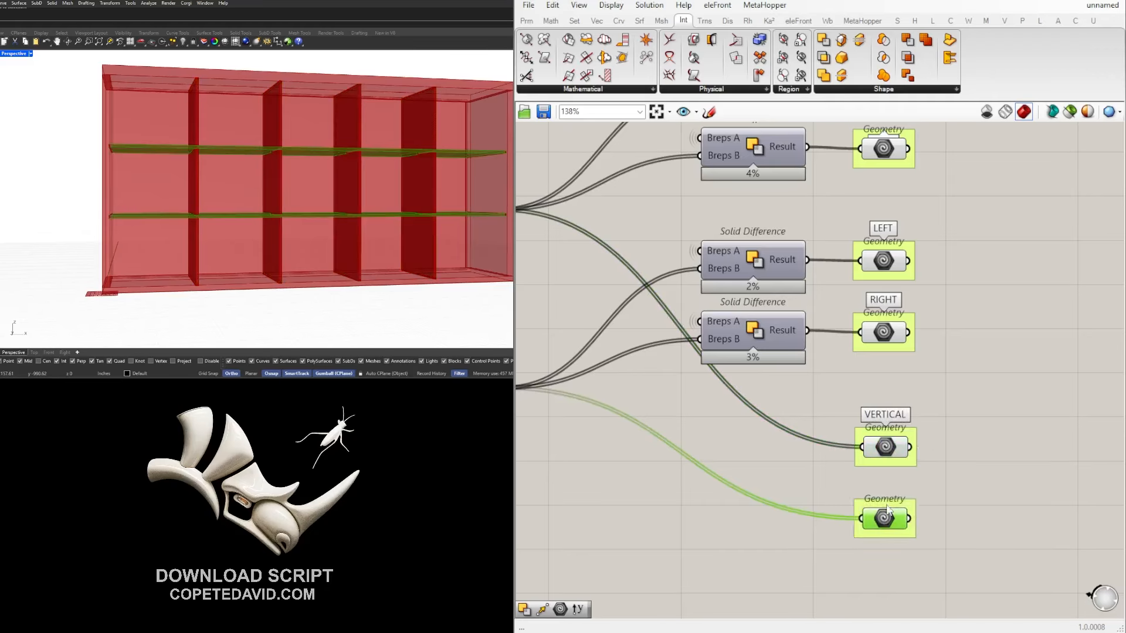
right_click(889, 507)
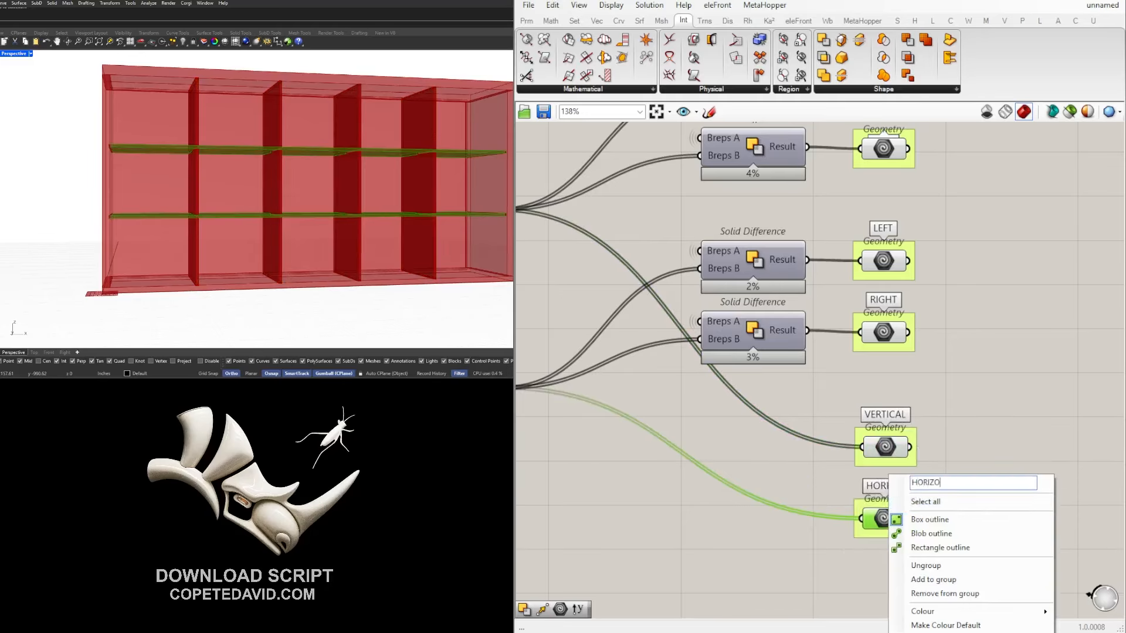
key("Return")
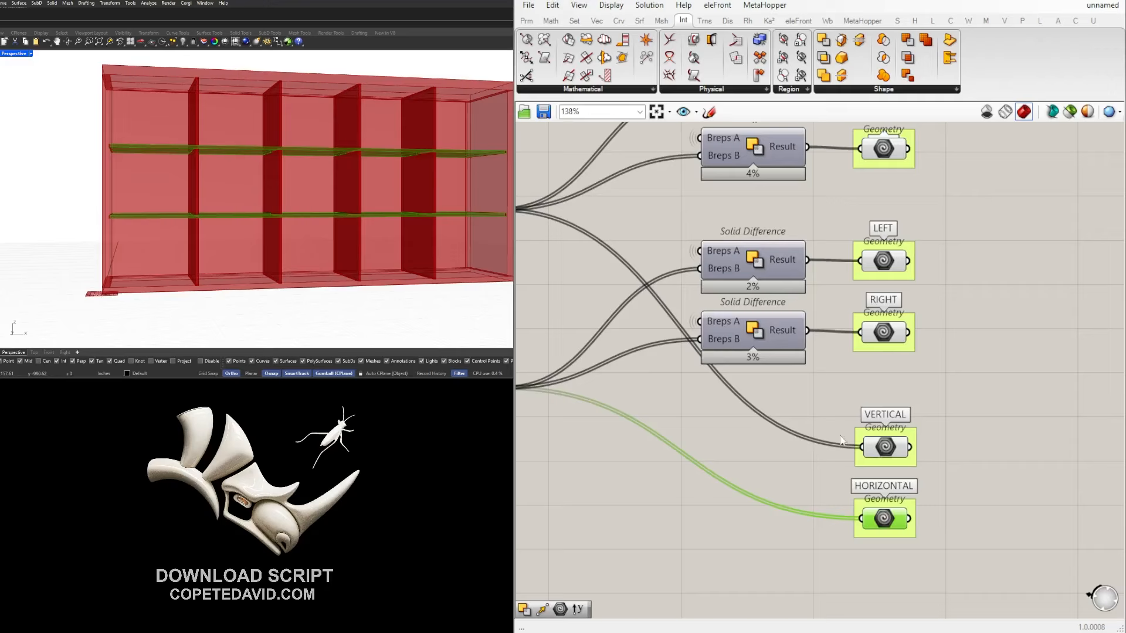
Turn off the preview of the two Solid Differences feeding the VERTICAL and HORIZONTAL containers.
scroll(841, 438, "down", 5)
right_click_drag(841, 438, 925, 433)
left_click_drag(727, 530, 642, 260)
middle_click(641, 257)
left_click(690, 211)
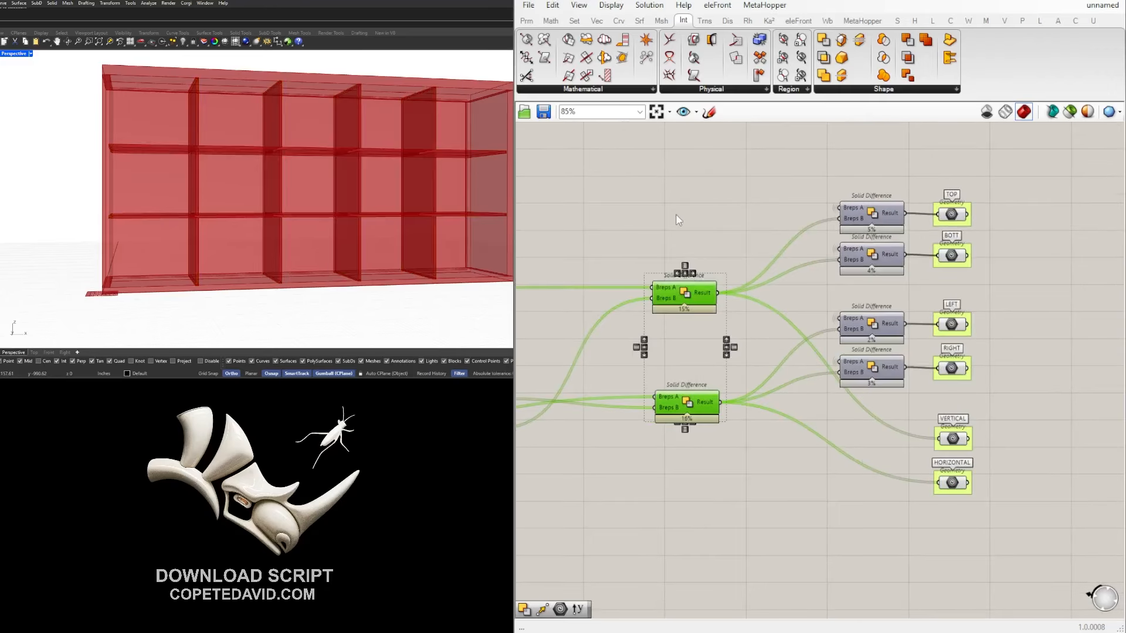
left_click(675, 215)
Review the assembled bookcase in the Perspective viewport and the whole definition on the canvas.
right_click_drag(376, 153, 353, 165)
scroll(353, 166, "down", 2)
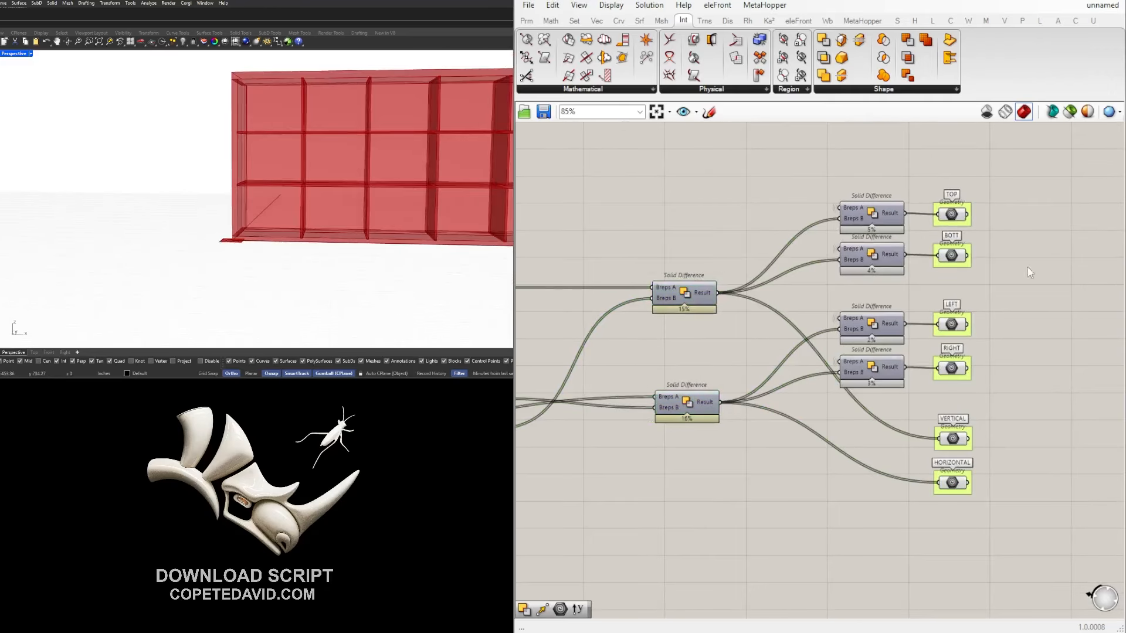
scroll(924, 428, "down", 5)
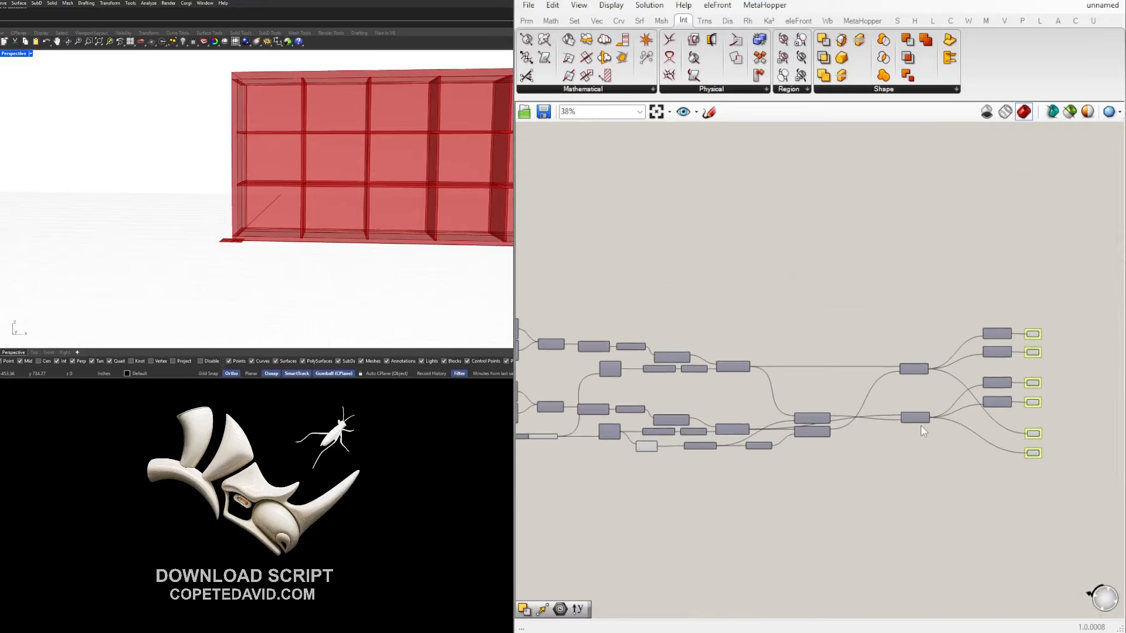
scroll(921, 426, "down", 5)
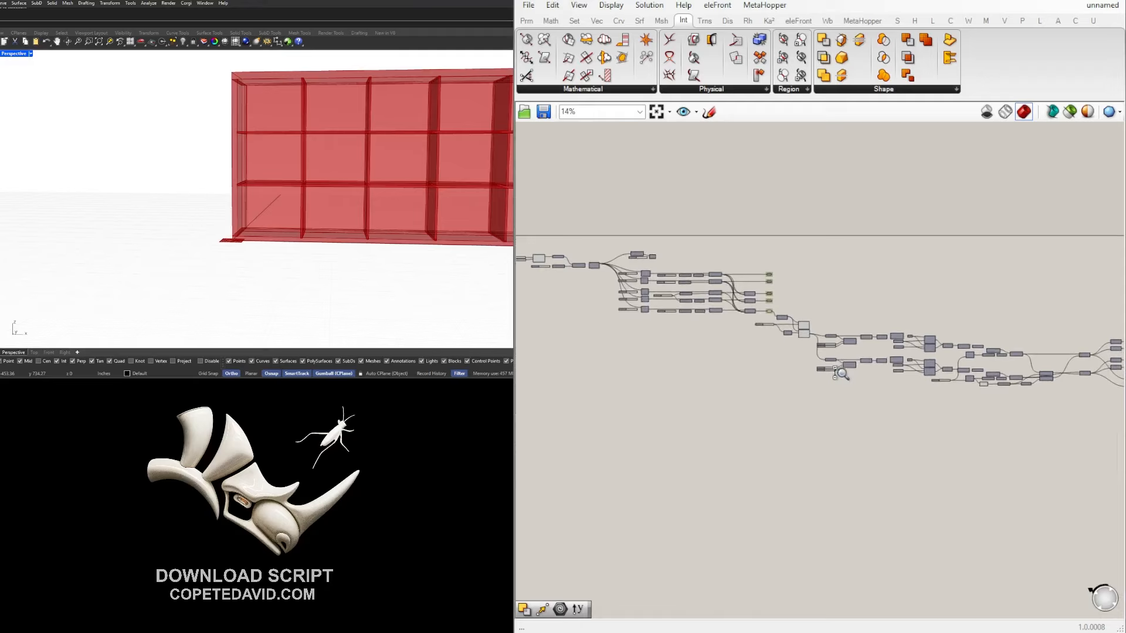
scroll(838, 372, "down", 1)
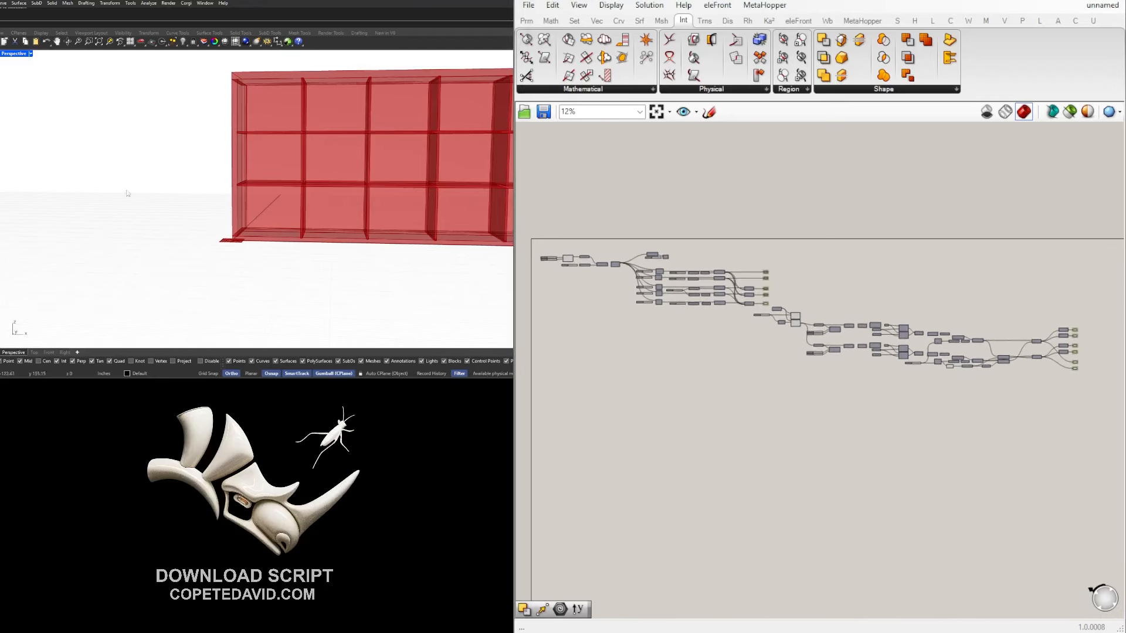
right_click_drag(147, 189, 204, 186)
scroll(1116, 317, "up", 4)
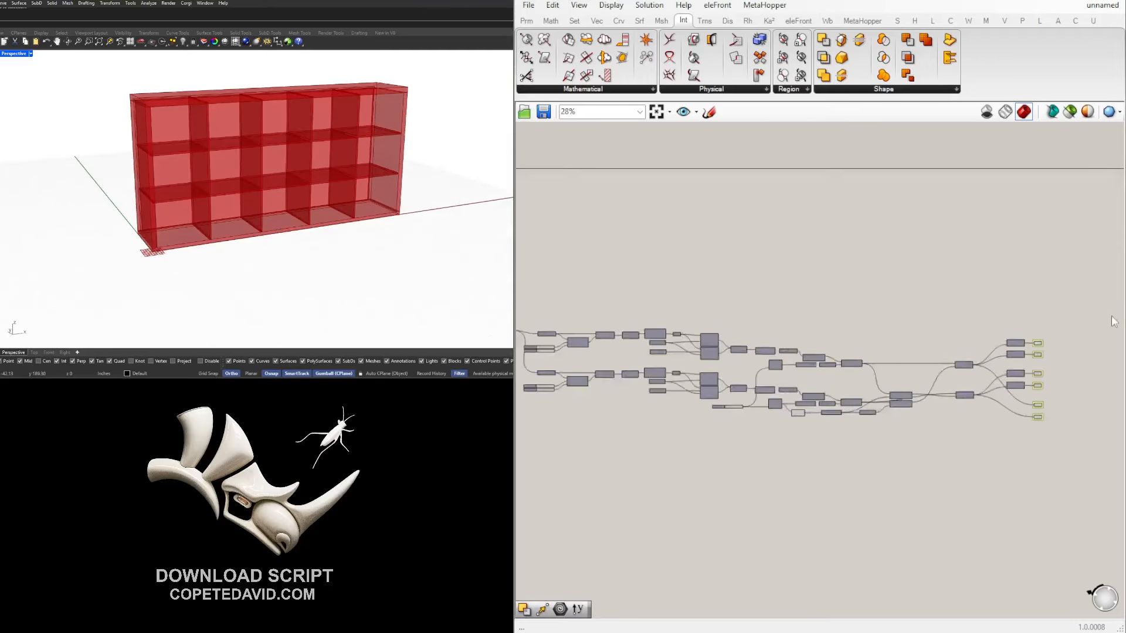
Add a Custom Preview component beside the labelled containers and feed its Geometry input from the TOP container.
right_click_drag(1114, 321, 938, 323)
scroll(956, 390, "up", 5)
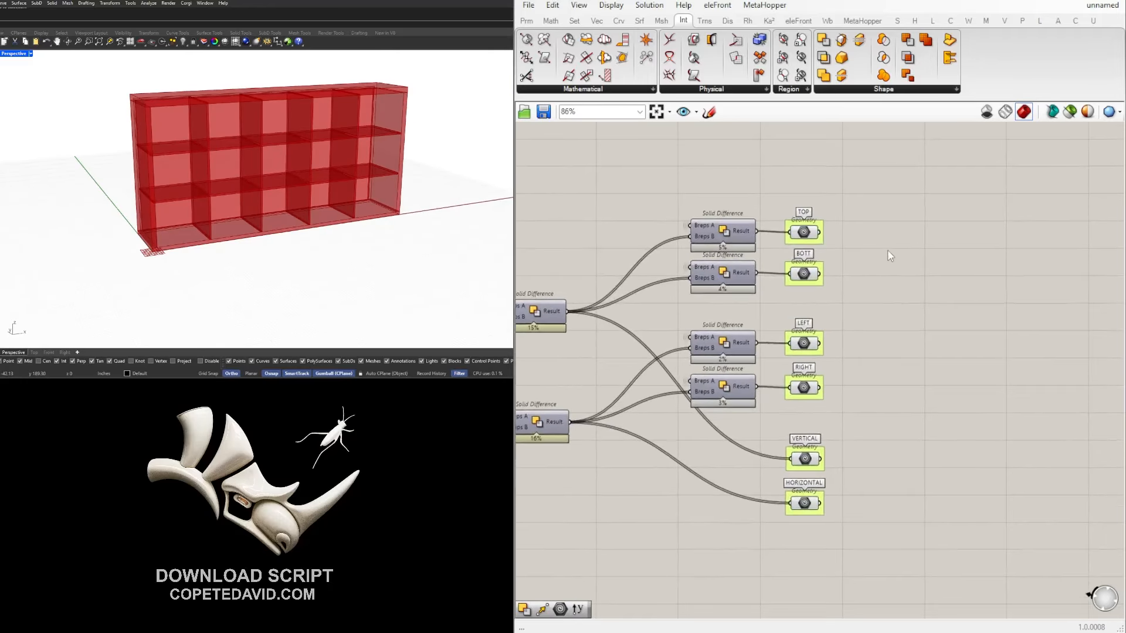
left_click(819, 233)
double_click(941, 253)
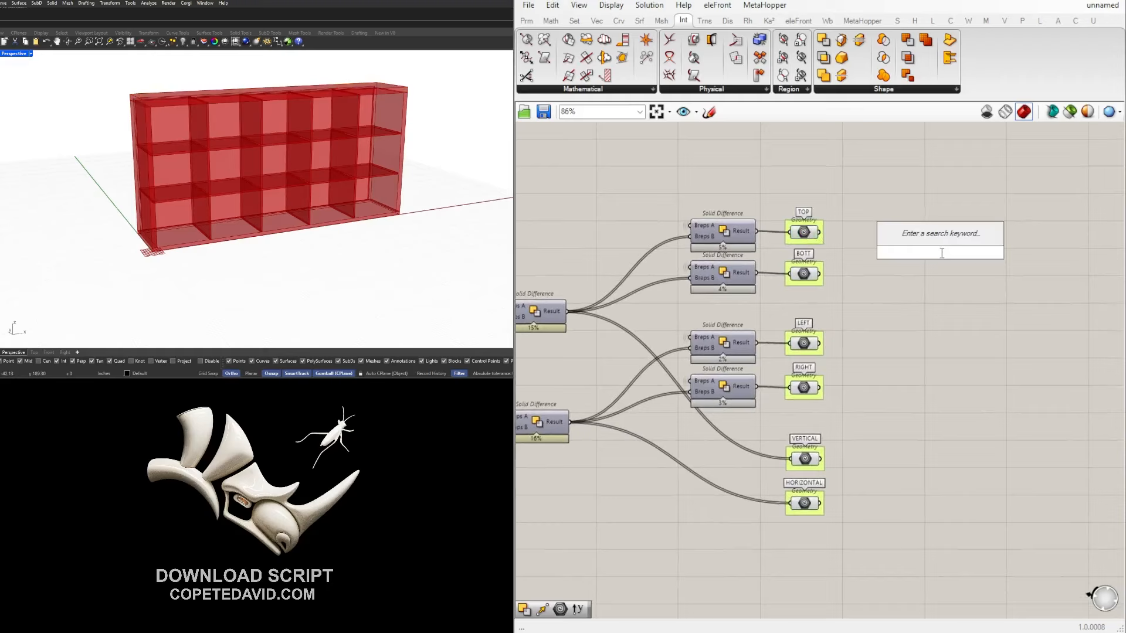
type("CUS")
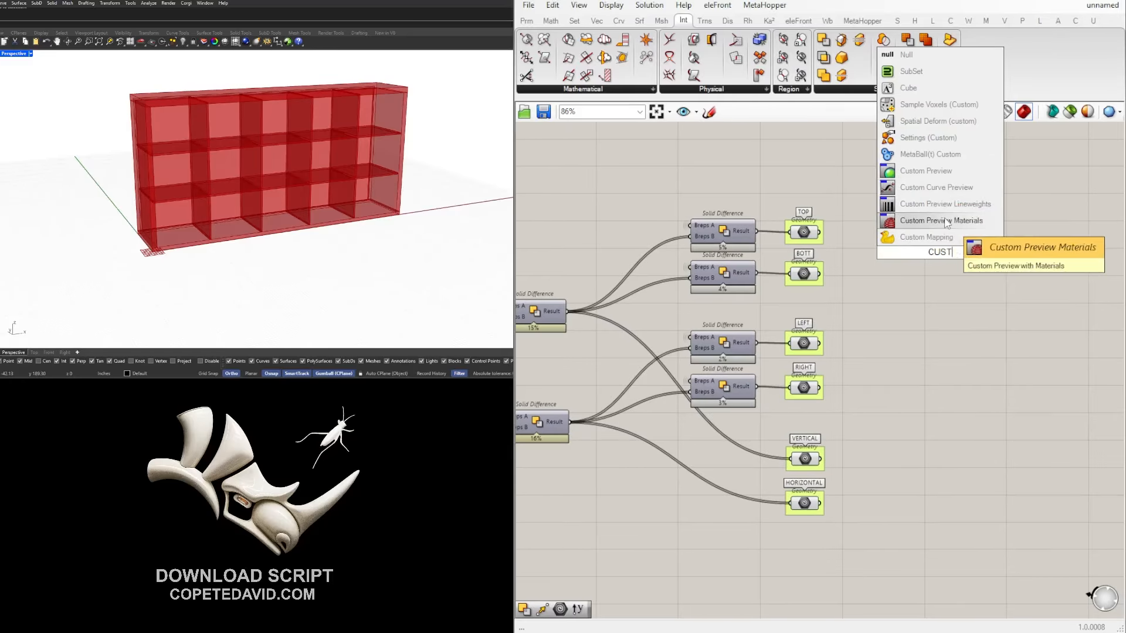
type("T")
left_click(927, 170)
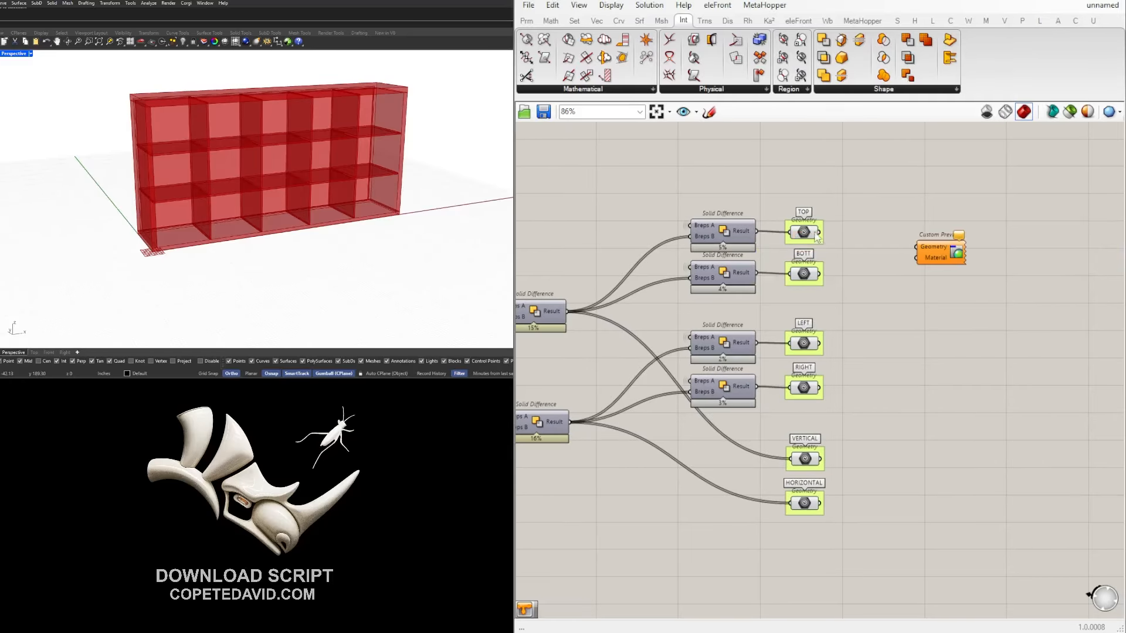
left_click_drag(913, 258, 950, 258)
Add a Colour Swatch and connect it to the Material input of the Custom Preview.
left_click(909, 258)
double_click(908, 258)
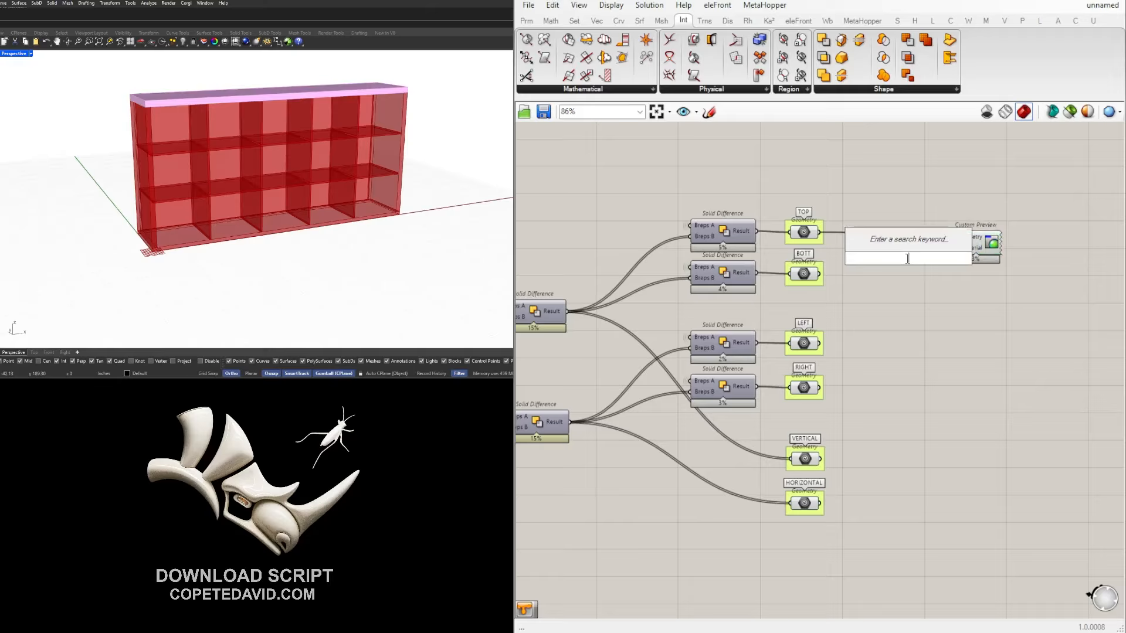
type("SWA")
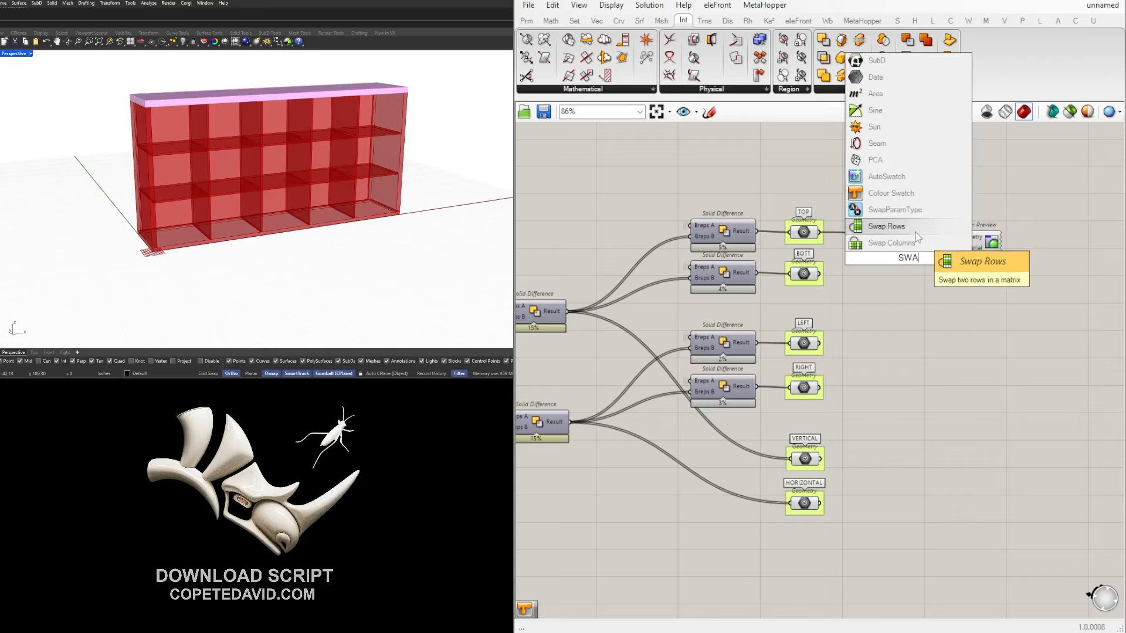
left_click(918, 200)
scroll(932, 252, "up", 3)
left_click_drag(997, 250, 1008, 245)
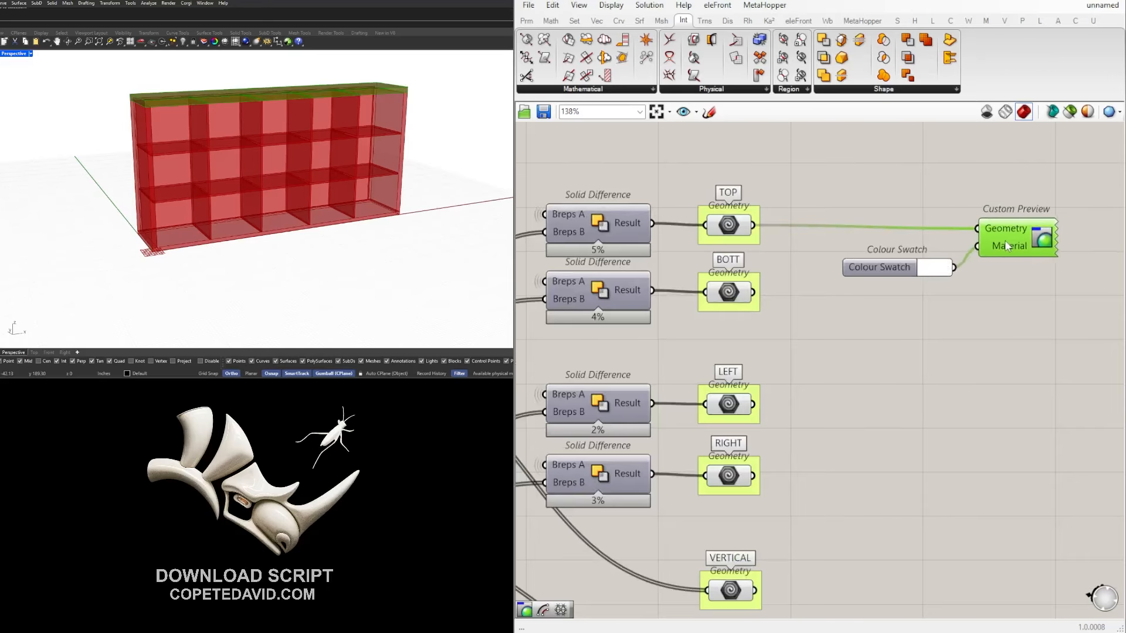
Set the Colour Swatch to hue 40°, saturation 50 and value 50.
left_click(908, 268)
scroll(1020, 256, "up", 3)
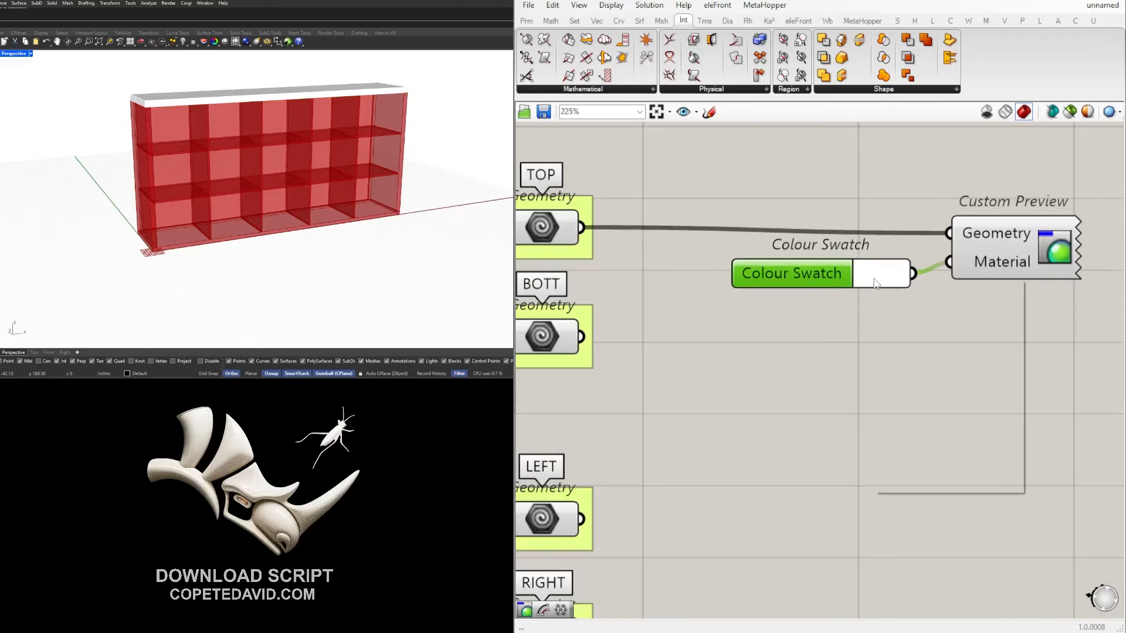
left_click(880, 274)
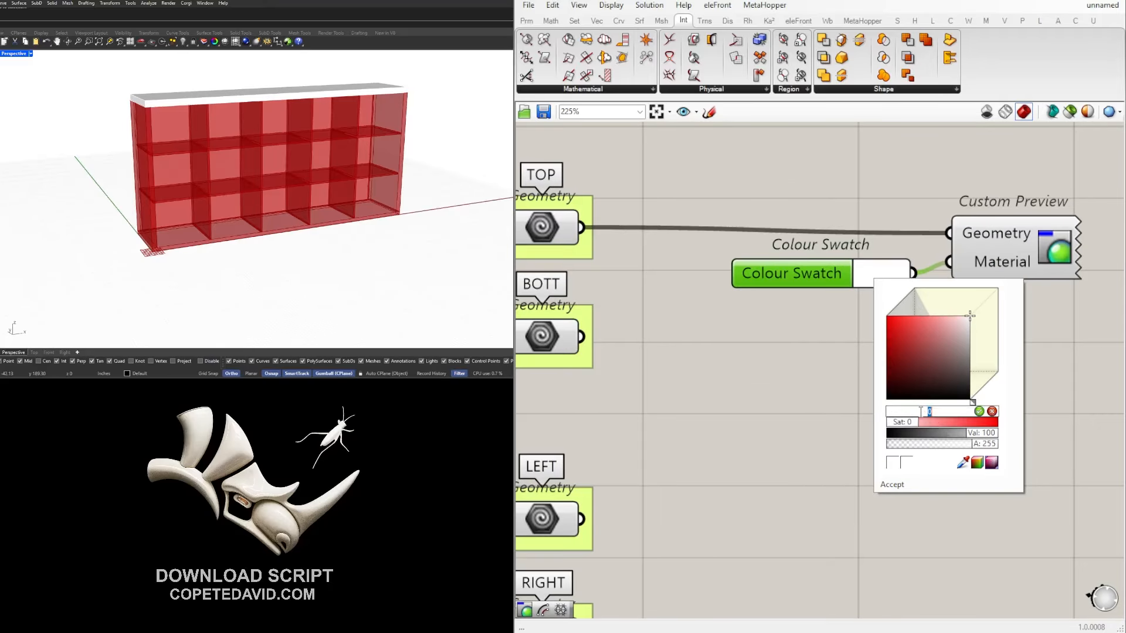
type("40")
key("Return")
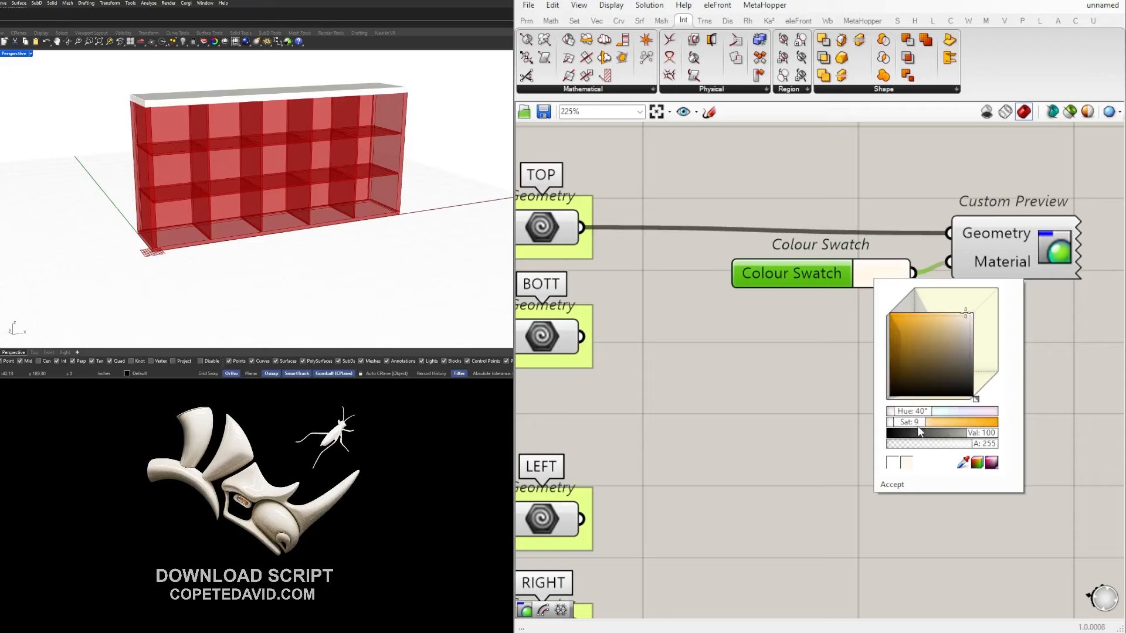
left_click_drag(919, 423, 945, 424)
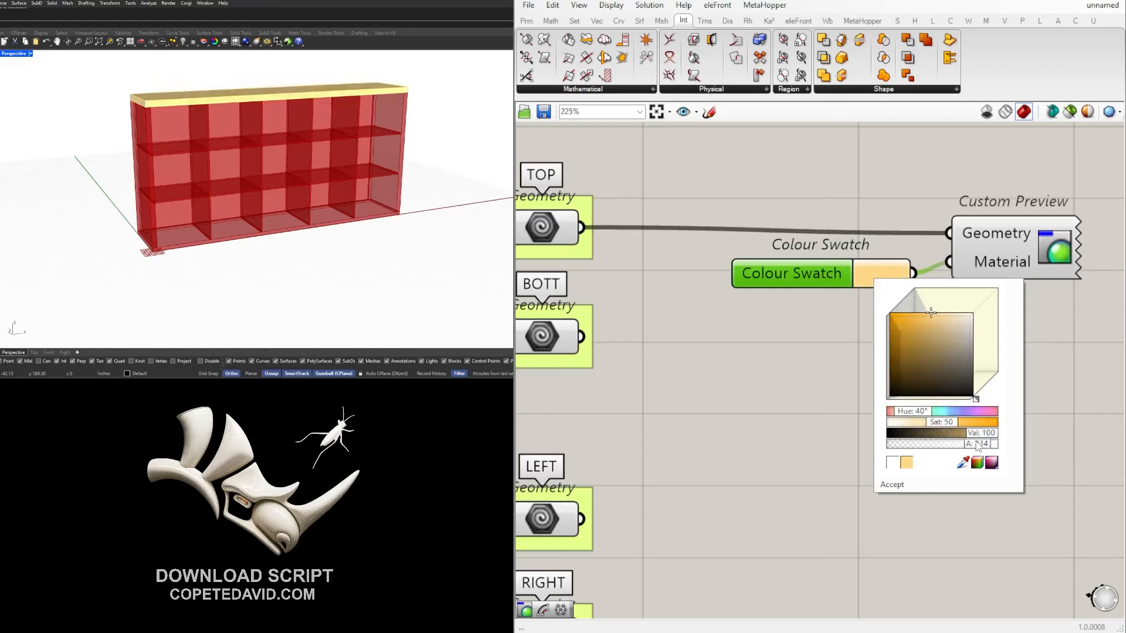
left_click_drag(994, 434, 946, 435)
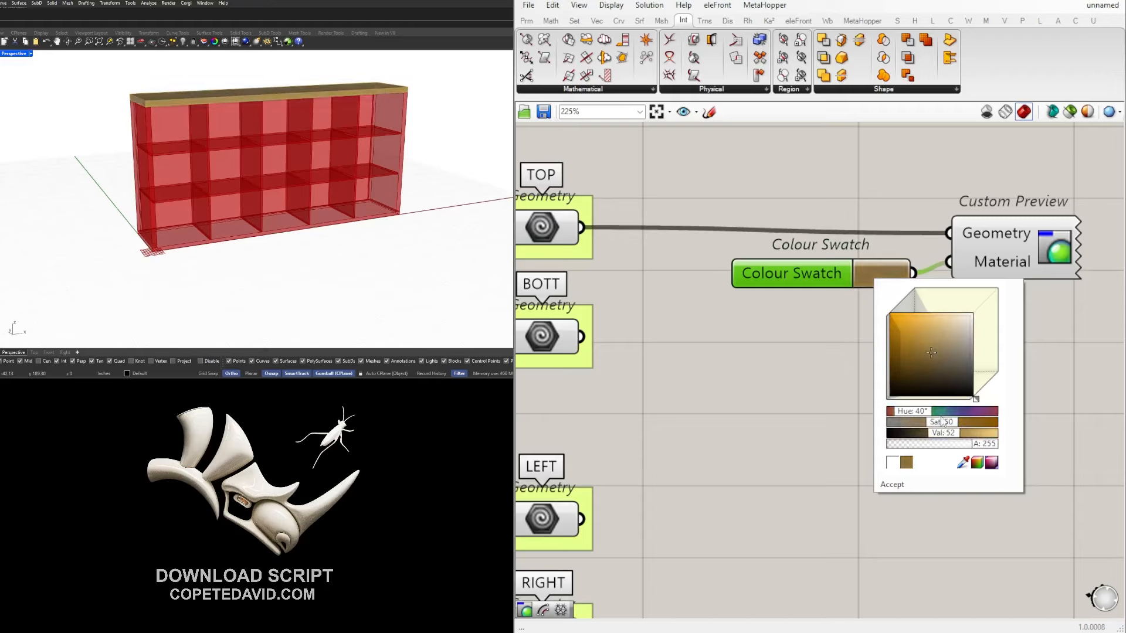
double_click(948, 434)
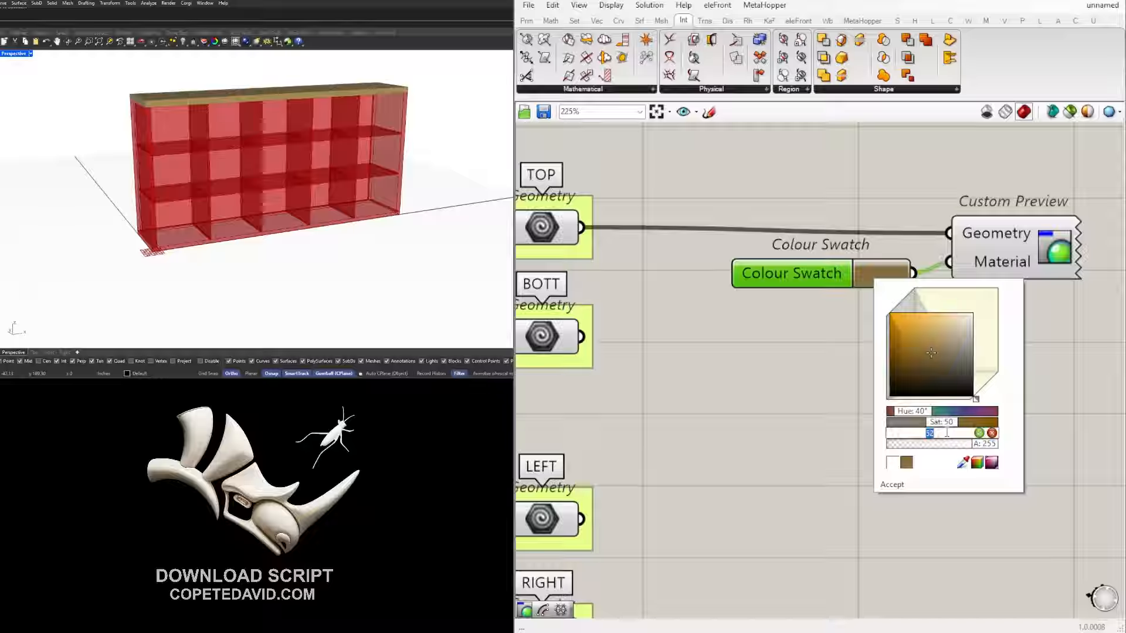
key("Return")
Align the Custom Preview with the TOP container and shift the Colour Swatch closer to it.
scroll(880, 364, "down", 3)
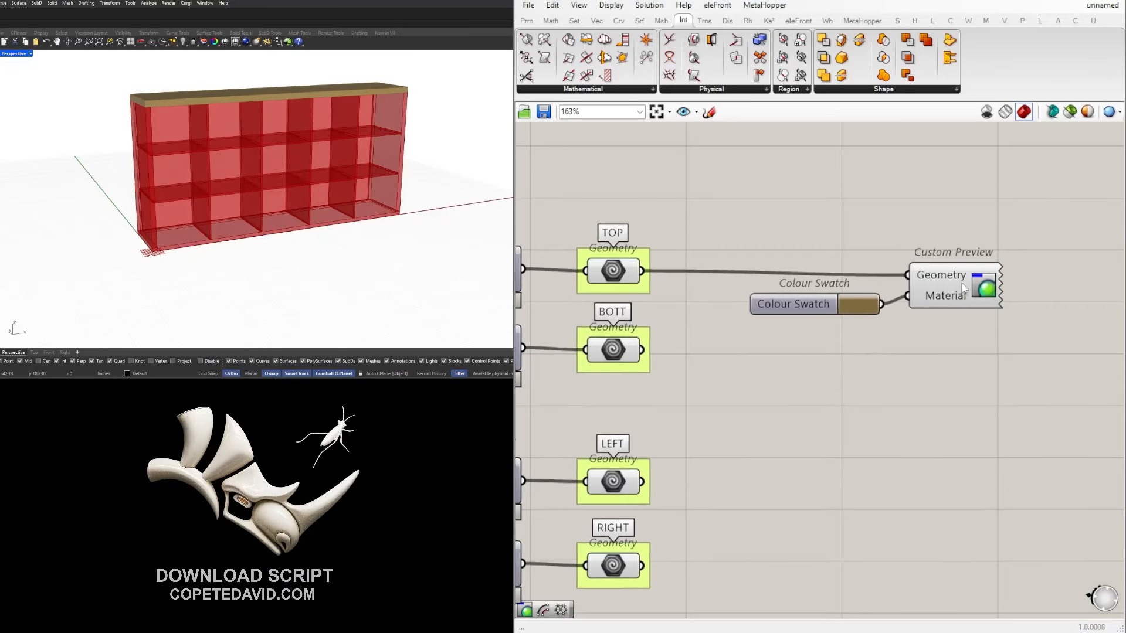
left_click(958, 289)
left_click_drag(823, 304, 837, 301)
Recolour the Colour Swatch for the TOP preview to a light wood tone with hue 30°, saturation 36 and value 85.
left_click(887, 307)
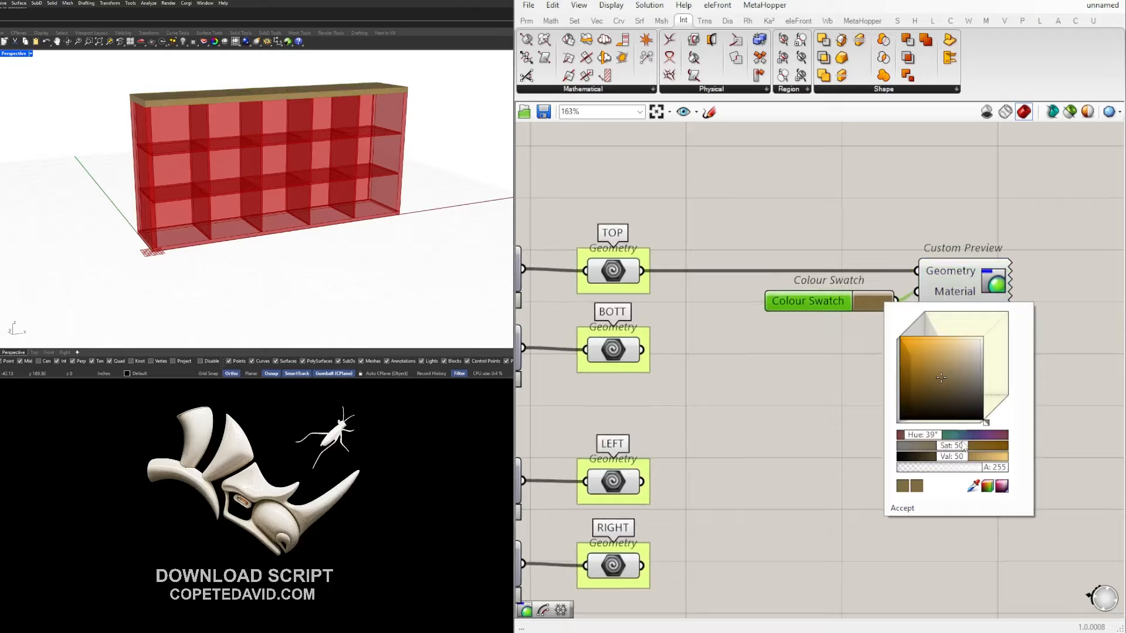
left_click_drag(955, 458, 985, 465)
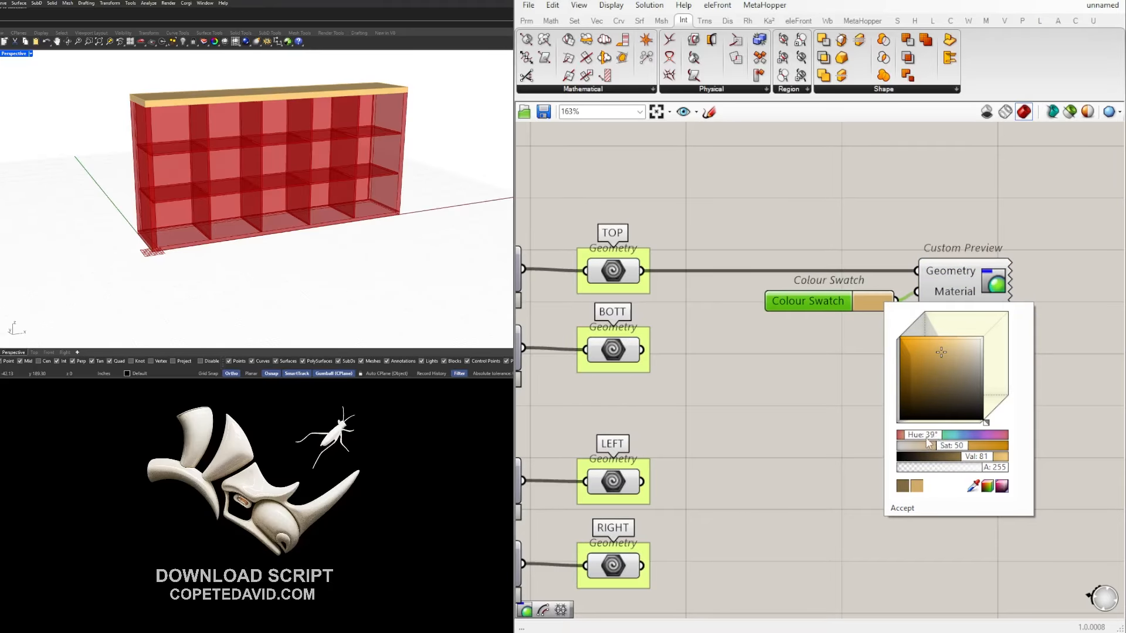
key("Return")
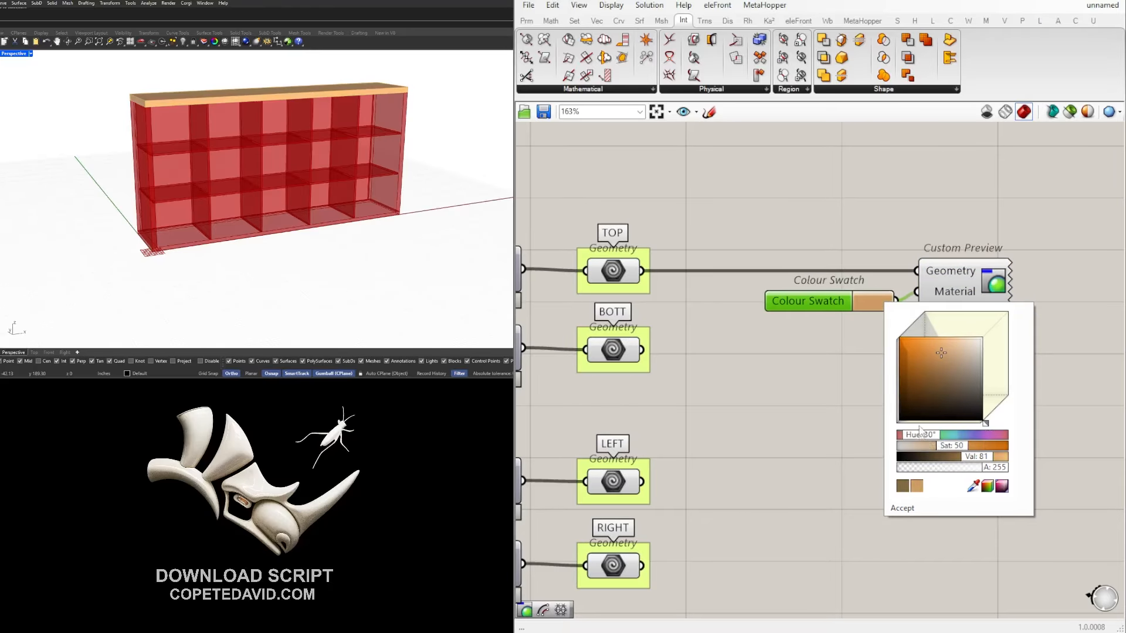
left_click(901, 210)
left_click(874, 303)
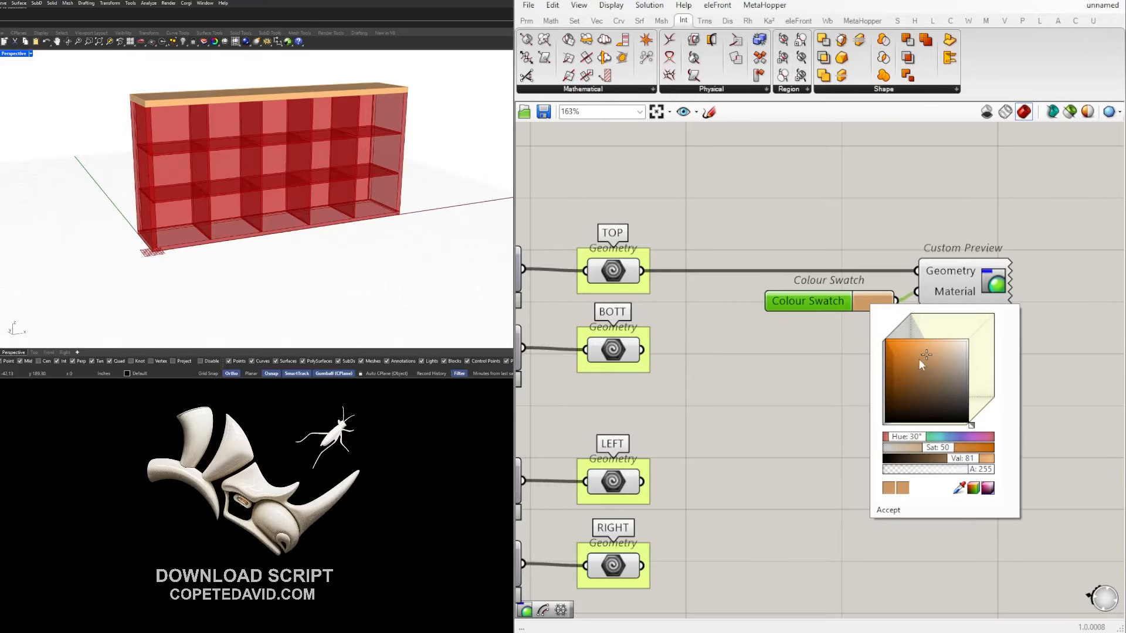
left_click_drag(919, 359, 941, 351)
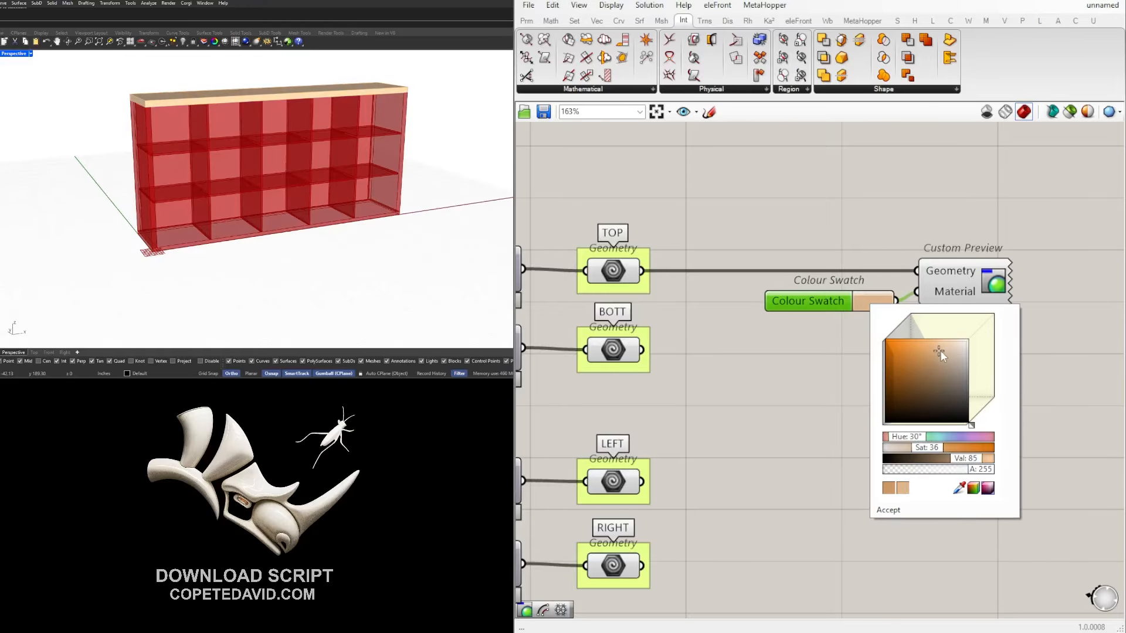
left_click(967, 251)
right_click_drag(1029, 349, 971, 334)
scroll(971, 333, "down", 1)
left_click_drag(987, 338, 845, 252)
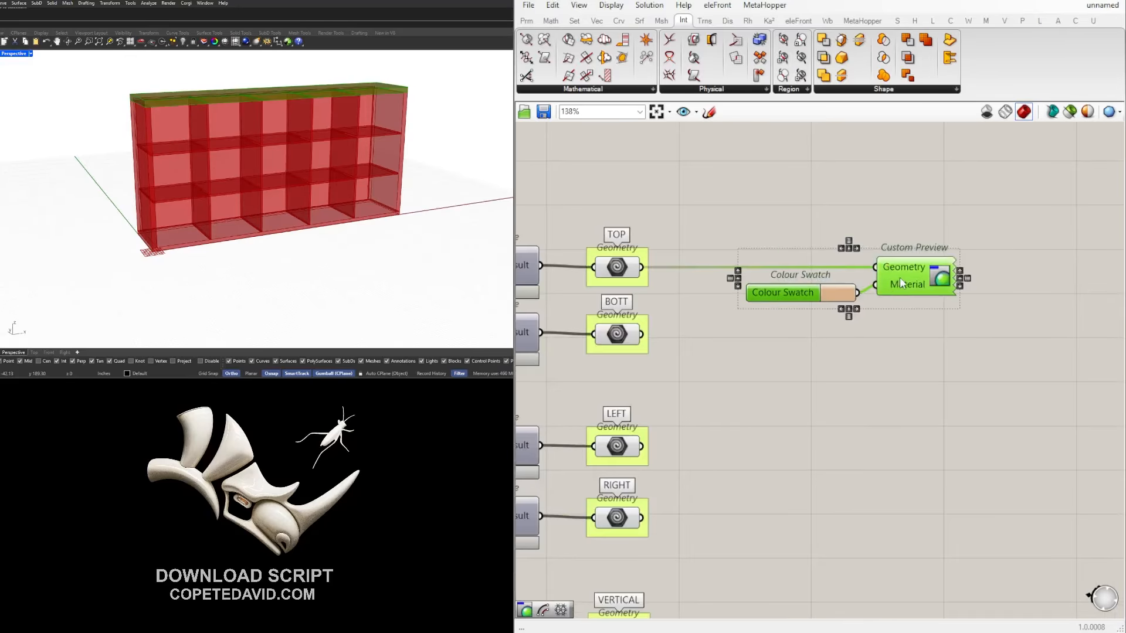
left_click_drag(899, 278, 901, 348, "alt")
key("ctrl+z")
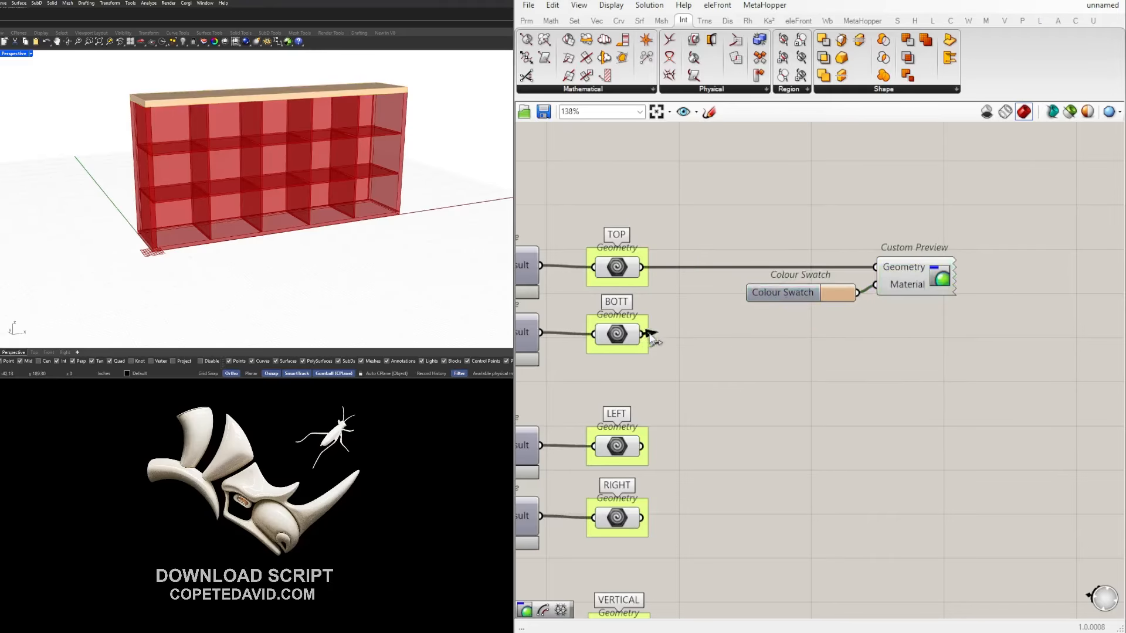
Feed the BOTT, LEFT and RIGHT containers into the Custom Preview's Geometry input alongside the TOP container.
left_click_drag(649, 333, 875, 268, "shift")
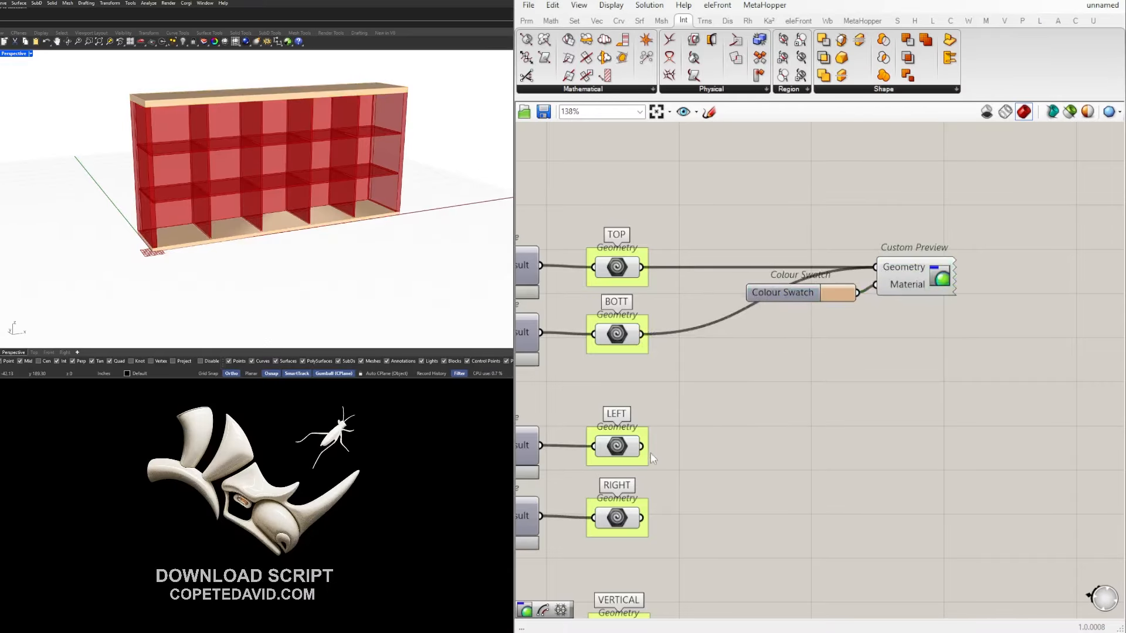
right_click_drag(735, 434, 777, 399)
scroll(775, 400, "down", 1)
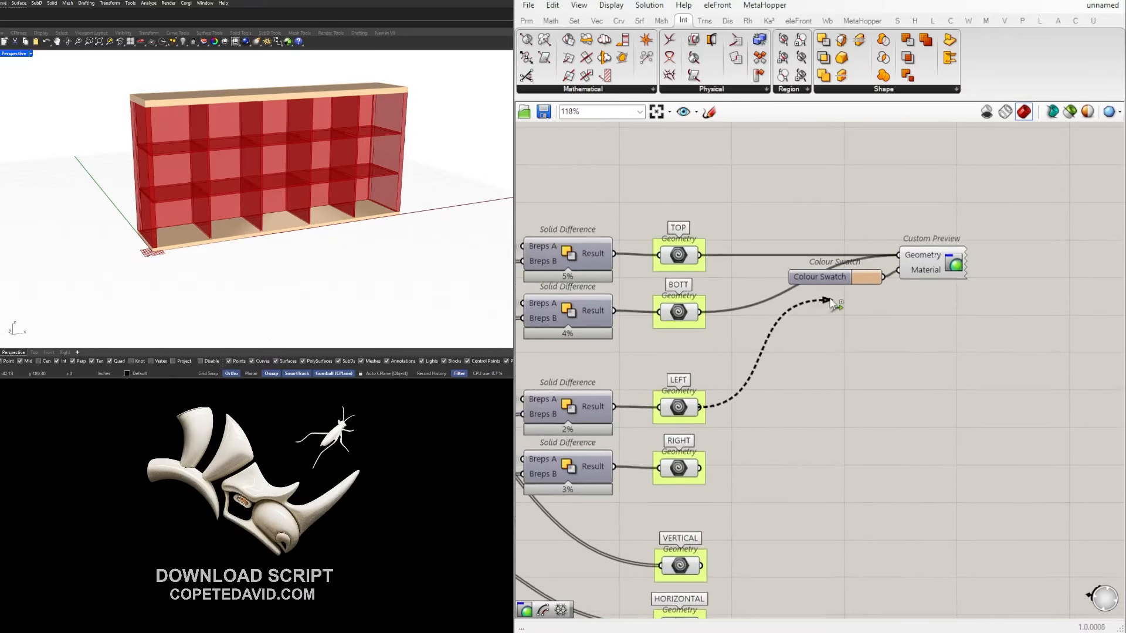
left_click_drag(831, 300, 855, 292, "shift")
left_click_drag(705, 412, 899, 255, "shift")
left_click_drag(761, 409, 899, 255, "shift")
Move the Custom Preview and its Colour Swatch down beside the LEFT container and hide the wires into its Geometry input.
left_click_drag(971, 334, 786, 237)
left_click_drag(938, 269, 964, 421)
left_click(972, 362)
right_click(942, 411)
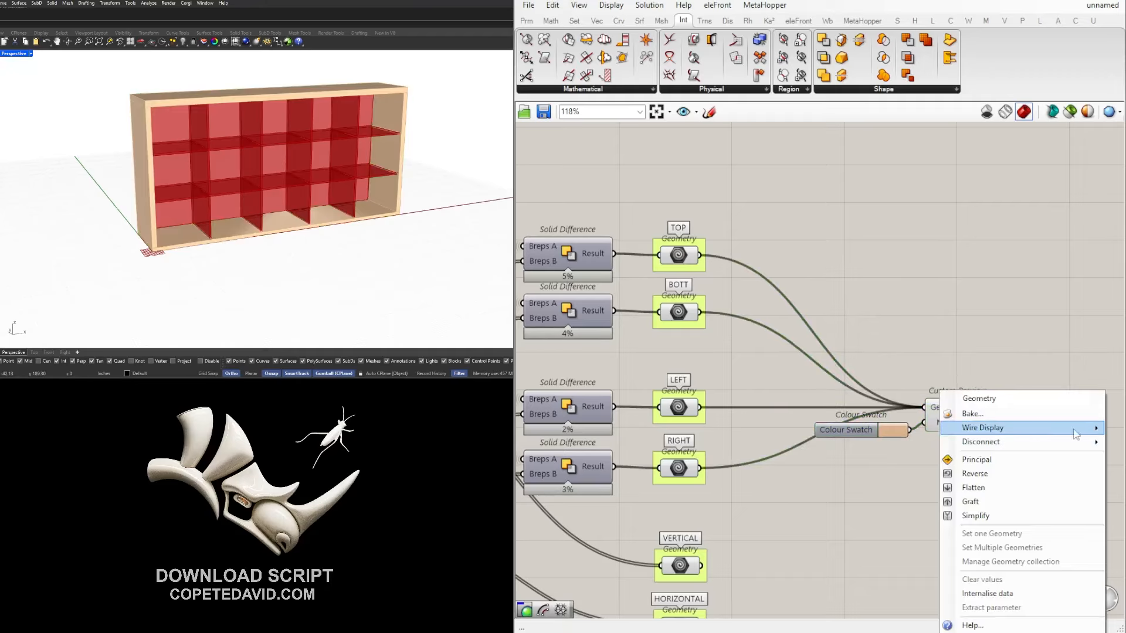
mouse_move(962, 428)
left_click(909, 456)
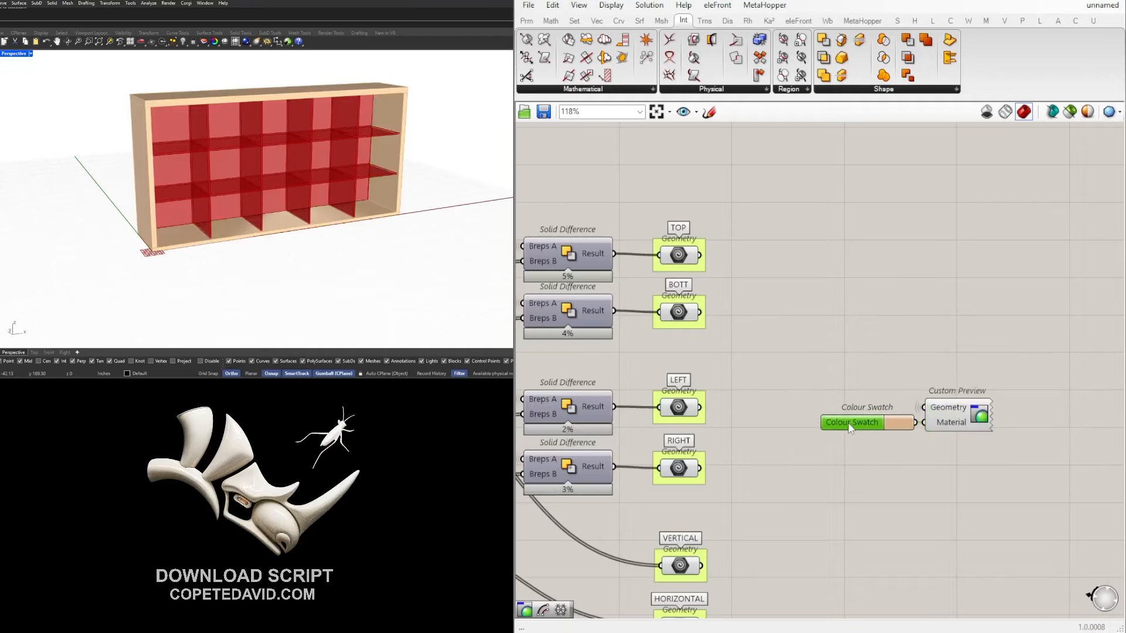
Duplicate the Colour Swatch and Custom Preview below and feed the copy's Geometry input from the VERTICAL and HORIZONTAL containers.
scroll(848, 423, "down", 3)
left_click_drag(924, 365, 928, 364)
scroll(865, 305, "up", 1)
left_click_drag(909, 311, 874, 484, "alt")
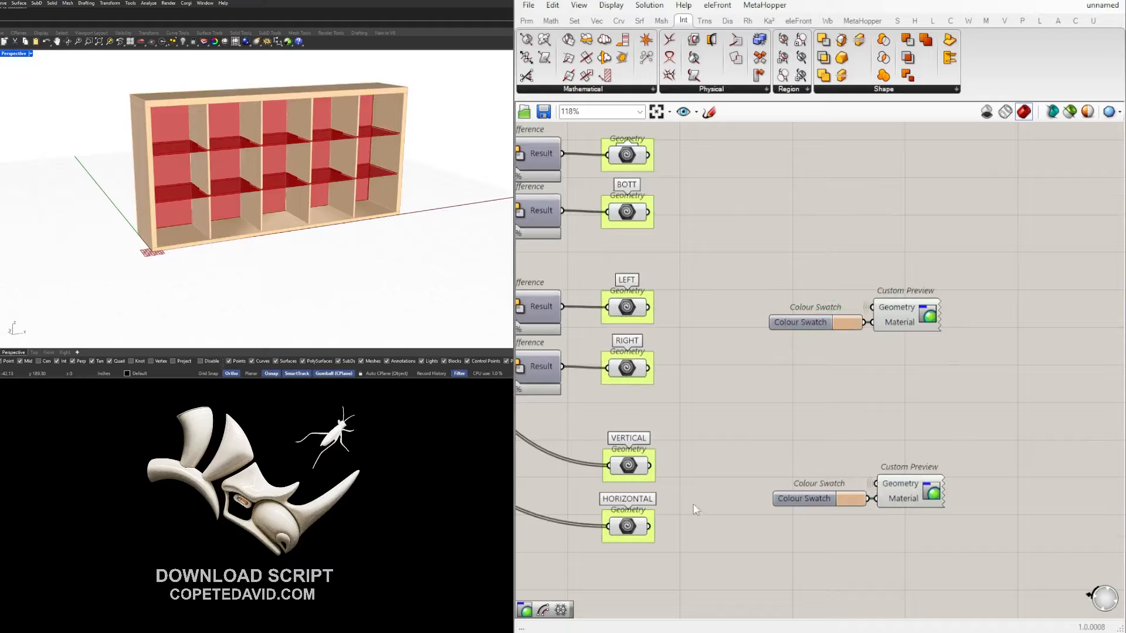
left_click_drag(645, 528, 876, 484)
Set the Colour Swatch of the divider and shelf preview to hue 30°, saturation 33 and value 60.
scroll(873, 501, "up", 2)
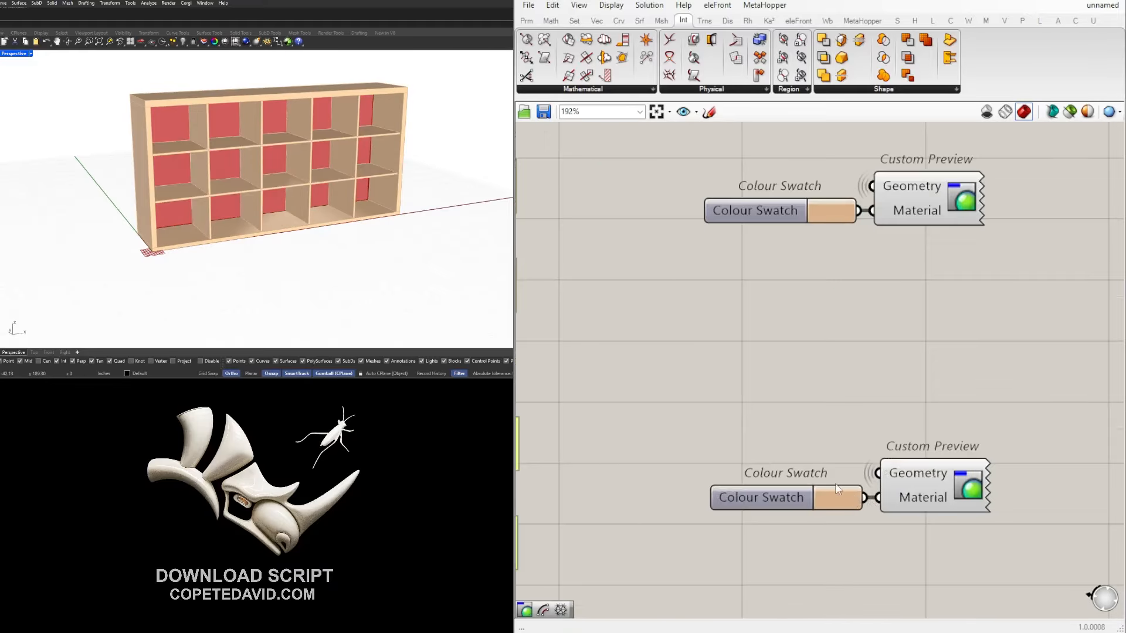
left_click(848, 494)
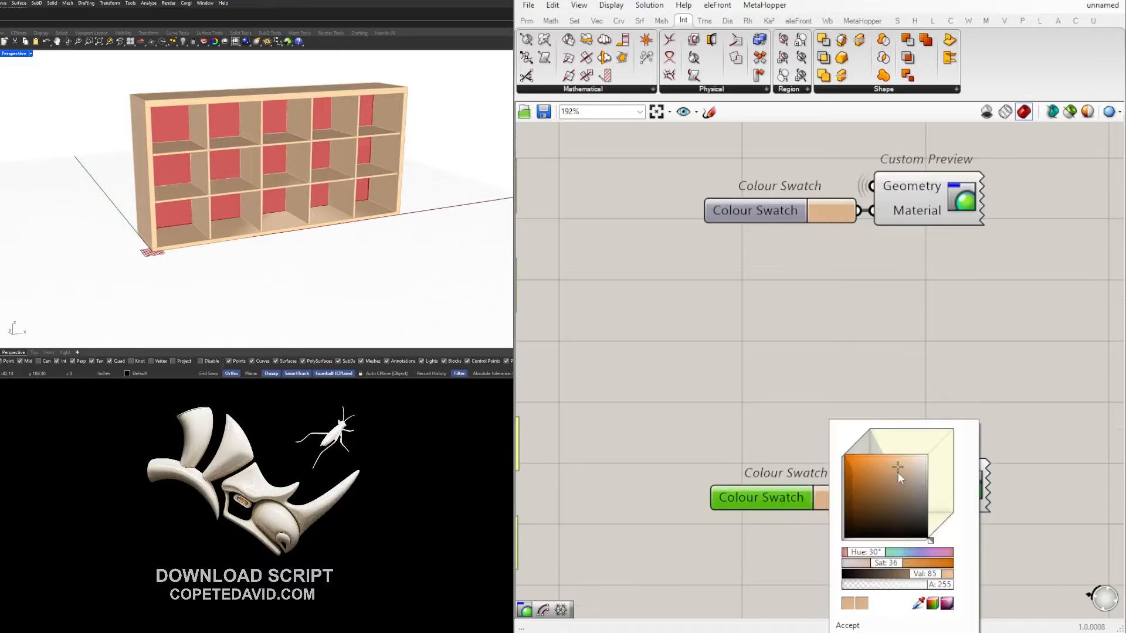
left_click_drag(899, 473, 902, 490)
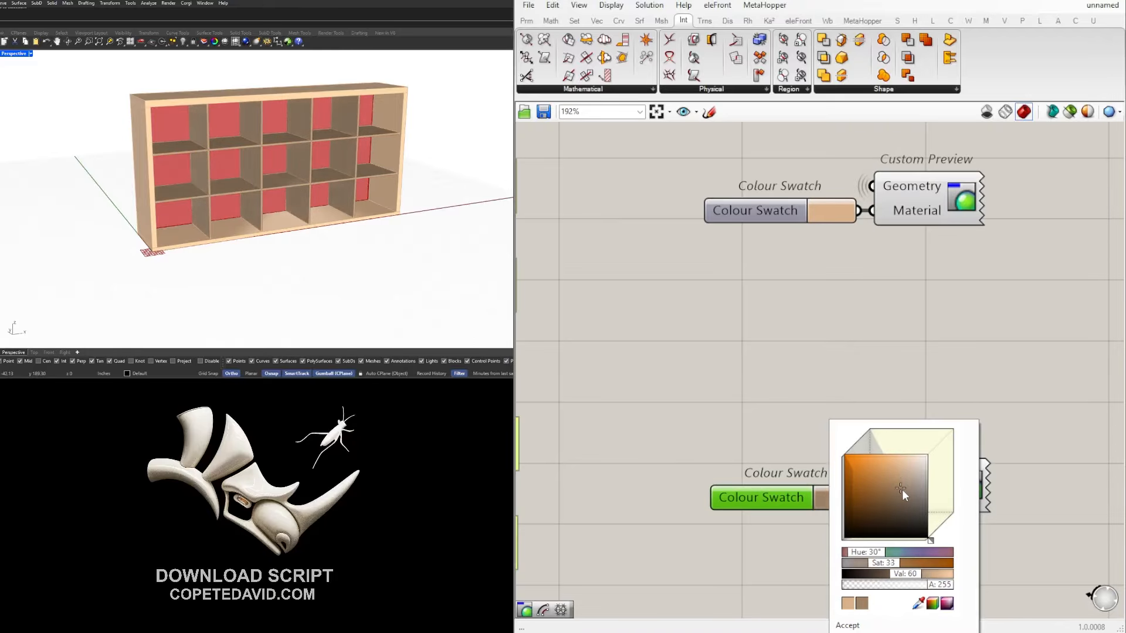
scroll(892, 413, "down", 3)
left_click_drag(999, 507, 827, 412)
scroll(827, 413, "down", 4)
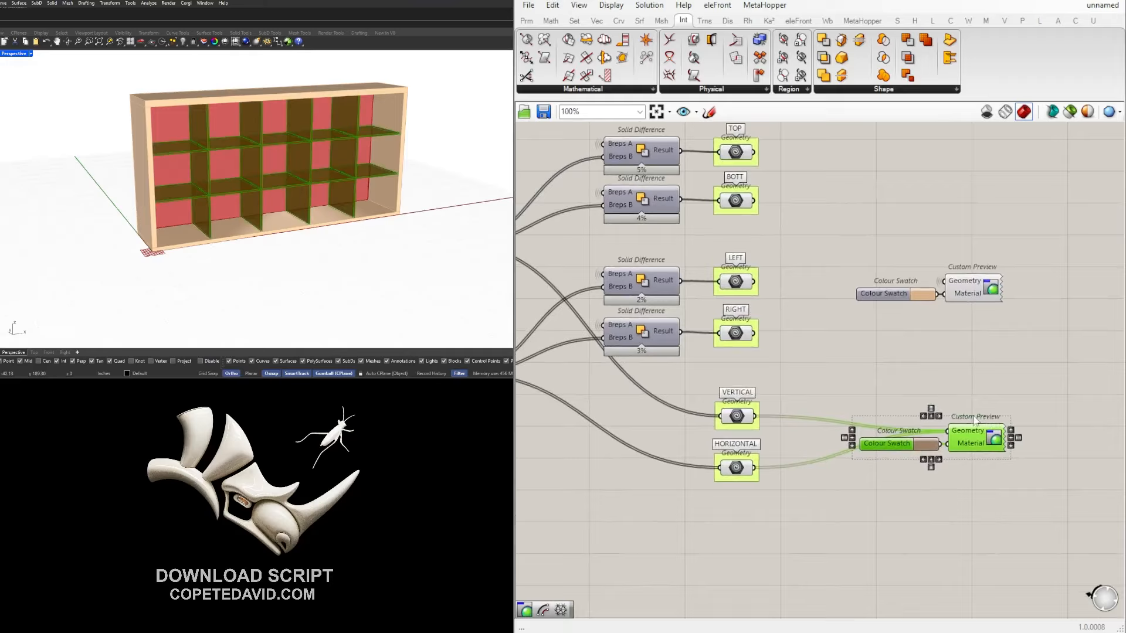
Add a second Geometry container fed from the BACK container and turn off the BACK container's preview.
right_click_drag(703, 382, 1089, 350)
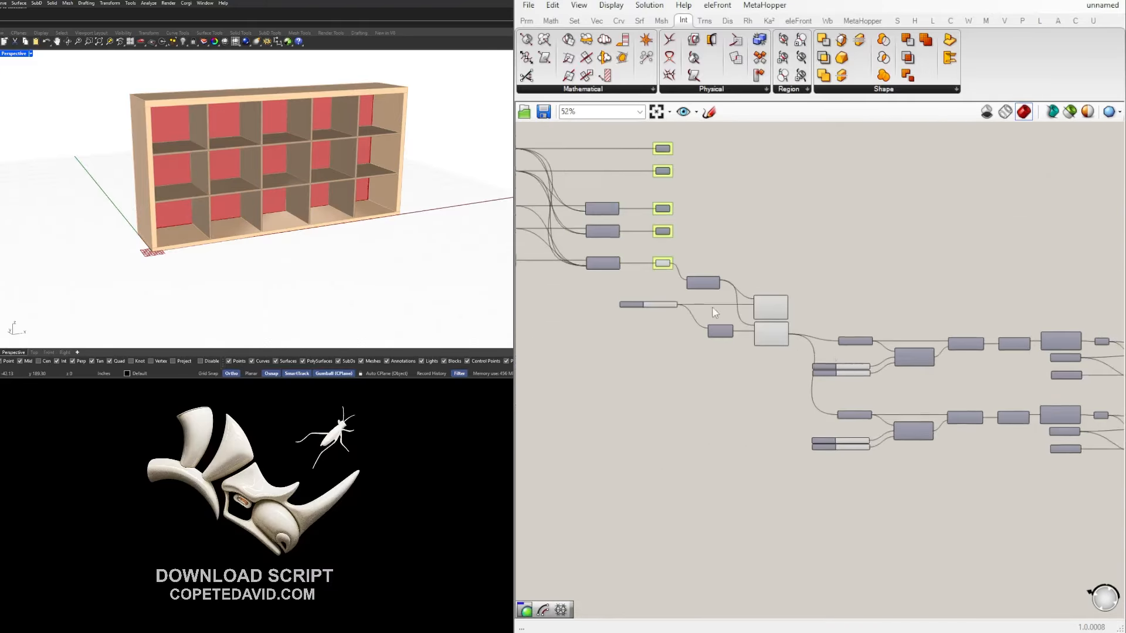
scroll(669, 268, "up", 4)
scroll(770, 380, "down", 2)
scroll(715, 320, "up", 3)
left_click_drag(698, 310, 905, 311)
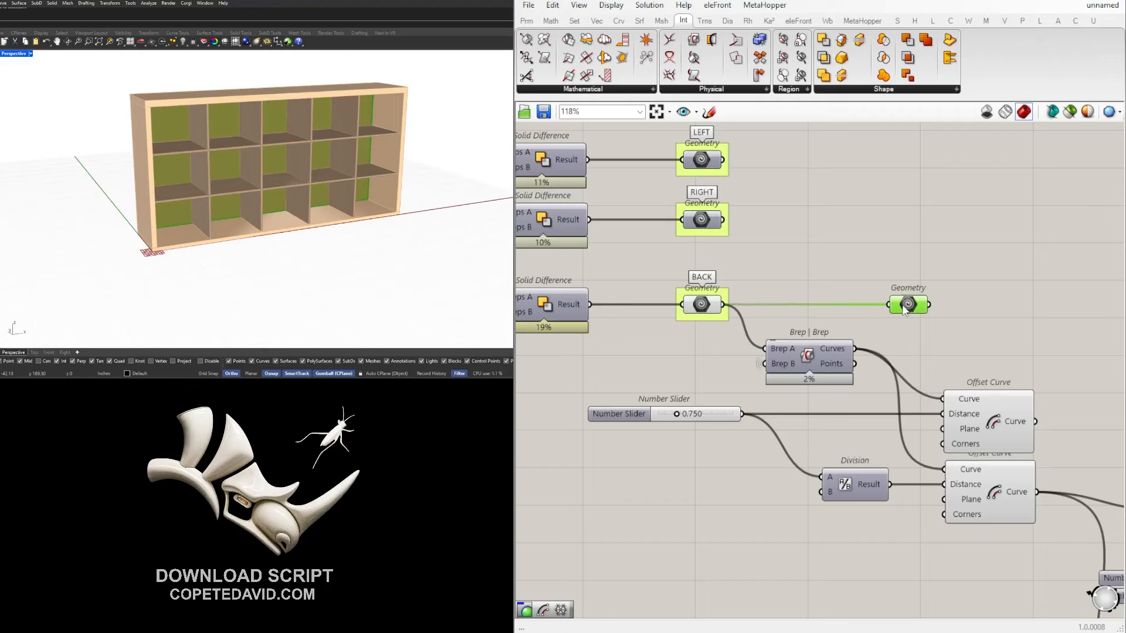
left_click(702, 304)
middle_click(698, 261)
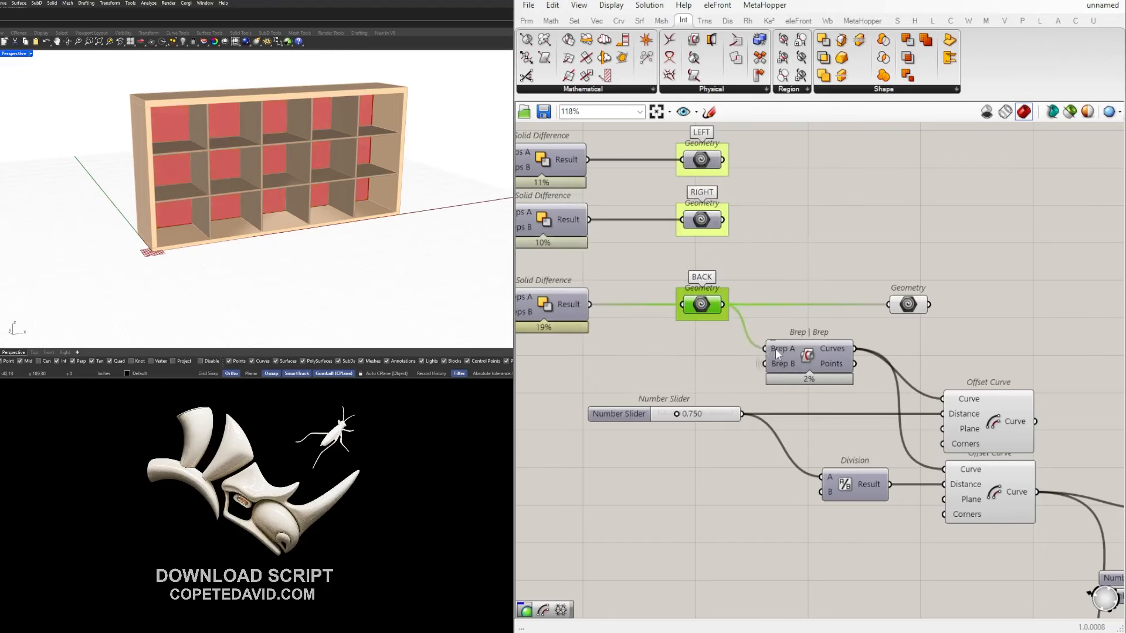
Move the new back-panel Geometry container to the end of the definition, aligned below the HORIZONTAL container.
left_click_drag(922, 307, 824, 283)
scroll(814, 289, "down", 8)
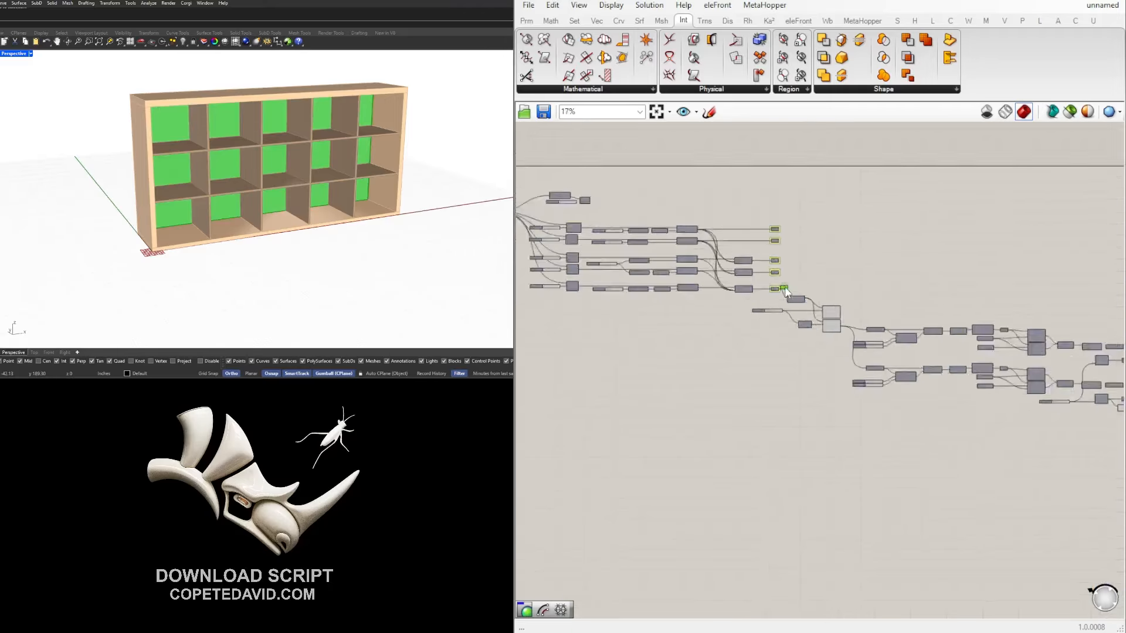
scroll(820, 302, "up", 4)
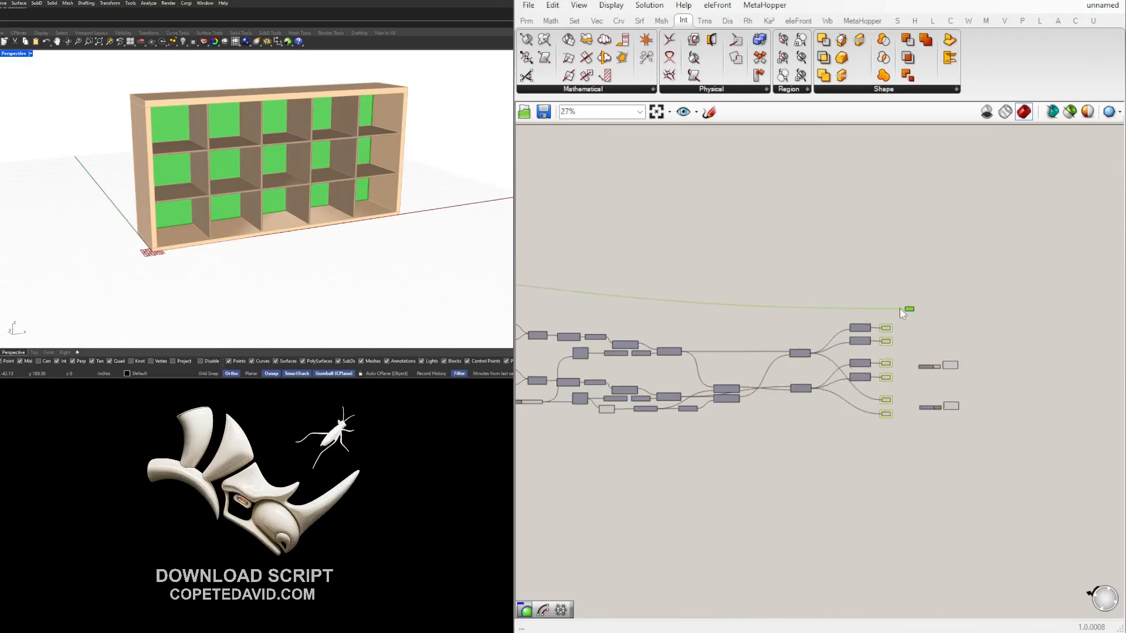
scroll(913, 274, "up", 3)
left_click(903, 267)
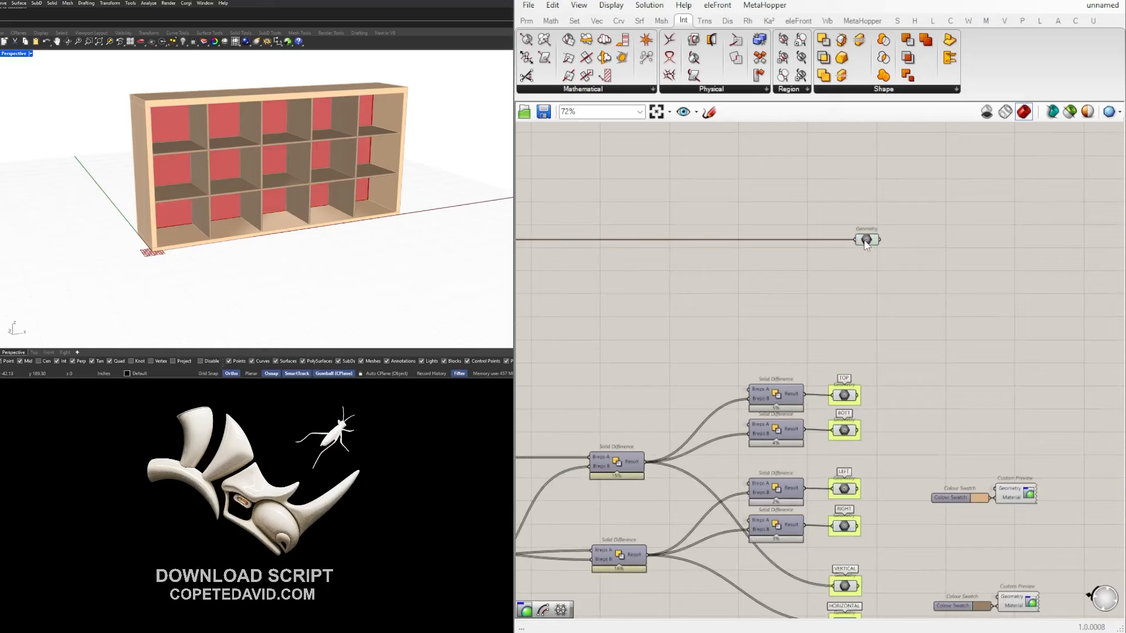
left_click_drag(863, 237, 824, 505)
scroll(857, 324, "down", 3)
scroll(821, 504, "up", 5)
left_click_drag(864, 473, 875, 476)
Group the back-panel Geometry container and set its wire display to Hidden.
key("ctrl+g")
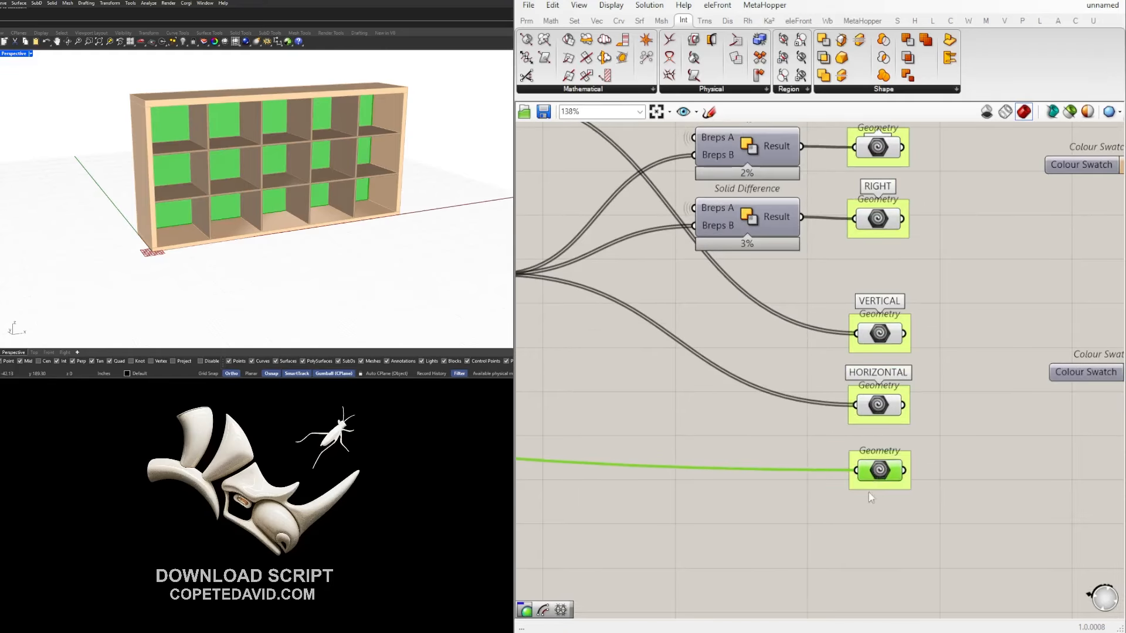
left_click(867, 538)
right_click(863, 473)
mouse_move(897, 440)
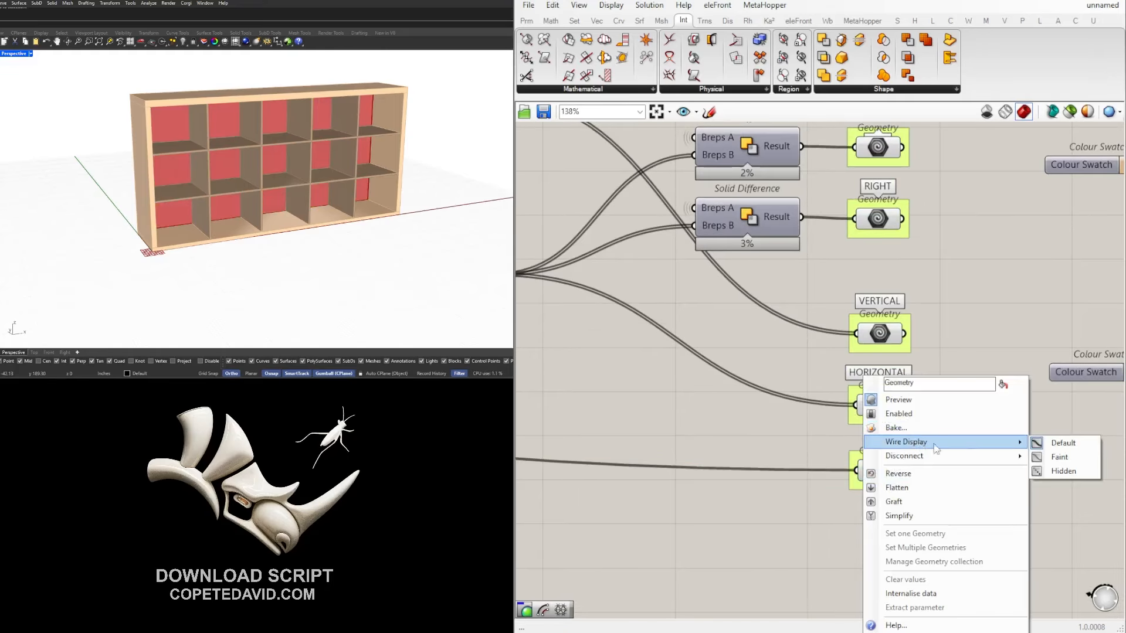
left_click(1055, 469)
Duplicate the darker Colour Swatch and its Custom Preview beside the back-panel container and connect that container to the copy.
scroll(1039, 472, "down", 2)
right_click_drag(1039, 471, 785, 426)
left_click_drag(962, 402, 803, 322)
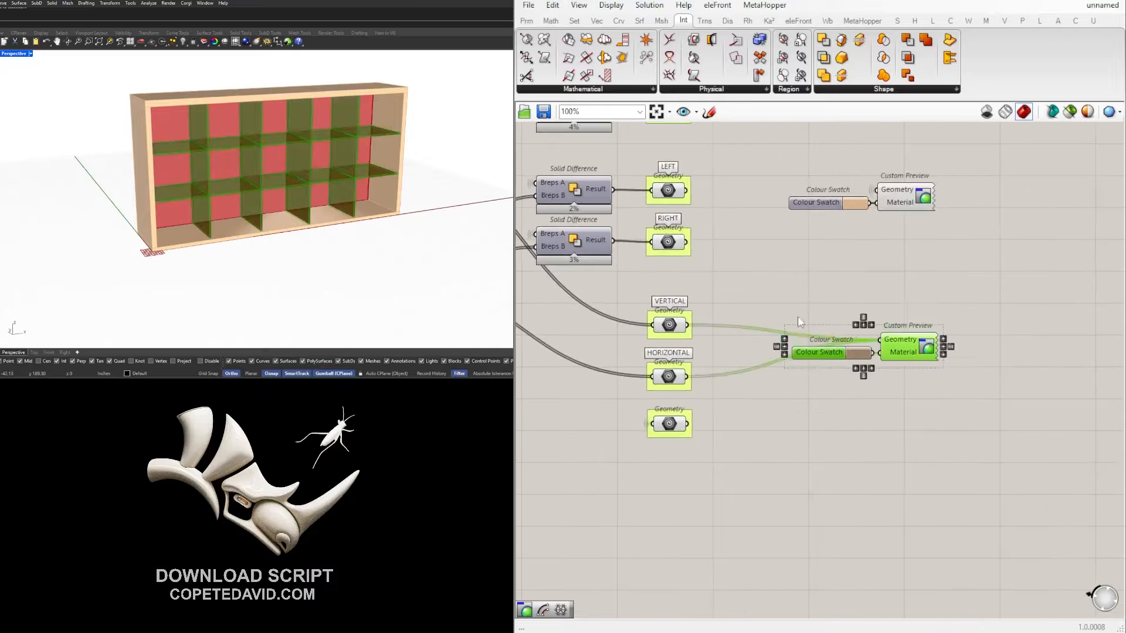
scroll(845, 327, "up", 1)
left_click_drag(920, 344, 887, 439, "alt")
Set the back-panel preview's Colour Swatch to hue 30°, saturation 20 and value 84.
scroll(867, 454, "up", 3)
left_click(862, 455)
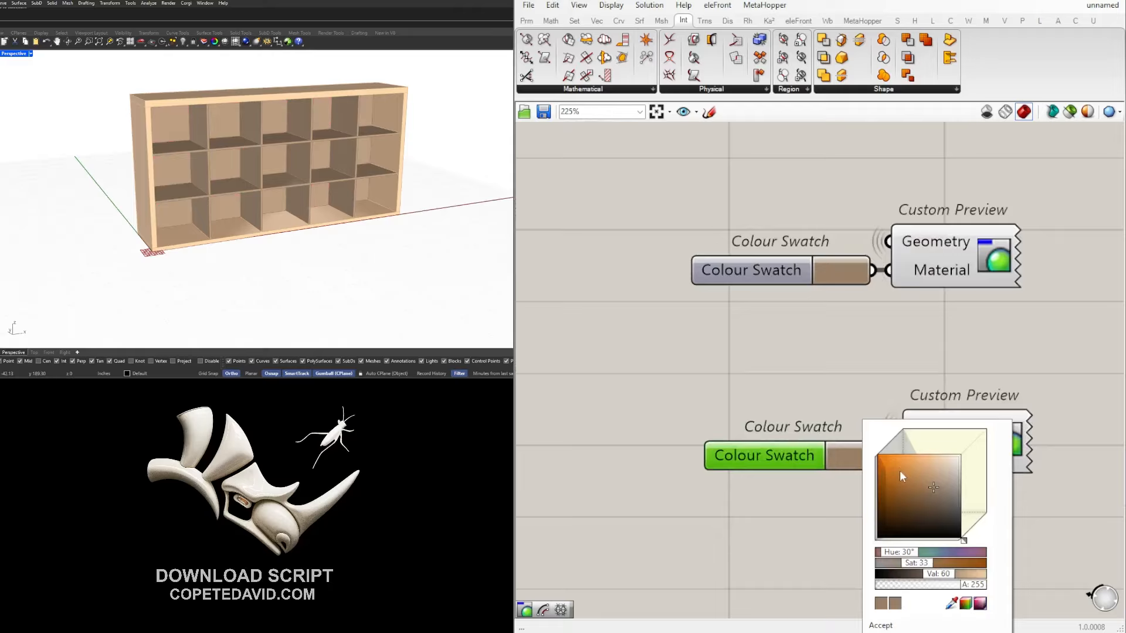
left_click(942, 464)
left_click_drag(943, 465, 944, 469)
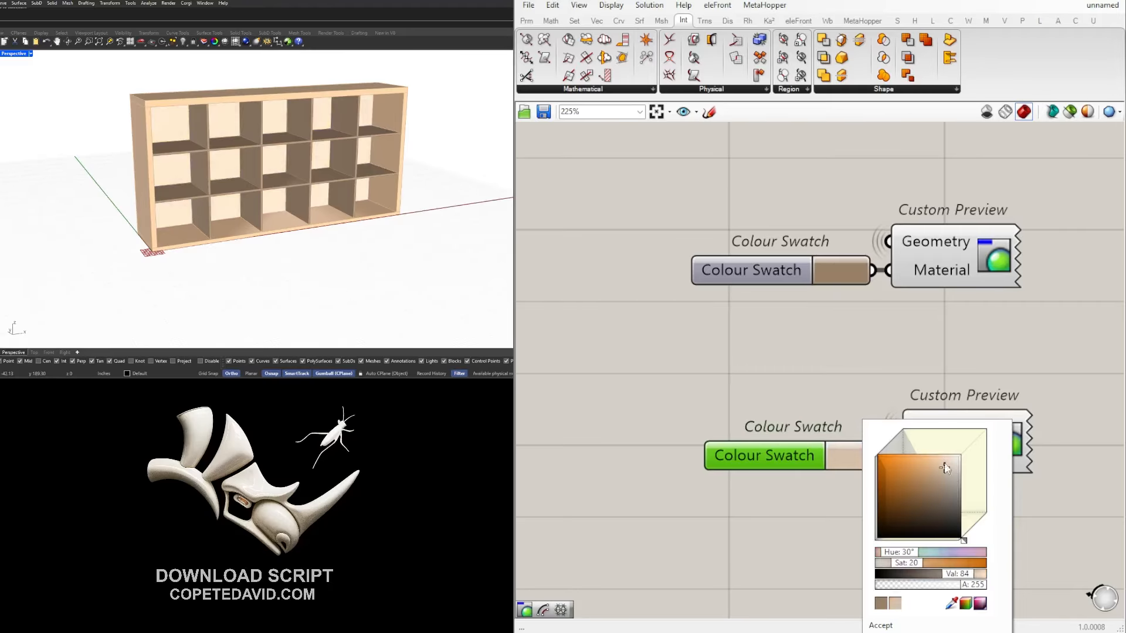
left_click(956, 366)
scroll(958, 368, "up", 1)
scroll(921, 525, "down", 7)
scroll(922, 525, "up", 2)
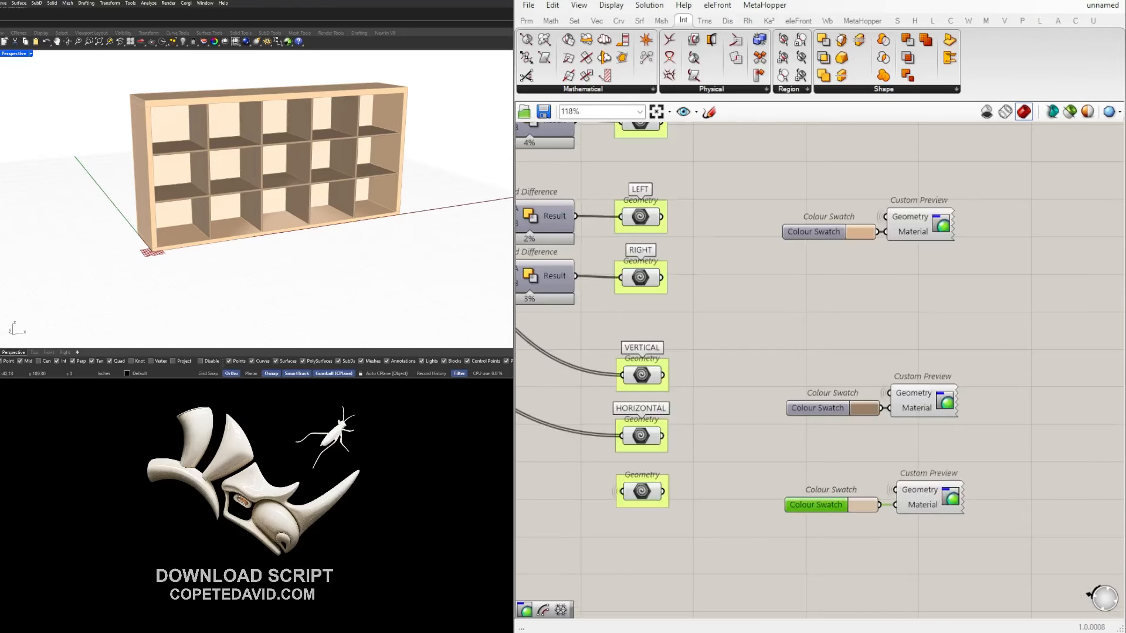
Set the Rectangle's X Size slider to 131 and adjust its Y Size slider to test the bookcase's width and depth.
right_click_drag(247, 206, 212, 200)
scroll(752, 305, "down", 5)
right_click_drag(704, 329, 1021, 346)
right_click_drag(614, 327, 1090, 338)
right_click_drag(563, 334, 921, 330)
scroll(753, 293, "down", 3)
right_click_drag(535, 223, 756, 327)
right_click_drag(519, 272, 797, 311)
scroll(793, 253, "up", 6)
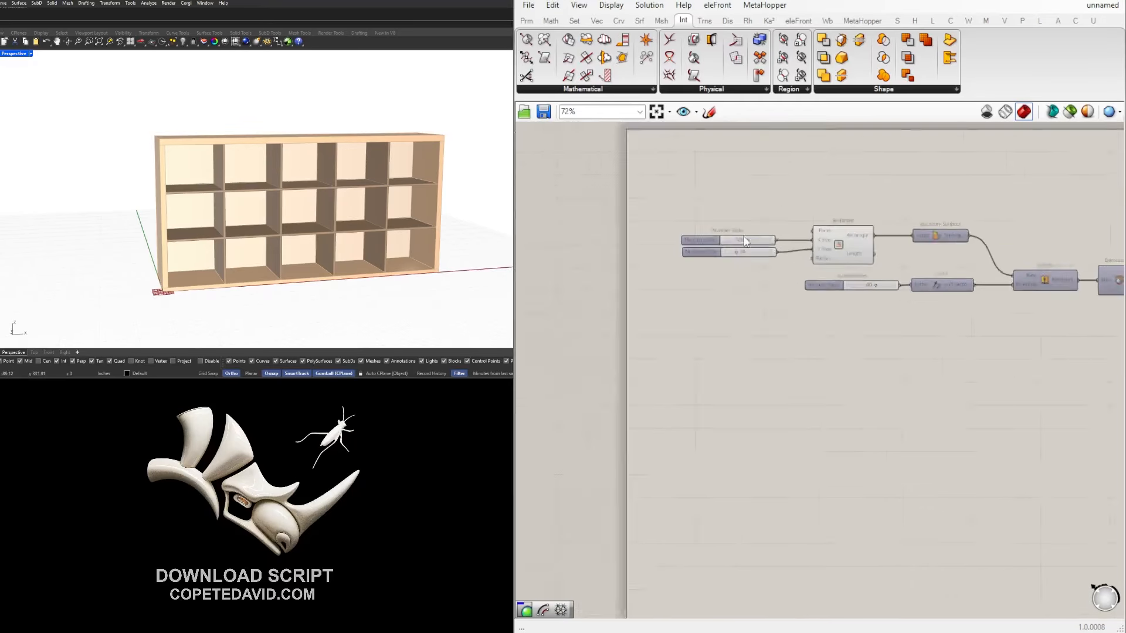
scroll(744, 241, "up", 8)
left_click_drag(860, 236, 897, 237)
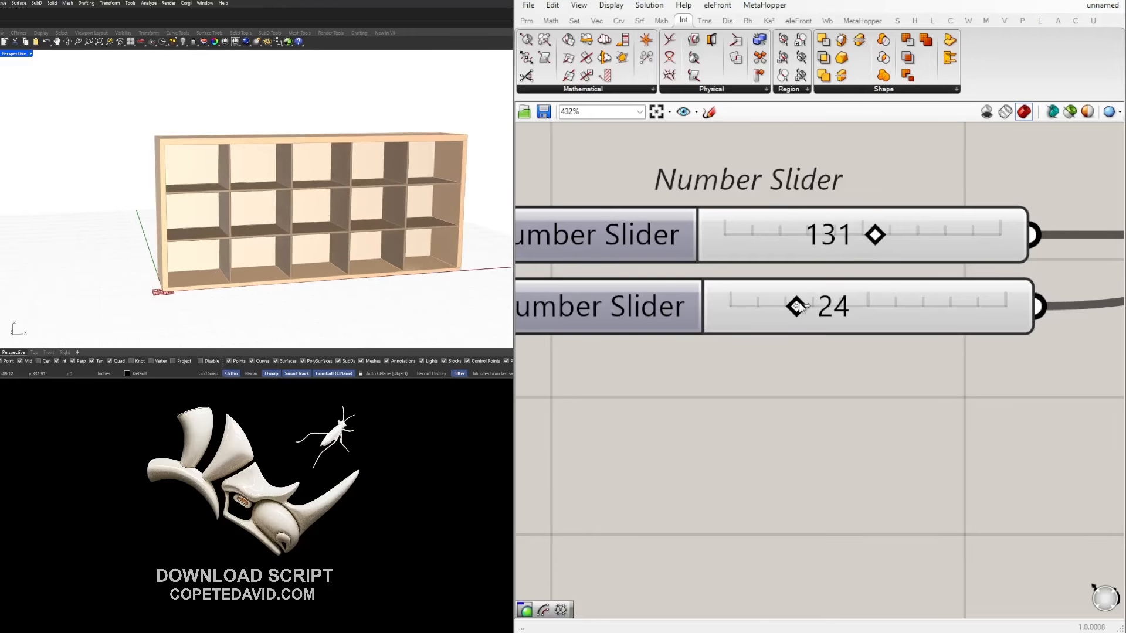
left_click_drag(821, 308, 760, 333)
Test the bookcase height with the Unit Z factor slider and set it to 60.
scroll(861, 376, "down", 8)
scroll(809, 371, "up", 6)
double_click(760, 332)
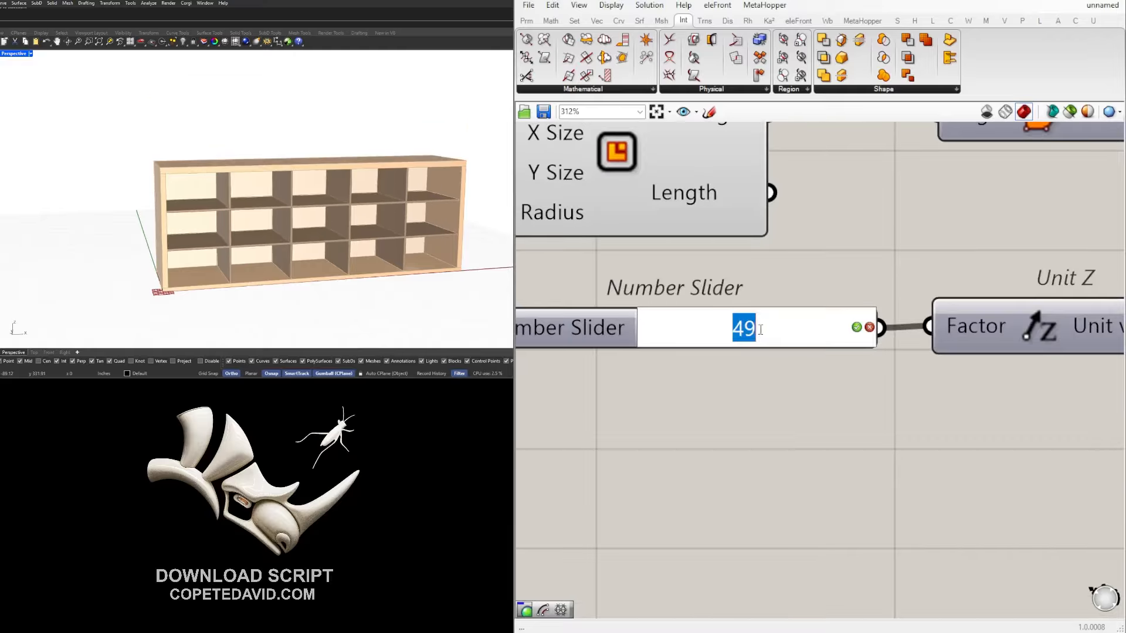
key("Return")
Increase the thickness of the bookcase's top panel by setting its factor slider to about 6.142.
scroll(821, 367, "down", 5)
right_click_drag(903, 397, 677, 361)
scroll(677, 360, "down", 3)
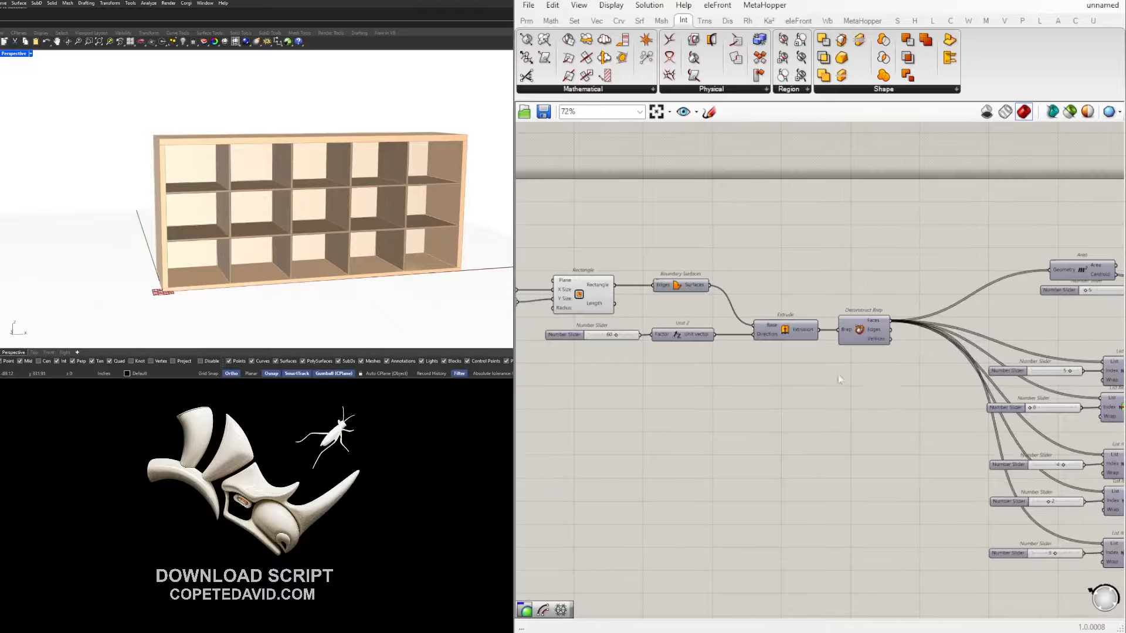
right_click_drag(1117, 379, 672, 283)
scroll(672, 283, "down", 5)
scroll(906, 300, "up", 3)
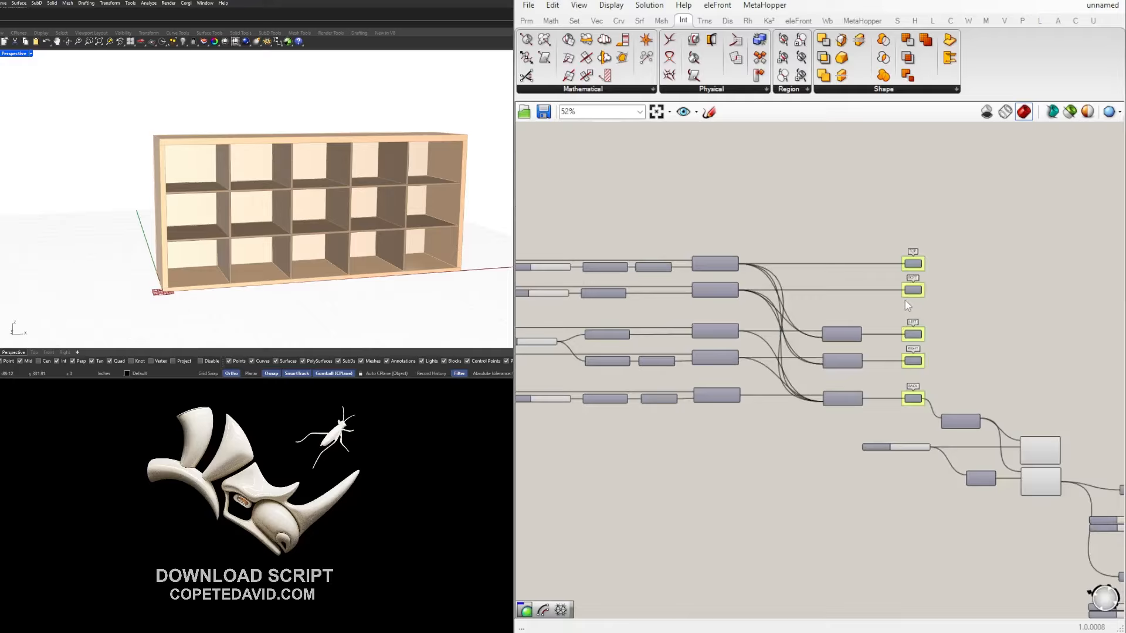
right_click_drag(714, 331, 875, 334)
scroll(762, 336, "up", 10)
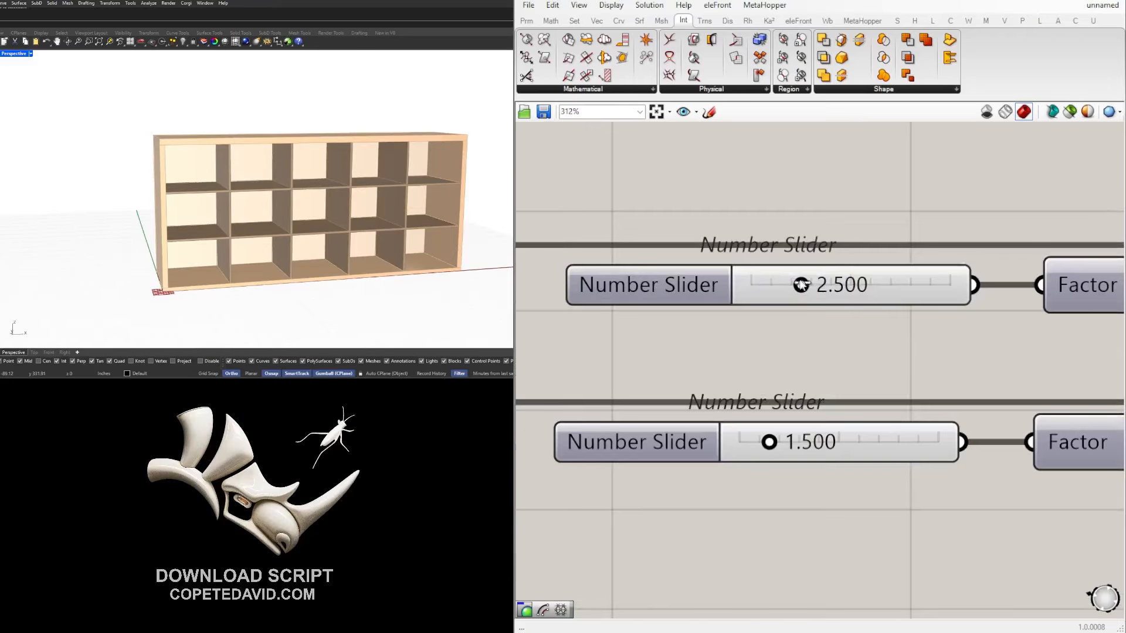
left_click_drag(804, 286, 919, 286)
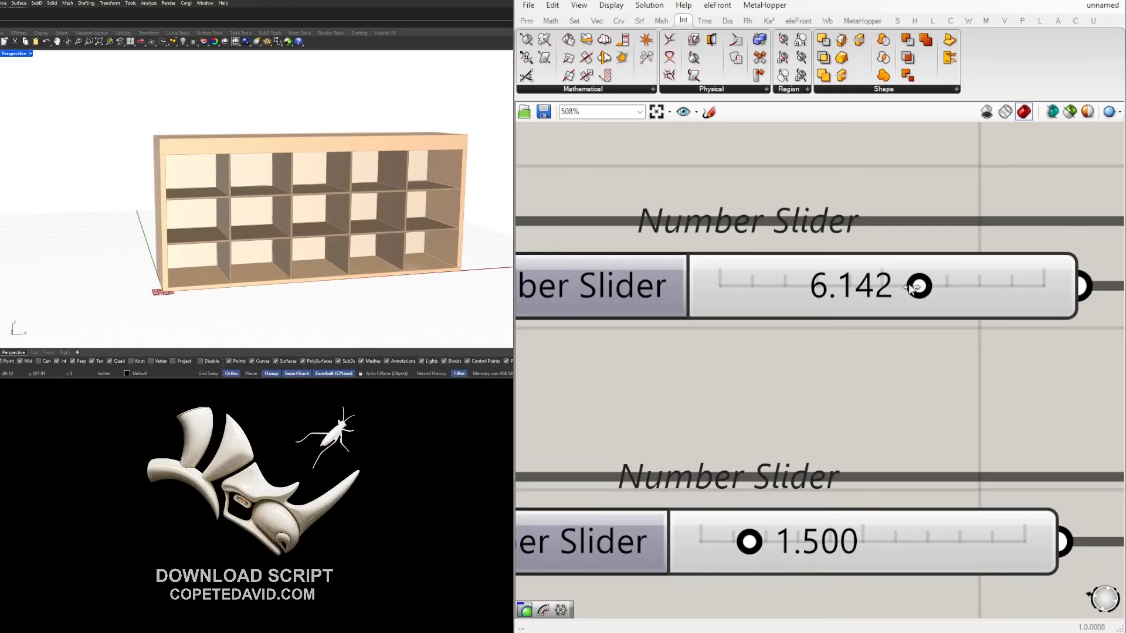
Set the top panel's thickness factor slider to 4.
scroll(910, 288, "down", 8)
scroll(829, 205, "up", 6)
double_click(837, 184)
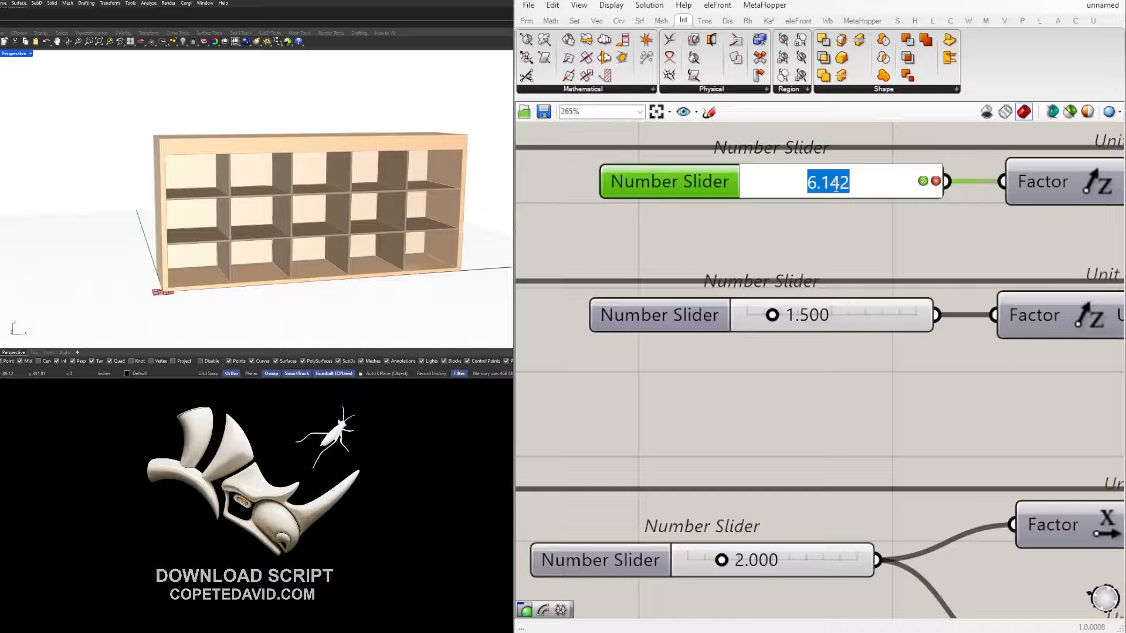
type("4")
key("Return")
Try naming the Rectangle's X Size slider DEPTH.
scroll(850, 202, "down", 5)
right_click_drag(809, 437, 703, 353)
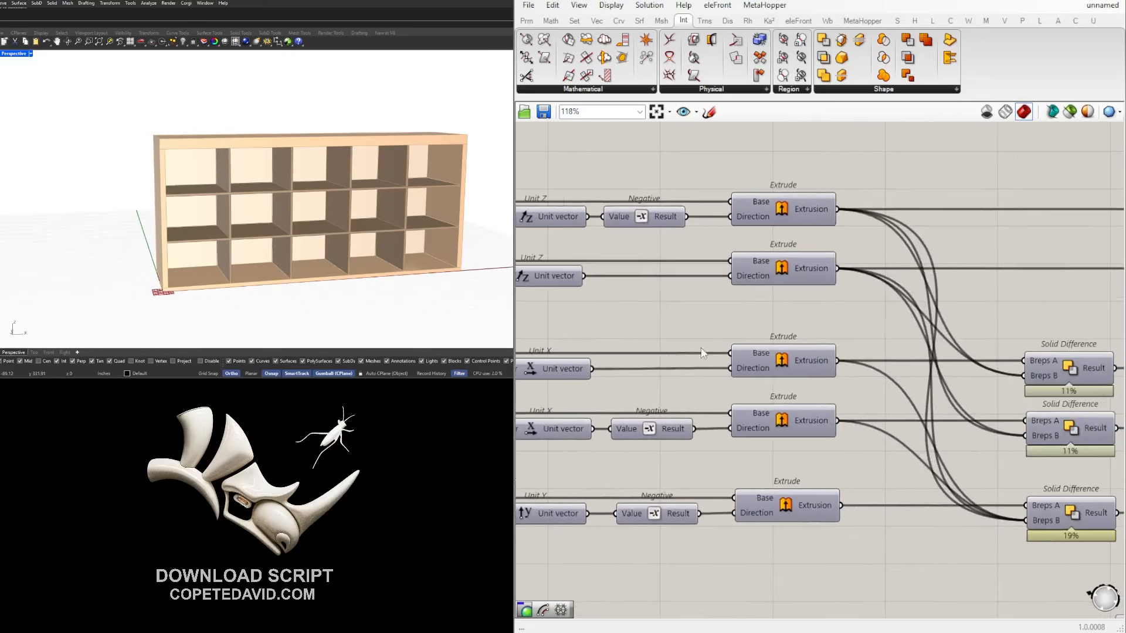
mouse_move(890, 340)
right_mouse_down()
mouse_move(568, 339)
mouse_move(903, 349)
right_mouse_up()
right_click_drag(570, 300, 905, 315)
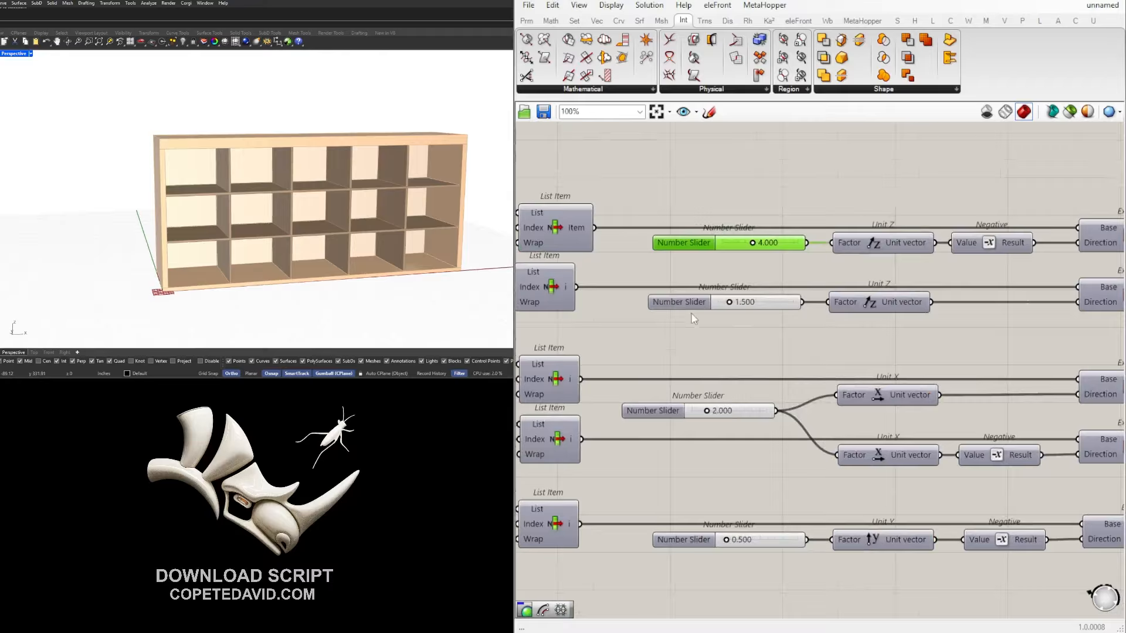
scroll(692, 318, "down", 5)
right_click_drag(692, 318, 1020, 340)
right_click_drag(581, 256, 802, 284)
scroll(802, 284, "up", 8)
right_click(678, 294)
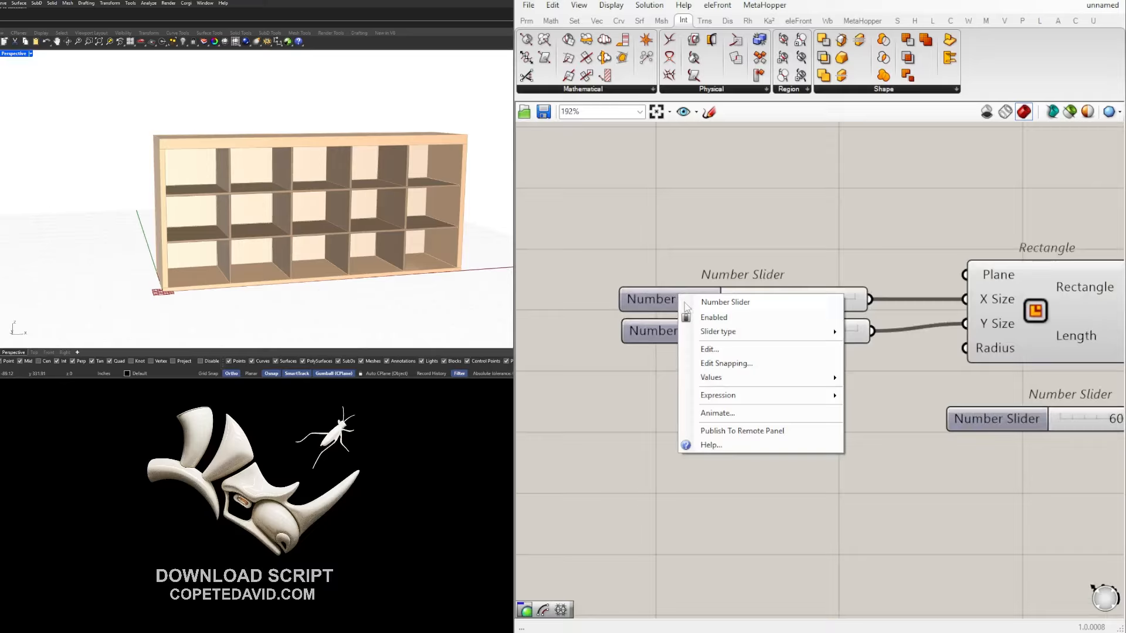
type("X S")
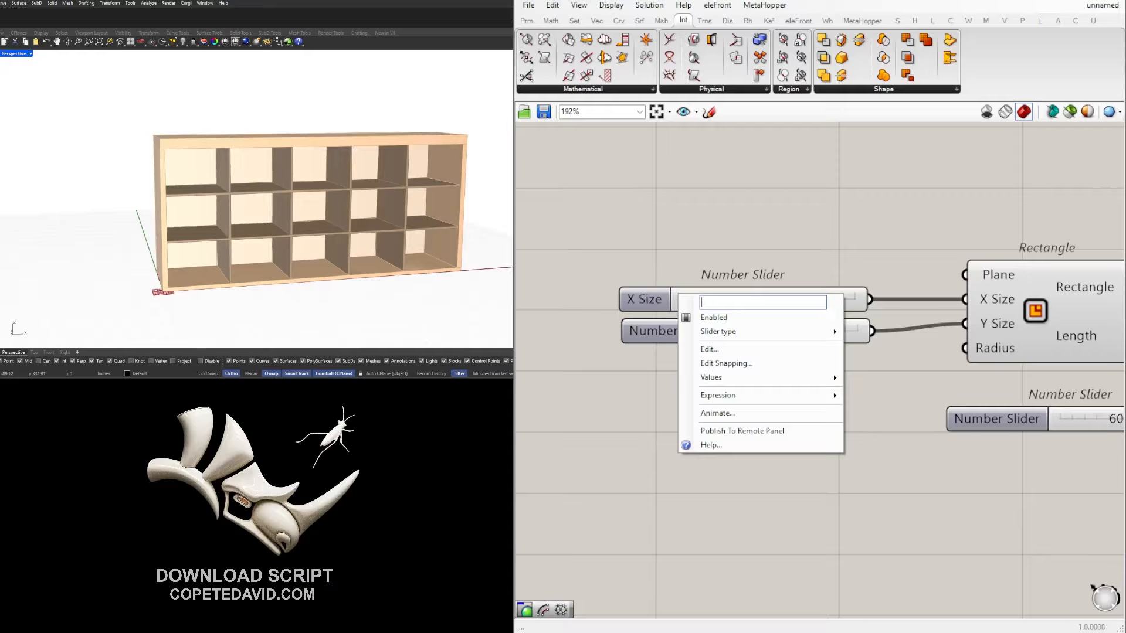
type("TH")
key("Return")
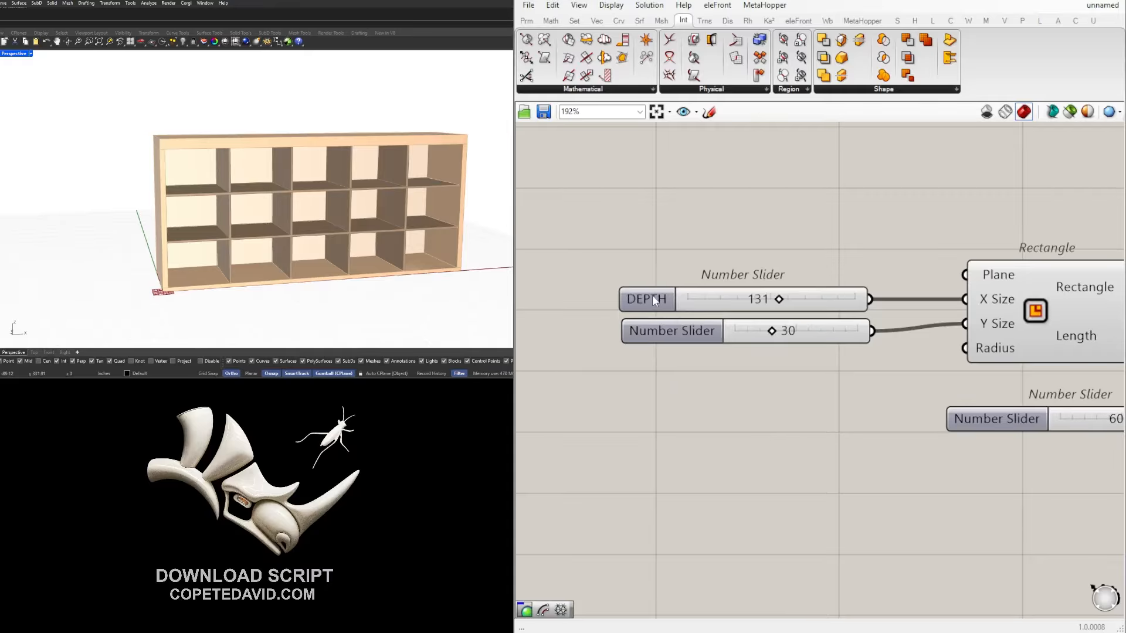
Rename the Rectangle's X Size slider LENGTH and place it in its own group.
right_click(652, 294)
type("LENGT")
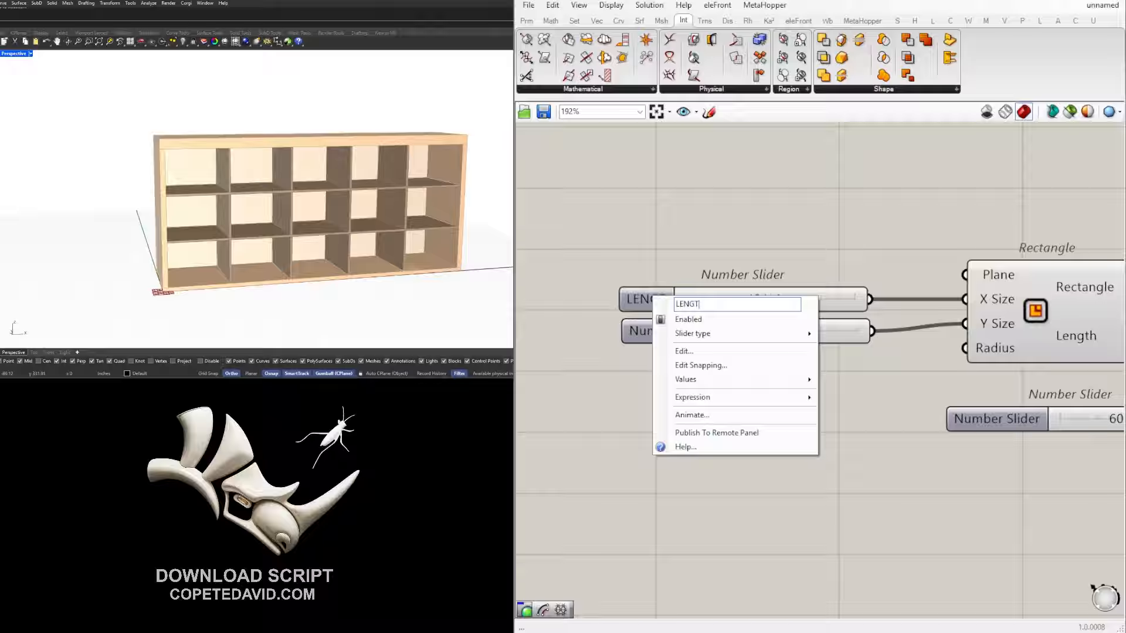
type("H")
key("Return")
left_click(660, 300)
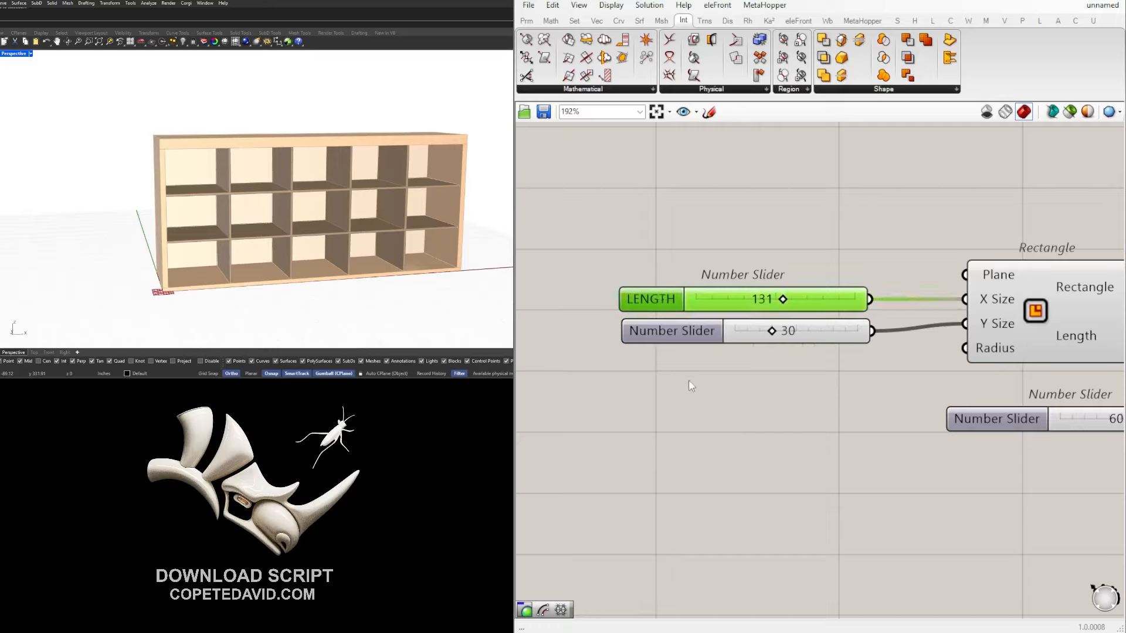
Move the Rectangle's Y Size slider lower, rename it DEPTH and place it in its own group.
left_click_drag(705, 327, 695, 361)
right_click(696, 361)
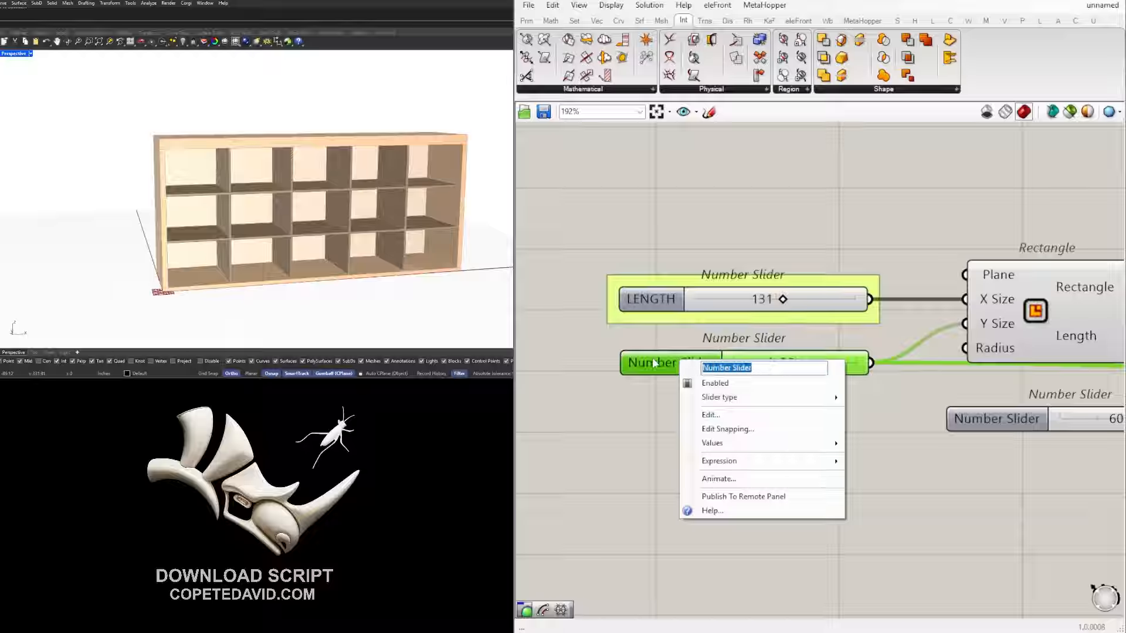
type("DEPTH")
key("Return")
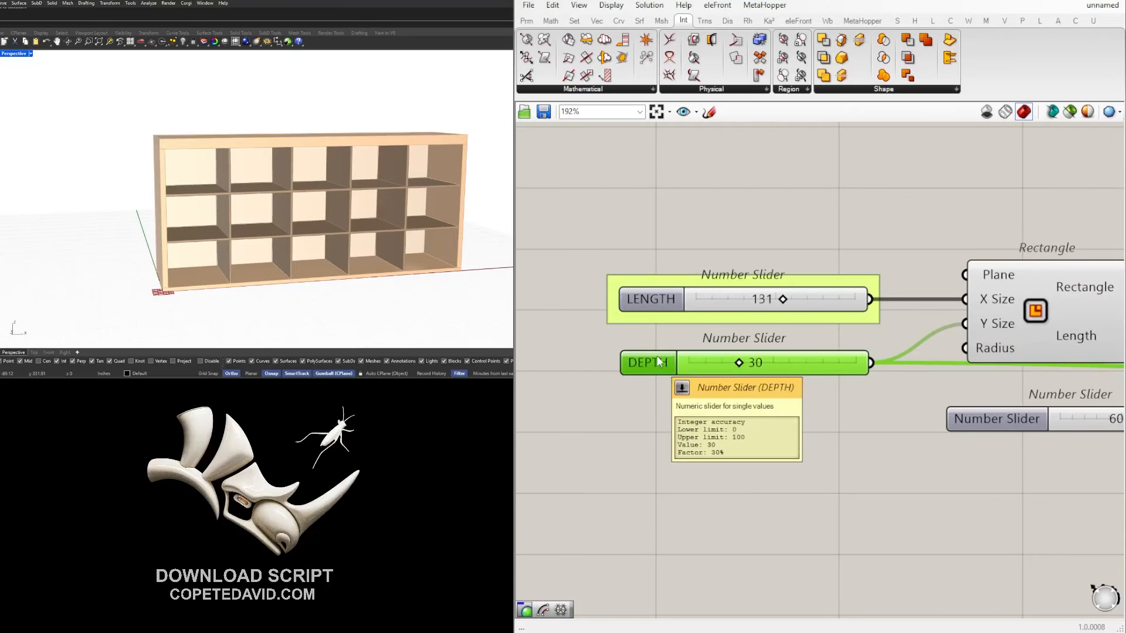
left_click(761, 447)
scroll(720, 340, "down", 4)
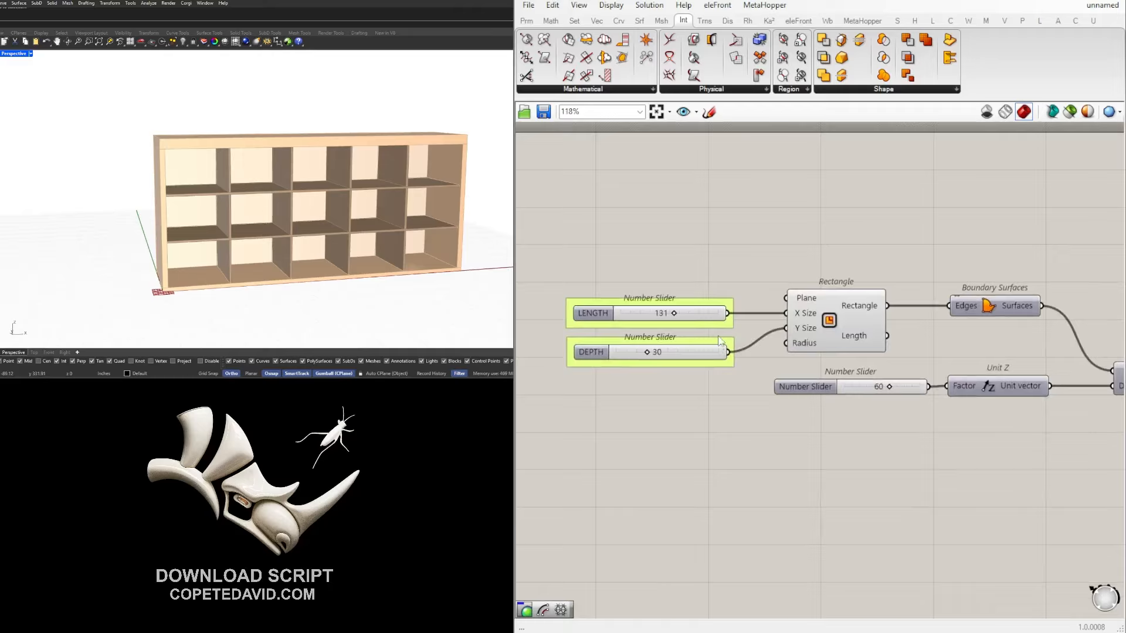
Rename the slider feeding the bookcase body's Unit Z factor HEIGHT and group it.
scroll(802, 350, "down", 5)
scroll(813, 363, "up", 4)
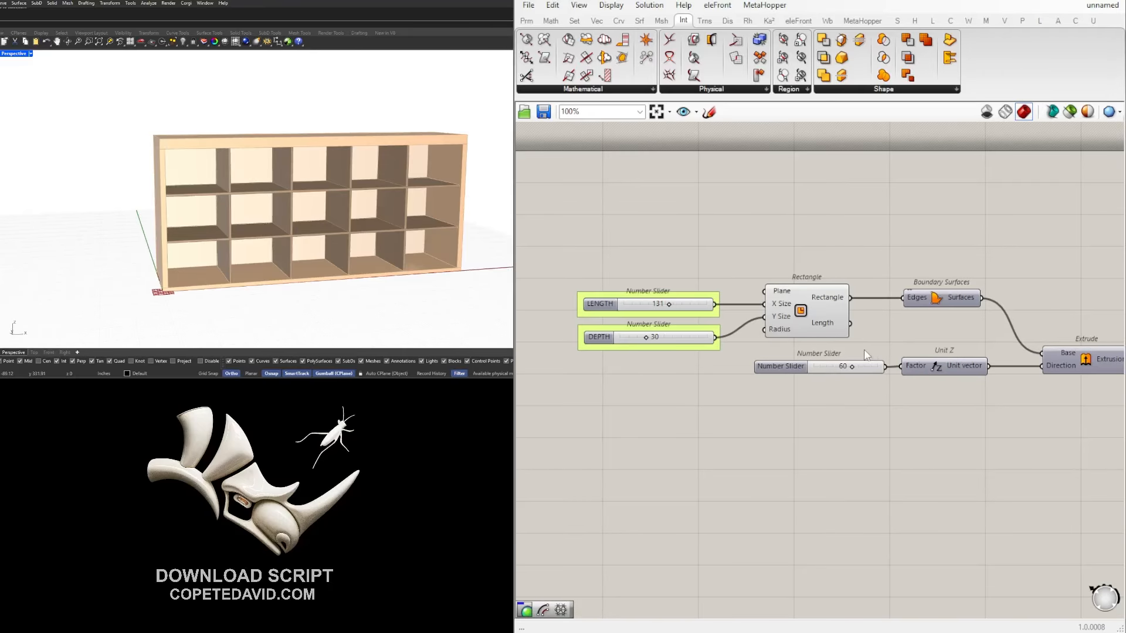
scroll(863, 349, "up", 3)
right_click(741, 373)
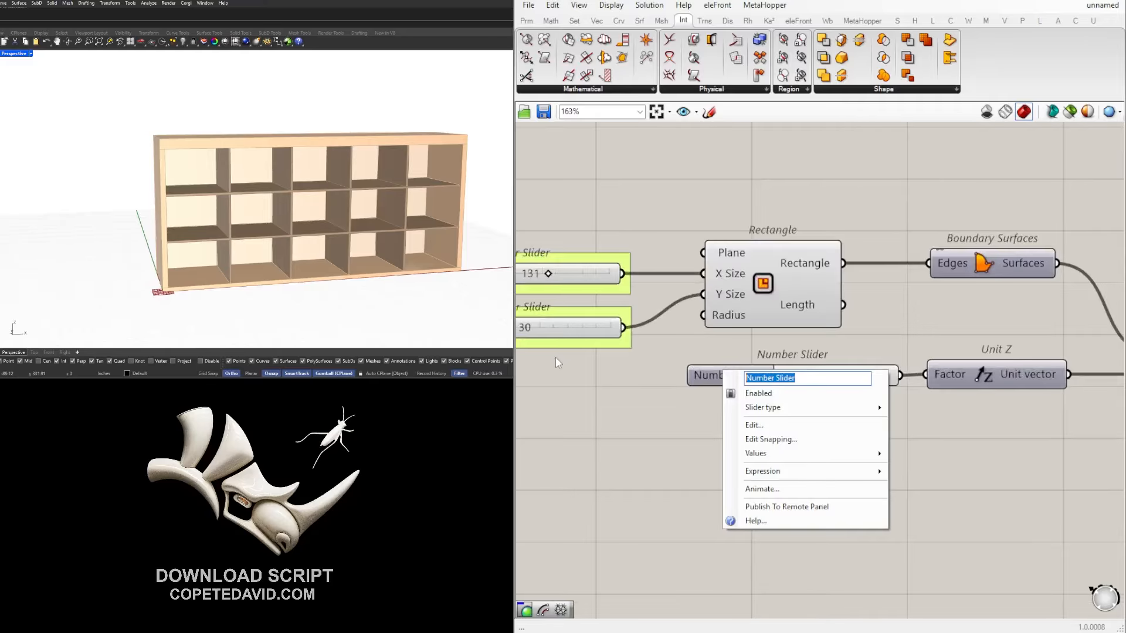
type("HEGGHT")
key("Return")
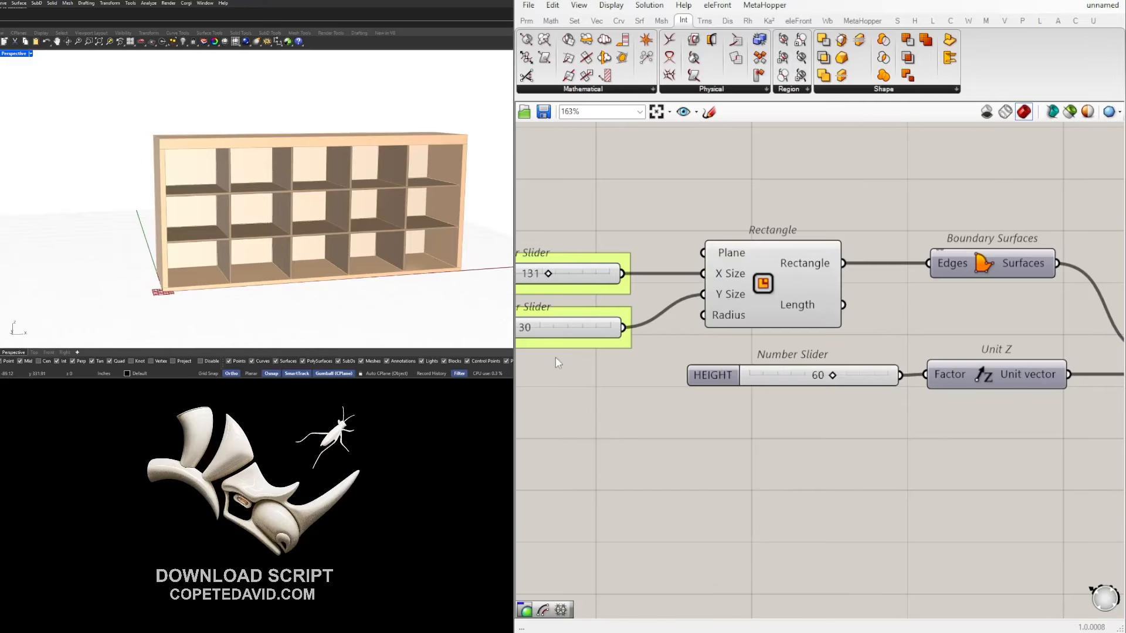
scroll(774, 414, "down", 3)
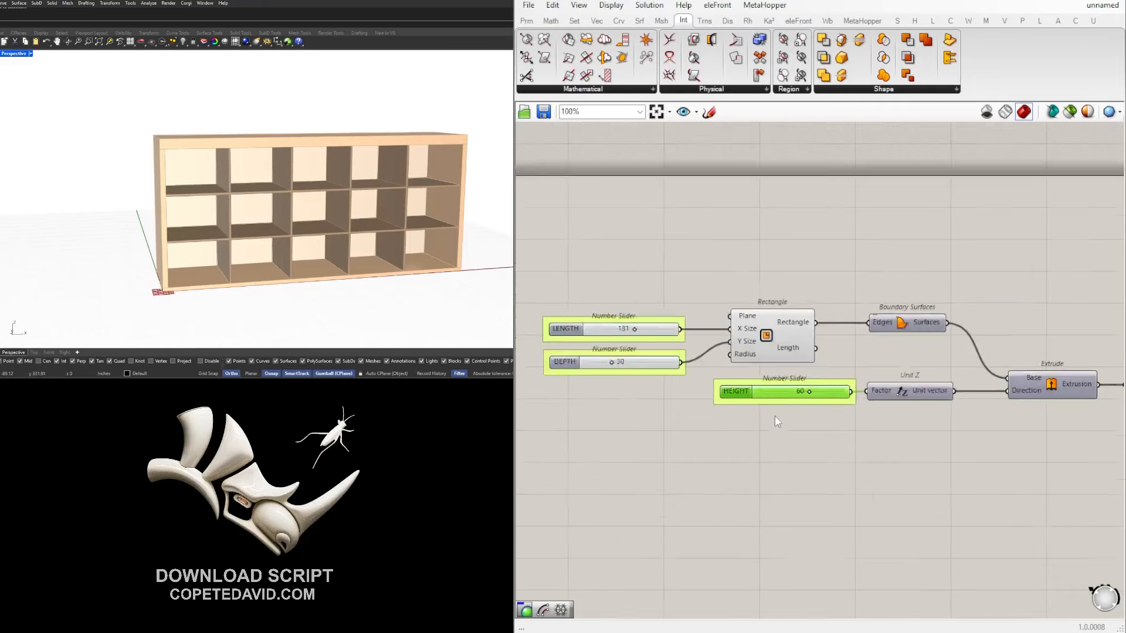
Select the five index sliders feeding the List Item components.
right_click_drag(1073, 451, 670, 397)
scroll(670, 397, "down", 3)
right_click_drag(1000, 373, 885, 338)
scroll(802, 458, "up", 3)
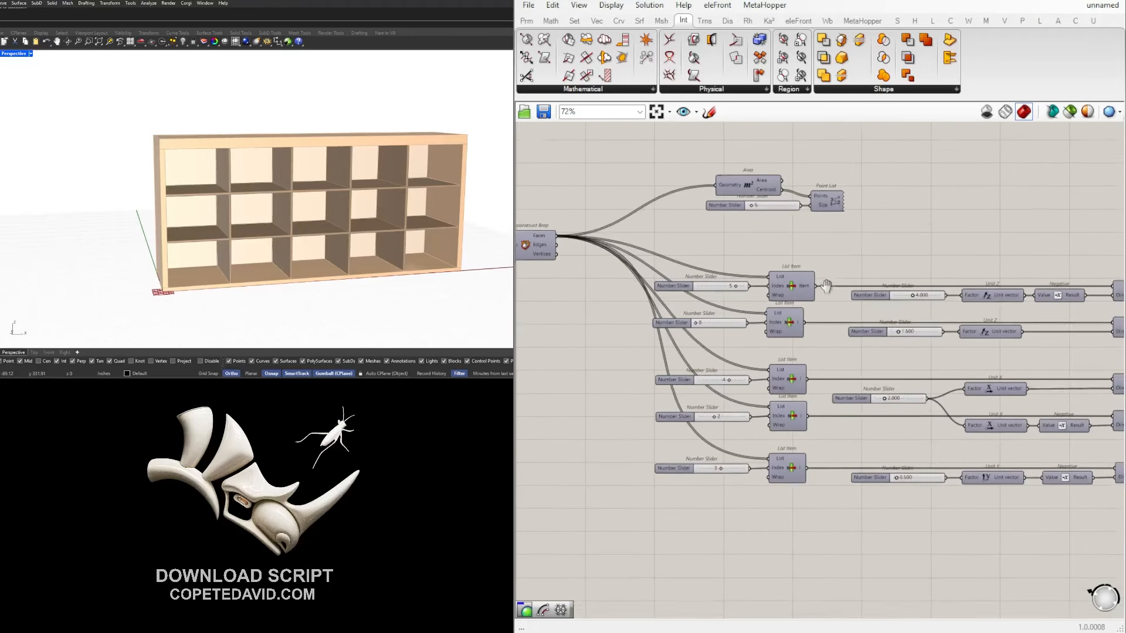
left_click_drag(563, 191, 790, 626)
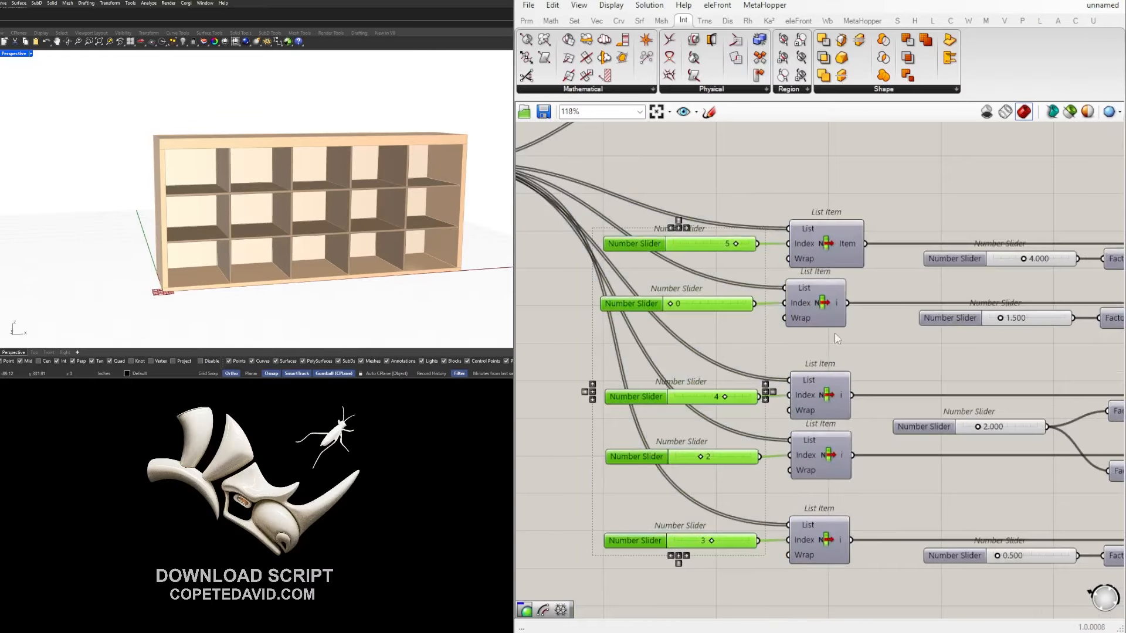
right_click_drag(931, 302, 852, 299)
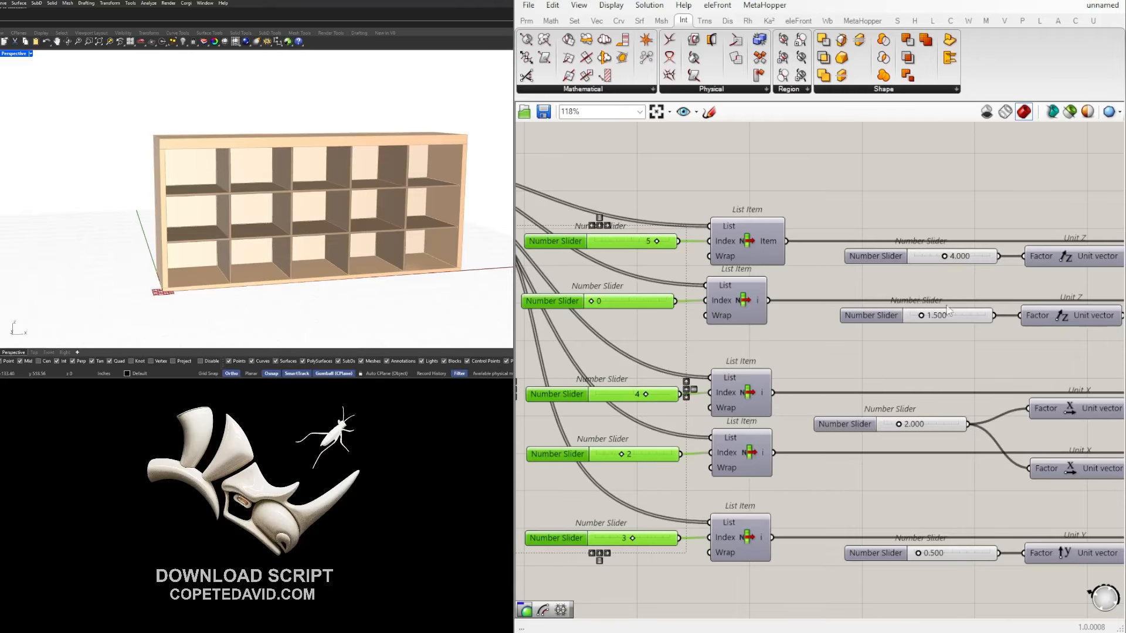
Align the left edges of the four panel-thickness sliders feeding the Unit Z, Unit X and Unit Y components.
scroll(948, 309, "down", 3)
left_click_drag(668, 222, 826, 520)
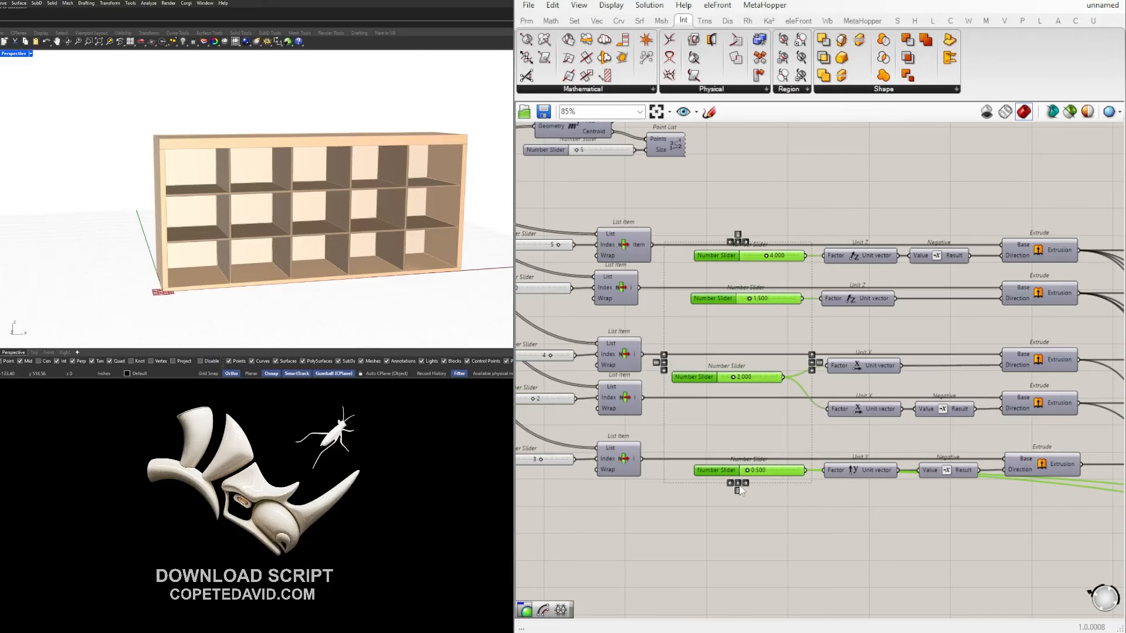
left_click(734, 461)
left_click_drag(660, 220, 876, 532)
left_click(734, 481)
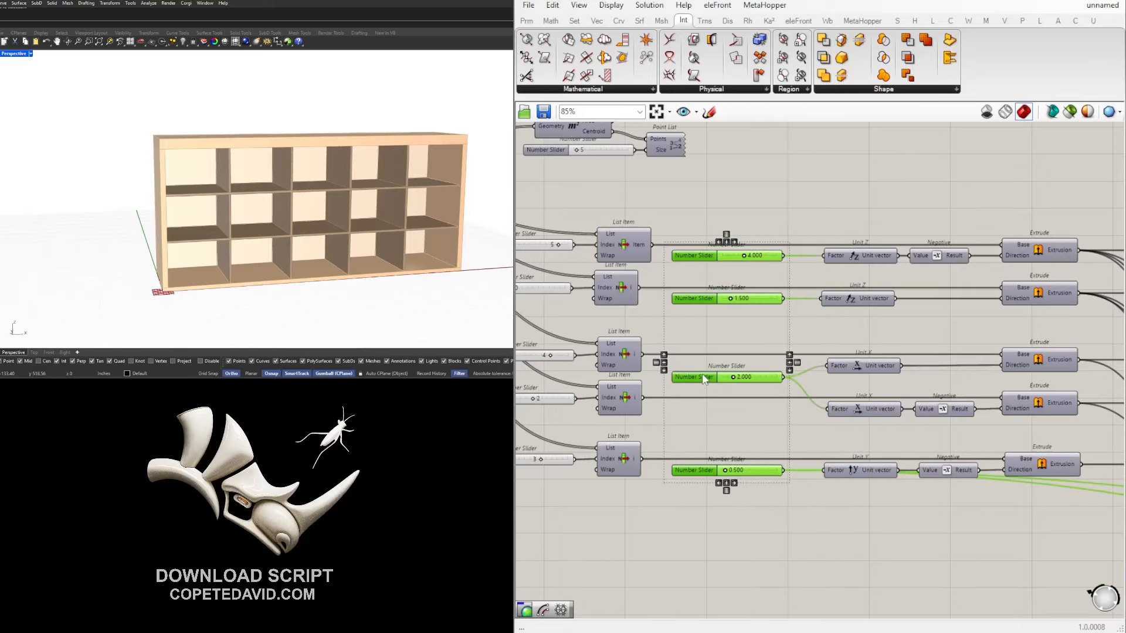
left_click(762, 312)
Rename the top panel's thickness slider TOP and place it in its own group.
scroll(754, 243, "up", 1)
scroll(674, 245, "down", 4)
right_click_drag(1031, 240, 960, 238)
scroll(959, 237, "up", 1)
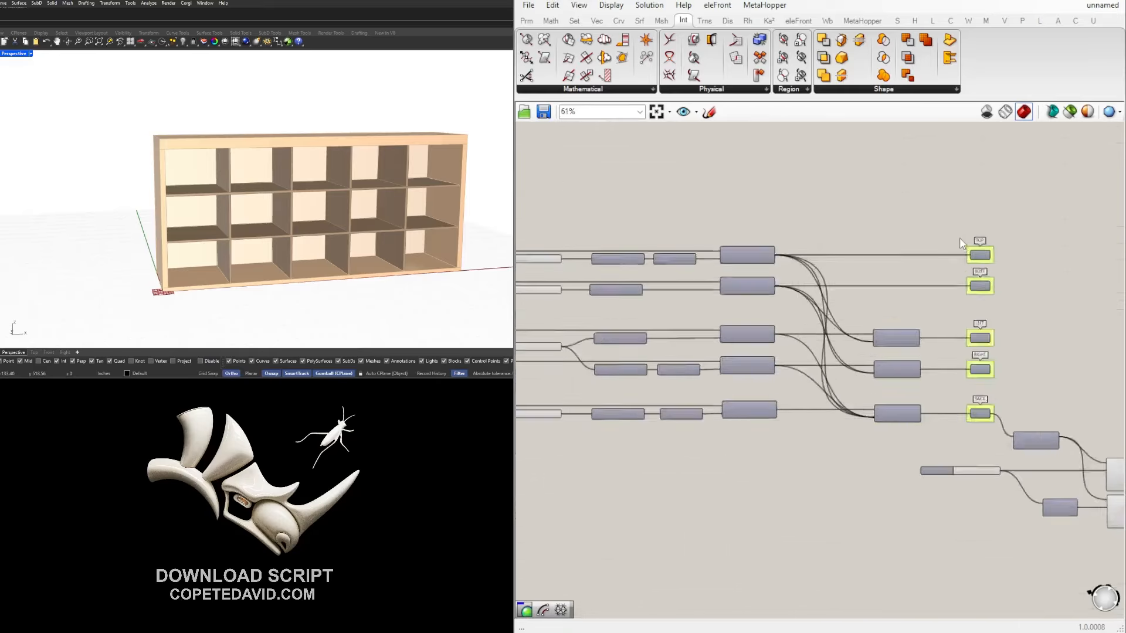
scroll(960, 237, "up", 2)
right_click_drag(577, 300, 1076, 319)
scroll(779, 320, "up", 6)
right_click(812, 254)
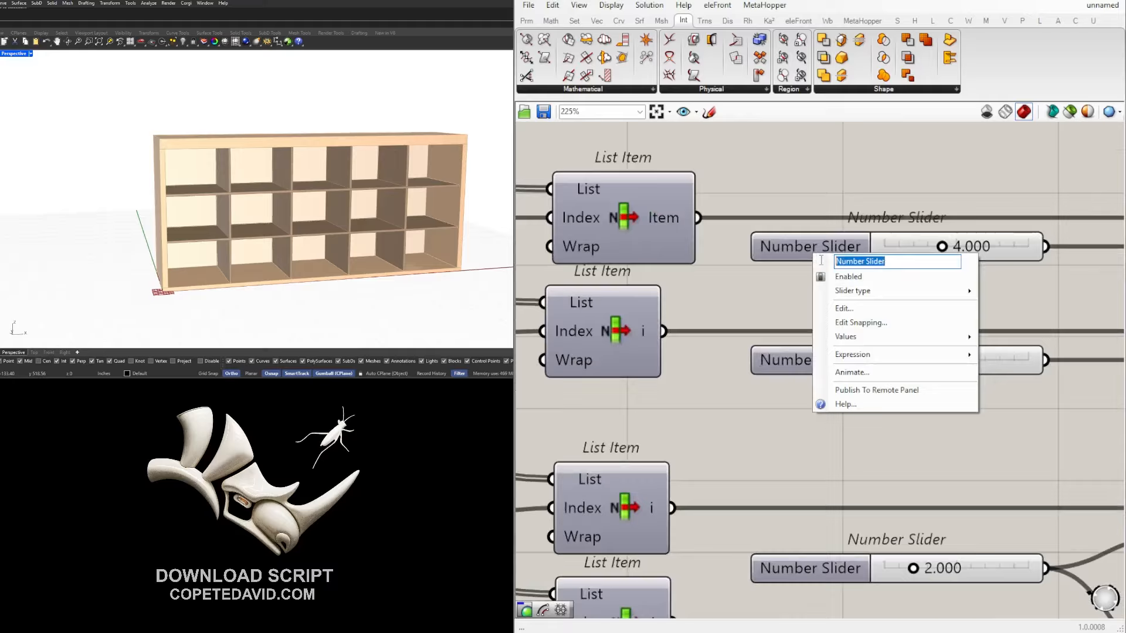
type("TOP")
key("Return")
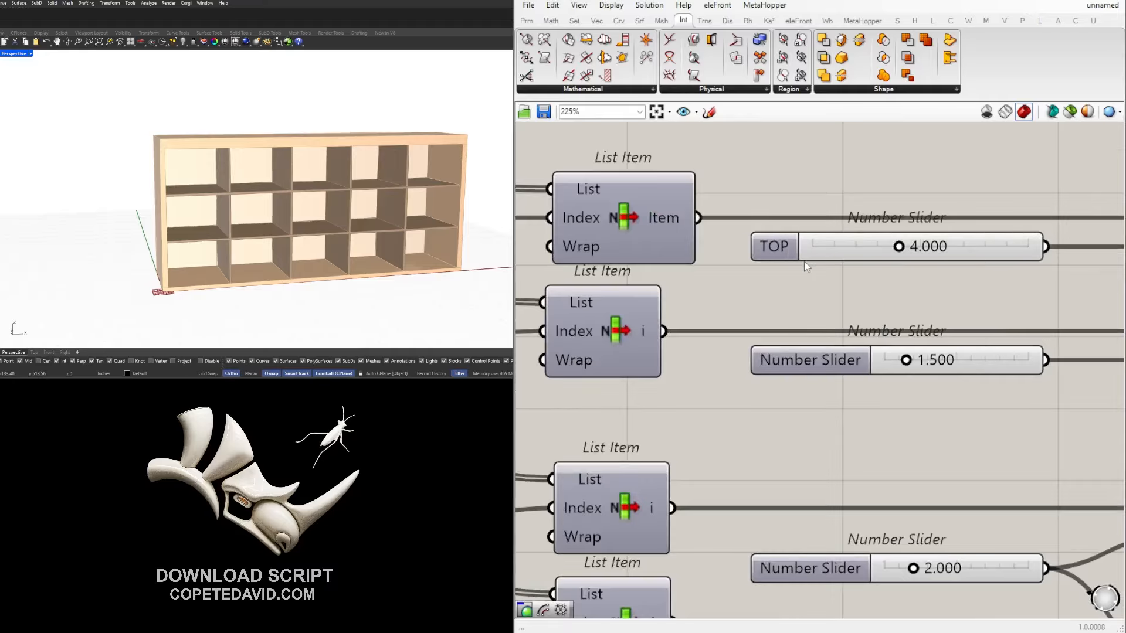
Rename the 1.500 thickness slider below TOP to BOTTOM and place it in its own group.
right_click(797, 362)
left_click_drag(870, 372, 847, 369)
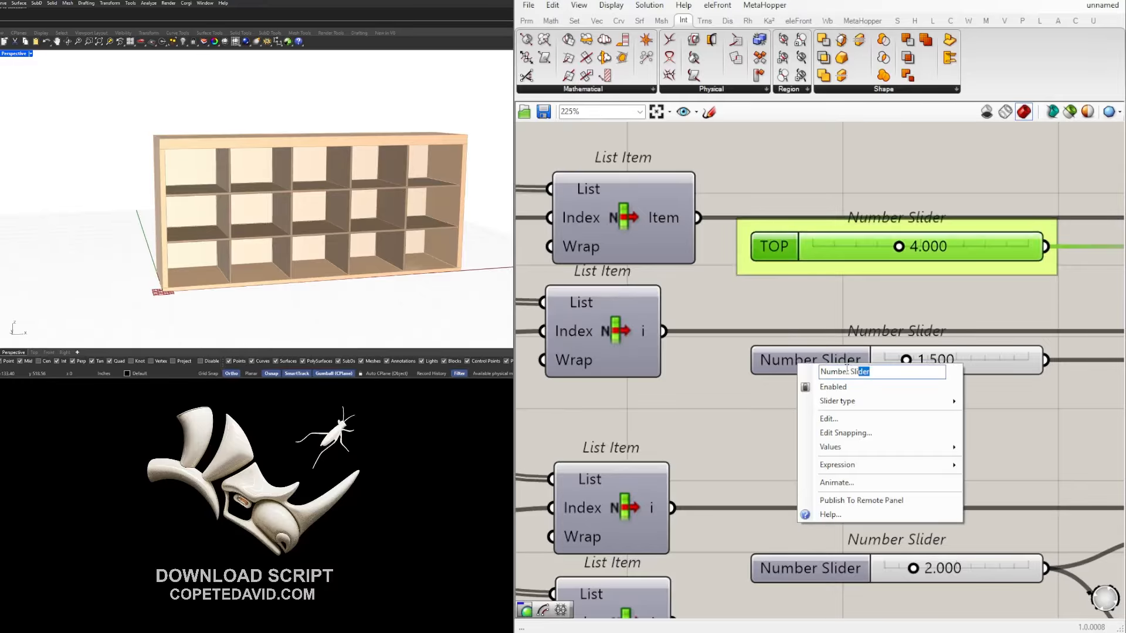
type("BOTTOM")
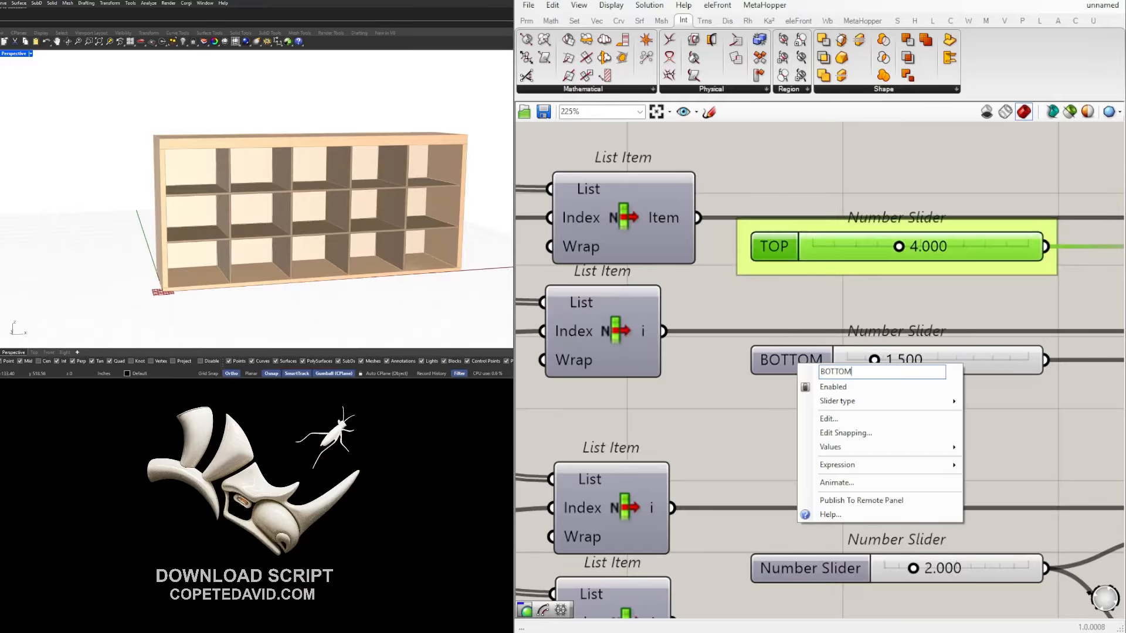
key("Return")
left_click(772, 358)
key("ctrl+g")
Rename the side panels' thickness slider, which feeds both Unit X components, LEFT and group it.
scroll(772, 357, "down", 3)
right_click_drag(867, 441, 556, 376)
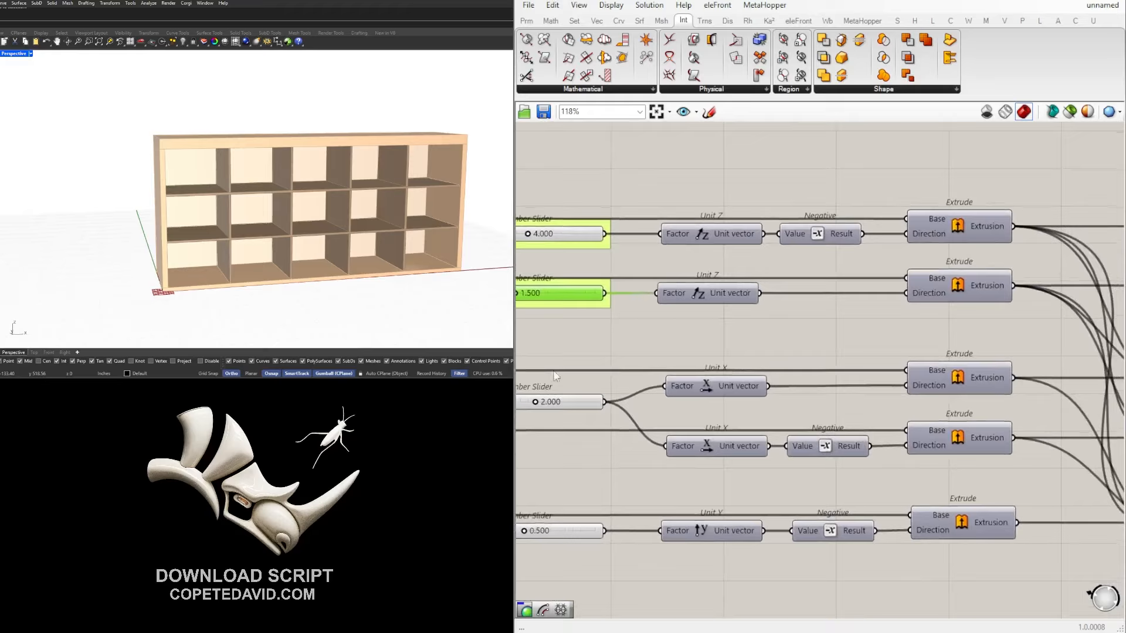
scroll(664, 361, "down", 2)
scroll(645, 385, "up", 3)
right_click(621, 387)
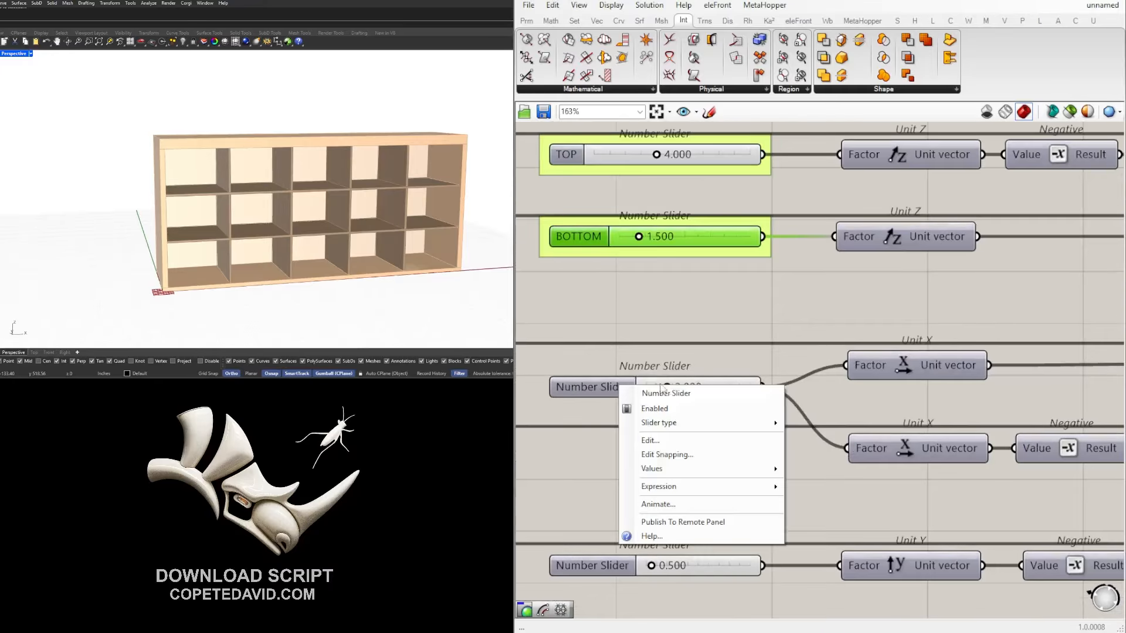
type("LEFHT")
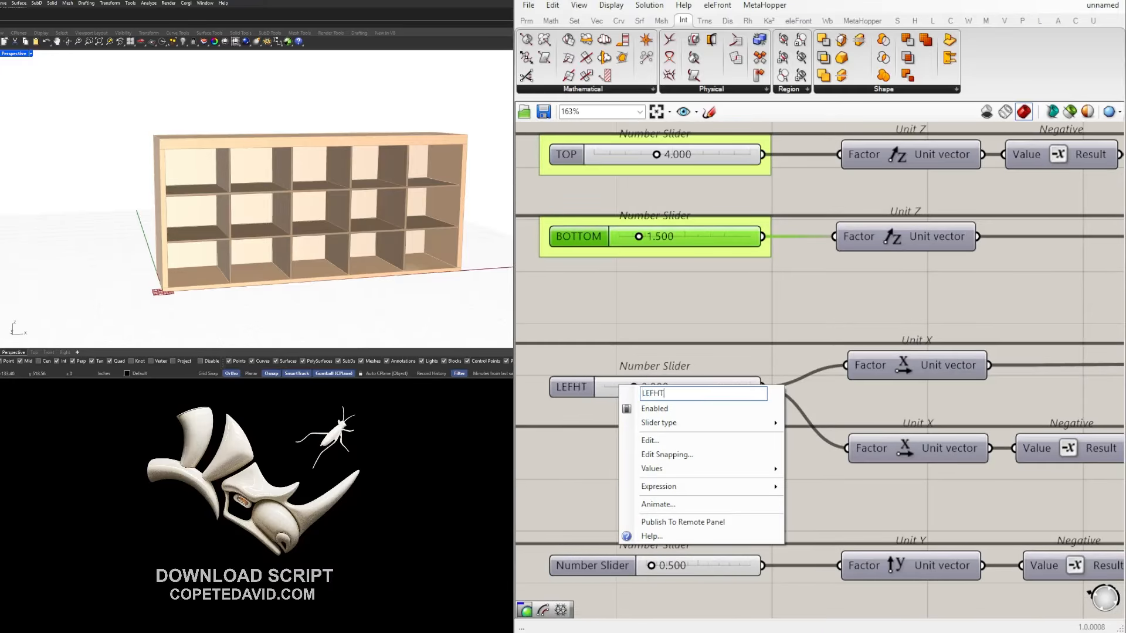
key("Return")
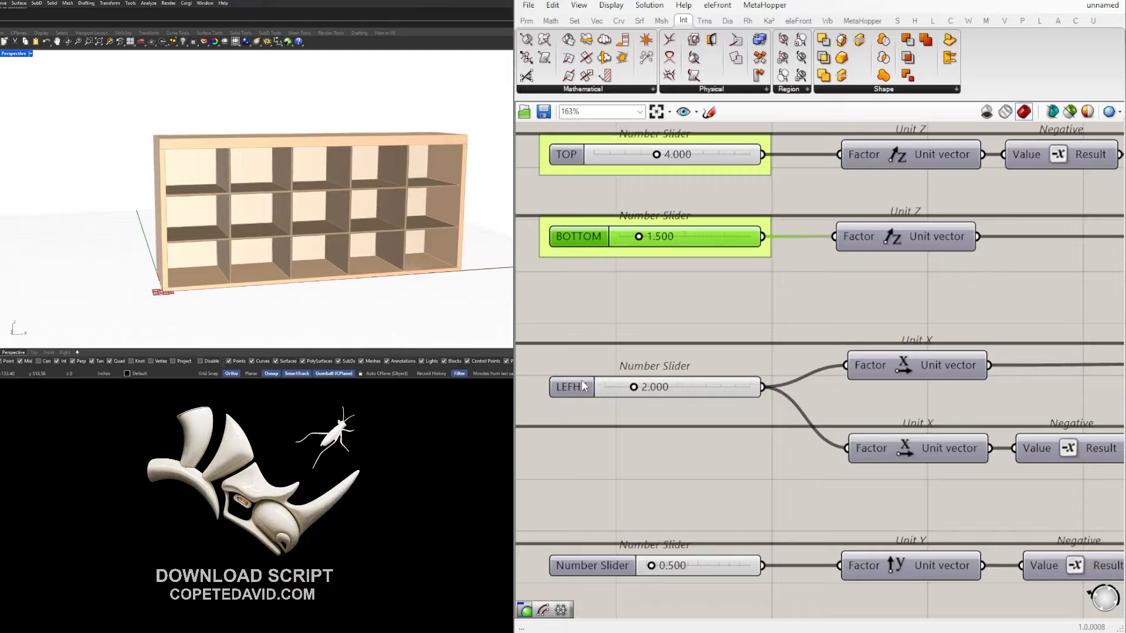
right_click(584, 385)
type("LEFT")
key("Return")
left_click(573, 389)
right_click_drag(626, 450, 673, 346)
key("ctrl+g")
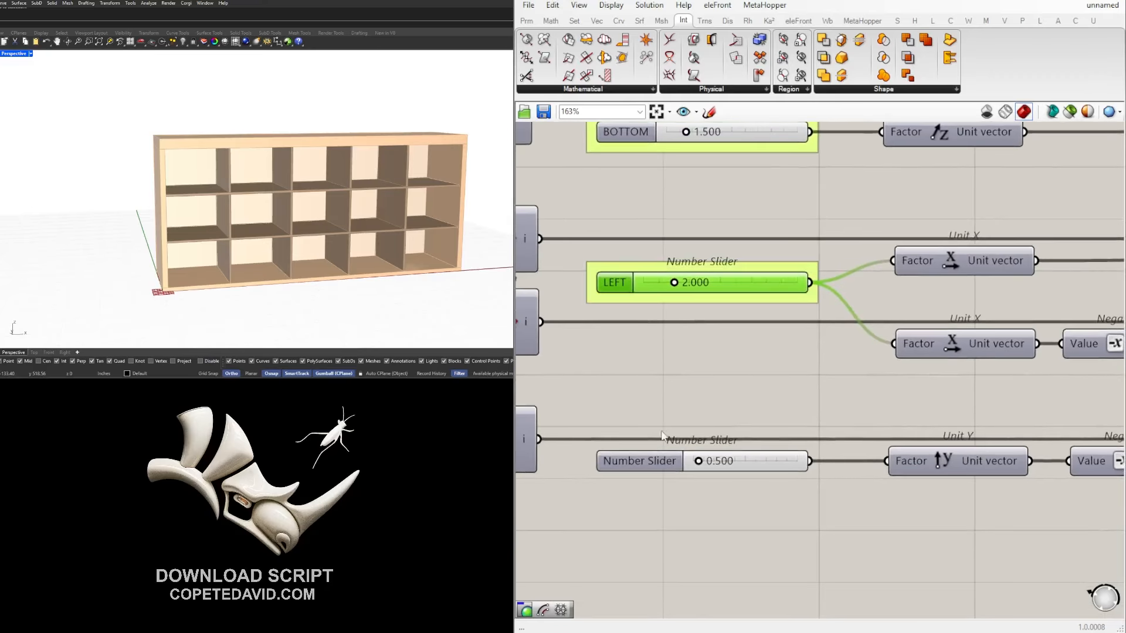
Extend the LEFT slider's name to LEFT/RIGHT.
right_click_drag(673, 465, 677, 464)
right_click(674, 465)
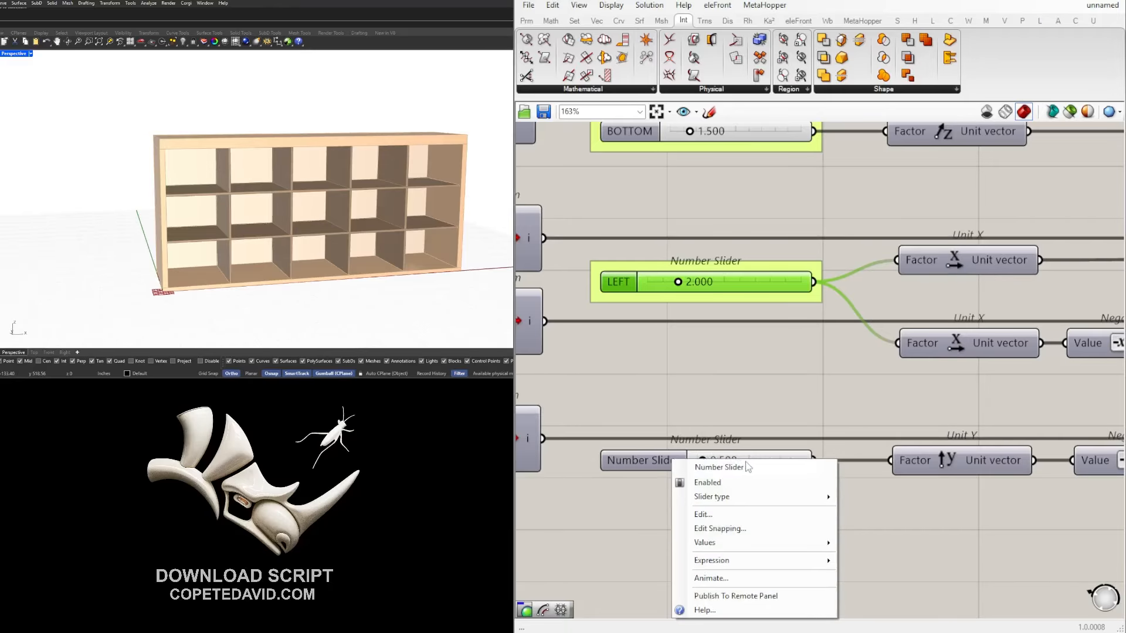
right_click(621, 283)
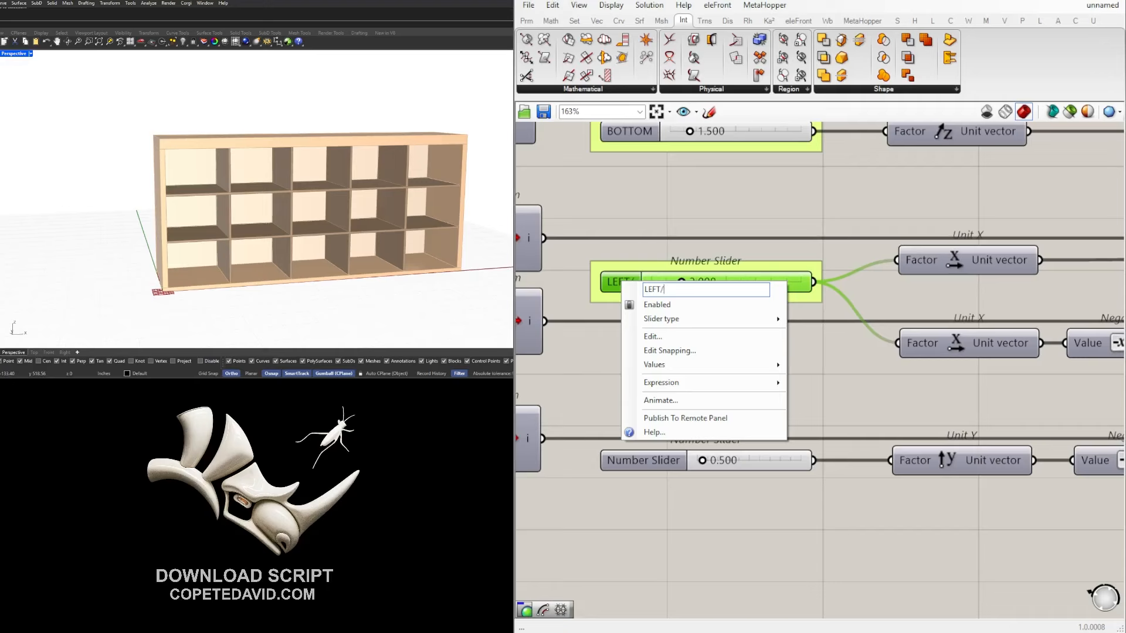
type("/RIGHT")
key("Return")
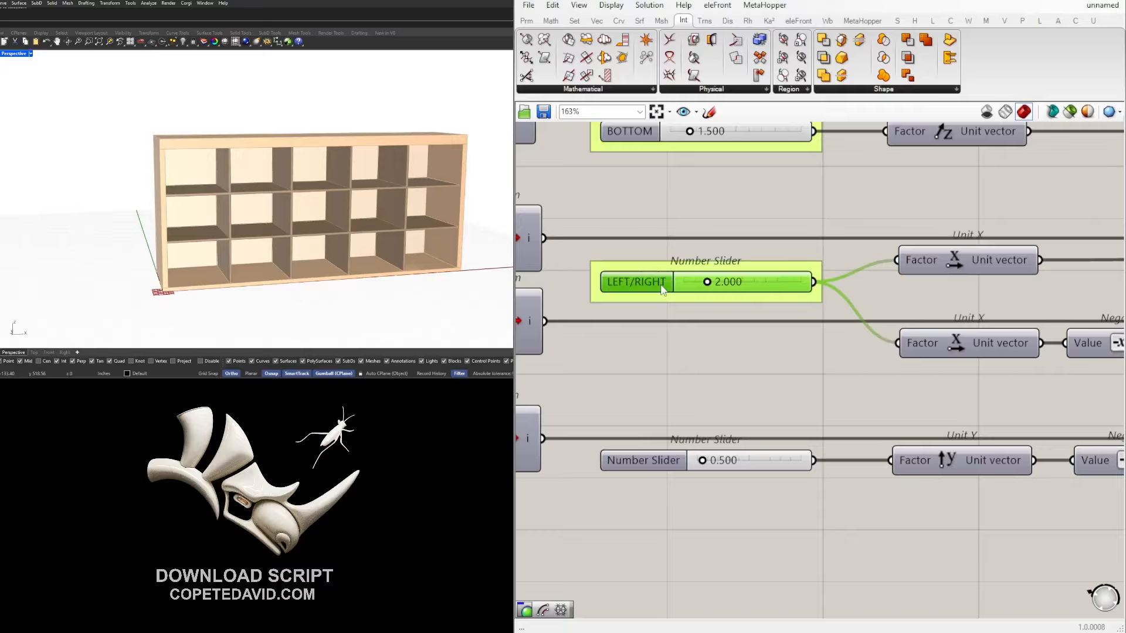
Rename the back panel's thickness slider BACK and place it in its own group.
right_click(633, 472)
type("BA")
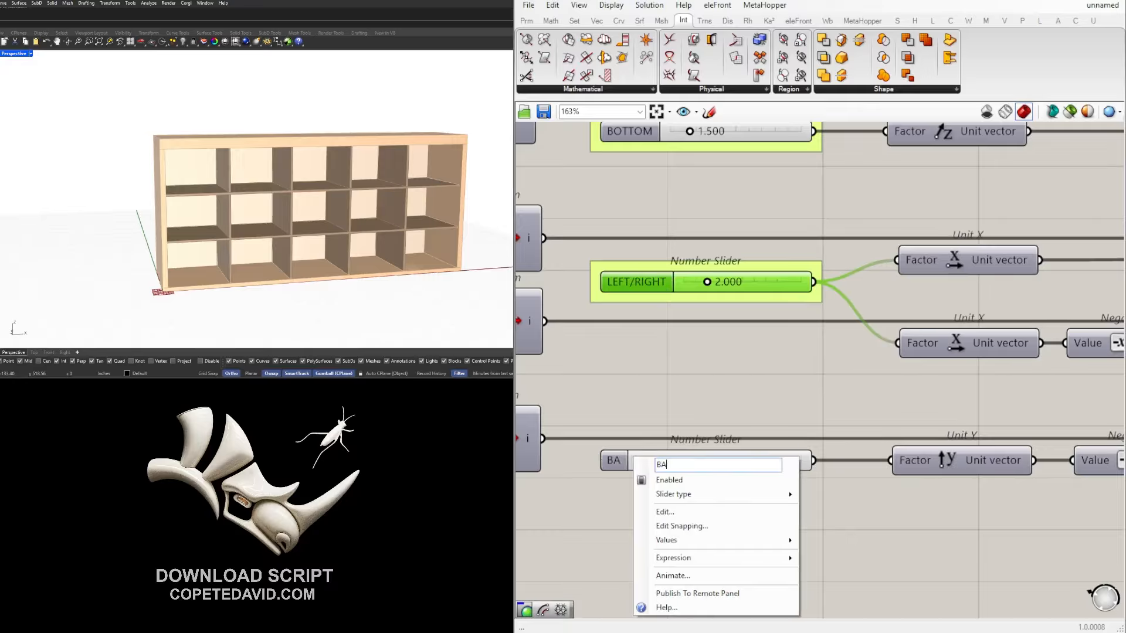
type("CK")
key("Return")
left_click(617, 459)
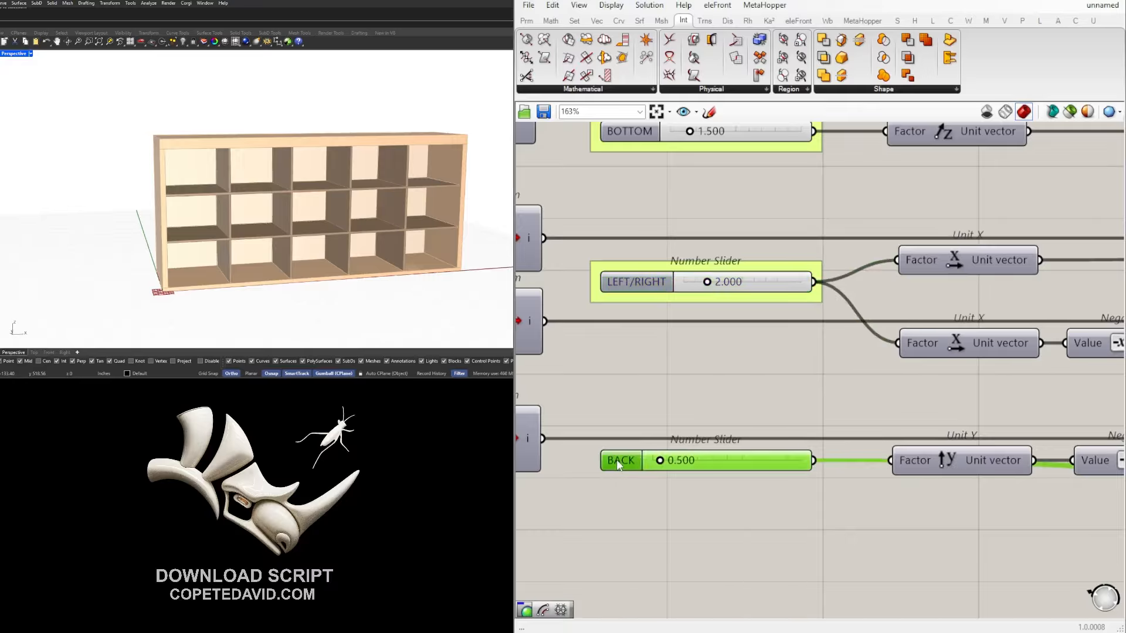
key("ctrl+g")
Set the shelving thickness slider that feeds the Offset Curve distance to 1.000.
scroll(780, 457, "down", 7)
right_click_drag(958, 503, 717, 470)
left_click(938, 510)
scroll(894, 485, "up", 5)
right_click_drag(889, 482, 804, 448)
scroll(803, 448, "up", 2)
scroll(727, 409, "up", 7)
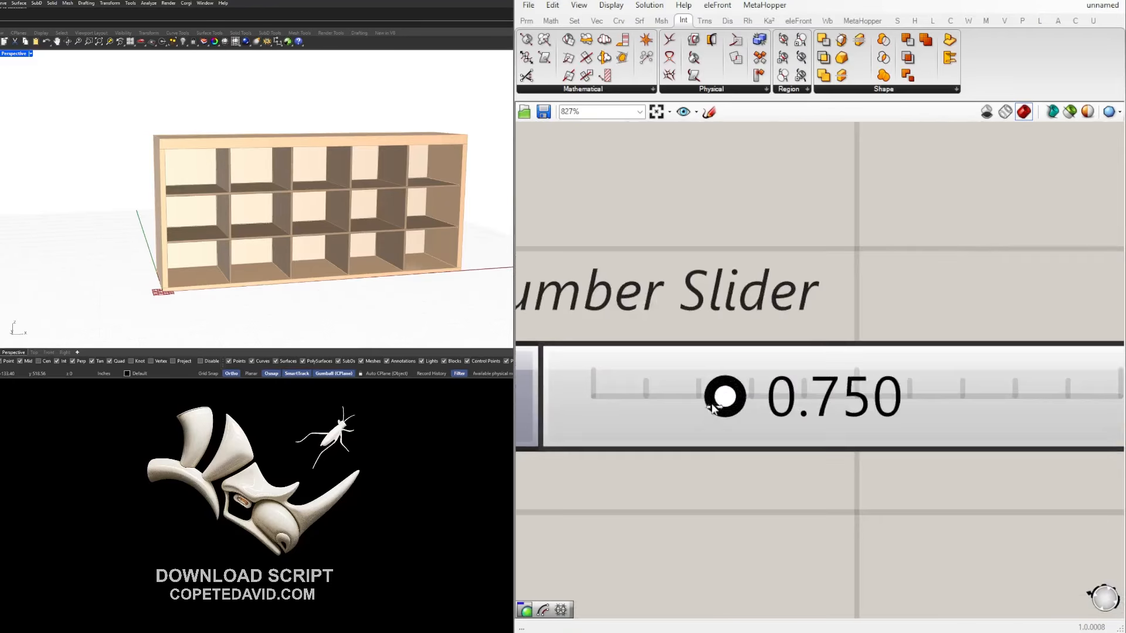
left_click_drag(713, 407, 813, 403)
double_click(874, 399)
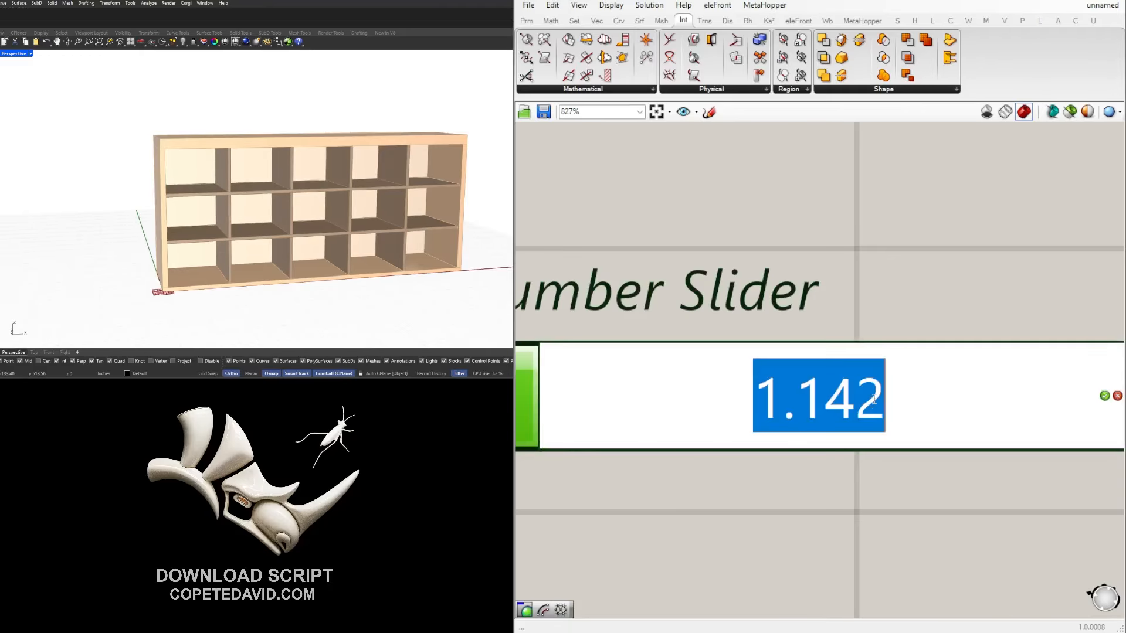
type("1")
key("Return")
Rename the shelving thickness slider SHELVING SIZE.
scroll(868, 402, "down", 5)
right_click(821, 403)
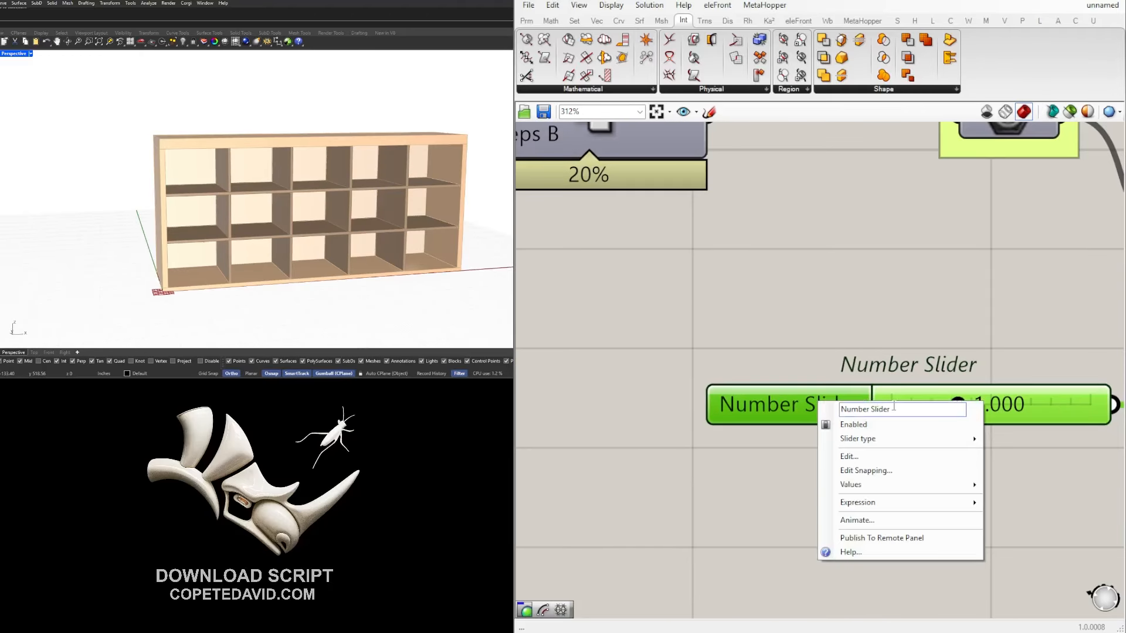
type("SHELVING")
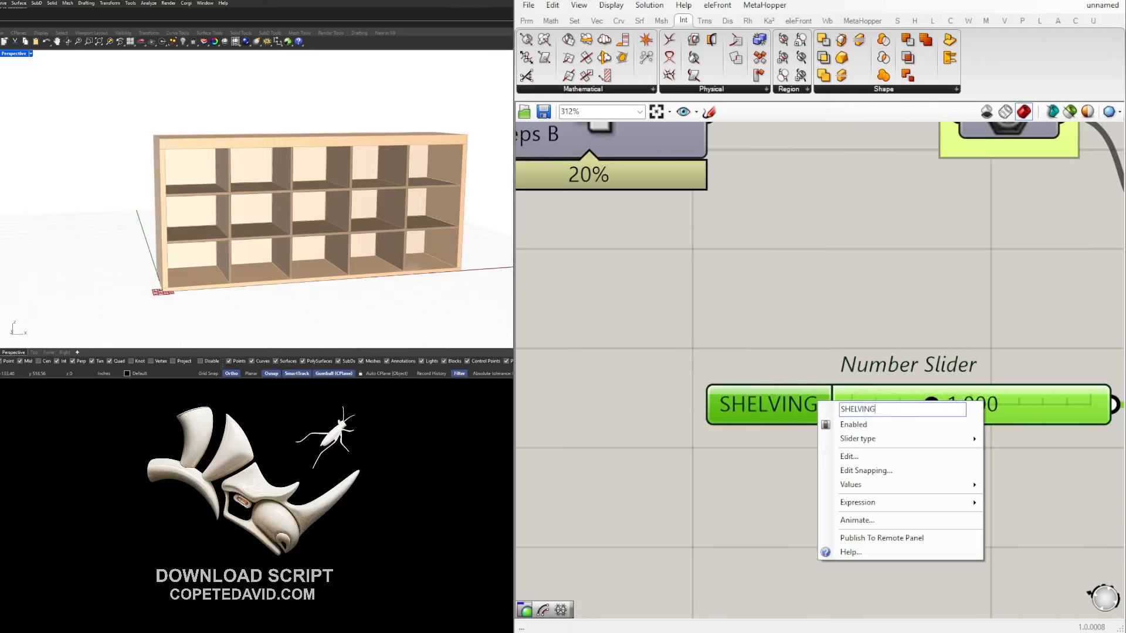
type(" SIZE")
key("Return")
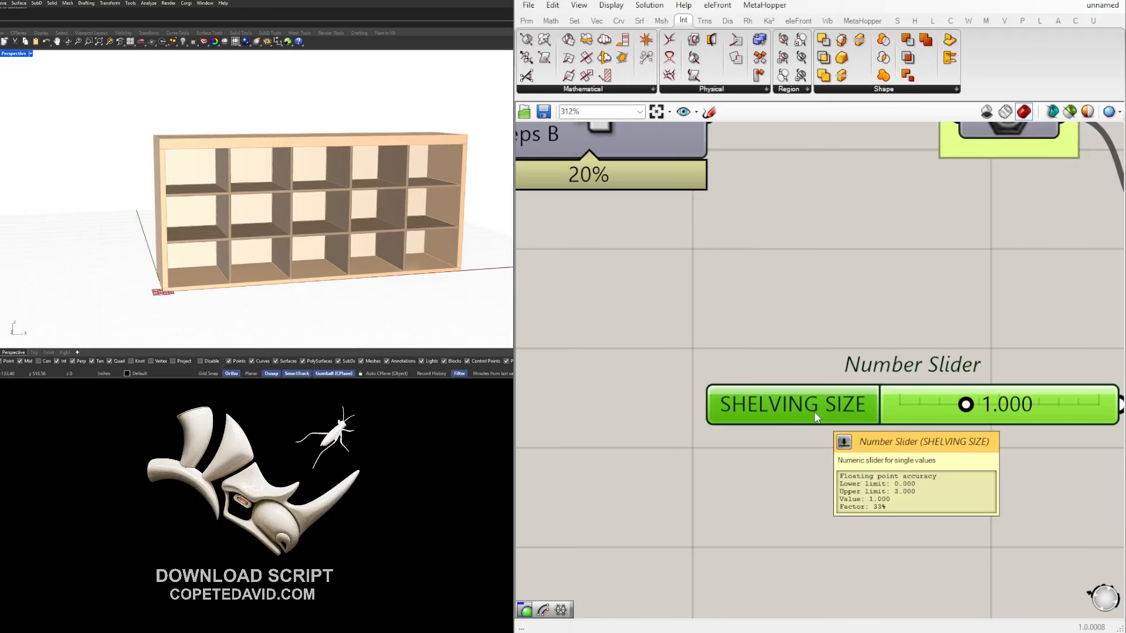
scroll(815, 413, "down", 5)
Turn off the preview of the Brep | Brep, Division and two Offset Curve components.
left_click(735, 516)
right_click_drag(899, 555, 847, 506)
left_click_drag(829, 500, 679, 291)
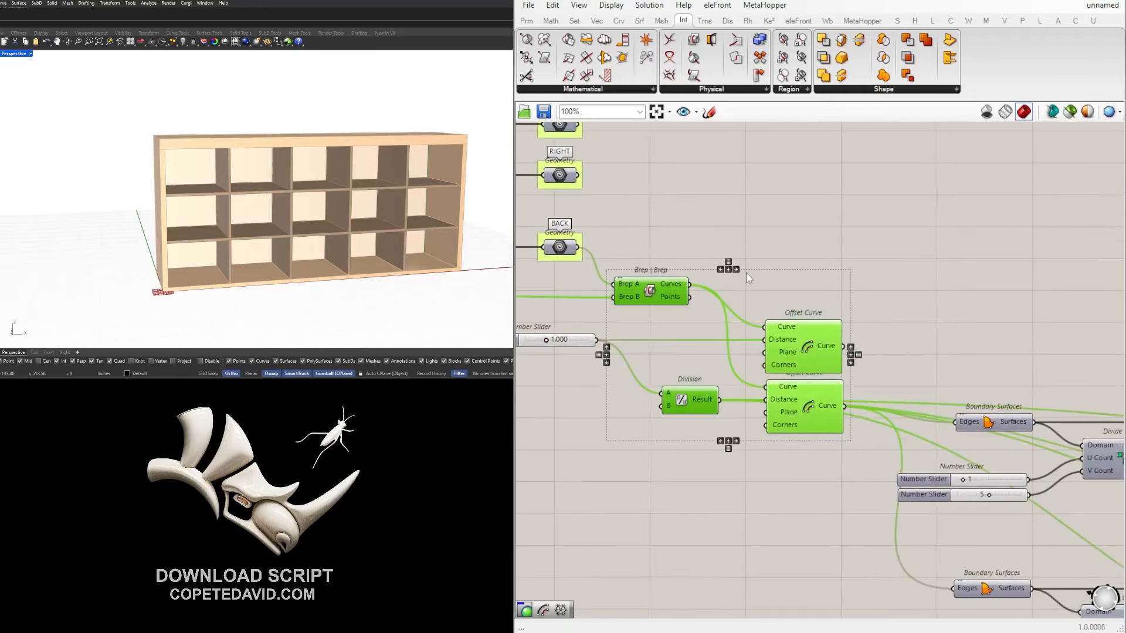
middle_click(746, 272)
left_click(786, 235)
left_click(925, 311)
Connect the lower 1 slider to the upper Divide Domain² U Count as well, and delete the duplicate upper 1 slider.
scroll(924, 311, "down", 4)
right_click_drag(1037, 409, 889, 387)
scroll(890, 387, "up", 3)
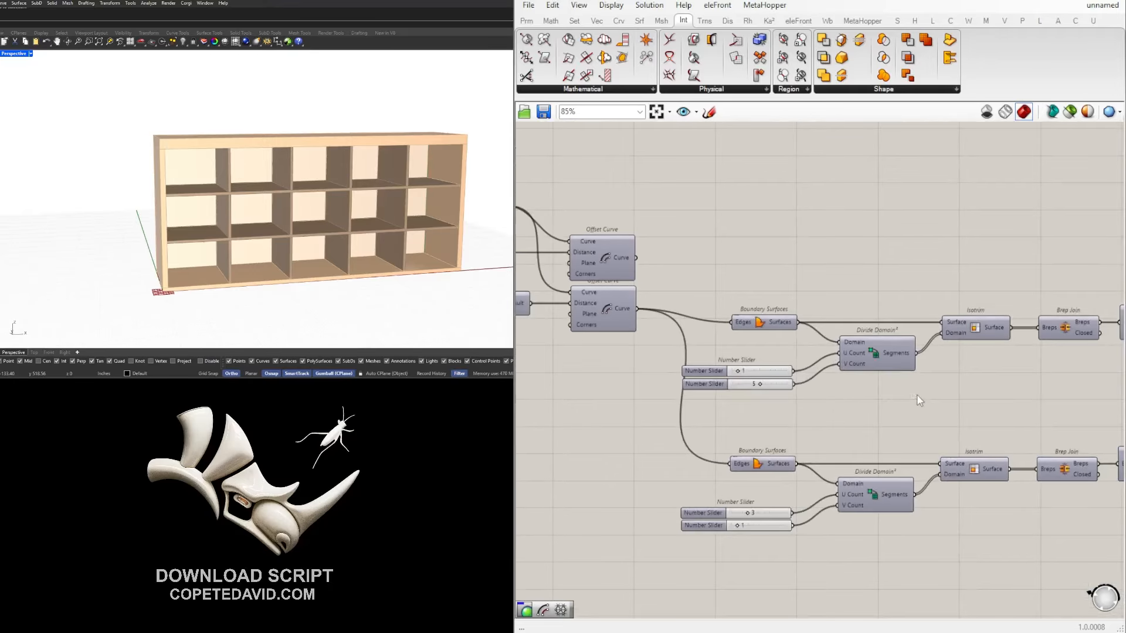
scroll(750, 377, "up", 4)
scroll(683, 374, "down", 2)
right_click_drag(782, 374, 801, 331)
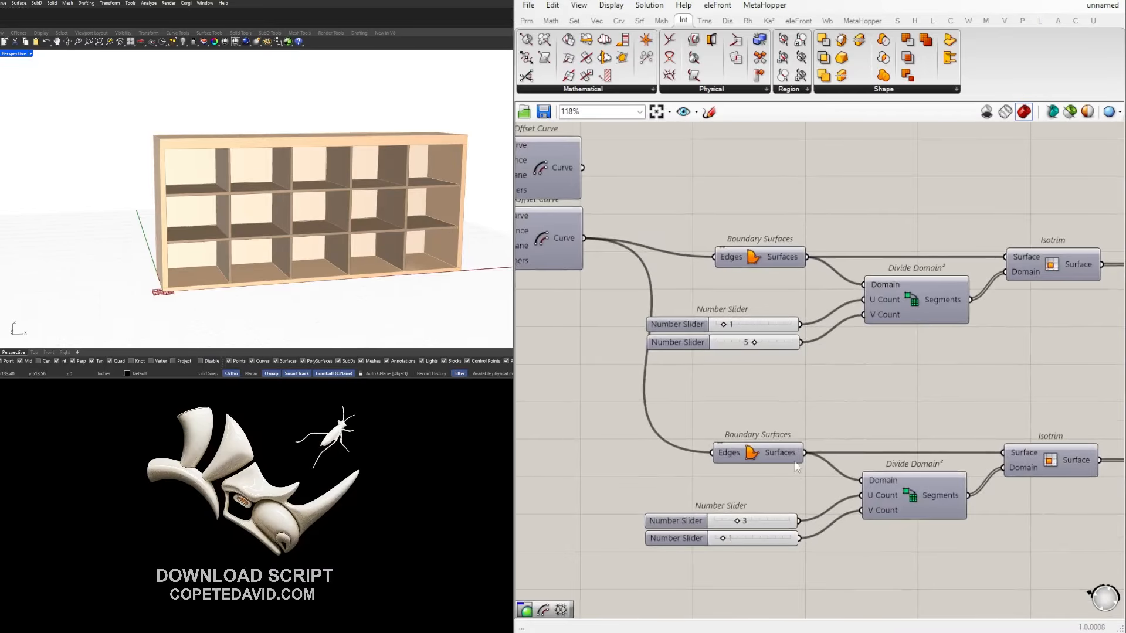
right_click_drag(796, 466, 794, 412)
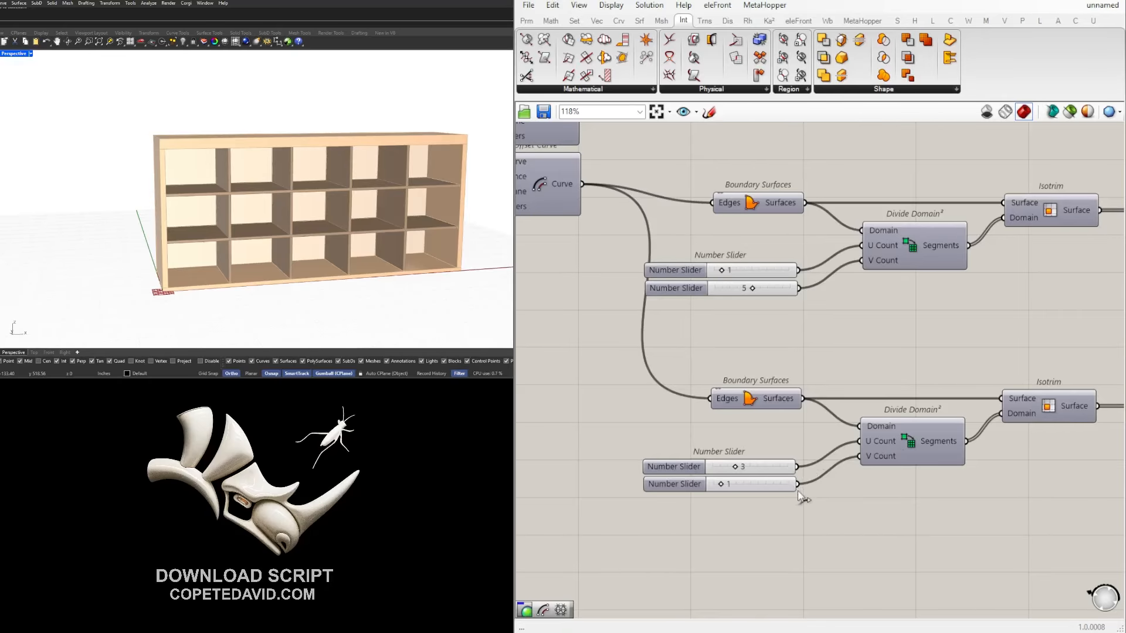
left_click_drag(839, 322, 862, 247)
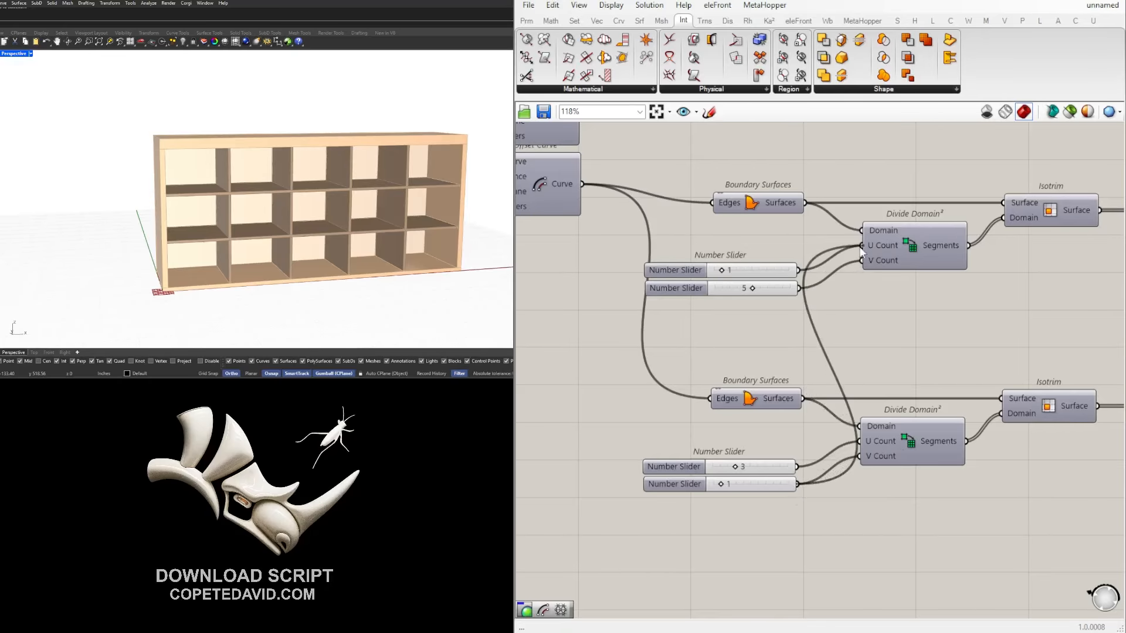
key("Delete")
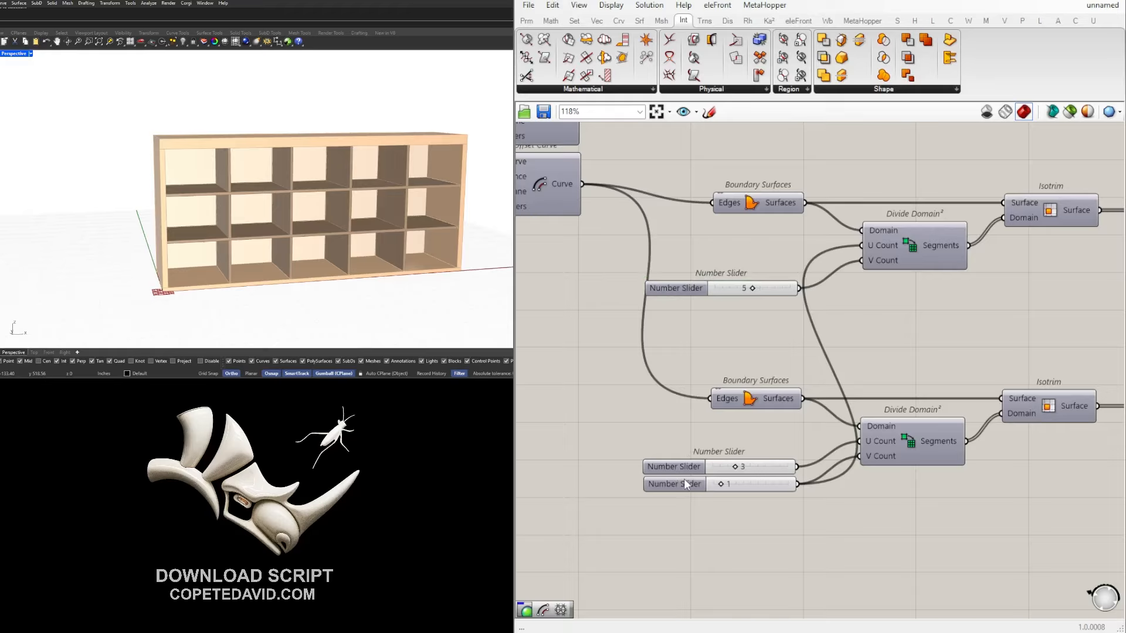
Bring the two division count sliders together, naming the 5 slider V and the 3 slider U.
left_click_drag(687, 484, 655, 459)
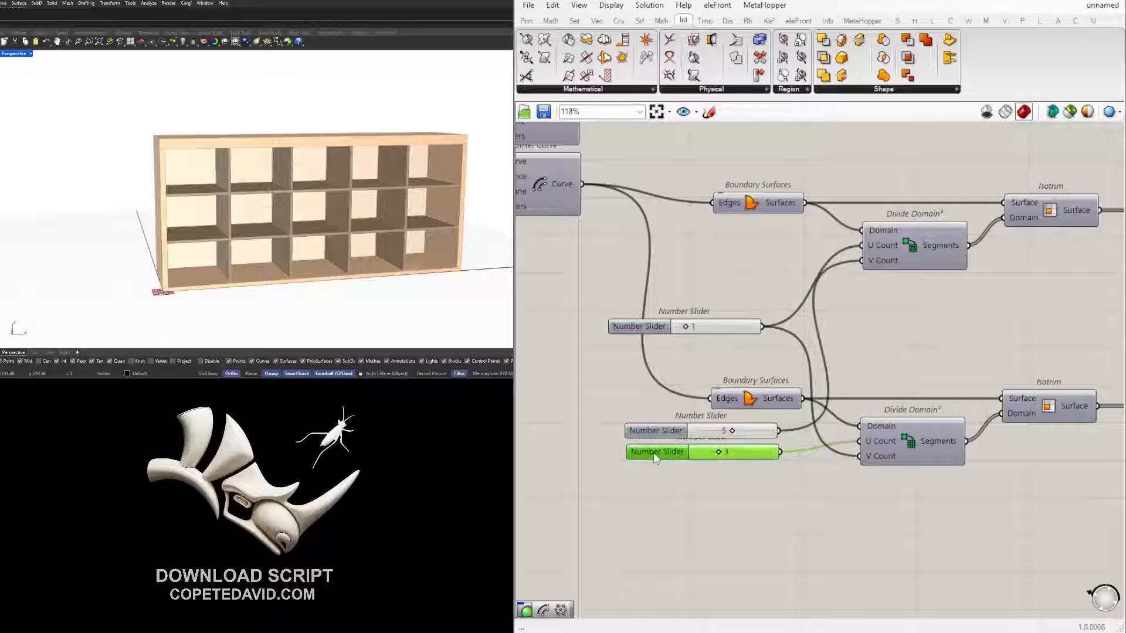
left_click(646, 429)
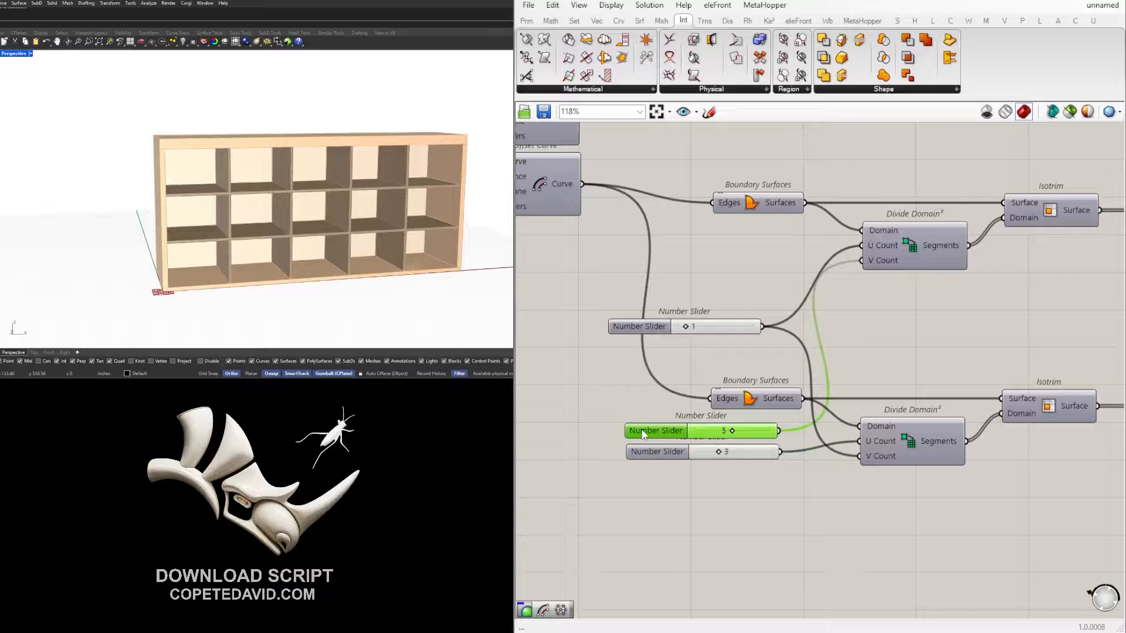
right_click(643, 434)
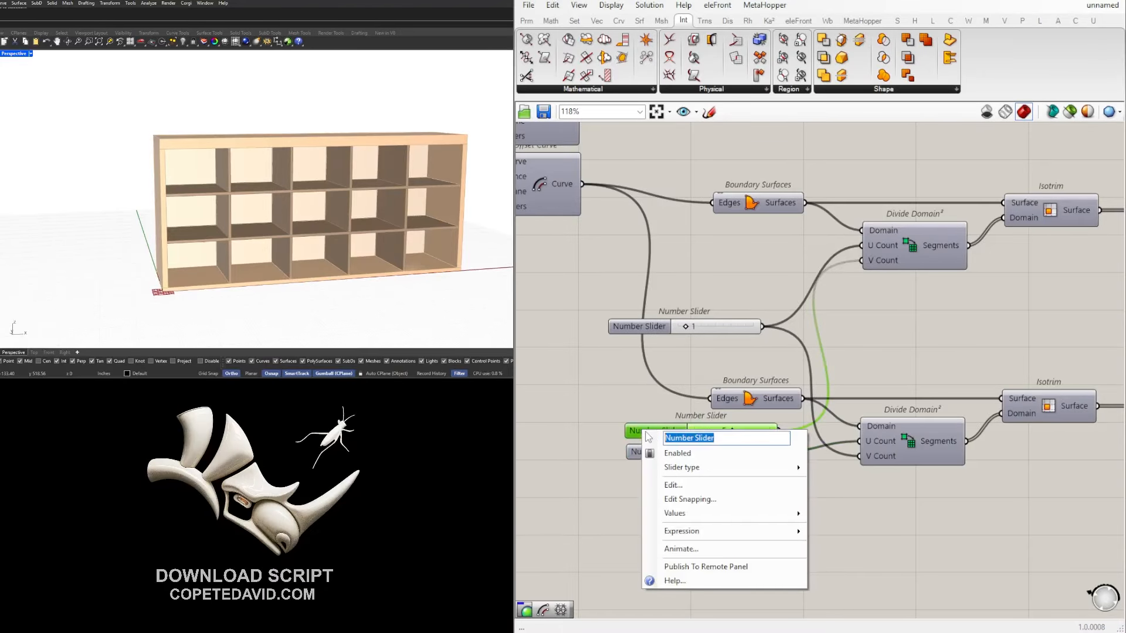
type("V")
left_click(638, 401)
right_click(653, 450)
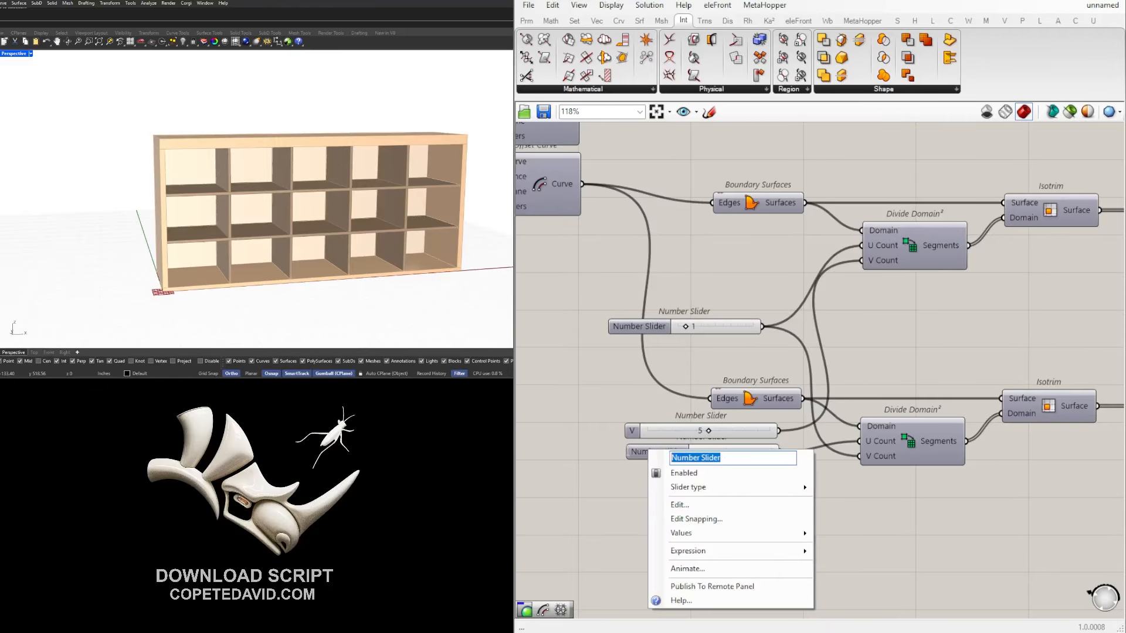
type("U")
left_click(648, 438)
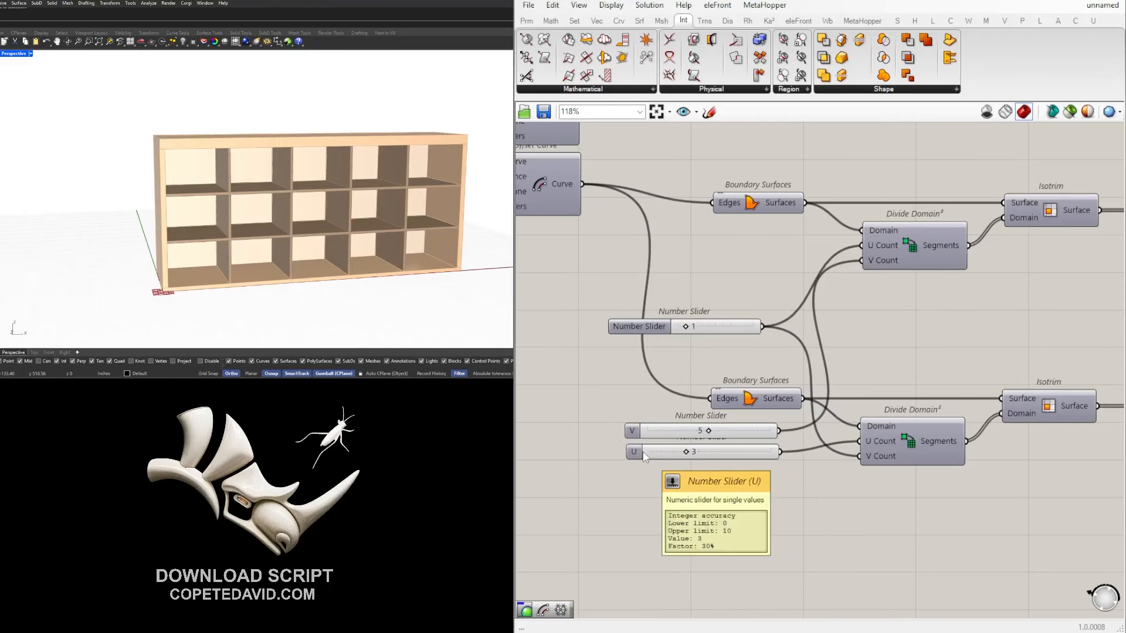
Stack the shared 1 slider with the V and U sliders between the two branches, ahead of the Boundary Surfaces components.
left_click_drag(619, 464, 785, 421)
right_click_drag(645, 528, 750, 529)
left_click_drag(748, 438, 627, 350)
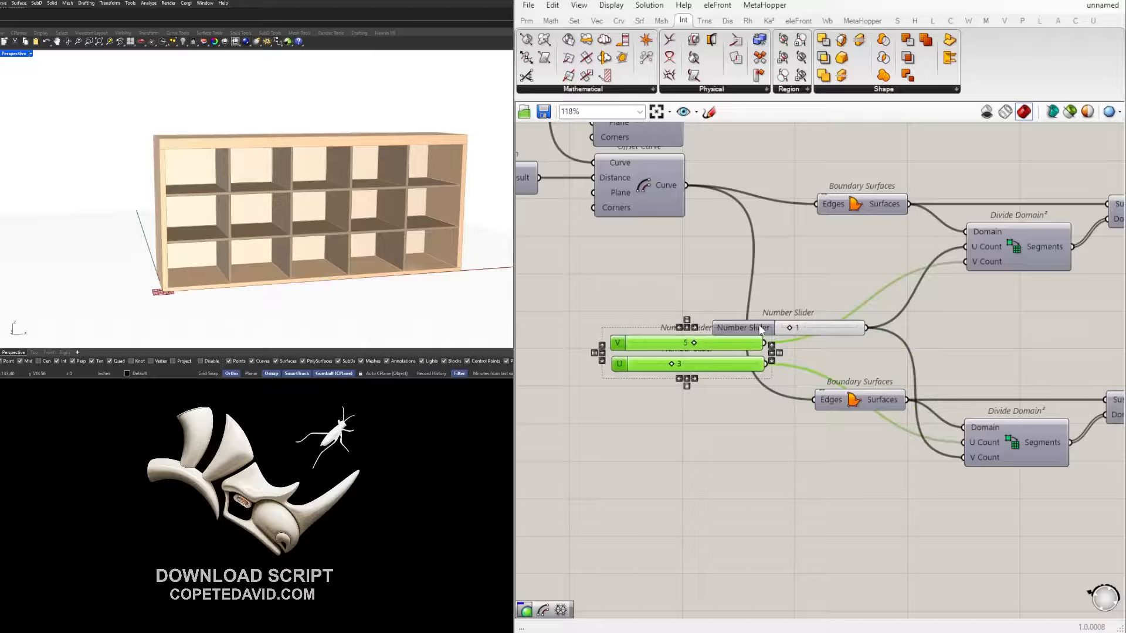
left_click_drag(760, 329, 659, 320)
left_click_drag(767, 258, 670, 382)
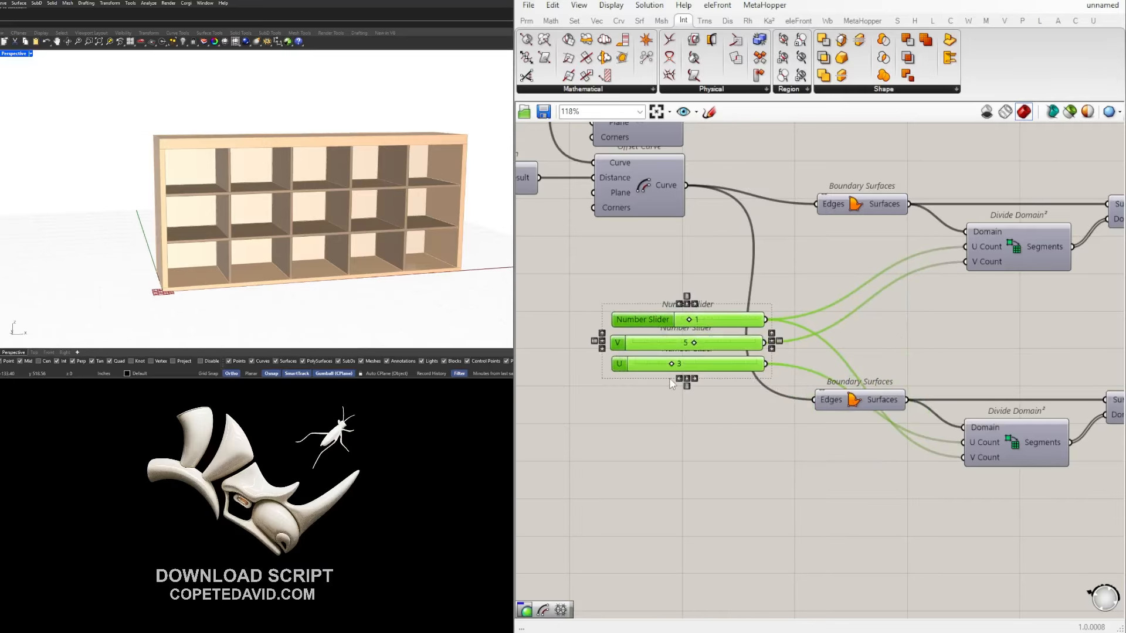
left_click_drag(655, 328, 623, 297)
left_click(807, 296)
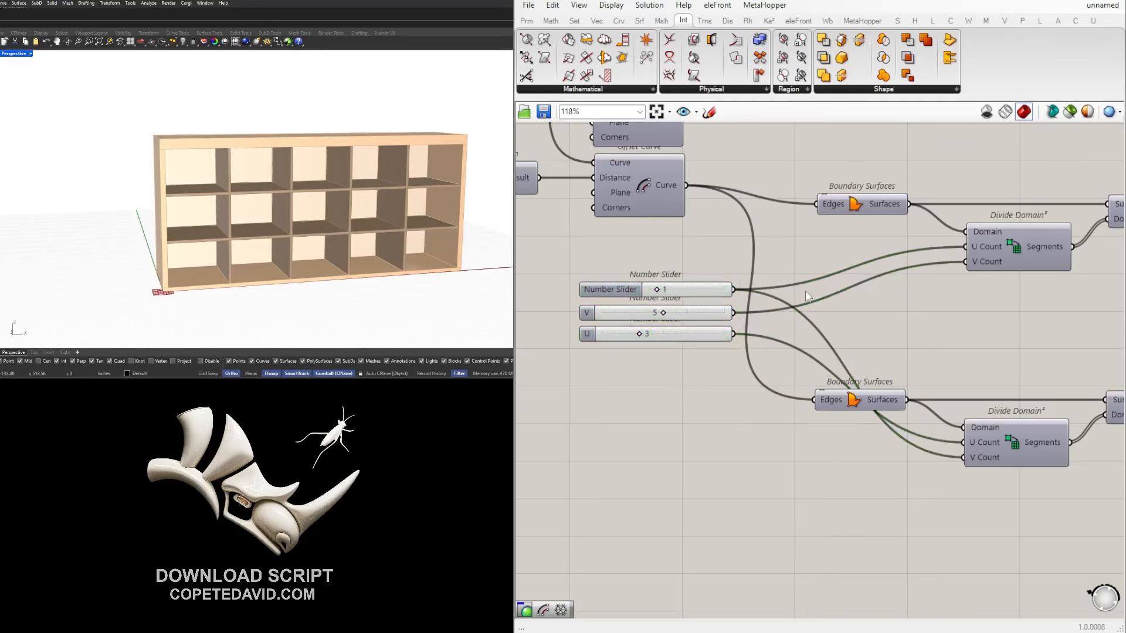
Insert a relay after the lower Boundary Surfaces, feed it from the upper Boundary Surfaces, and delete the lower one.
scroll(807, 296, "down", 3)
left_click_drag(864, 378, 866, 309)
left_click_drag(862, 236, 873, 363)
double_click(885, 360)
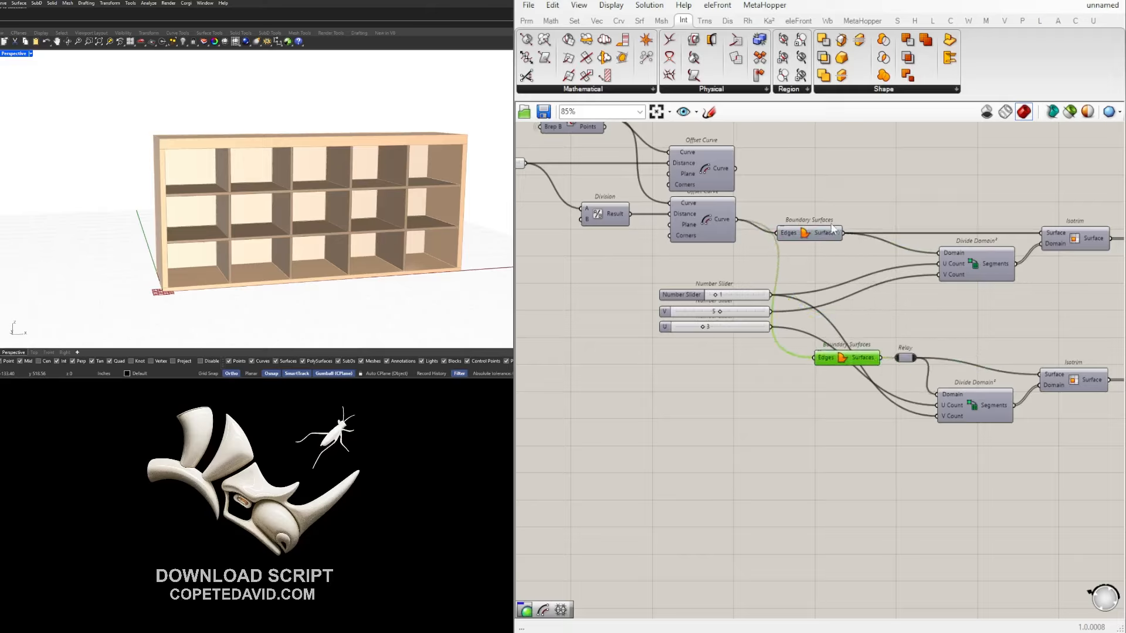
left_click_drag(842, 233, 896, 358)
key("Delete")
Reposition the three stacked sliders midway between the Divide Domain² branches and align the relay with the lower branch's wire.
left_click_drag(769, 374, 677, 341)
left_click(831, 310)
right_click_drag(833, 309, 799, 309)
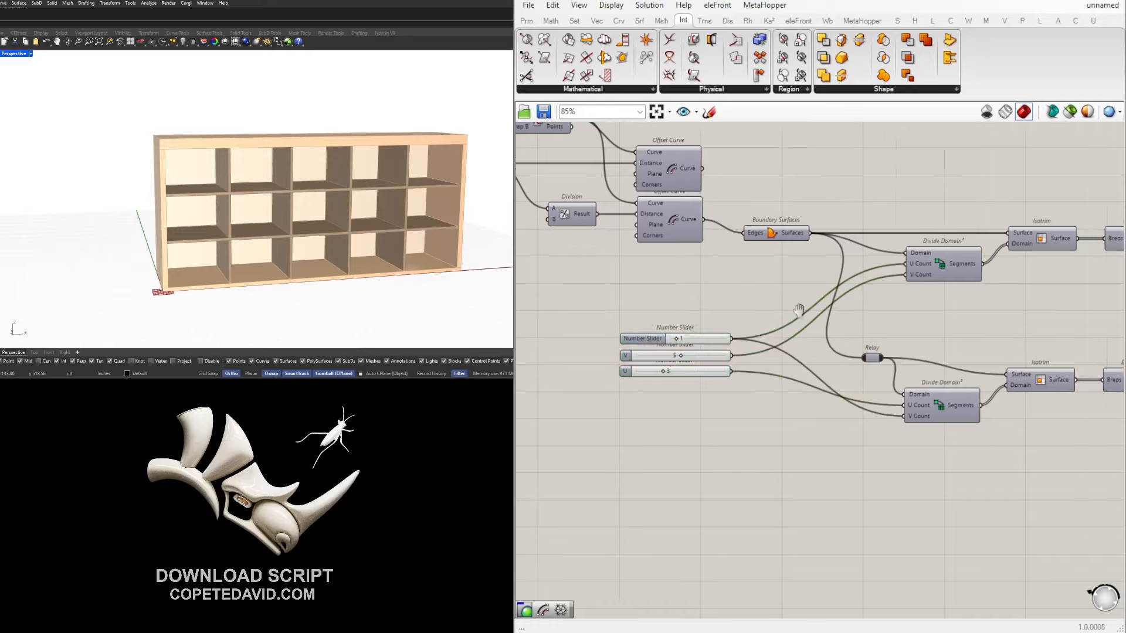
scroll(762, 364, "down", 5)
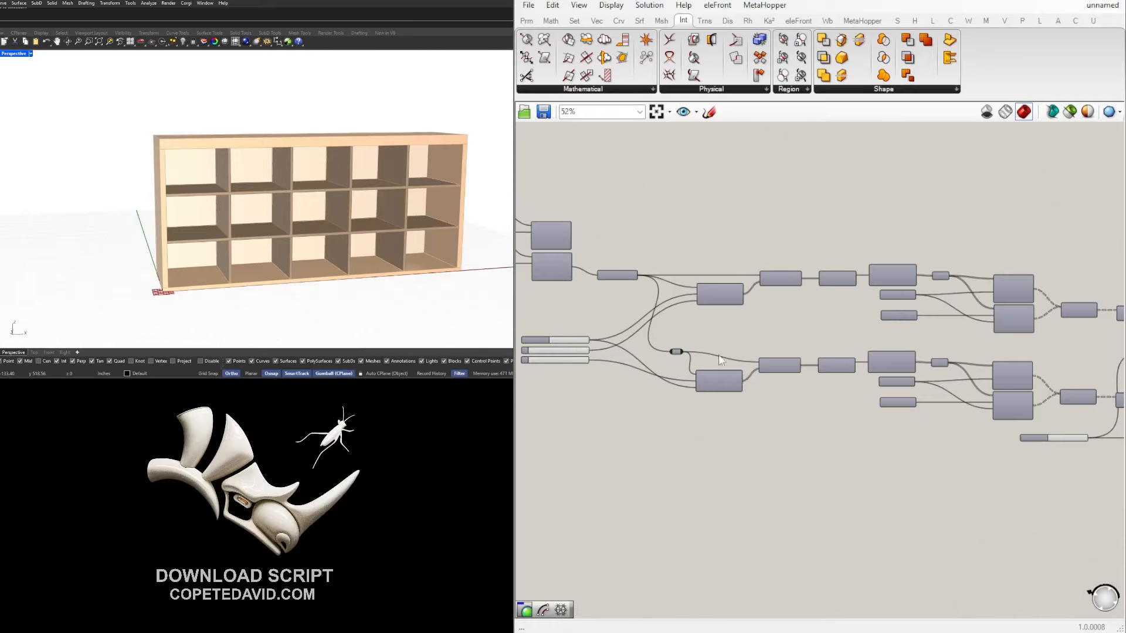
scroll(704, 358, "up", 4)
left_click_drag(650, 357, 648, 377)
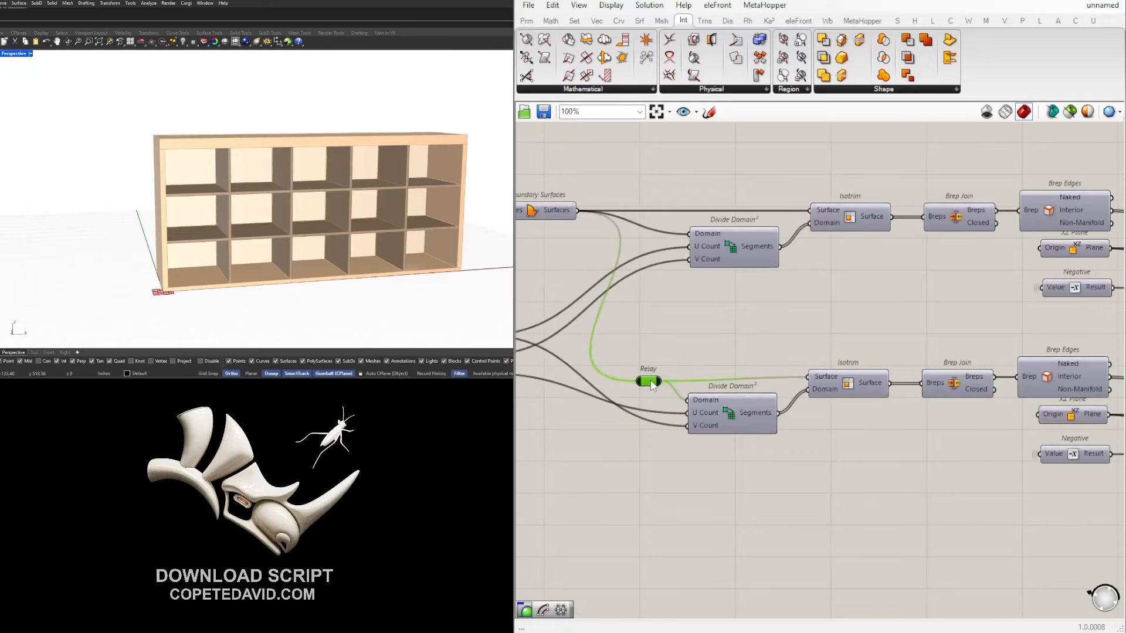
left_click(655, 347)
Shift the count sliders, Boundary Surfaces and all downstream components slightly to line up with the Offset Curve output.
scroll(655, 343, "down", 10)
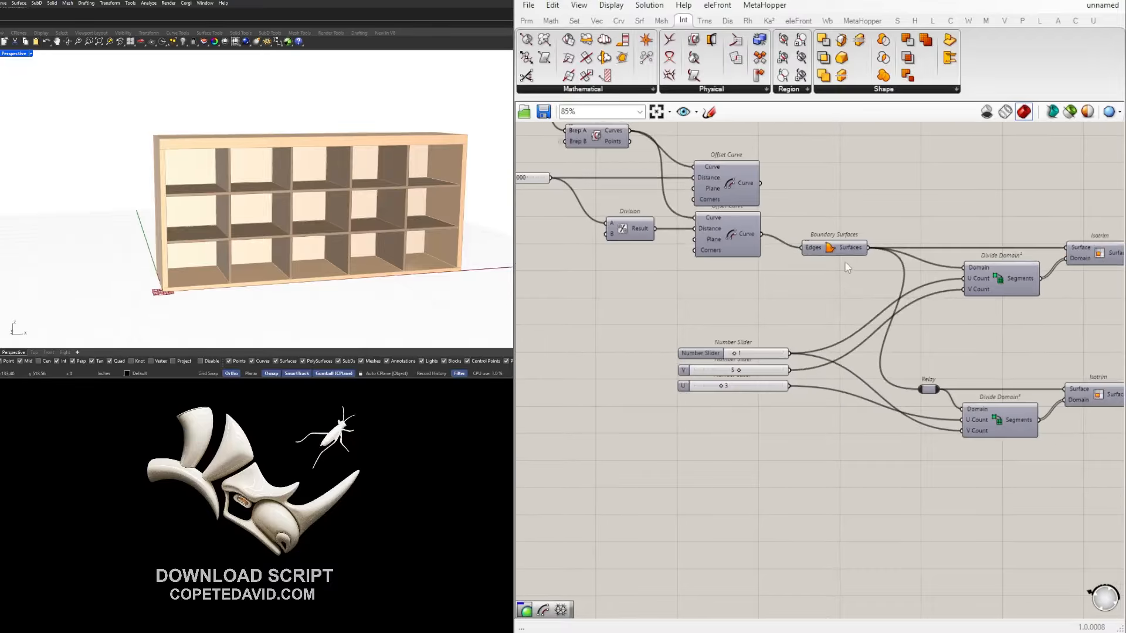
scroll(997, 364, "down", 1)
left_click_drag(1078, 405, 691, 224)
scroll(702, 238, "up", 9)
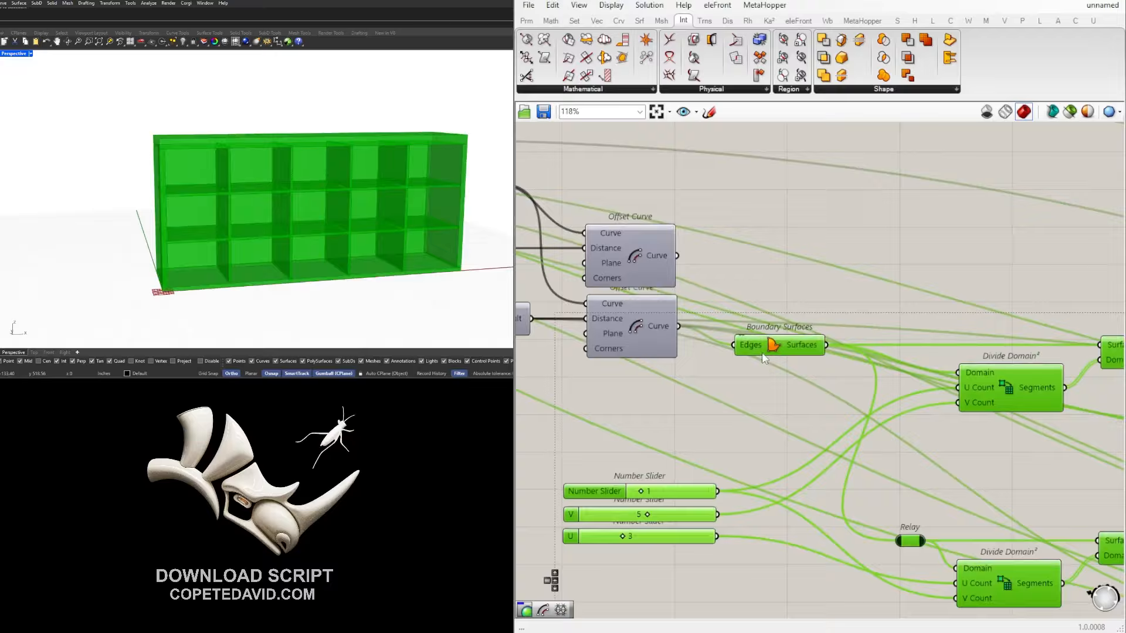
left_click(670, 429)
right_click_drag(664, 437, 766, 399)
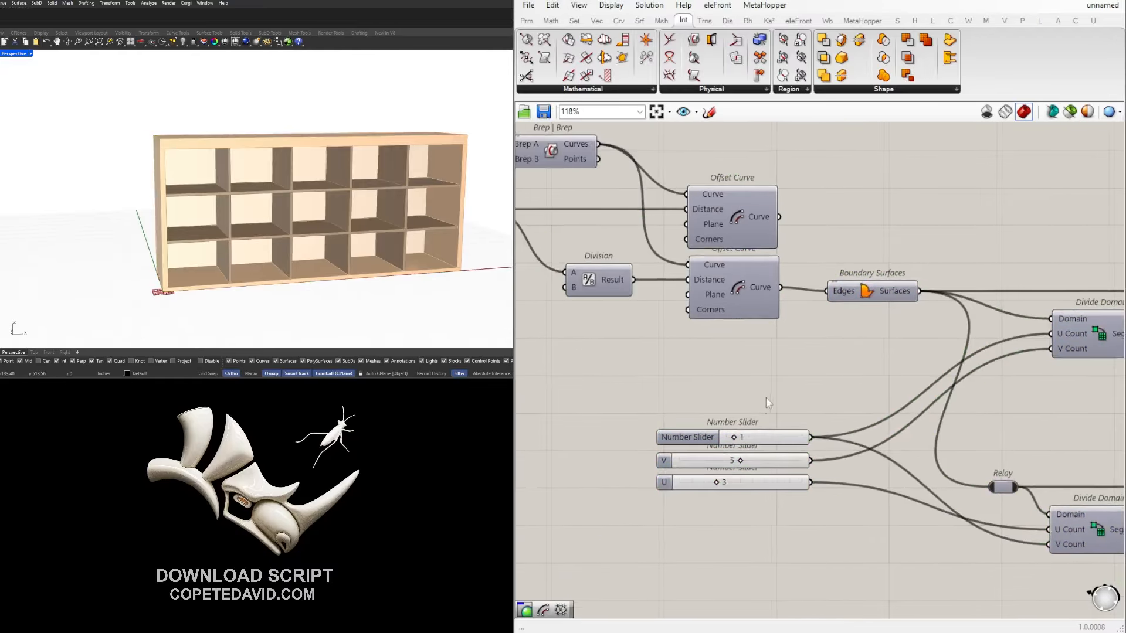
Space out the three stacked sliders, raising the 1 slider and lowering the U slider.
right_click(709, 438)
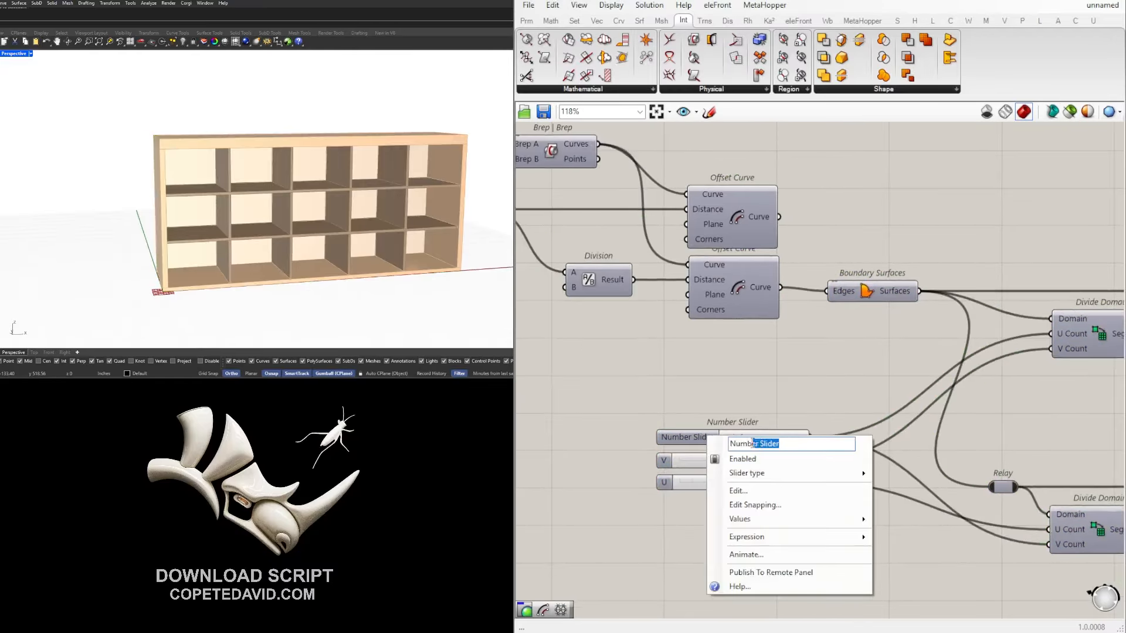
left_click(706, 408)
left_click_drag(752, 444, 703, 400)
left_click(690, 430)
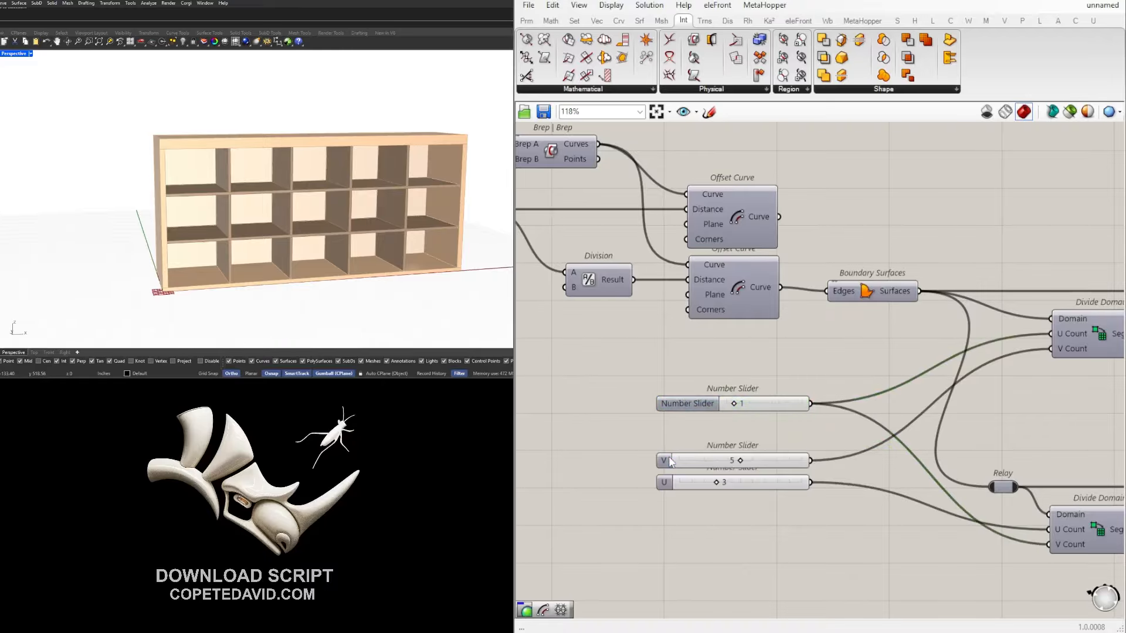
left_click(670, 462)
left_click_drag(670, 482, 670, 503)
left_click(729, 525)
Set the slider feeding both Subtraction components to 0.000 and view the shelf's front edge up close.
scroll(791, 490, "down", 2)
right_click_drag(791, 490, 602, 373)
scroll(602, 373, "down", 3)
scroll(744, 389, "up", 4)
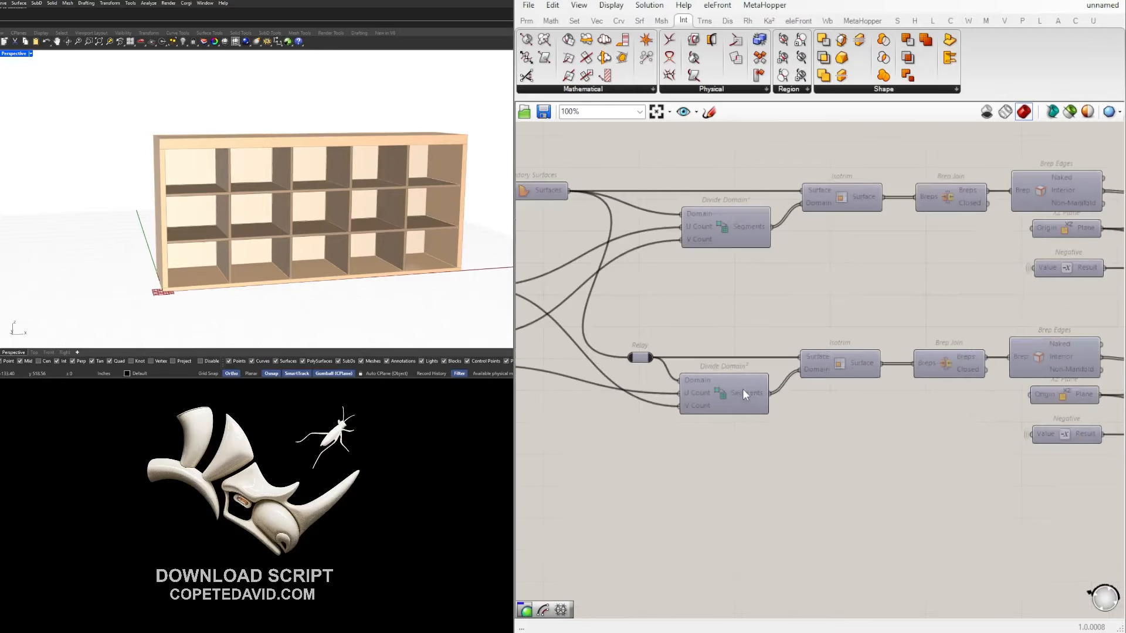
scroll(743, 389, "down", 4)
right_click_drag(874, 415, 610, 423)
scroll(610, 424, "up", 3)
right_click_drag(975, 406, 768, 399)
scroll(690, 478, "up", 2)
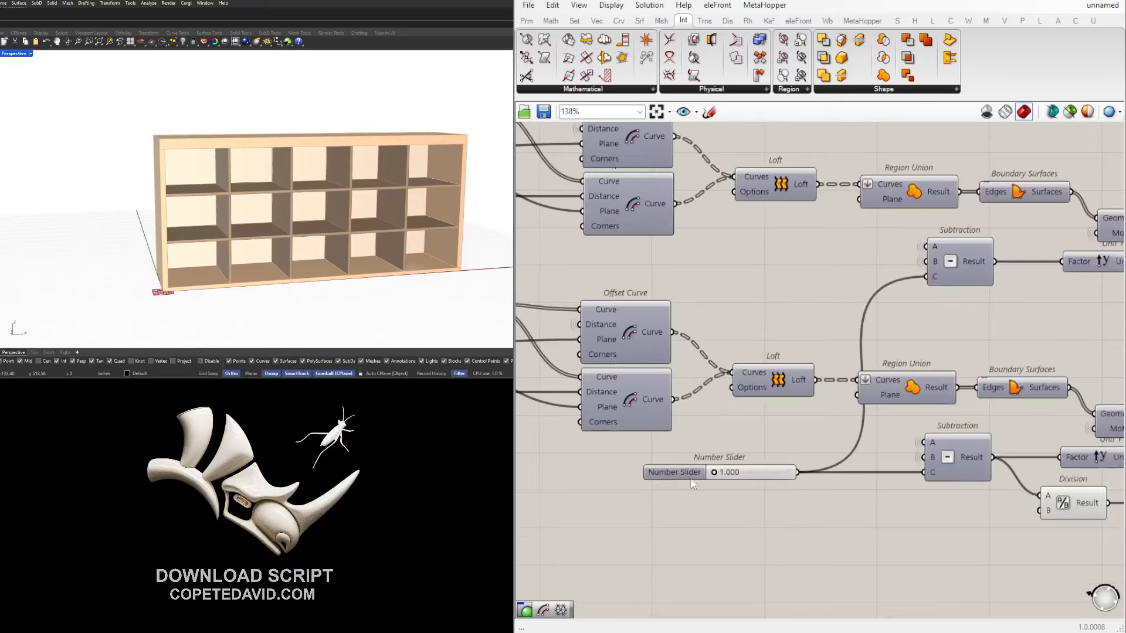
right_click_drag(837, 473, 718, 453)
right_click_drag(908, 302, 849, 272)
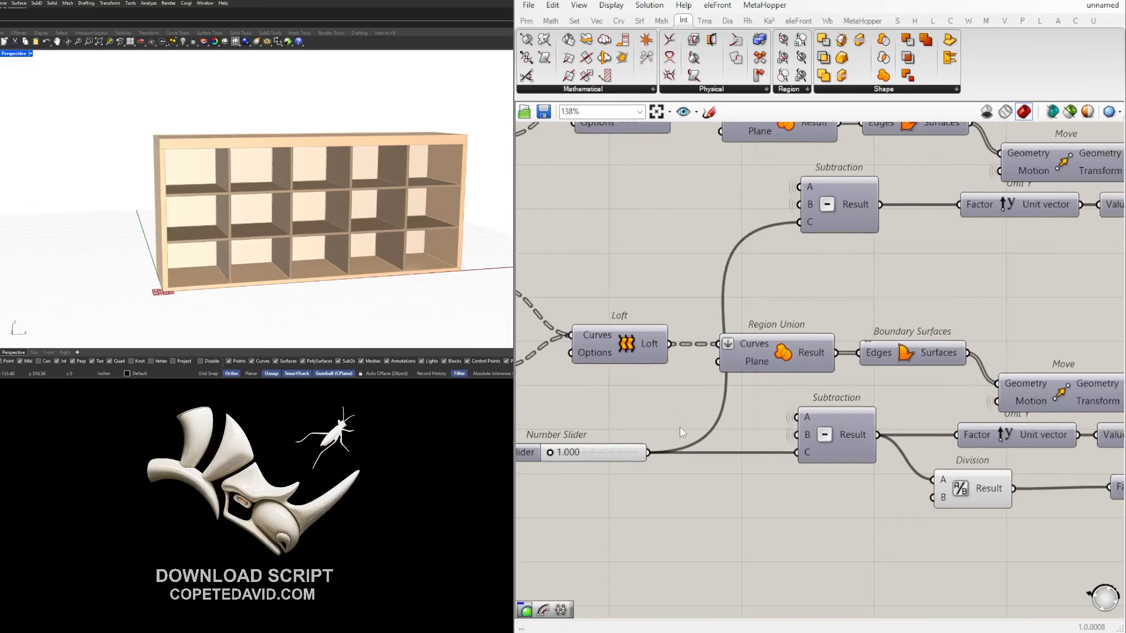
right_click_drag(548, 455, 707, 446)
scroll(672, 447, "up", 5)
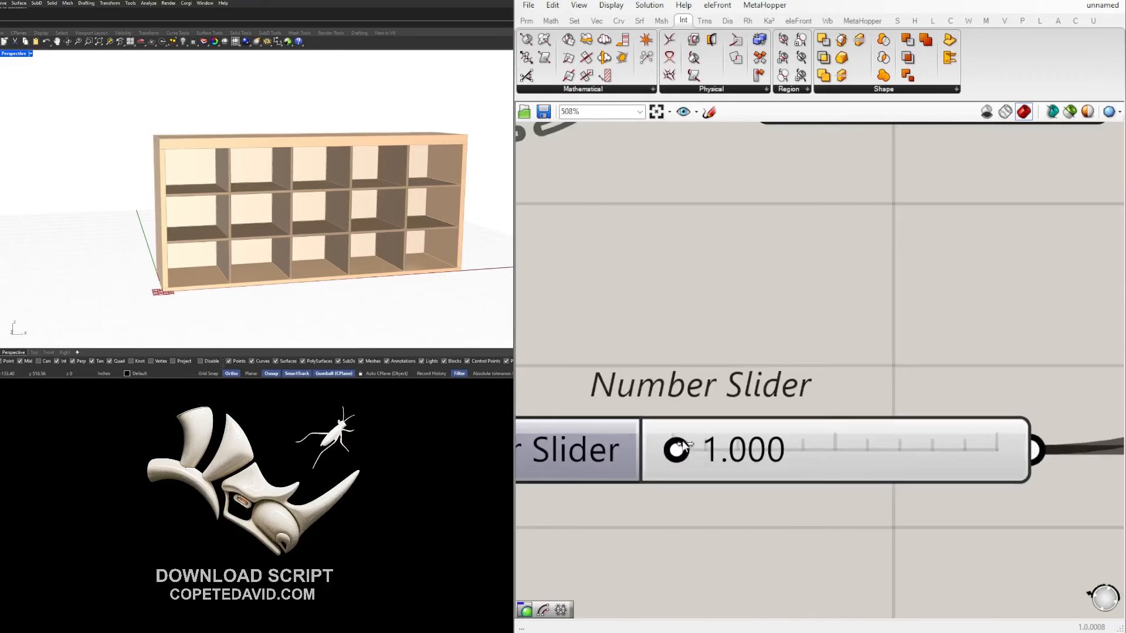
left_click_drag(673, 450, 629, 447)
scroll(150, 201, "up", 5)
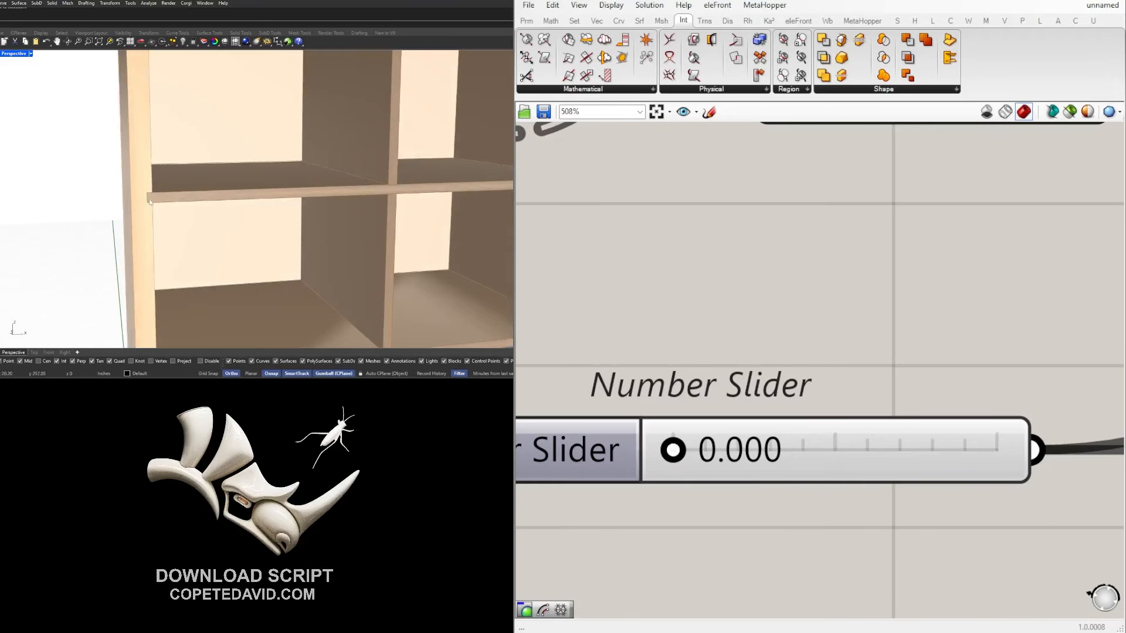
Set the slider feeding both Subtraction components to 0.5 and rename it FACE OFFSET.
scroll(152, 201, "down", 5)
scroll(818, 424, "down", 3)
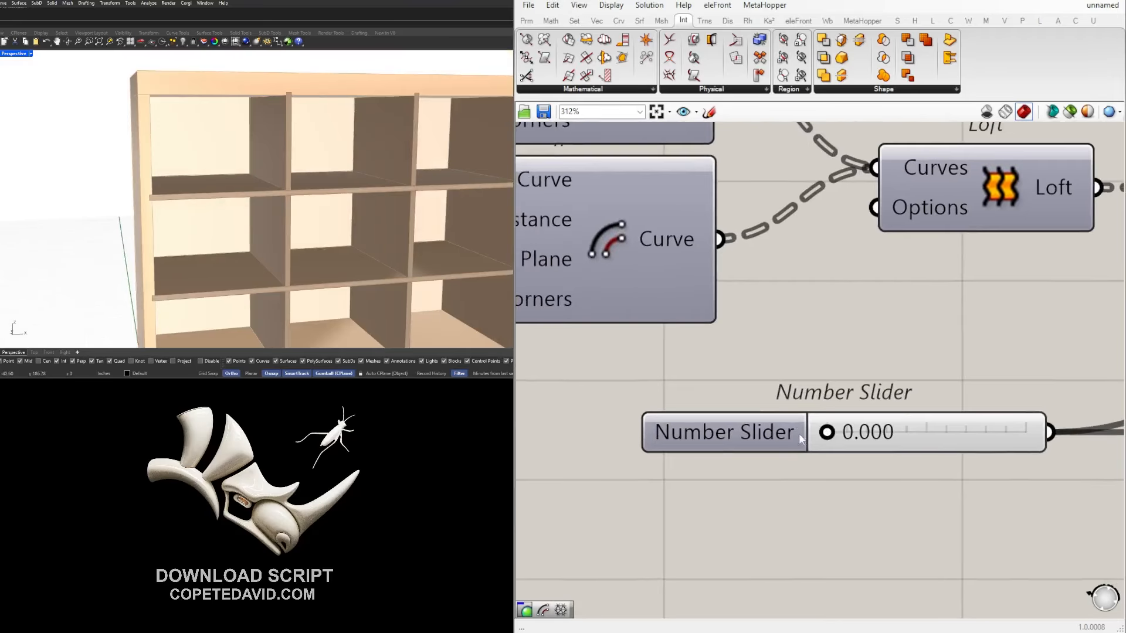
double_click(838, 435)
type(".5")
key("Return")
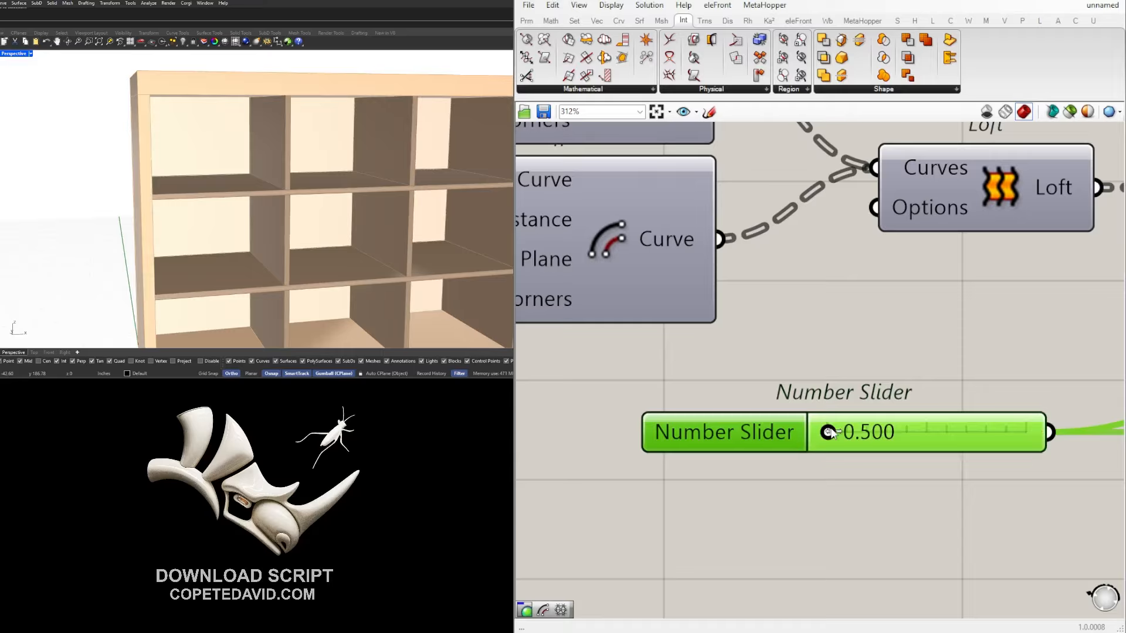
right_click(807, 445)
left_click_drag(844, 450, 745, 441)
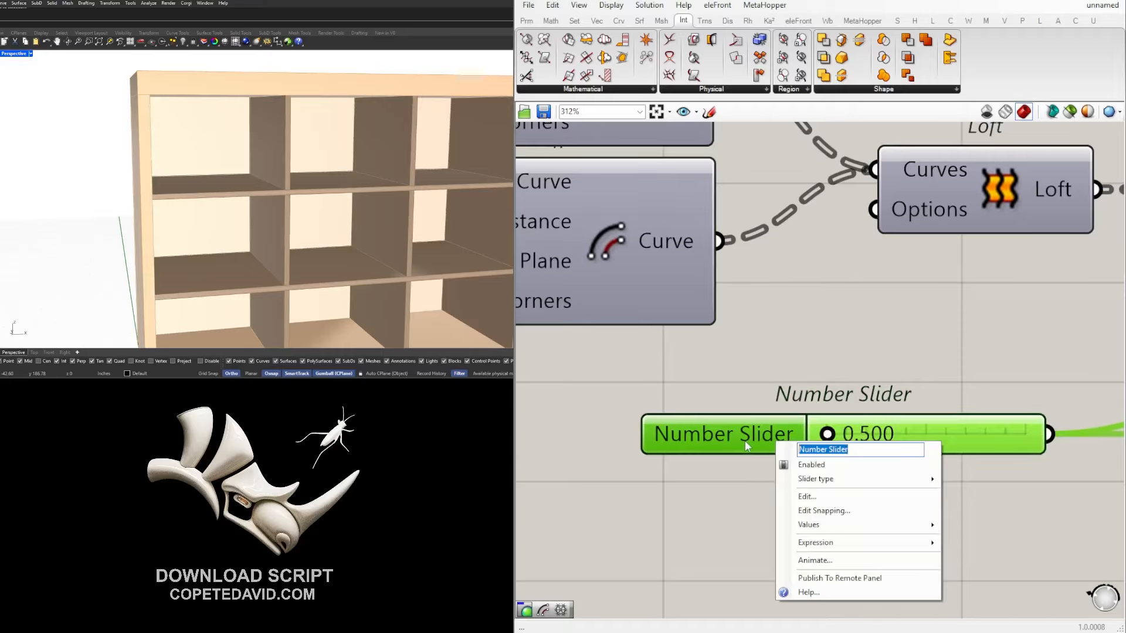
type("FACE OFFSET")
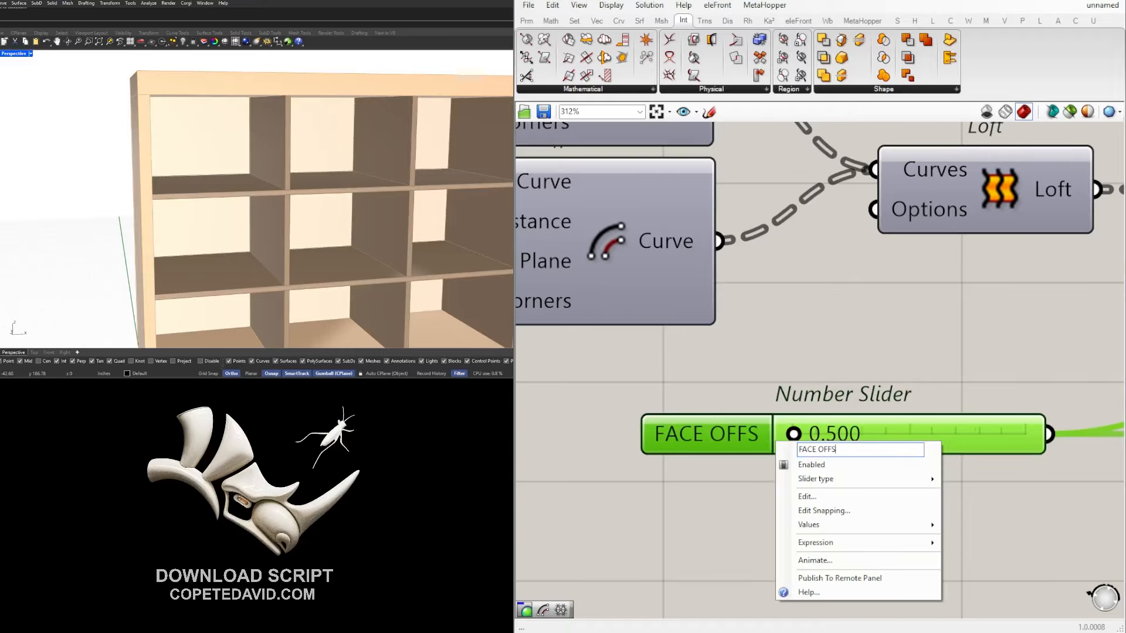
key("Return")
Turn off the preview of the lower branch's Subtraction, Division, Unit Y, Negative and Extrude components.
scroll(745, 441, "down", 5)
scroll(699, 463, "down", 3)
right_click_drag(697, 462, 877, 439)
left_click(817, 463)
right_click_drag(782, 447, 821, 423)
right_click_drag(1035, 430, 684, 424)
scroll(804, 417, "up", 5)
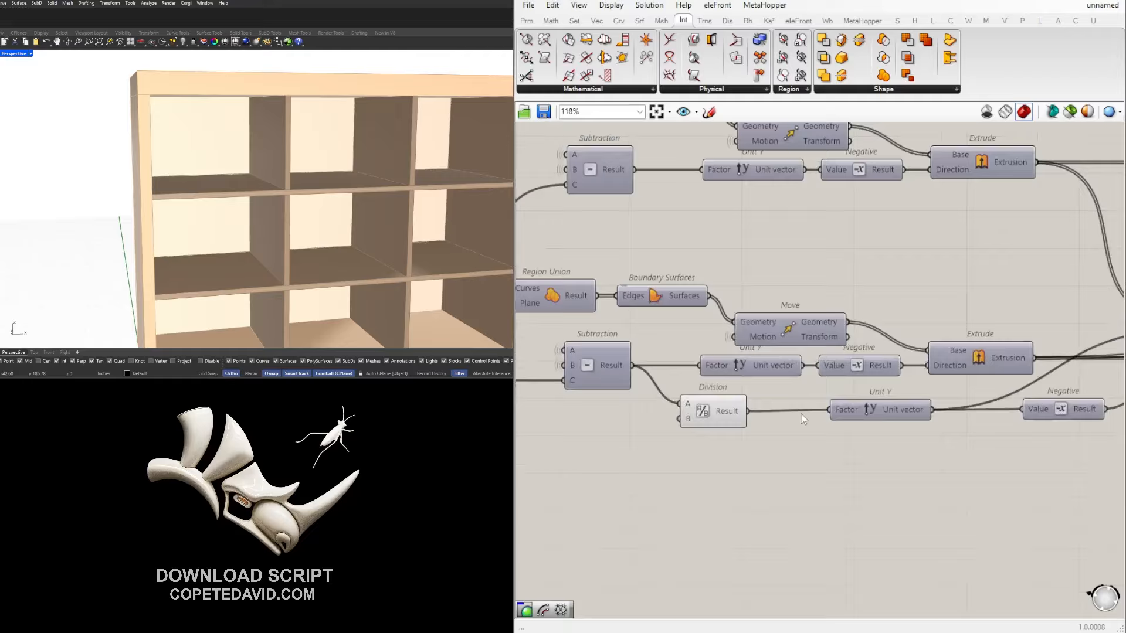
scroll(874, 441, "down", 2)
left_click_drag(957, 475, 691, 384)
scroll(740, 378, "down", 1)
middle_click(740, 379)
left_click(764, 352)
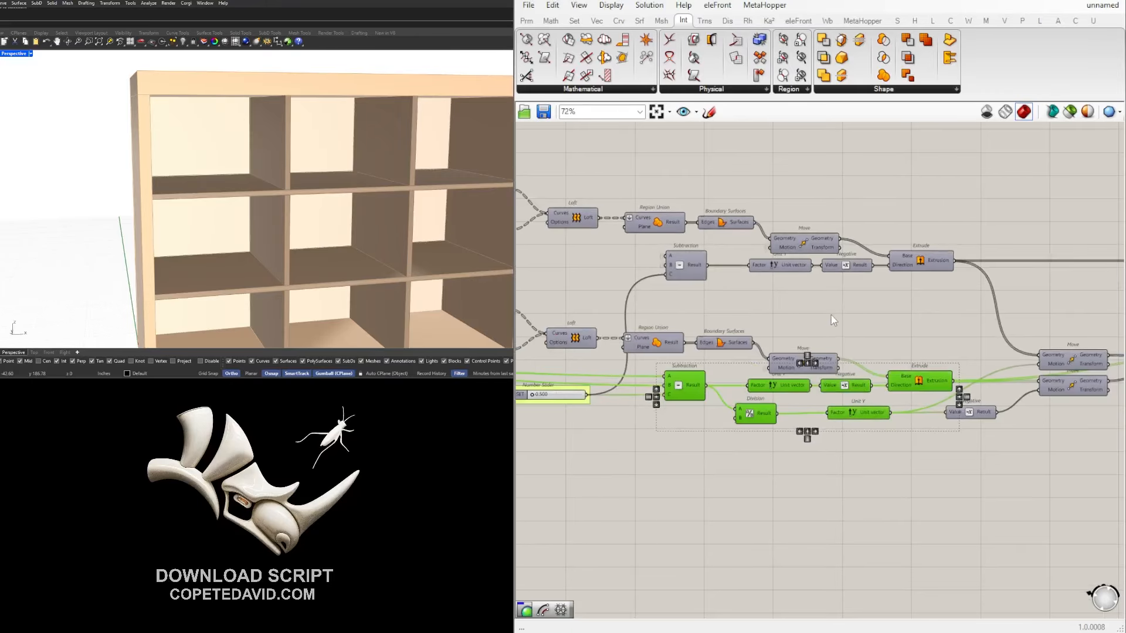
left_click(832, 317)
Shift the three colour swatches and their Custom Preview components slightly up and away from the grouped geometry parameters.
scroll(1067, 379, "down", 2)
right_click_drag(1068, 378, 636, 380)
right_click_drag(933, 331, 856, 329)
scroll(856, 328, "up", 2)
scroll(821, 327, "down", 5)
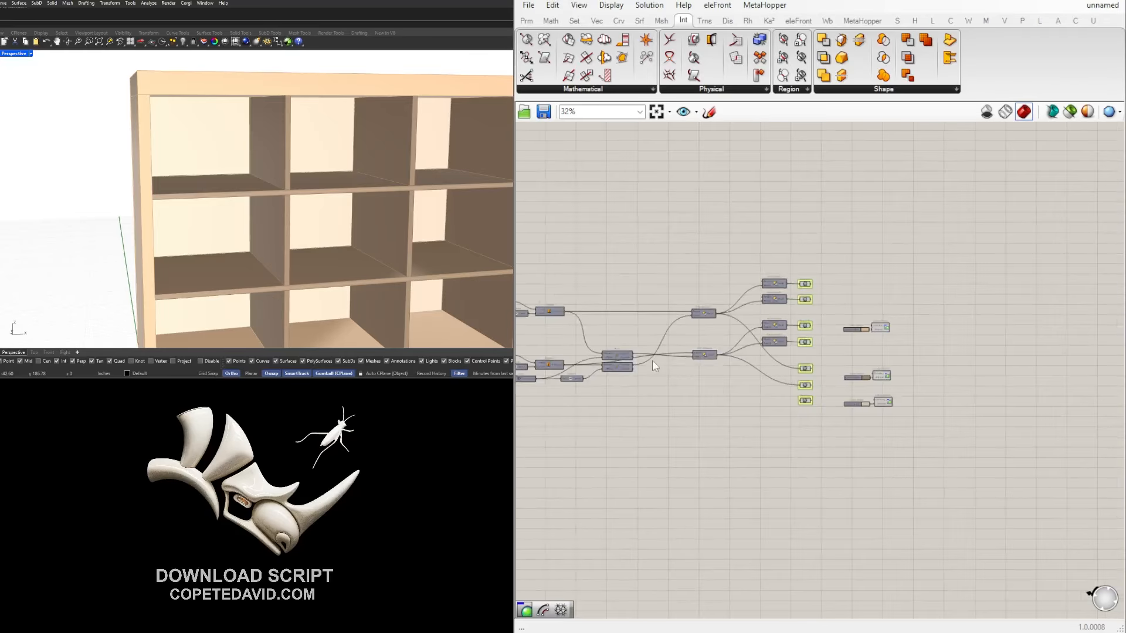
right_click_drag(652, 360, 831, 350)
scroll(1020, 351, "up", 3)
right_click_drag(1023, 353, 808, 379)
left_click_drag(951, 478, 805, 281)
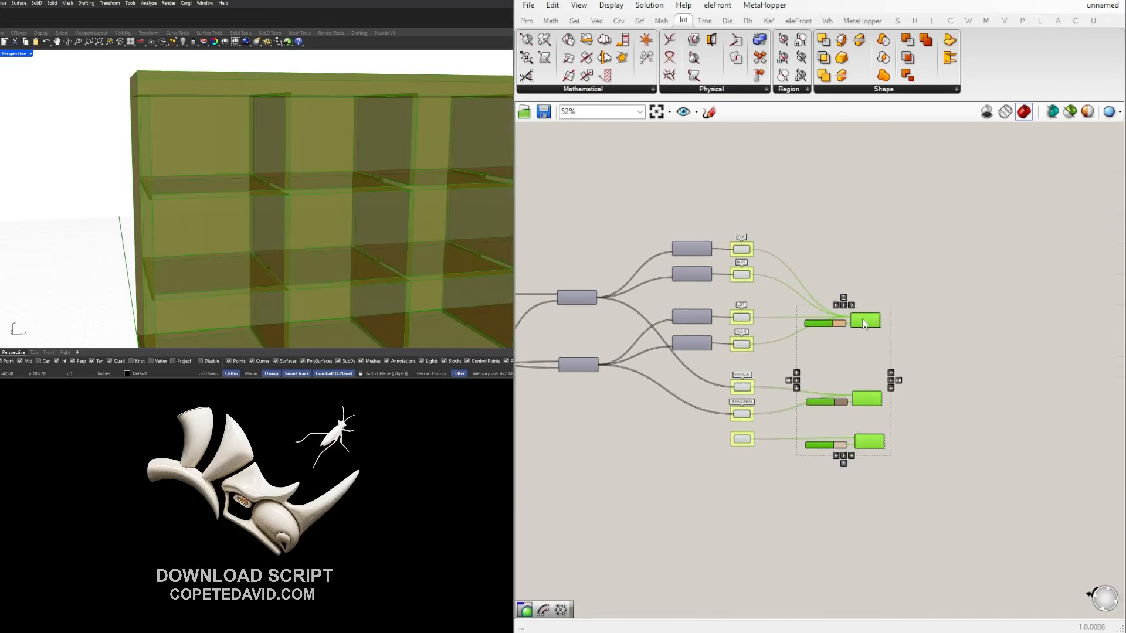
left_click_drag(864, 319, 882, 278)
left_click(877, 248)
Bake all seven grouped geometry parameters of the bookcase into Rhino.
scroll(238, 162, "down", 7)
right_click_drag(239, 165, 282, 171)
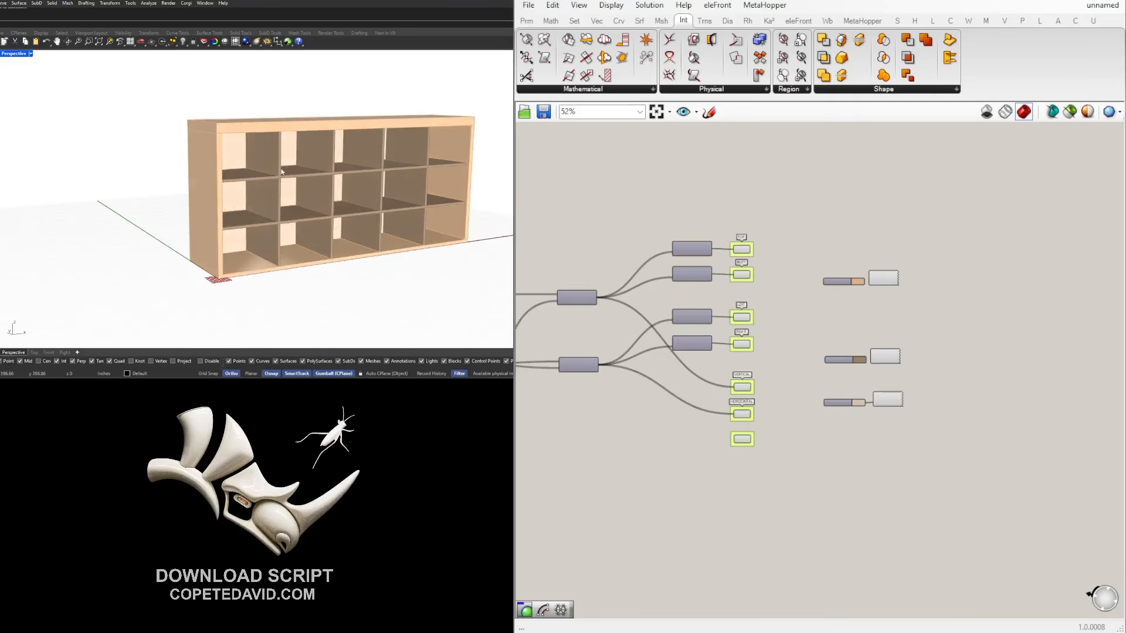
scroll(288, 166, "up", 3)
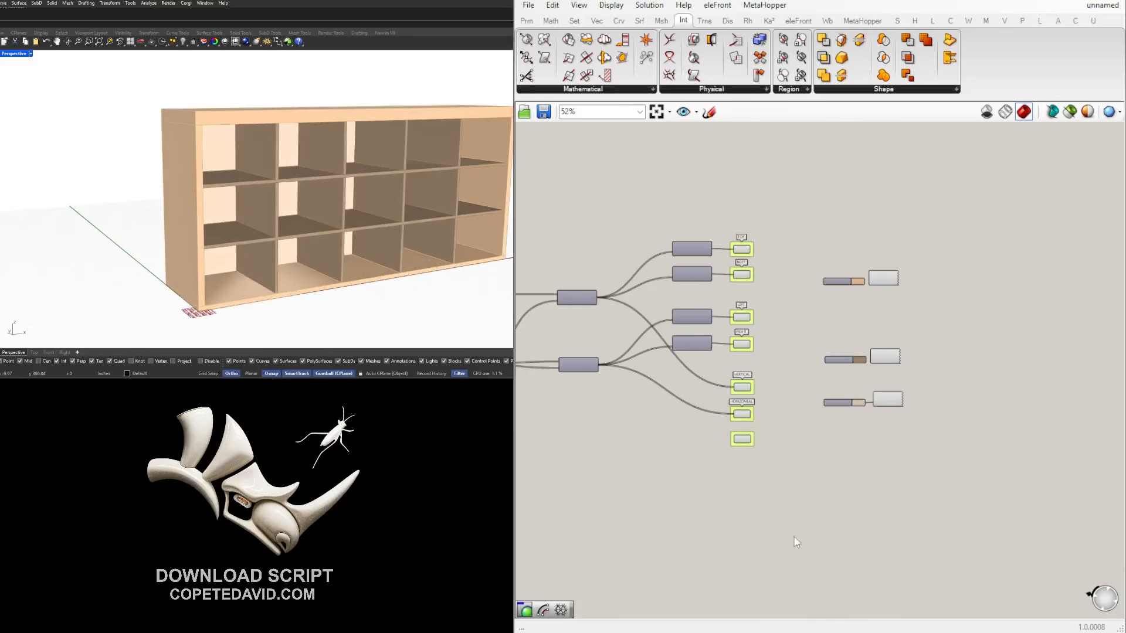
left_click_drag(773, 476, 729, 218)
middle_click(738, 218)
left_click(761, 247)
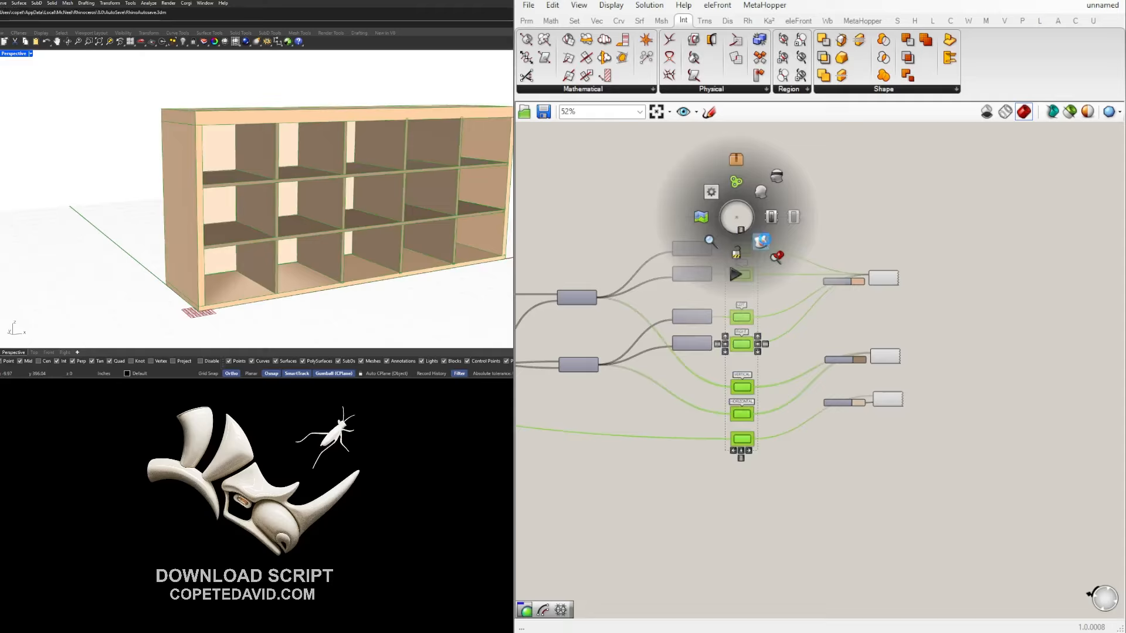
Select the whole baked bookcase in the Perspective viewport and move it clear of the previewed one.
scroll(194, 190, "down", 8)
right_click_drag(200, 188, 205, 211)
left_click_drag(116, 107, 407, 276)
left_click_drag(254, 182, 484, 217)
left_click(491, 200)
Select both horizontal shelves of the baked bookcase and pull them forward out of the frame.
scroll(431, 129, "up", 6)
left_click(372, 173)
scroll(371, 173, "up", 4)
left_click(353, 223, "shift")
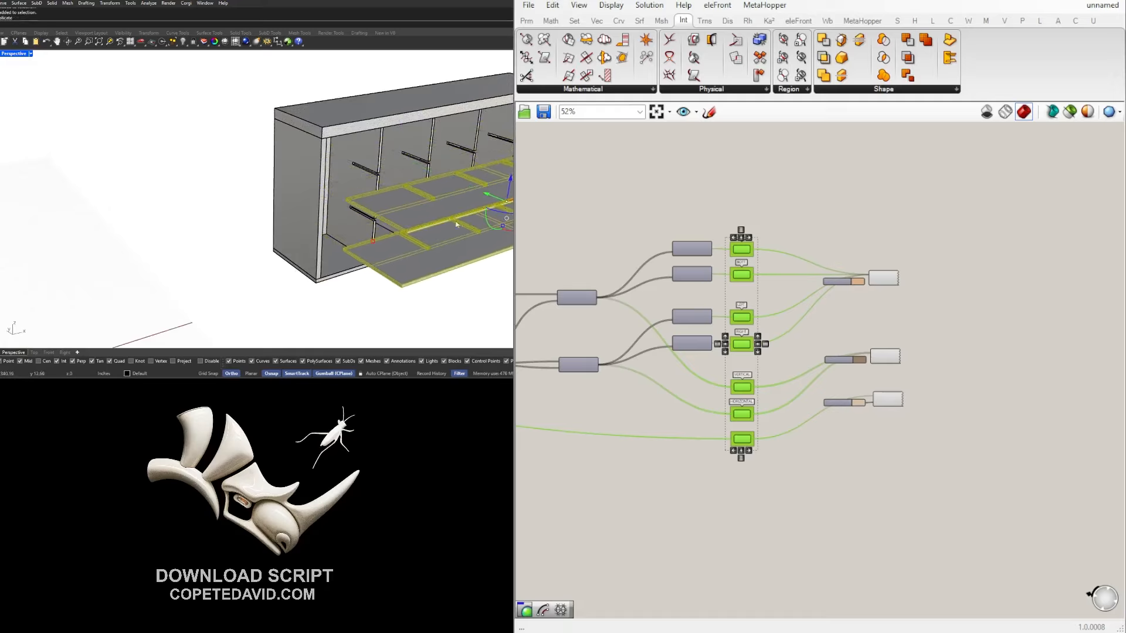
right_click_drag(298, 242, 179, 242, "shift")
scroll(216, 185, "up", 3)
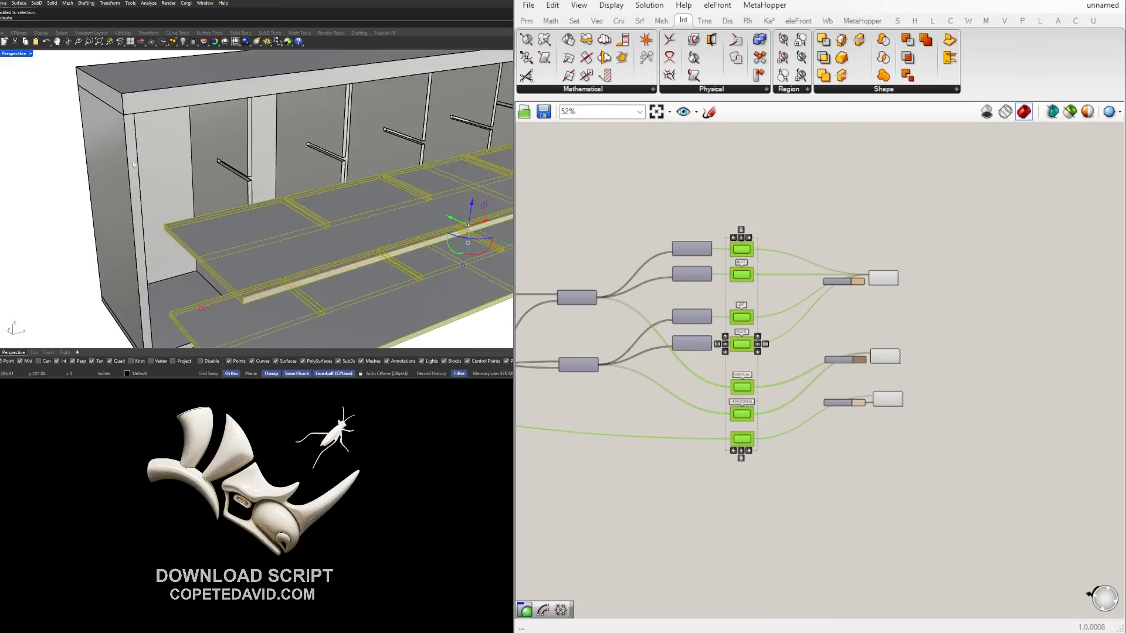
left_click(25, 184)
Examine the interlocking slots of the pulled-out shelves up close, from above and at the slot ends.
scroll(312, 224, "up", 2)
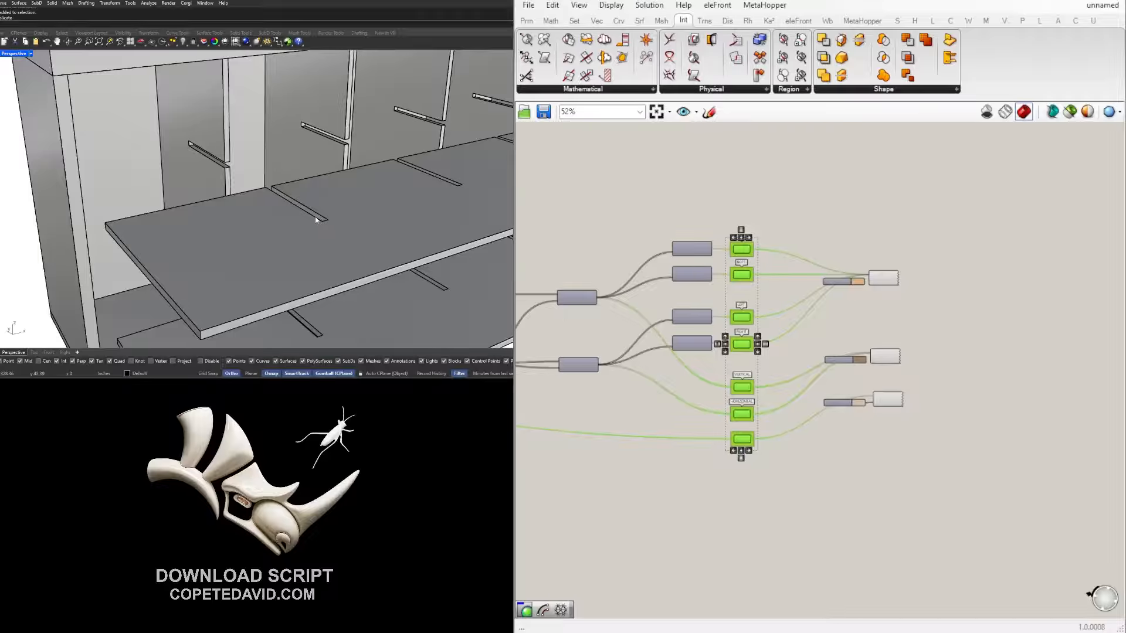
right_click_drag(329, 222, 360, 230)
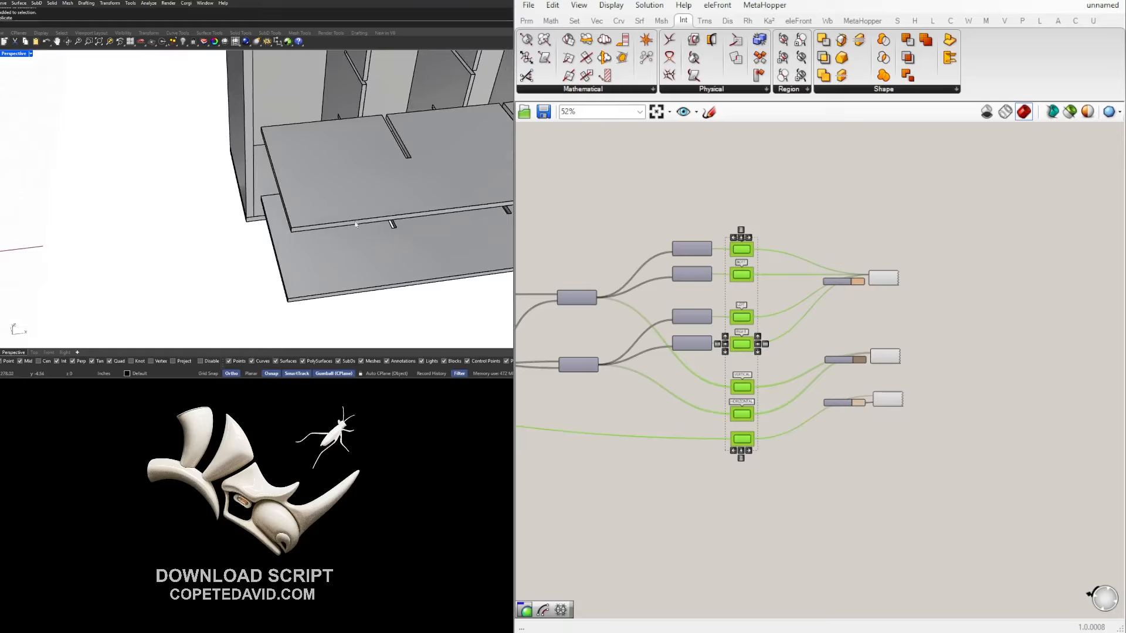
scroll(356, 225, "up", 10)
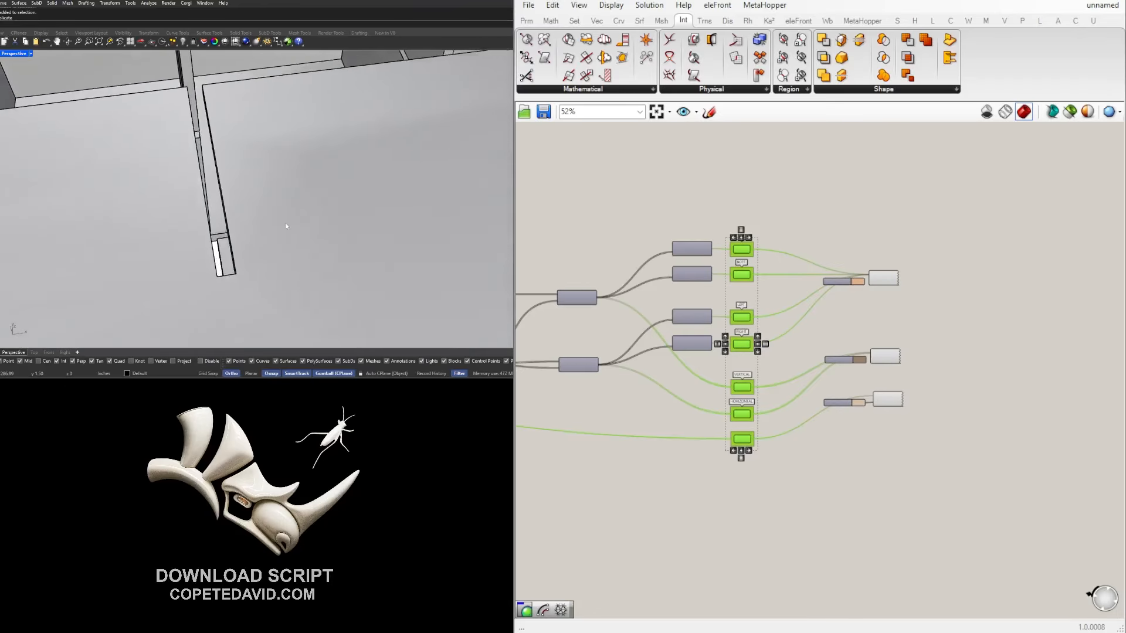
right_click_drag(287, 226, 186, 223)
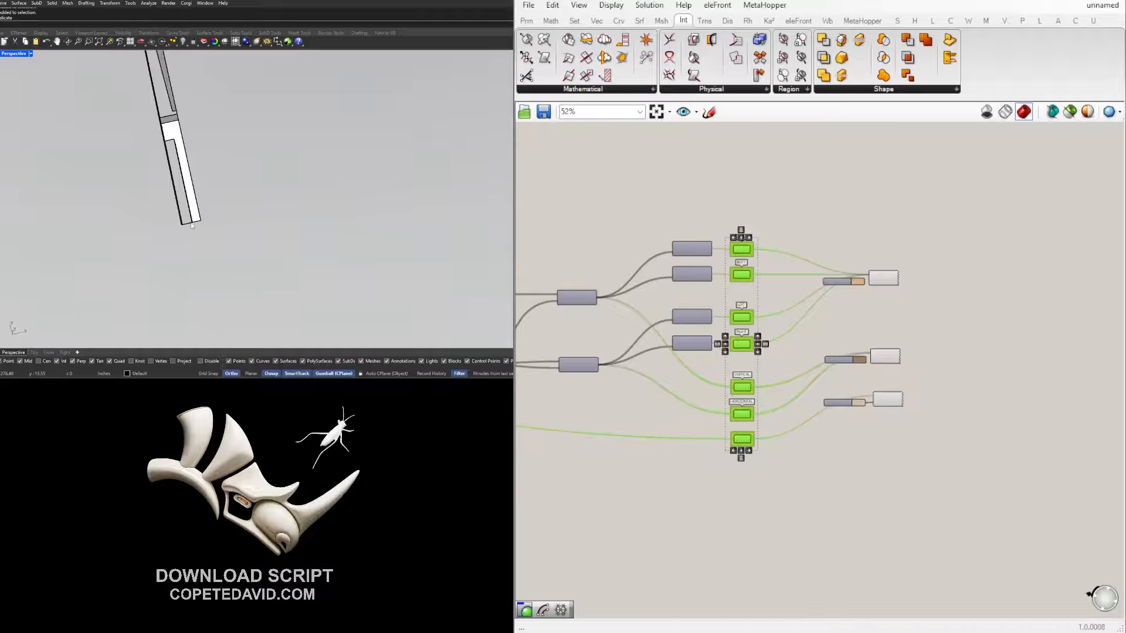
scroll(198, 222, "down", 15)
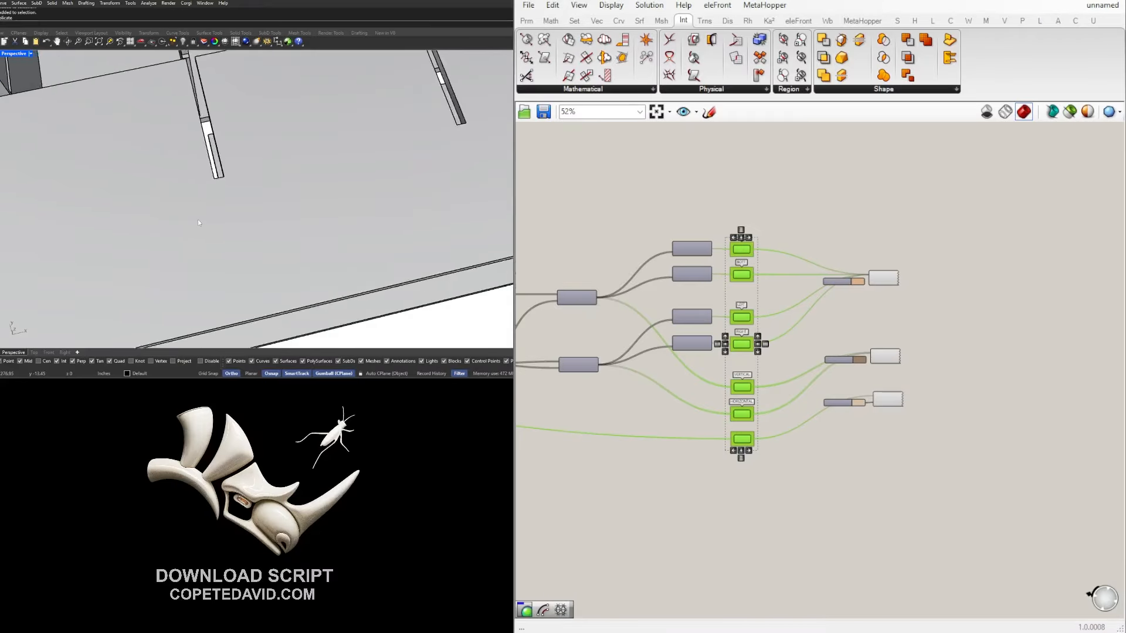
right_click_drag(199, 221, 239, 232)
Select the two pulled-out shelves in turn to inspect each one as an individual piece.
left_click(201, 311)
left_click(247, 291)
scroll(262, 268, "up", 1)
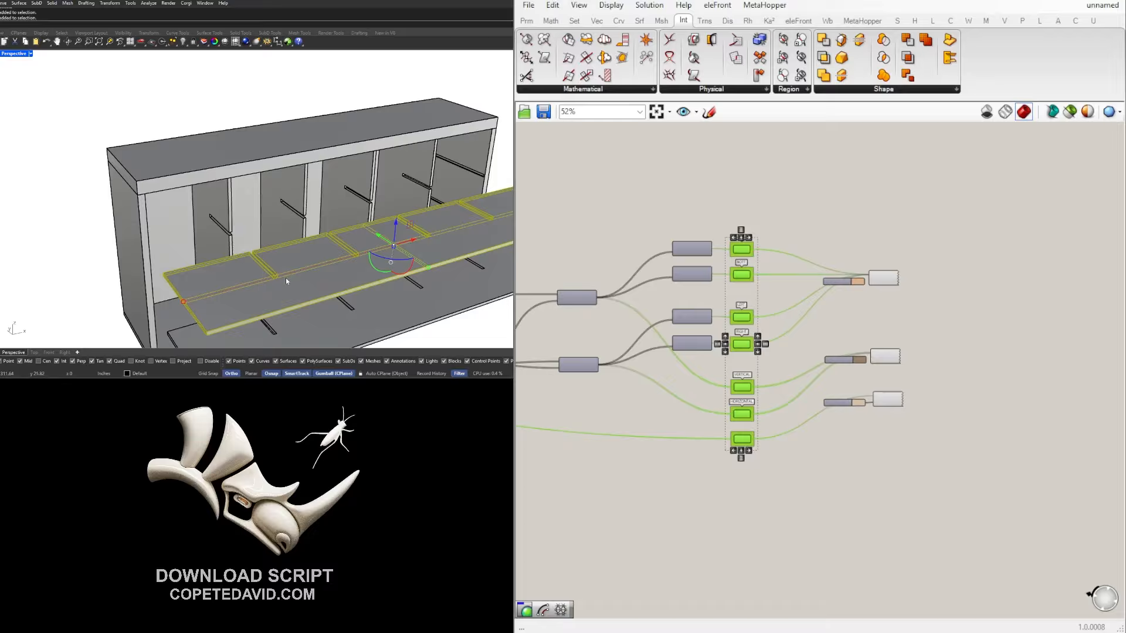
left_click(105, 217)
right_click_drag(105, 216, 208, 219)
left_click(208, 219)
left_click(139, 190)
left_click(227, 237)
left_click(245, 263)
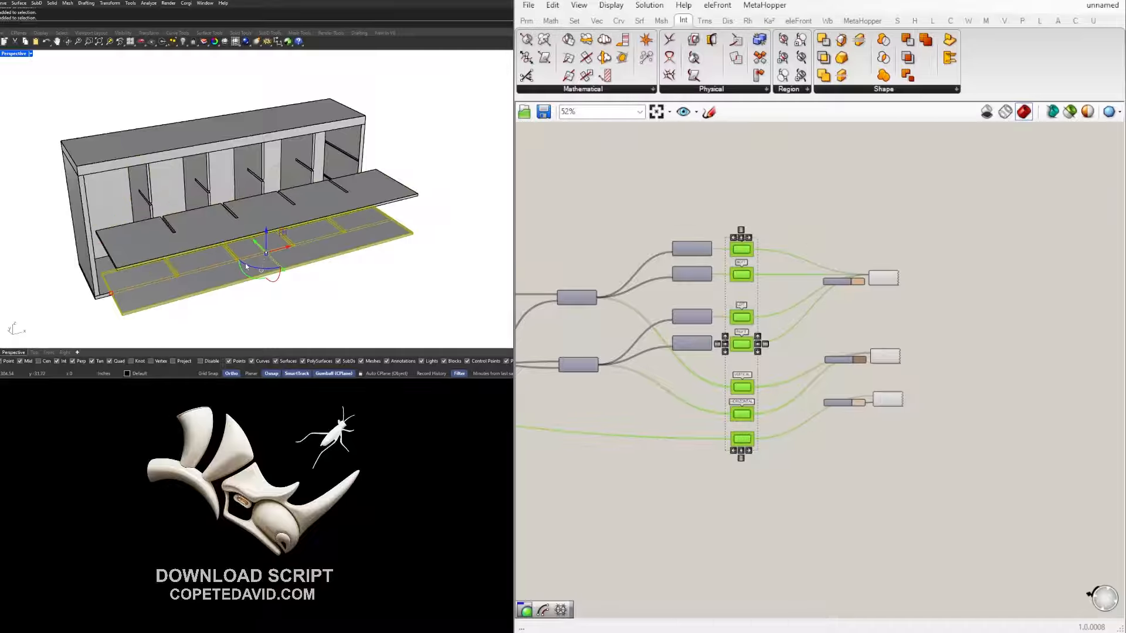
Select the vertical dividers of the baked bookcase one by one to inspect each as an individual piece.
left_click(144, 190)
left_click(170, 185)
left_click(251, 168)
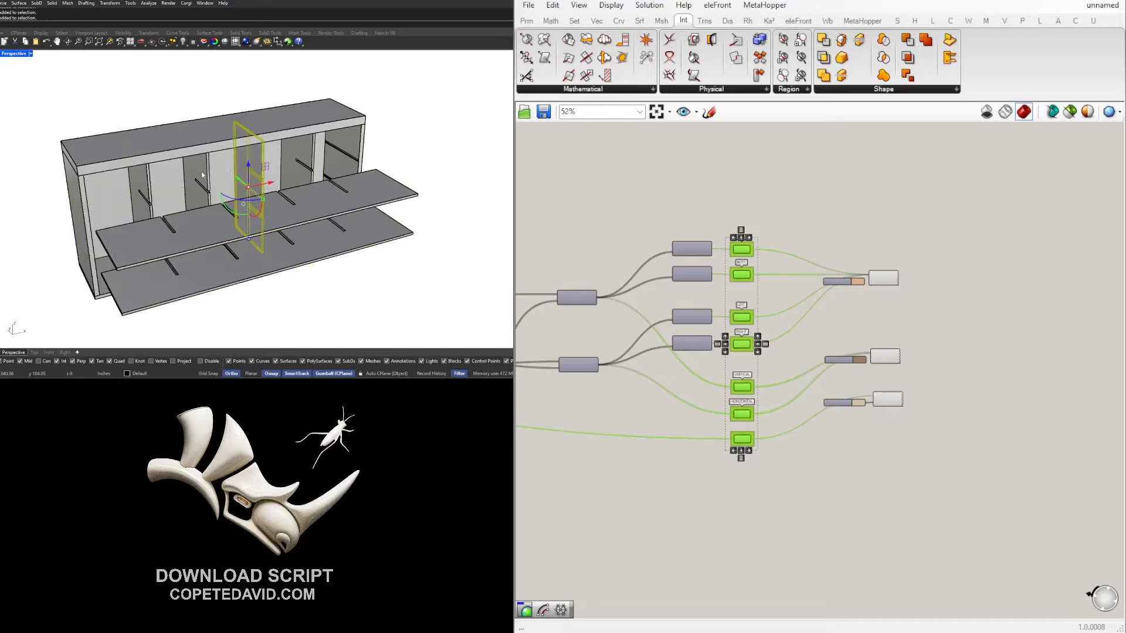
left_click(201, 170)
left_click(299, 164)
left_click(342, 152)
left_click(420, 156)
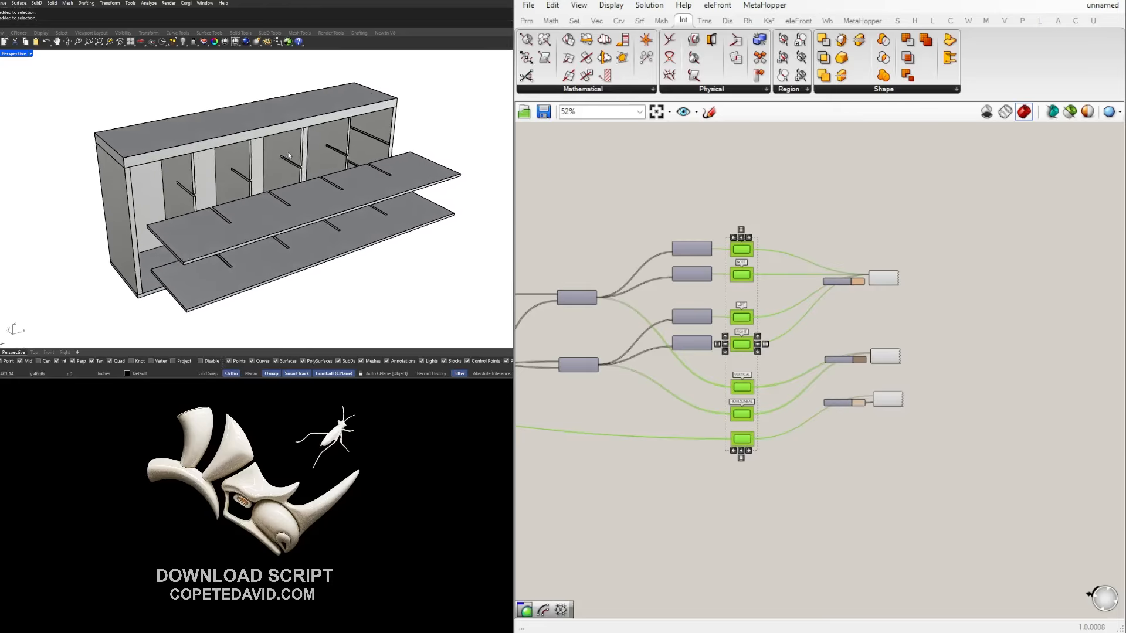
Try the Rendered display mode on the baked bookcase and return the Perspective viewport to Shaded.
left_click(30, 53)
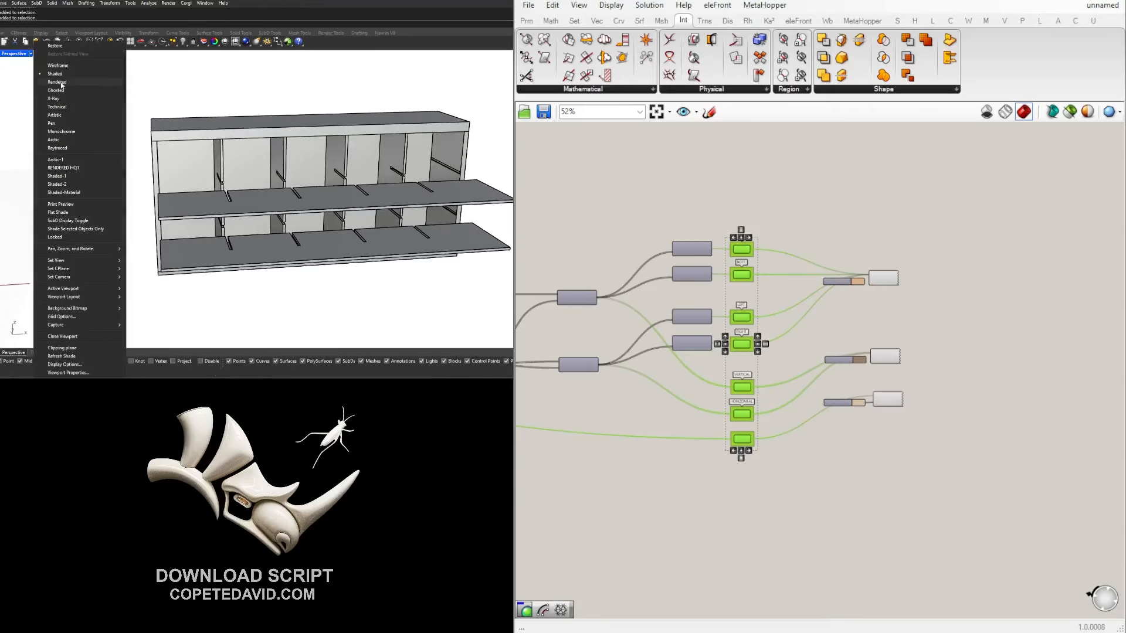
left_click(61, 83)
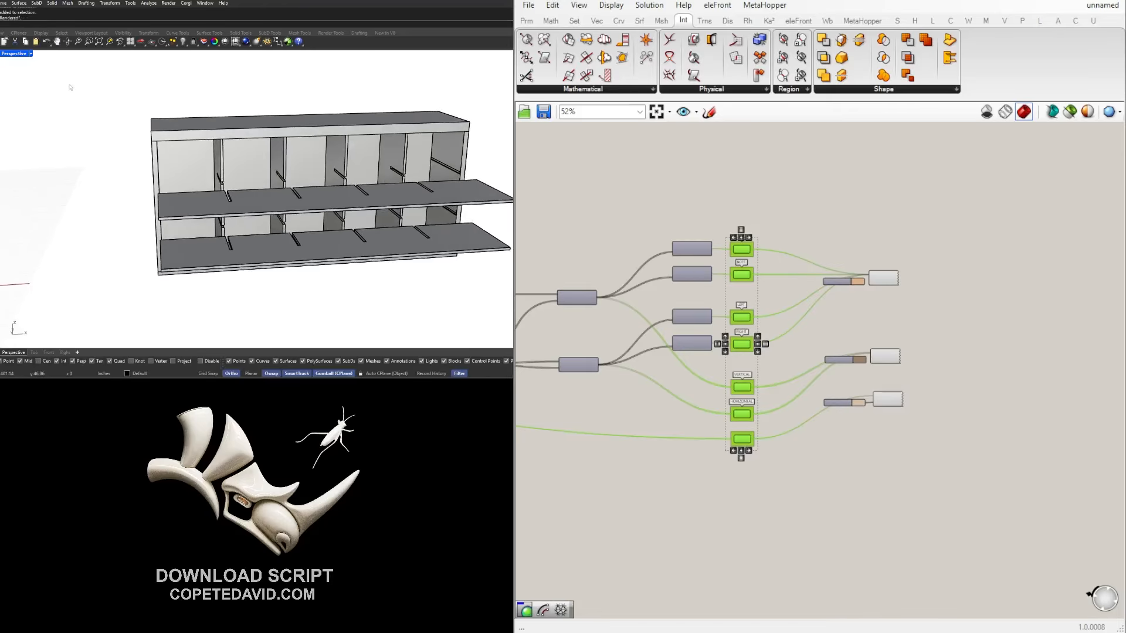
left_click(14, 55)
left_click(240, 78)
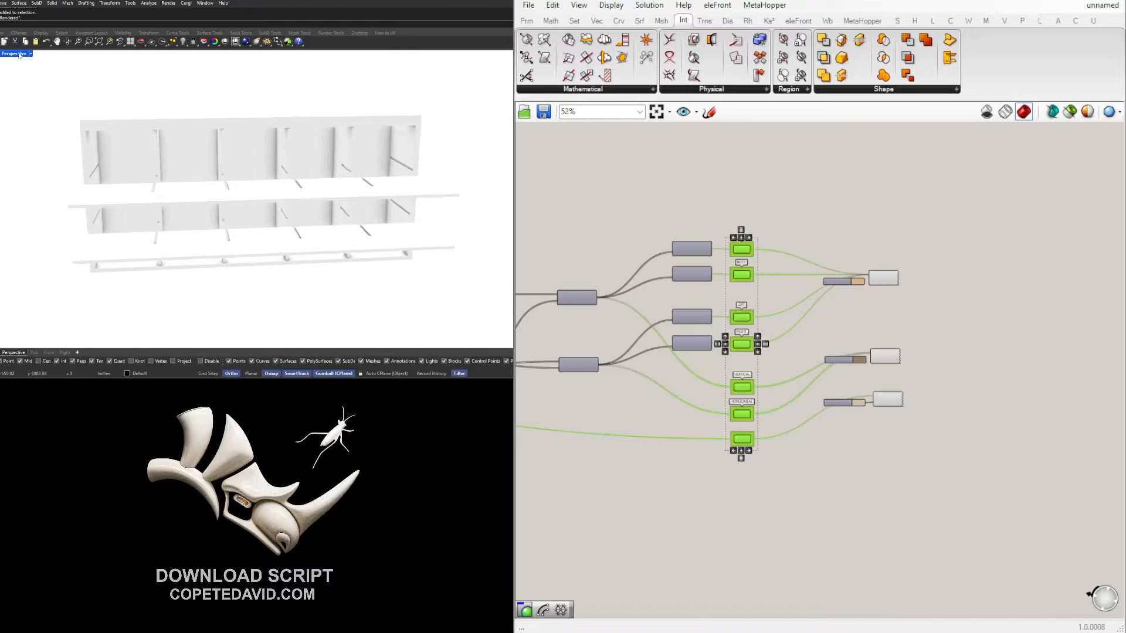
left_click(19, 54)
left_click(50, 75)
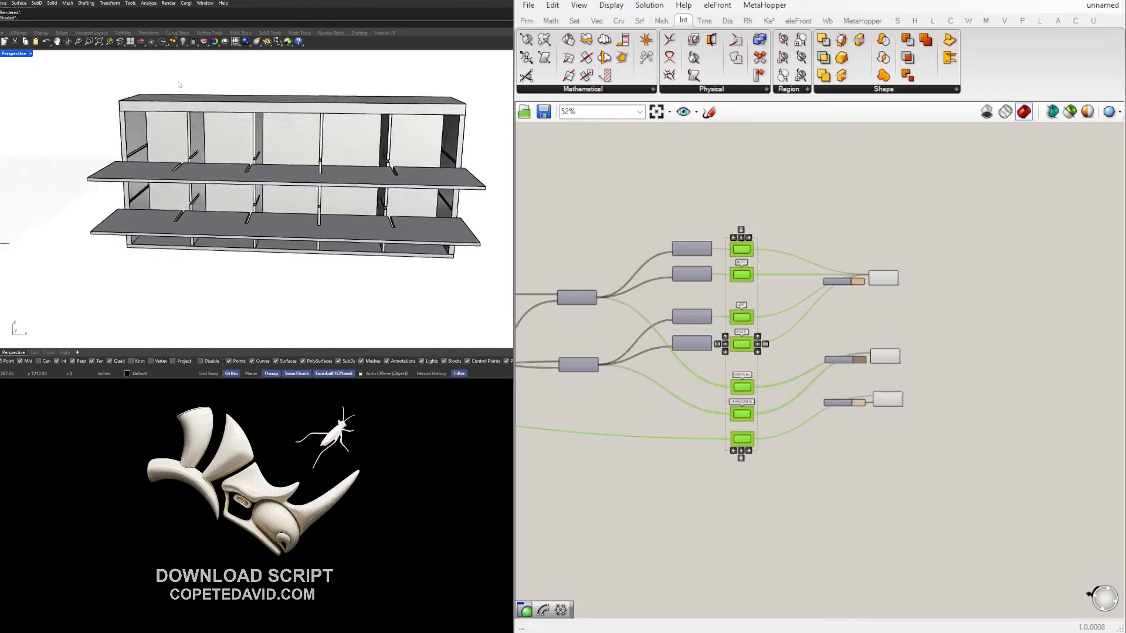